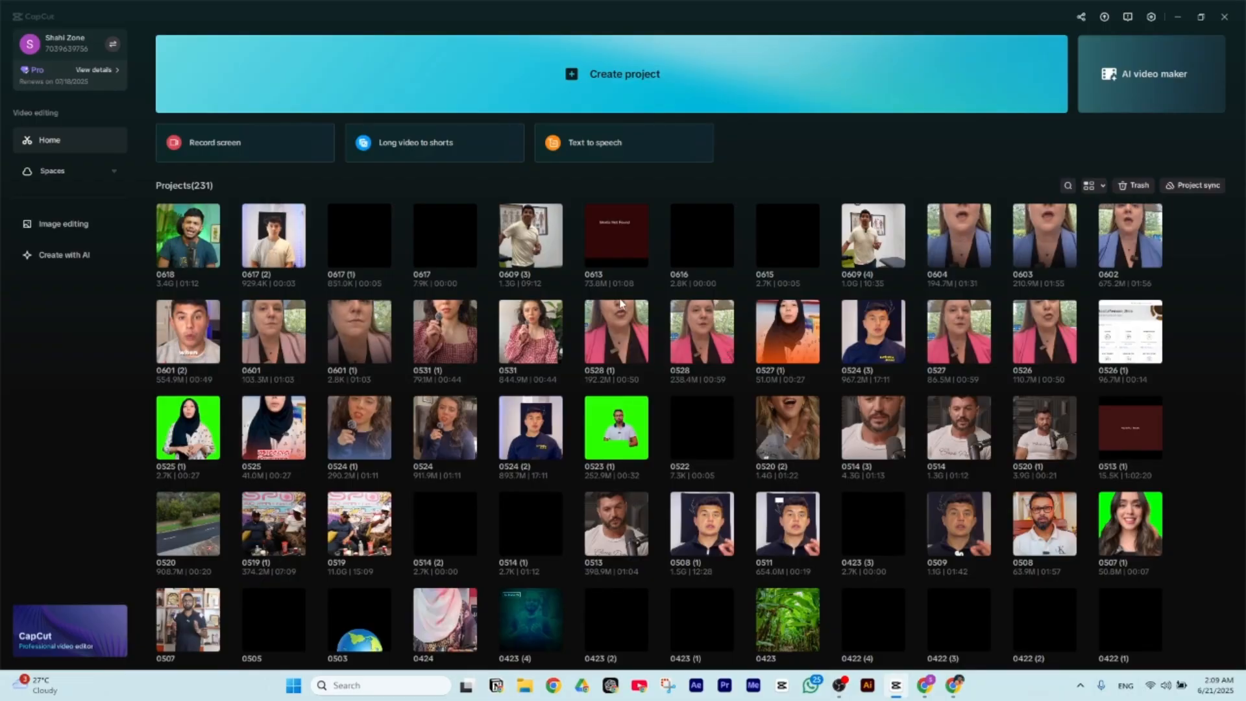
- Look through the existing projects and create a new video project
scroll(619, 303, "down", 1)
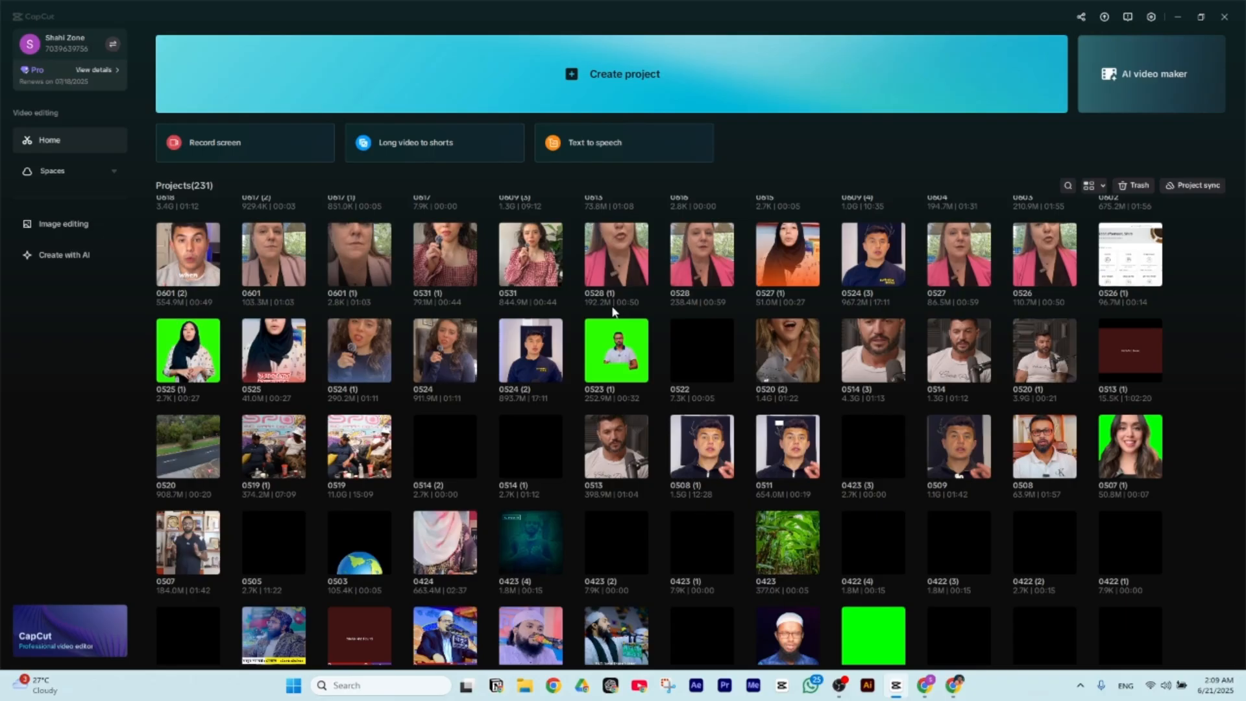
scroll(631, 315, "down", 1)
scroll(629, 334, "up", 2)
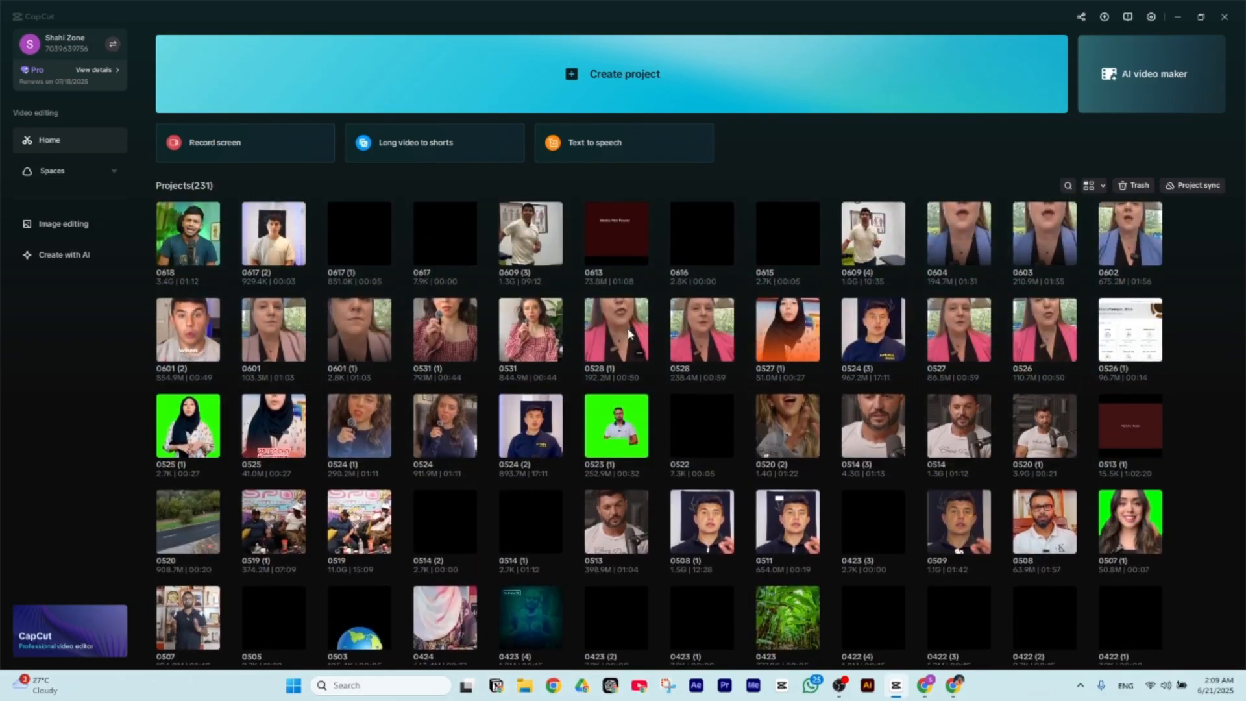
scroll(628, 333, "down", 2)
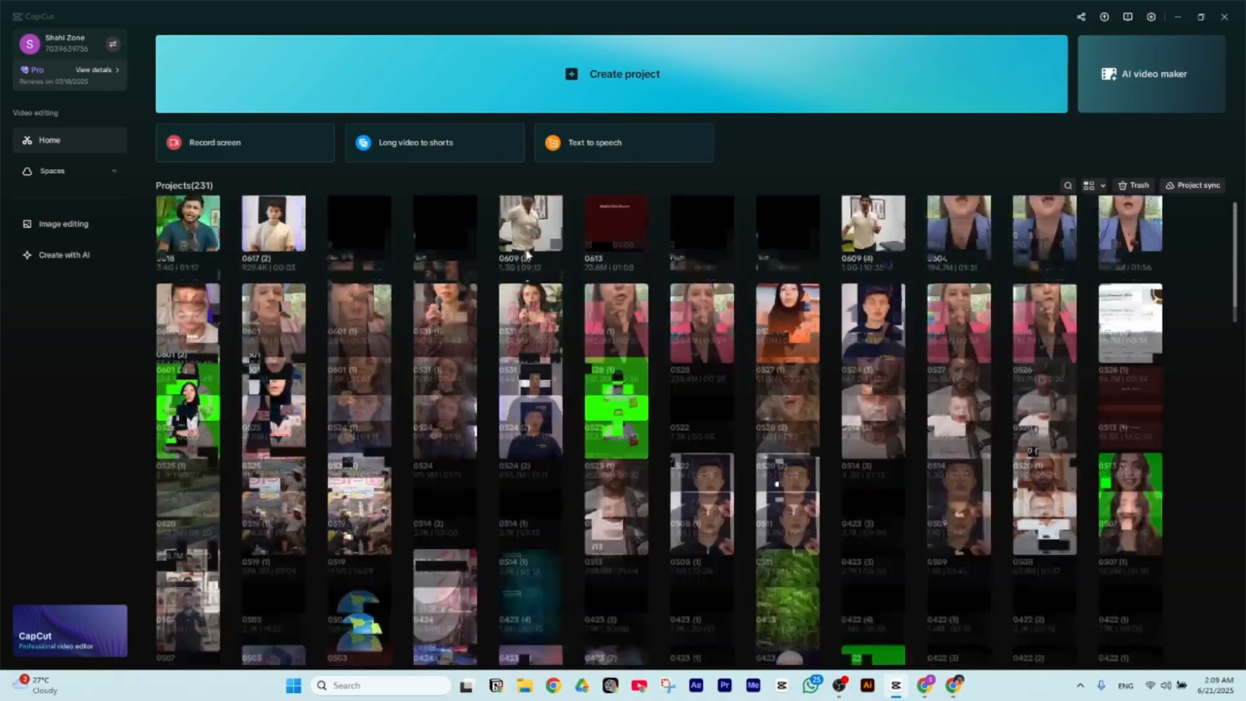
scroll(527, 253, "down", 1)
scroll(415, 277, "up", 1)
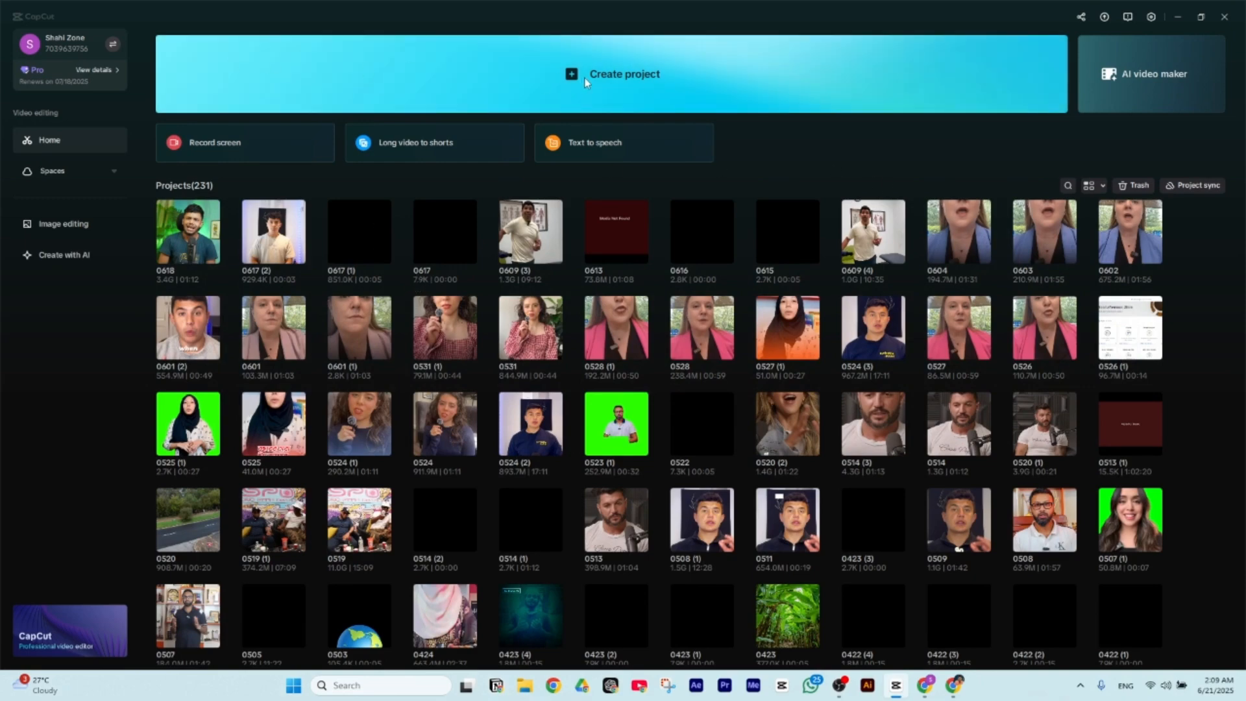
left_click(558, 78)
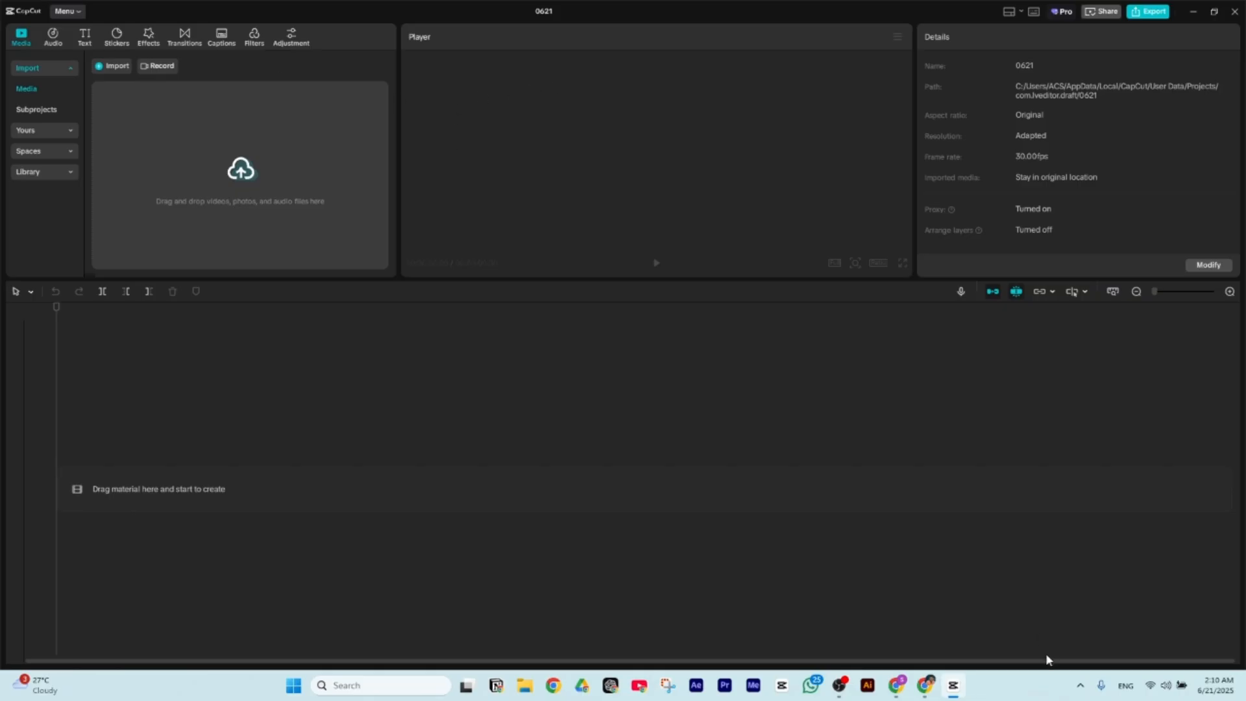
- Switch to Chrome, open Google Drive's starred items in a new tab and look through the starred folders
left_click(924, 682)
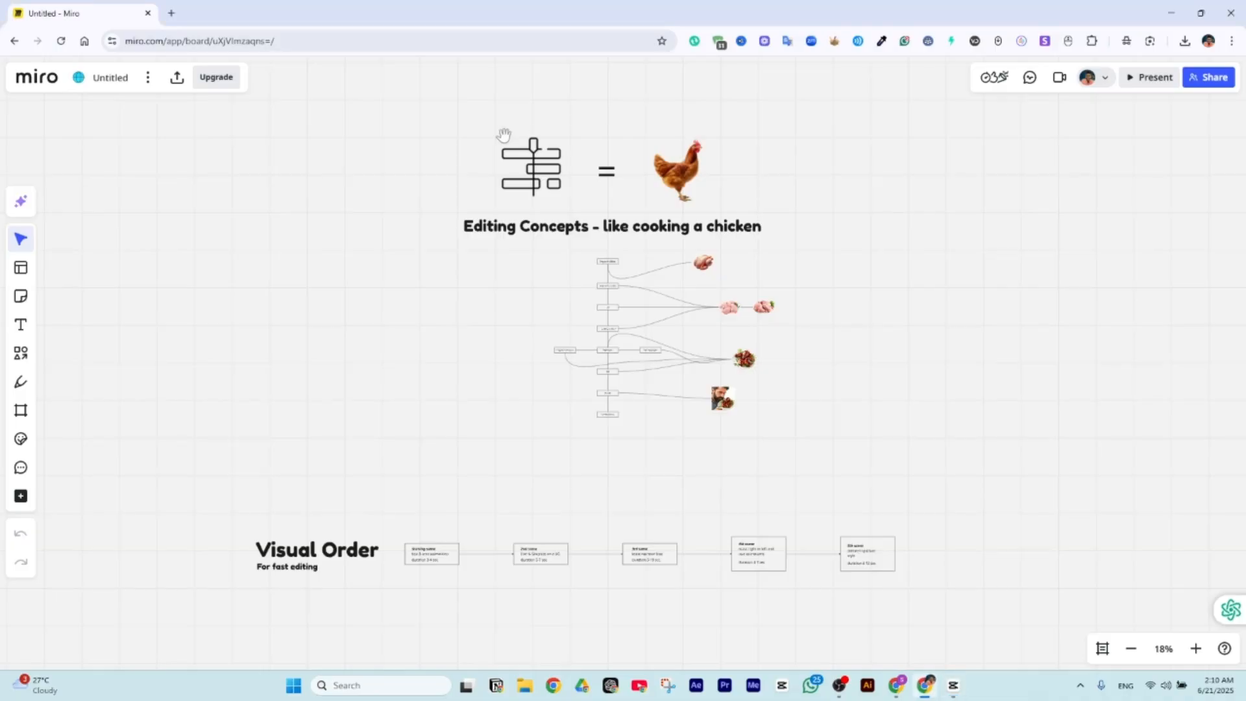
left_click(171, 12)
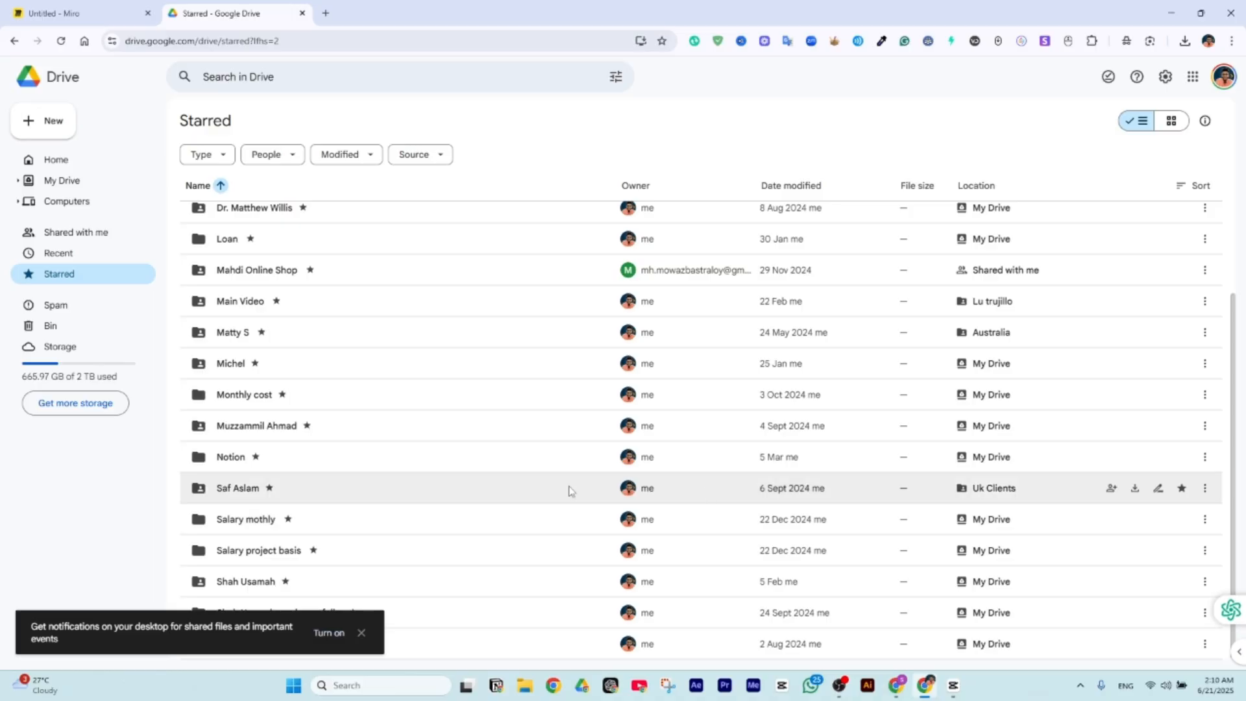
scroll(454, 454, "up", 3)
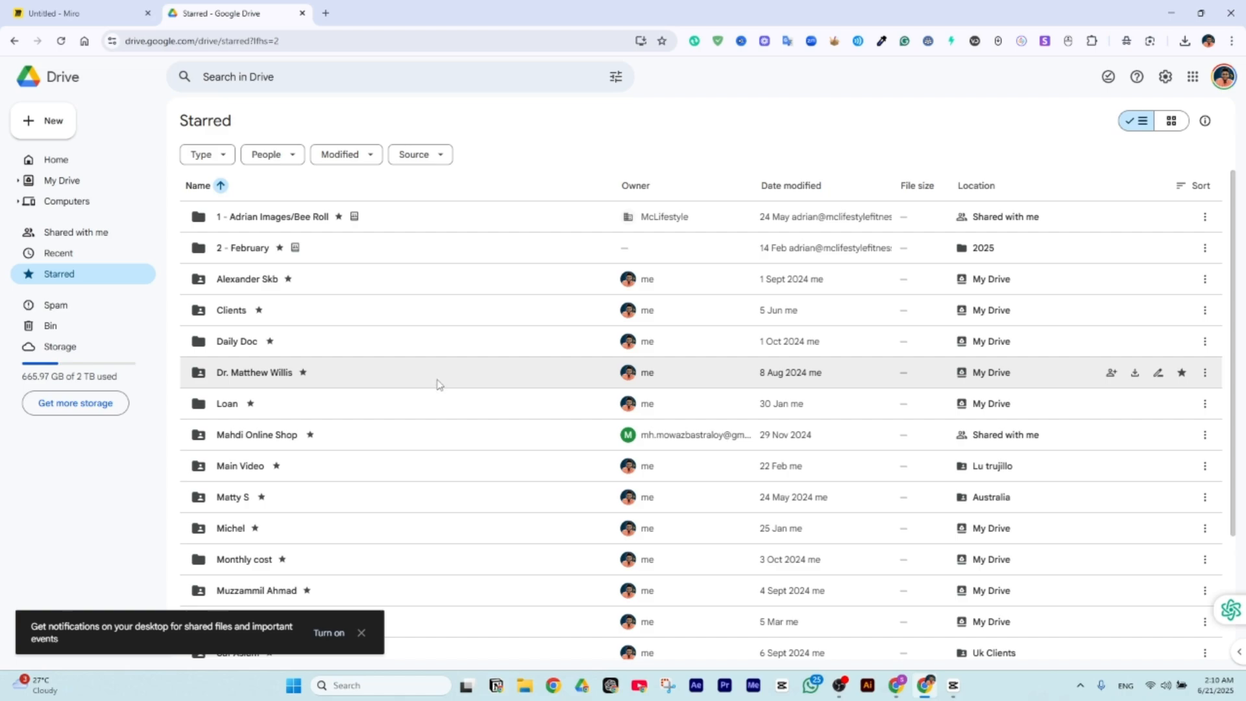
scroll(438, 384, "down", 3)
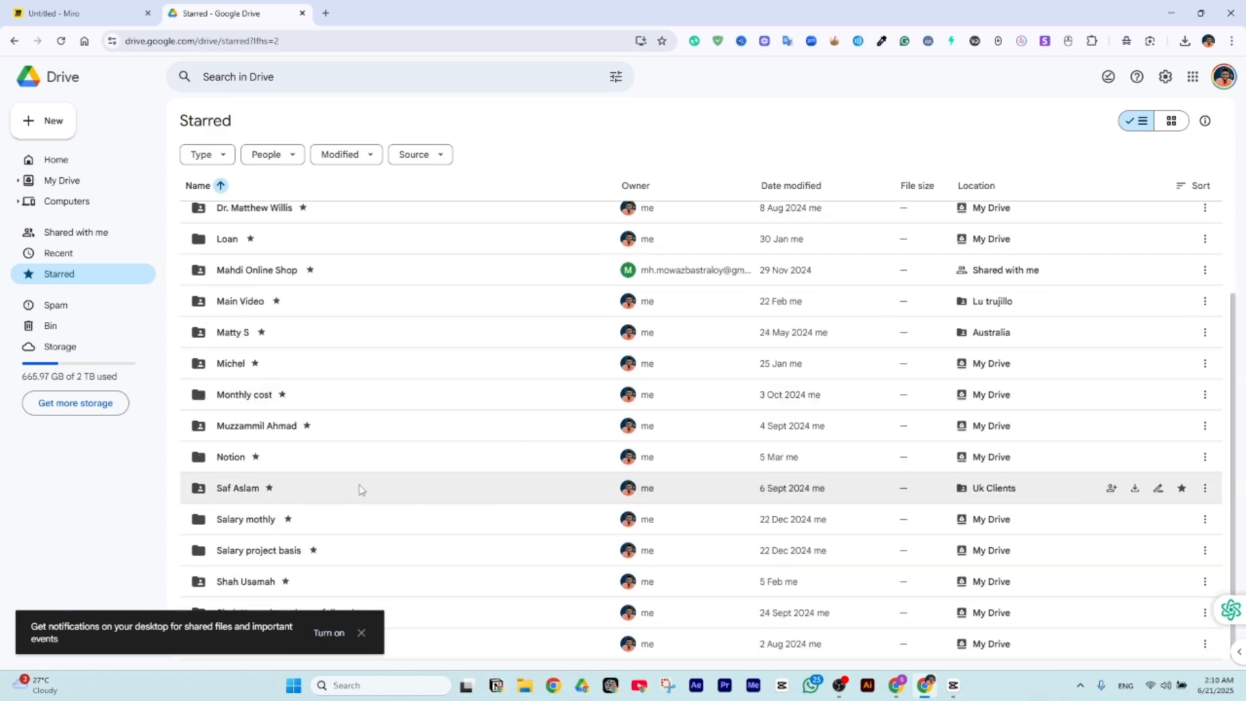
- Open the owner's personal folder among the starred items and go into its Raw Footege subfolder
left_click(367, 580)
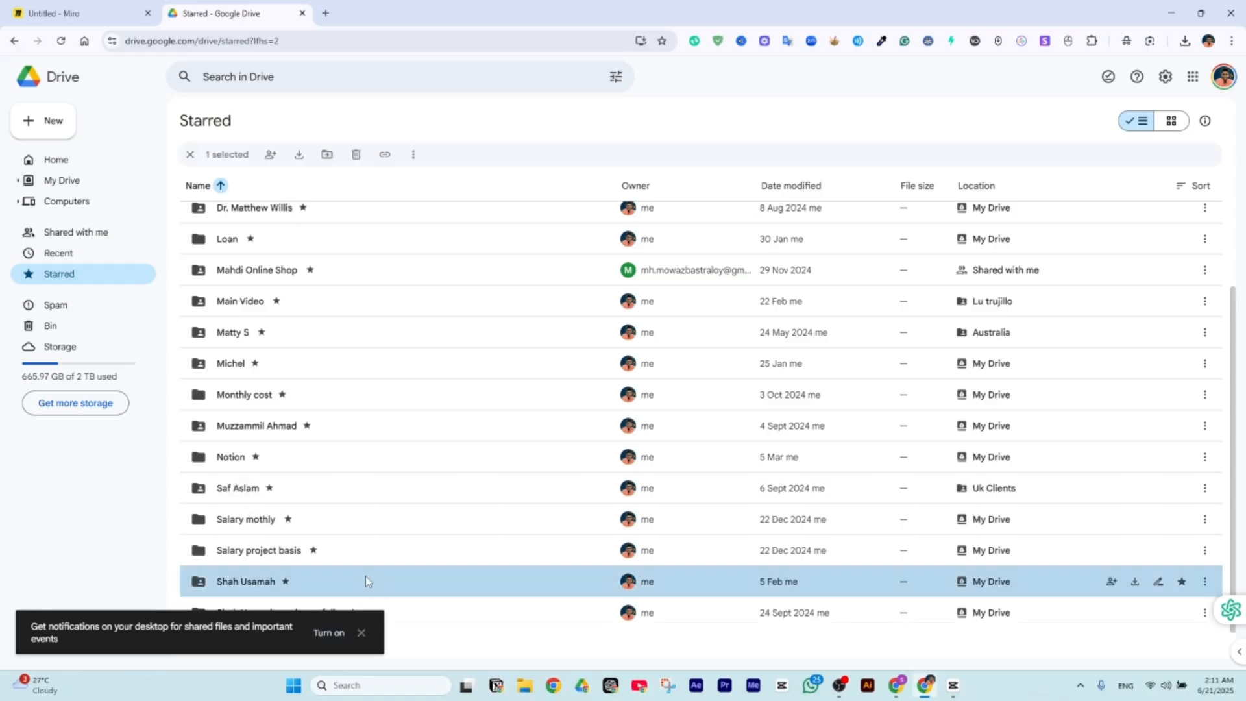
double_click(364, 575)
left_click(481, 558)
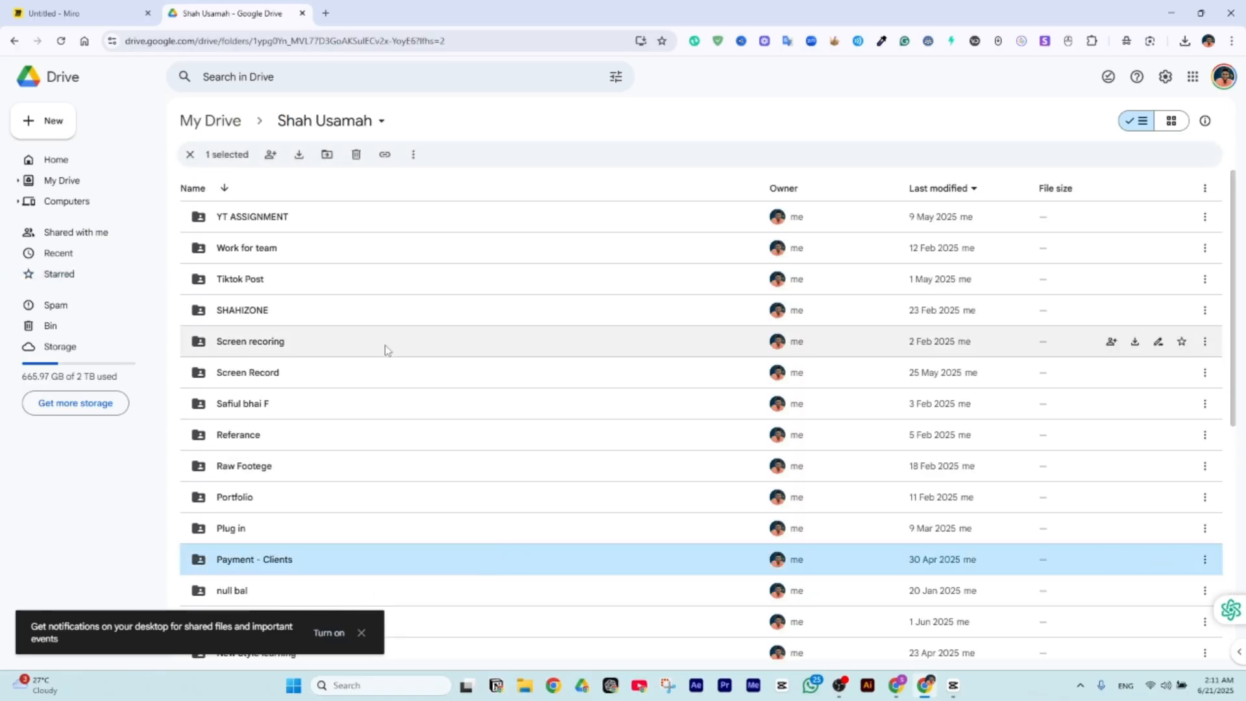
scroll(383, 351, "down", 7)
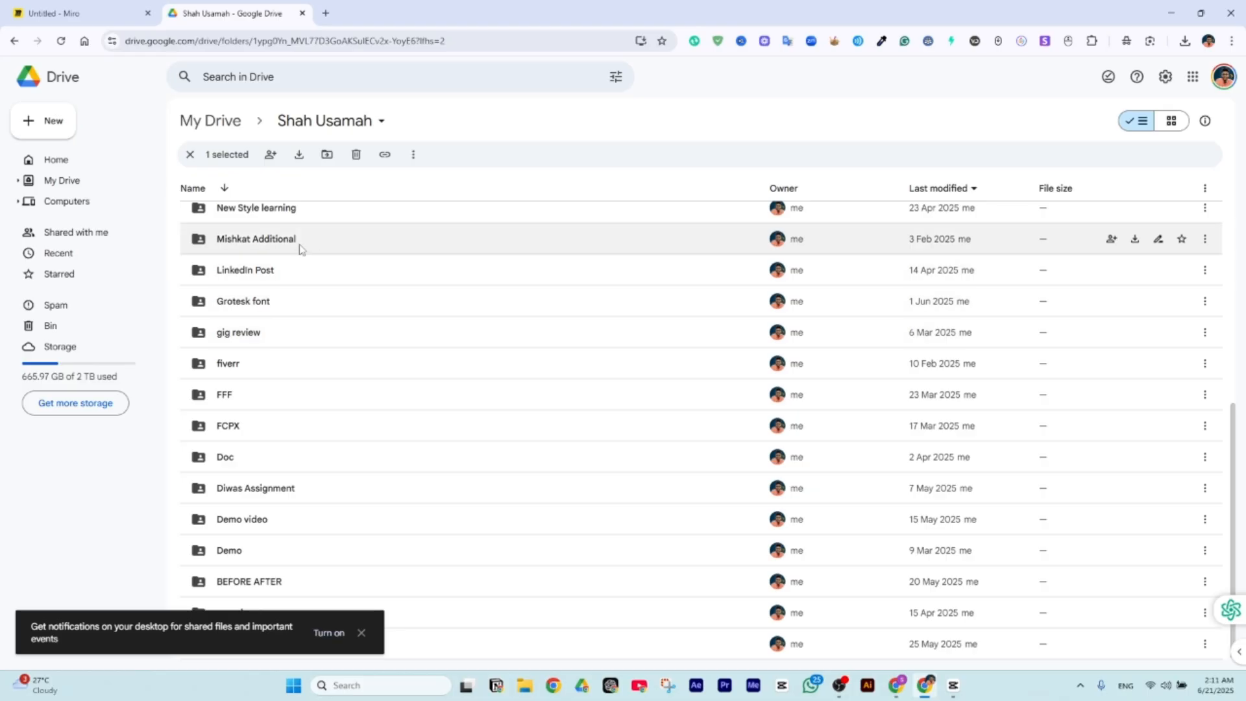
scroll(318, 324, "up", 4)
left_click(329, 252)
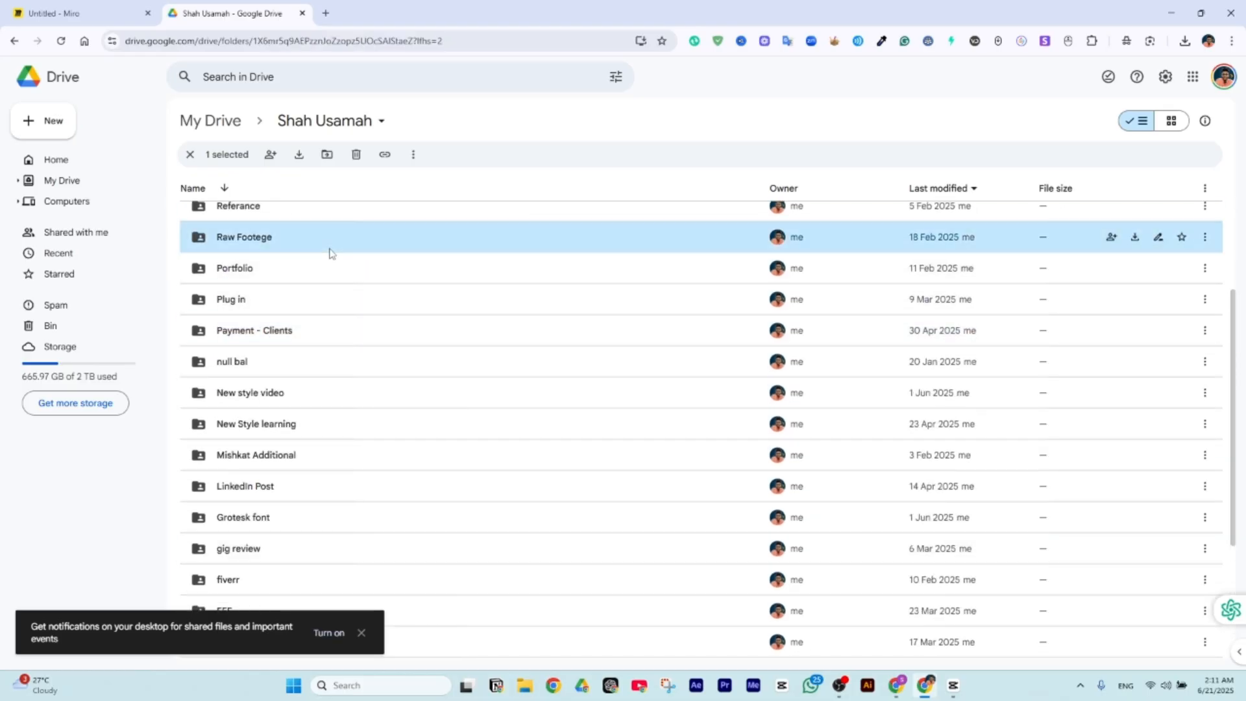
double_click(330, 252)
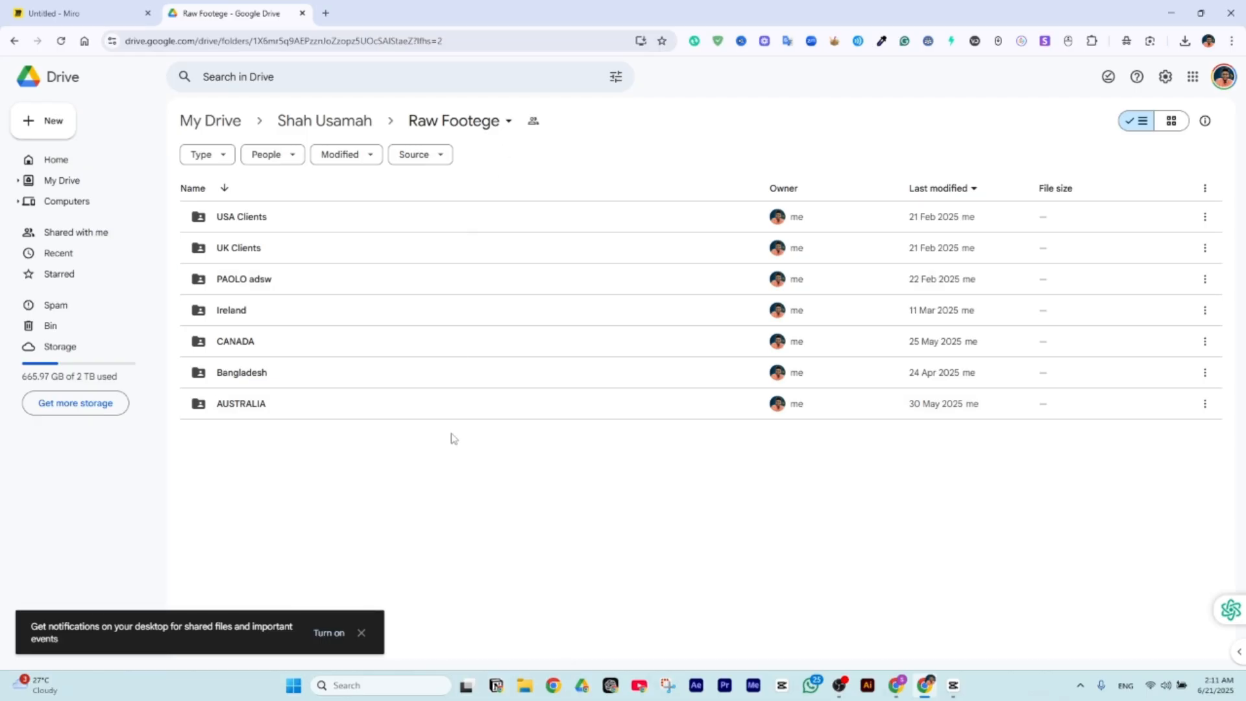
- Check the USA Clients folder, return to Raw Footege and dismiss the desktop notification prompt
double_click(383, 224)
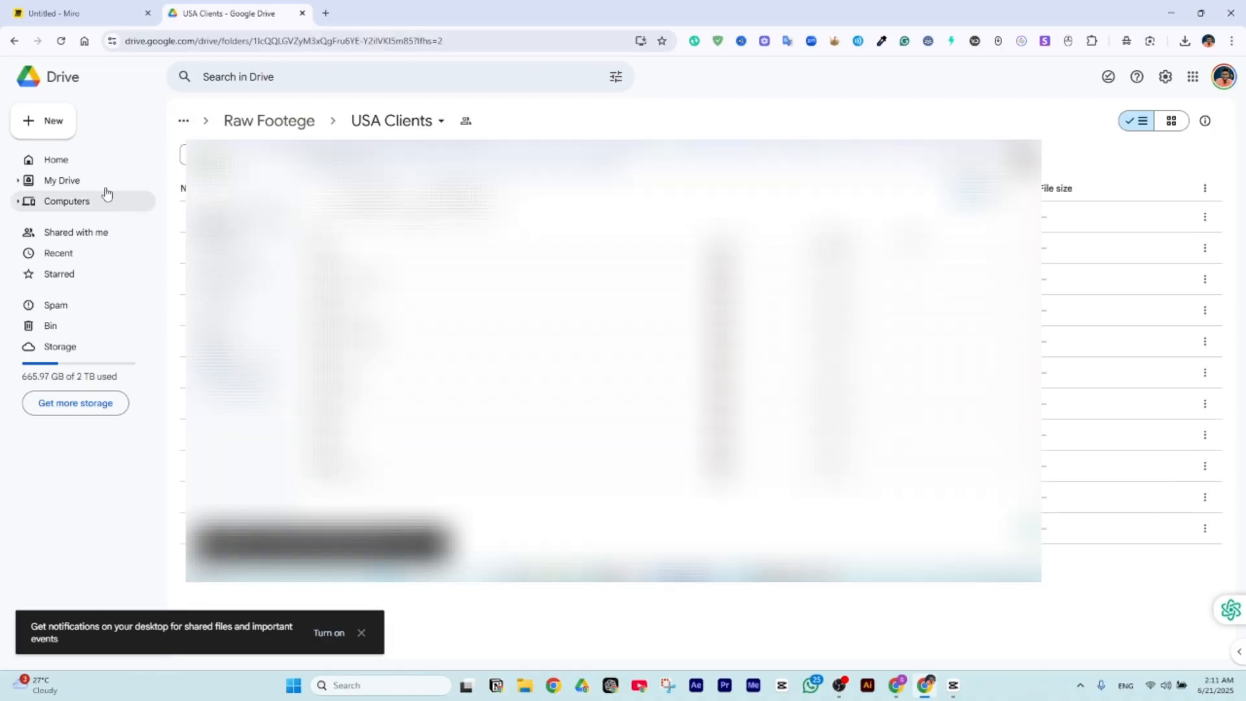
left_click(15, 41)
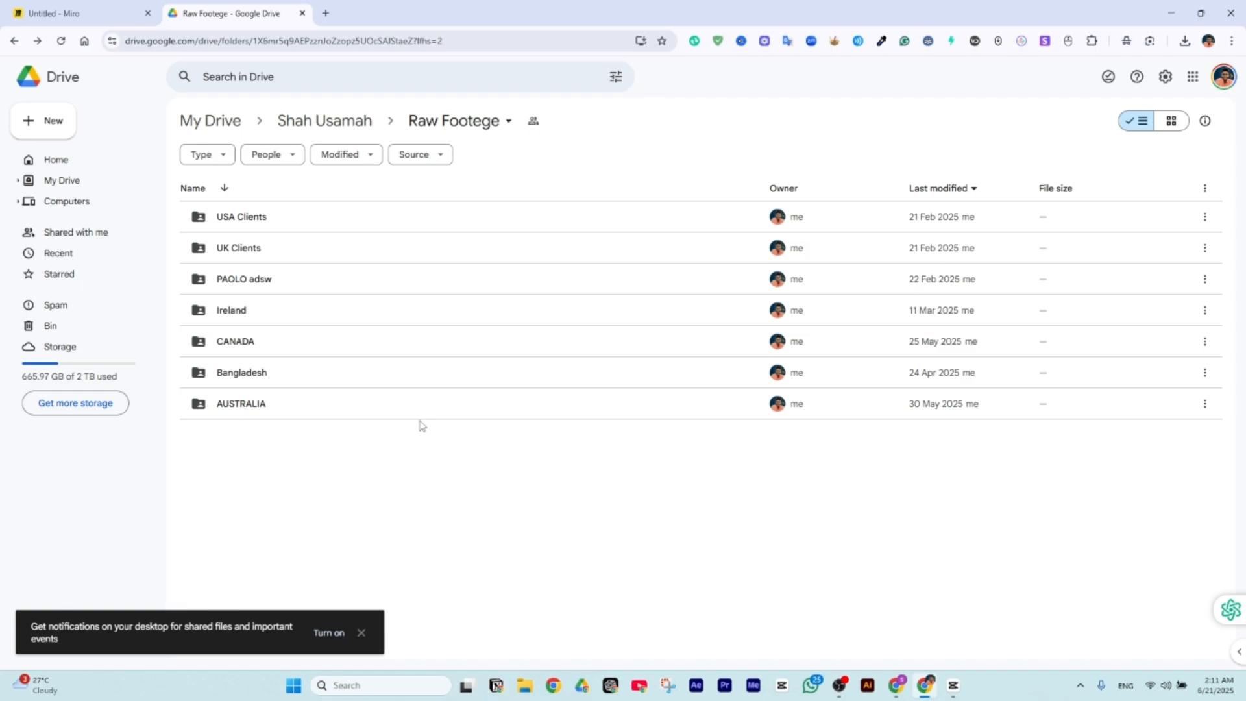
left_click(361, 632)
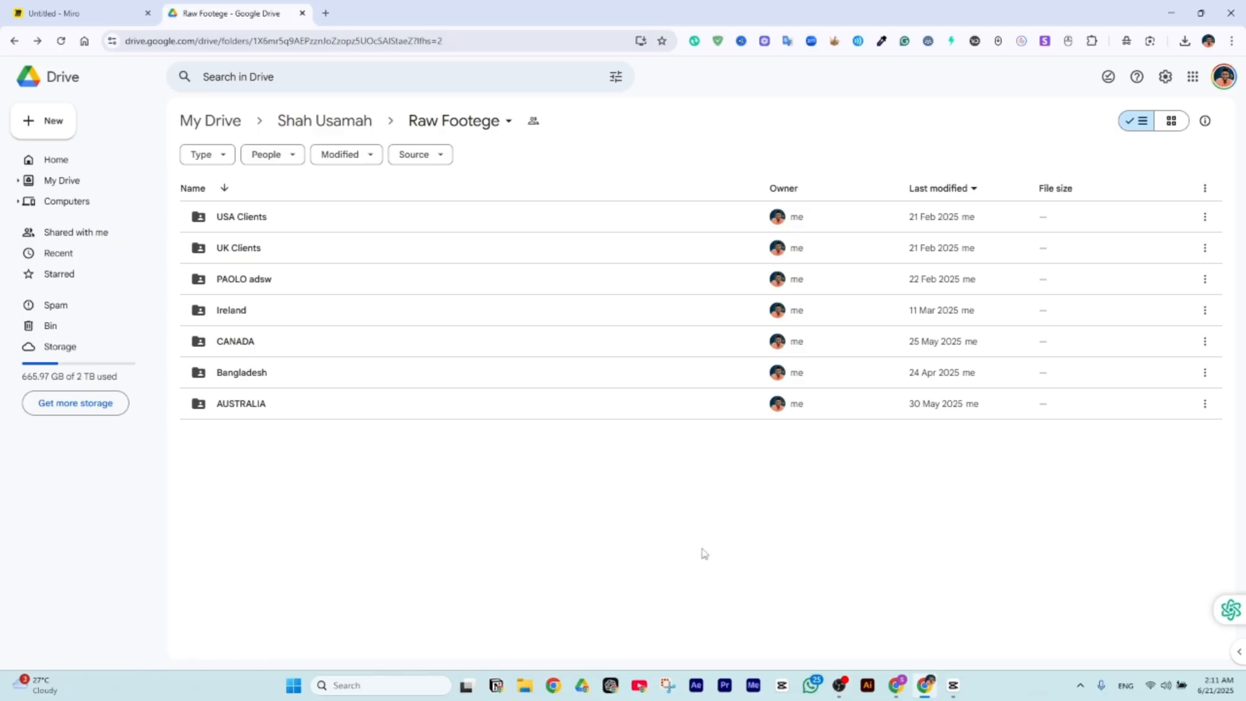
- Switch to File Explorer and open the Cam folder on New Volume (D:) to view the local footage
left_click(952, 685)
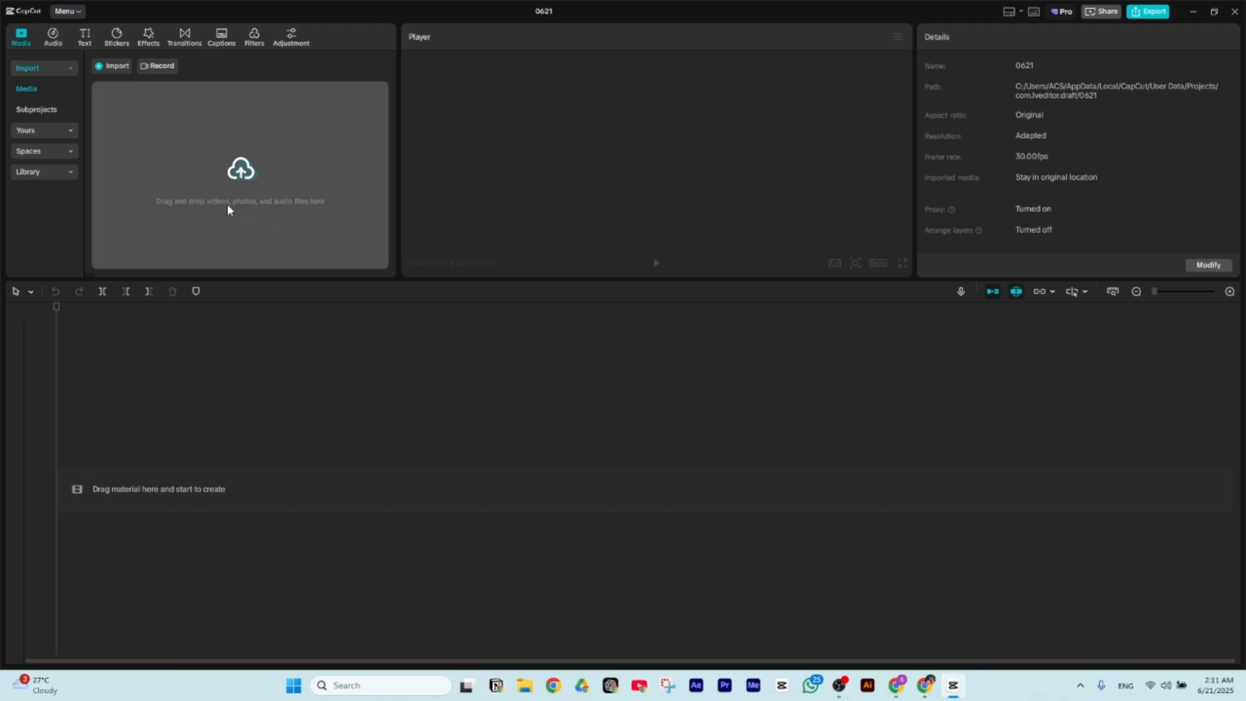
left_click(524, 685)
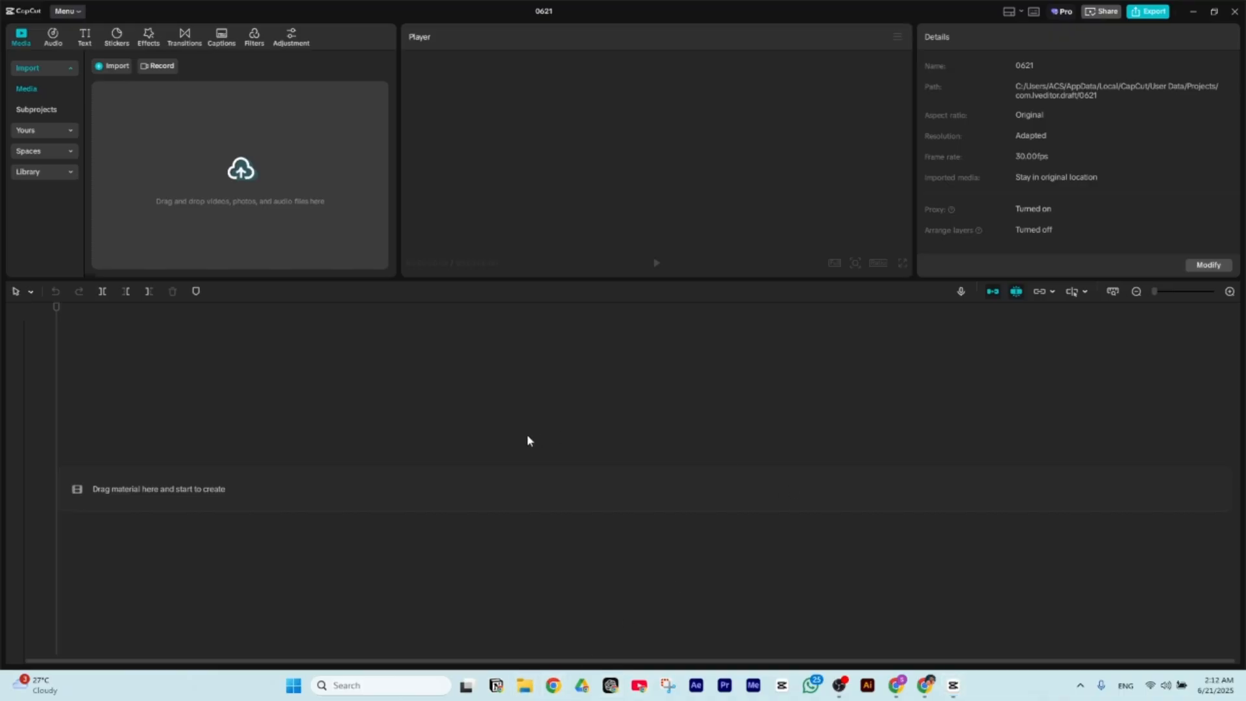
left_click(83, 312)
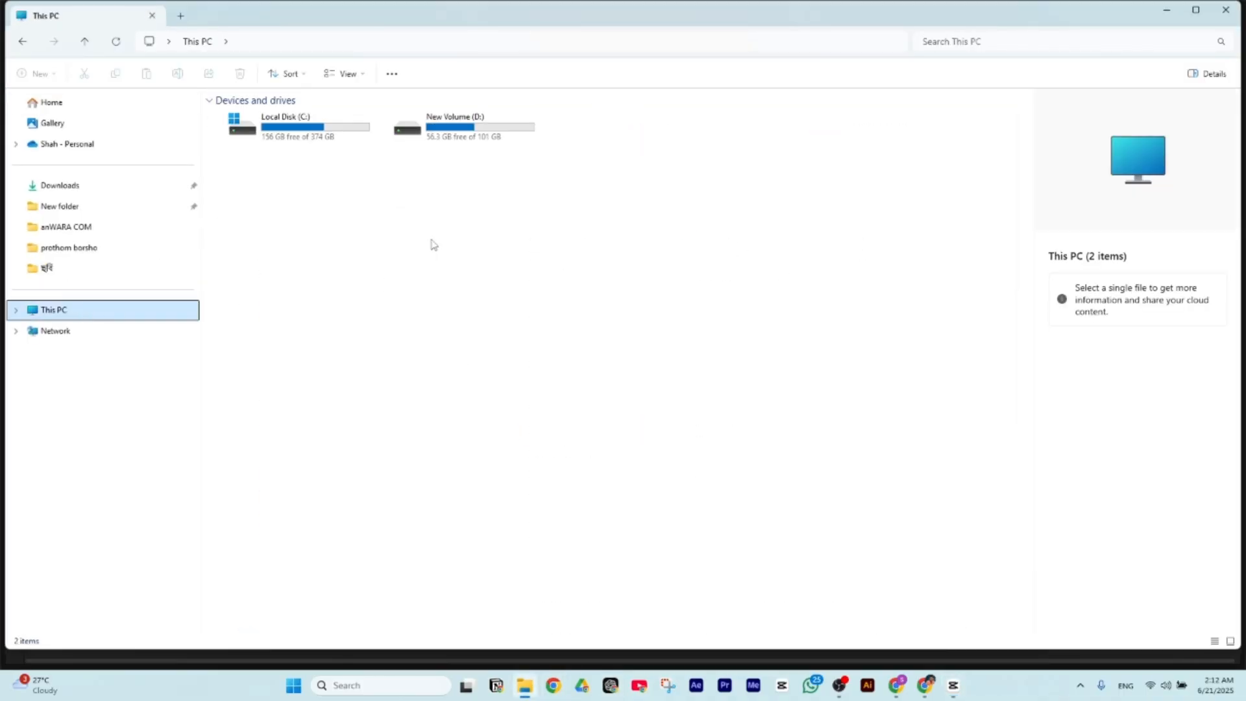
double_click(512, 128)
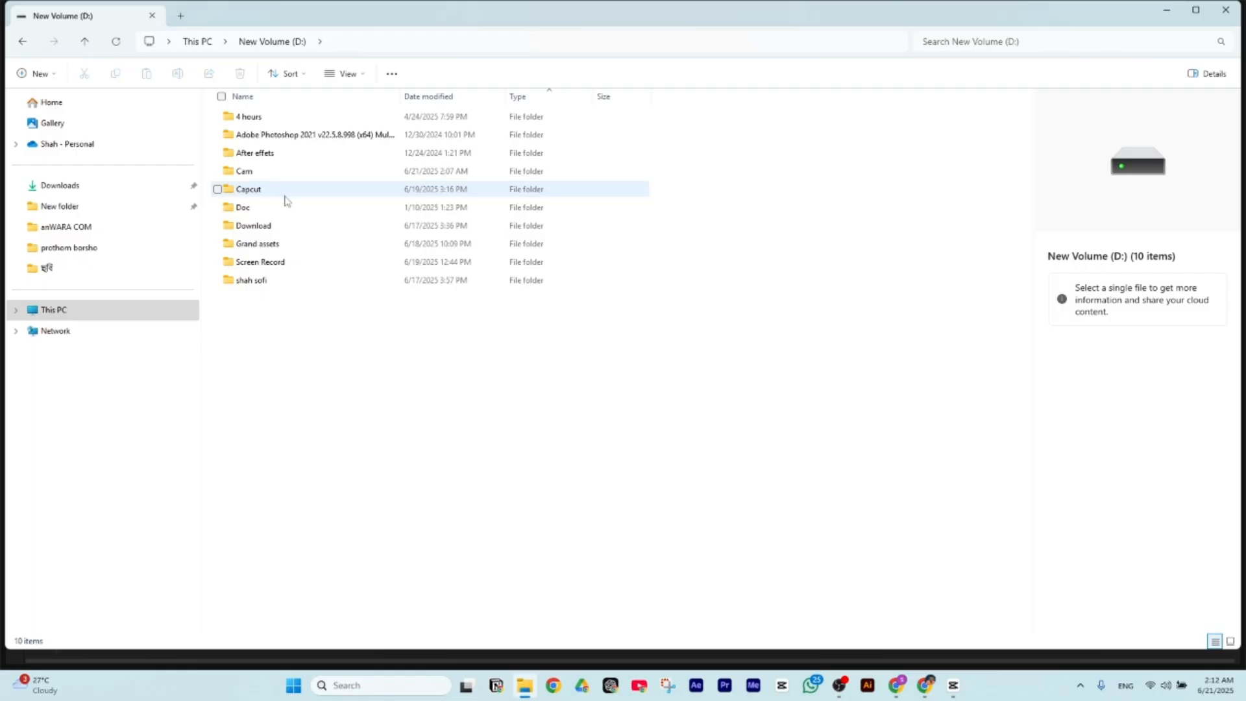
double_click(287, 172)
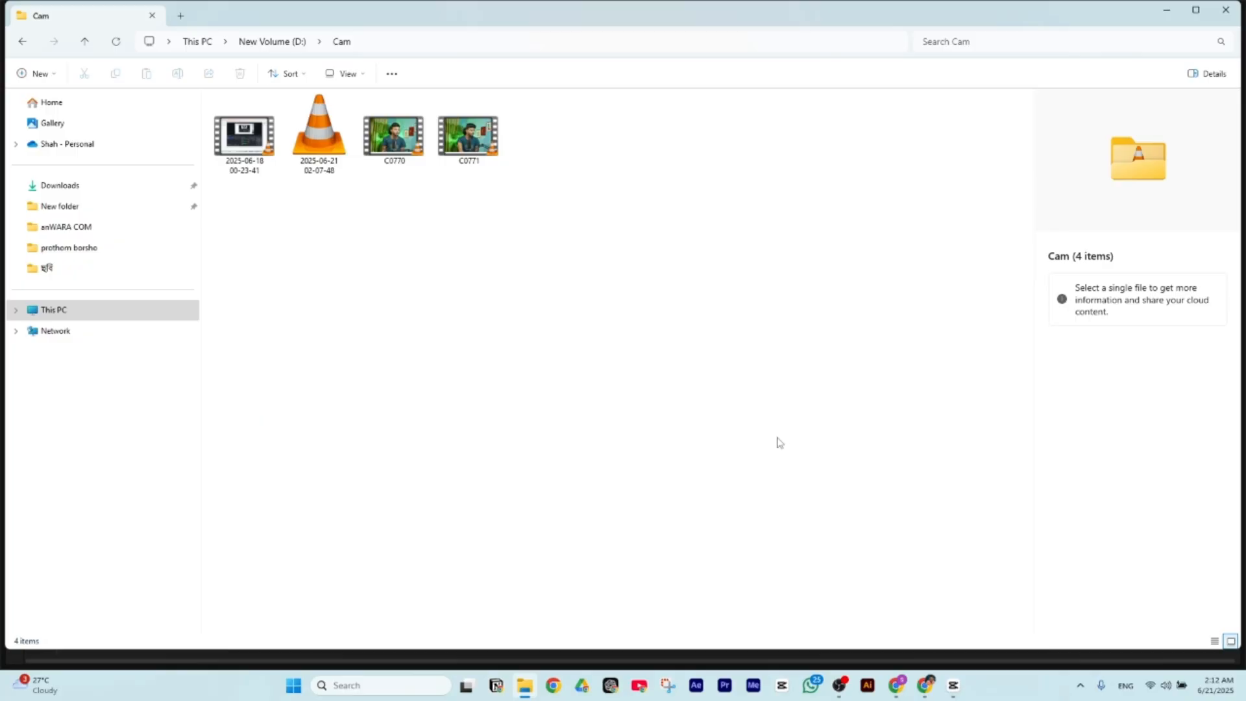
left_click(953, 685)
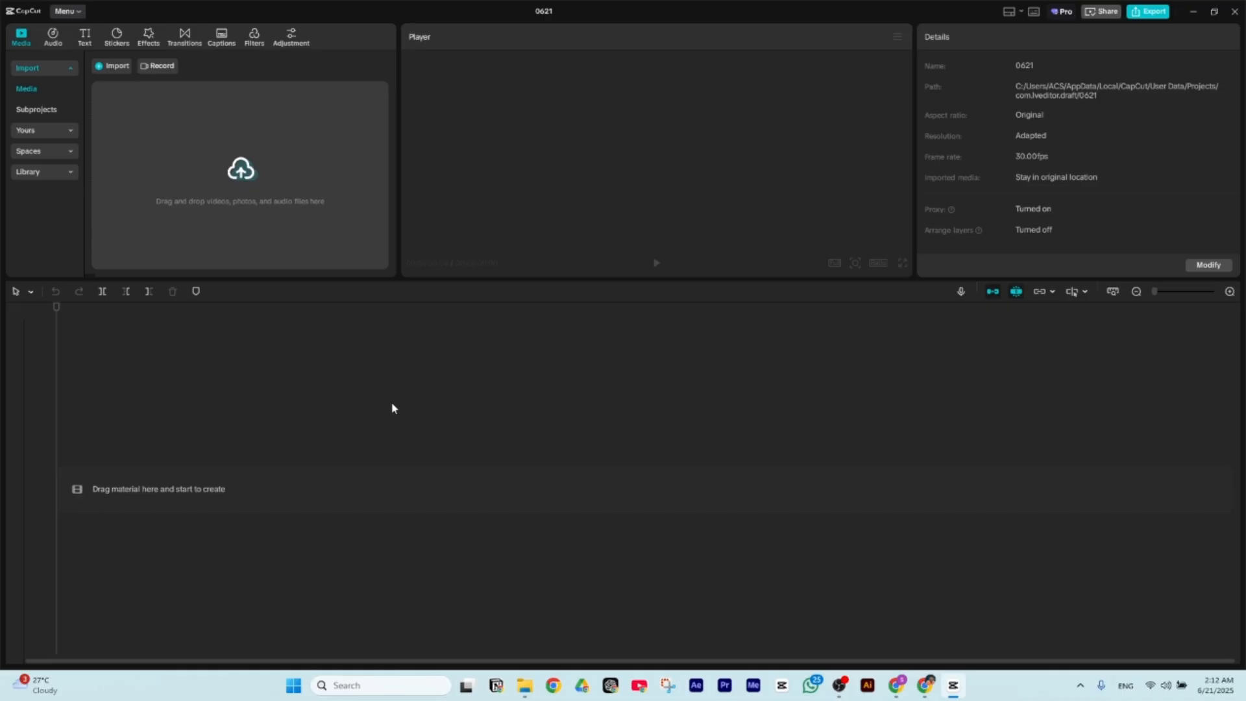
left_click_drag(392, 408, 235, 174)
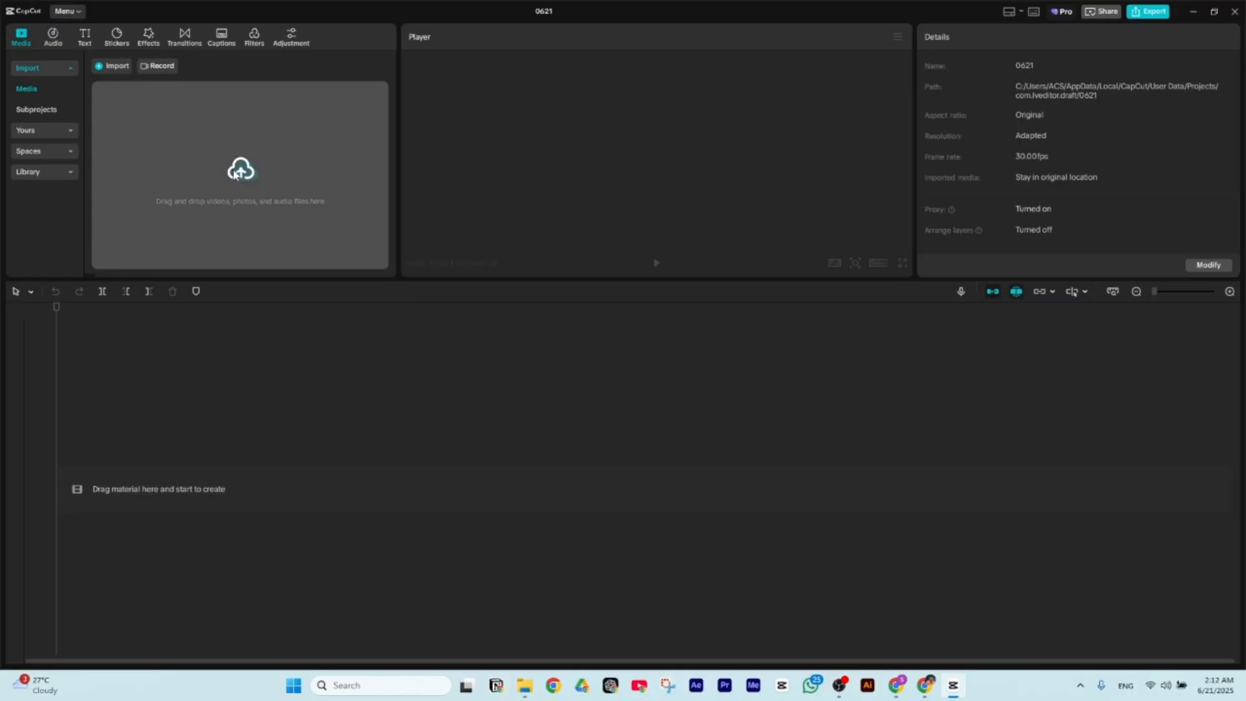
left_click(214, 156)
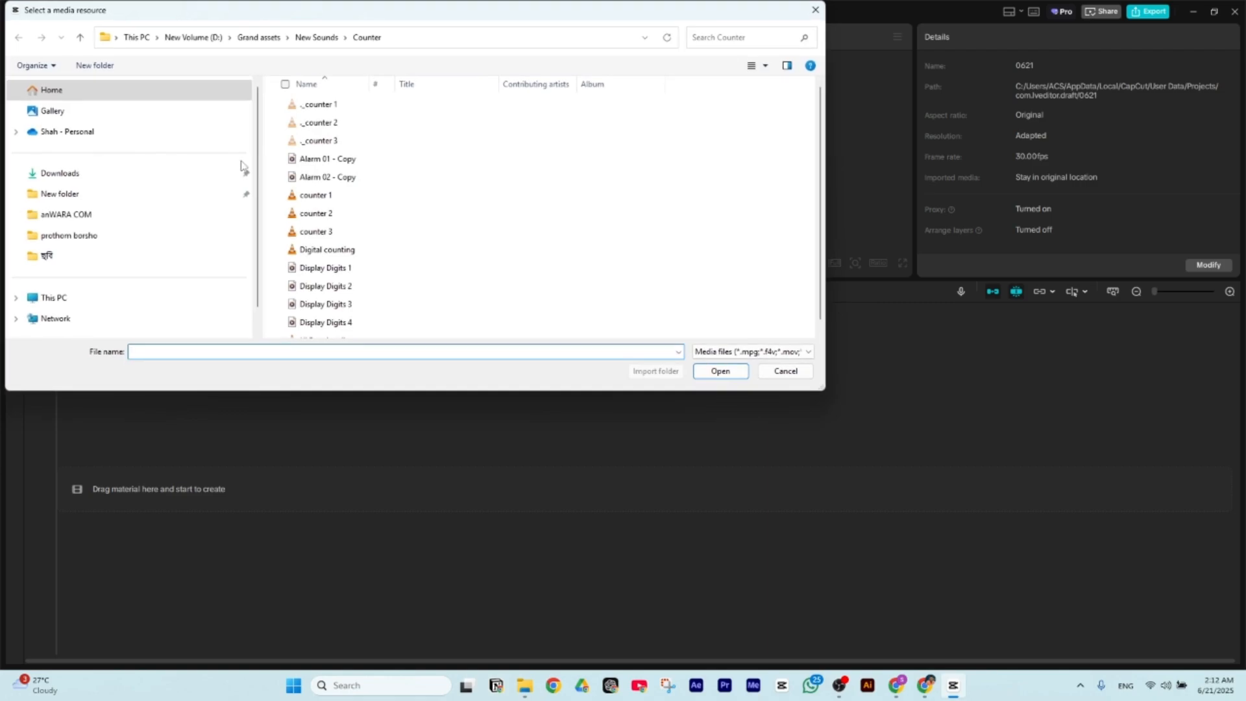
left_click(124, 297)
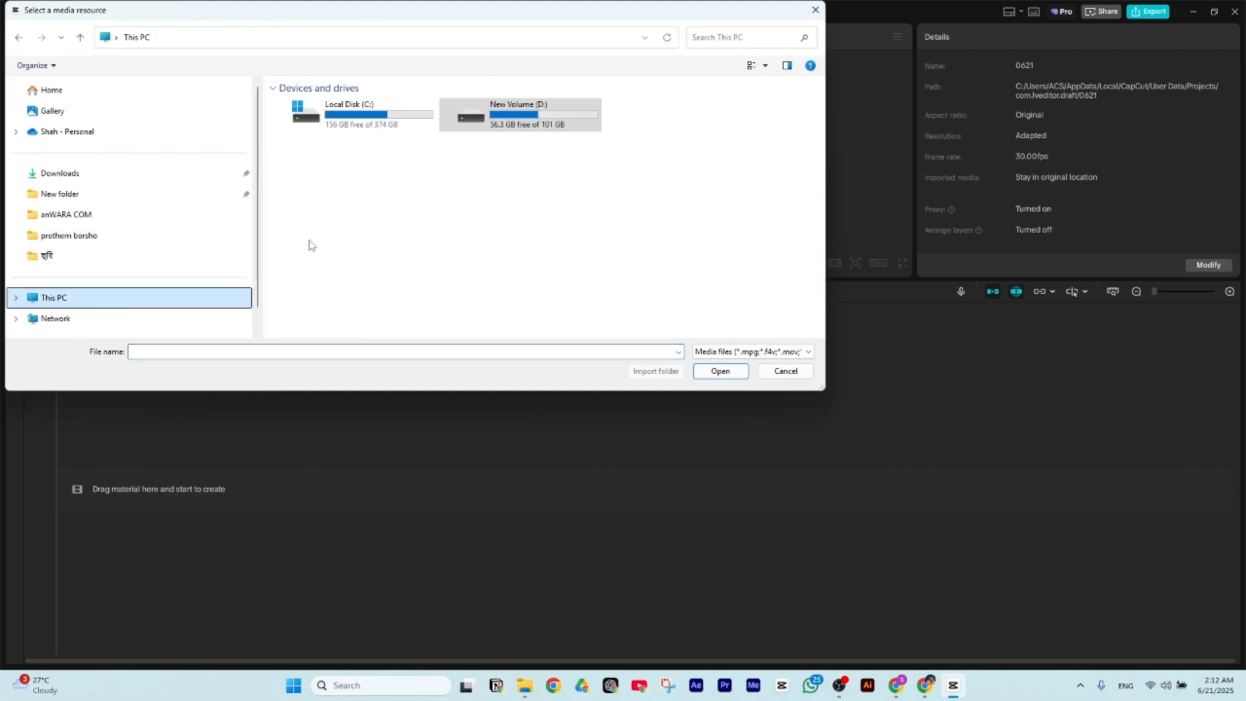
double_click(502, 130)
double_click(354, 163)
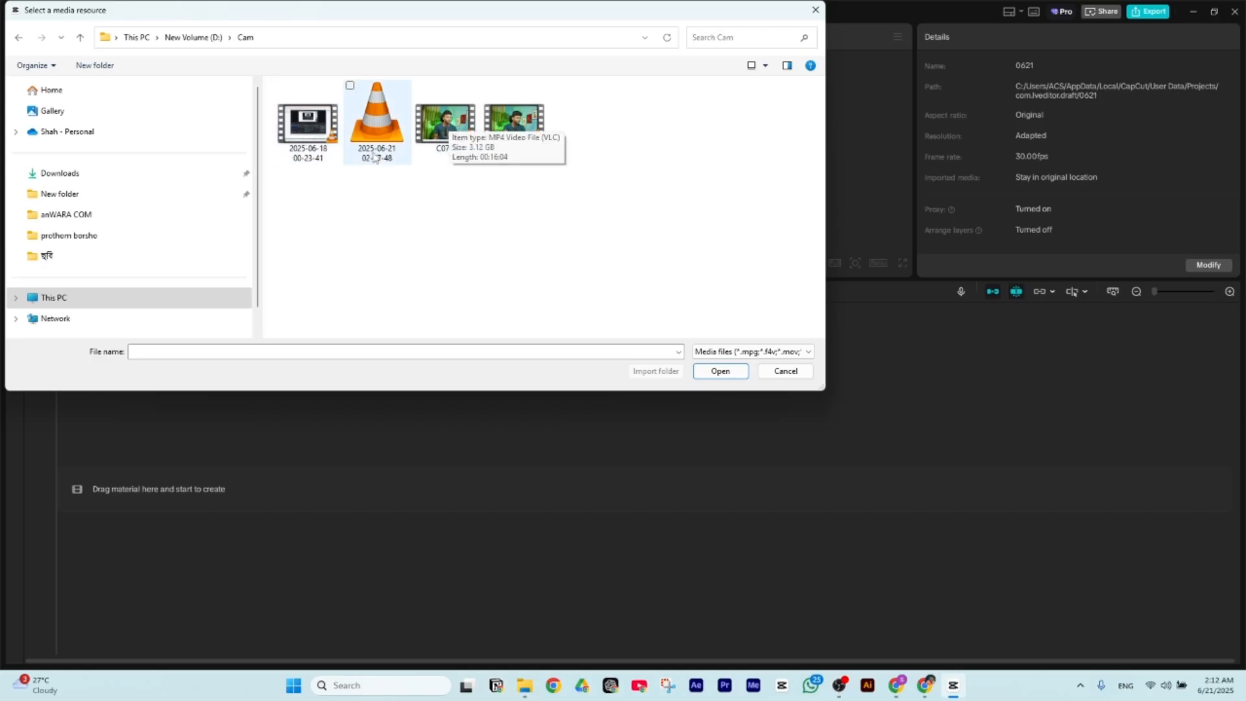
left_click(418, 85)
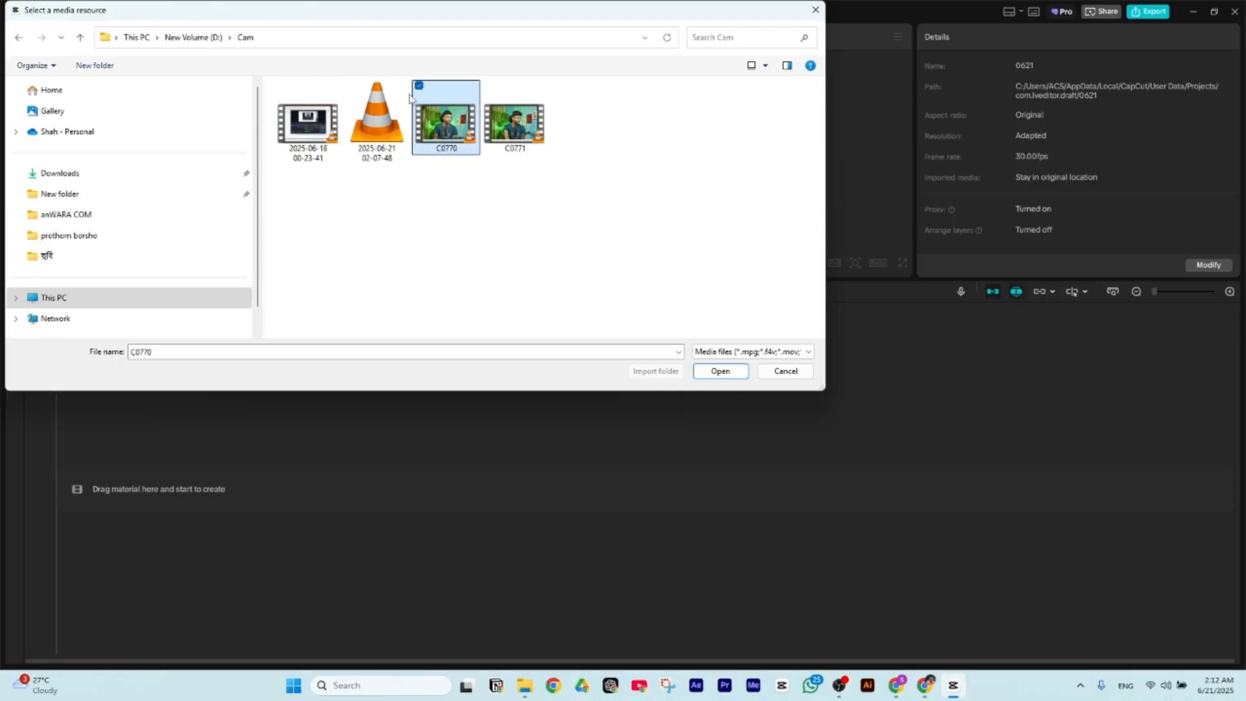
left_click(281, 85)
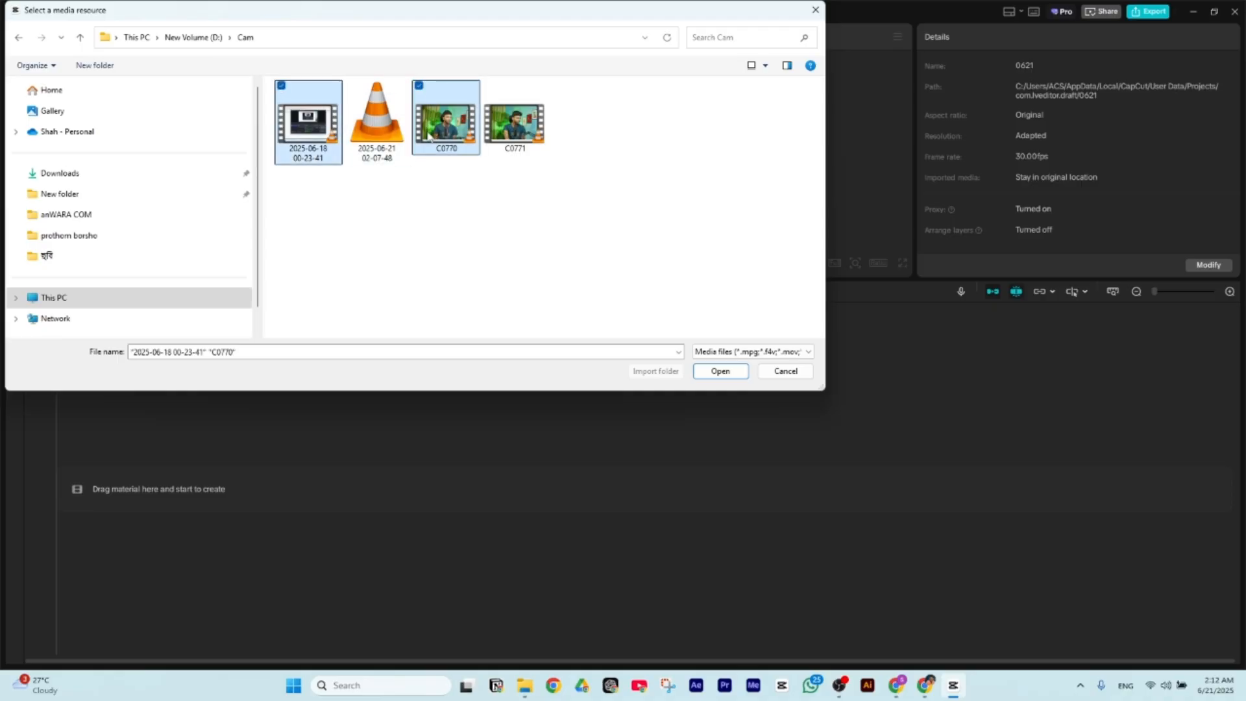
left_click(719, 372)
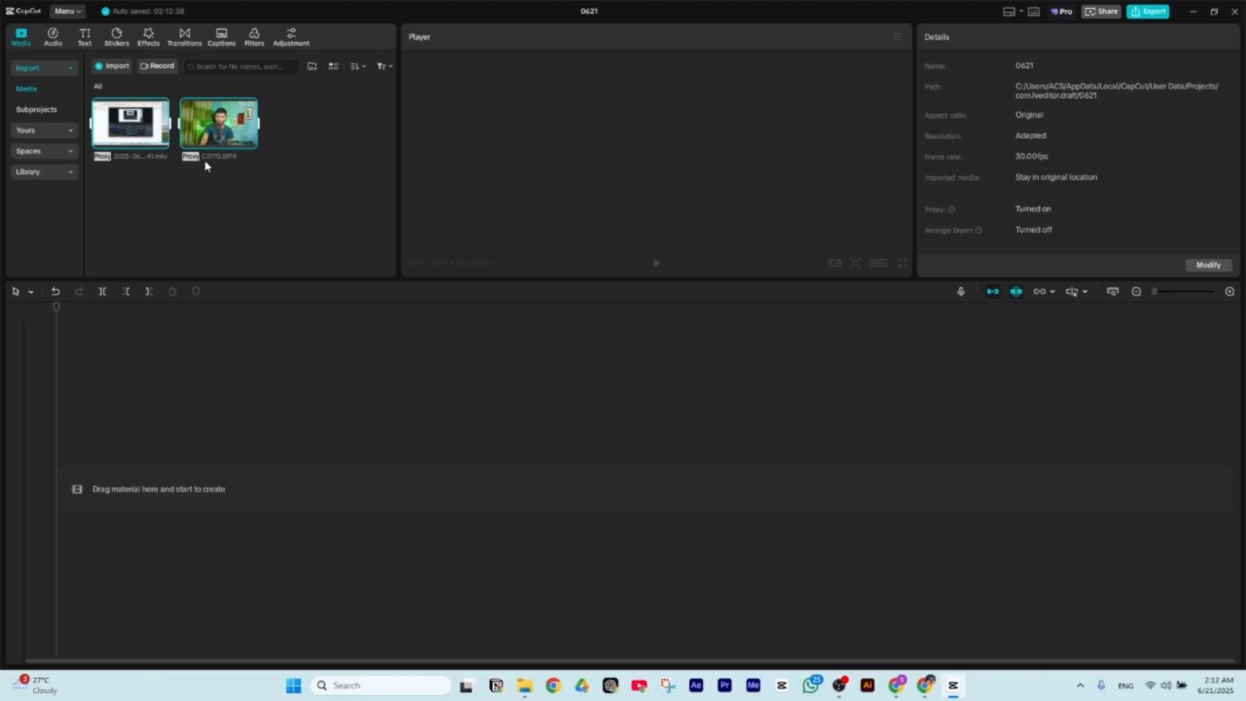
- Preview the imported C0770 camera clip and the 2025-06-18 screen recording in the player, leaving no clip selected
mouse_move(131, 143)
left_click(283, 150)
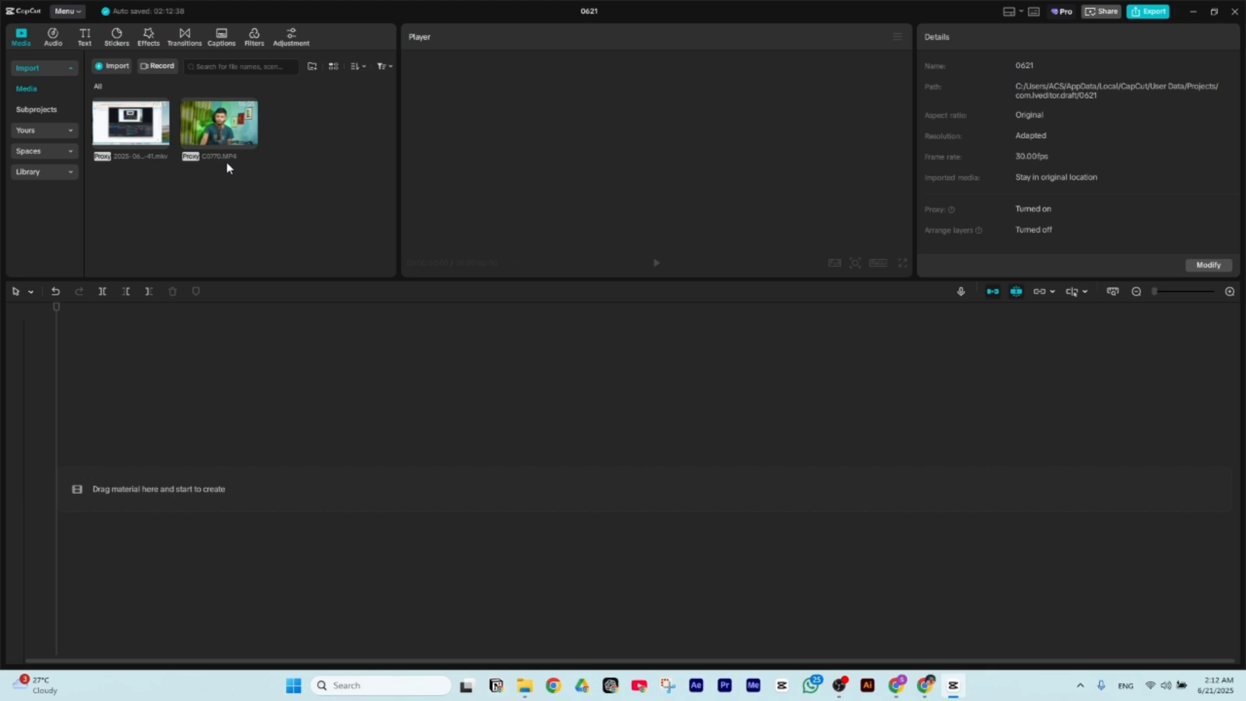
left_click(226, 124)
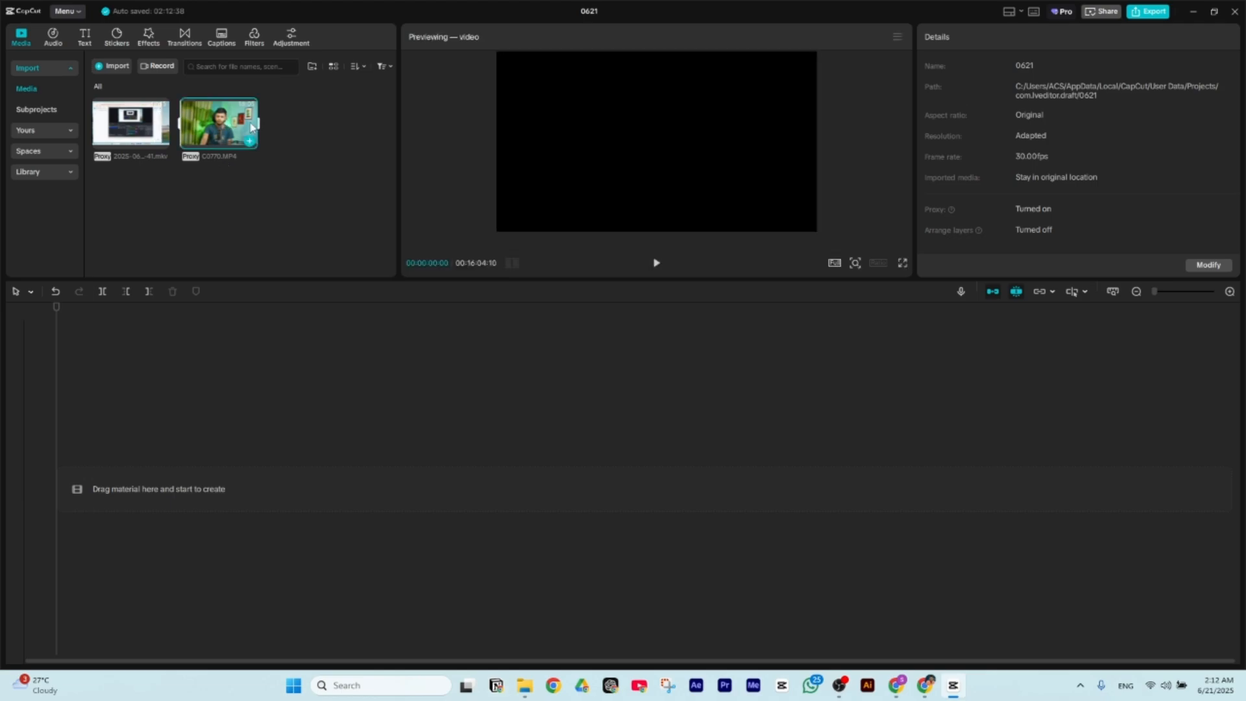
left_click(655, 263)
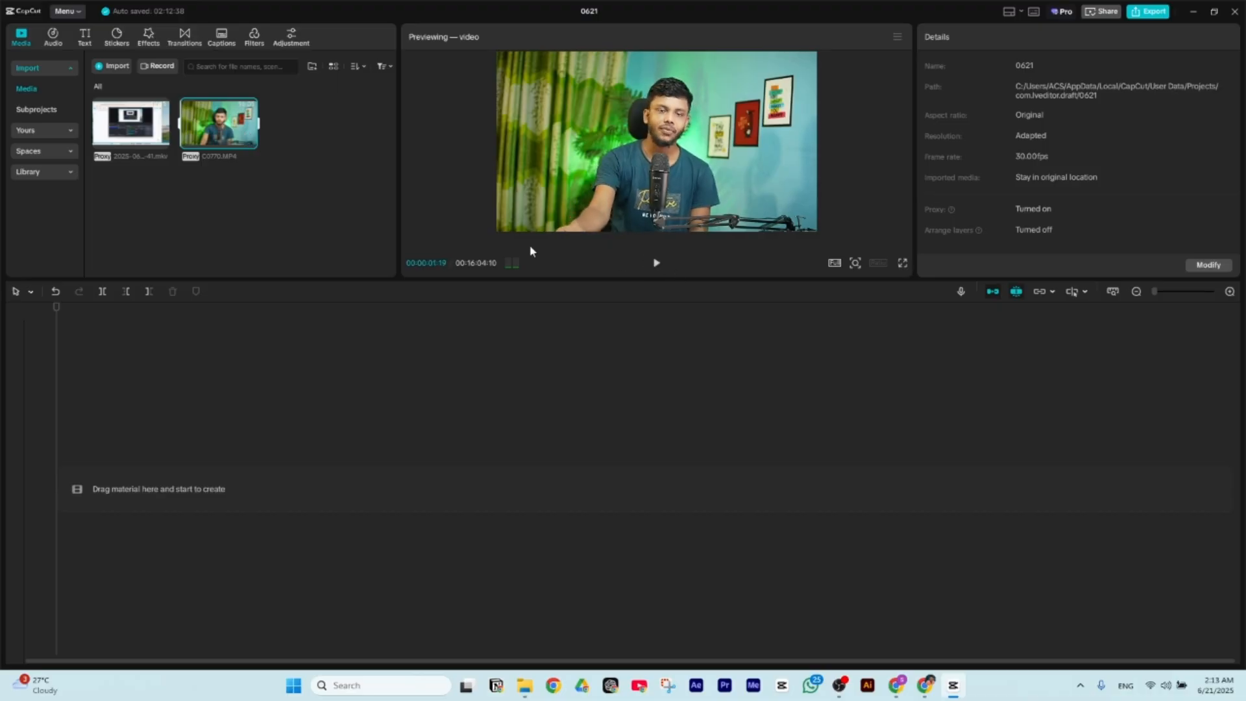
left_click(154, 133)
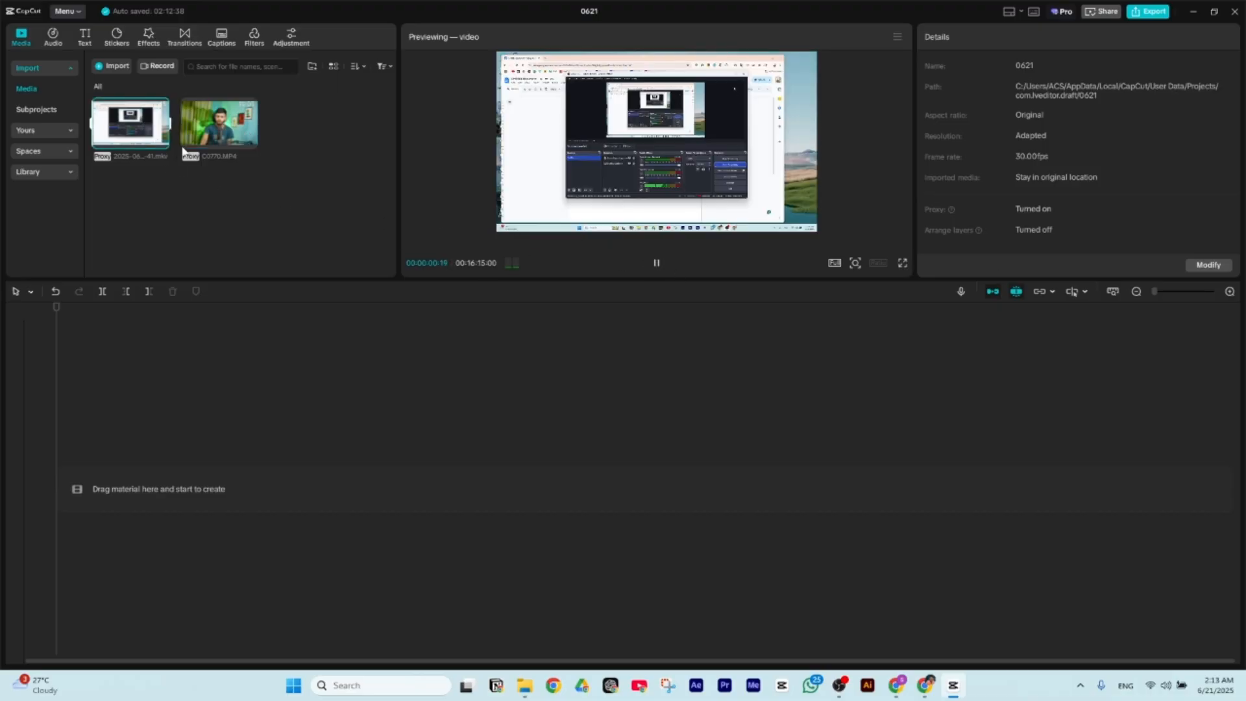
left_click(126, 187)
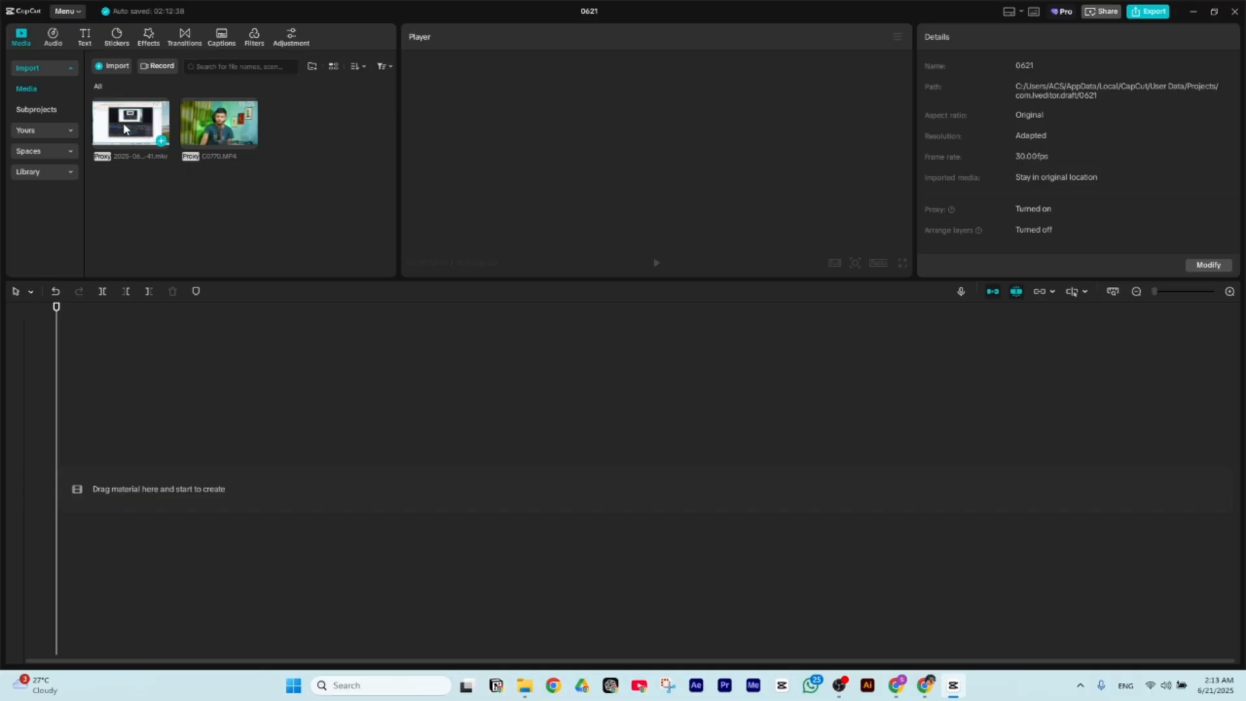
- Switch to the Untitled Miro board in Chrome and review the Editing Concepts diagram that compares editing to cooking a chicken
left_click(207, 127)
left_click(193, 209)
mouse_move(923, 693)
left_click(925, 686)
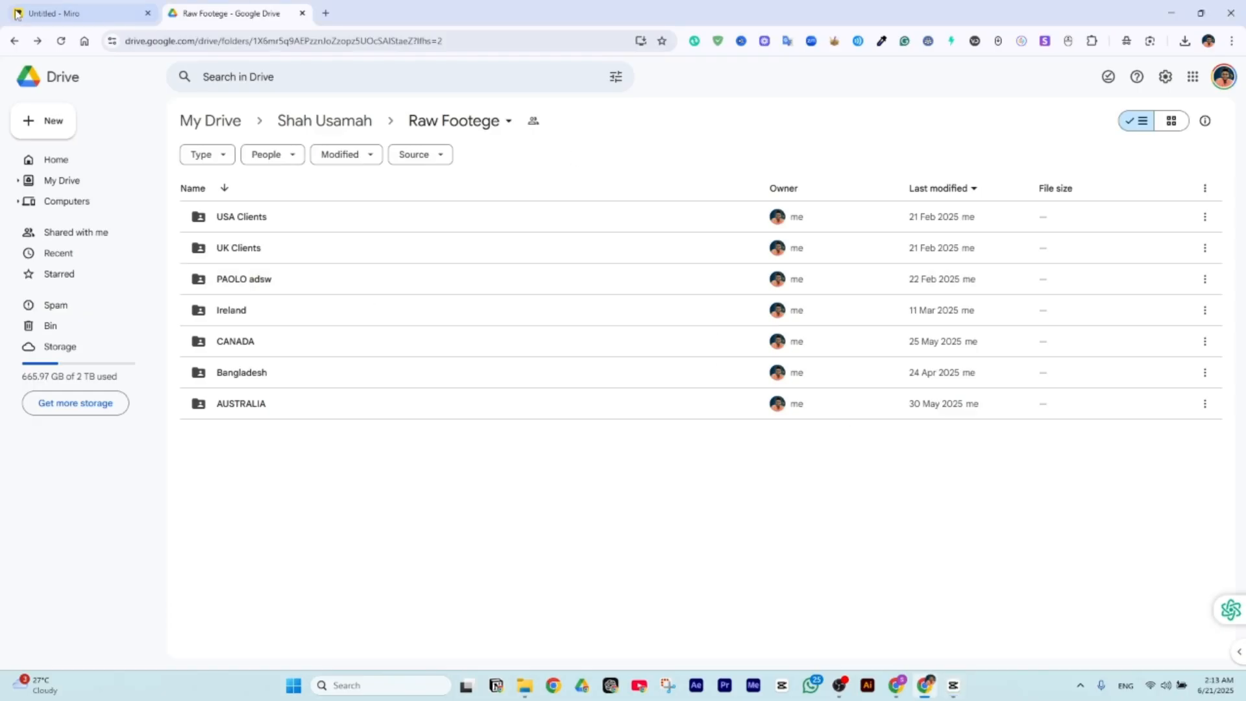
left_click(57, 15)
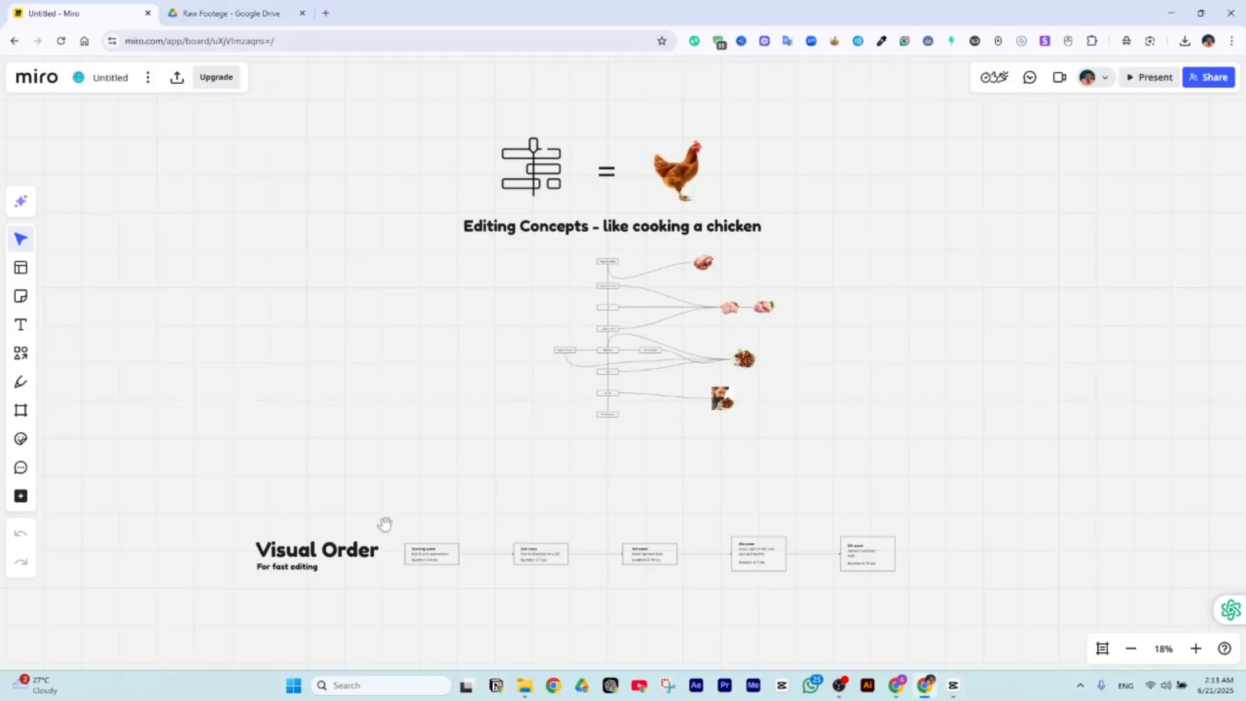
scroll(637, 314, "up", 2)
scroll(625, 202, "up", 2)
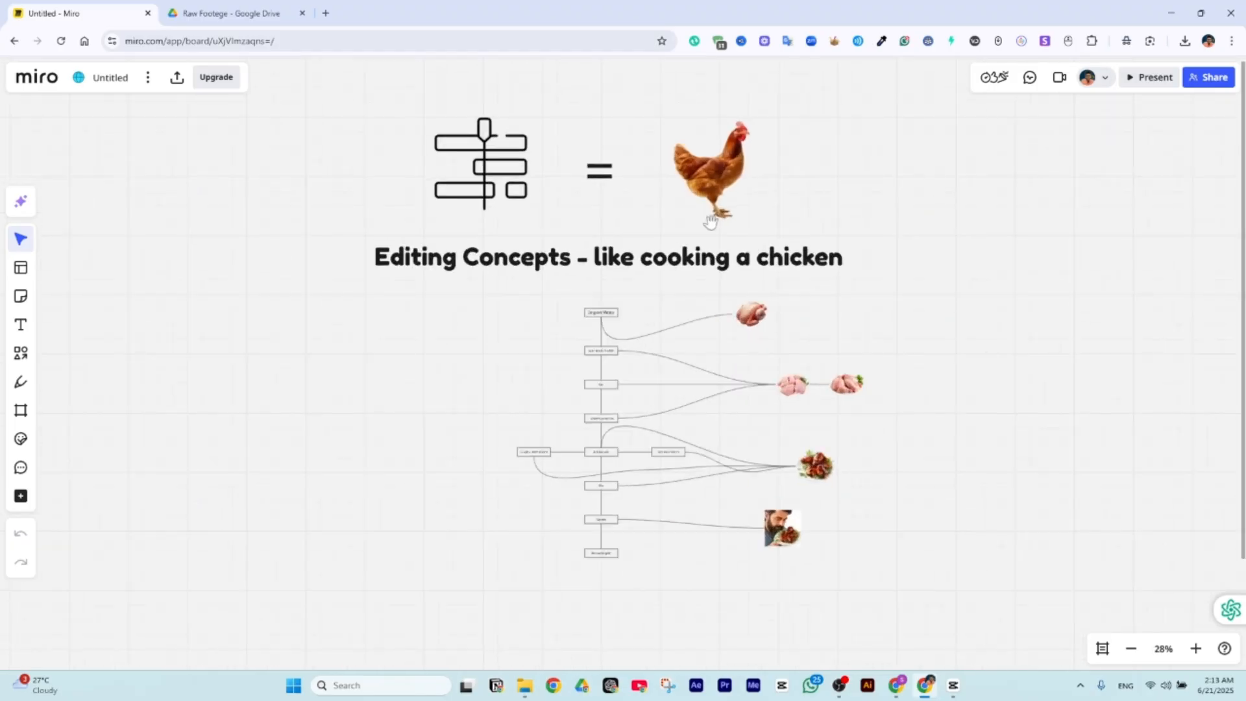
scroll(526, 219, "up", 2)
scroll(517, 221, "down", 5)
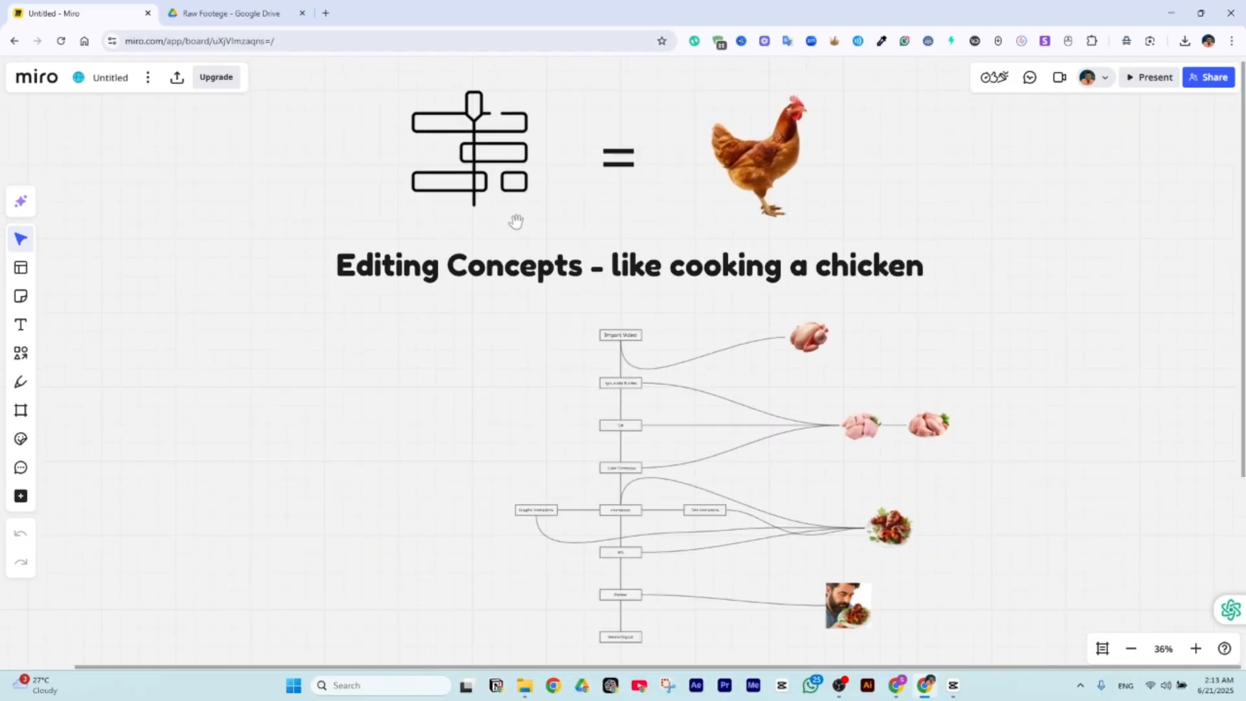
- Examine the Visual Order scene sequence and the Import Video stage of the Editing Concepts diagram
scroll(538, 478, "up", 2)
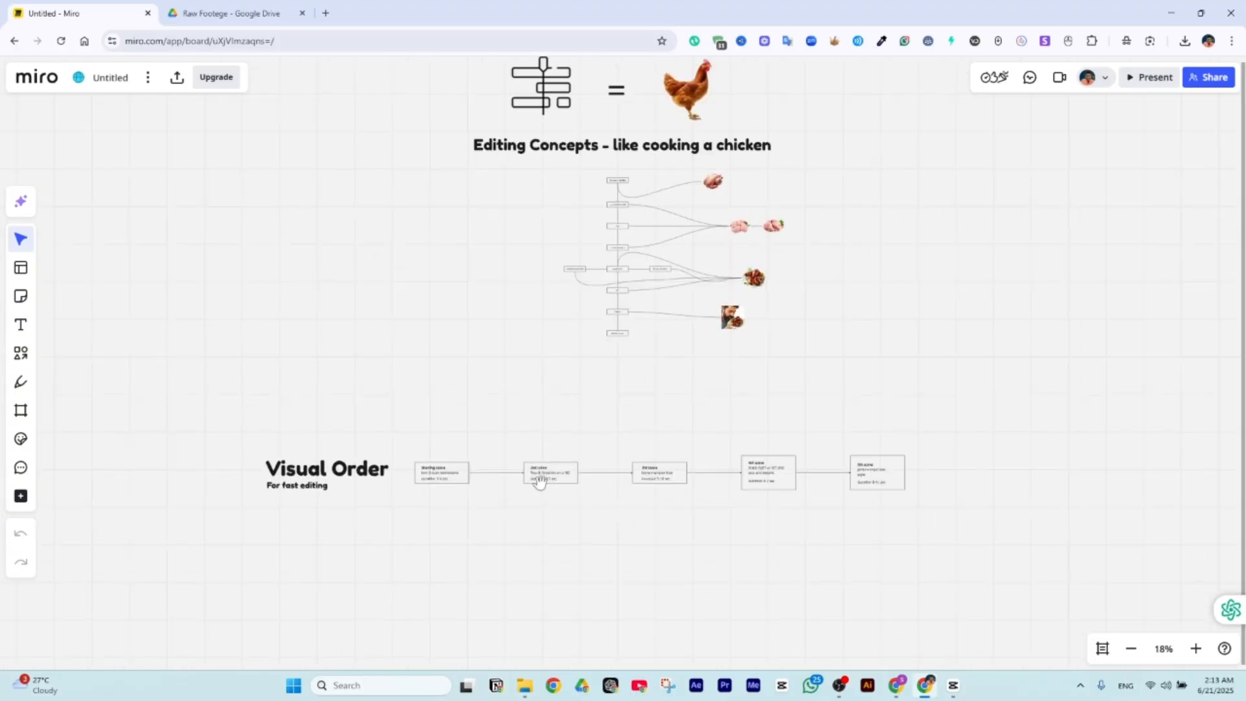
scroll(399, 495, "up", 4)
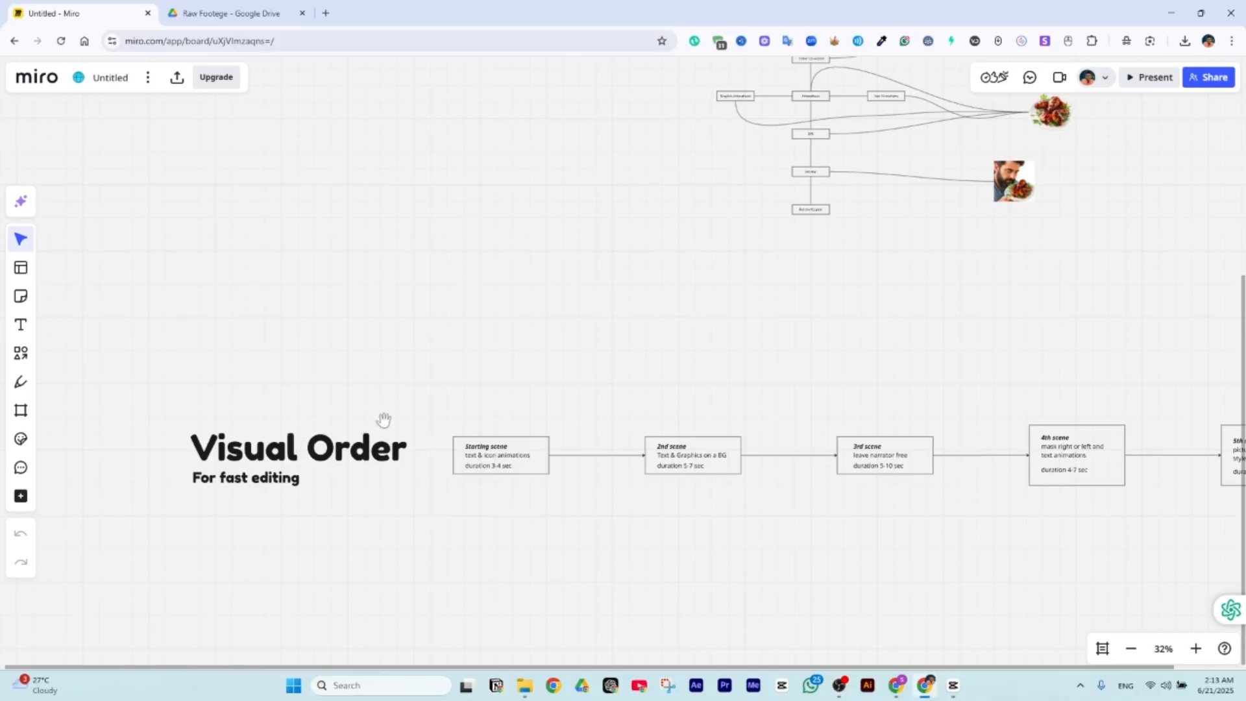
scroll(383, 420, "down", 5)
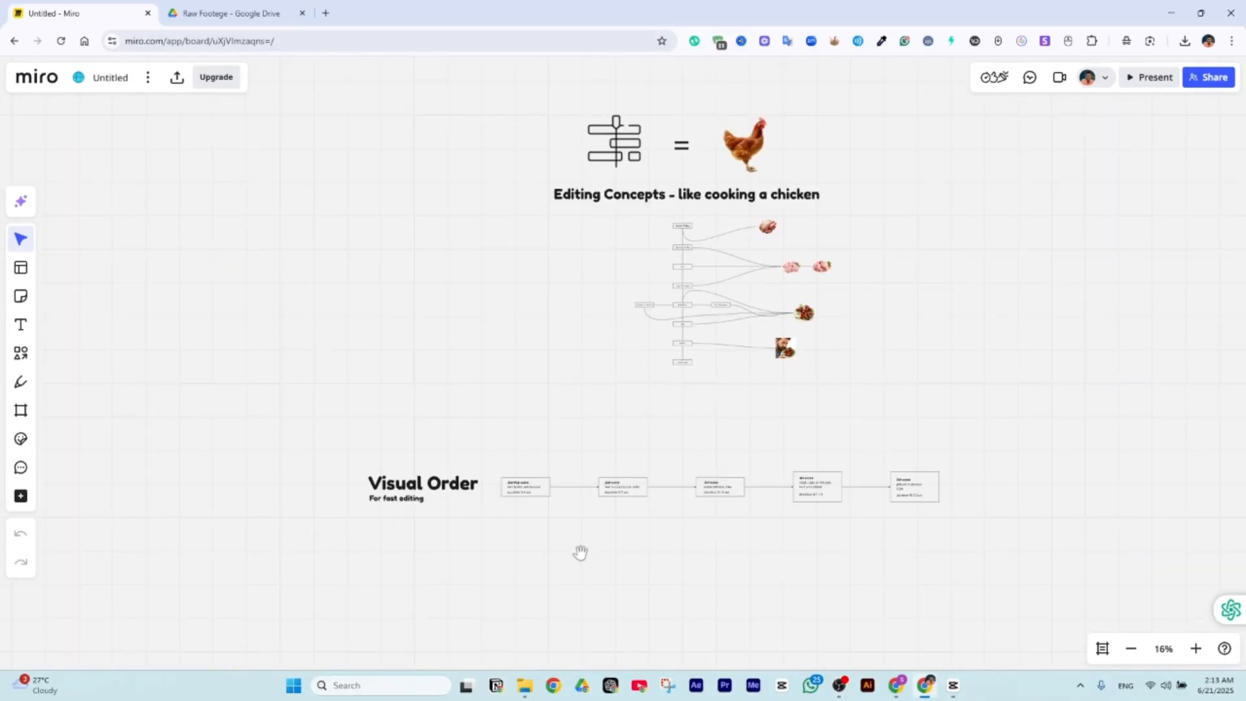
scroll(779, 292, "up", 3)
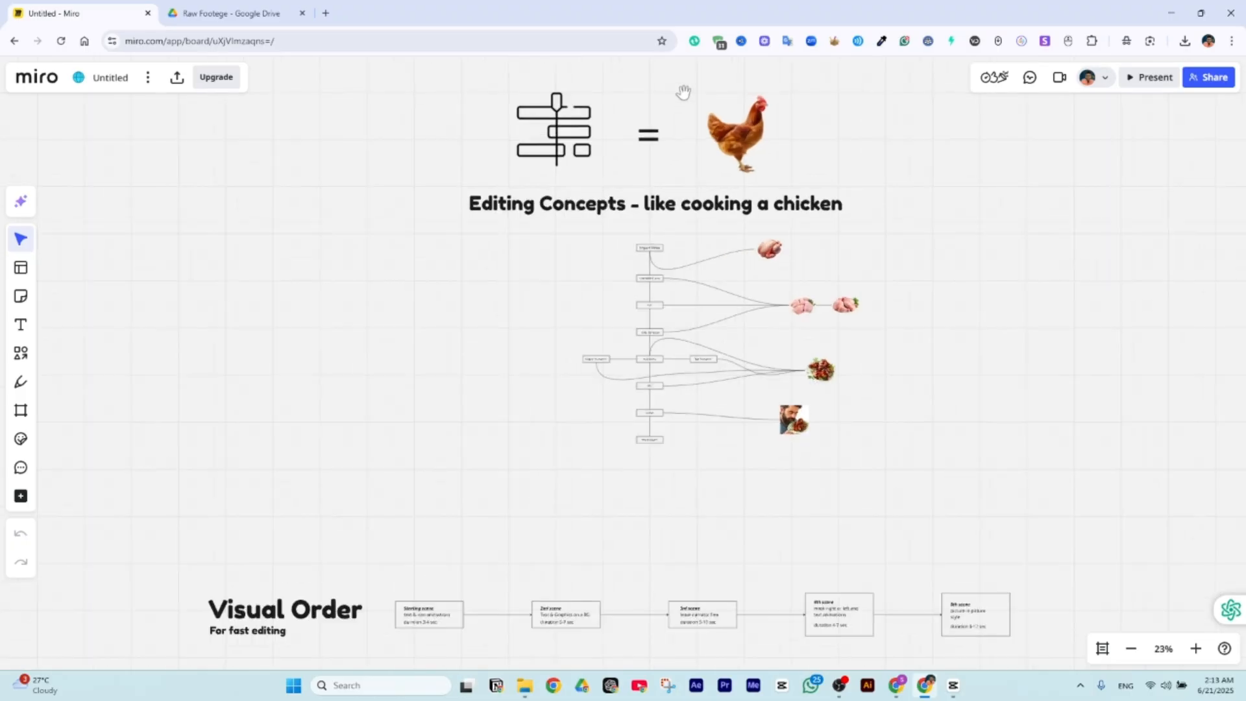
scroll(683, 93, "up", 2)
scroll(802, 207, "up", 1)
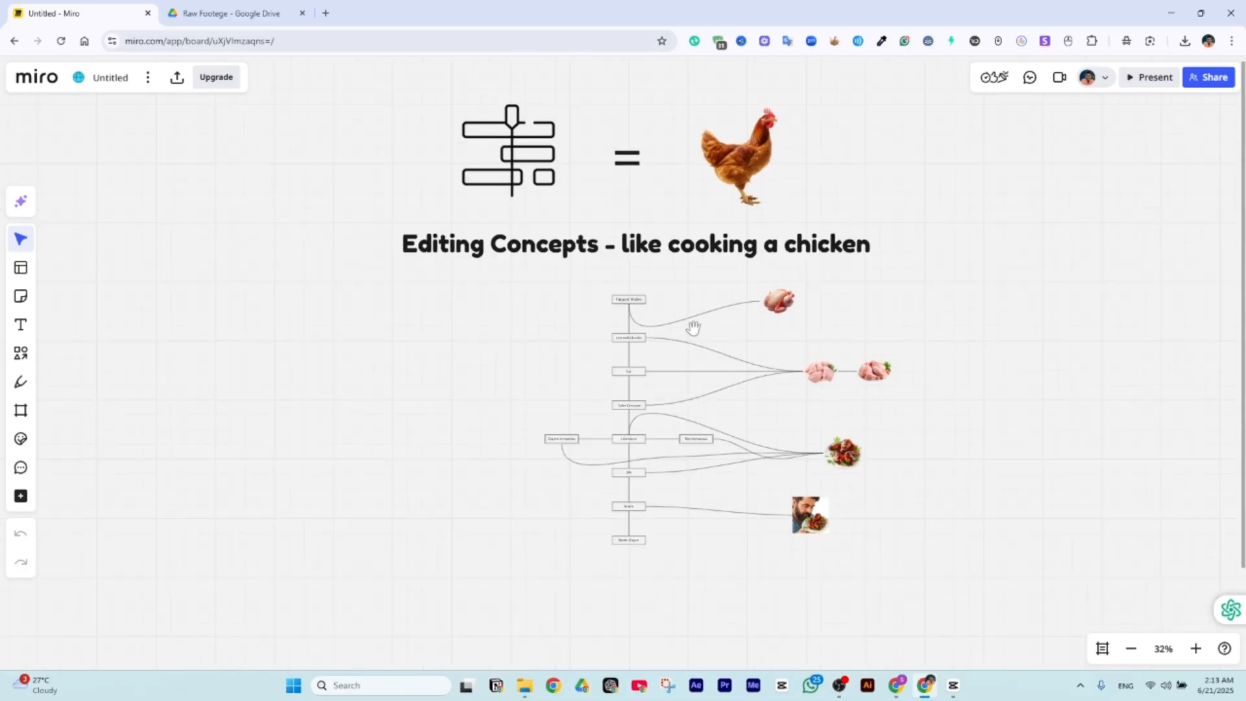
scroll(693, 327, "up", 8)
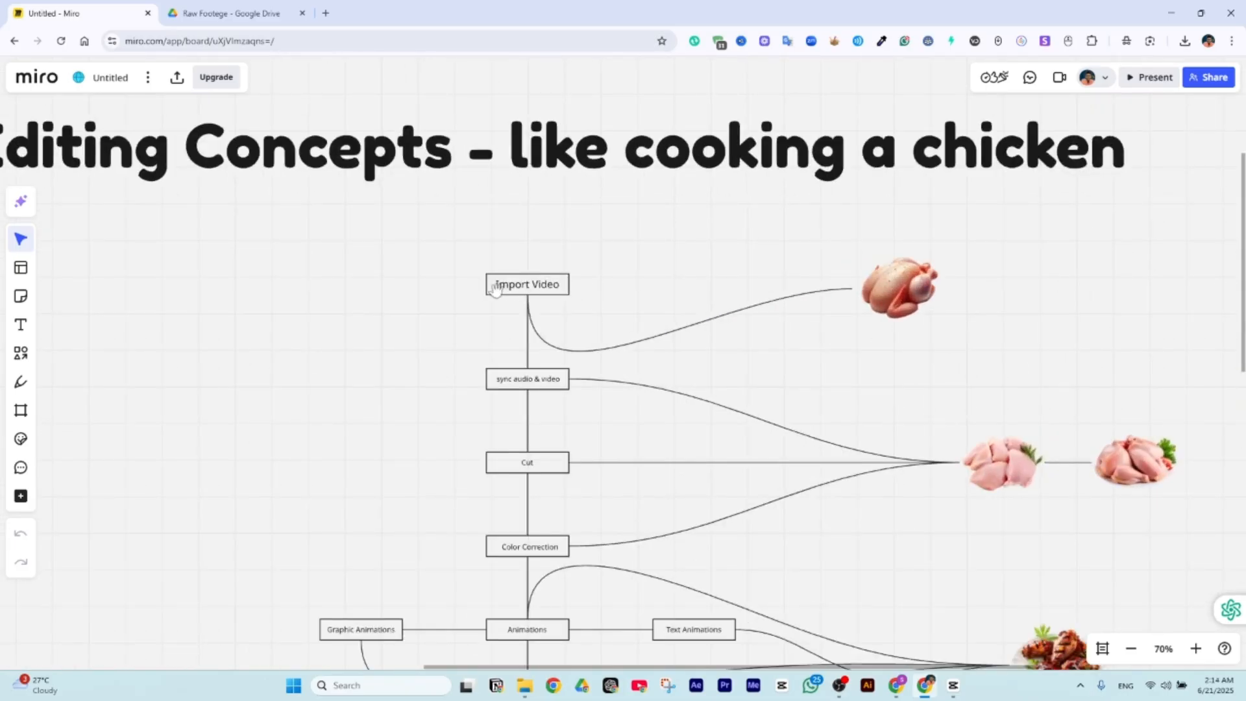
- Check the imported clips in CapCut and return to the Miro board to examine the sync audio & video and Cut stages
left_click(955, 688)
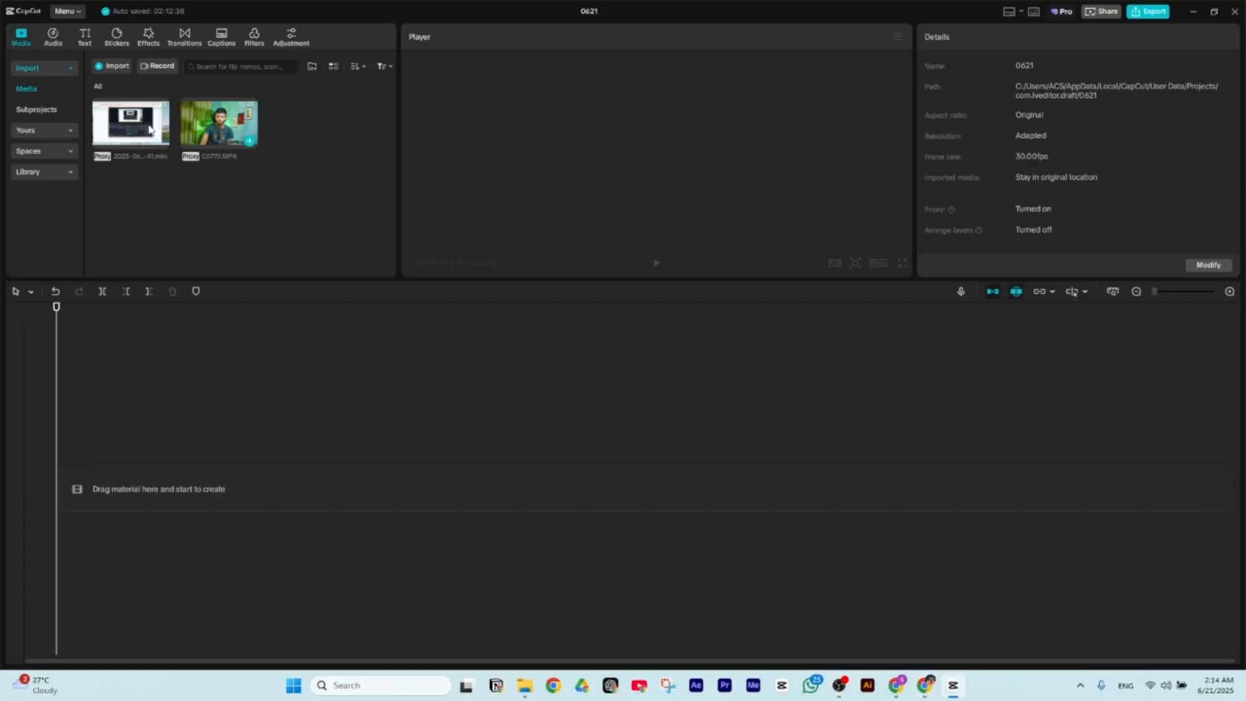
left_click(933, 687)
scroll(584, 333, "down", 1)
scroll(584, 361, "up", 4)
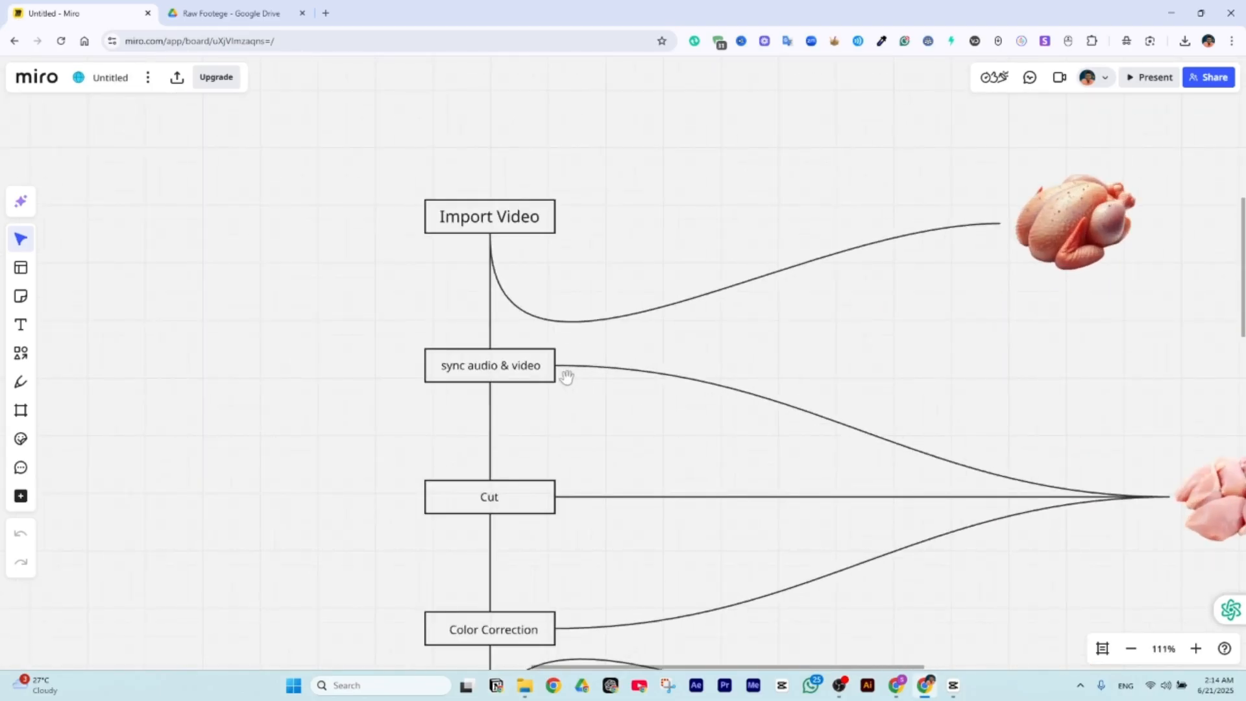
scroll(558, 384, "up", 6)
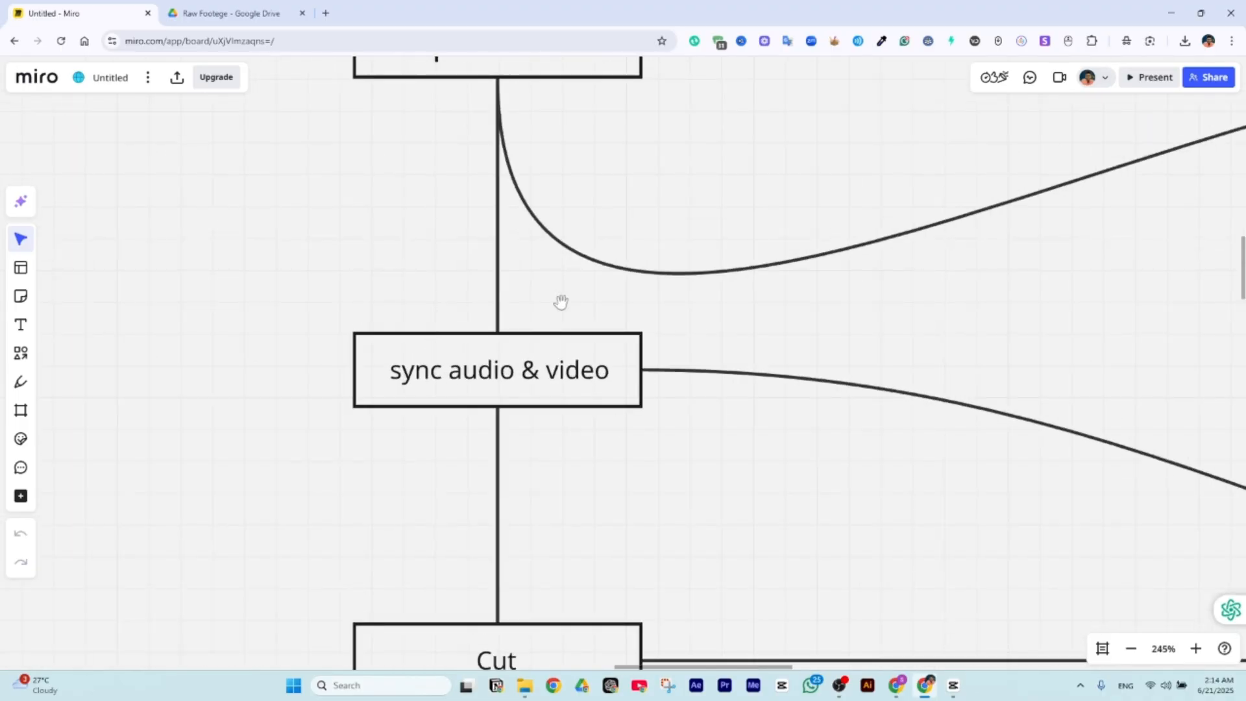
scroll(410, 344, "down", 6)
scroll(406, 335, "down", 4)
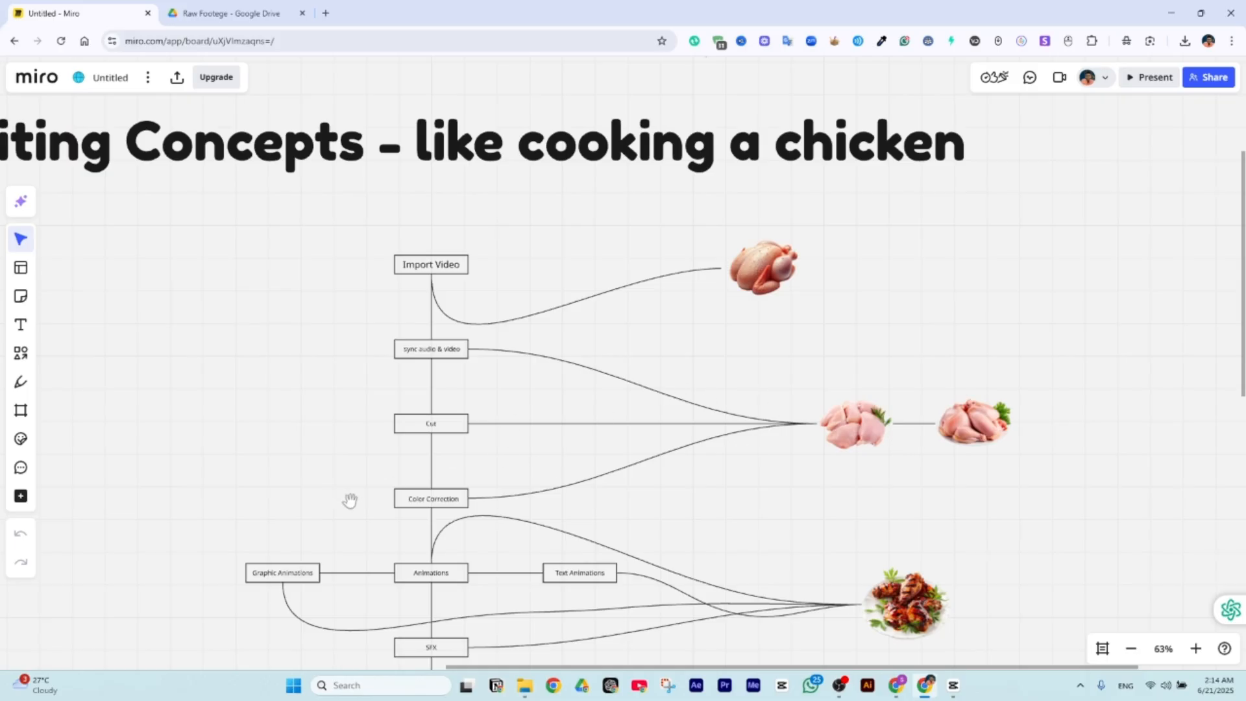
left_click_drag(426, 479, 423, 480)
scroll(424, 480, "up", 5)
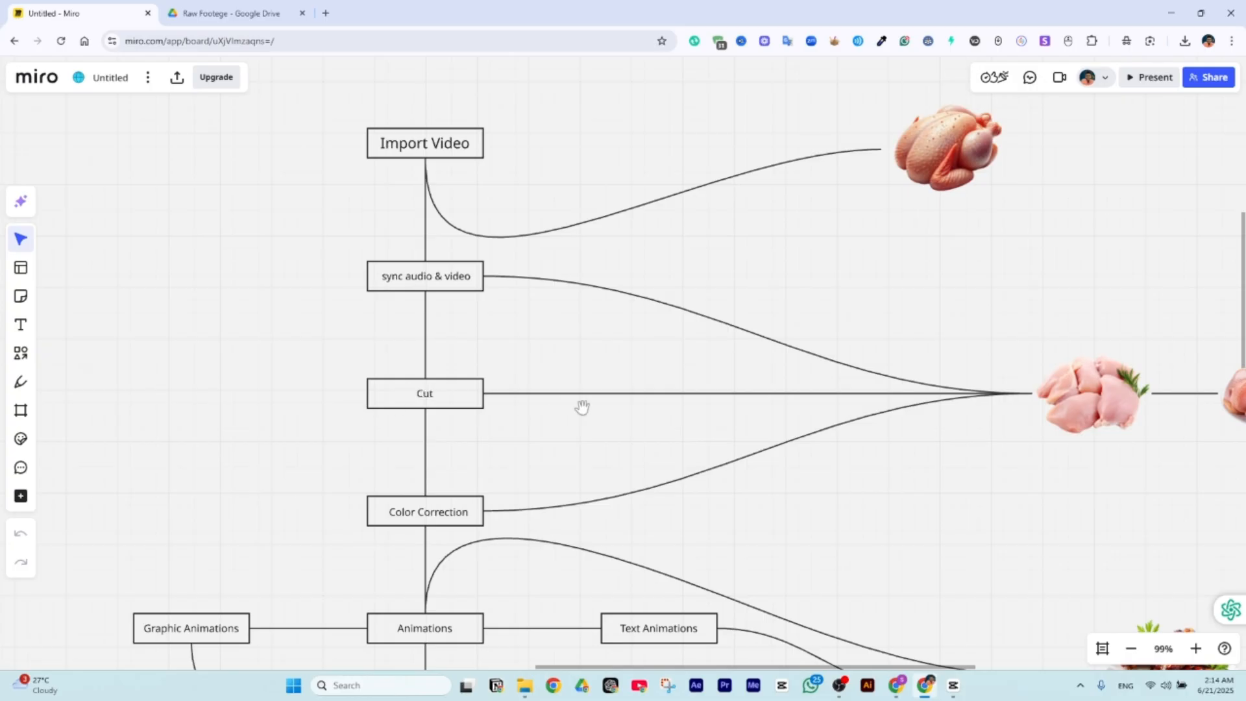
- Switch to CapCut and place C0770 at the timeline start with the 2025-06-18 screen recording above it, dismissing the retouch prompt
left_click(952, 687)
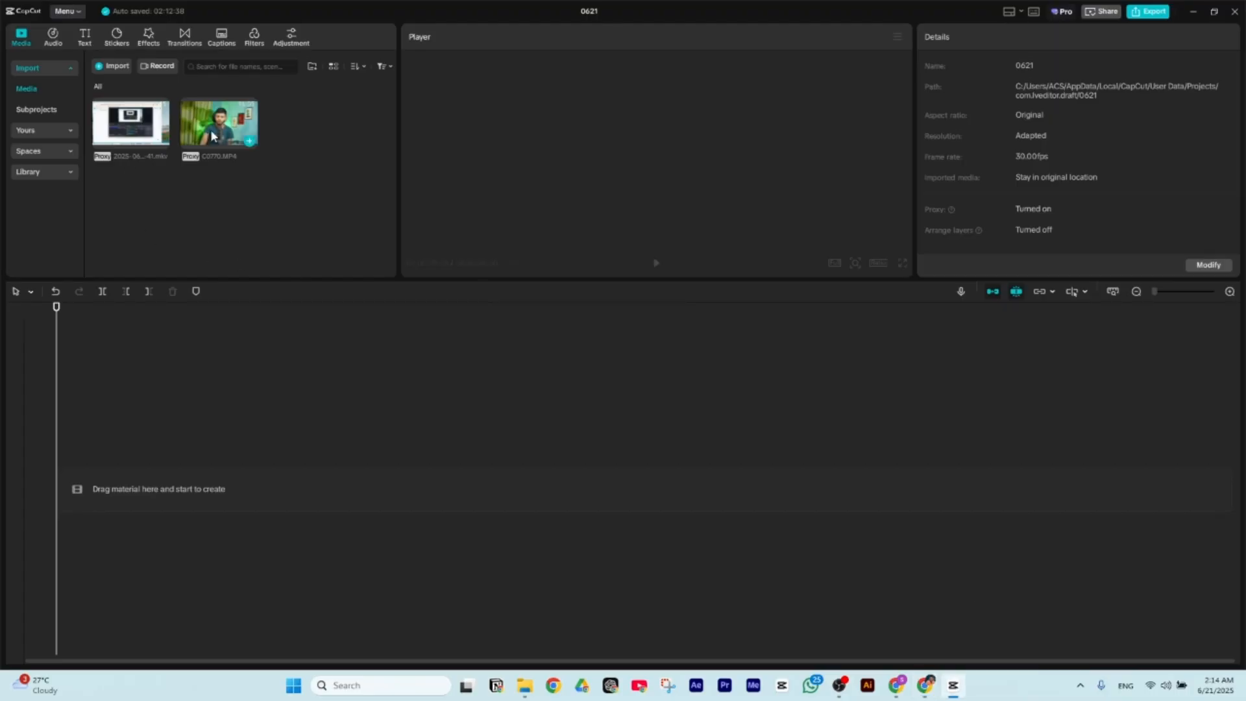
left_click_drag(212, 161, 104, 324)
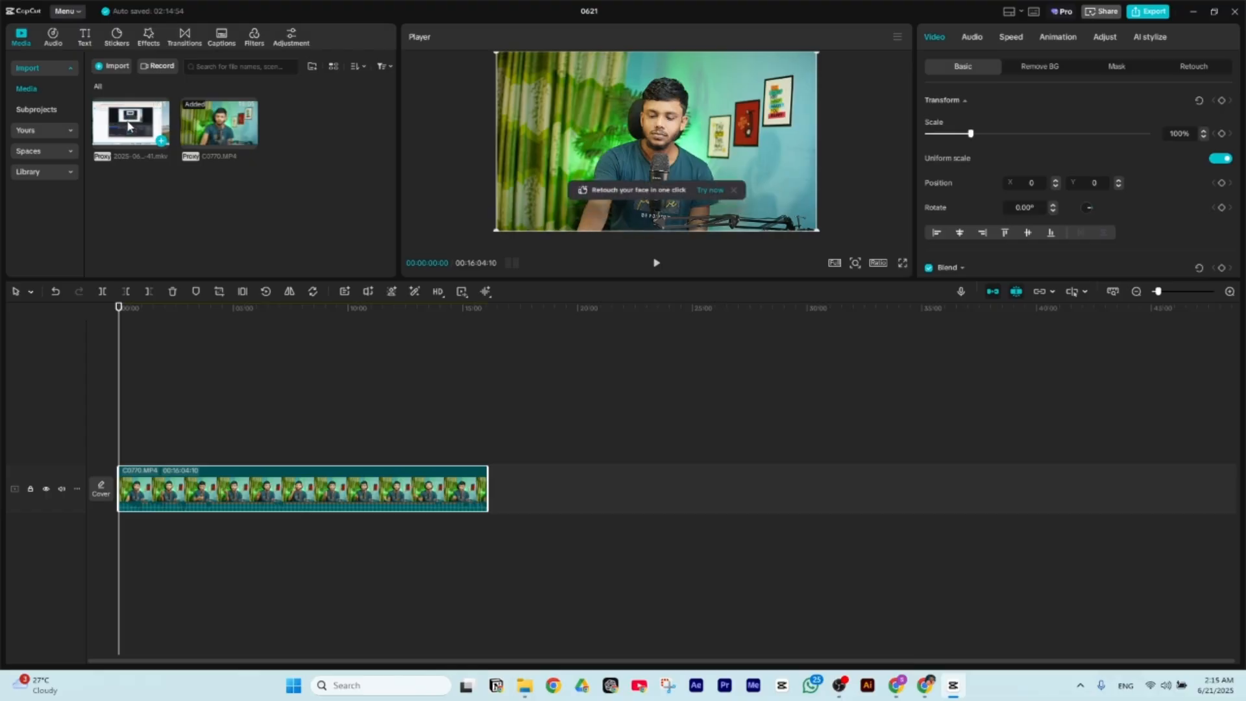
left_click(733, 190)
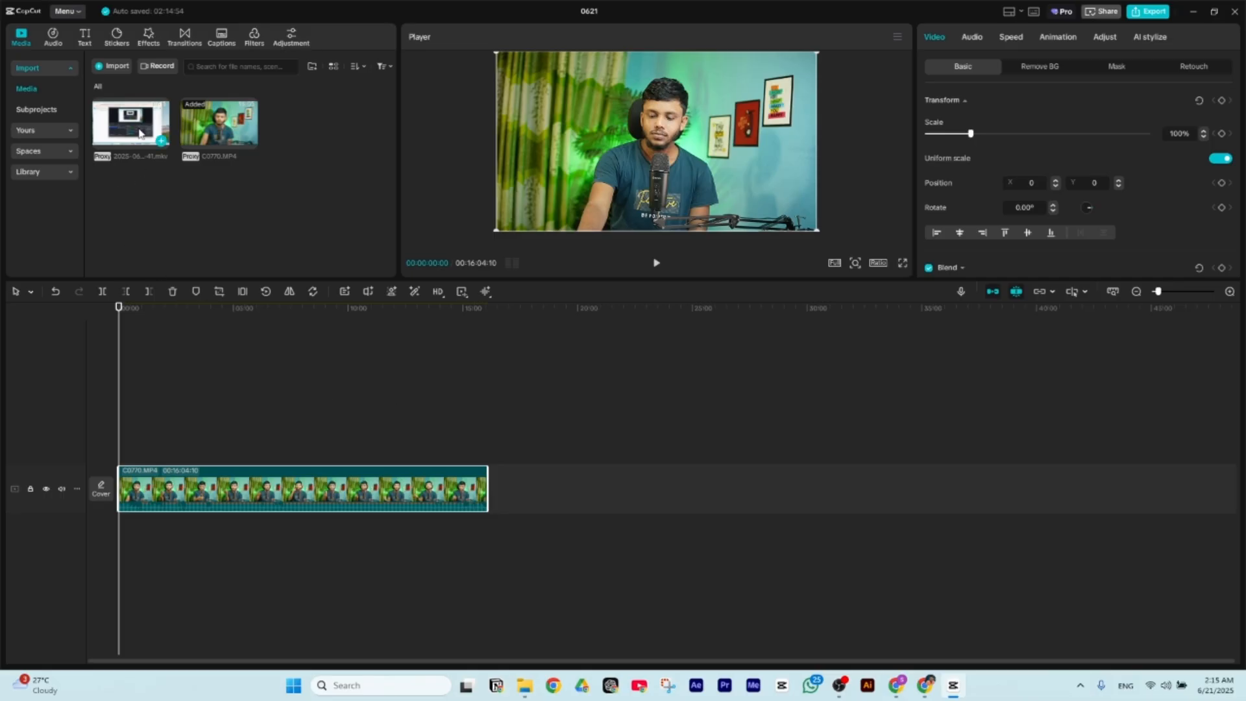
mouse_move(124, 130)
left_click_drag(122, 129, 121, 383)
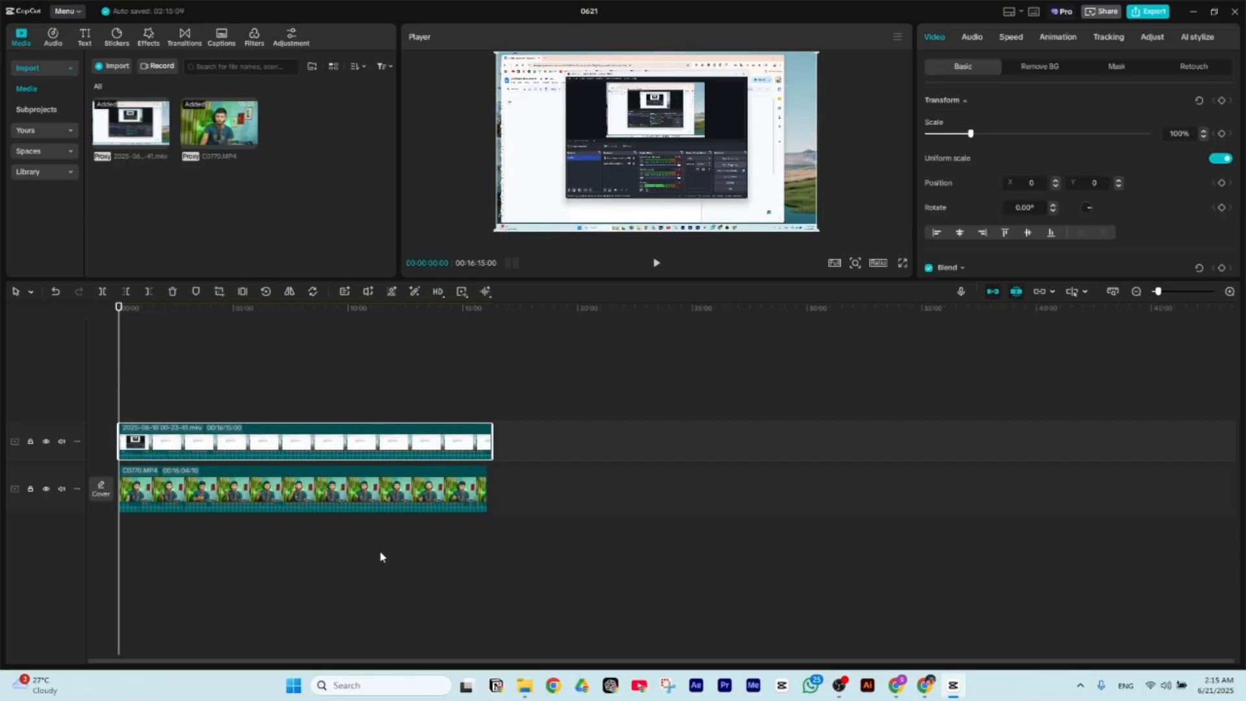
- Sync the video and audio of both timeline clips, with the main track magnet turned off
scroll(377, 556, "up", 2)
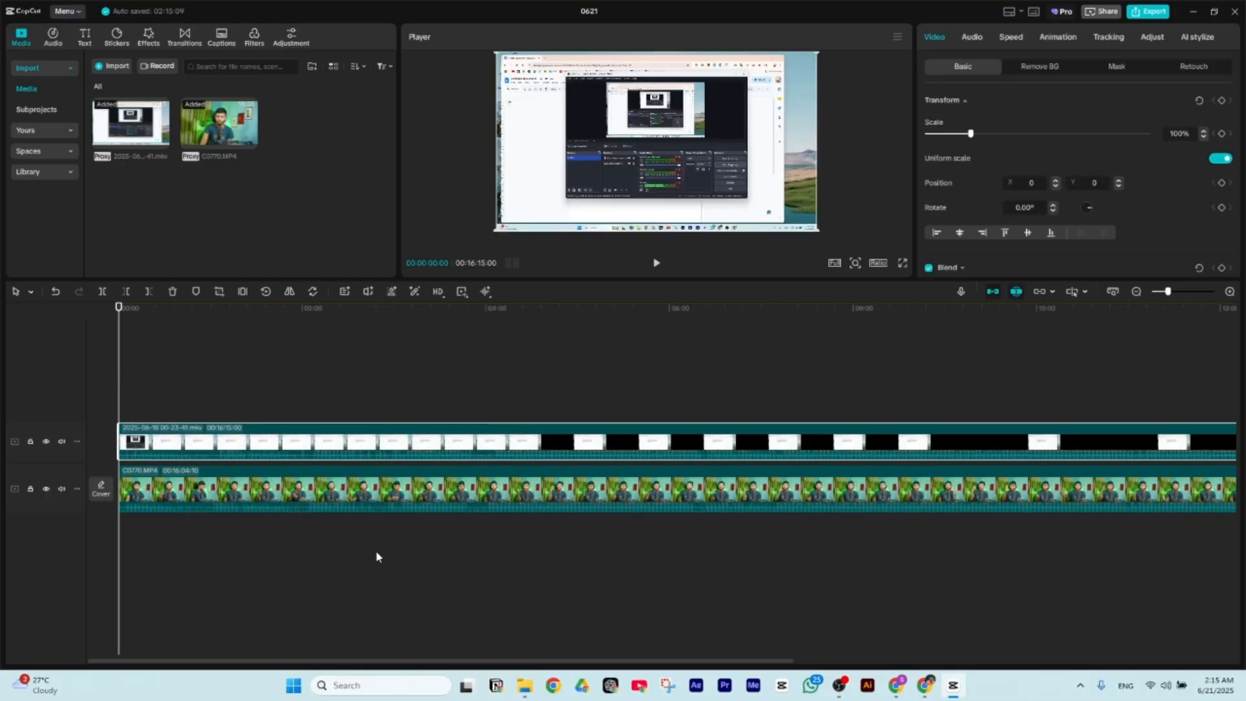
scroll(376, 557, "down", 1)
left_click_drag(986, 411, 297, 546)
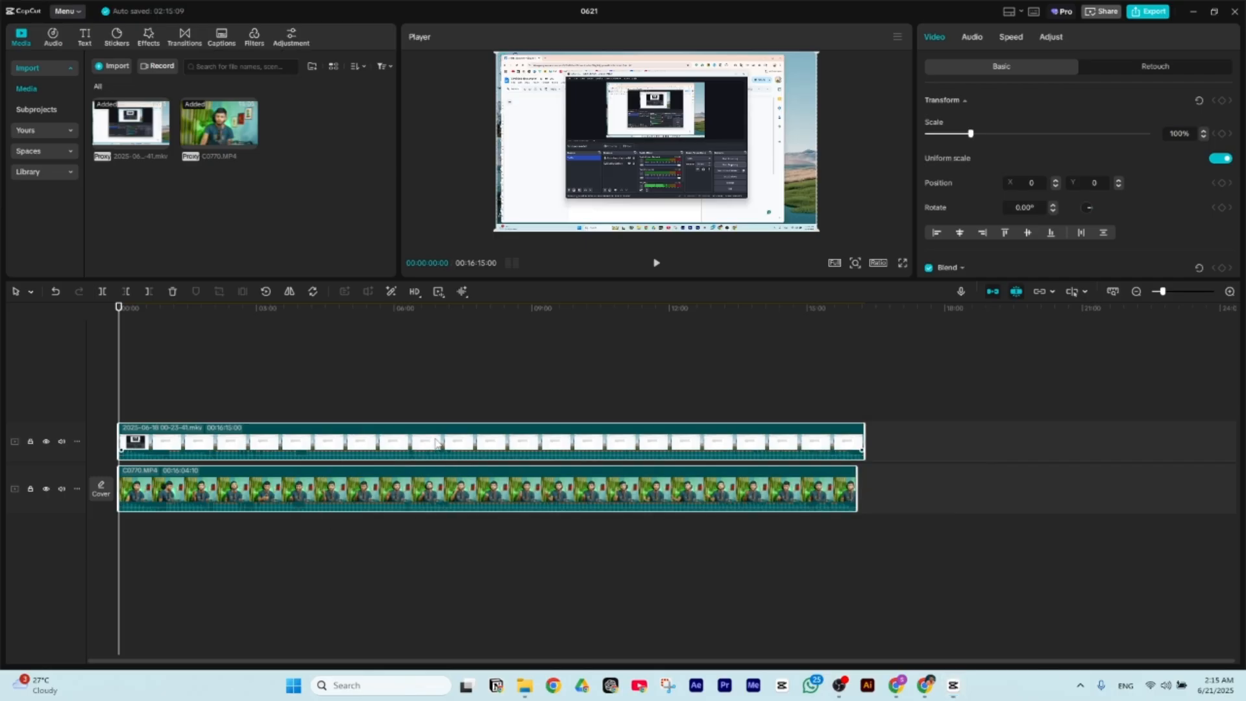
right_click(436, 443)
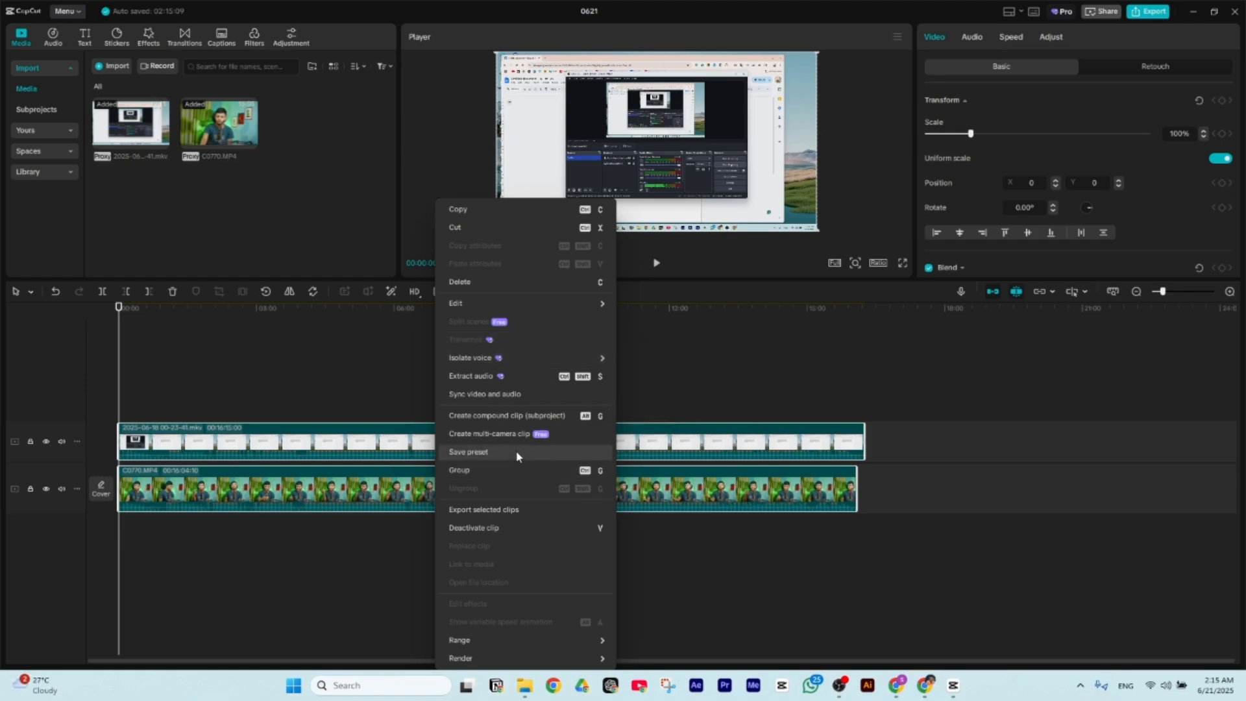
left_click(497, 395)
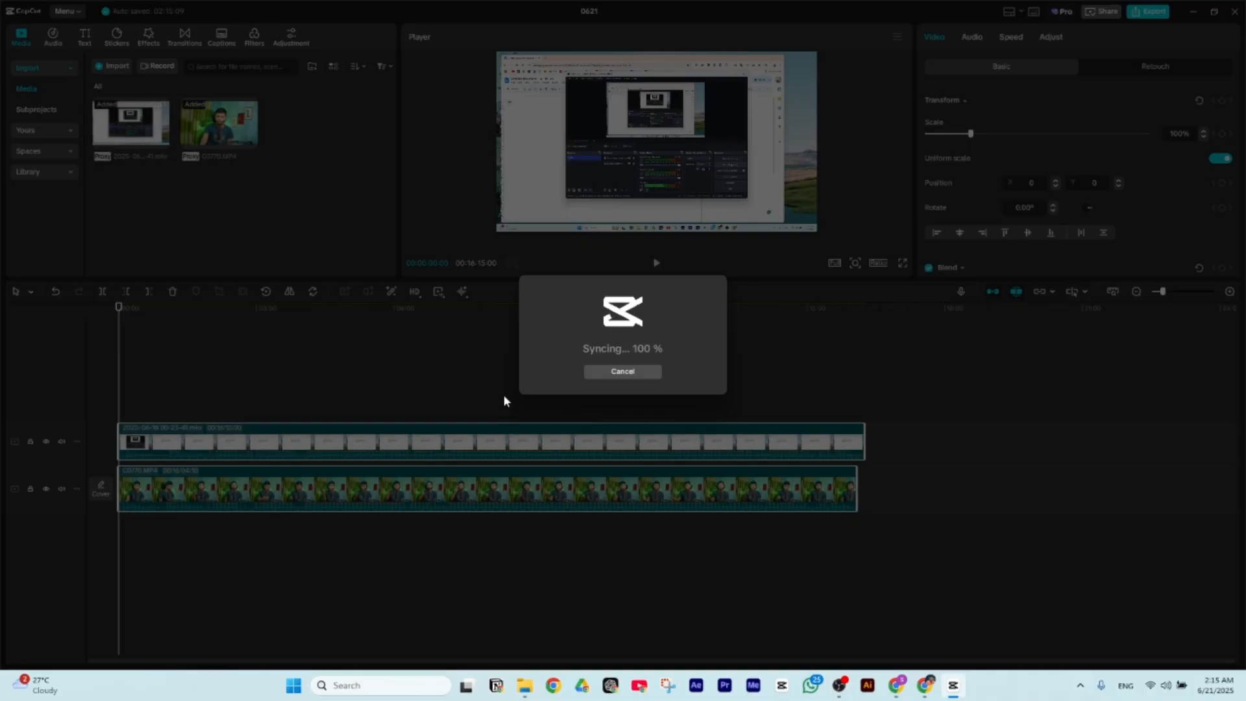
key("p")
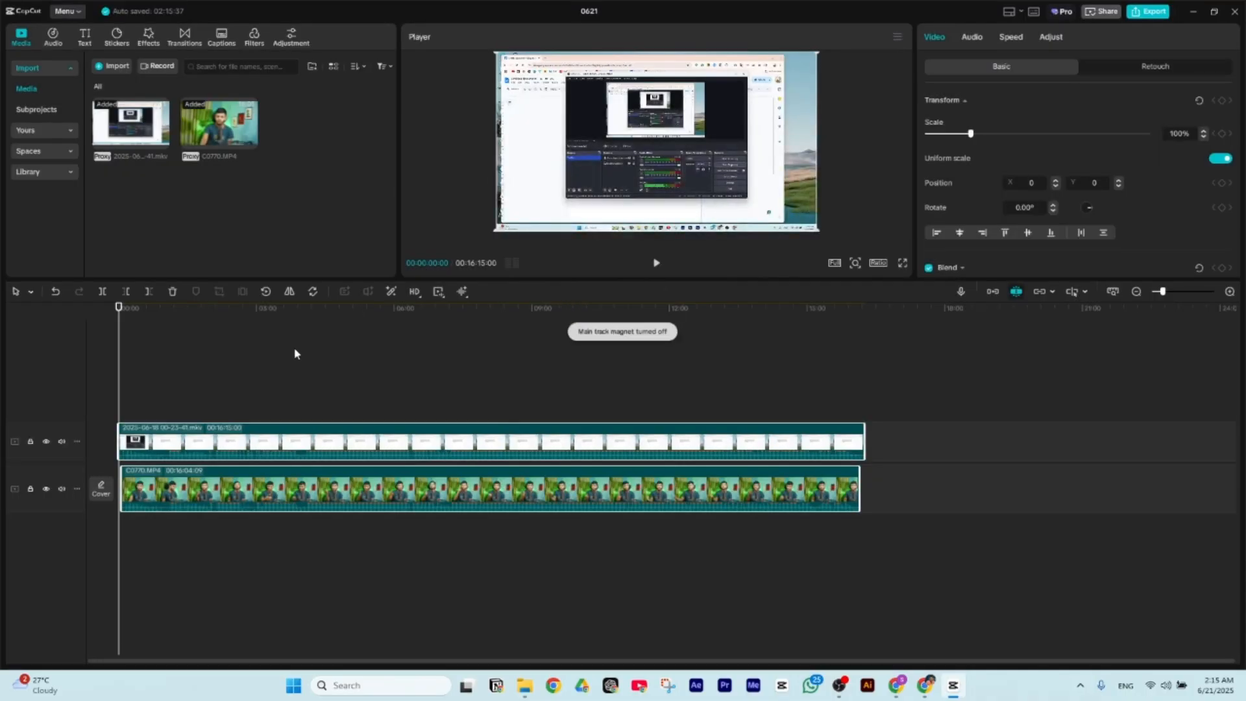
- Play the synced clips from the timeline start for about 13 seconds to check their alignment
scroll(415, 343, "up", 7)
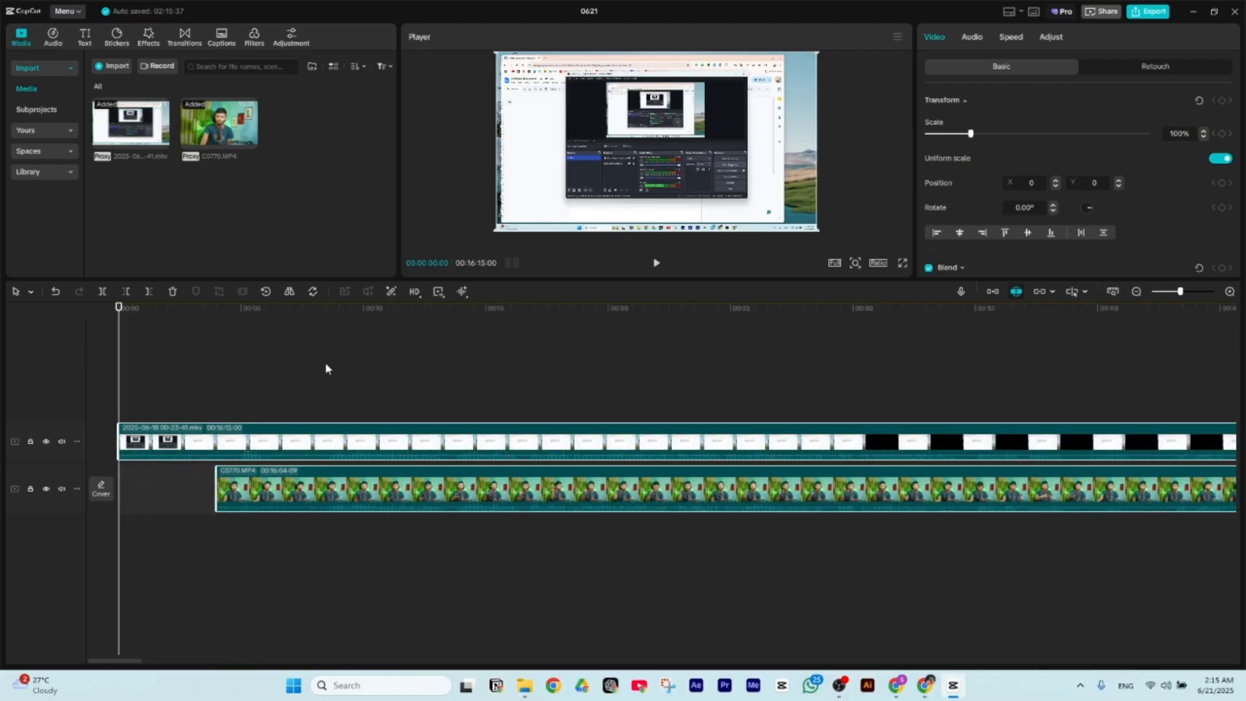
left_click(342, 380)
key("space")
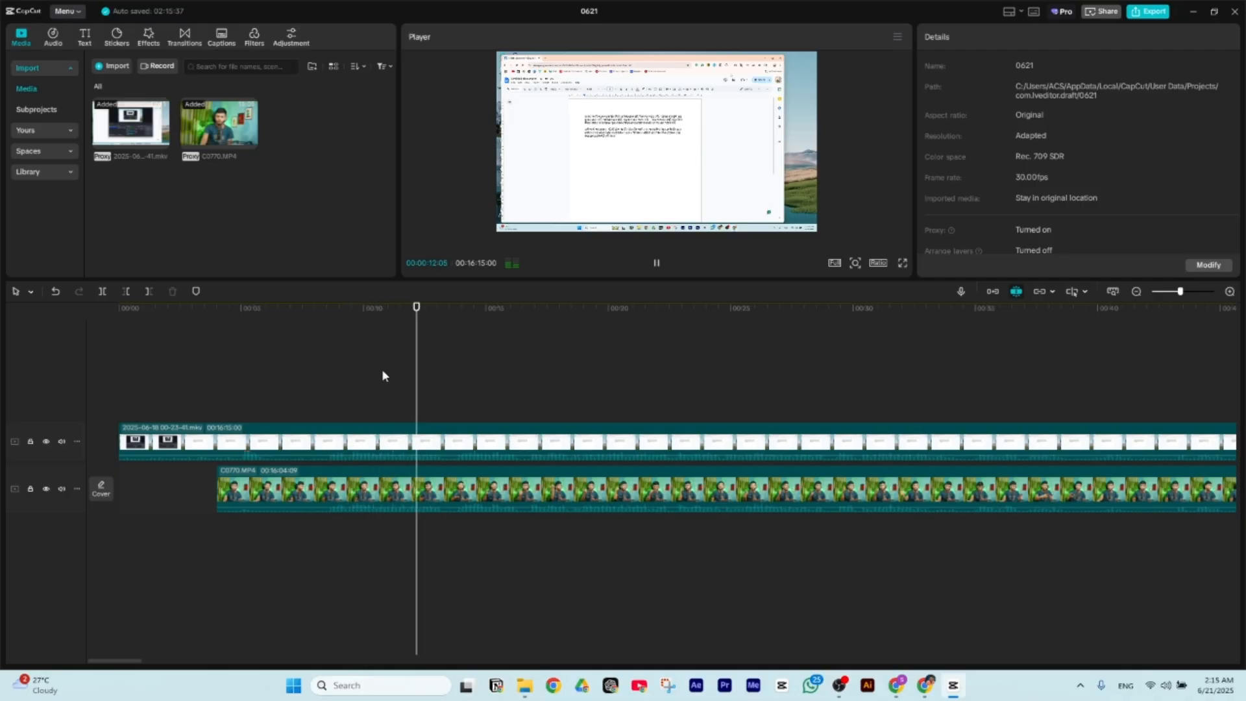
key("space")
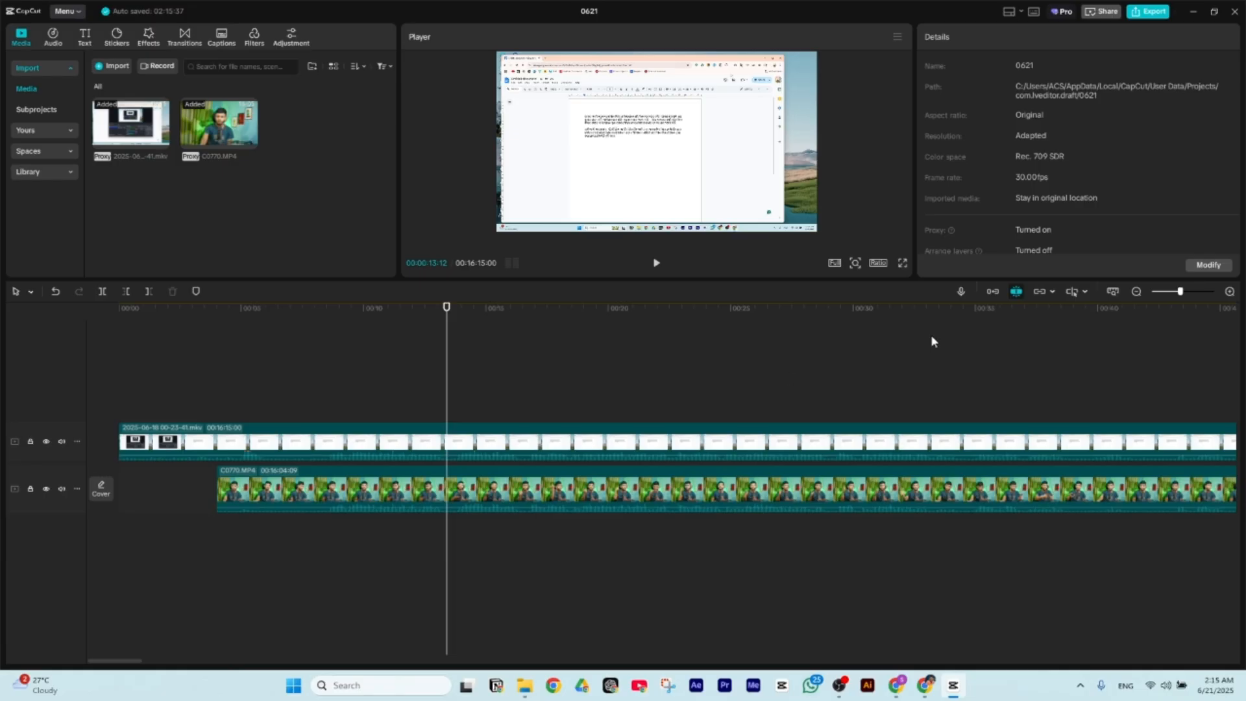
- Extract the audio from the 2025-06-18 screen recording and delete its video clip from the timeline
left_click(615, 433)
right_click(623, 443)
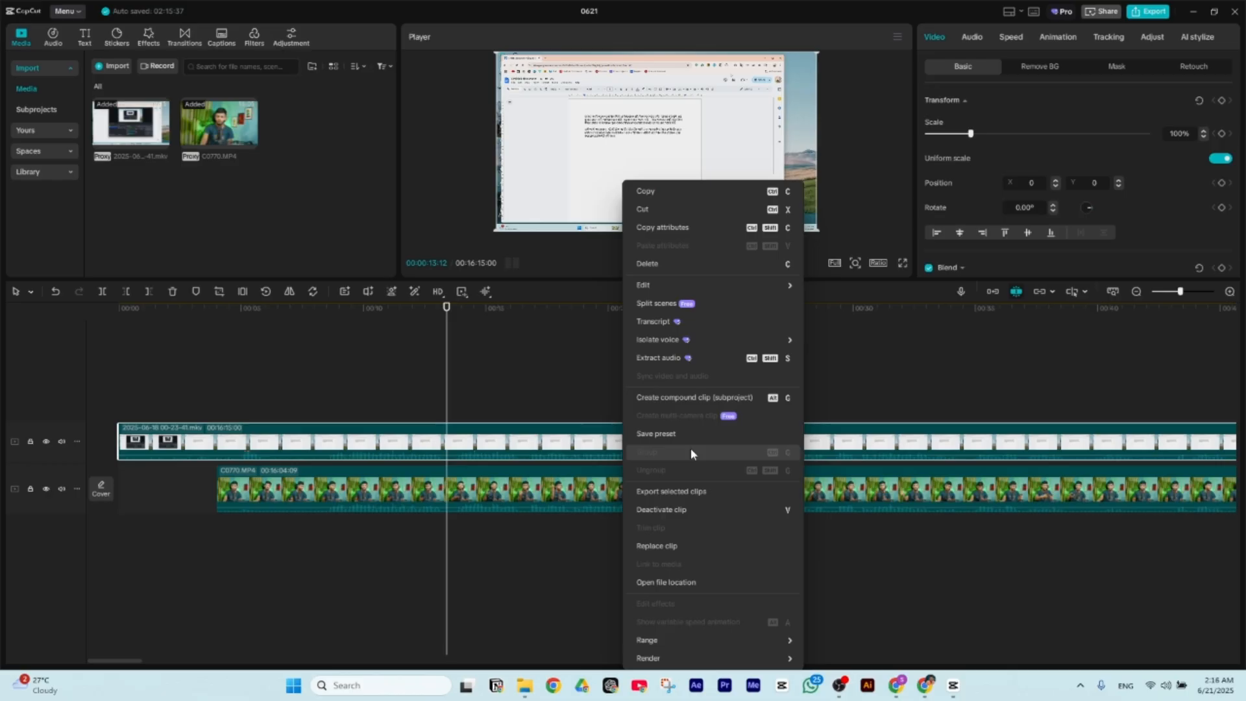
left_click(671, 358)
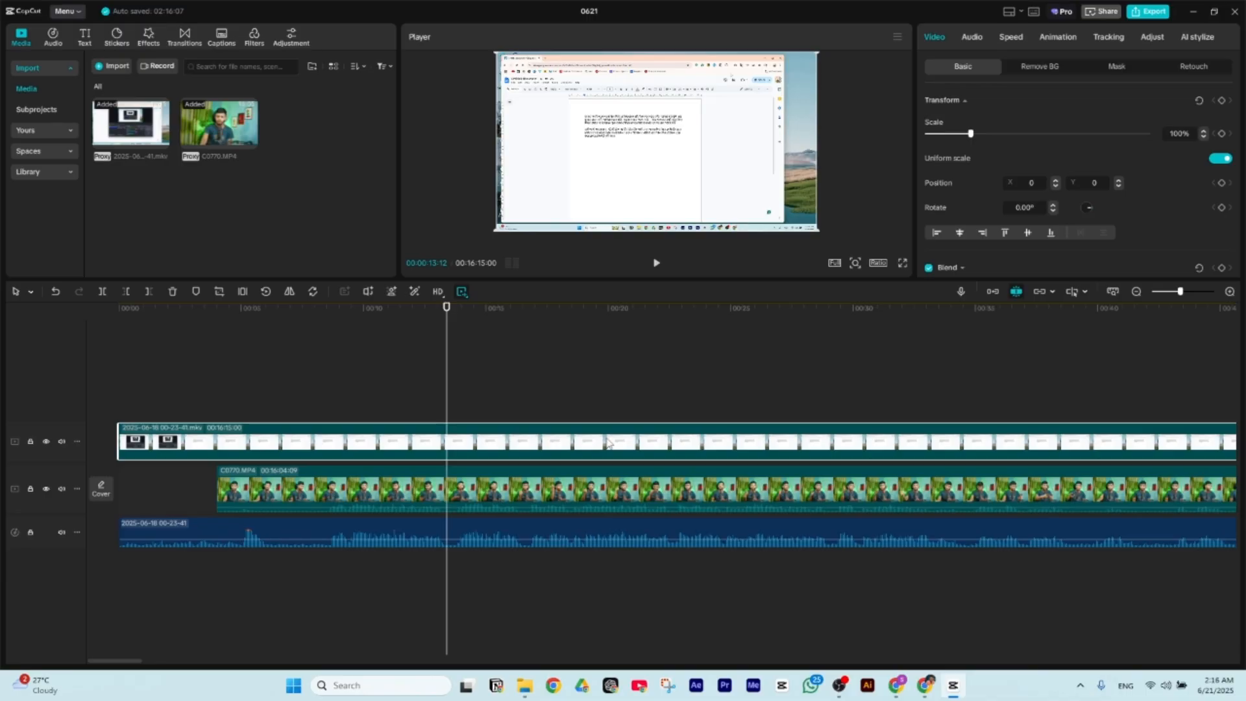
key("Delete")
- Inspect the C0770 clip against the extracted audio from the timeline start to about 50 seconds
scroll(606, 439, "down", 5)
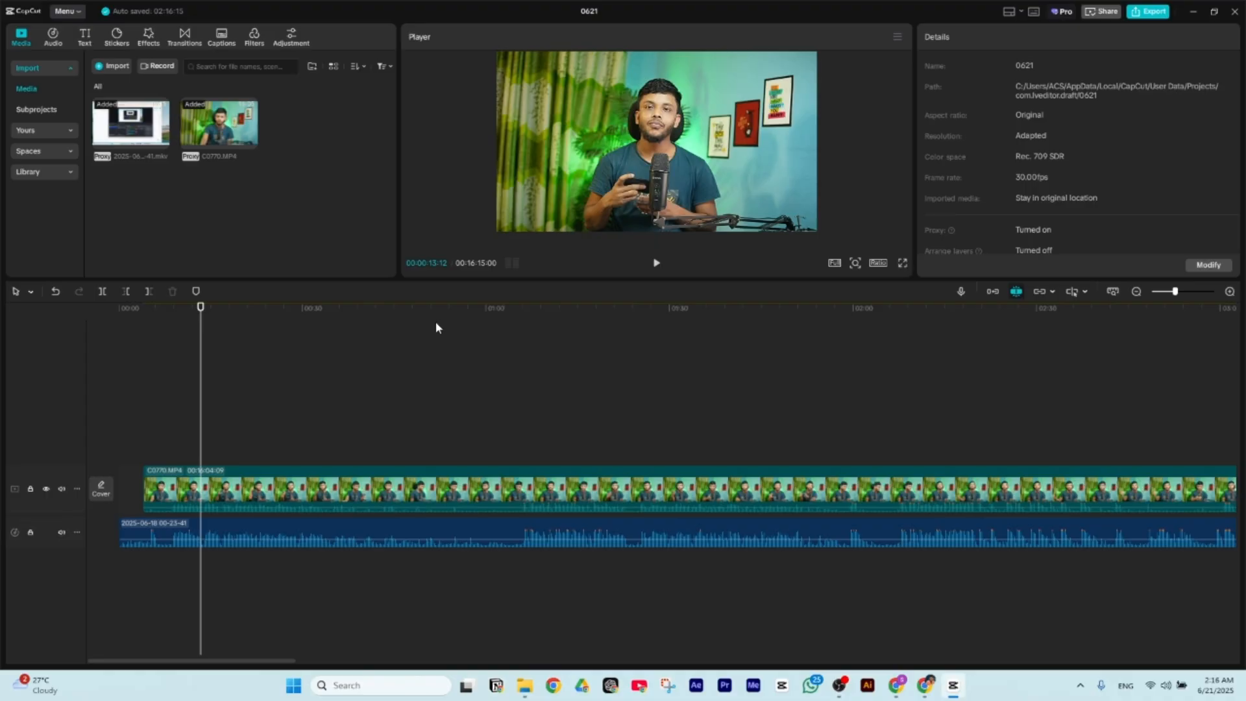
scroll(436, 323, "down", 5)
scroll(329, 327, "up", 2)
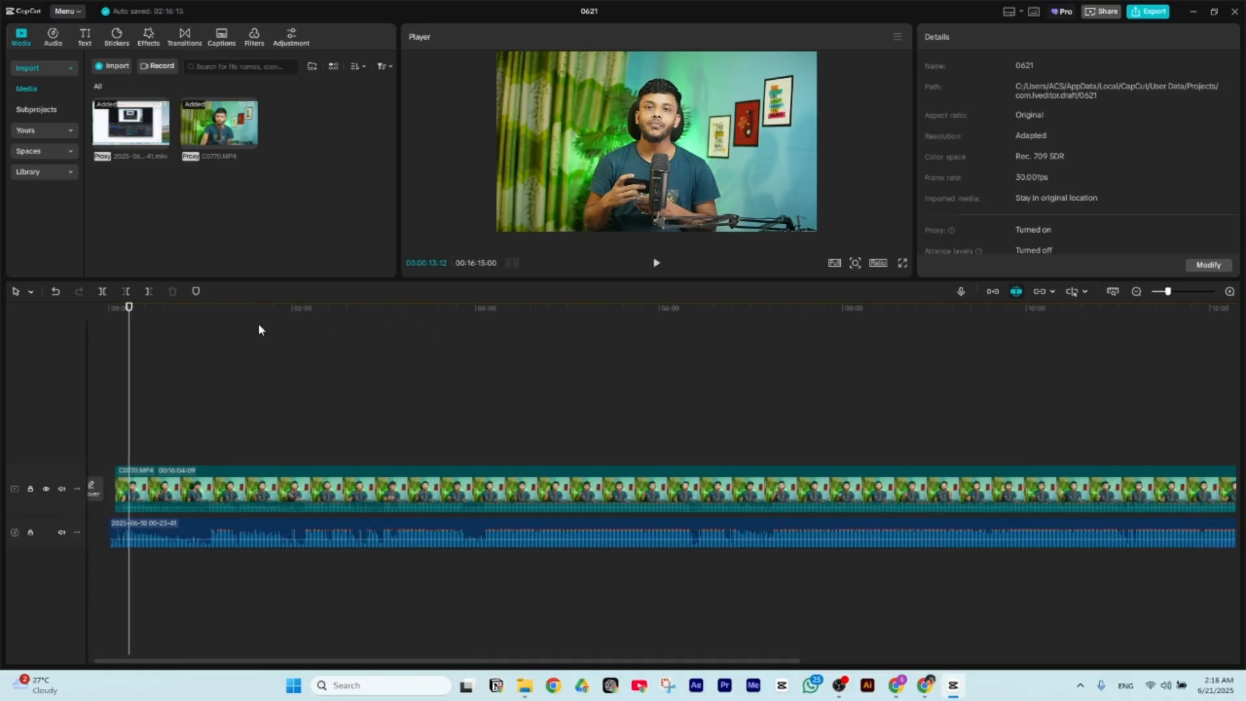
left_click_drag(243, 309, 106, 318)
scroll(125, 335, "up", 5)
scroll(196, 337, "up", 3)
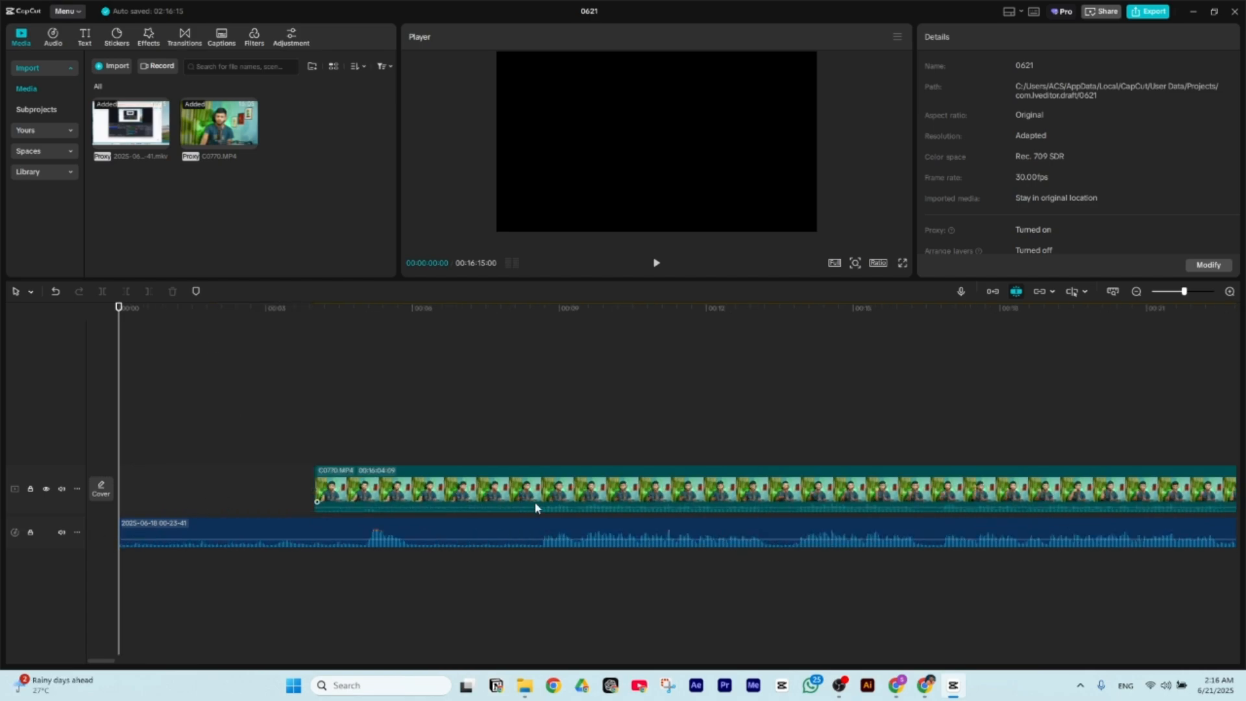
scroll(350, 418, "down", 2)
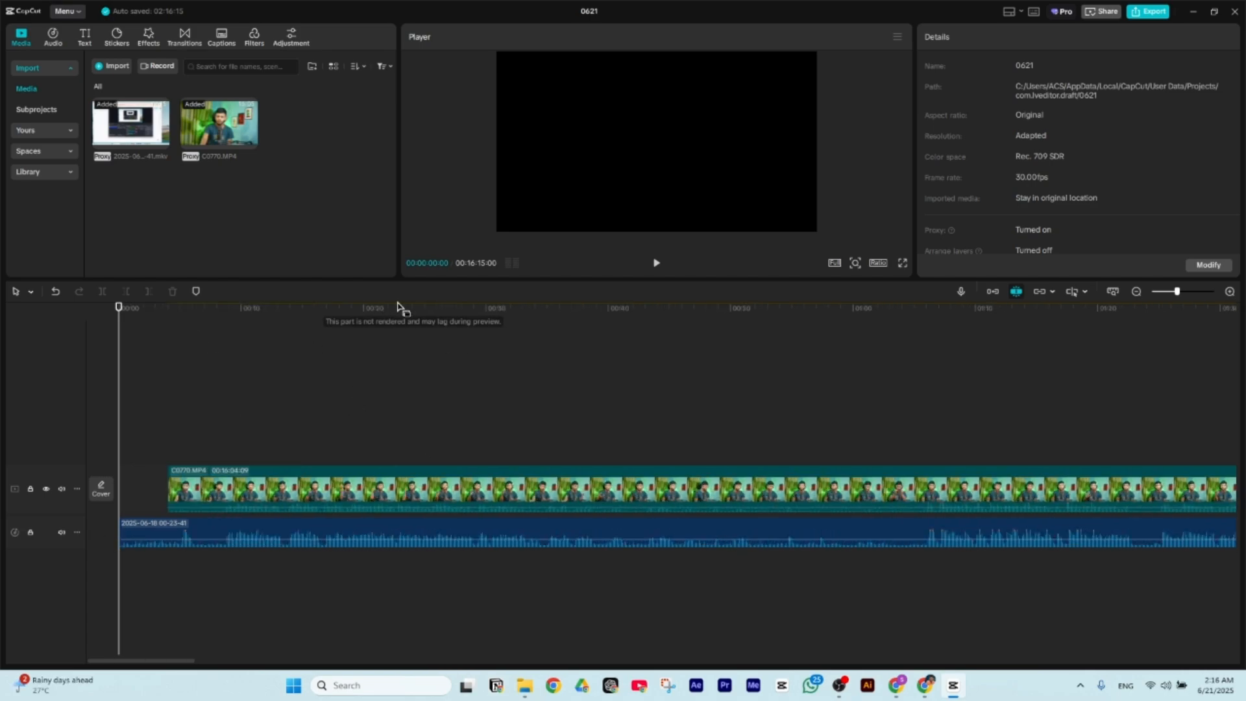
left_click_drag(380, 311, 733, 381)
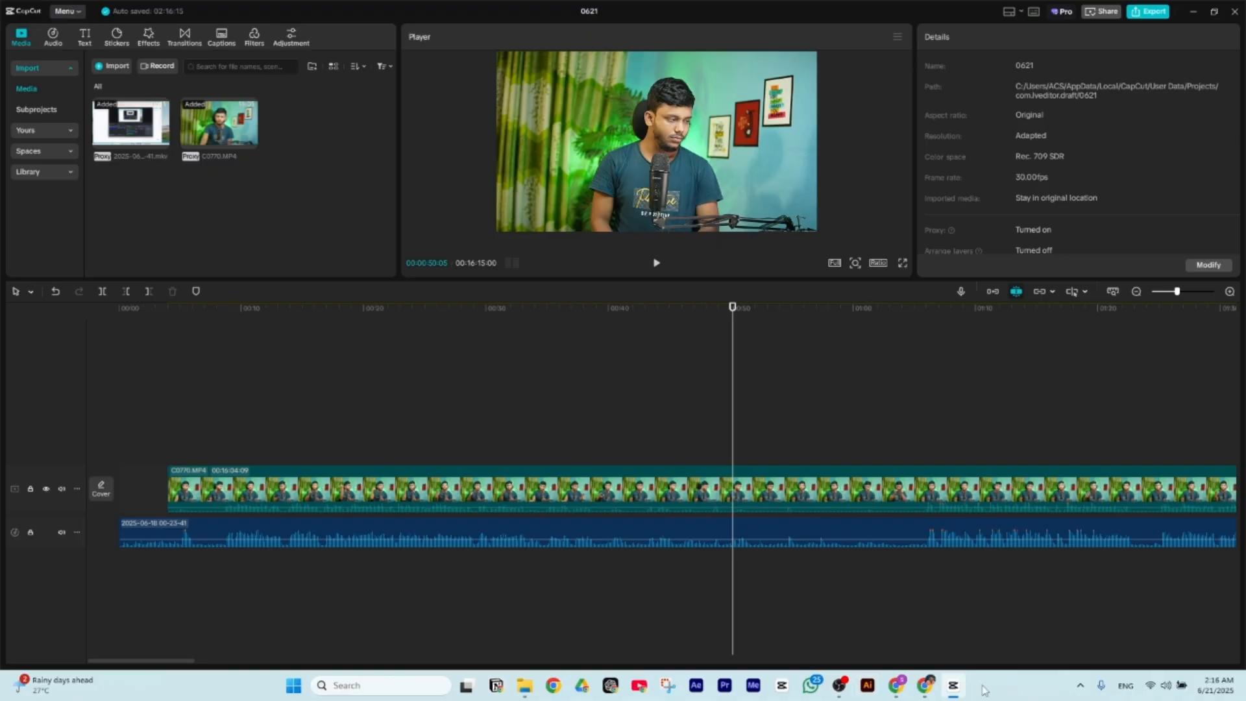
- Switch back to the Miro board in Chrome and view the Cut stage of the editing diagram
left_click(954, 686)
scroll(311, 330, "up", 3)
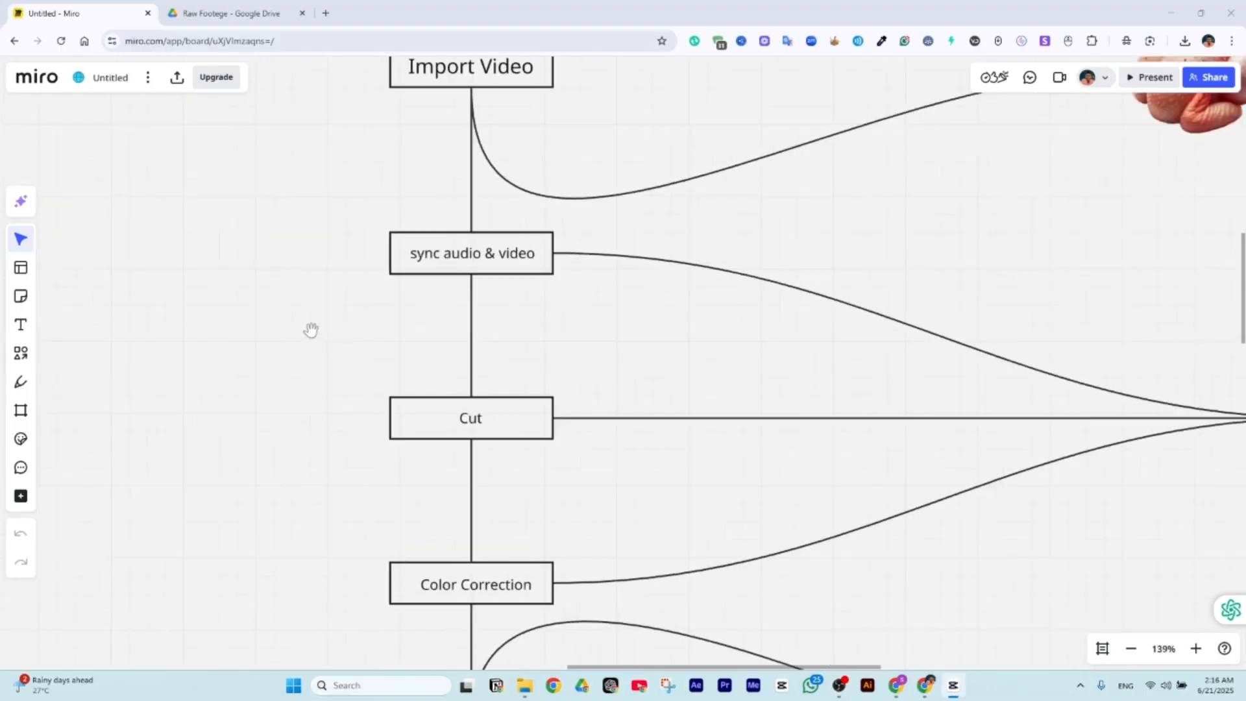
- Review the Miro editing diagram, then switch to CapCut and inspect the C0770 clip and its separate audio track
scroll(310, 330, "down", 2)
scroll(493, 353, "up", 4)
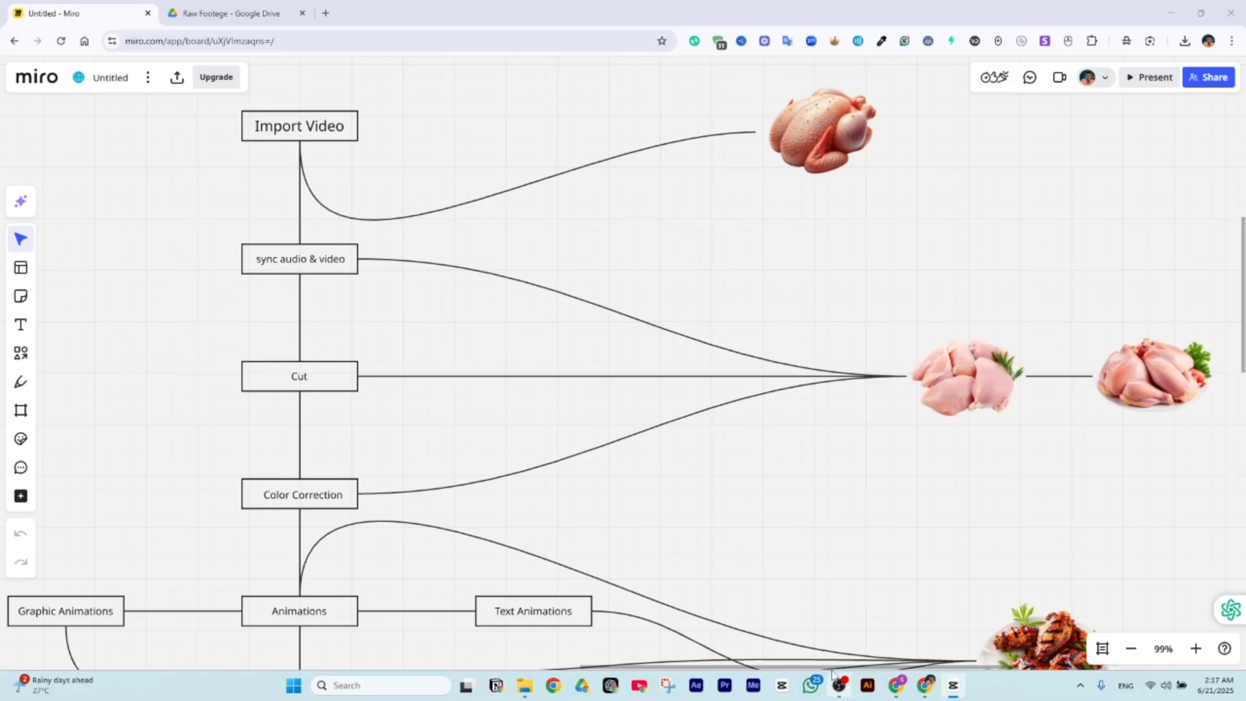
left_click(953, 692)
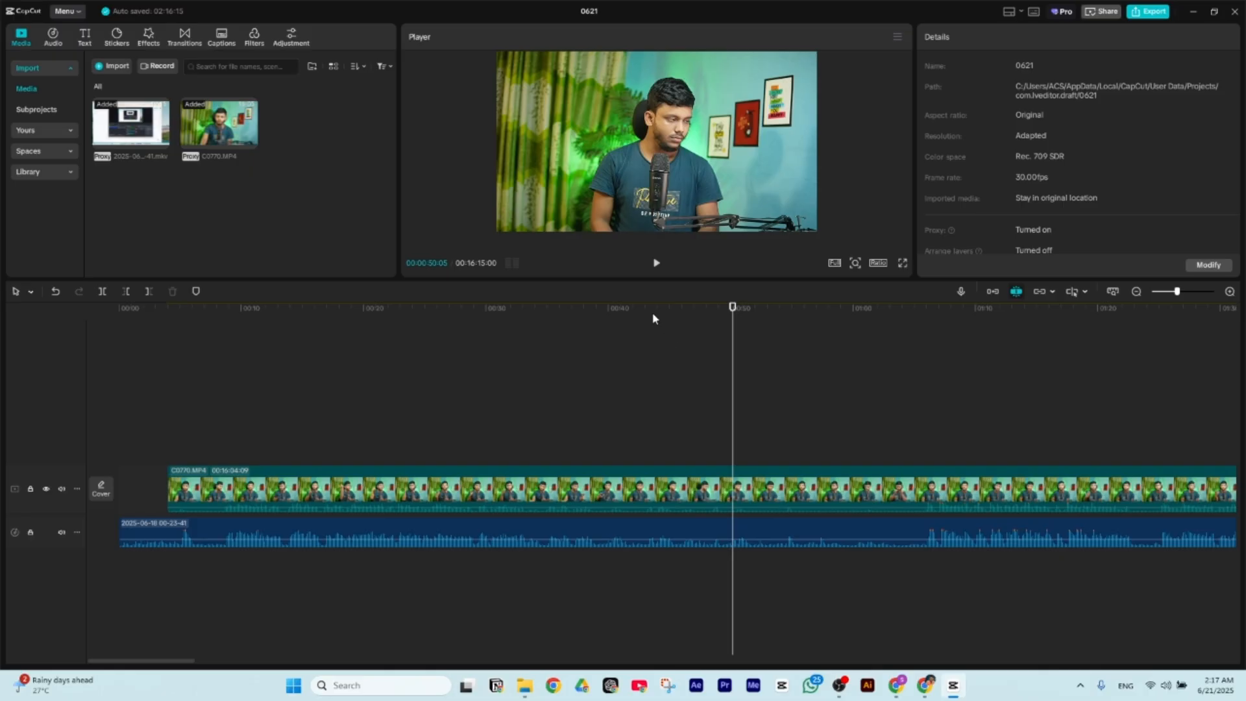
left_click(617, 495)
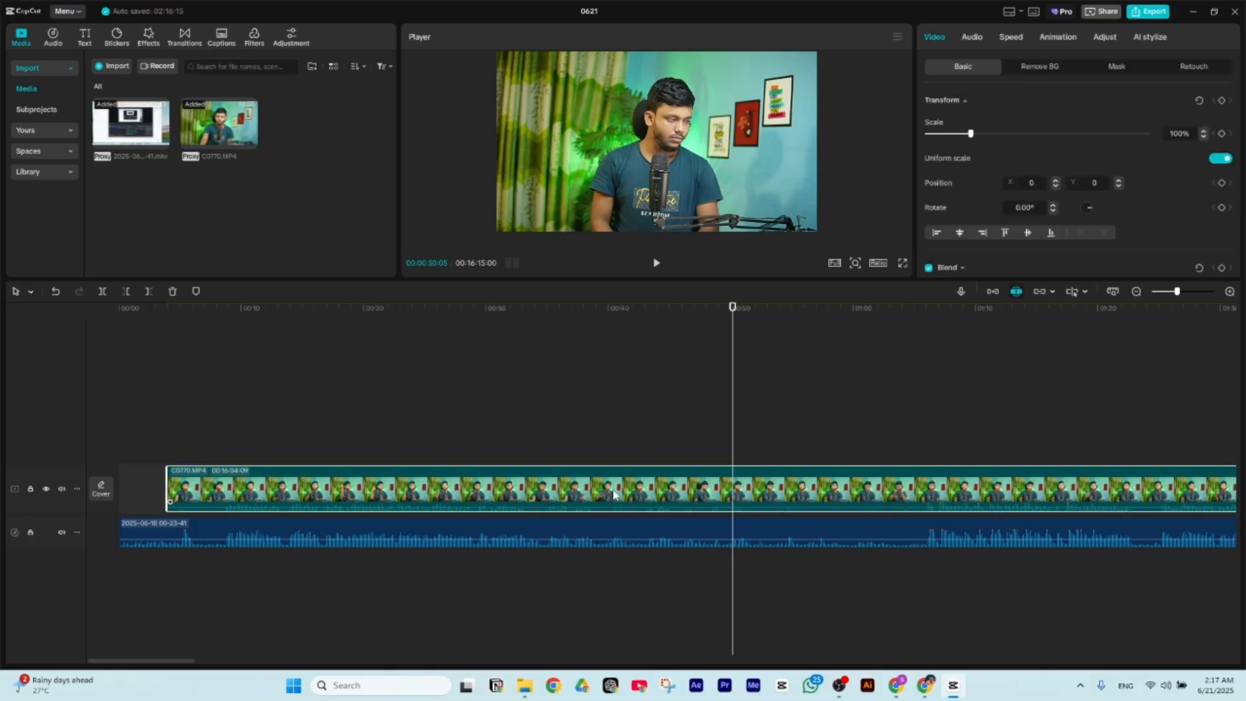
left_click(633, 525)
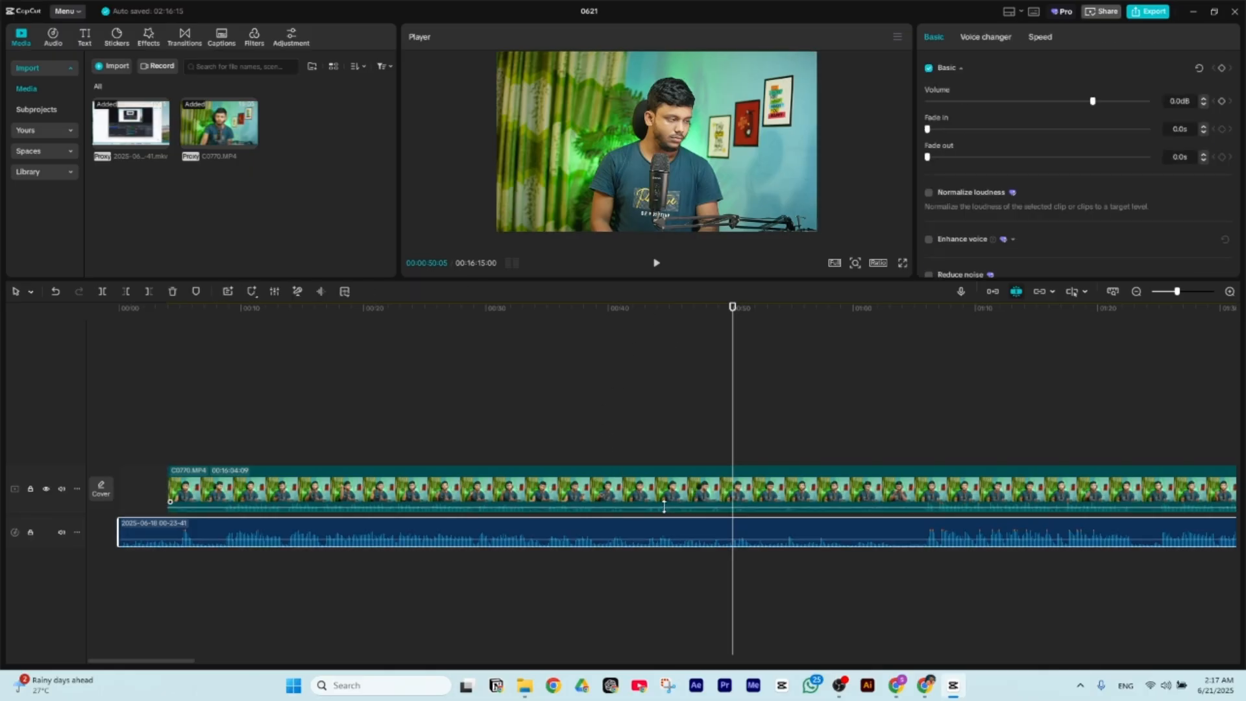
left_click_drag(665, 506, 661, 531)
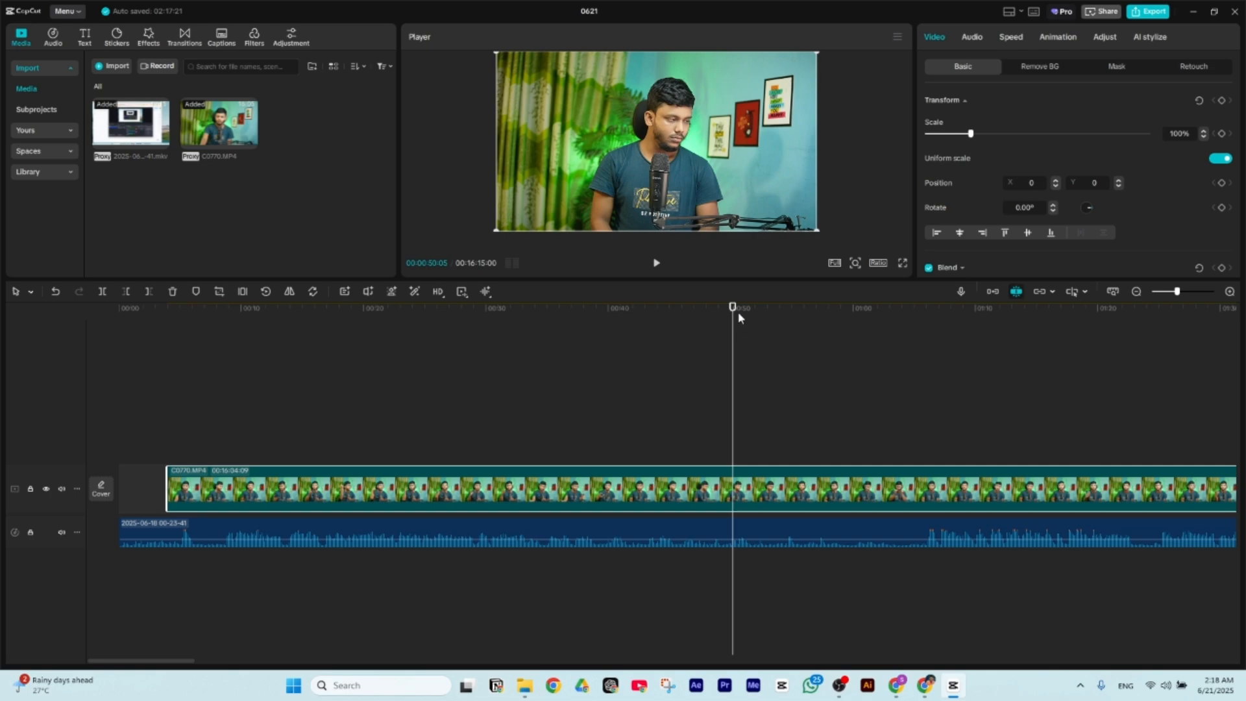
- Scrub the timeline to about 1:06 to locate where speech begins in the audio waveform
scroll(737, 311, "down", 5)
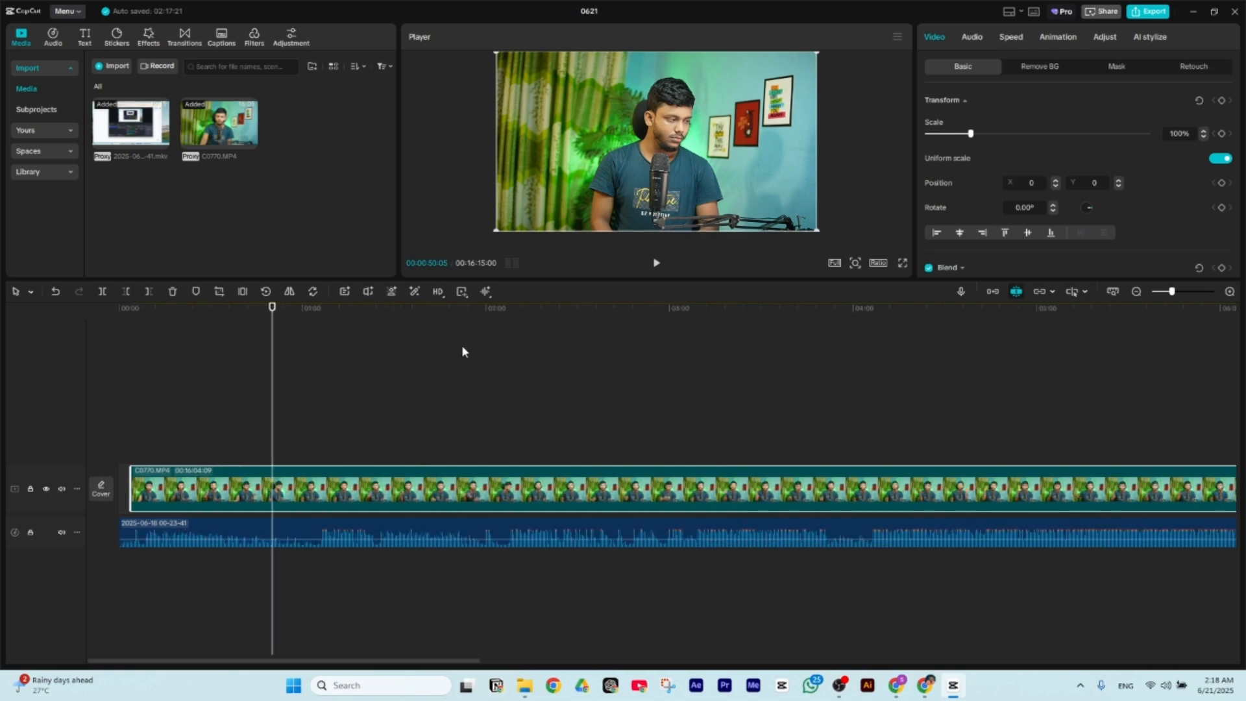
left_click(311, 307)
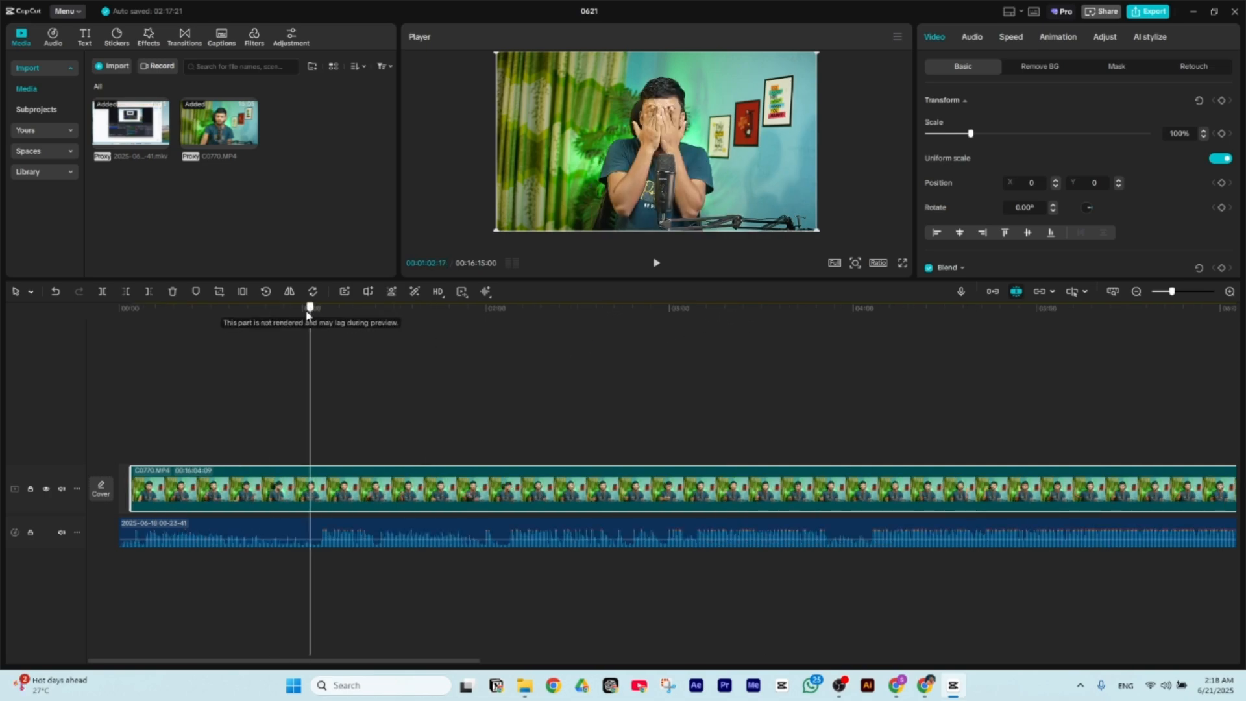
scroll(385, 338, "down", 2)
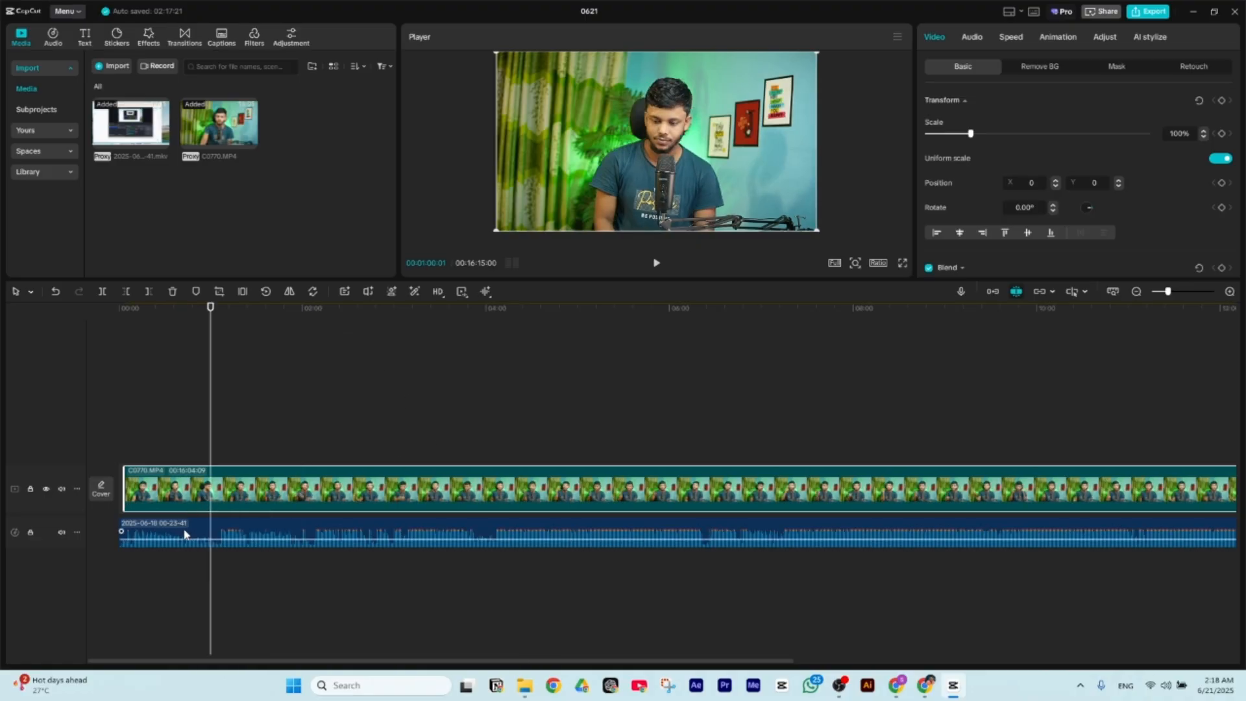
left_click_drag(214, 315, 203, 354)
scroll(218, 331, "up", 4)
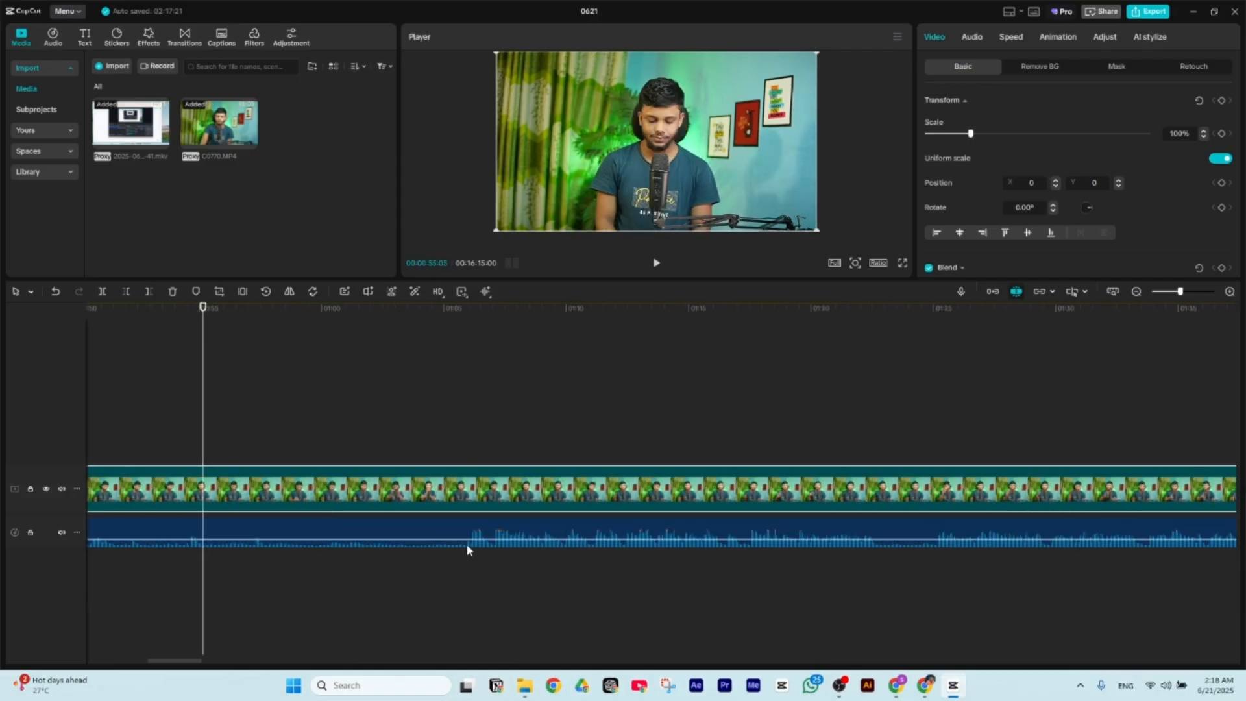
scroll(374, 422, "down", 2)
left_click_drag(268, 310, 271, 311)
scroll(351, 338, "up", 1)
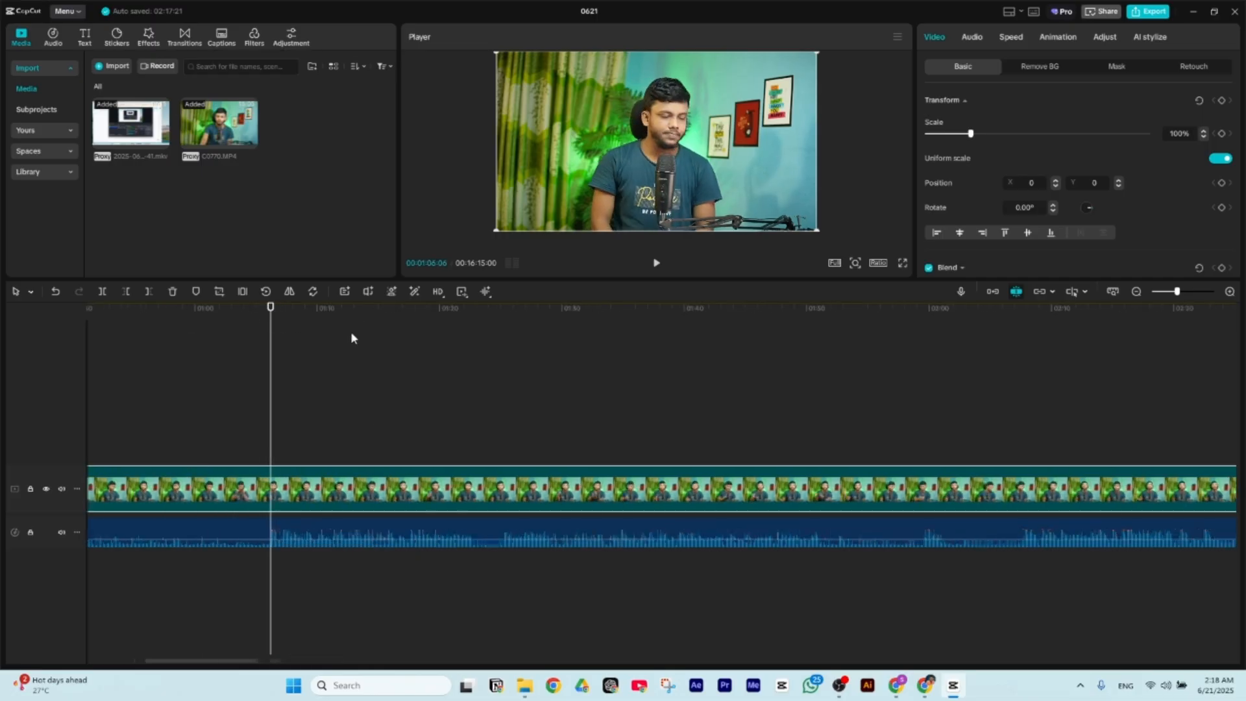
- Play the footage from about 1:05 to 1:08 to find the exact opening frame
left_click(266, 411)
scroll(250, 412, "up", 3)
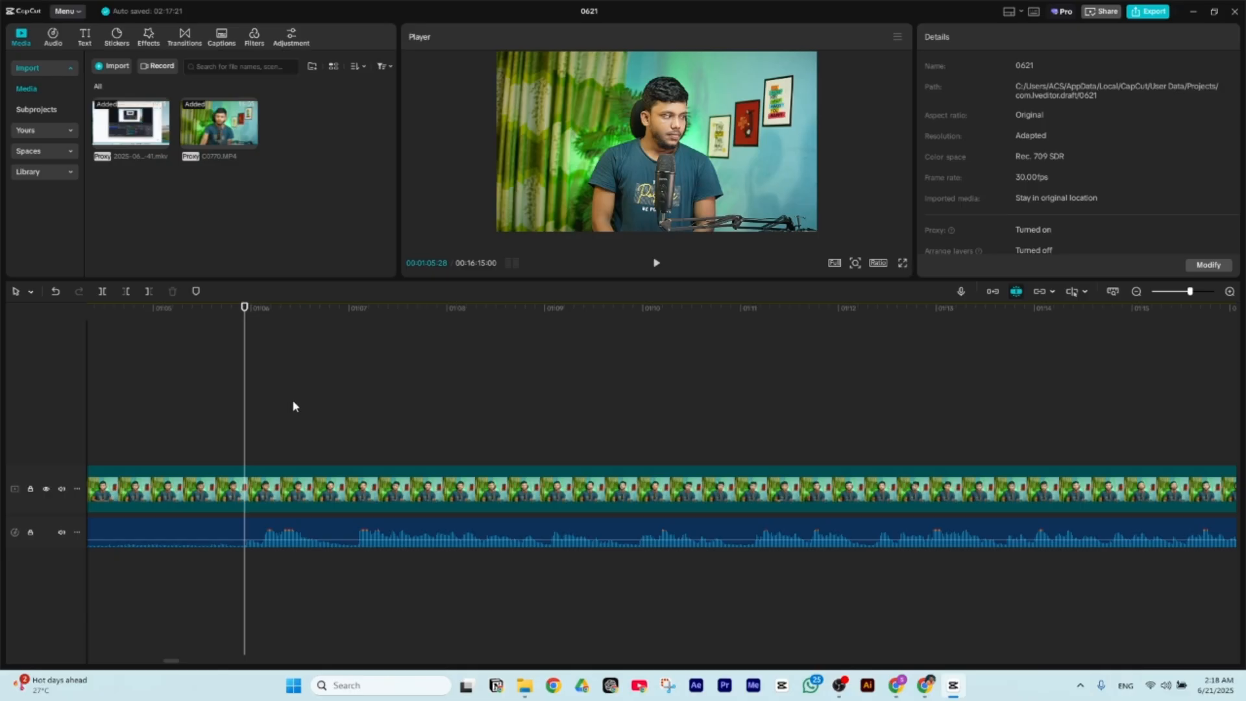
key("space")
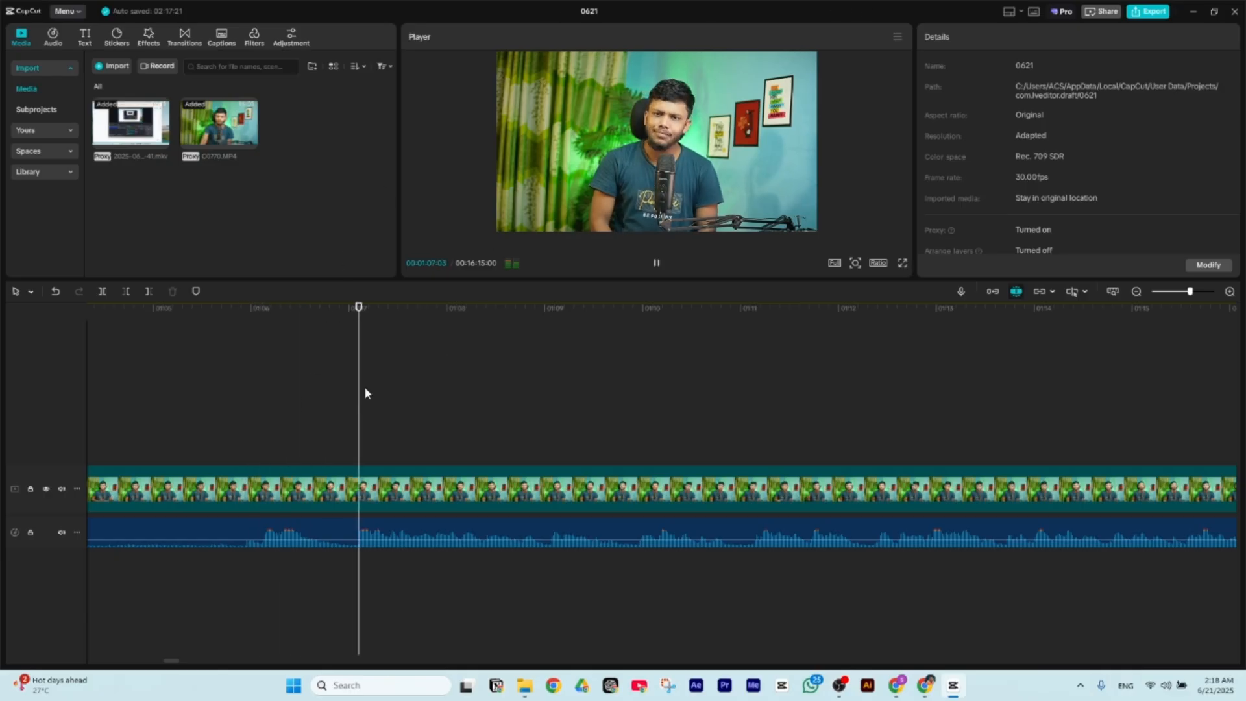
key("space")
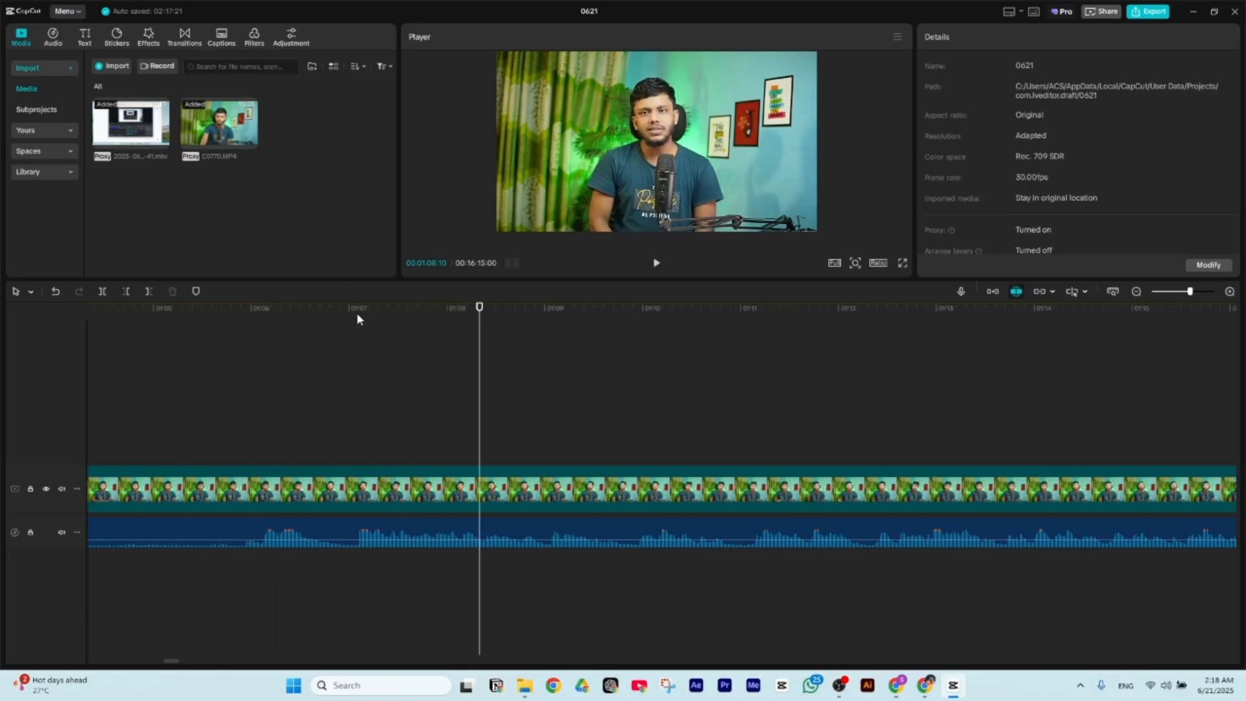
- Trim the start of both the C0770 clip and its audio to the playhead at 00:01:07:02
left_click(356, 310)
left_click_drag(481, 410, 446, 550)
scroll(400, 417, "down", 1)
scroll(400, 422, "down", 2)
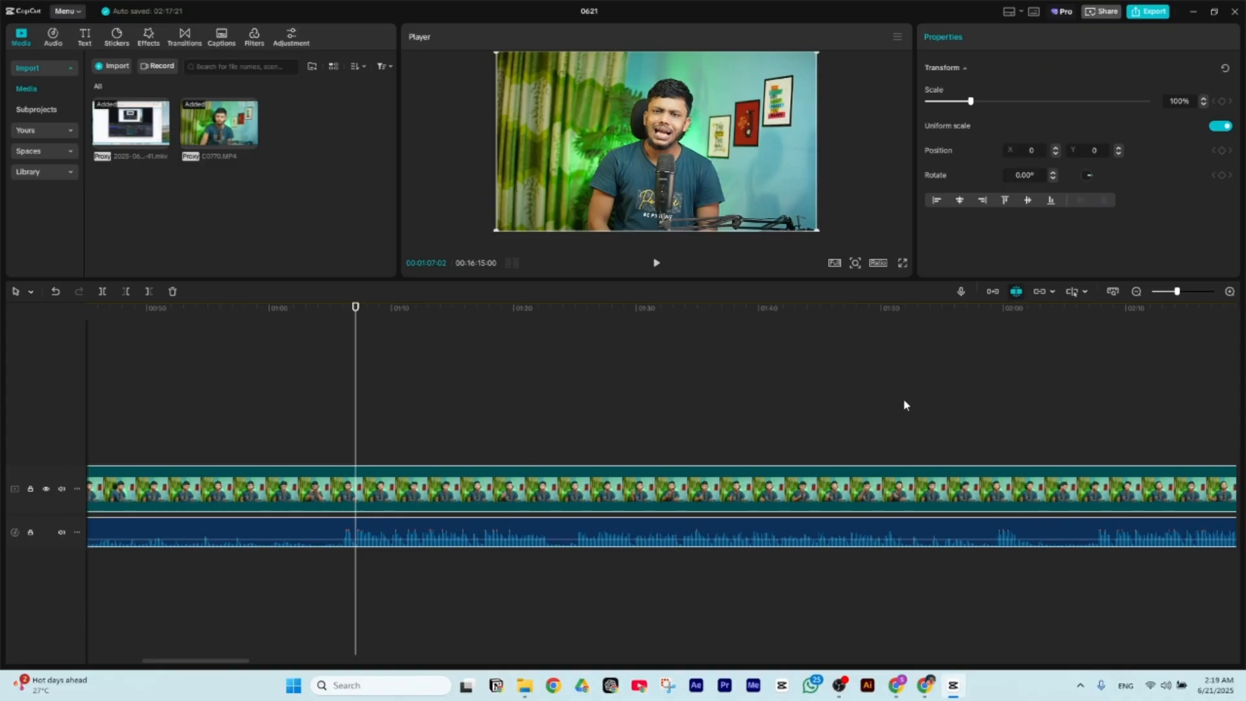
left_click(993, 292)
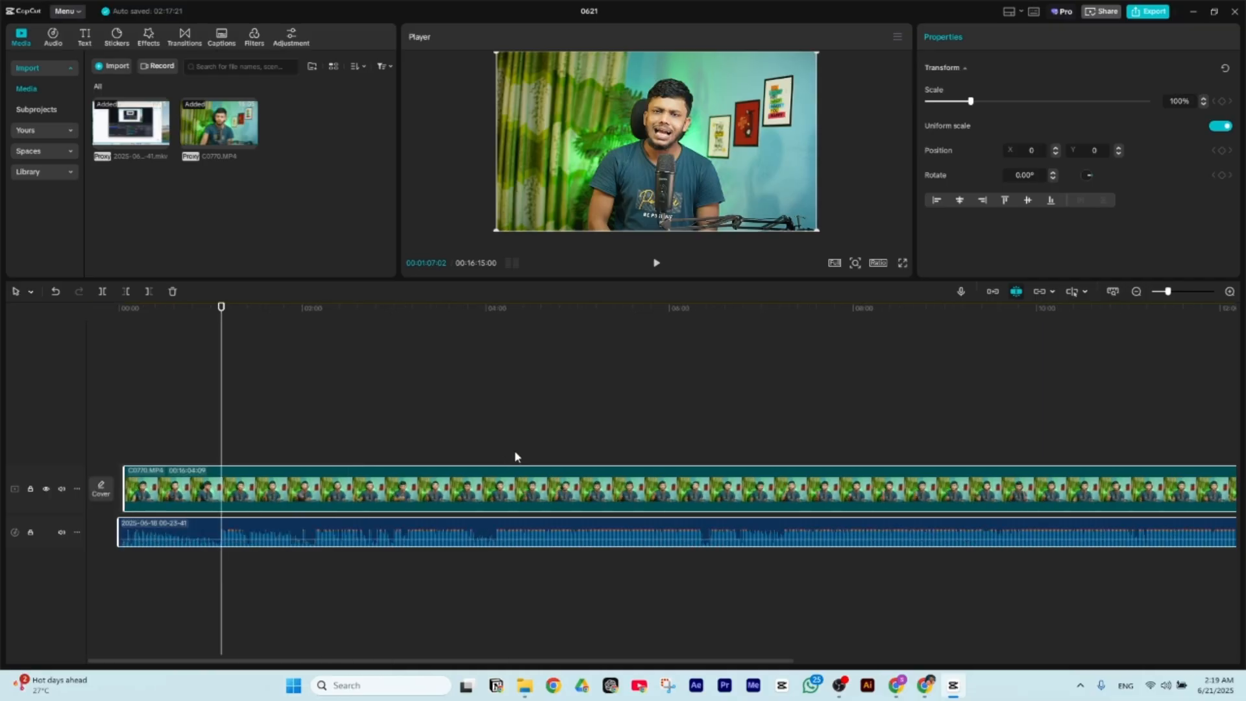
scroll(515, 457, "up", 2)
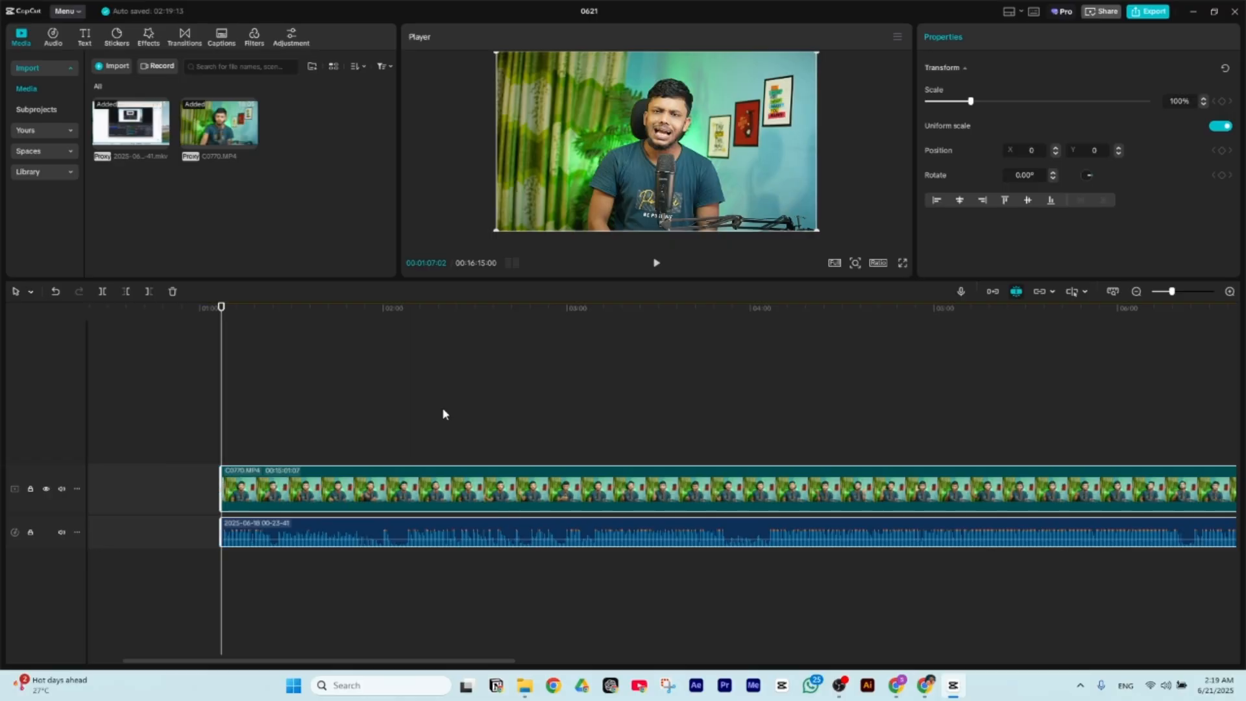
- Try the main track magnet on the trimmed clips and undo the resulting shift of the video
scroll(203, 453, "down", 3)
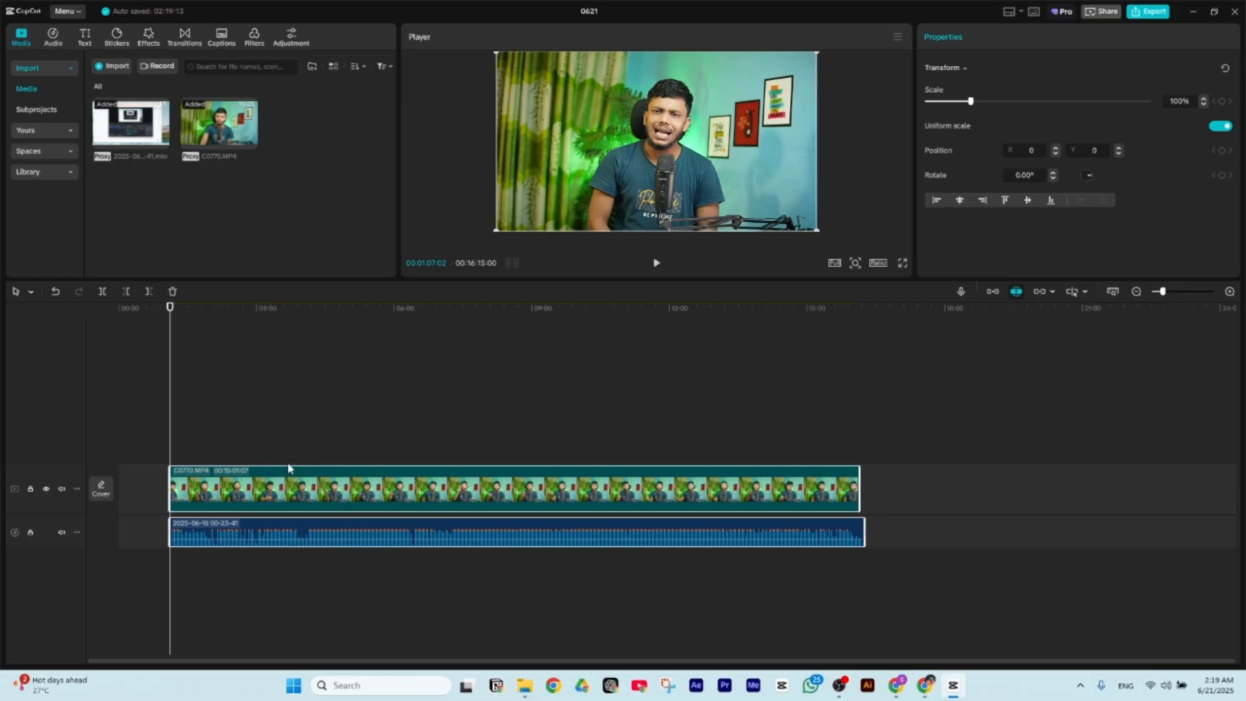
scroll(761, 366, "up", 2)
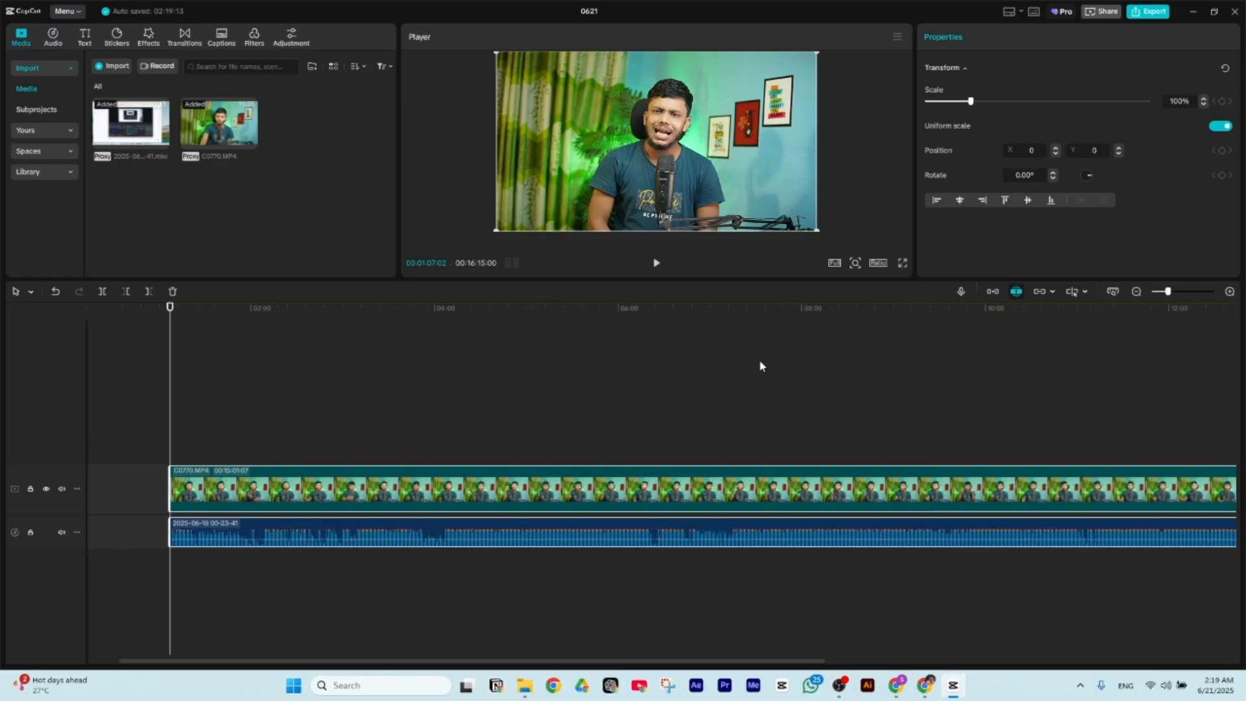
left_click(992, 291)
scroll(455, 435, "down", 2)
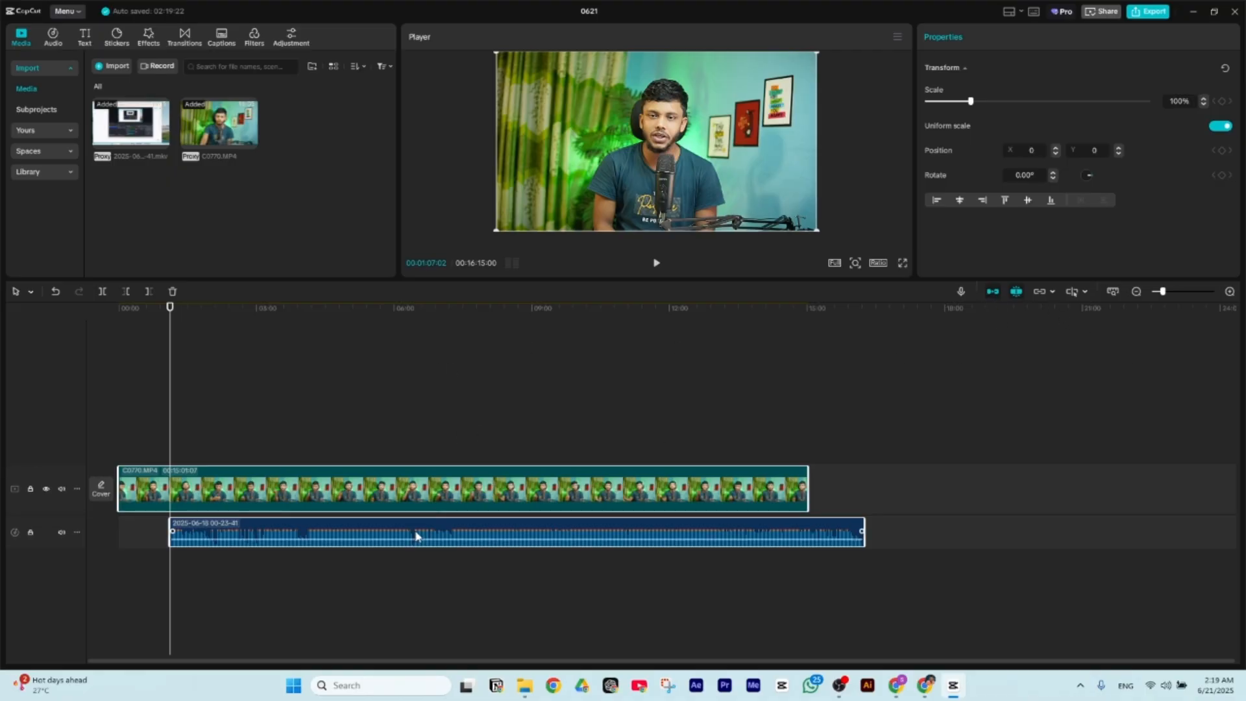
key("ctrl+z")
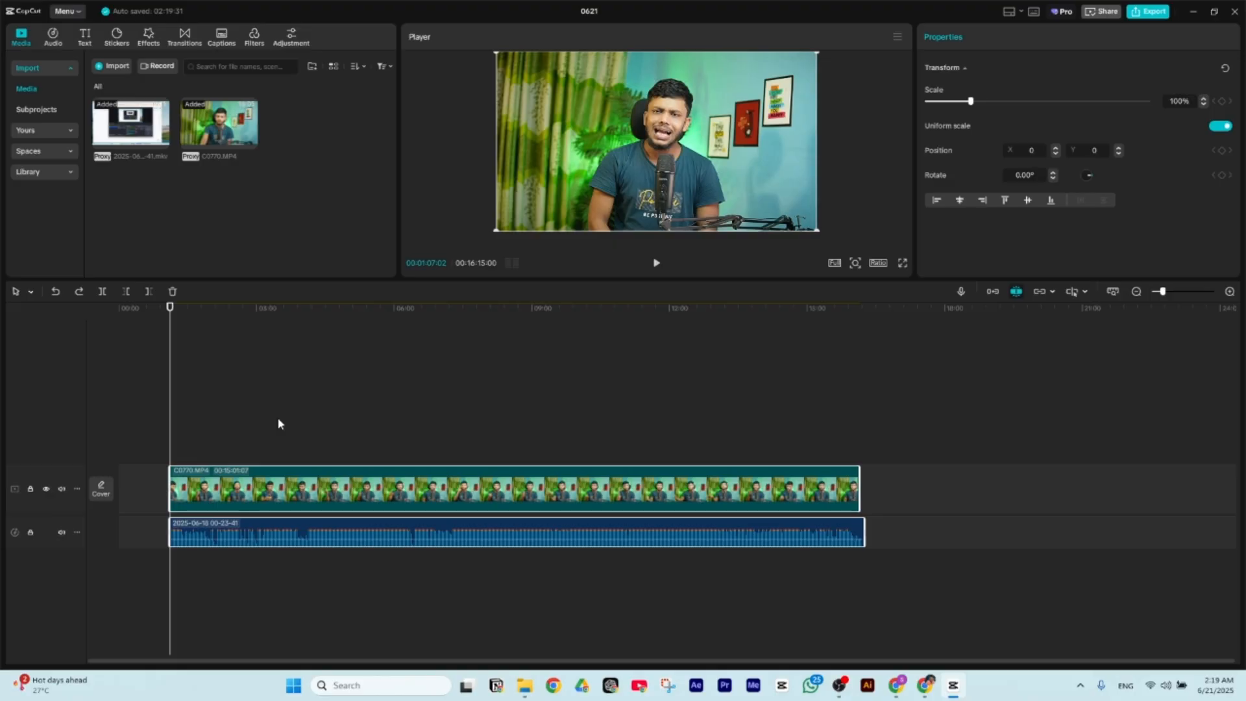
- Play the trimmed clips from their start at 1:07 to about 1:22 to check for pauses to cut
scroll(278, 418, "up", 5)
key("space")
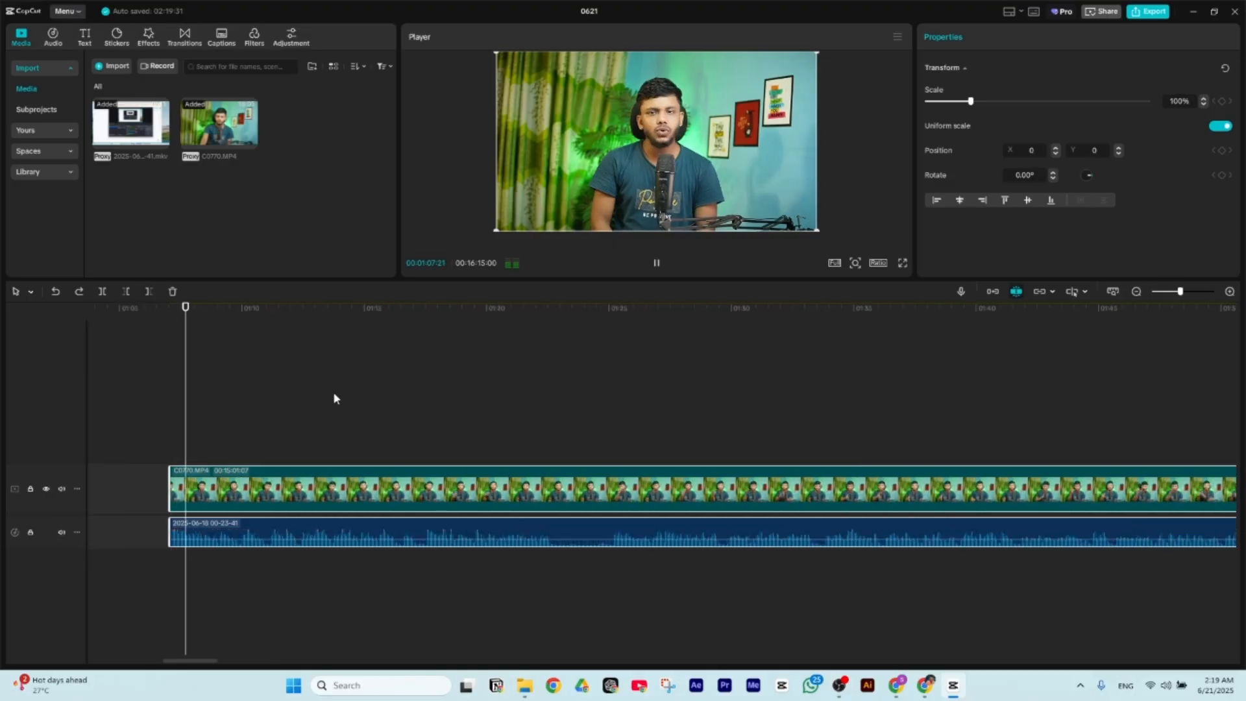
scroll(470, 414, "up", 3)
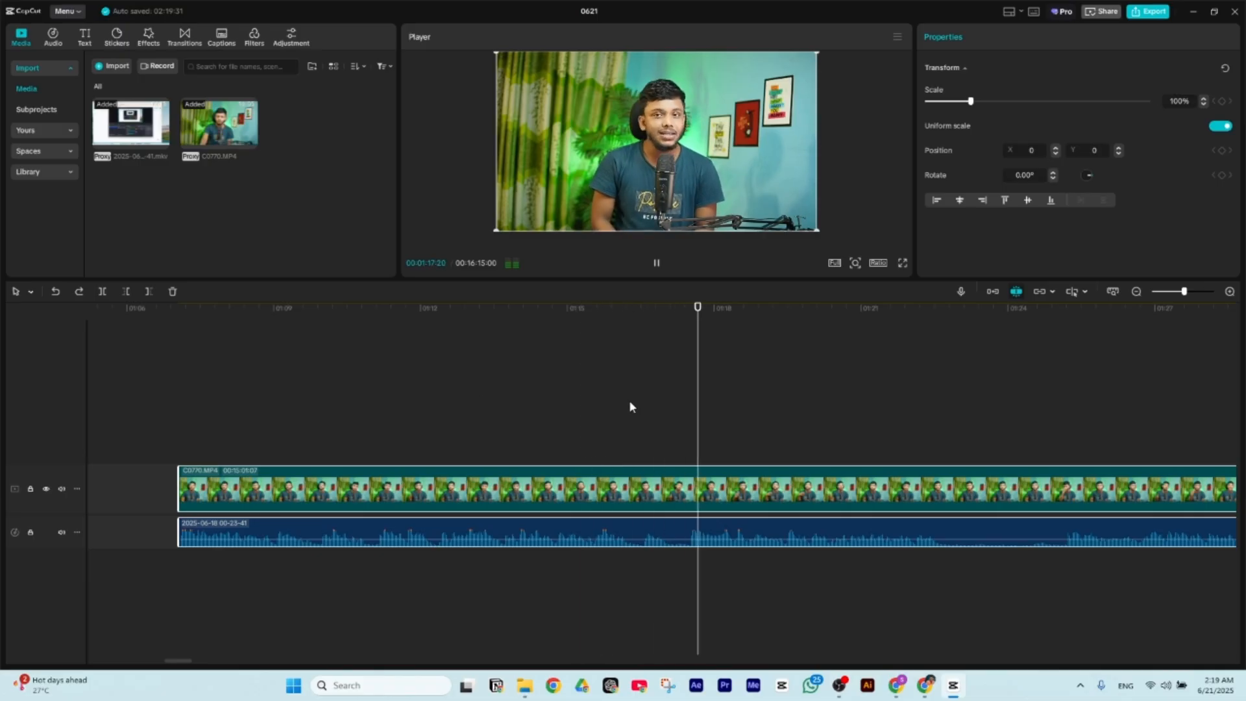
scroll(629, 400, "down", 2)
scroll(717, 392, "up", 3)
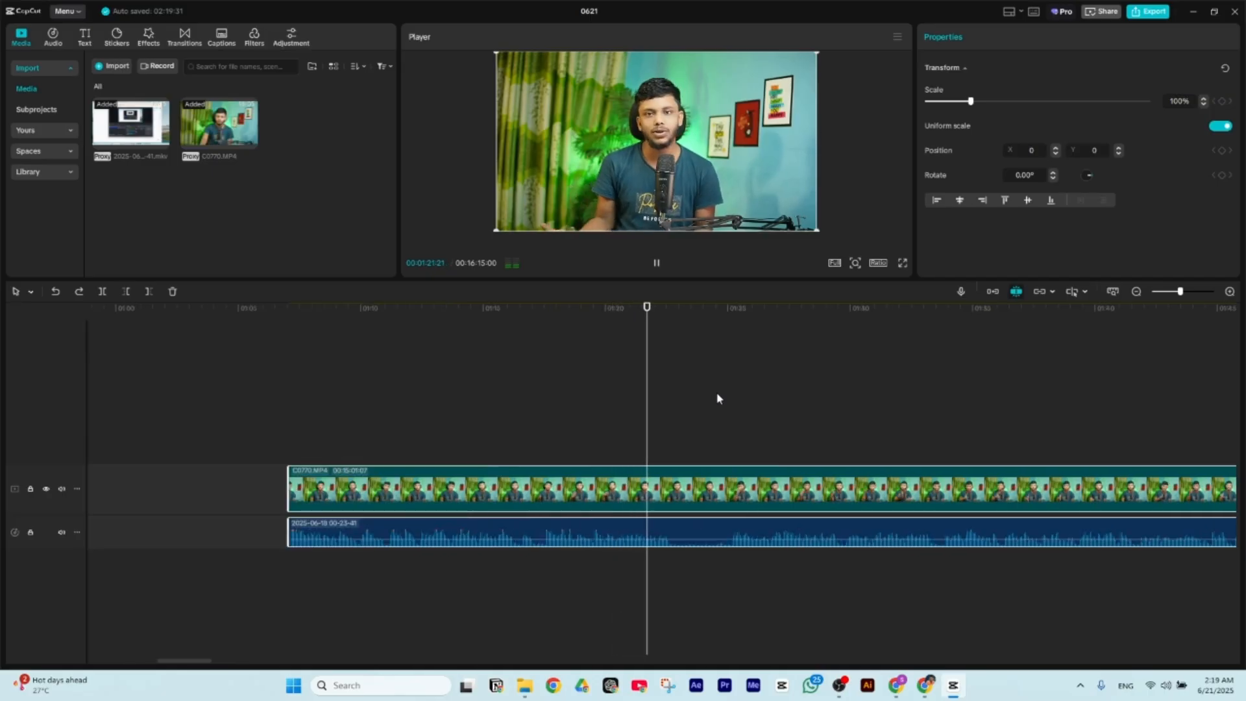
key("space")
scroll(794, 393, "up", 2)
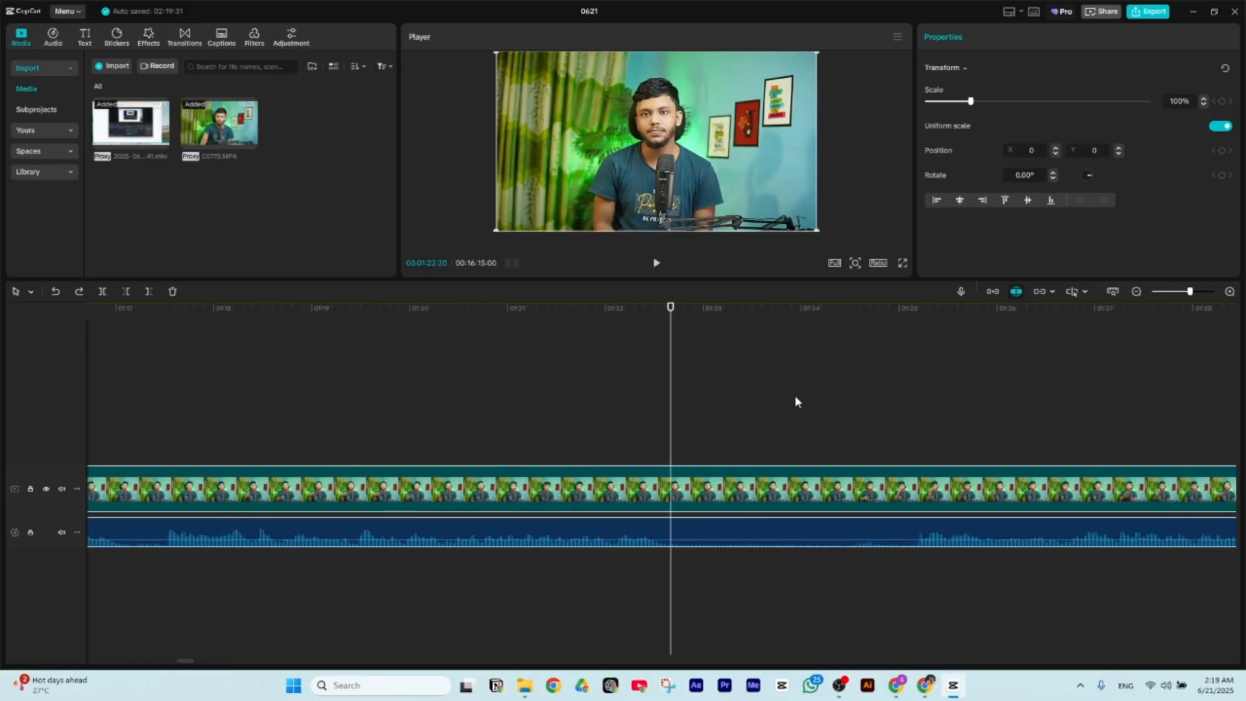
- Survey the trimmed clips up to about 1:24 and return the playhead to their start at 00:01:07:02
scroll(759, 415, "down", 5)
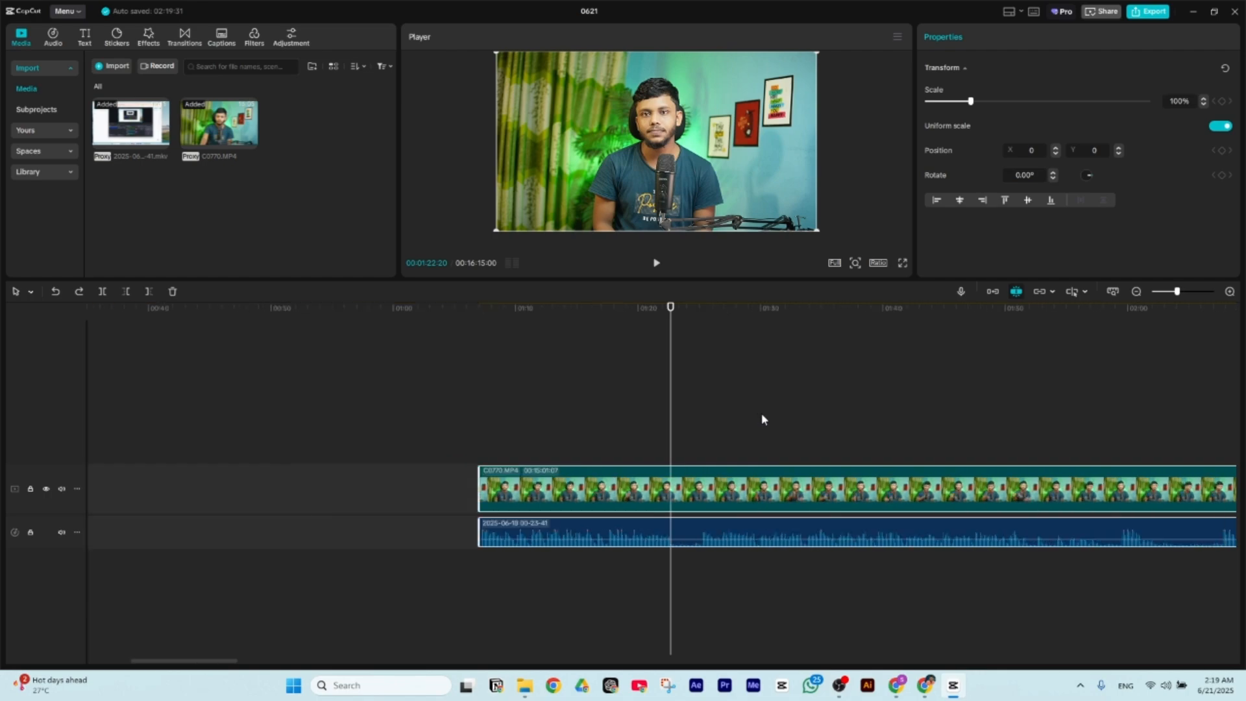
scroll(545, 399, "down", 2)
scroll(513, 357, "down", 3)
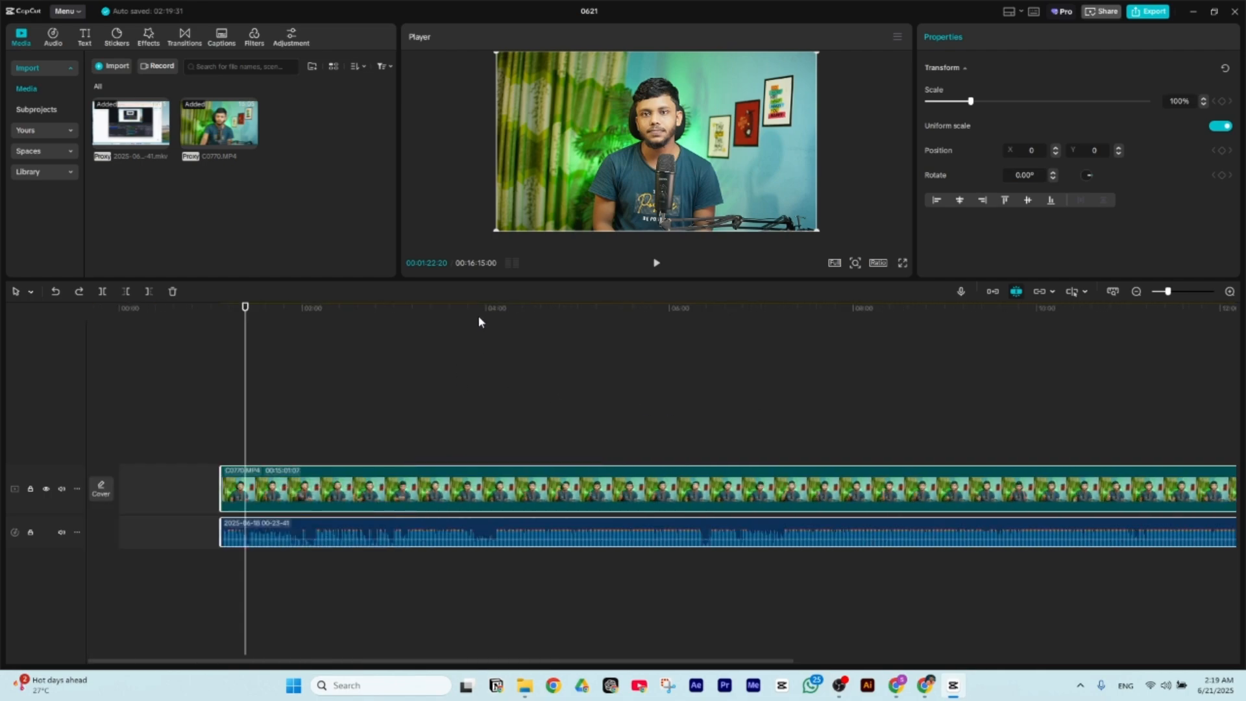
left_click_drag(423, 307, 184, 433)
scroll(228, 426, "up", 5)
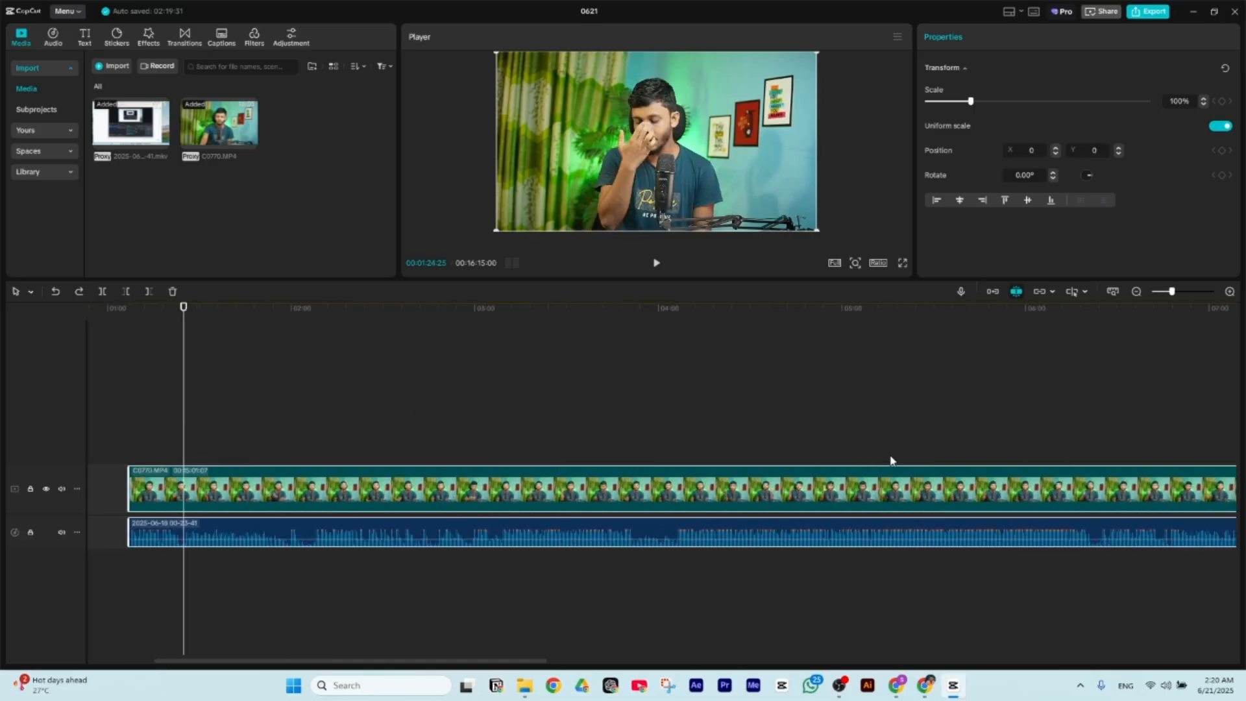
scroll(481, 461, "down", 1)
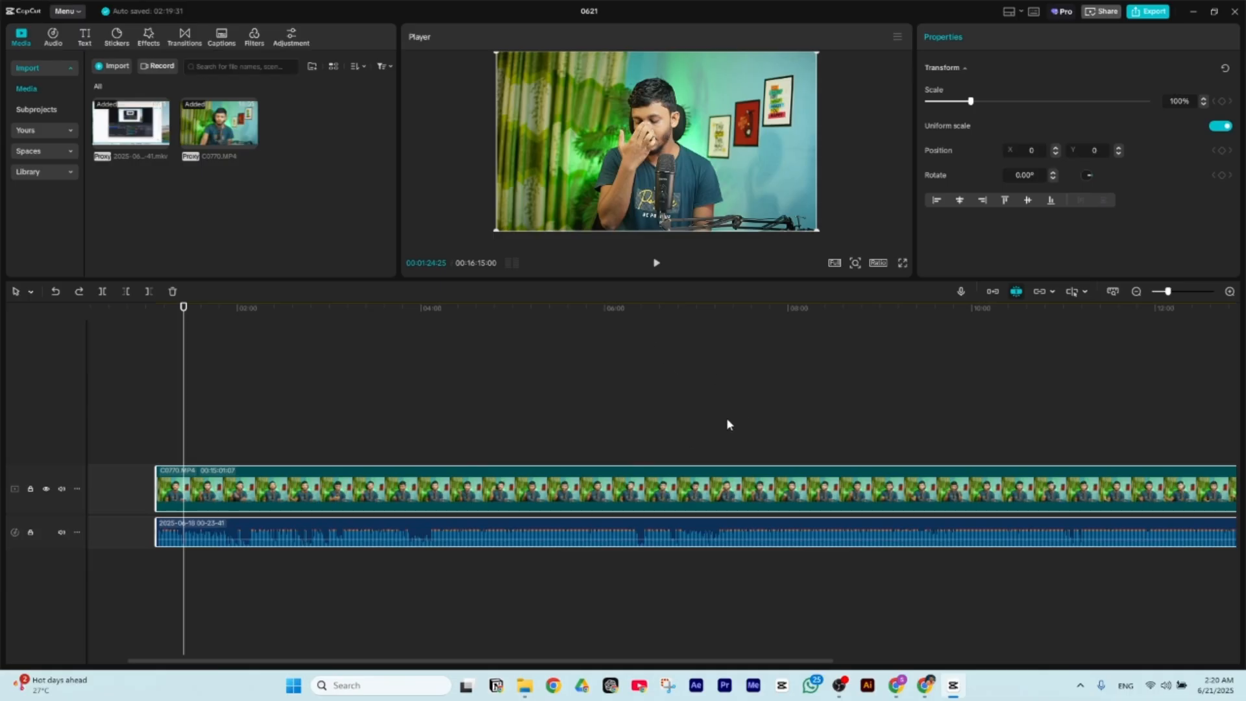
scroll(477, 399, "down", 2)
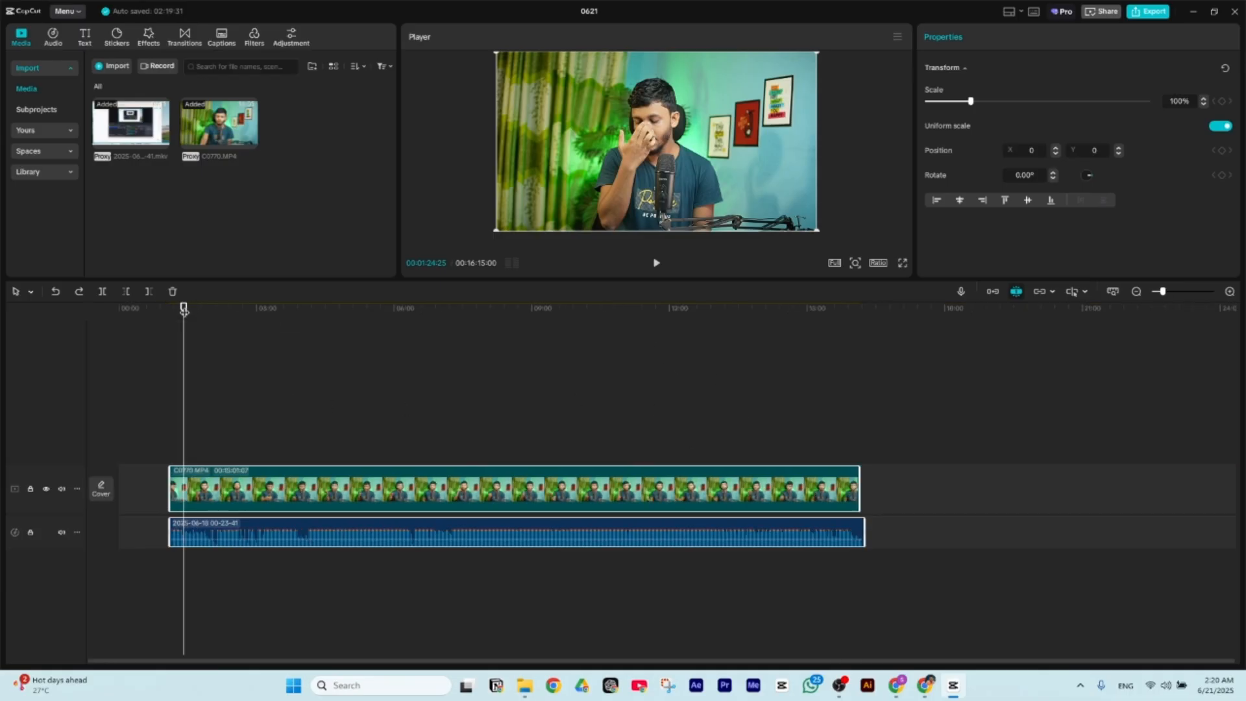
mouse_move(184, 310)
left_mouse_down()
mouse_move(211, 312)
mouse_move(170, 326)
left_mouse_up()
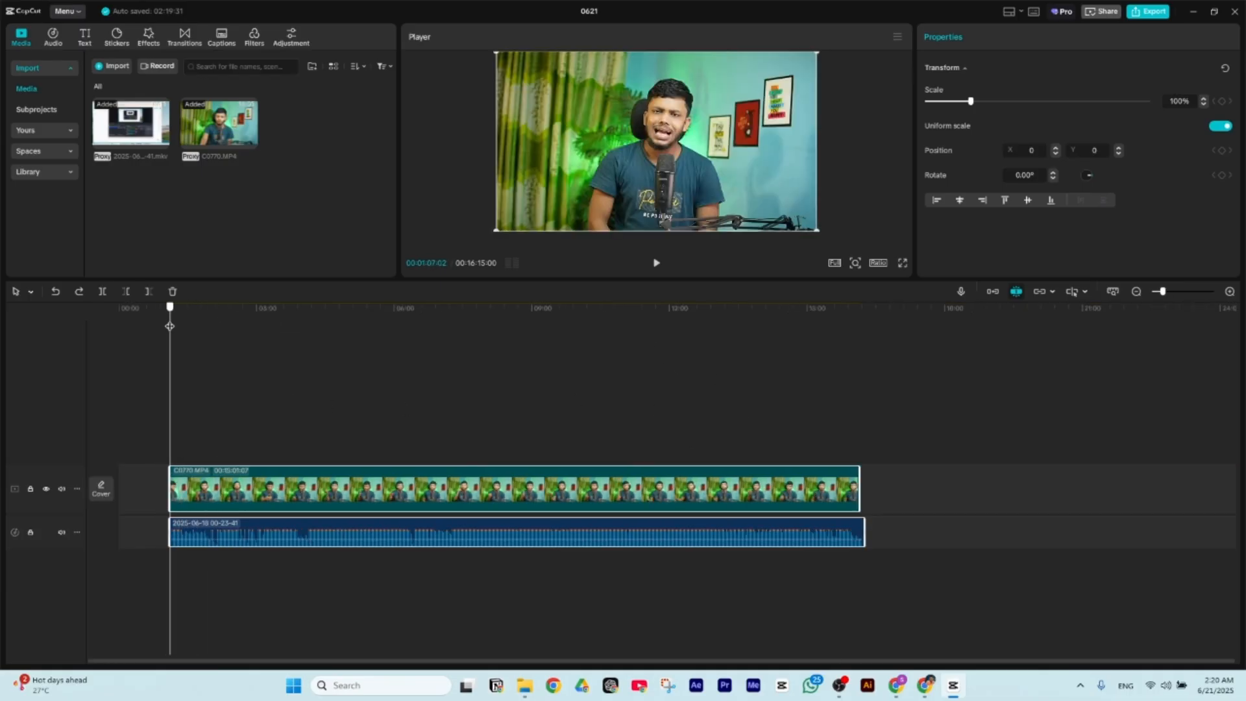
scroll(272, 355, "up", 5)
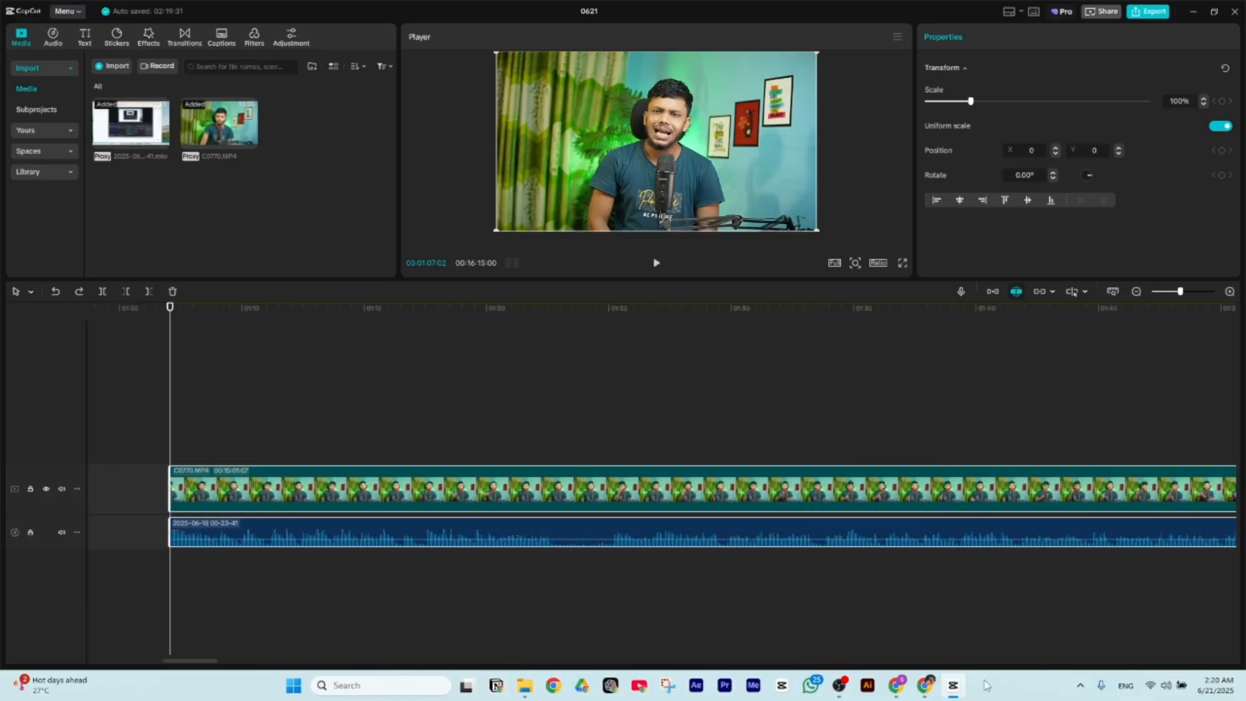
- Review the Cut stage on the Miro workflow board and return to the CapCut project
left_click(925, 684)
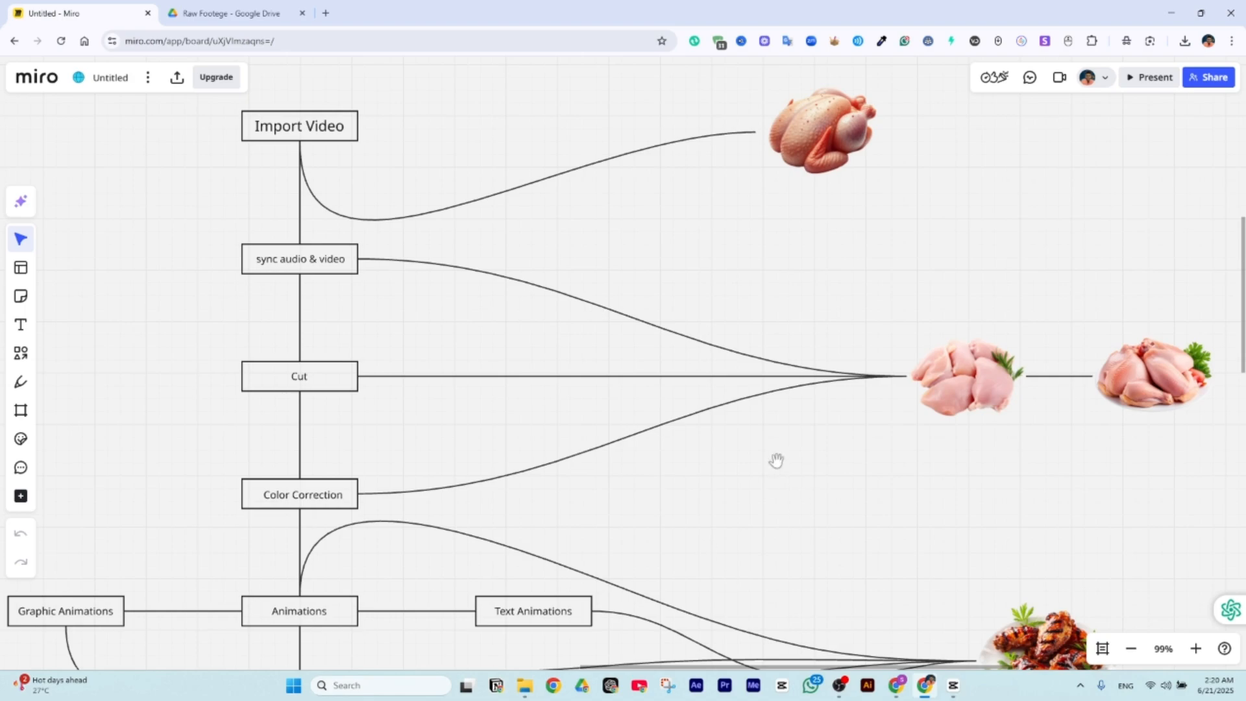
left_click(955, 693)
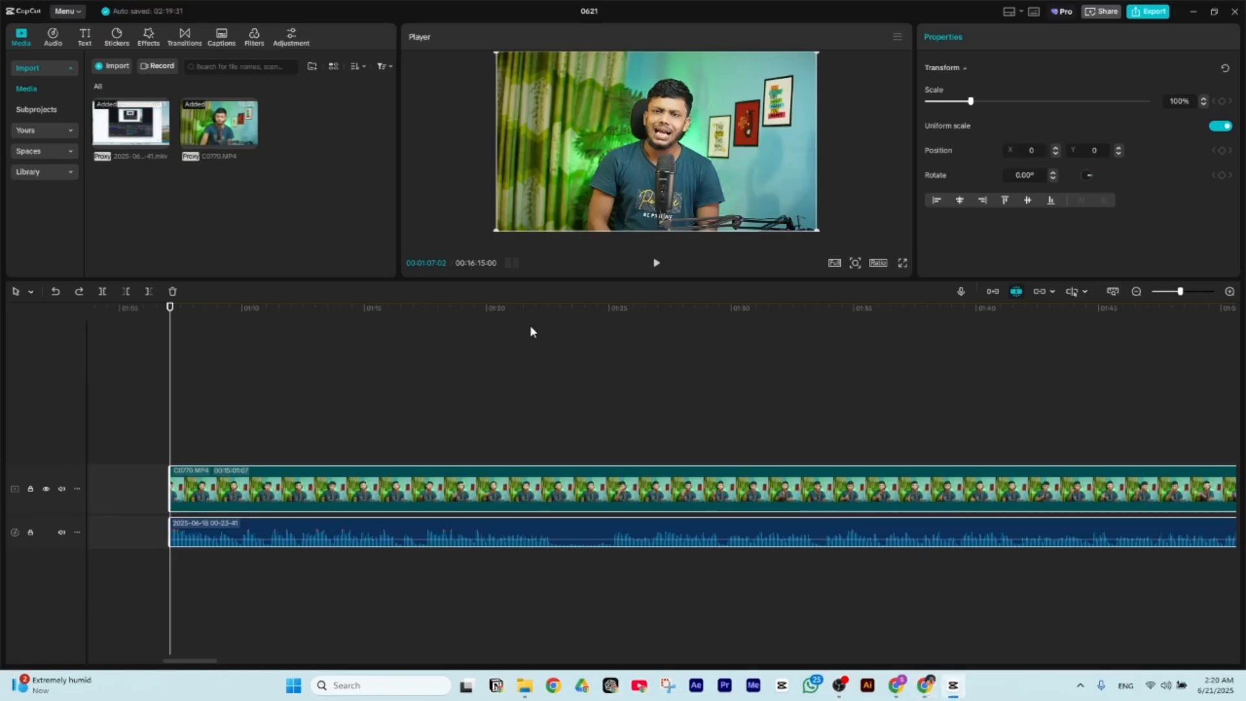
- Play the clips from 00:01:20:05 to the pause and split both video and audio at 00:01:22:17
left_click(491, 308)
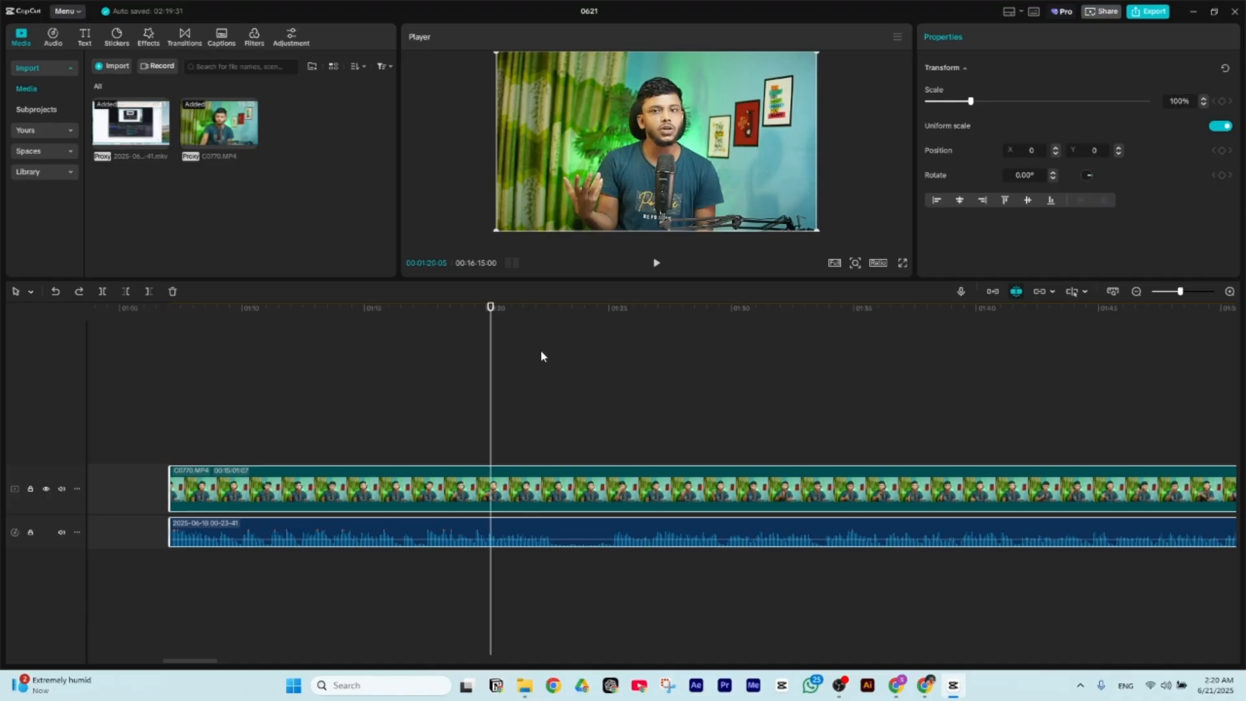
key("space")
scroll(542, 355, "up", 2)
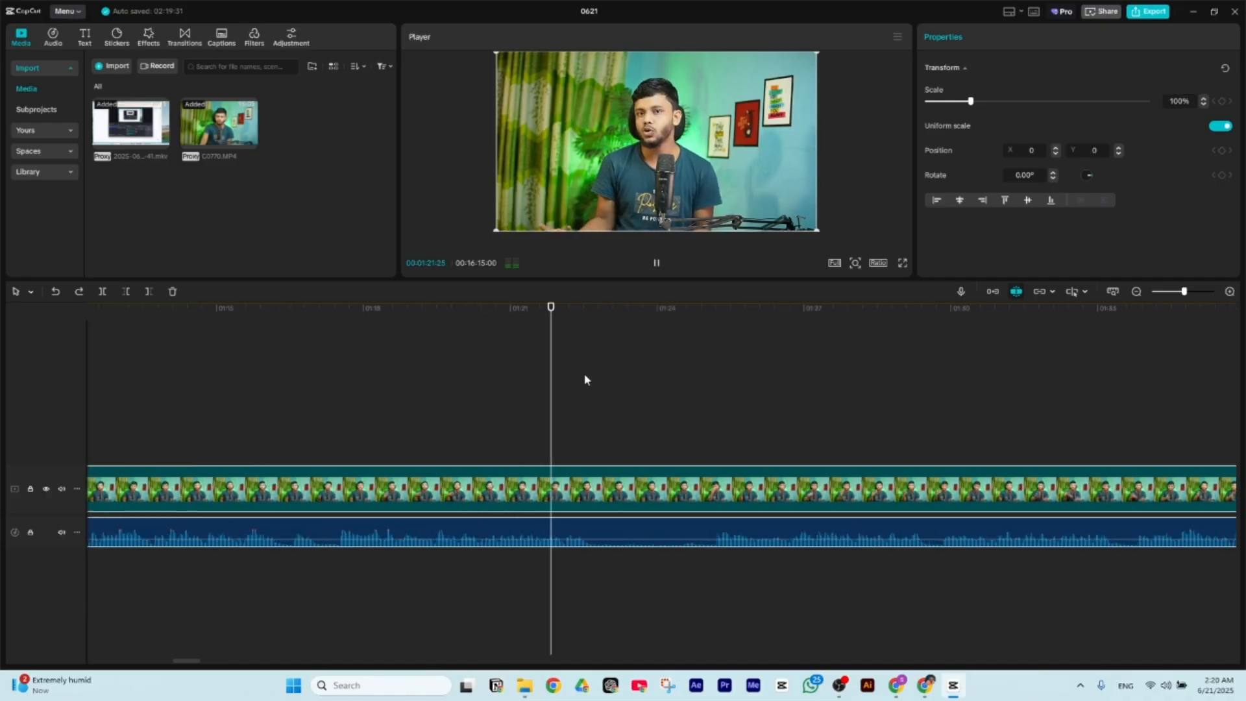
key("space")
left_click_drag(669, 423, 667, 545)
key("ctrl+b")
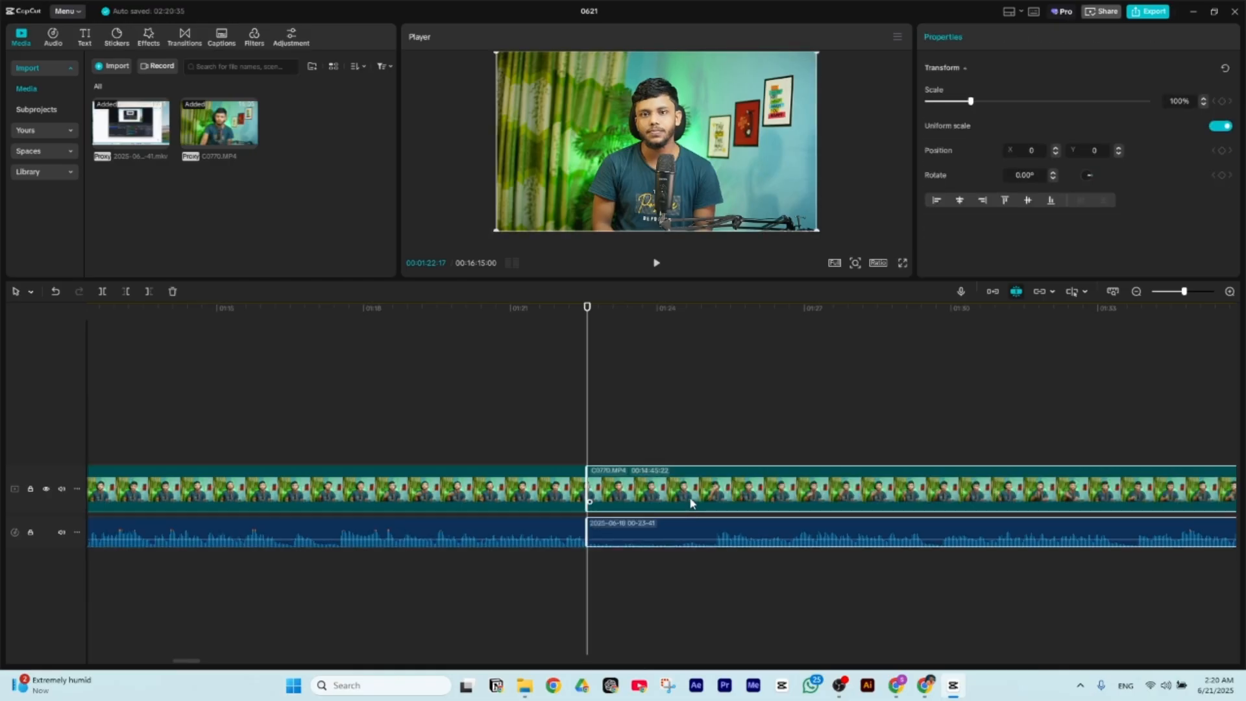
- Examine the footage after the split, playing from 00:01:25:06 to about 1:26 to check what to cut
scroll(691, 502, "down", 4)
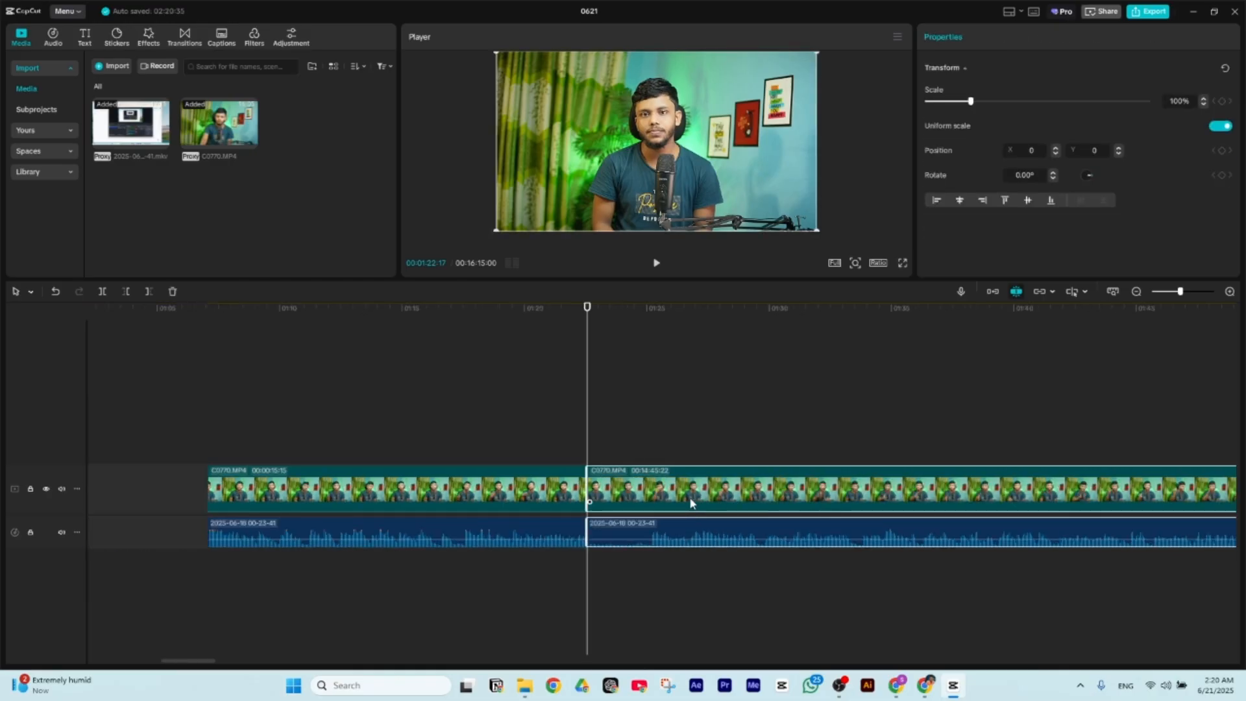
scroll(501, 448, "up", 1)
scroll(548, 441, "up", 4)
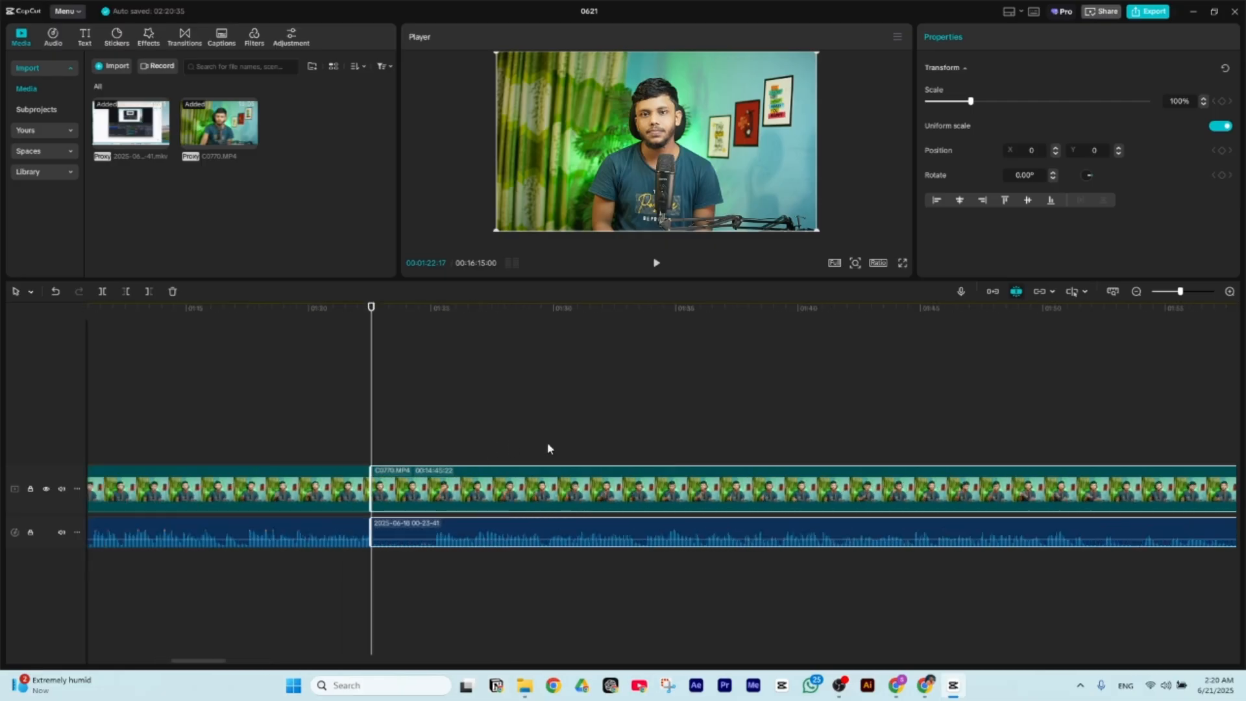
left_click_drag(434, 316, 498, 333)
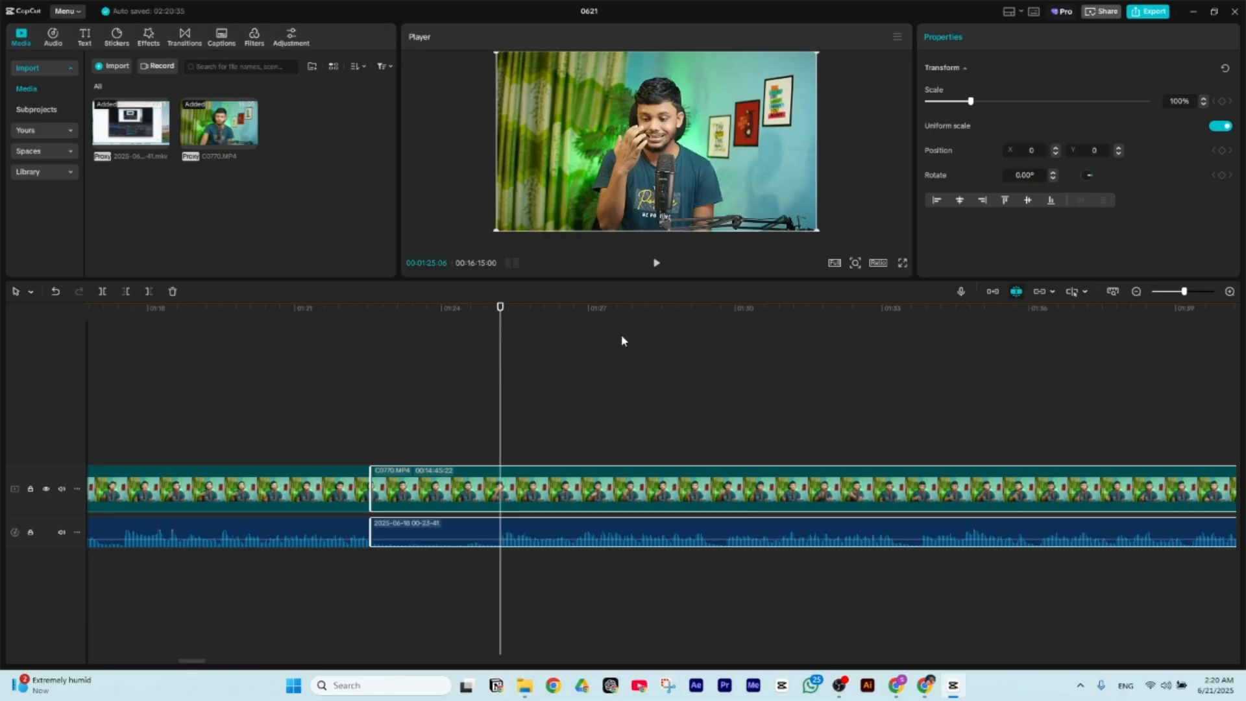
scroll(619, 335, "up", 3)
key("space")
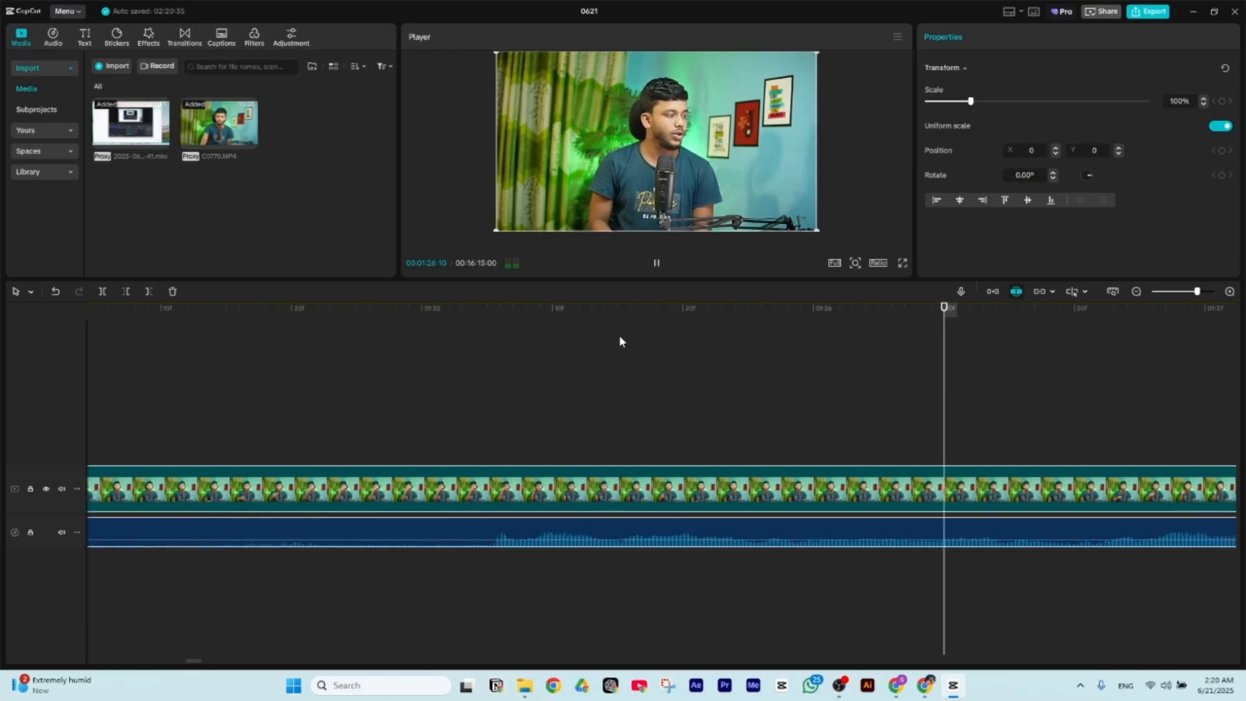
key("space")
scroll(408, 342, "down", 2)
scroll(409, 349, "down", 5)
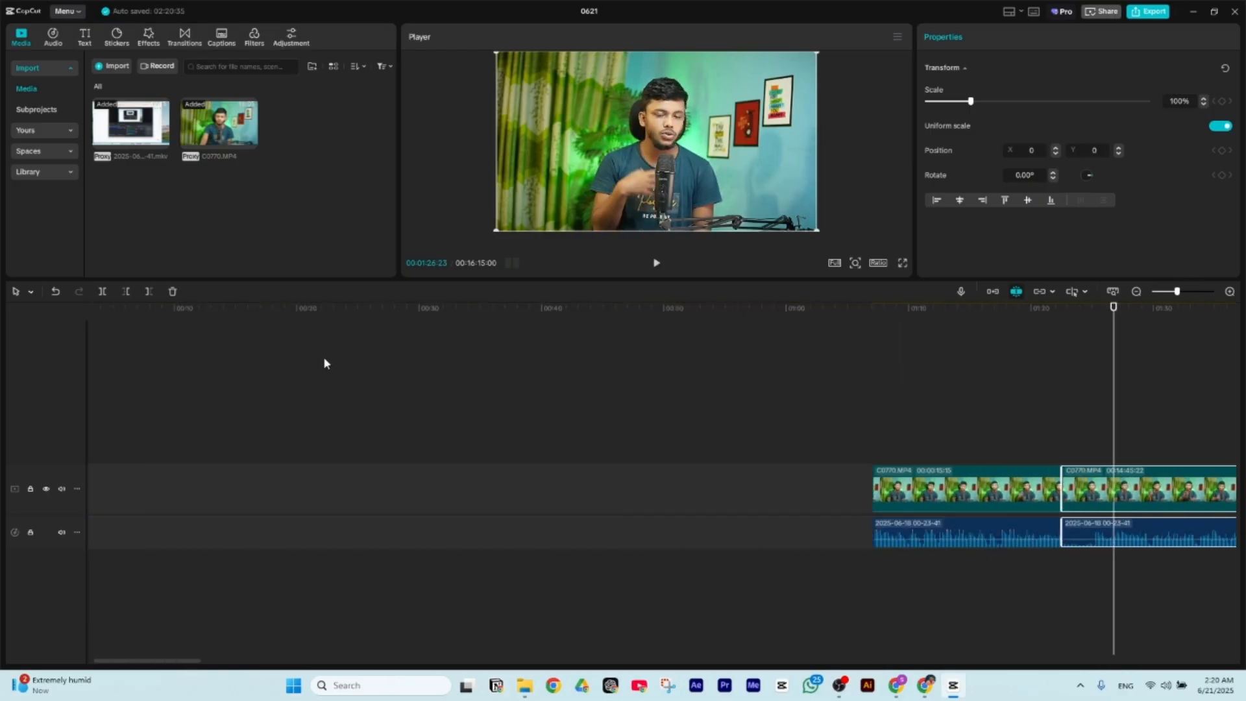
scroll(672, 414, "up", 1)
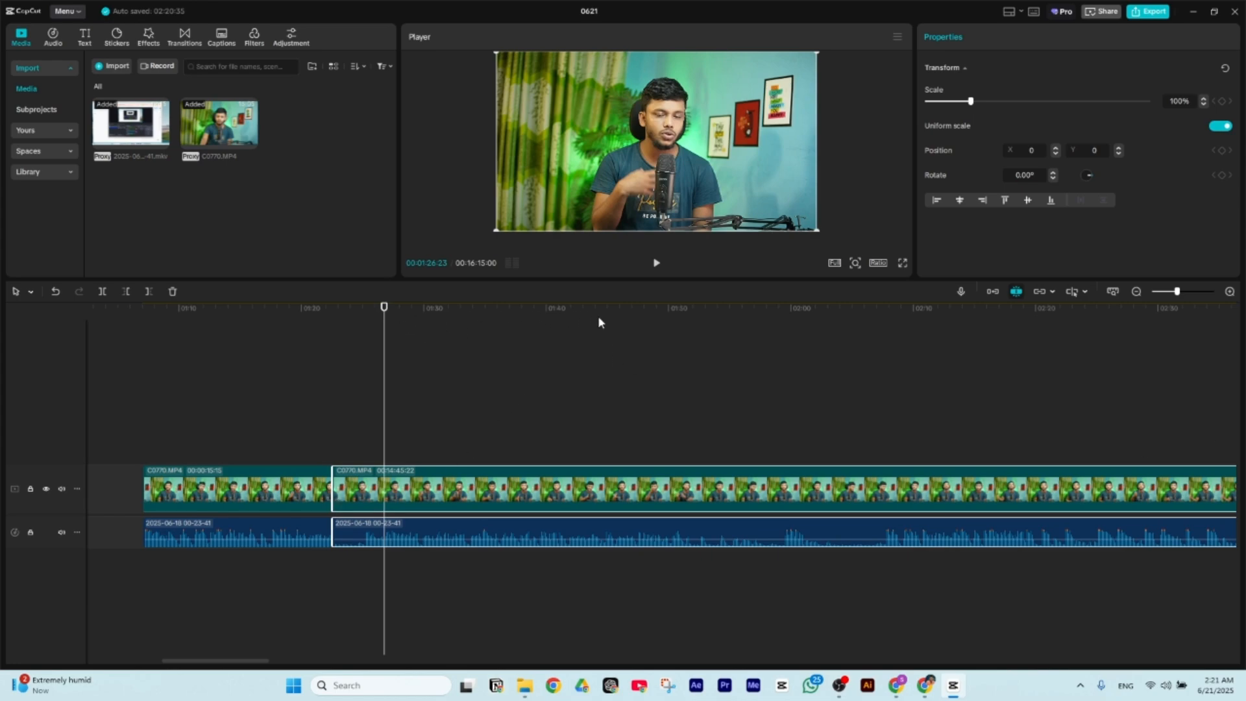
- Skim the second clip from about 1:26 to 2:09 to find where the usable speech starts
key("space")
left_click(564, 321)
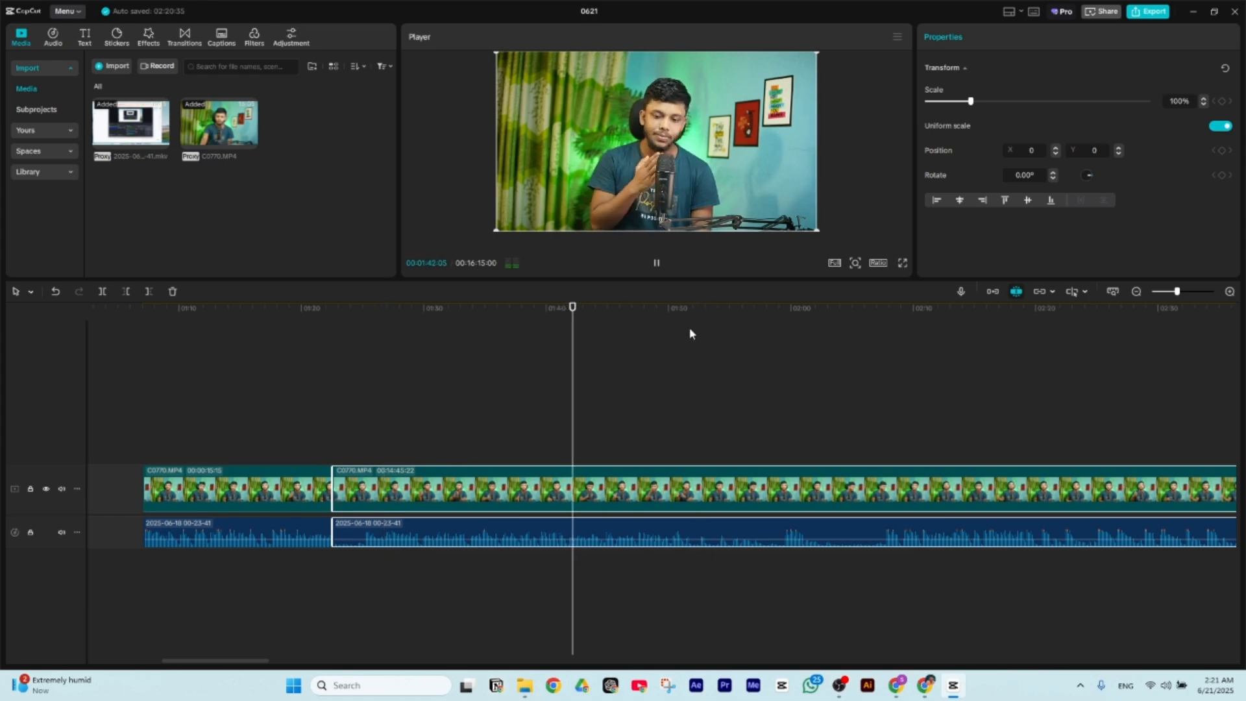
left_click(760, 325)
left_click(860, 310)
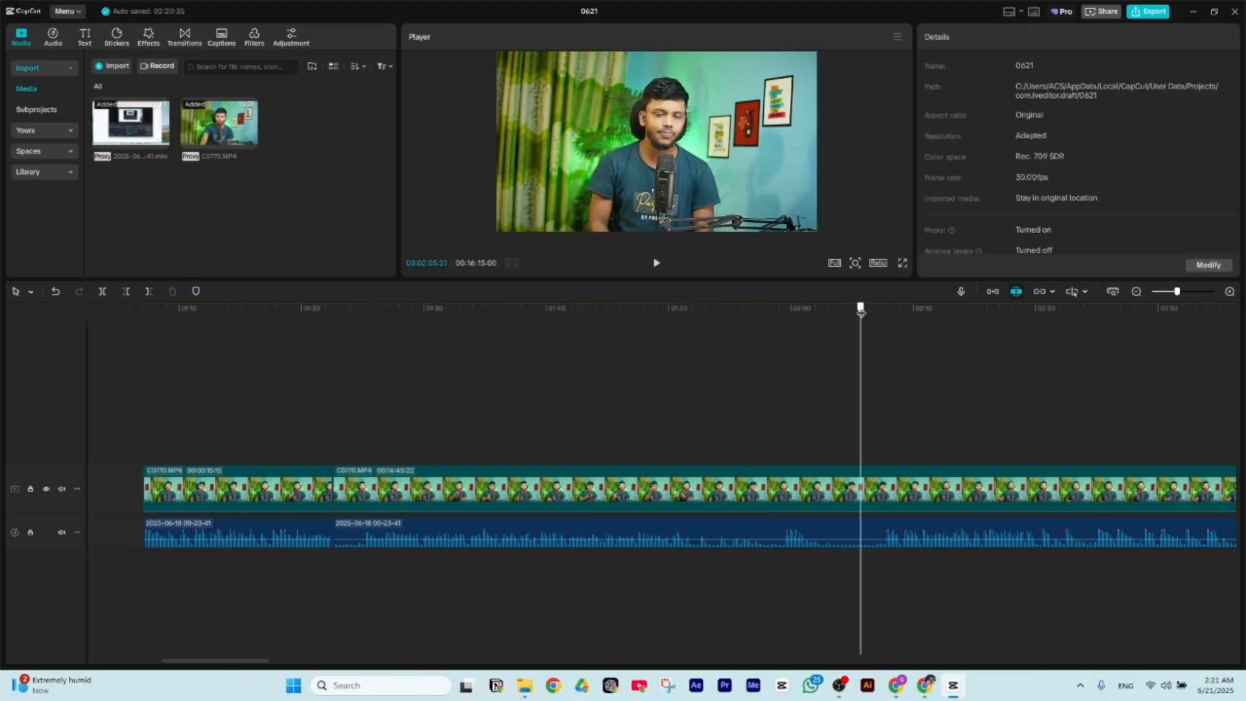
key("space")
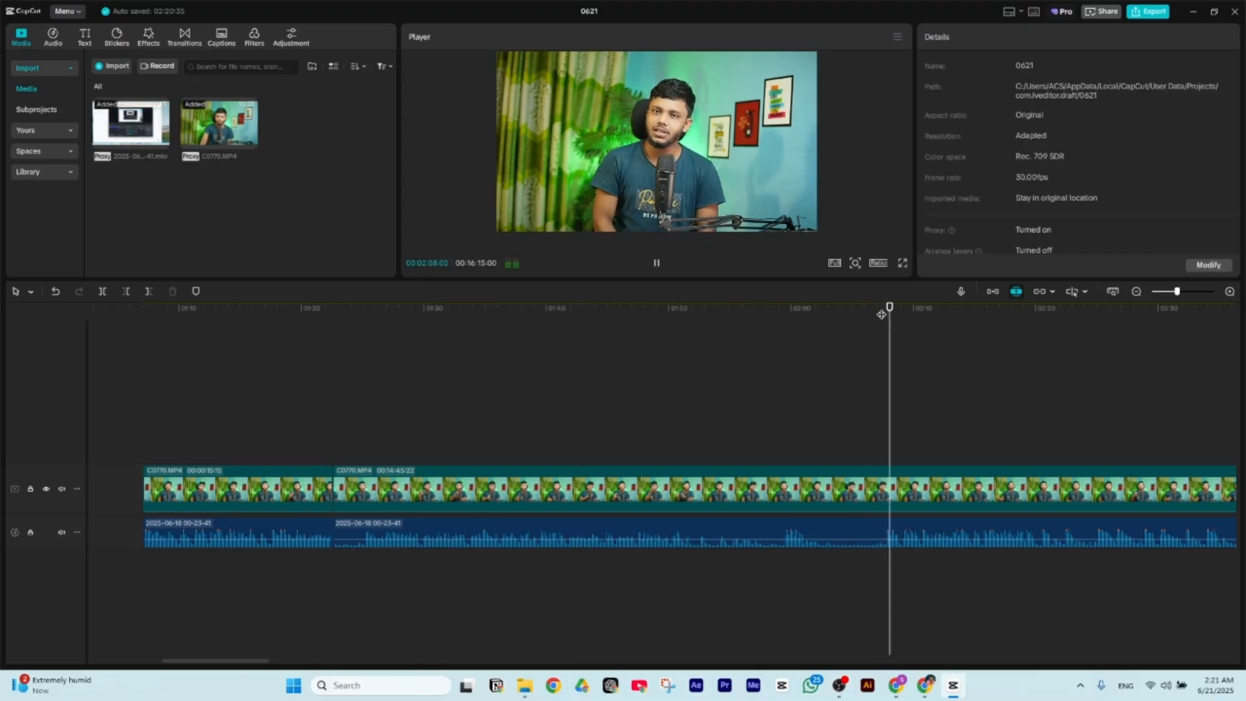
scroll(881, 314, "up", 3, "ctrl")
key("space")
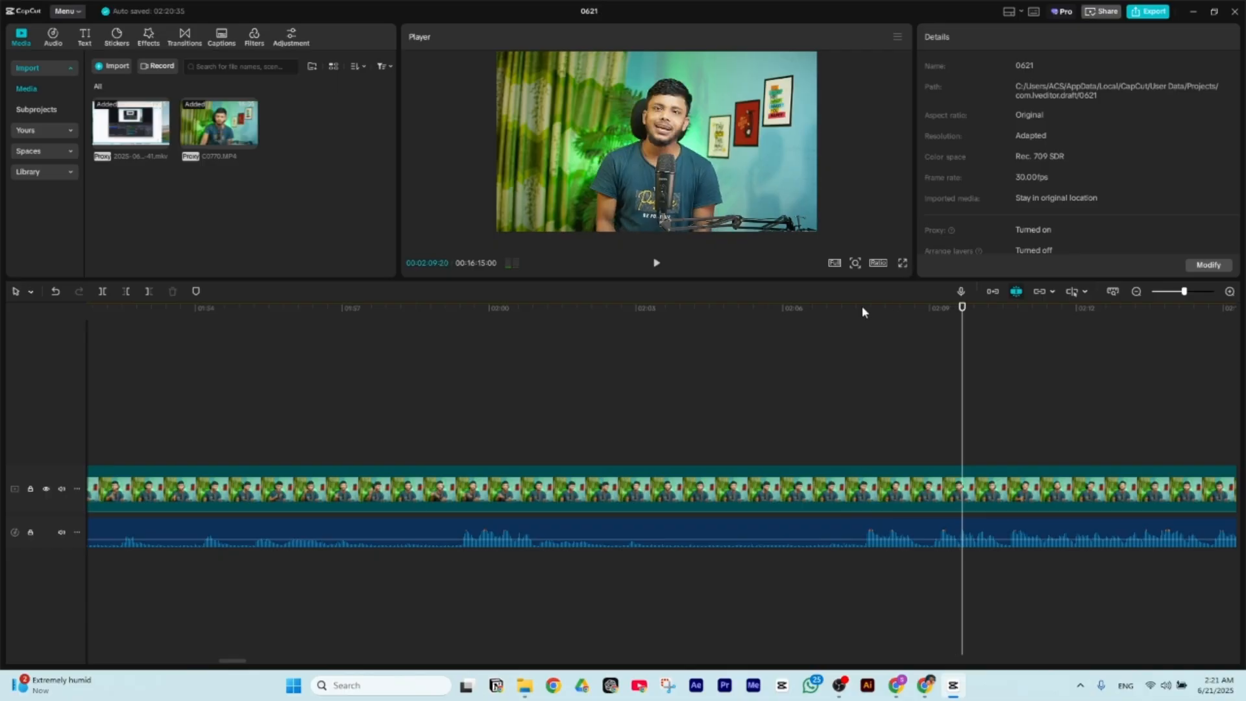
- Trim the start of the second video clip and its audio to 00:02:07:20
left_click(863, 309)
left_click(924, 535)
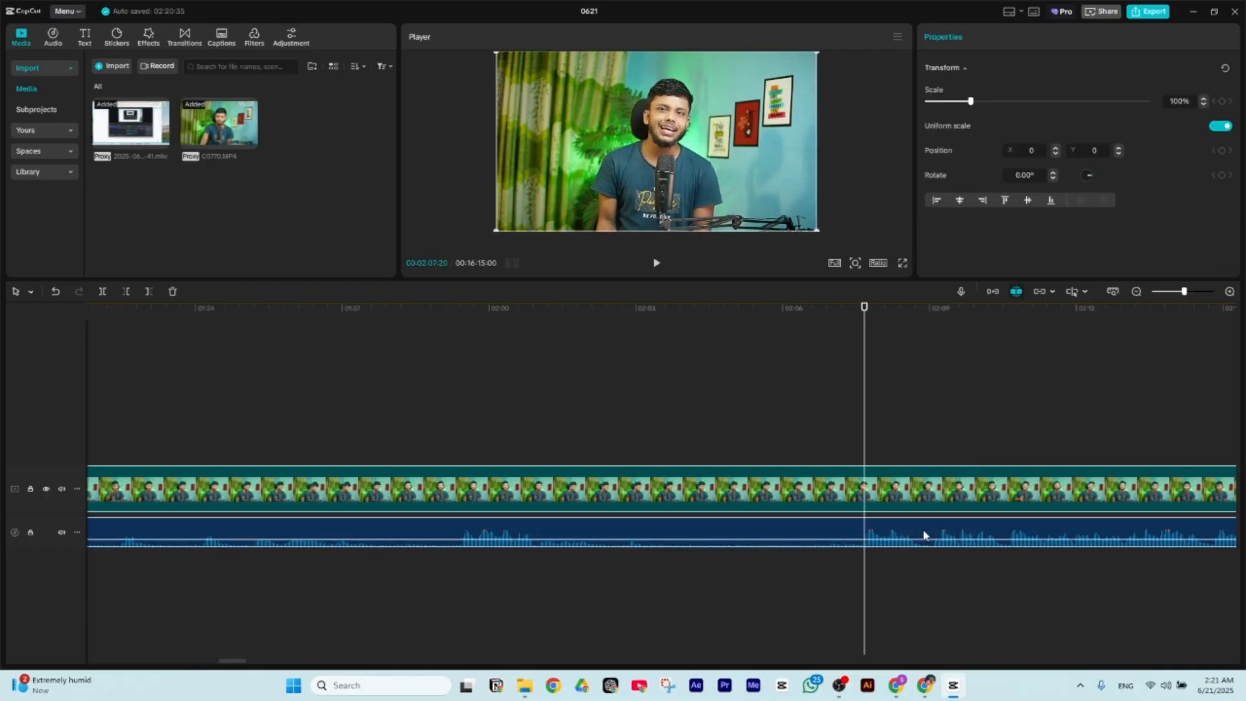
key("q")
scroll(727, 489, "down", 1, "ctrl")
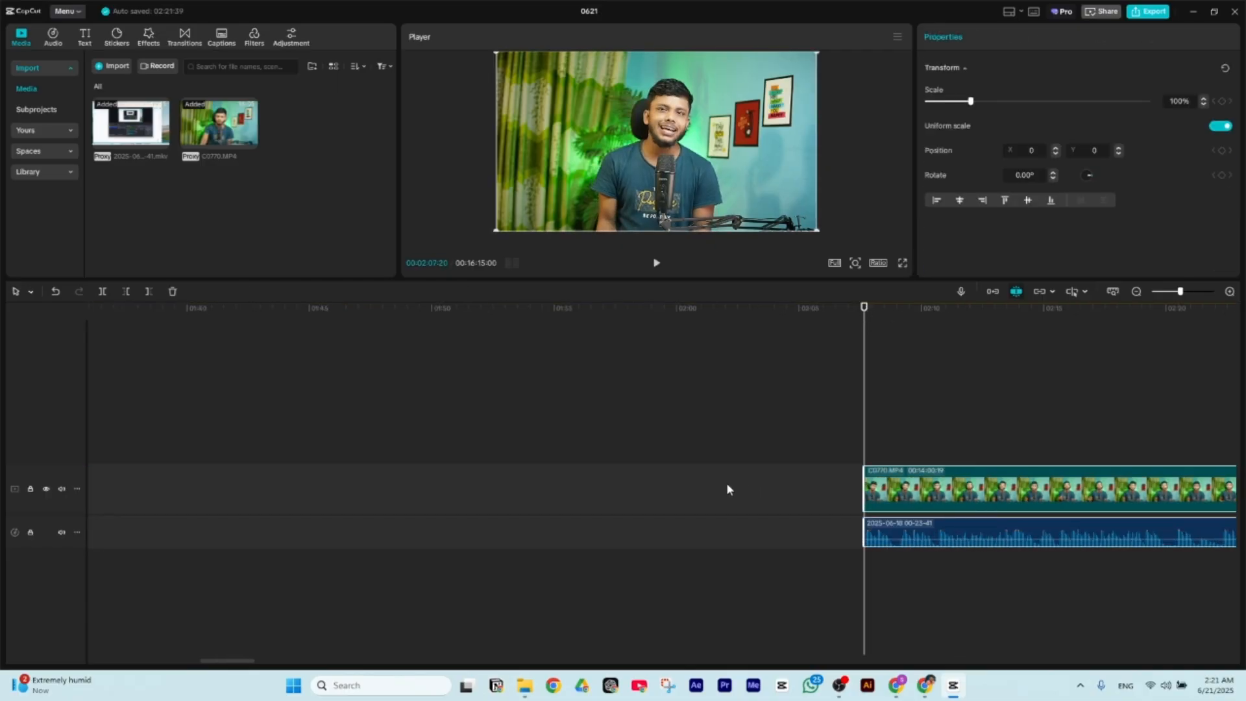
scroll(727, 485, "down", 2, "ctrl")
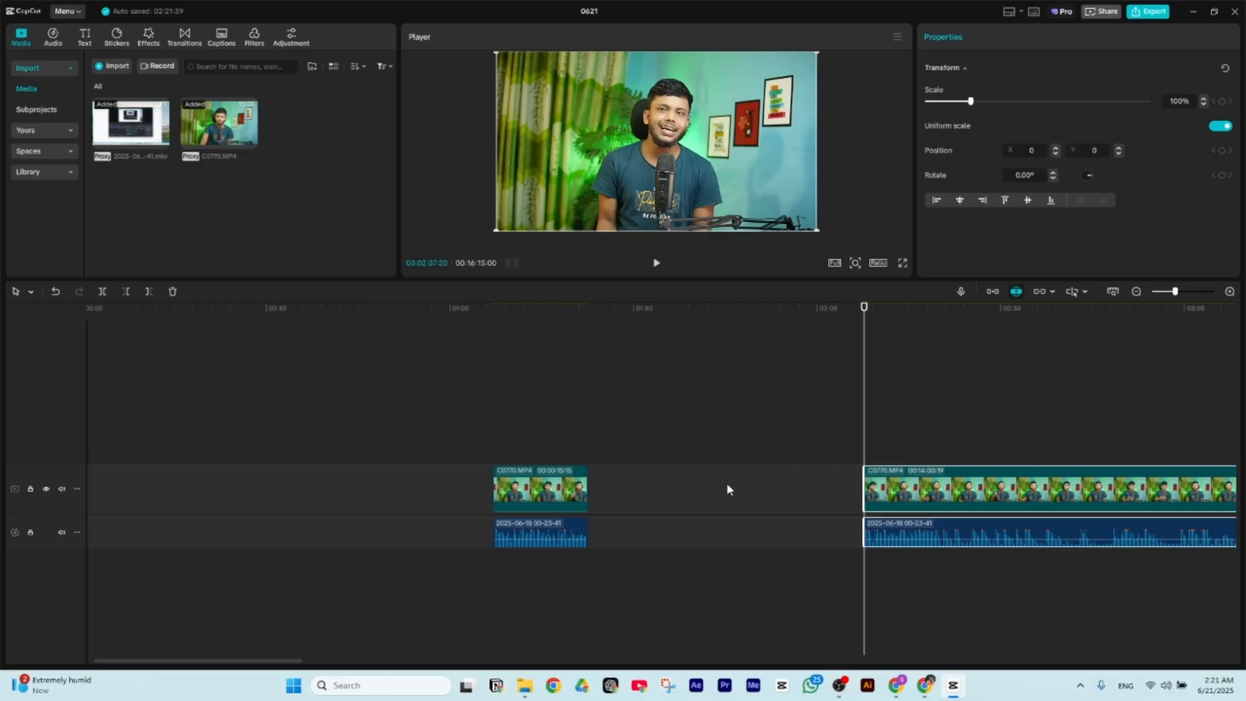
- Move the trimmed second video and audio clips back against the end of the first clips to close the gap
left_click(990, 446)
left_click(987, 497)
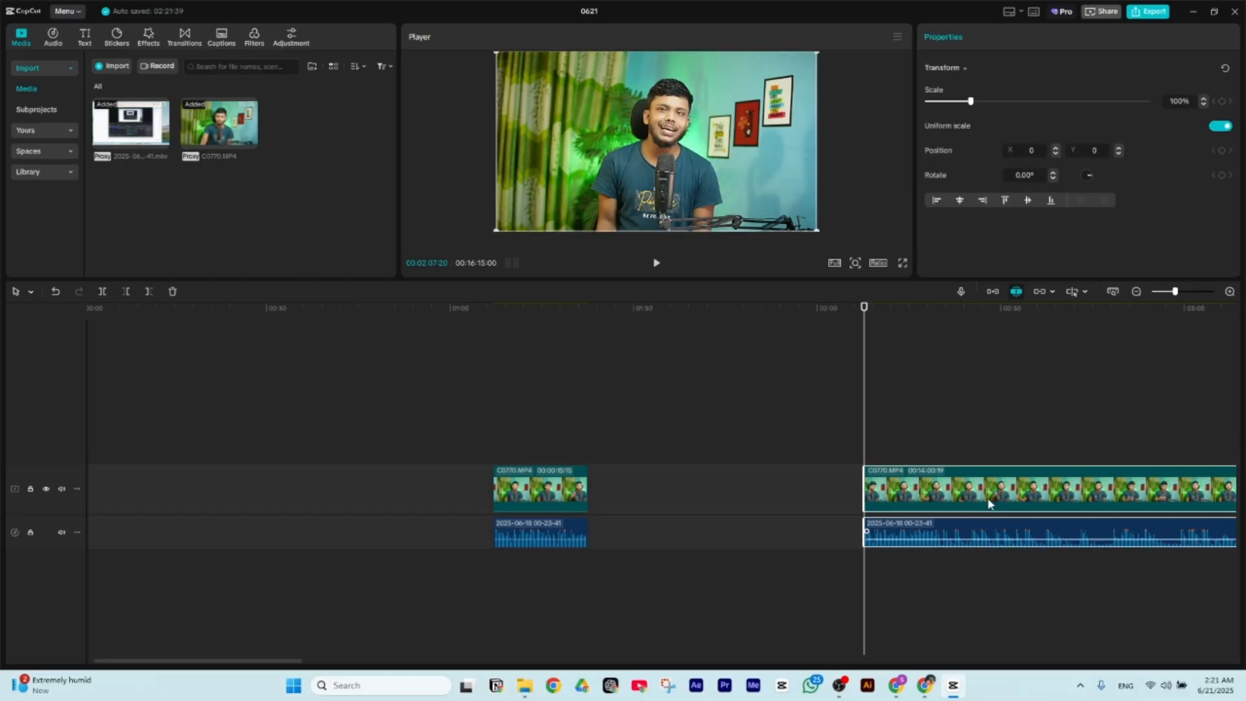
left_click_drag(987, 497, 639, 490)
left_click(617, 421)
scroll(586, 402, "down", 2, "ctrl")
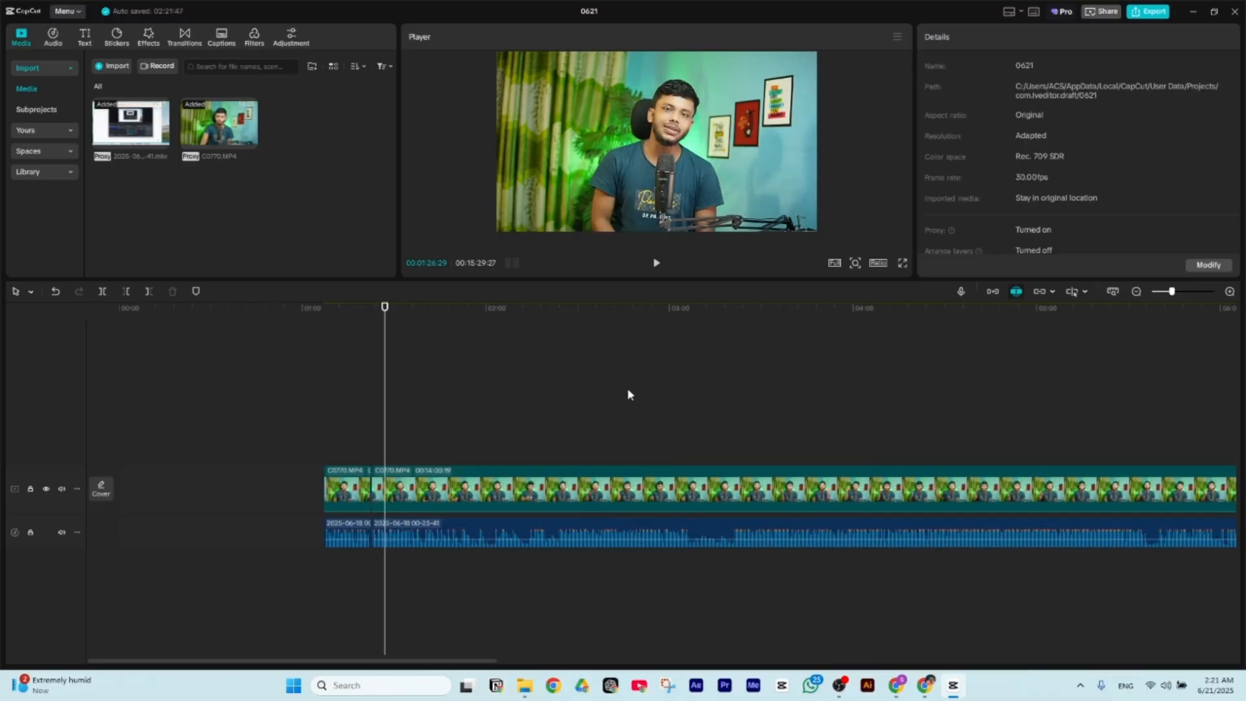
- Move all video and audio clips together to the start of the timeline at 00:00
left_click_drag(478, 401, 168, 555)
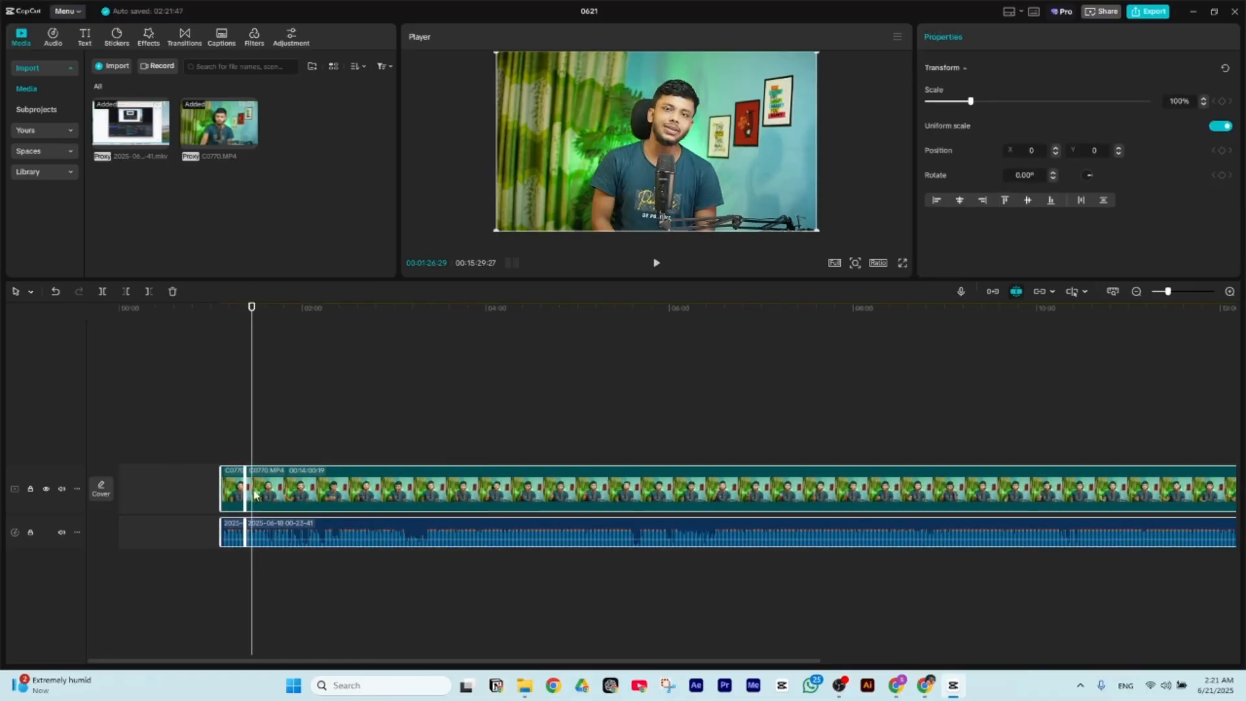
left_click_drag(275, 493, 177, 497)
left_click_drag(172, 314, 106, 329)
- Play across the join between the first and second clips up to about 17 seconds to check for pauses
scroll(230, 333, "up", 4, "ctrl")
left_click(314, 352)
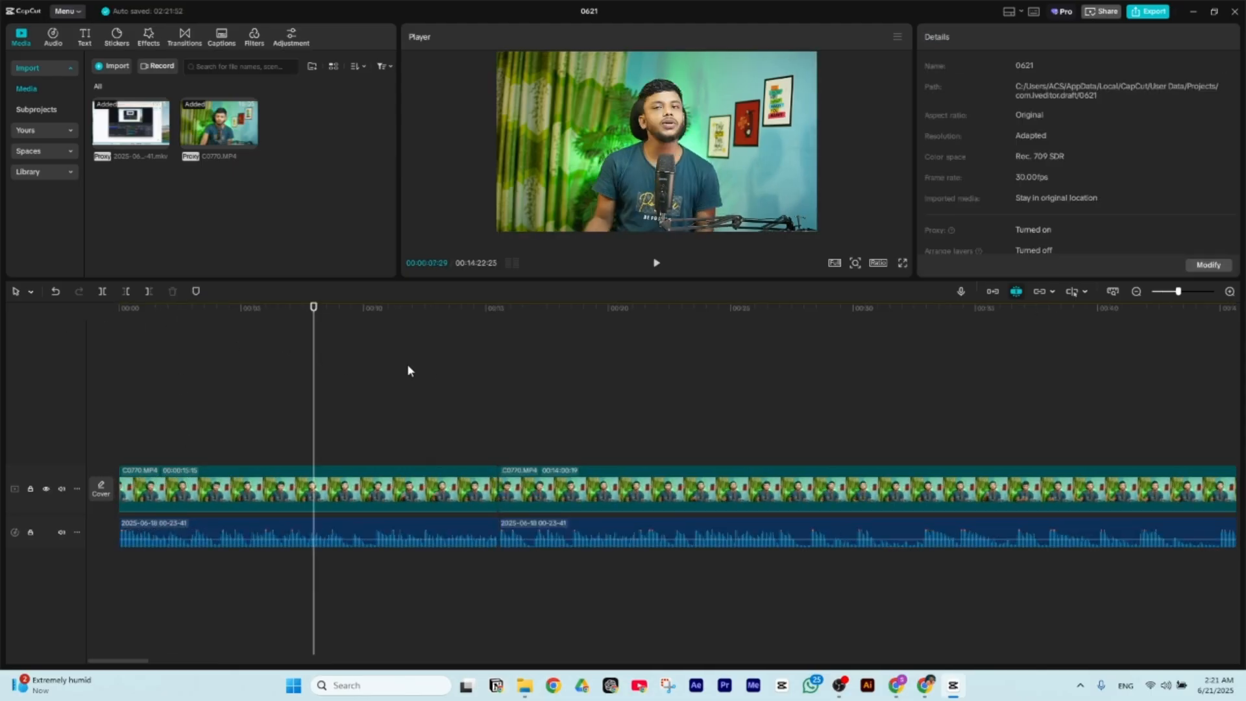
left_click(463, 378)
key("space")
scroll(533, 380, "up", 3, "ctrl")
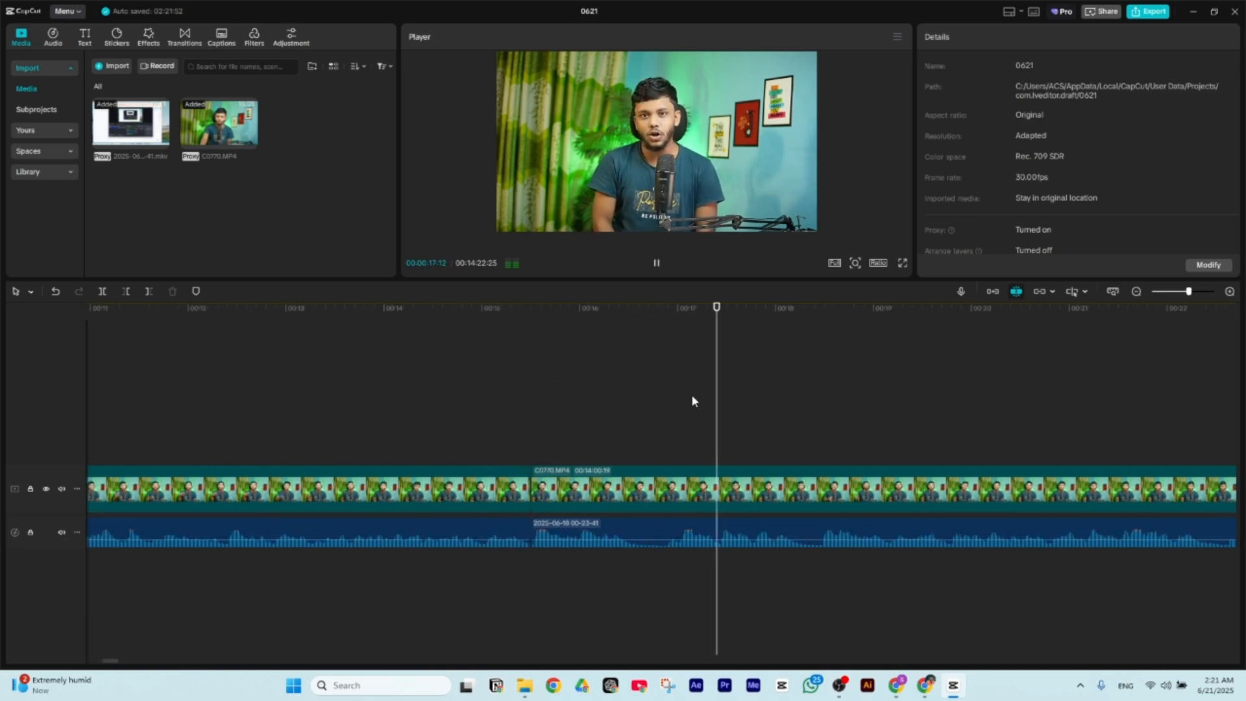
key("space")
left_click(625, 324)
key("space")
key("space")
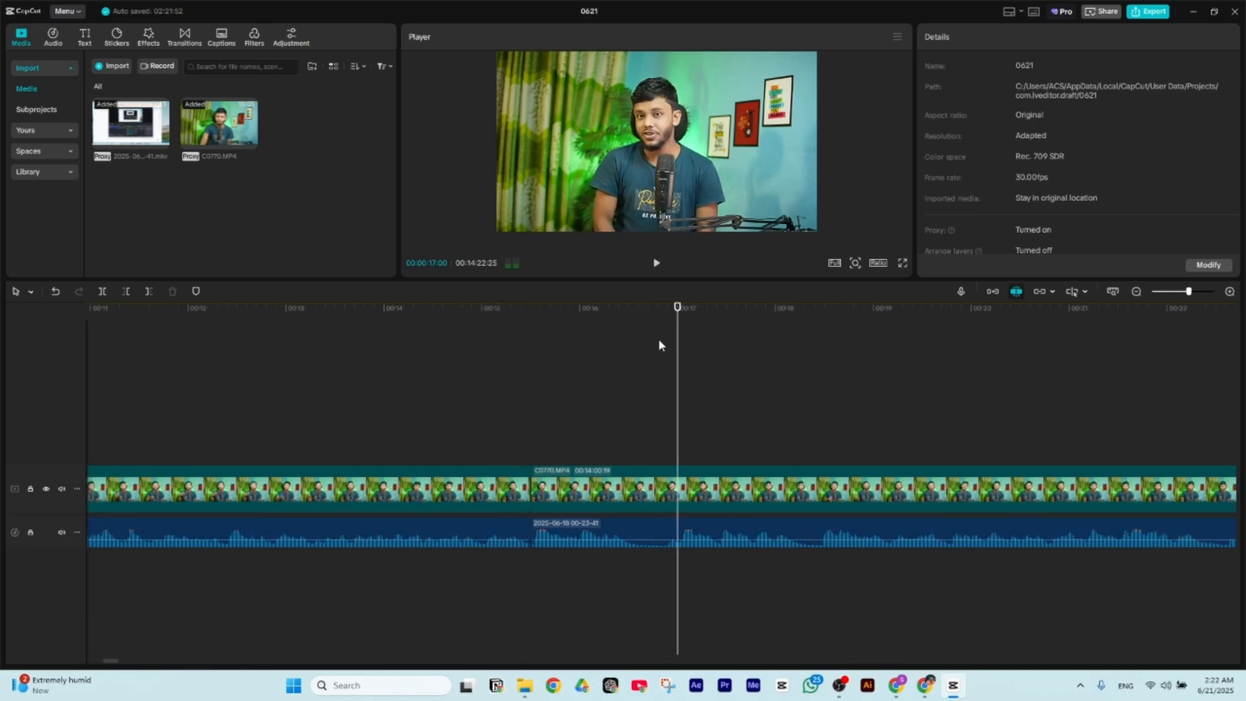
- Split the second video clip and its audio at the pause at 00:00:16:16
left_click(628, 337)
scroll(646, 339, "up", 2, "ctrl")
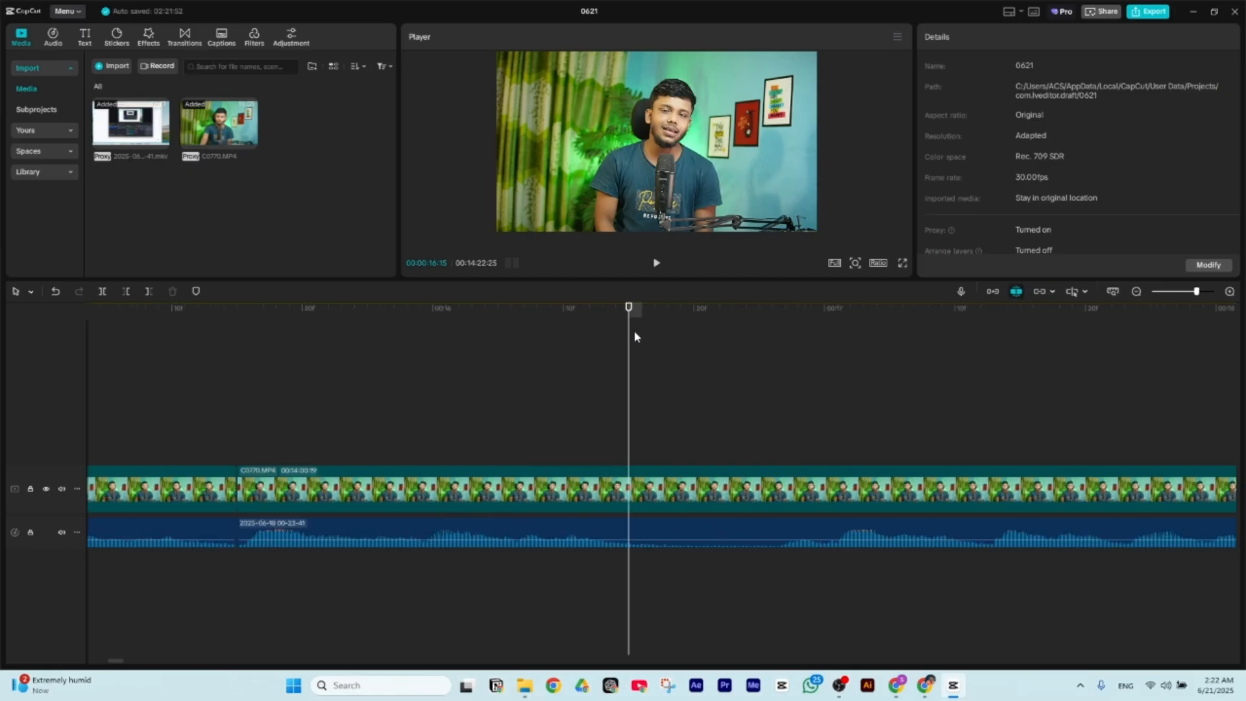
left_click(641, 321)
left_click_drag(728, 341, 668, 566)
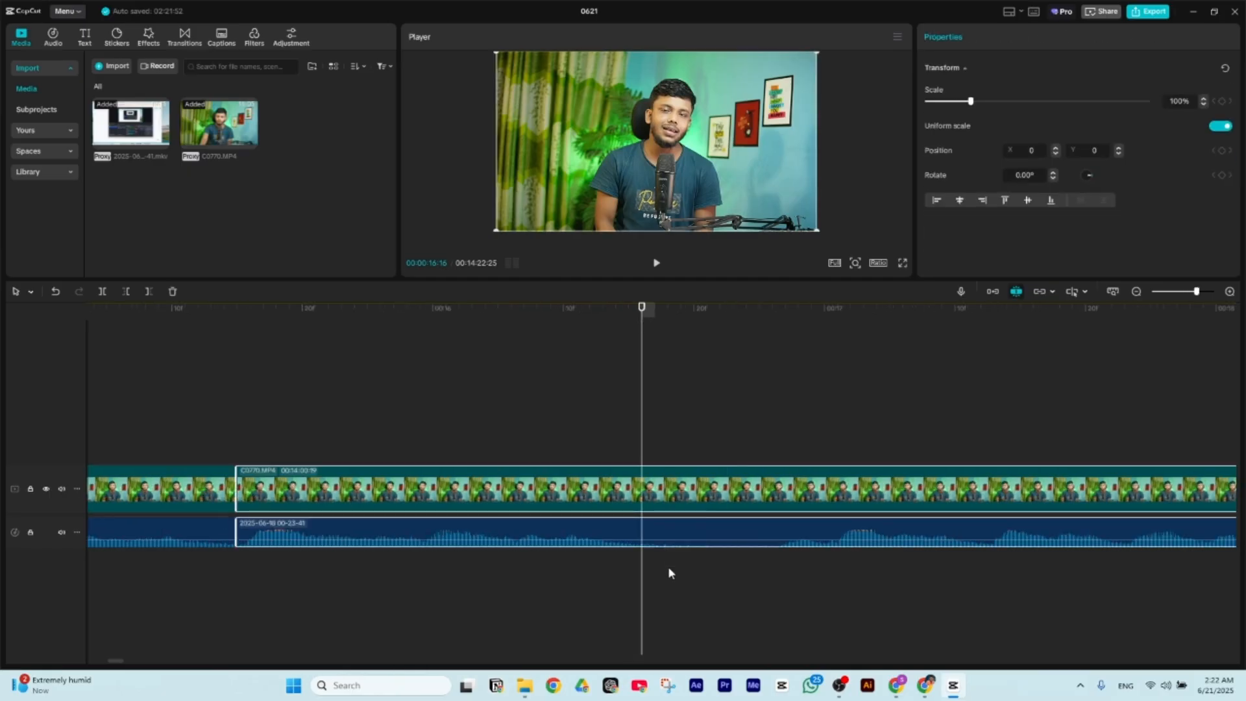
key("ctrl+b")
- Trim the start of the clips after the split to 00:00:17:00 and move them against the preceding clips
left_click_drag(753, 323, 820, 329)
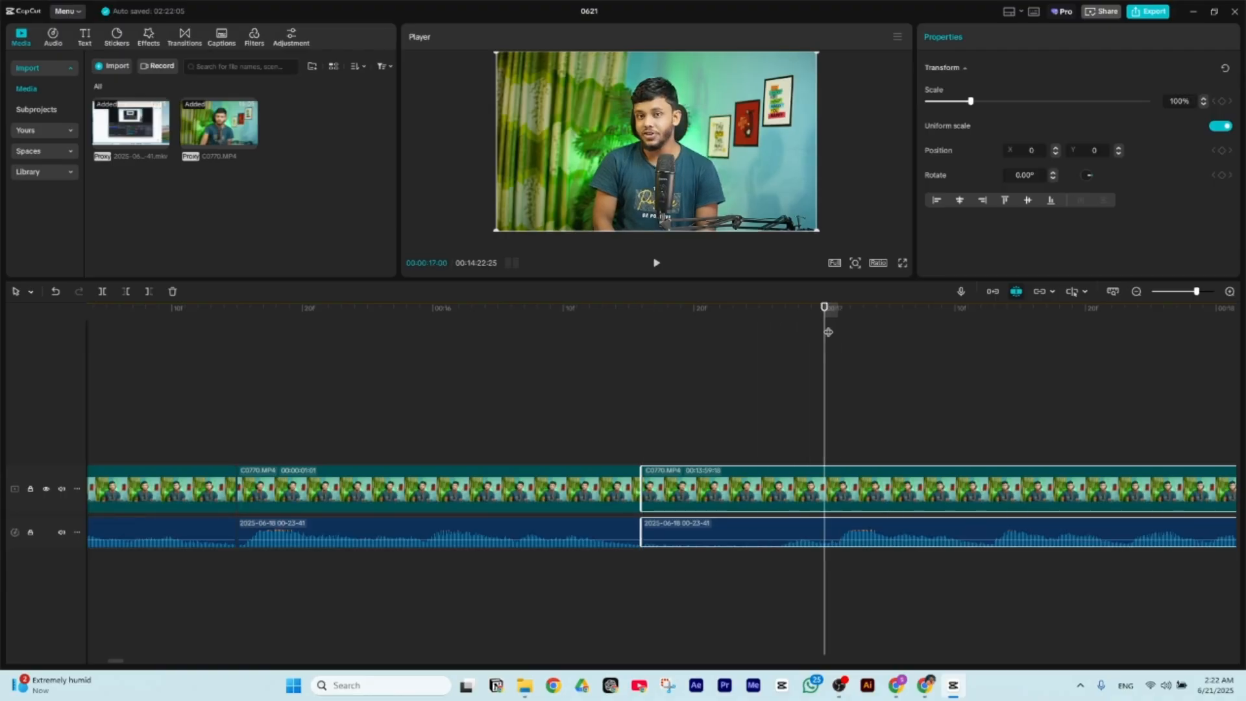
key("q")
left_click_drag(993, 494, 804, 496)
scroll(753, 445, "down", 1)
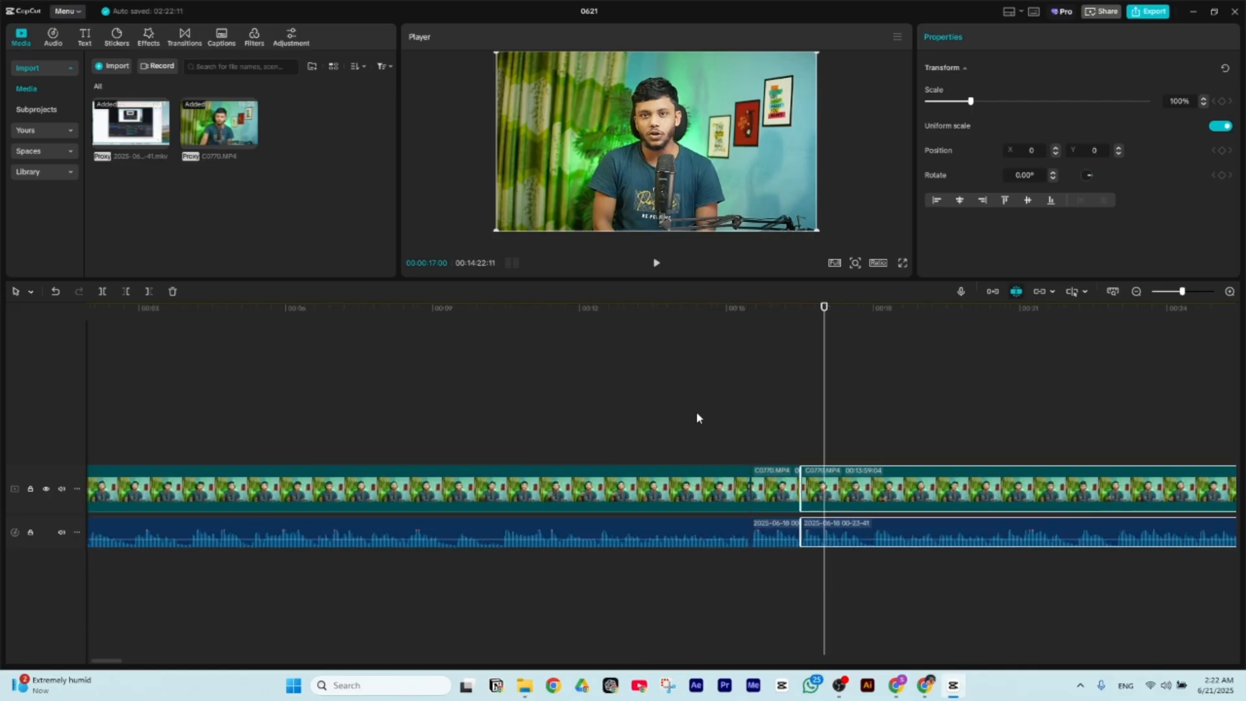
- Play the edited clips from 00:00:17:00 to about 29 seconds to check the cut and listen for further pauses
key("space")
key("space")
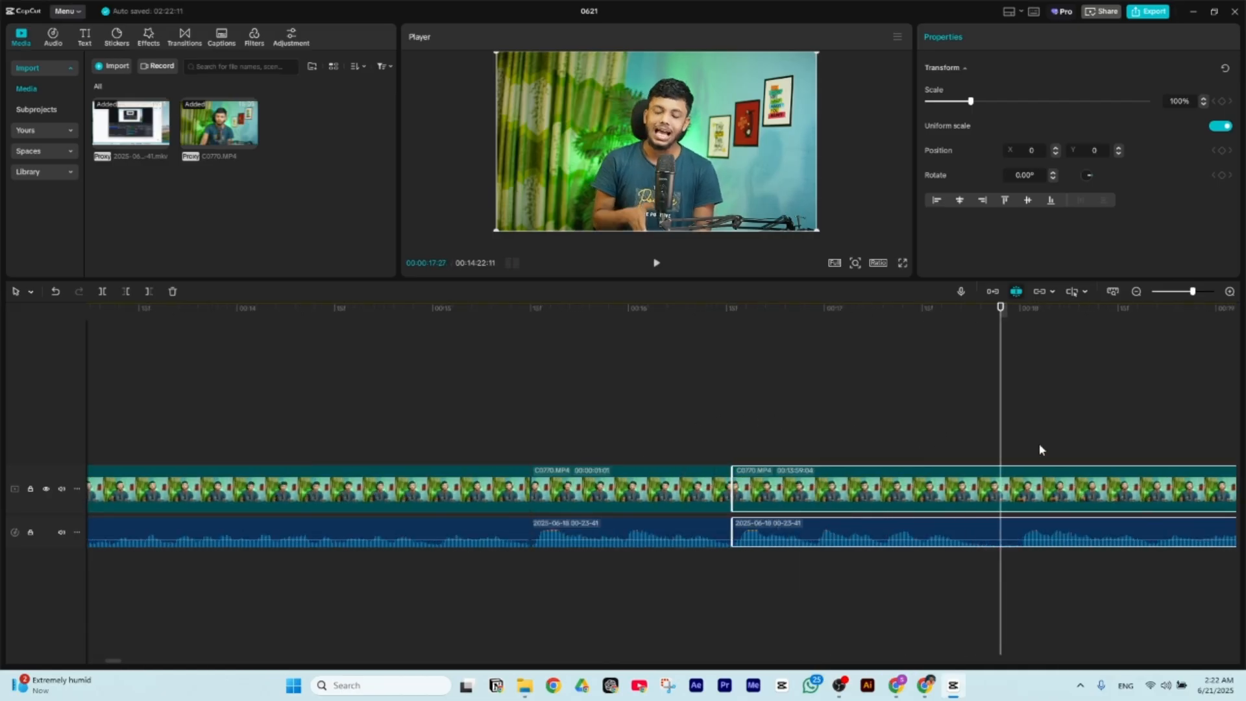
key("space")
scroll(690, 435, "down", 5)
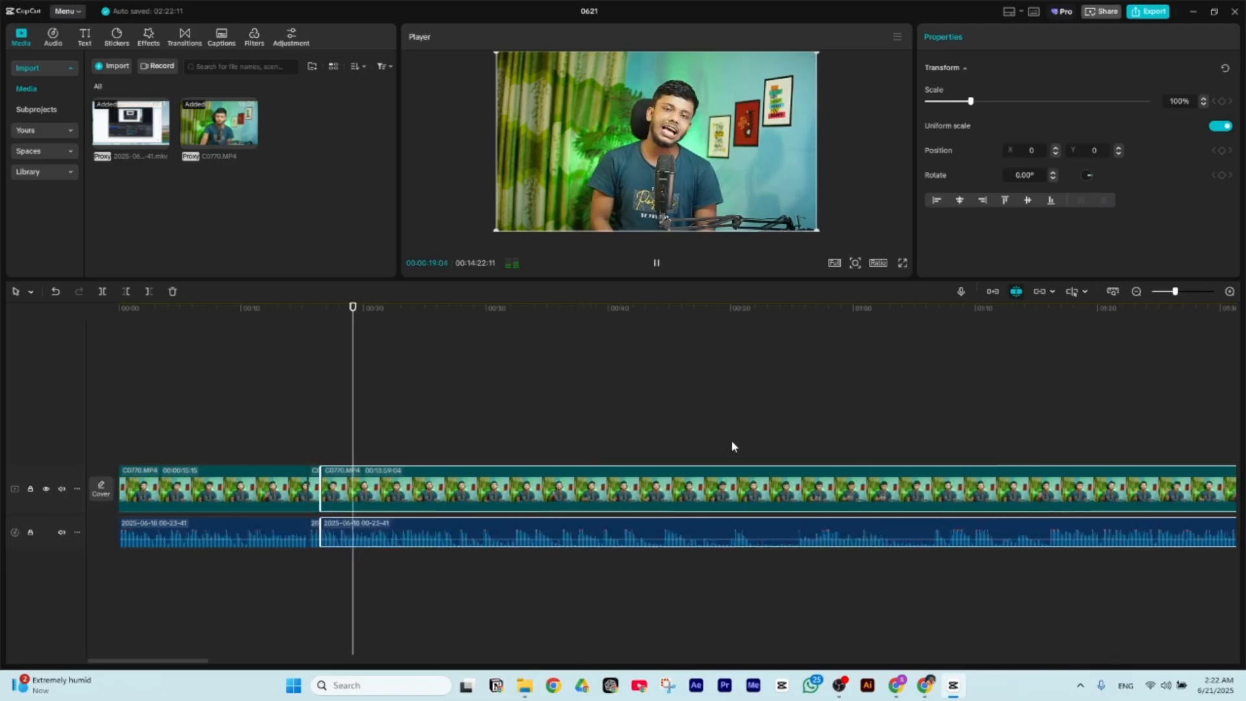
scroll(756, 425, "up", 2)
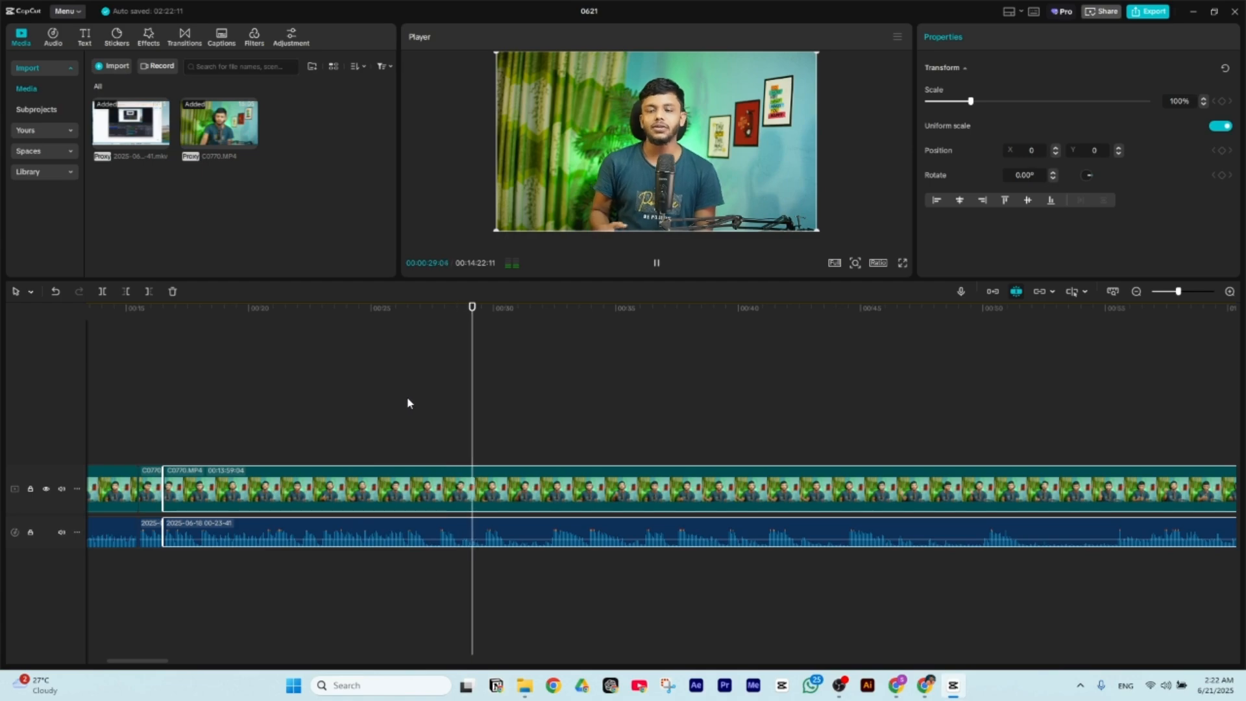
key("space")
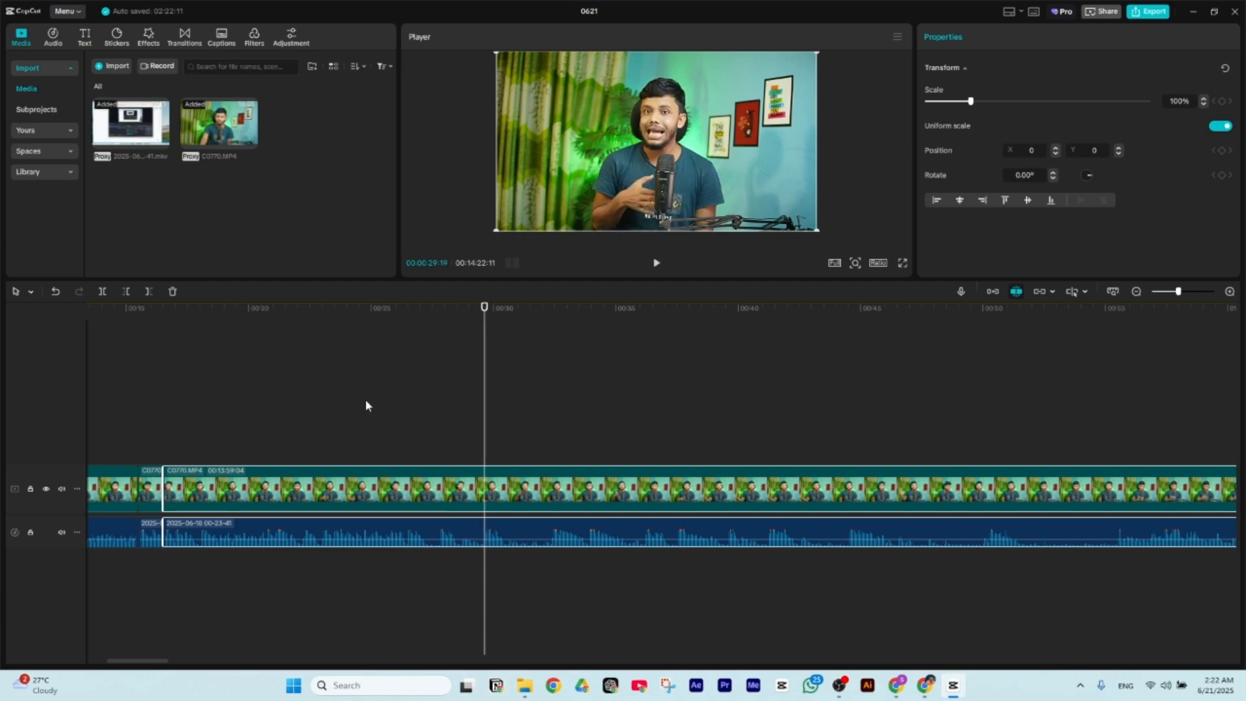
- Replay the footage from 00:00:24:24 to about 26 seconds with the waveform enlarged to locate the next pause
left_click(366, 405)
scroll(481, 419, "up", 2)
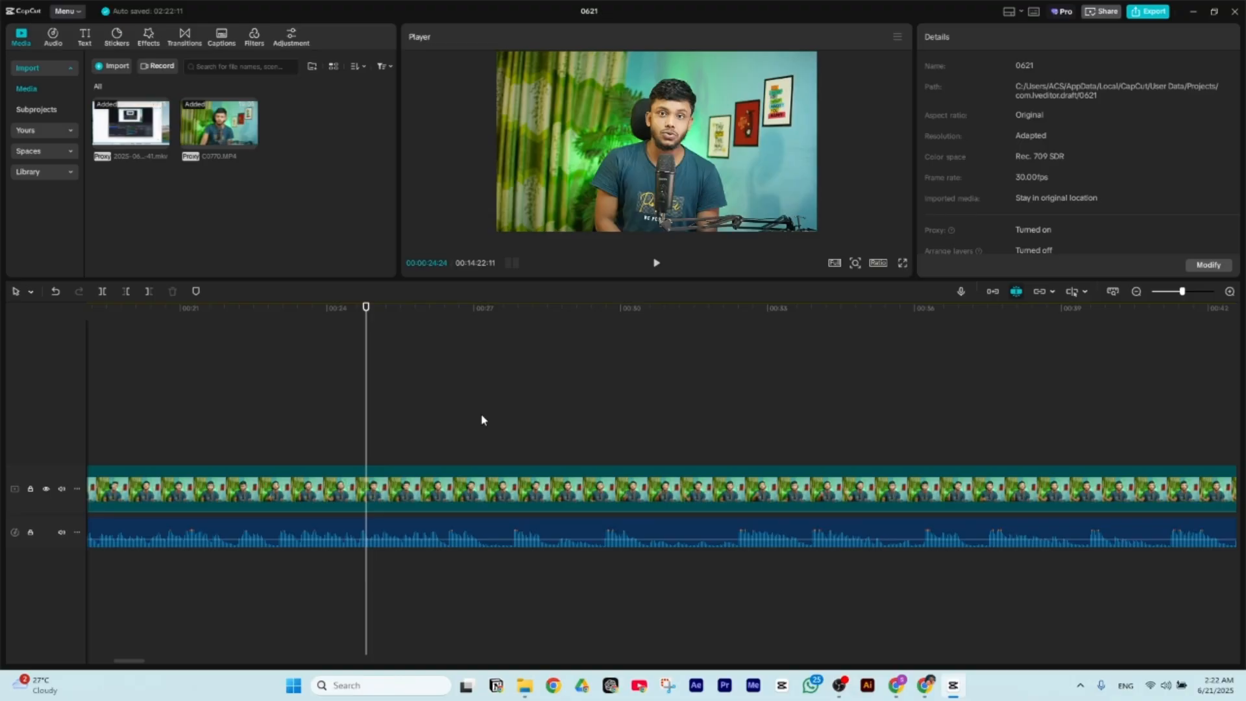
scroll(481, 420, "up", 1)
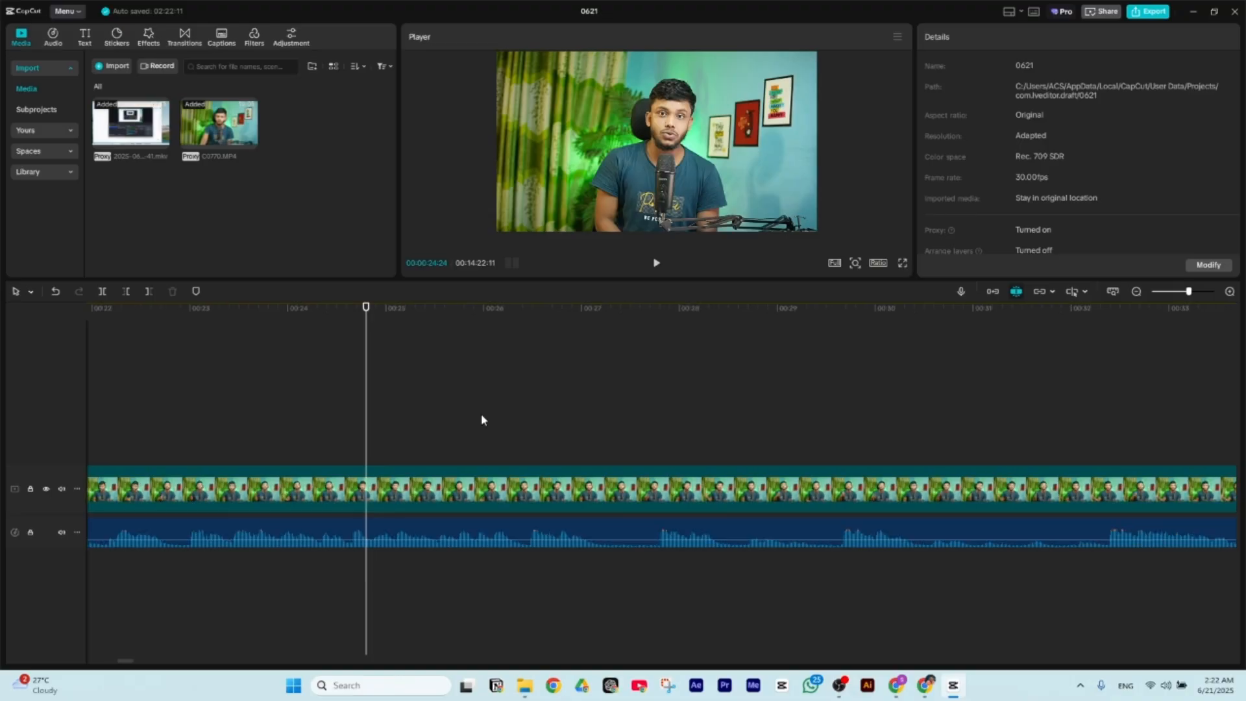
key("space")
key("space")
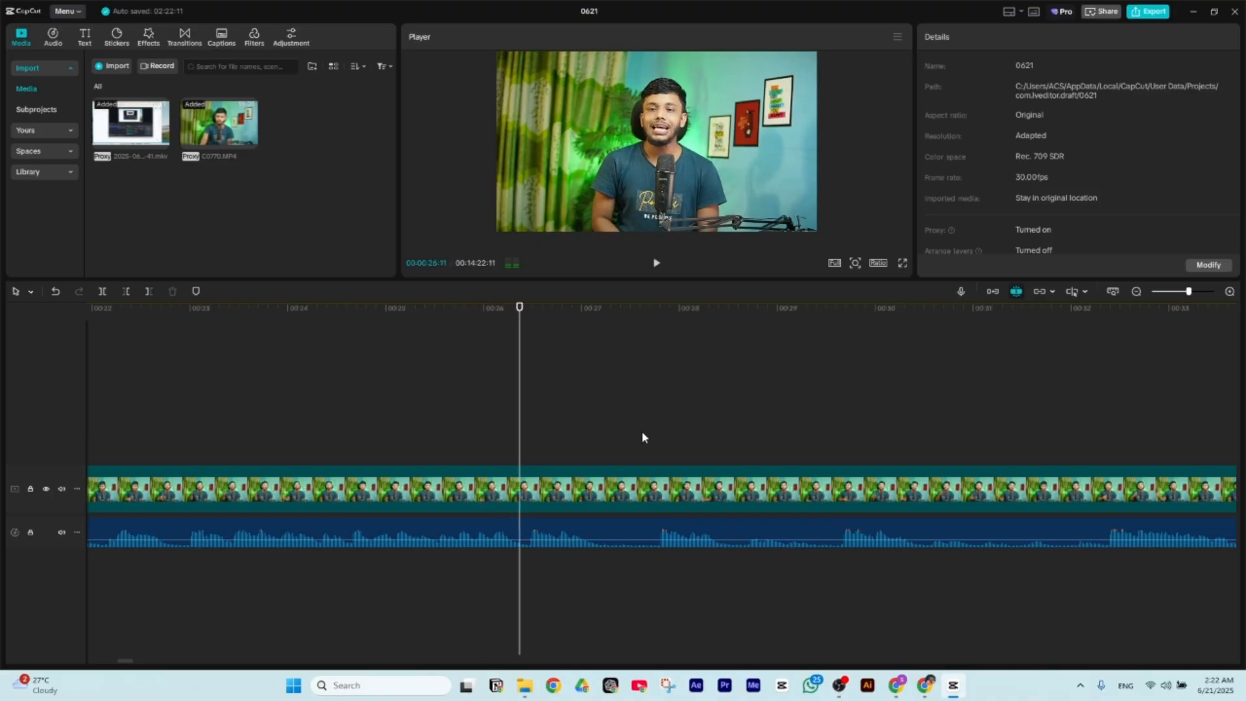
- Split the last video clip and its audio at the pause at 00:00:26:11
scroll(649, 427, "up", 1)
left_click(636, 543)
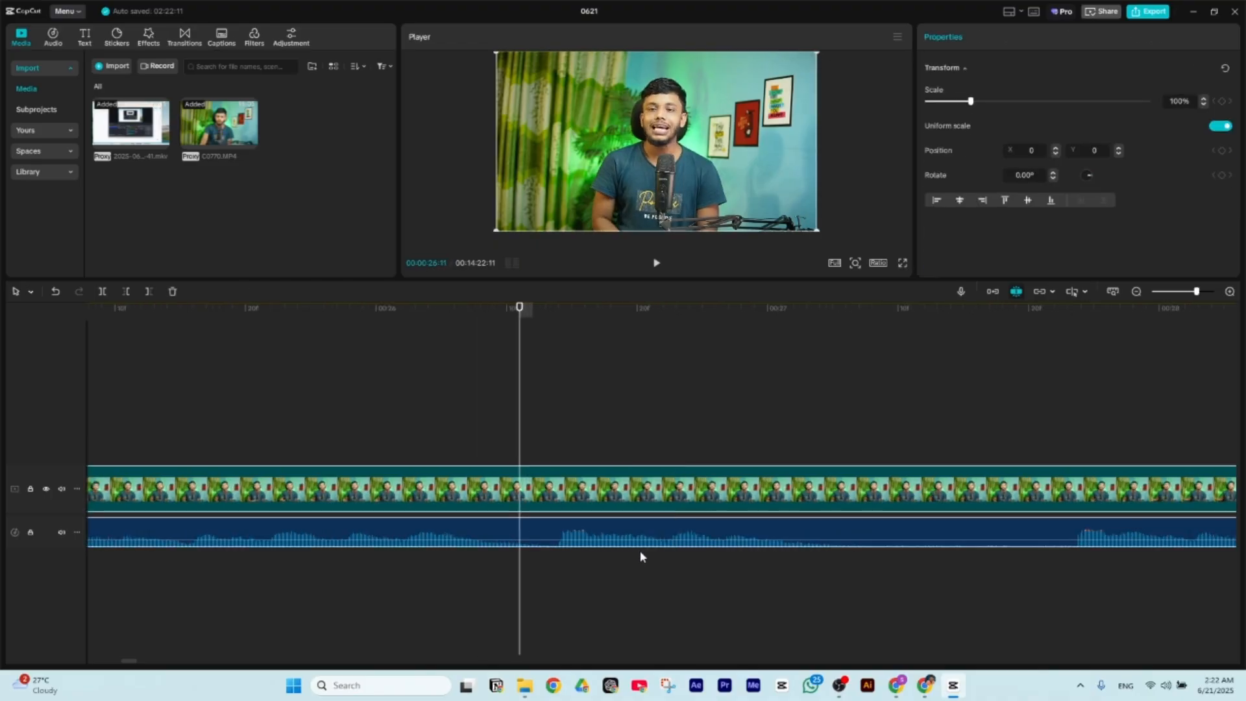
key("ctrl+b")
- Play the footage after the split at about 36 and 44 seconds to find where the next usable take starts
scroll(640, 550, "down", 3)
key("space")
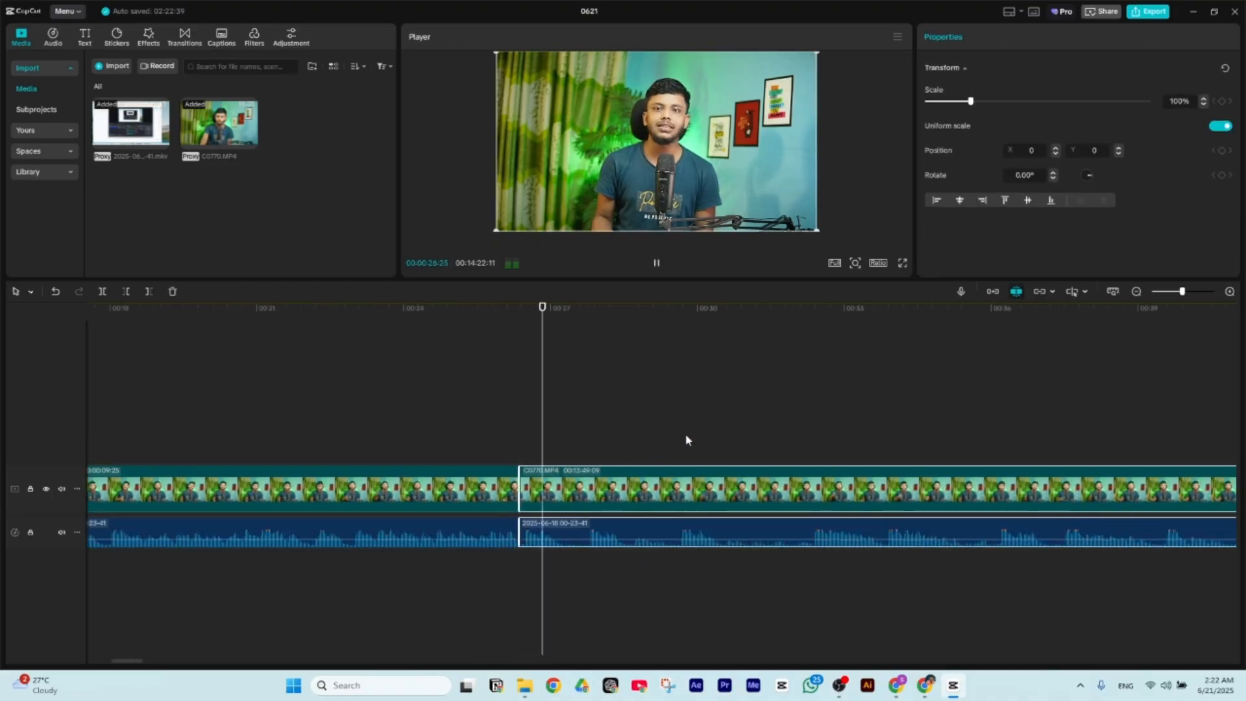
key("space")
left_click(1013, 406)
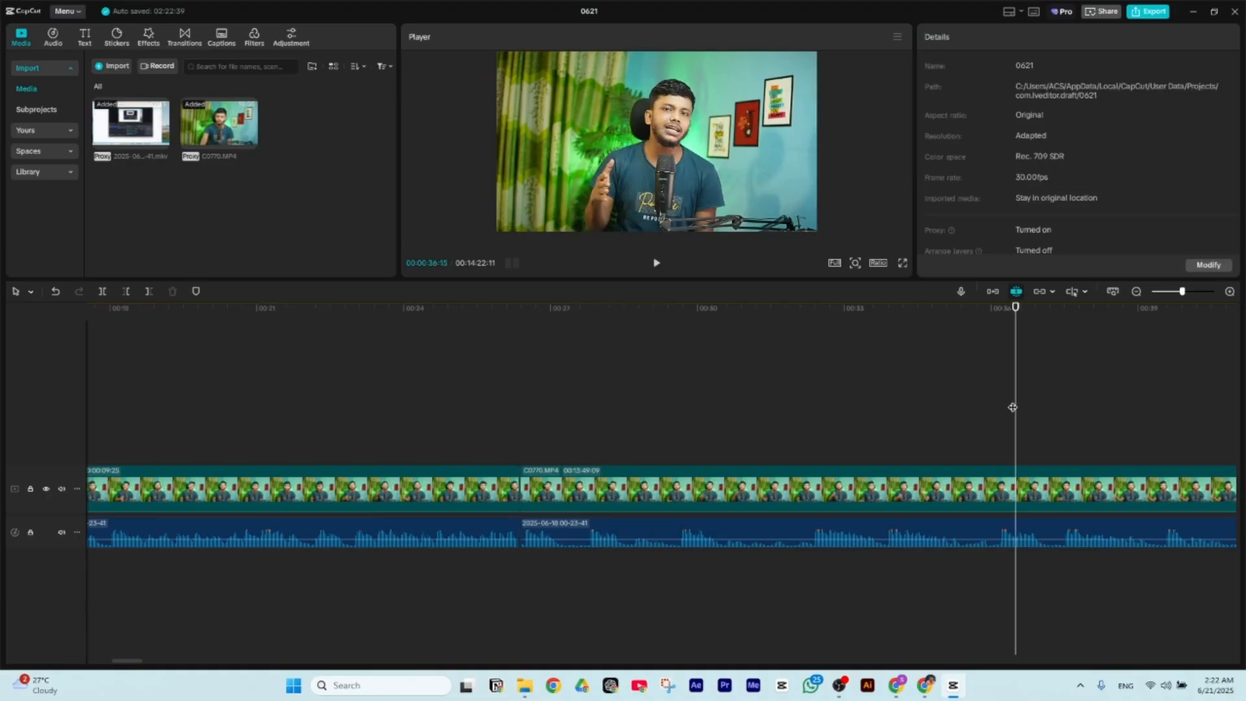
key("space")
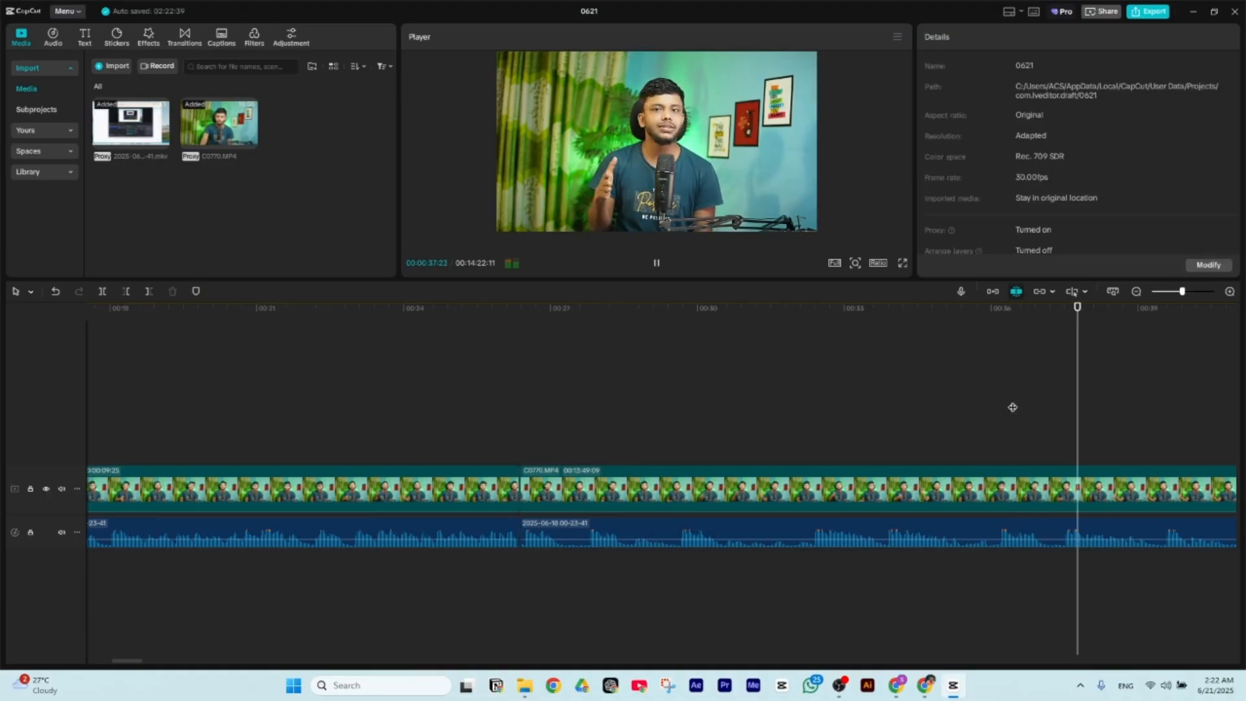
scroll(884, 418, "down", 4, "ctrl")
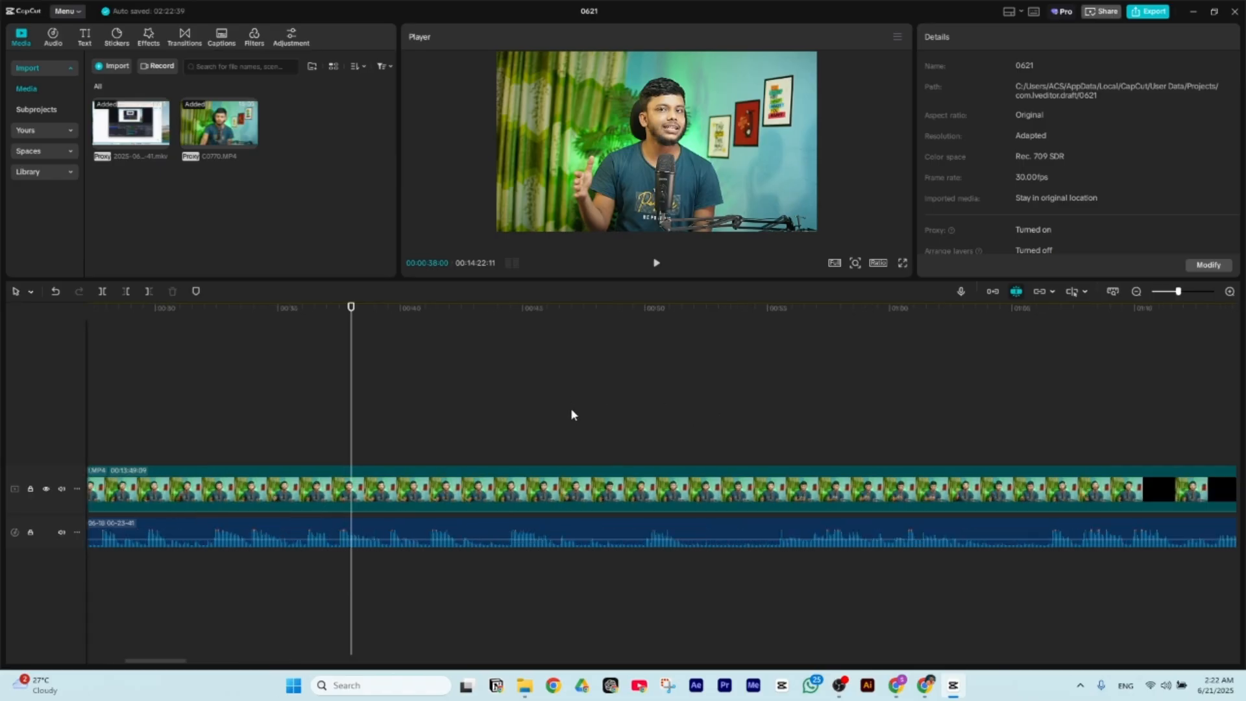
left_click(512, 413)
key("space")
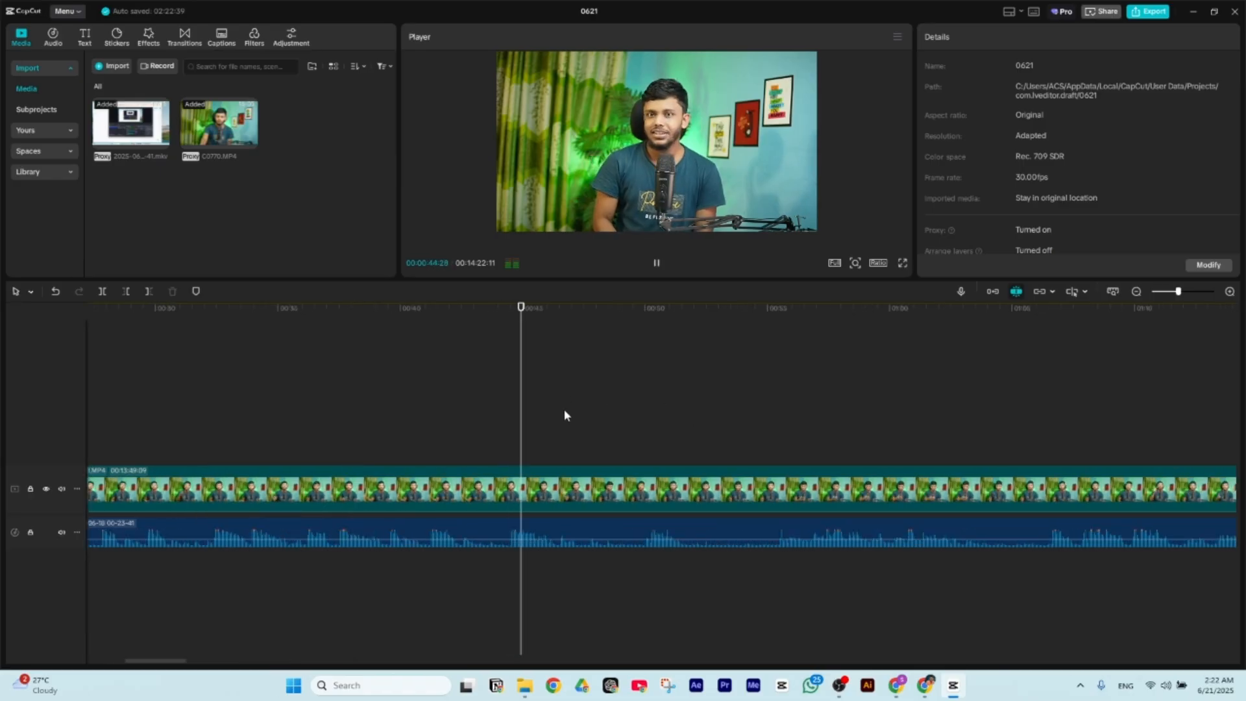
key("space")
left_click(508, 448)
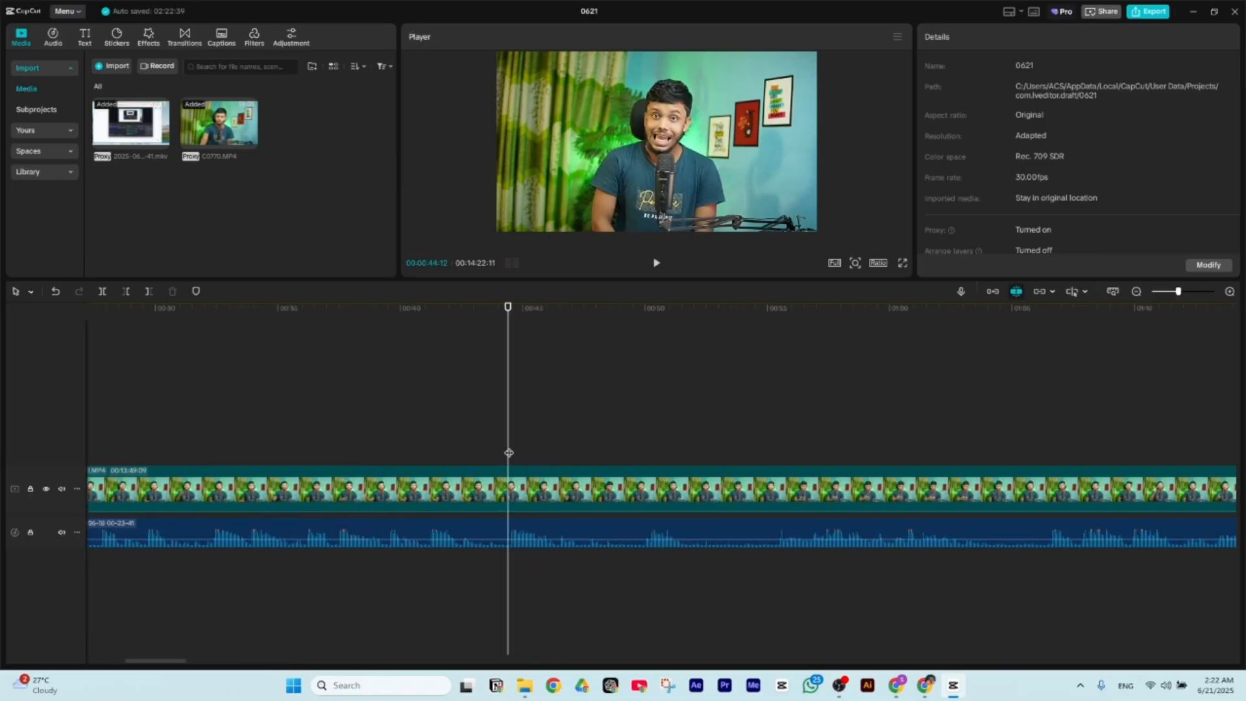
- Trim the start of the last video clip and its audio to 00:00:44:14
left_click(510, 489)
scroll(520, 584, "up", 6, "ctrl")
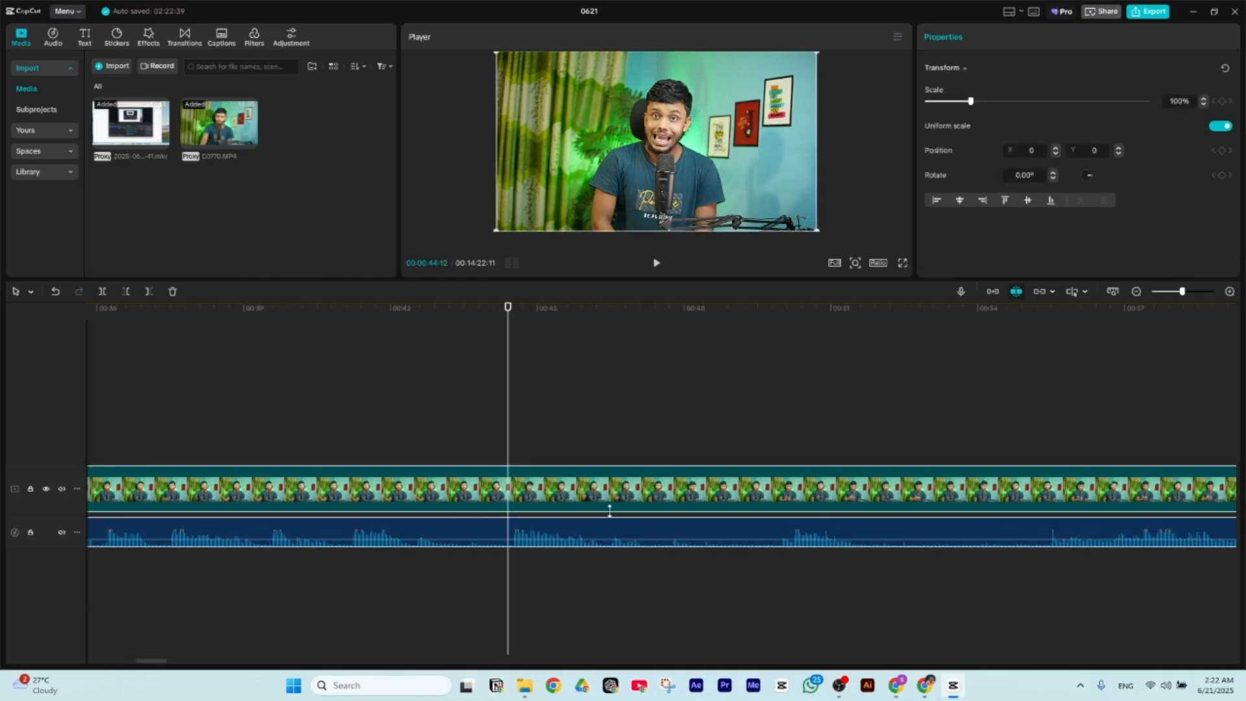
left_click(511, 454)
scroll(510, 452, "up", 2, "ctrl")
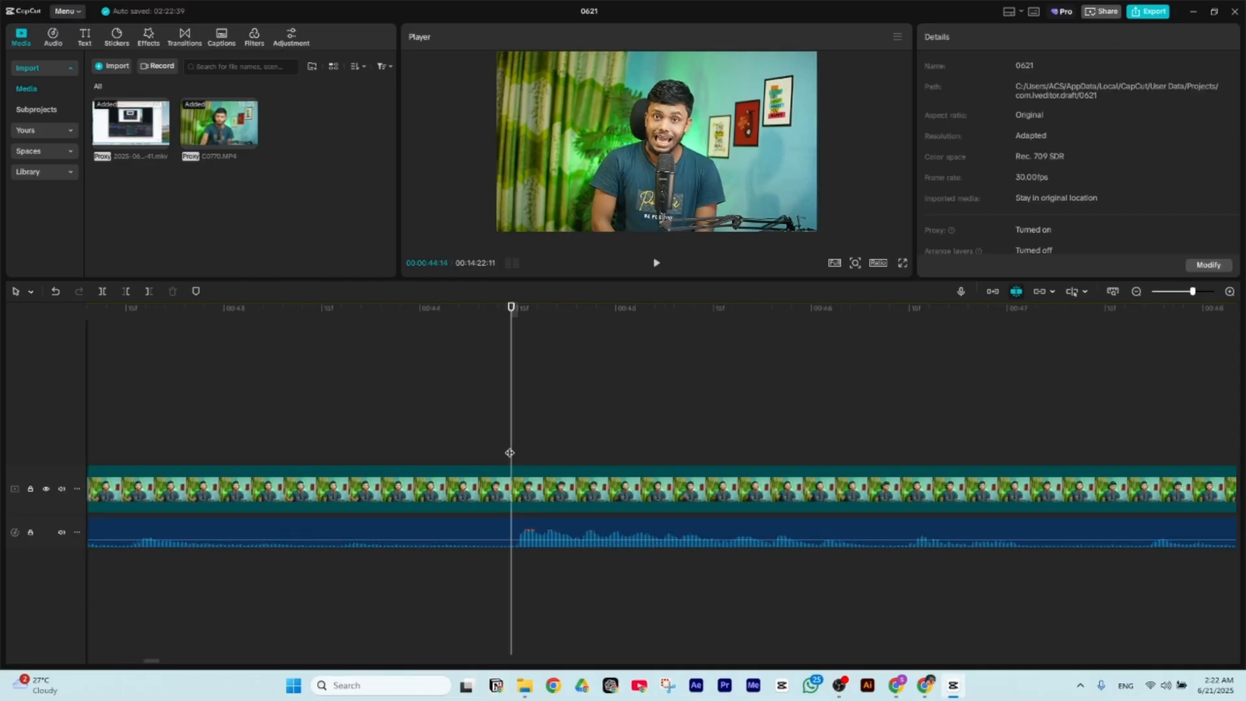
left_click_drag(658, 437, 591, 562)
key("q")
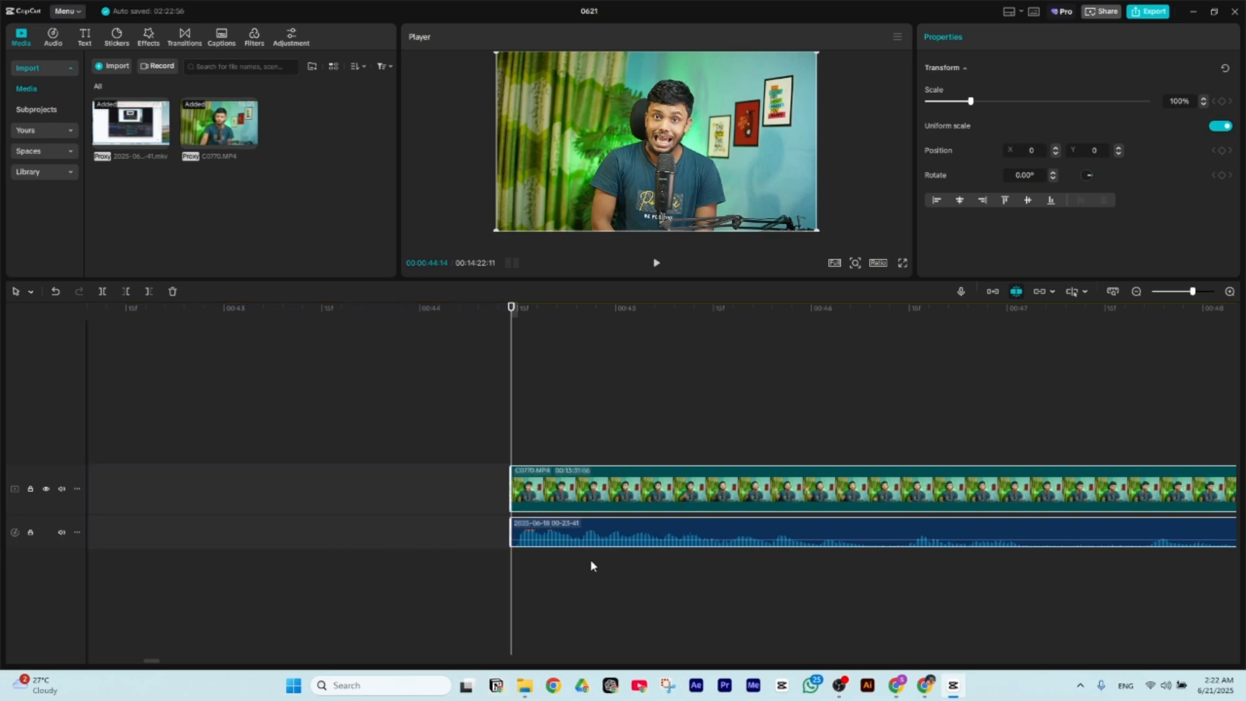
- Play the take from 00:00:44:14 and trim the end of its video and audio to 00:00:46:10
scroll(694, 419, "down", 2, "ctrl")
key("space")
scroll(695, 419, "up", 2, "ctrl")
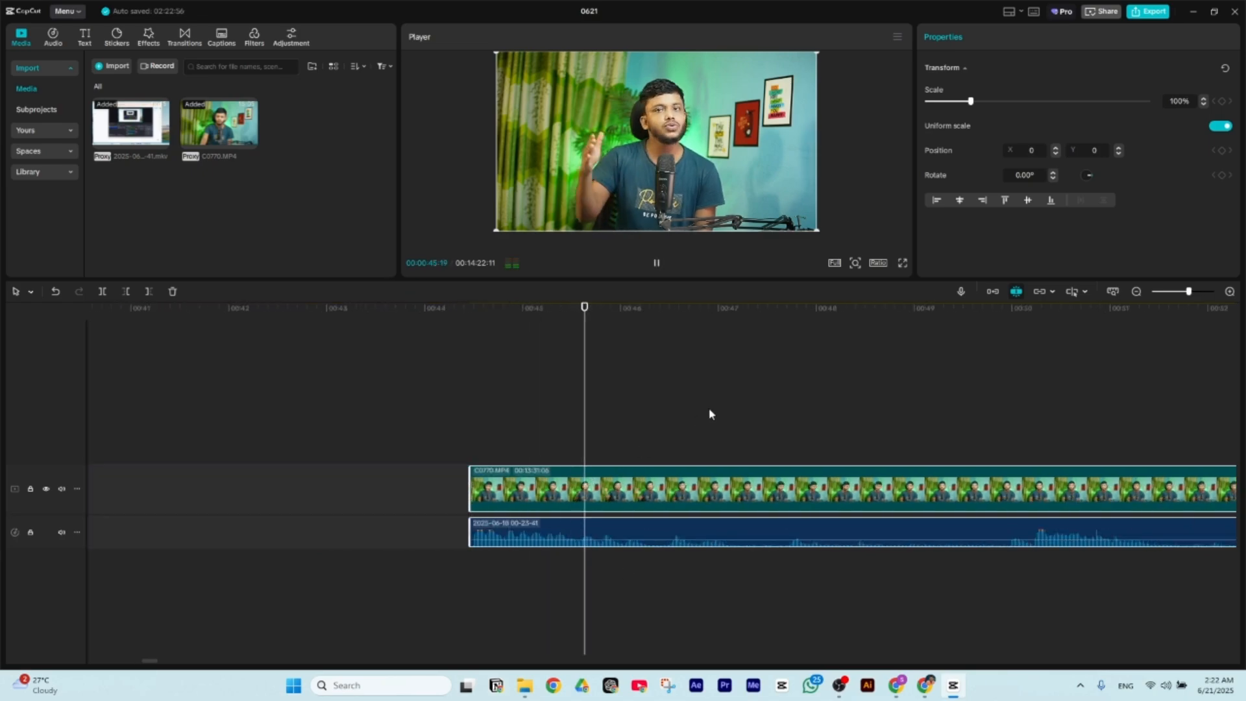
key("space")
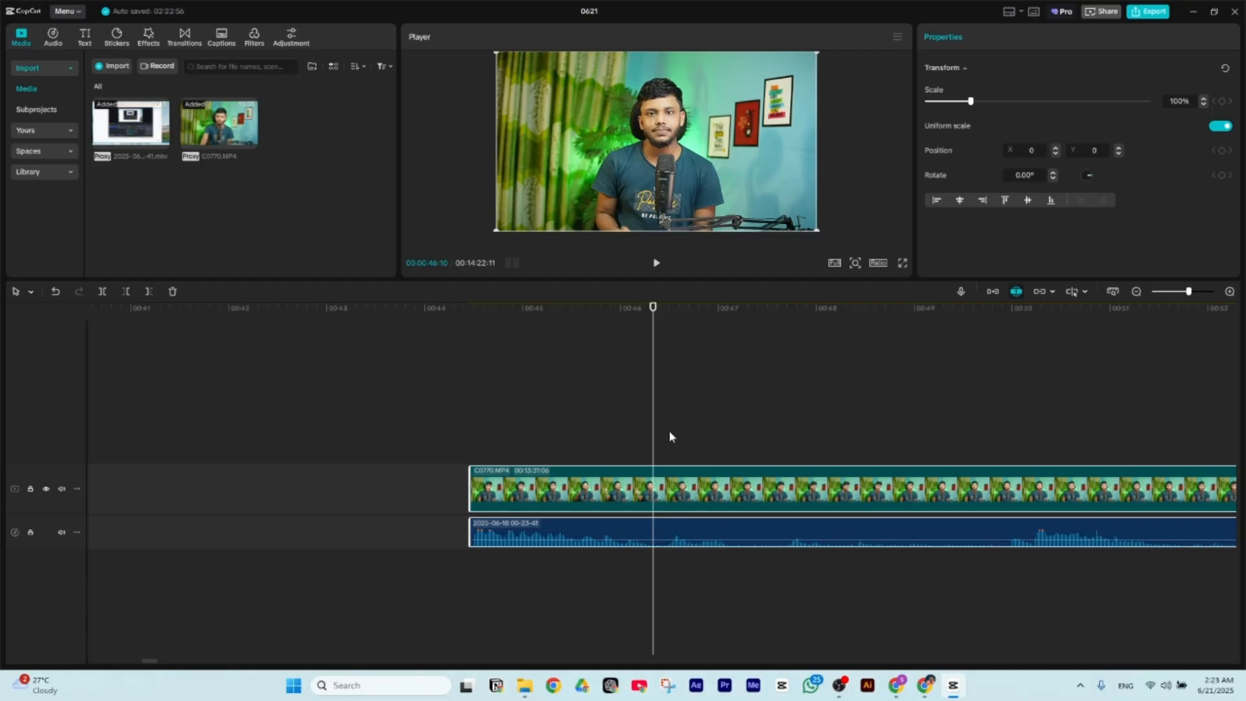
key("w")
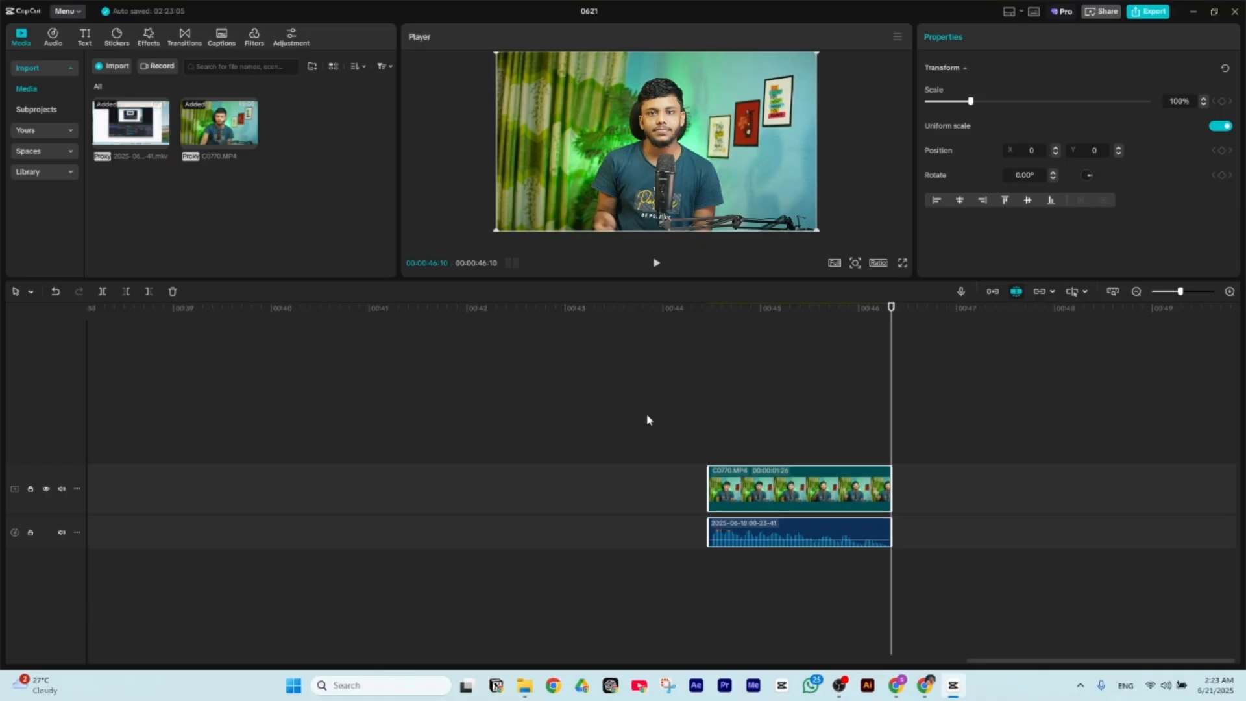
- Move the trimmed last video and audio clips against the preceding clips to close the gap
scroll(647, 419, "down", 5)
left_click_drag(888, 425, 609, 622)
left_click_drag(678, 492, 458, 493)
left_click(551, 406)
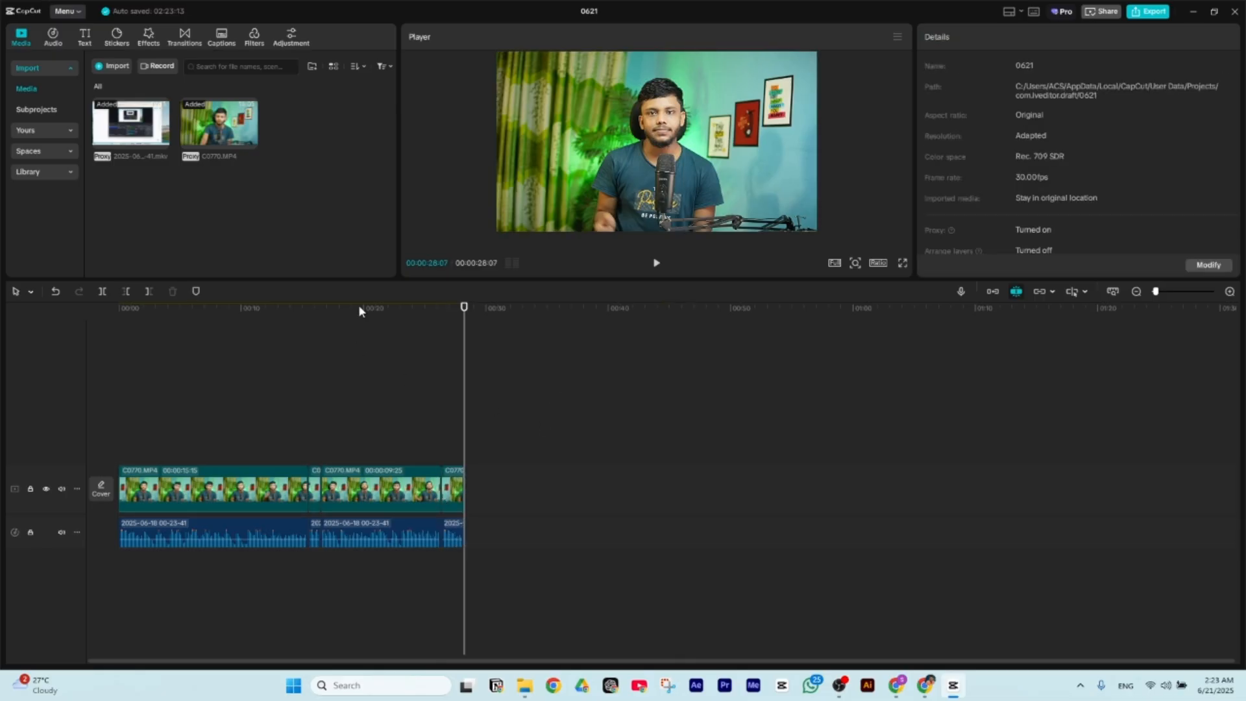
- Play the edited sequence from the beginning to about 19 seconds to check the cuts
left_click_drag(359, 307, 0, 352)
key("space")
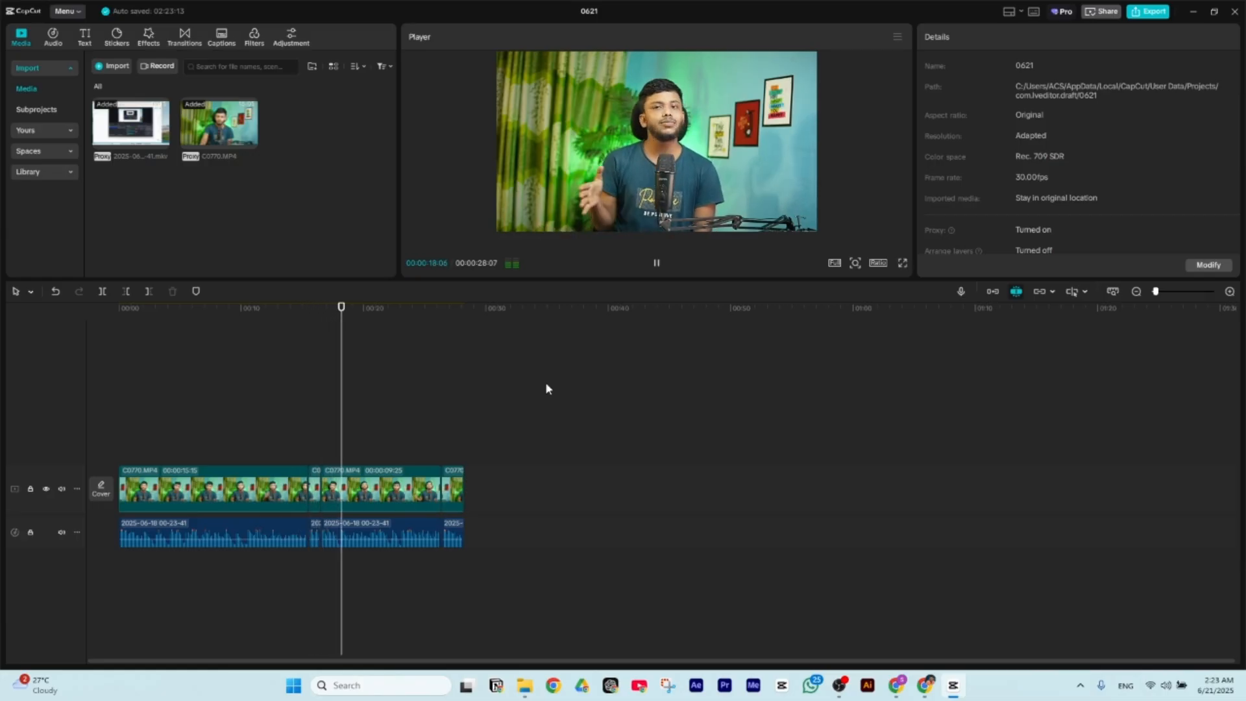
key("space")
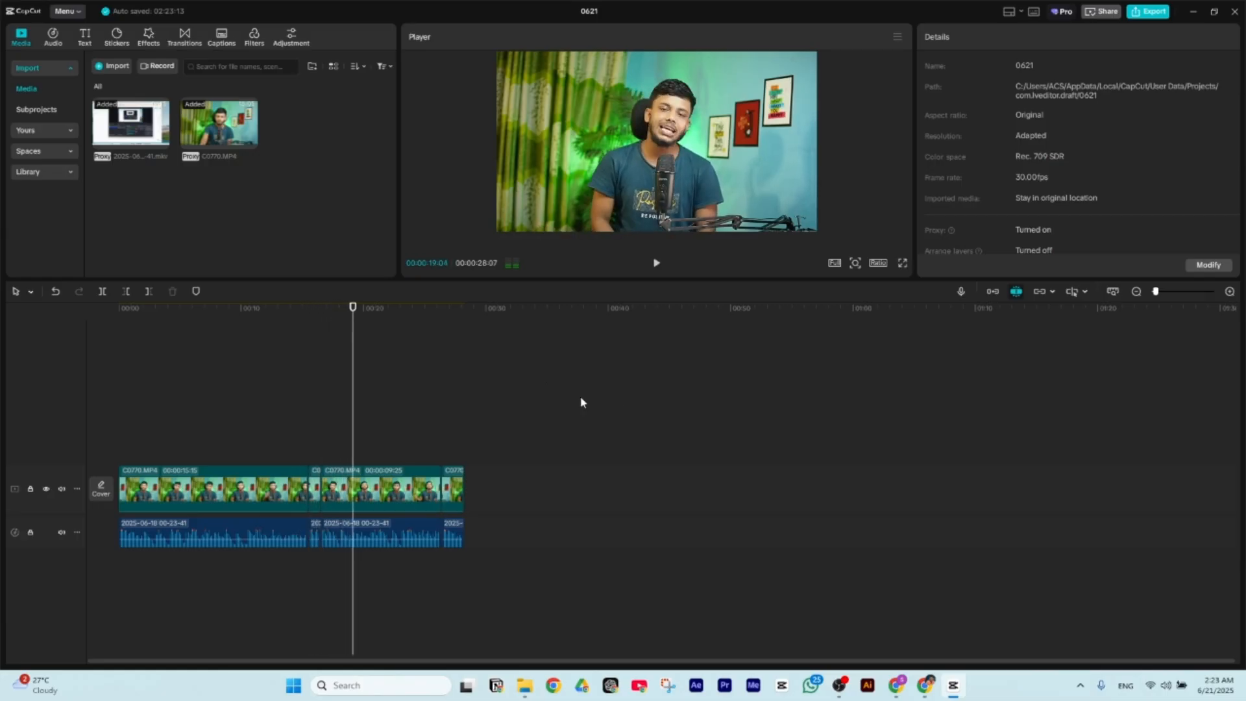
- Move the video and audio clips after the cut at 00:00:16:16 a few frames later to open a short gap
left_click(327, 401)
scroll(574, 422, "up", 5)
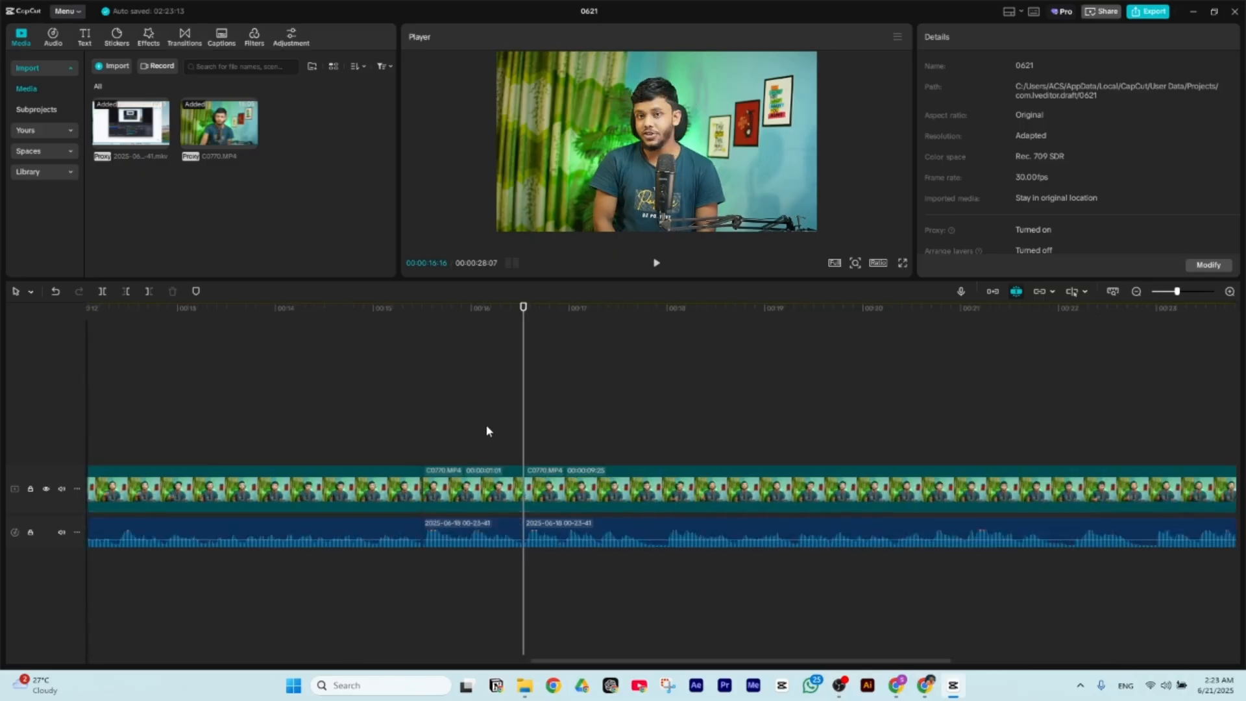
scroll(413, 442, "down", 4)
left_click_drag(927, 446, 711, 546)
left_click_drag(636, 497, 606, 479)
scroll(691, 416, "up", 3)
scroll(692, 421, "up", 4)
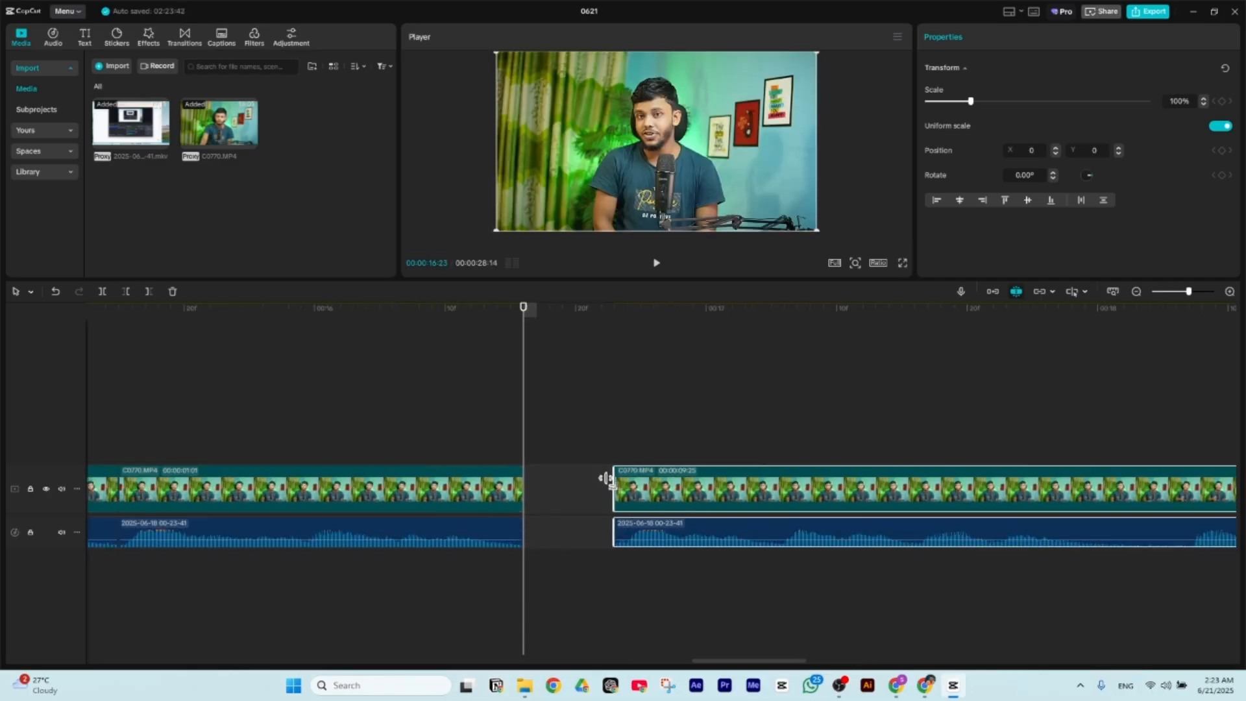
- Extend the start of the third video clip and its audio to a duration of 00:00:09:29
left_click(604, 433)
left_click(642, 539)
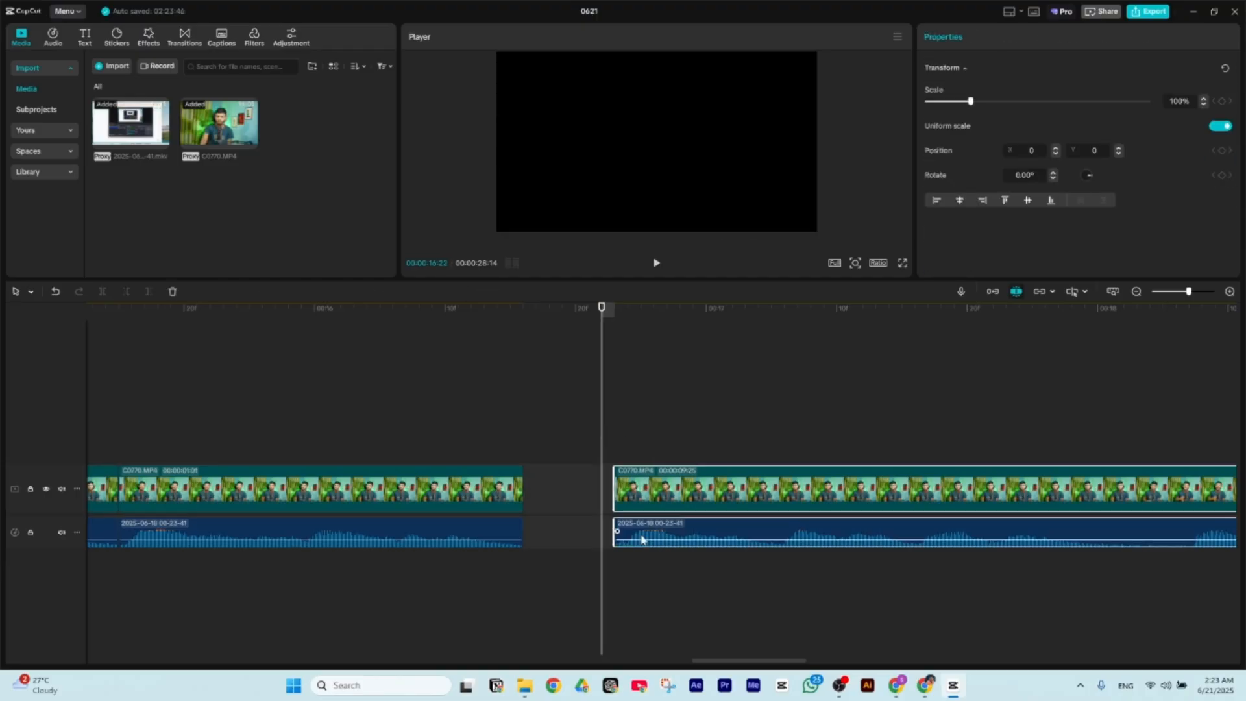
left_click_drag(618, 493, 588, 491)
scroll(594, 434, "up", 1)
left_click(595, 434)
key("space")
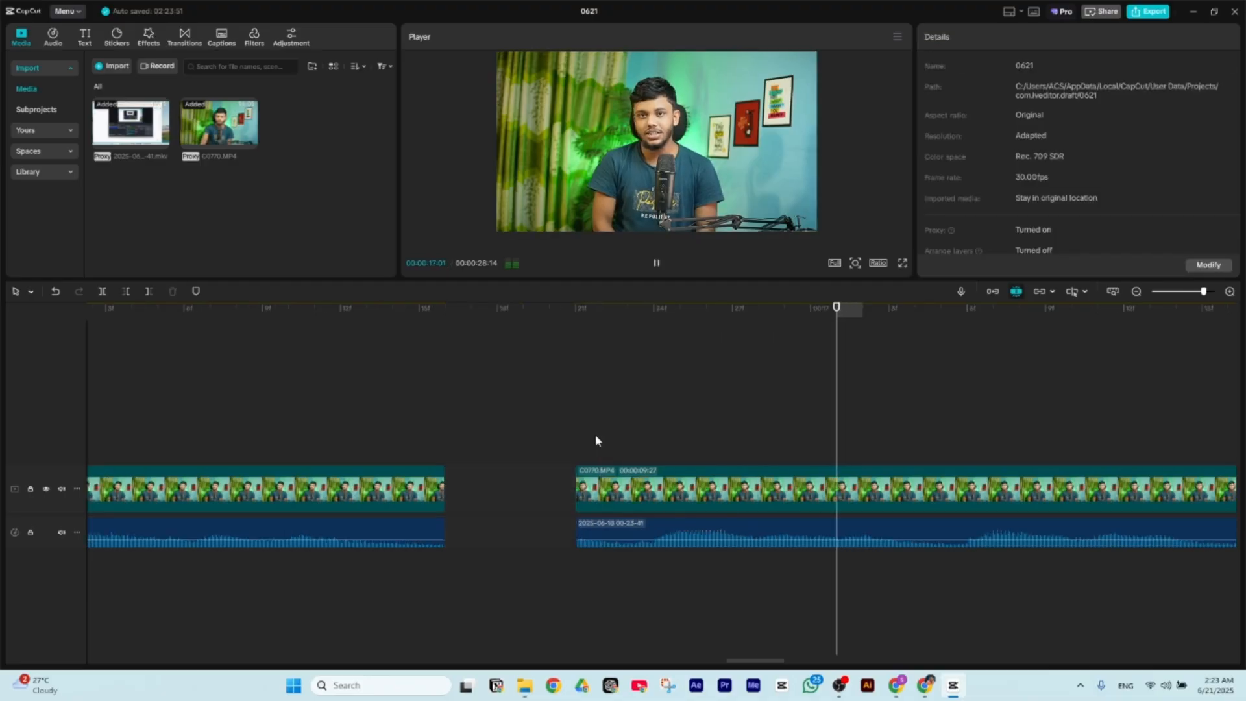
key("space")
left_click(641, 510)
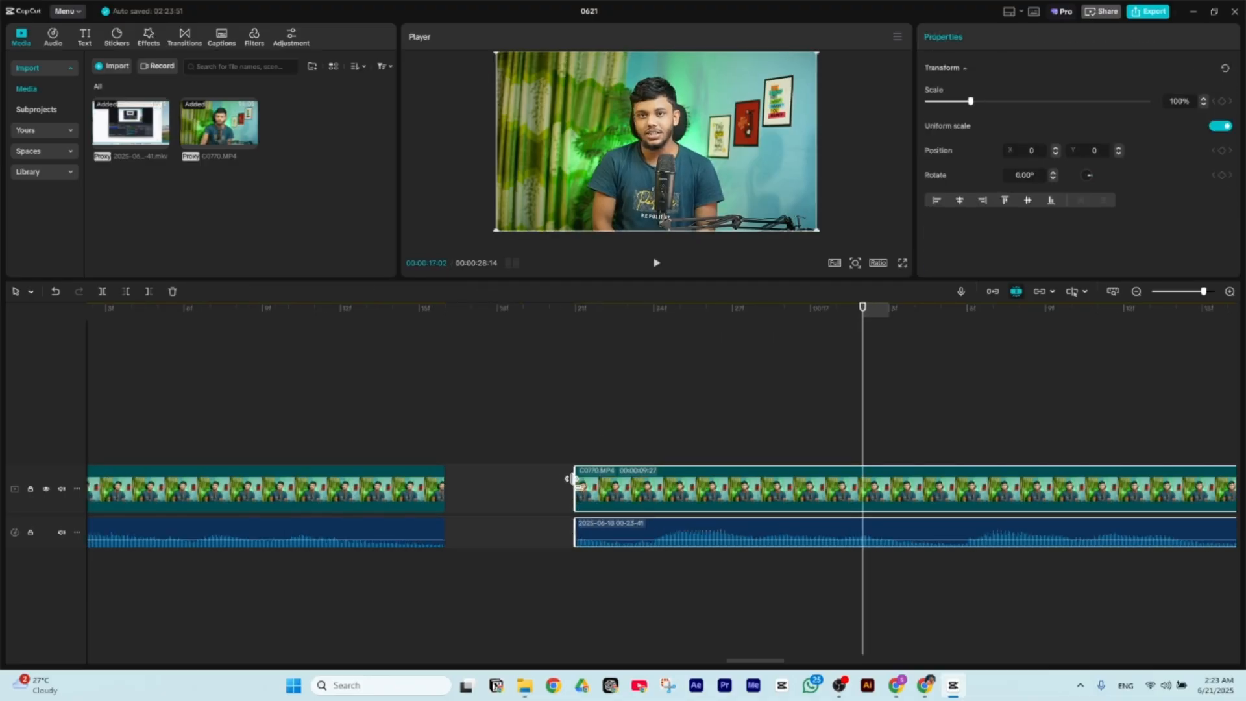
left_click_drag(573, 479, 513, 488)
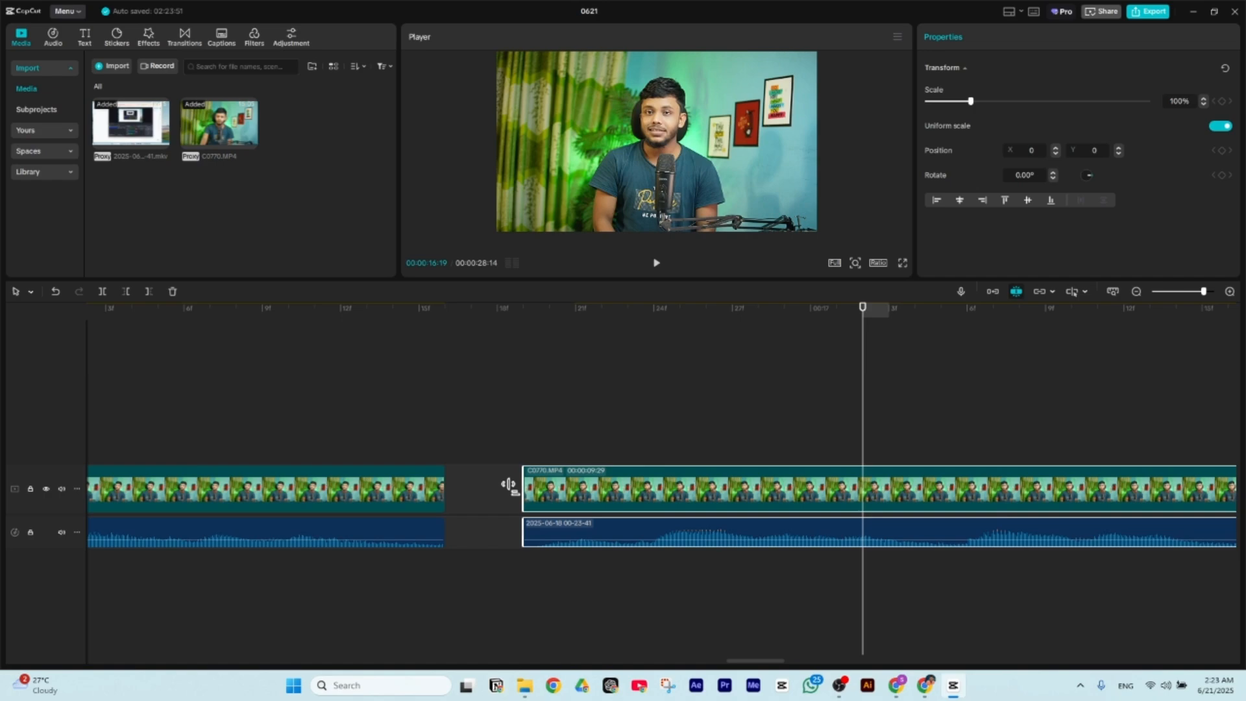
- Move the extended third video and audio clips back against the second clips to close the gap
left_click(681, 405)
left_click(645, 526)
left_click_drag(654, 488, 573, 486)
scroll(467, 426, "down", 4)
scroll(469, 426, "down", 5)
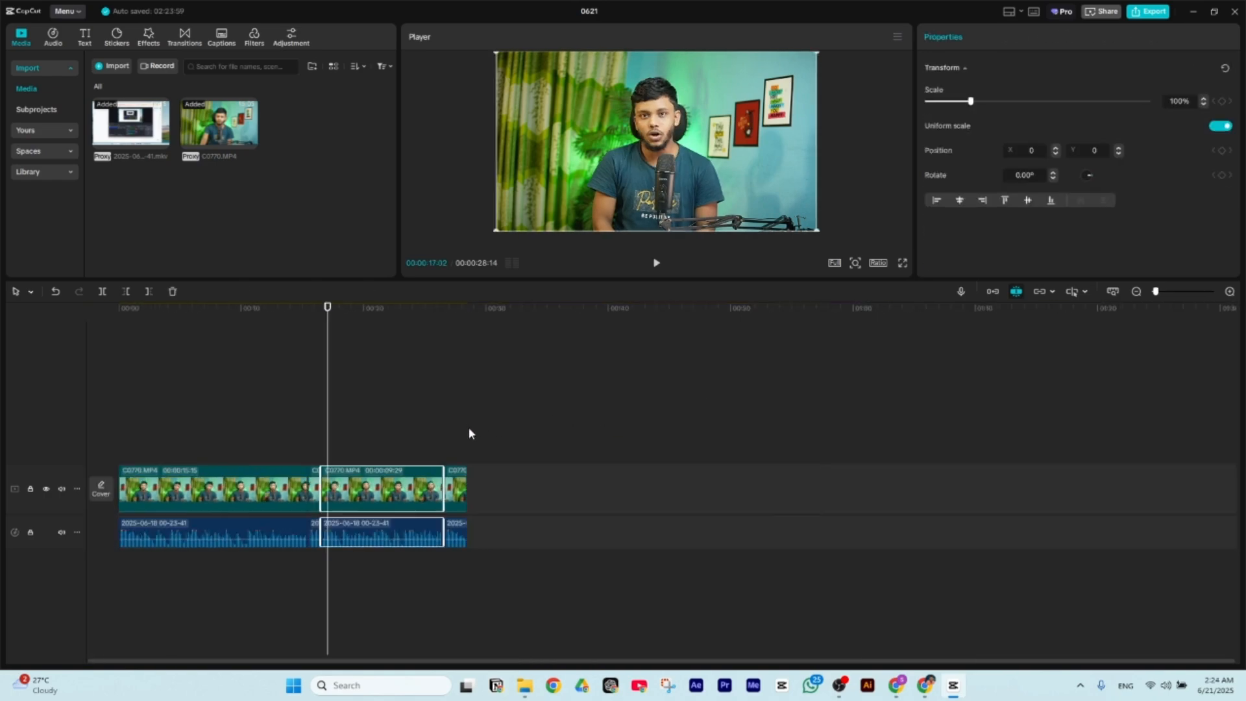
- Move the final video and audio clips against the end of the third clips to close the remaining gap
scroll(469, 428, "up", 4)
left_click(1141, 449)
scroll(1141, 449, "up", 4)
scroll(974, 468, "up", 2)
left_click_drag(1019, 410, 764, 569)
left_click_drag(678, 492, 641, 493)
left_click(555, 415)
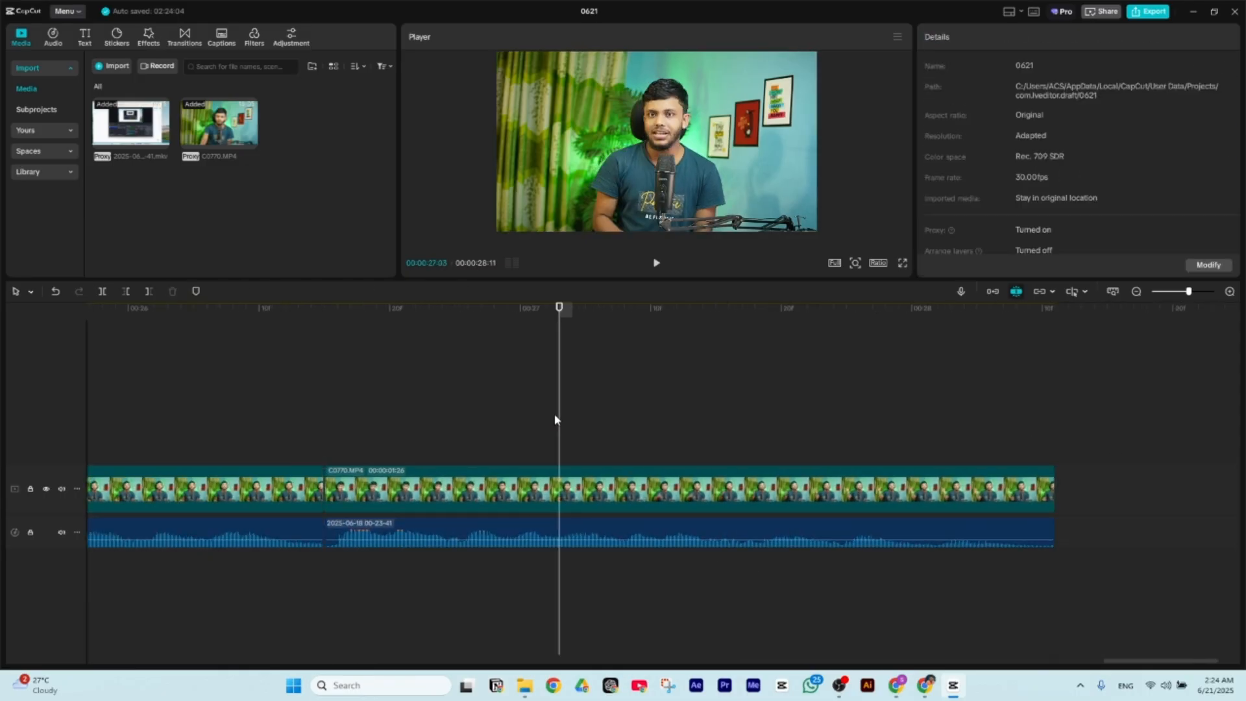
- Play the sequence across the second and third clip cuts up to 00:00:17:13 to check the transitions
scroll(552, 416, "down", 5)
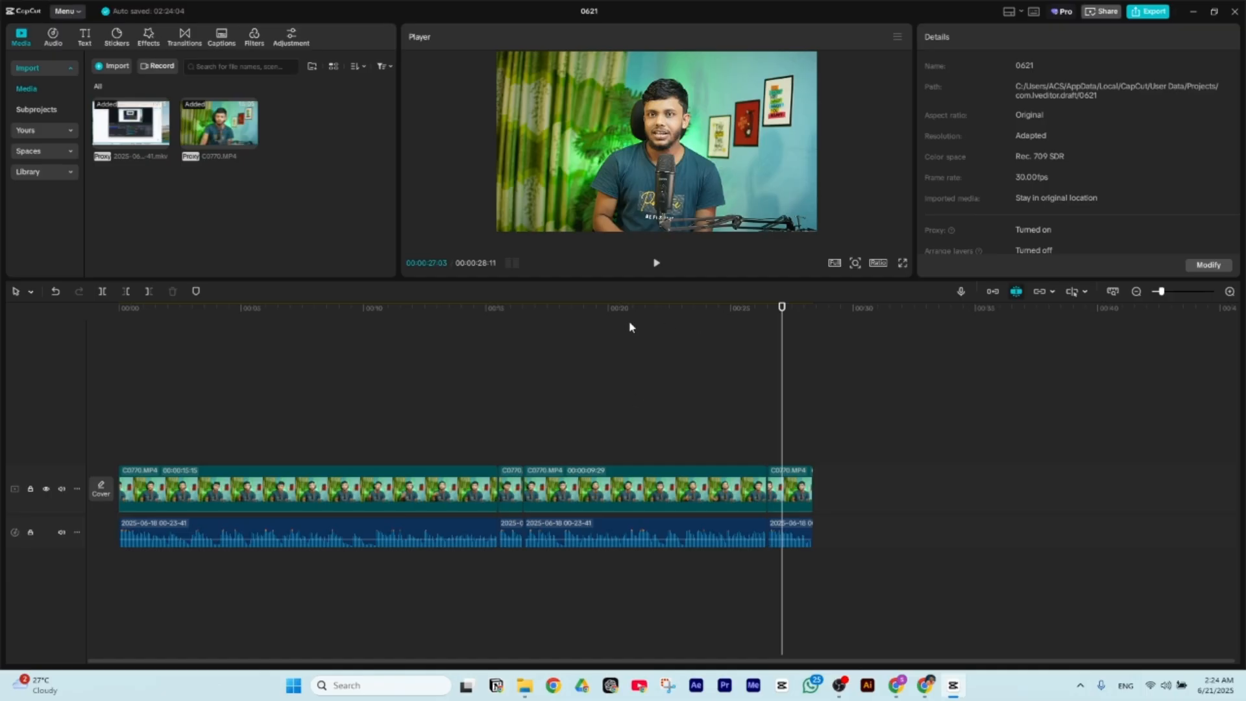
left_click(379, 333)
key("space")
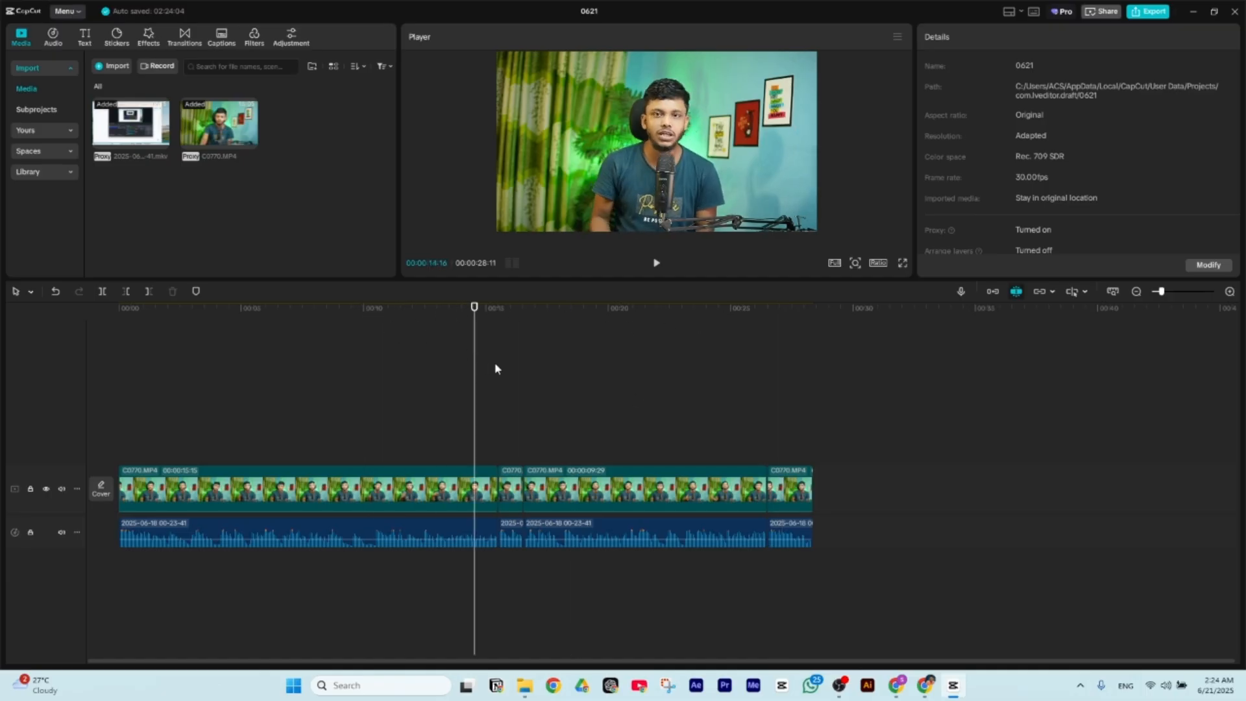
scroll(717, 410, "up", 2)
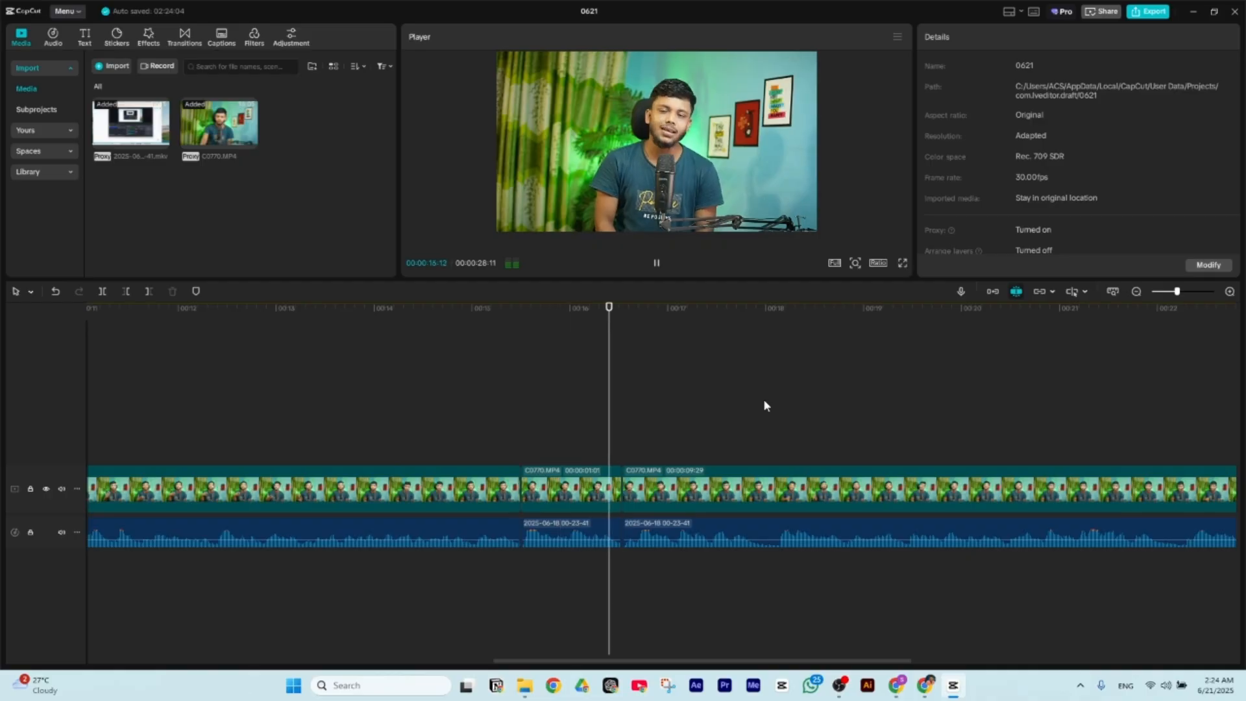
key("space")
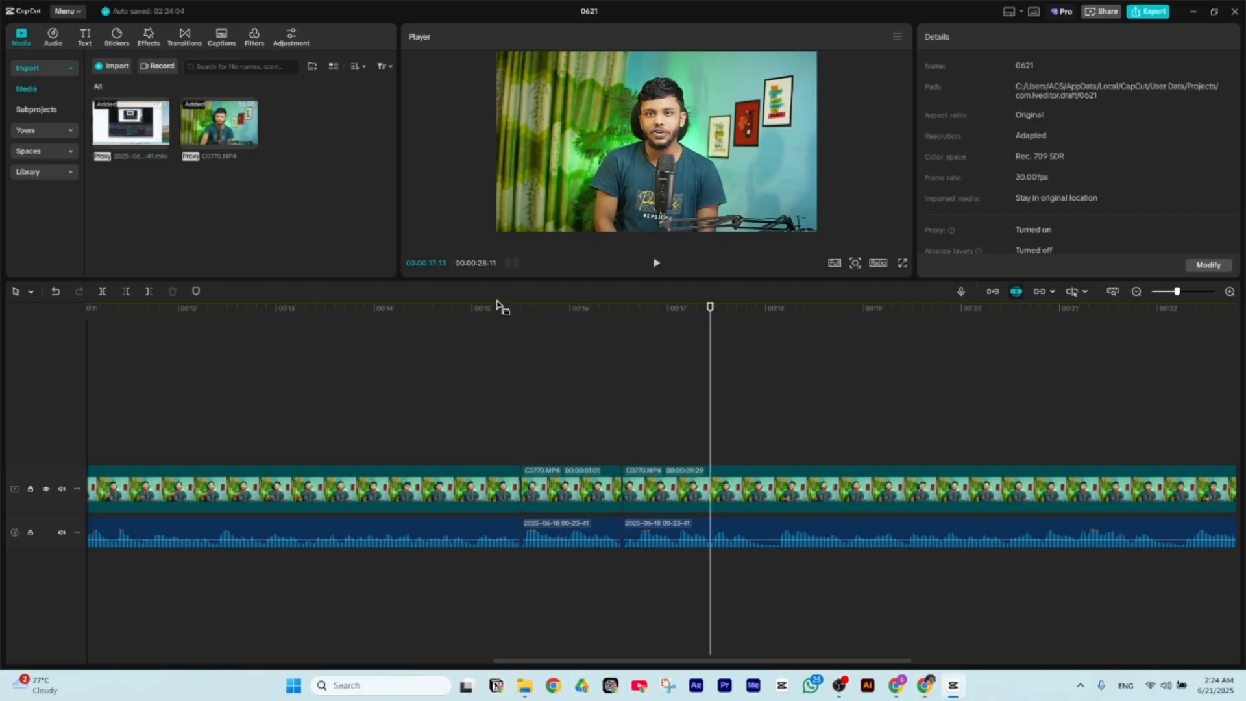
- Replay the sequence from just before the second clip through to the end to review all remaining cuts
left_click_drag(518, 310, 507, 366)
left_click_drag(526, 366, 485, 391)
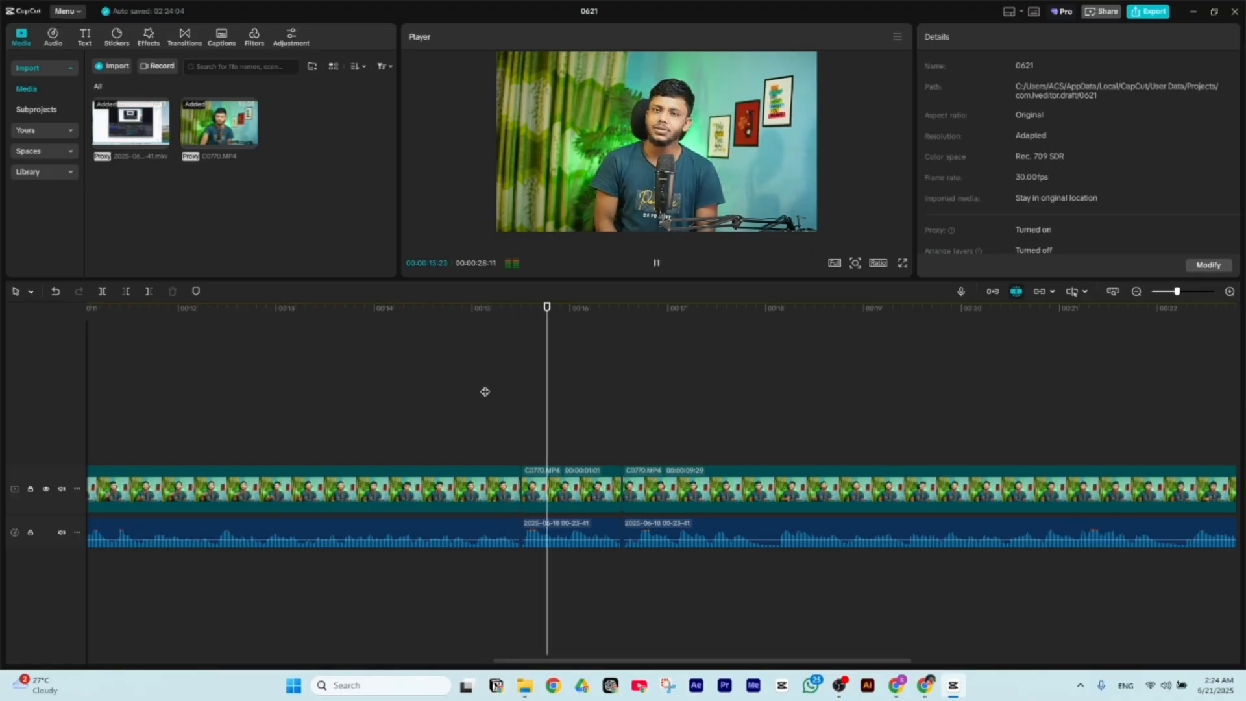
key("space")
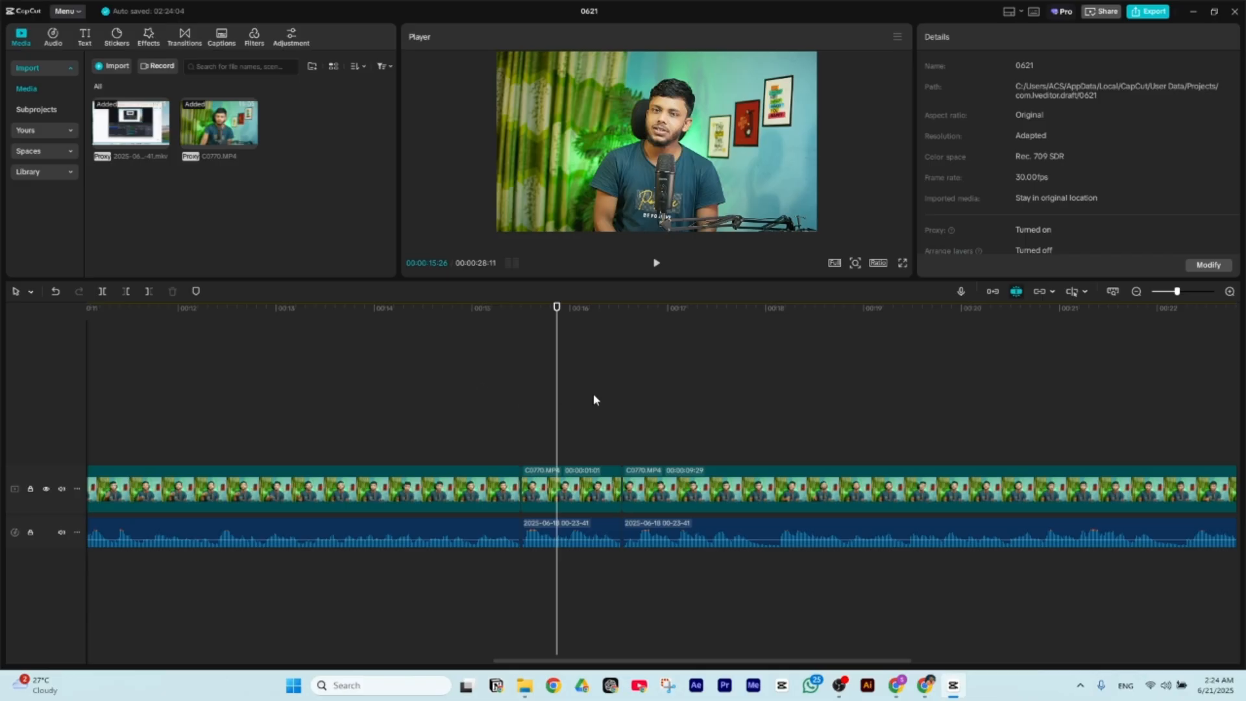
key("space")
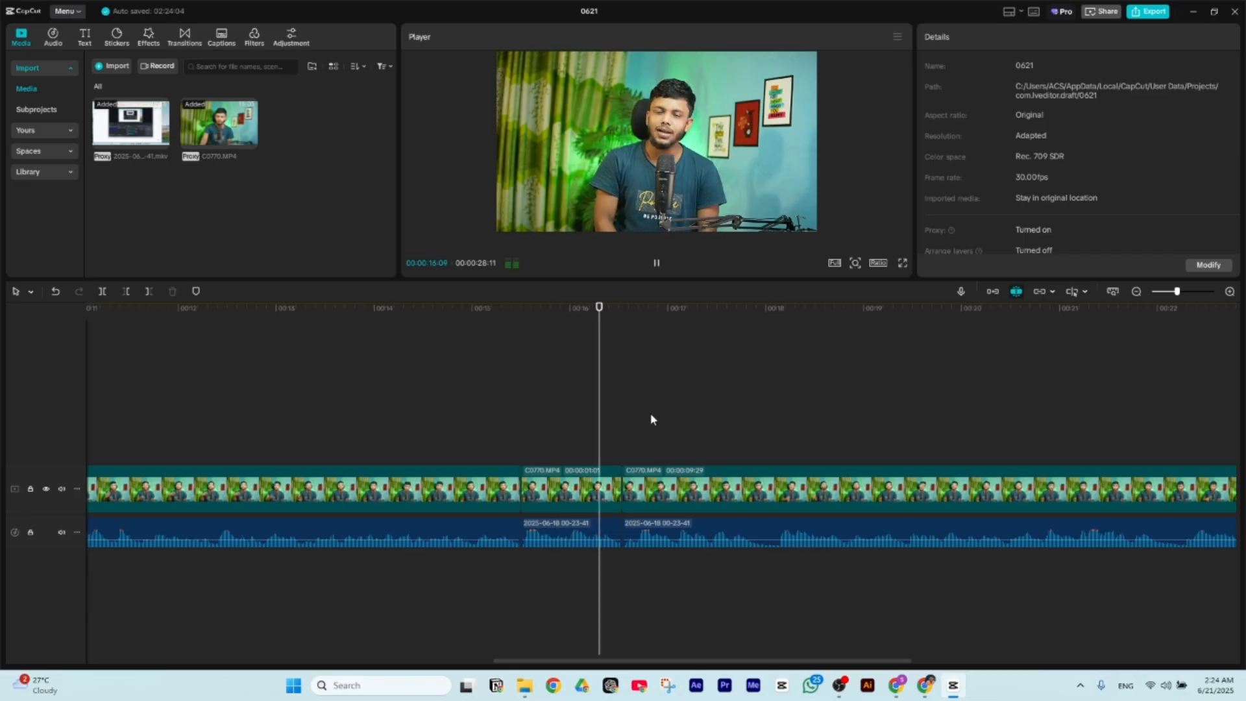
scroll(624, 420, "down", 5)
scroll(636, 412, "up", 3)
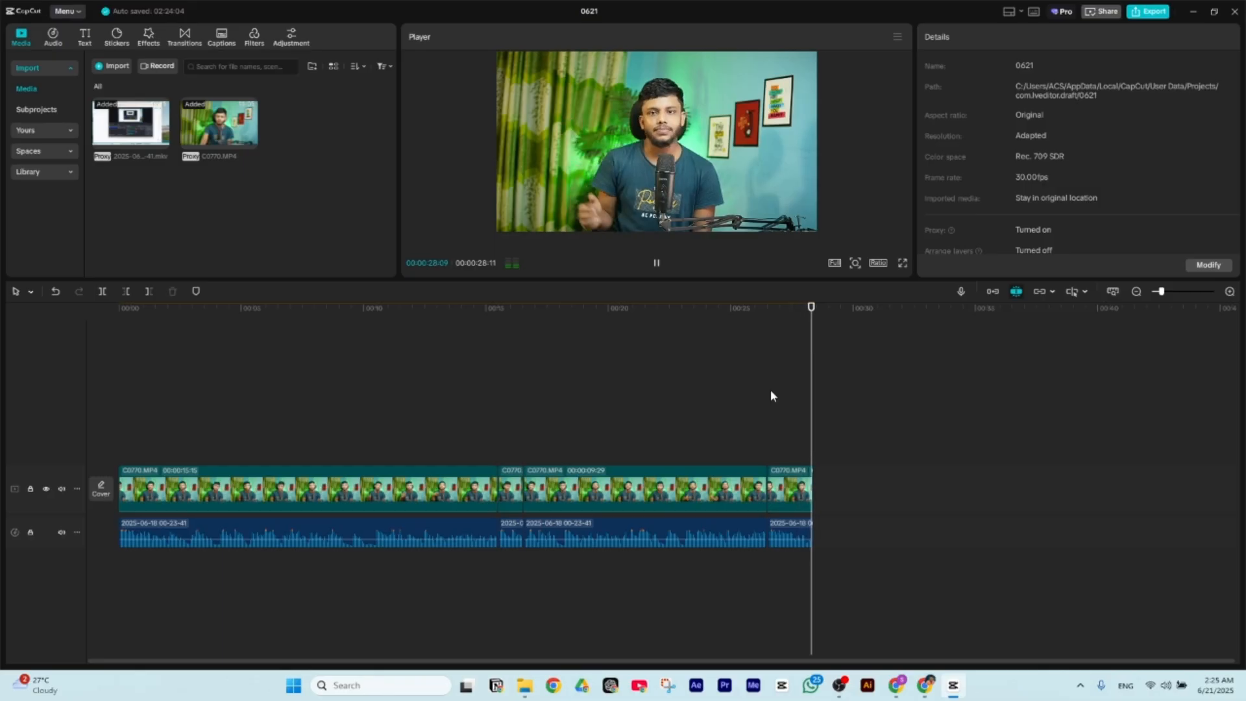
key("space")
- Scrub back through the edited clips to 00:00:13:19
left_click(766, 310)
left_click_drag(765, 318, 551, 345)
scroll(343, 369, "down", 2)
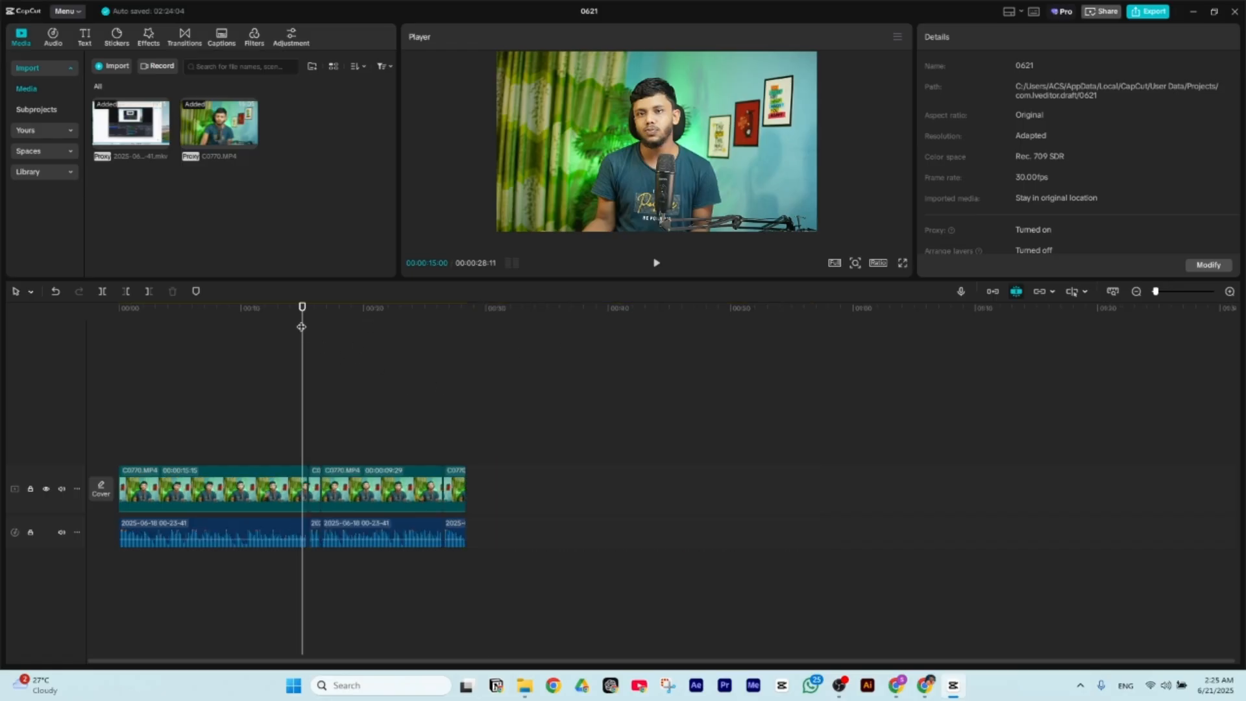
left_click_drag(302, 327, 286, 385)
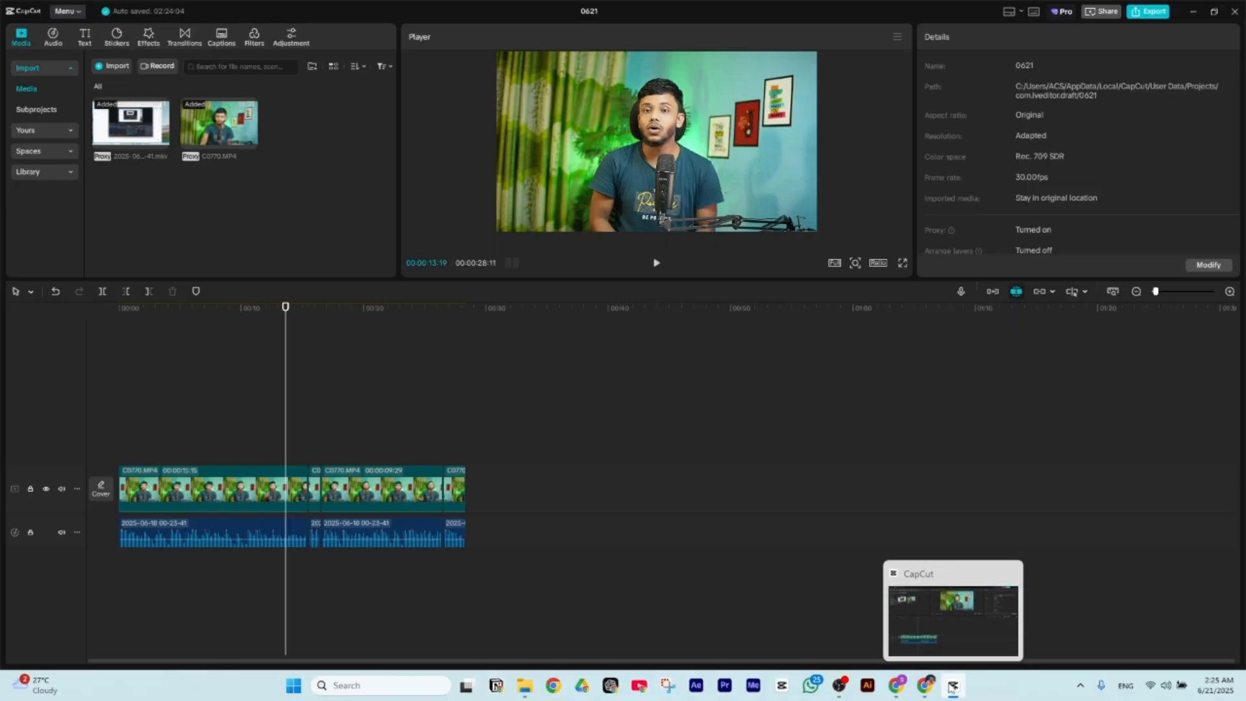
- Switch to the Miro board in Chrome and view the workflow around the Cut and Color Correction stages
left_click(925, 685)
scroll(445, 173, "up", 2)
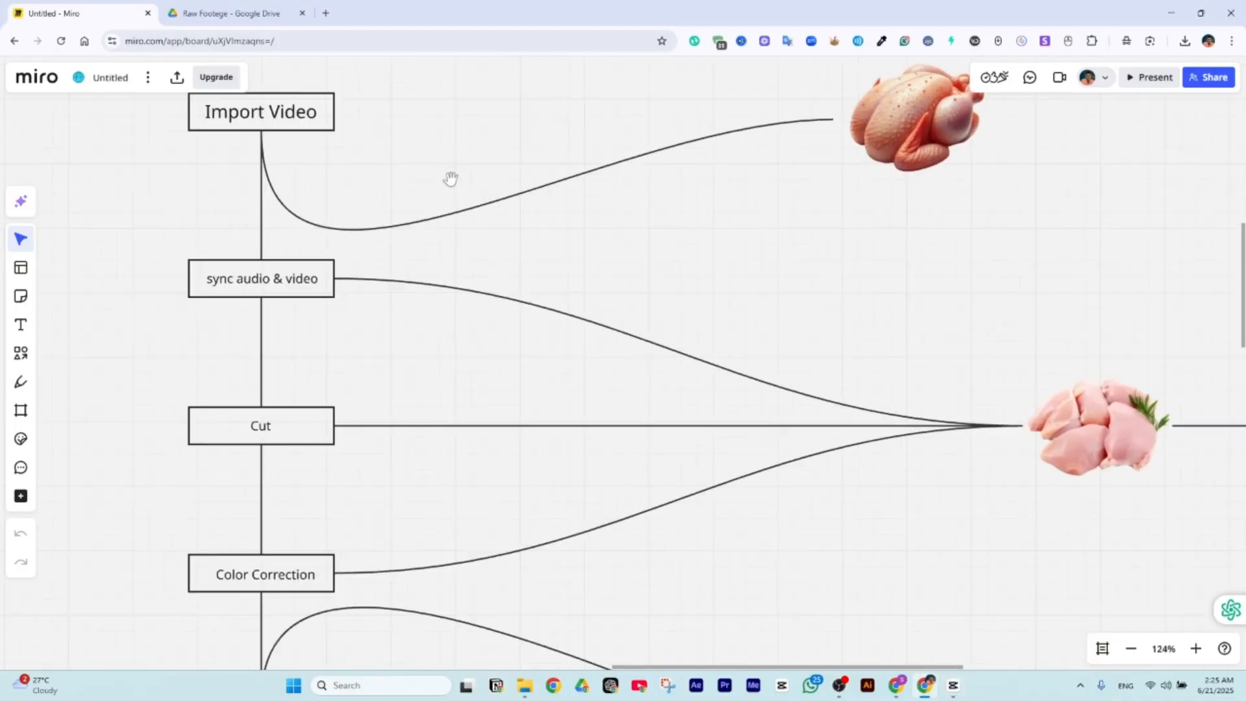
- Examine the Color Correction stage on the Miro board, return to CapCut and move the playhead to 00:00:09:08
scroll(449, 176, "down", 2)
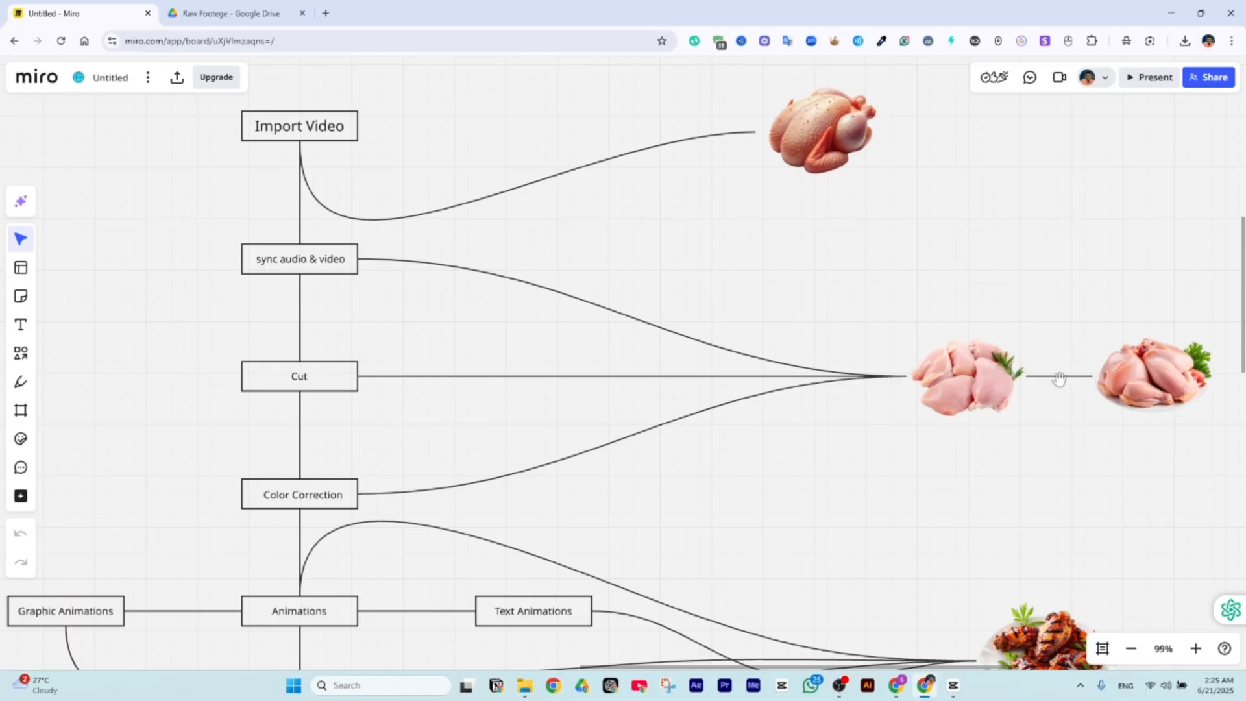
left_click(280, 483)
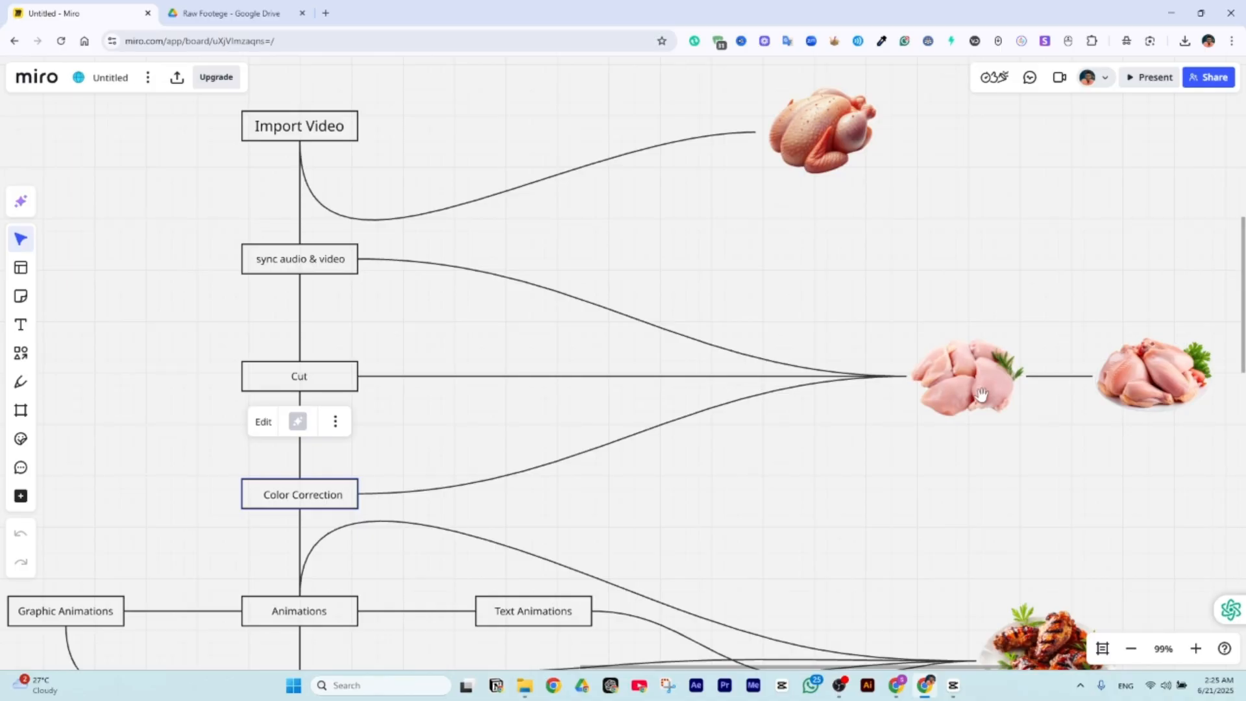
left_click(954, 686)
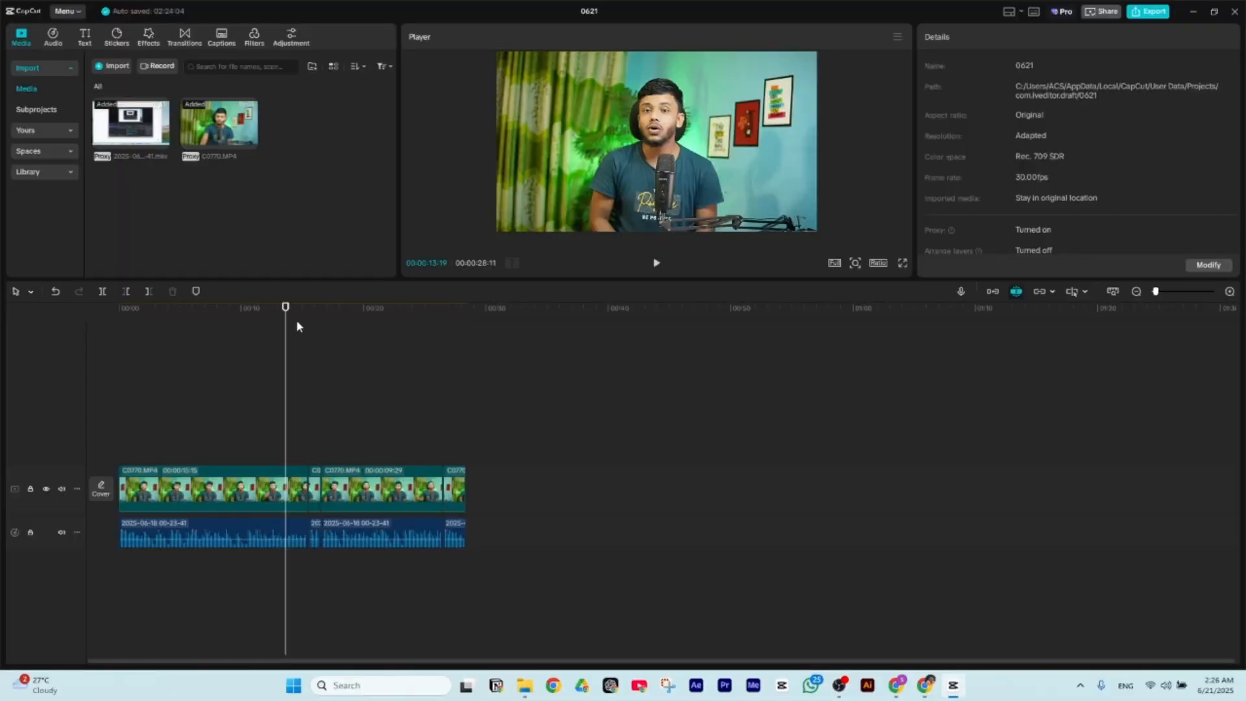
left_click_drag(289, 324, 233, 353)
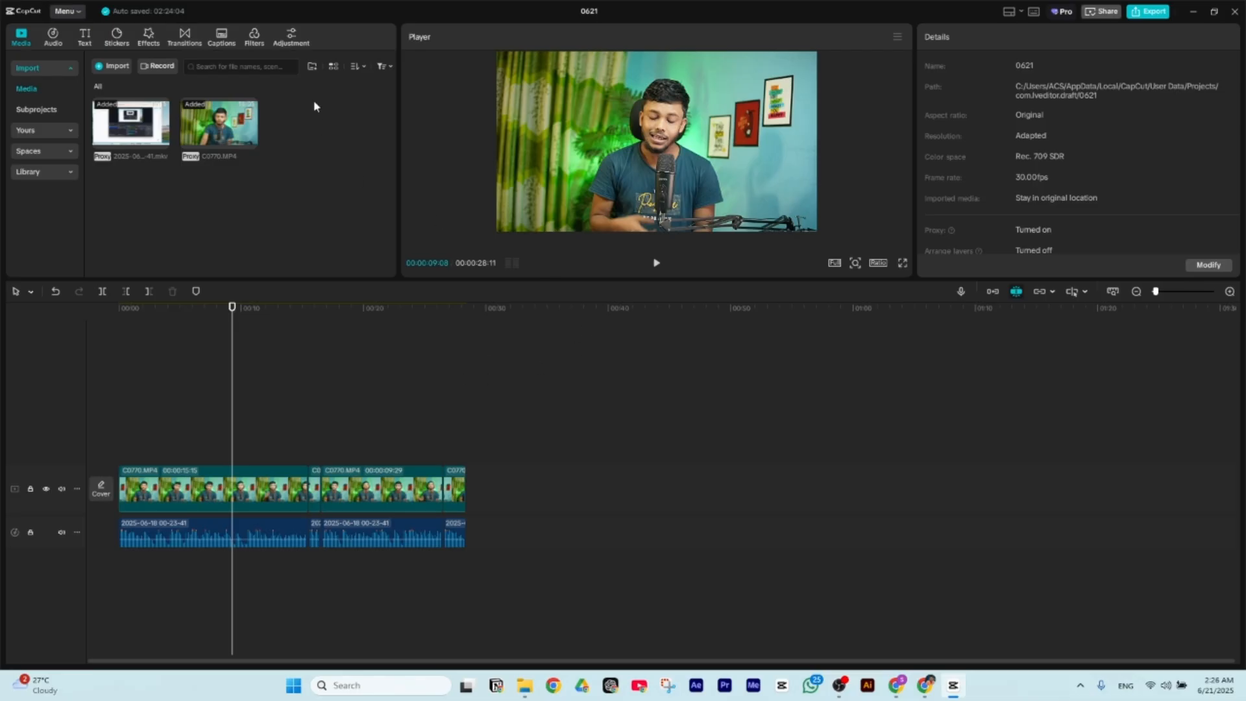
- Add a custom adjustment layer above the video at the playhead and delete the duplicate adjustment layer
left_click(291, 37)
mouse_move(133, 112)
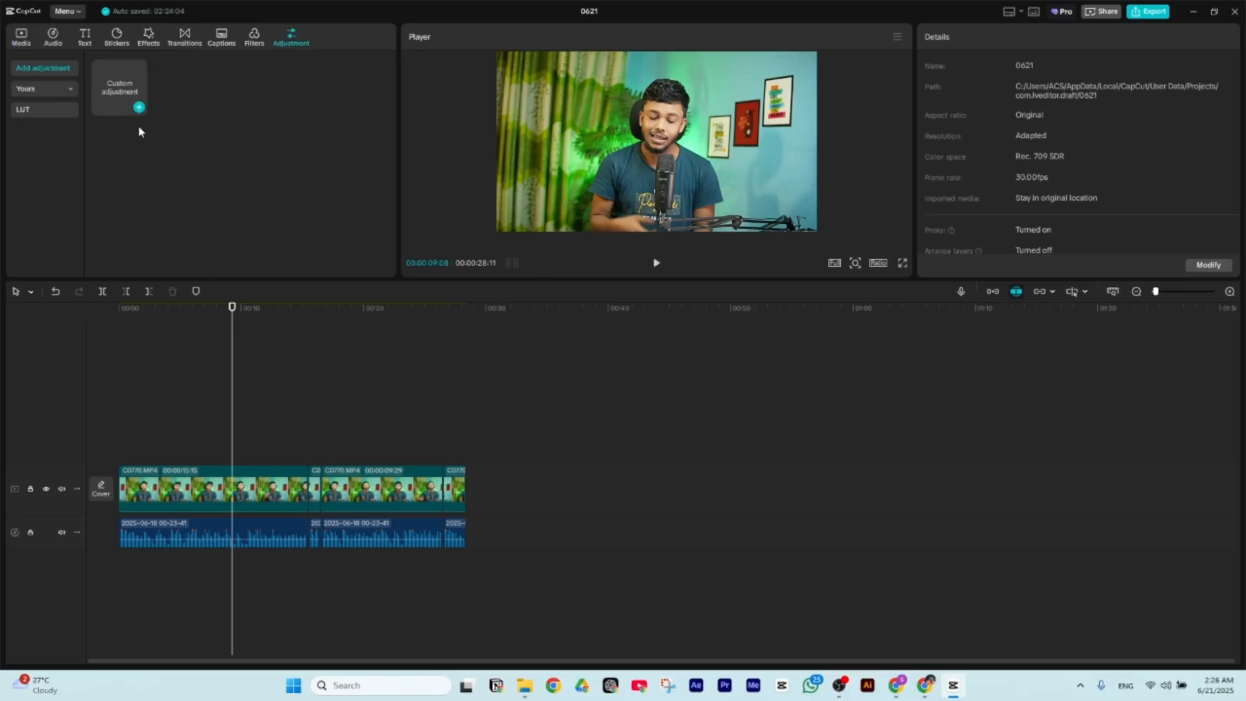
double_click(139, 107)
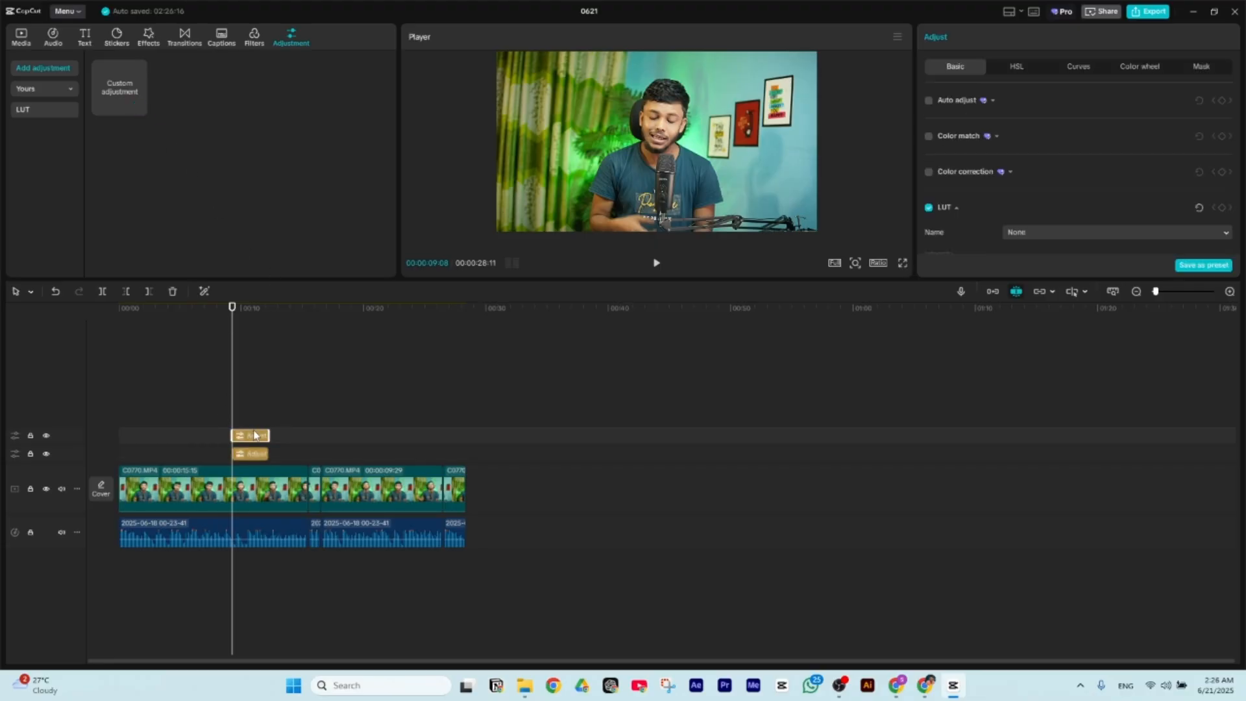
key("Delete")
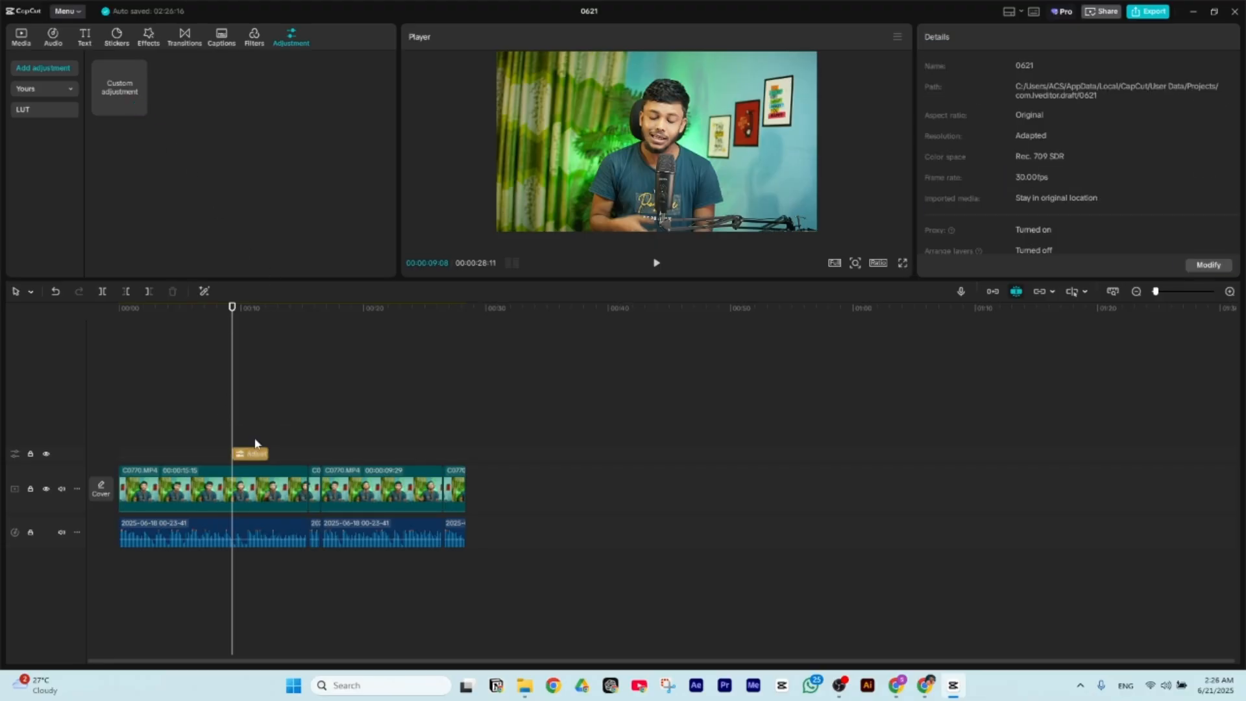
- Stretch the adjustment layer over the whole edited sequence and move the playhead to 00:00:12:14
left_click_drag(259, 457, 464, 453)
left_click(344, 381)
left_click(272, 321)
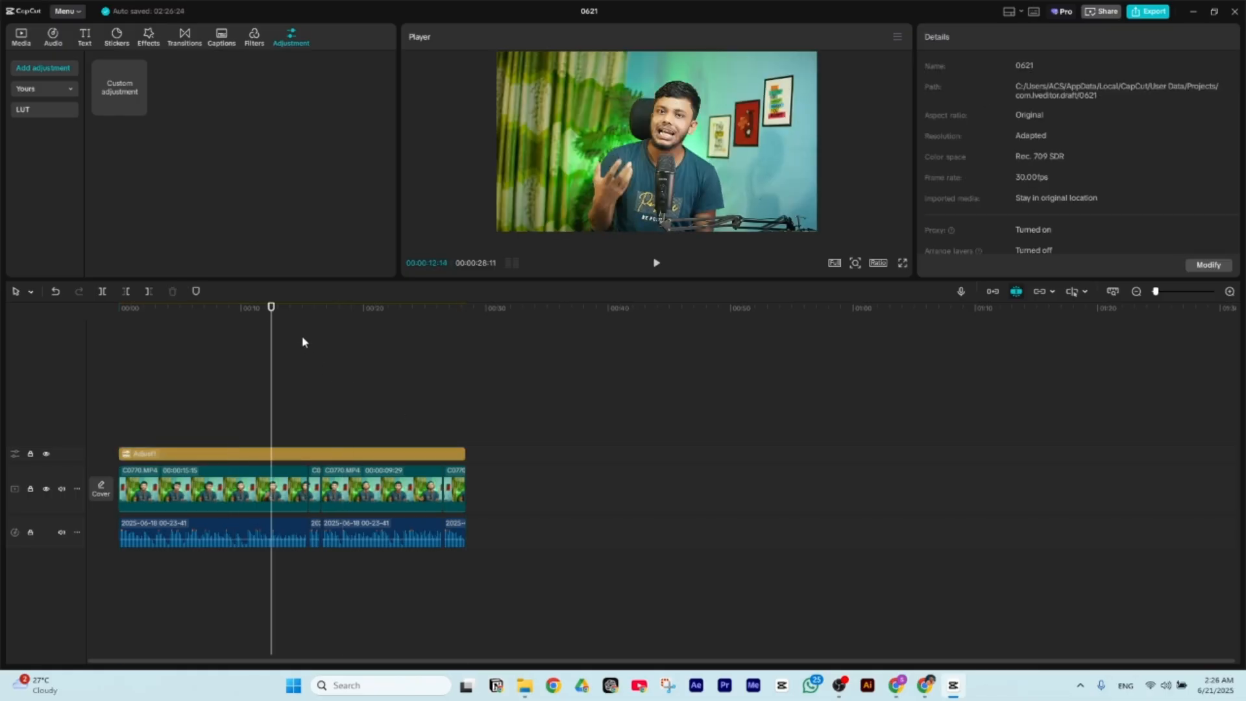
- Enlarge the preview area and set the adjustment layer's Exposure to -3
left_click(292, 455)
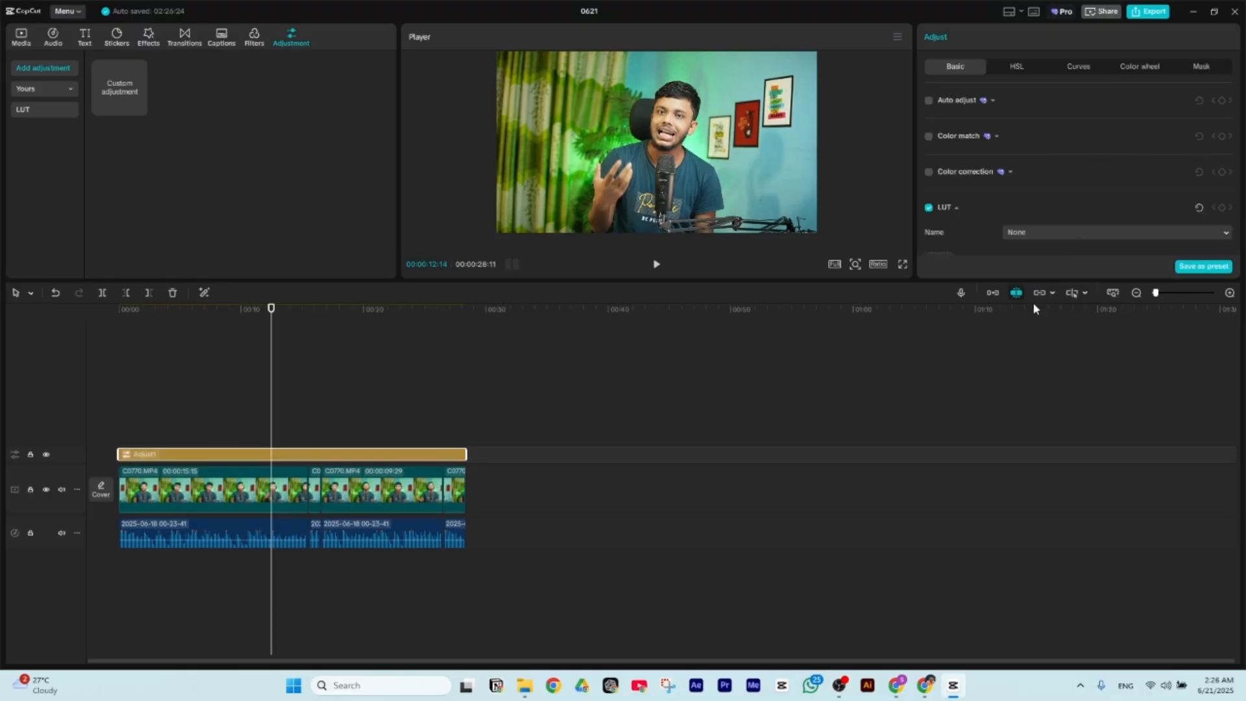
left_click_drag(1037, 282, 1038, 423)
scroll(1059, 309, "down", 4)
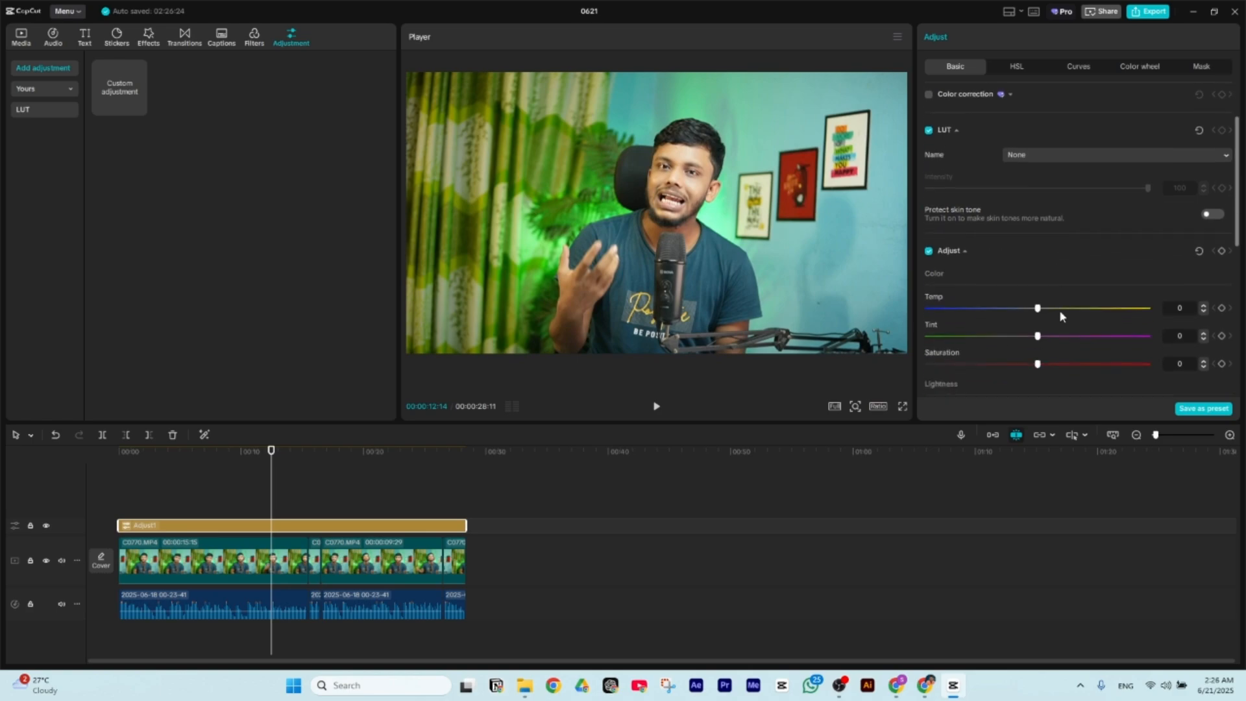
scroll(1080, 318, "down", 2)
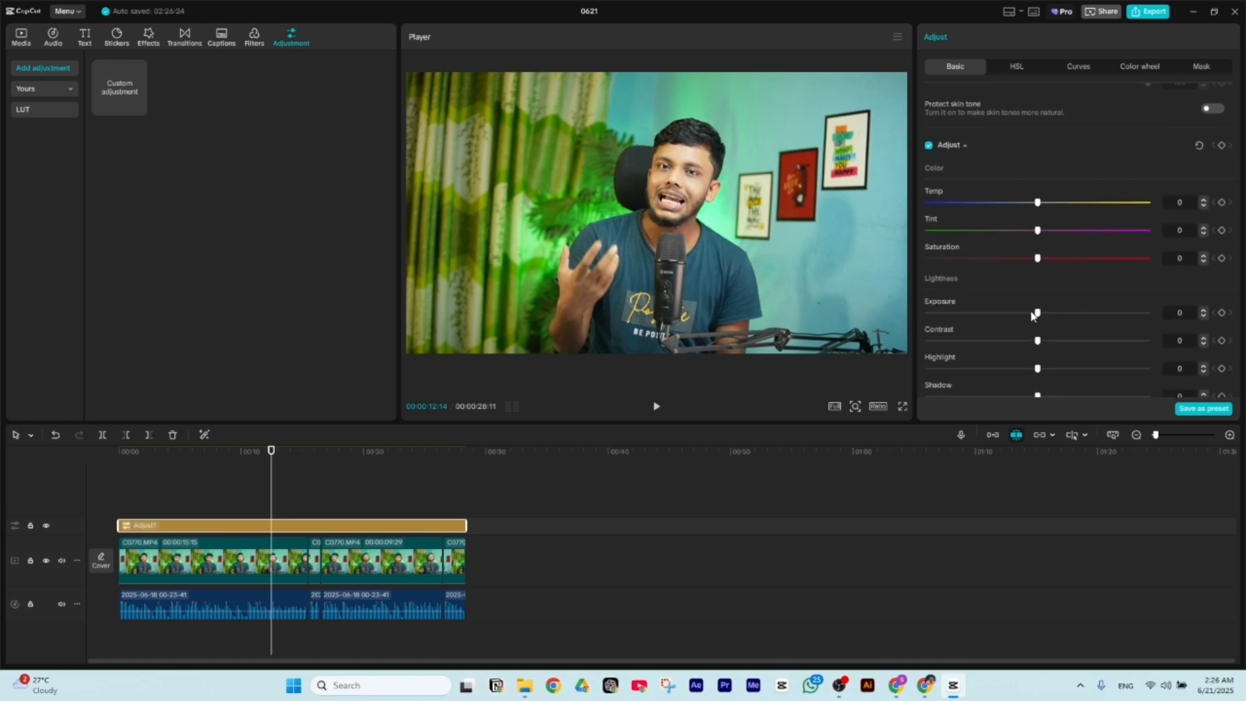
left_click_drag(1032, 315, 1030, 314)
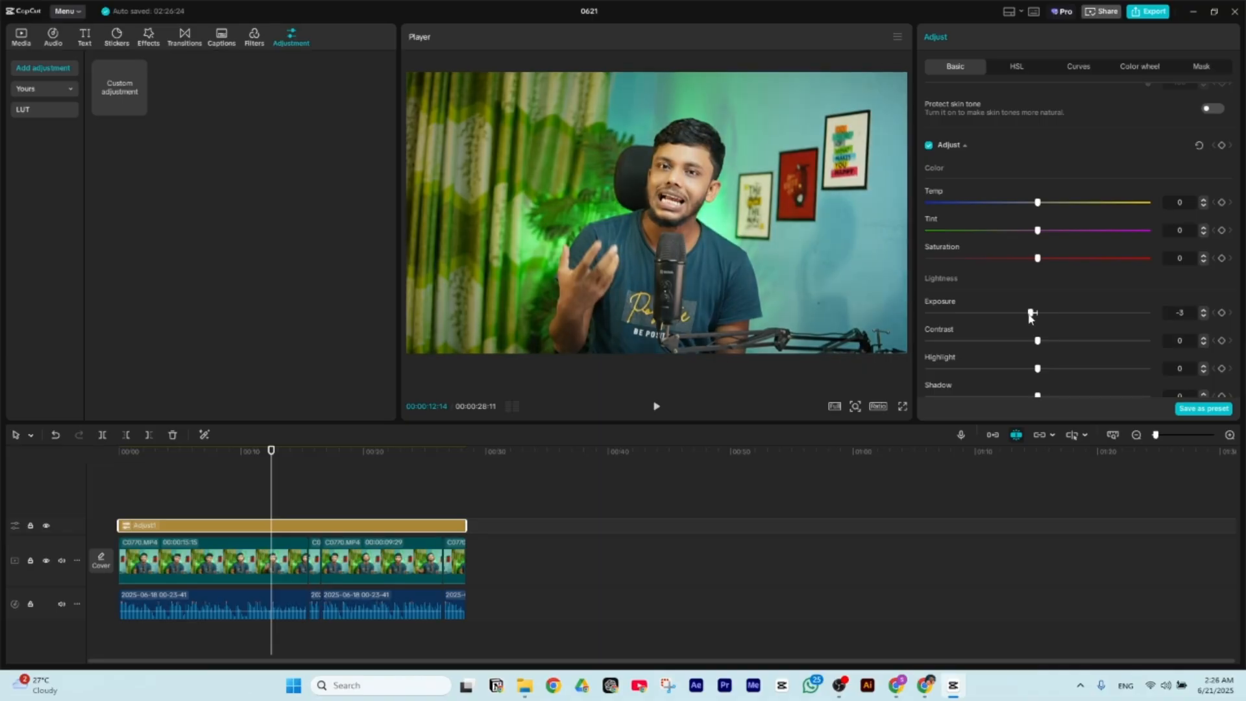
- Set the adjustment layer's Shadow to -4 and try a slightly higher Contrast
scroll(1104, 320, "down", 2)
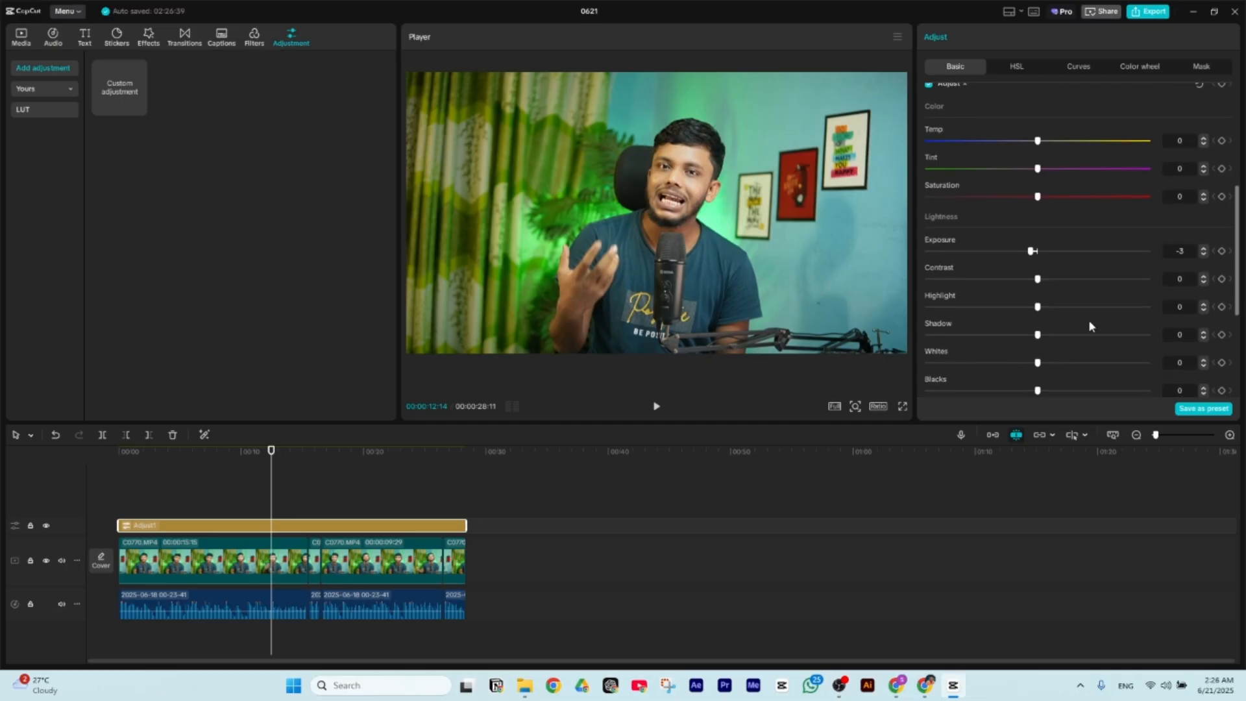
left_click_drag(1037, 336, 1028, 338)
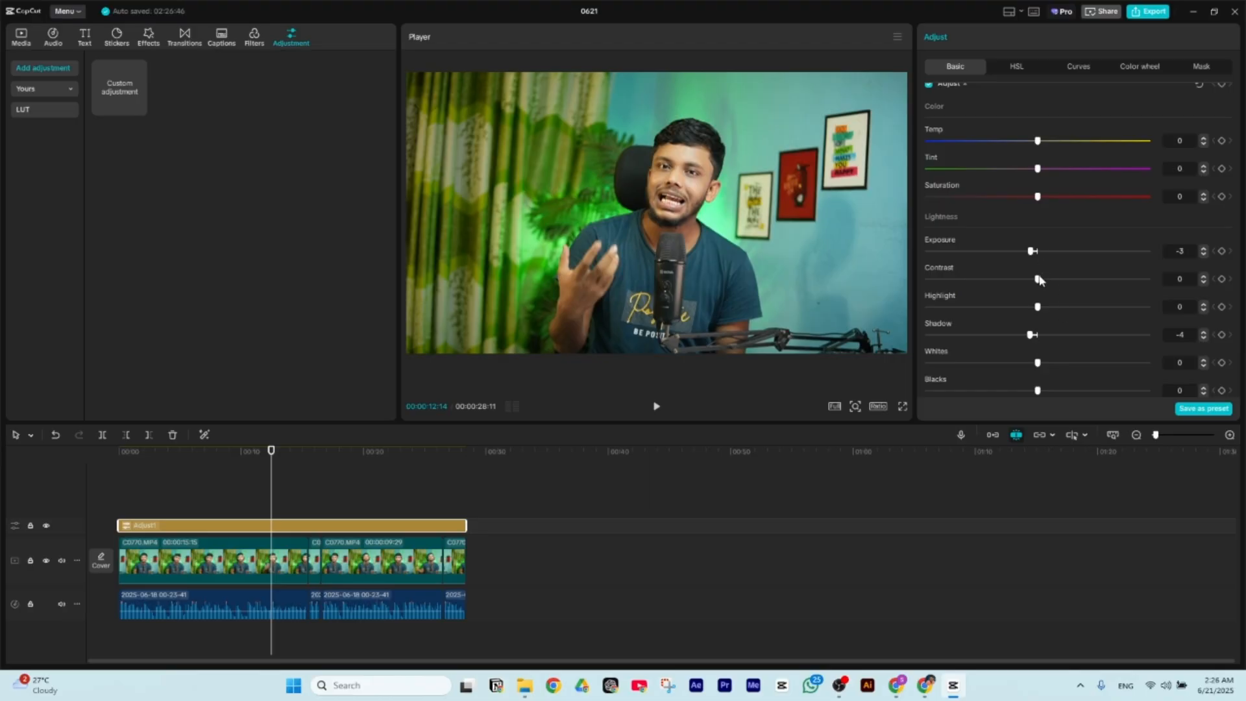
left_click_drag(1039, 279, 1048, 280)
scroll(1054, 315, "down", 2)
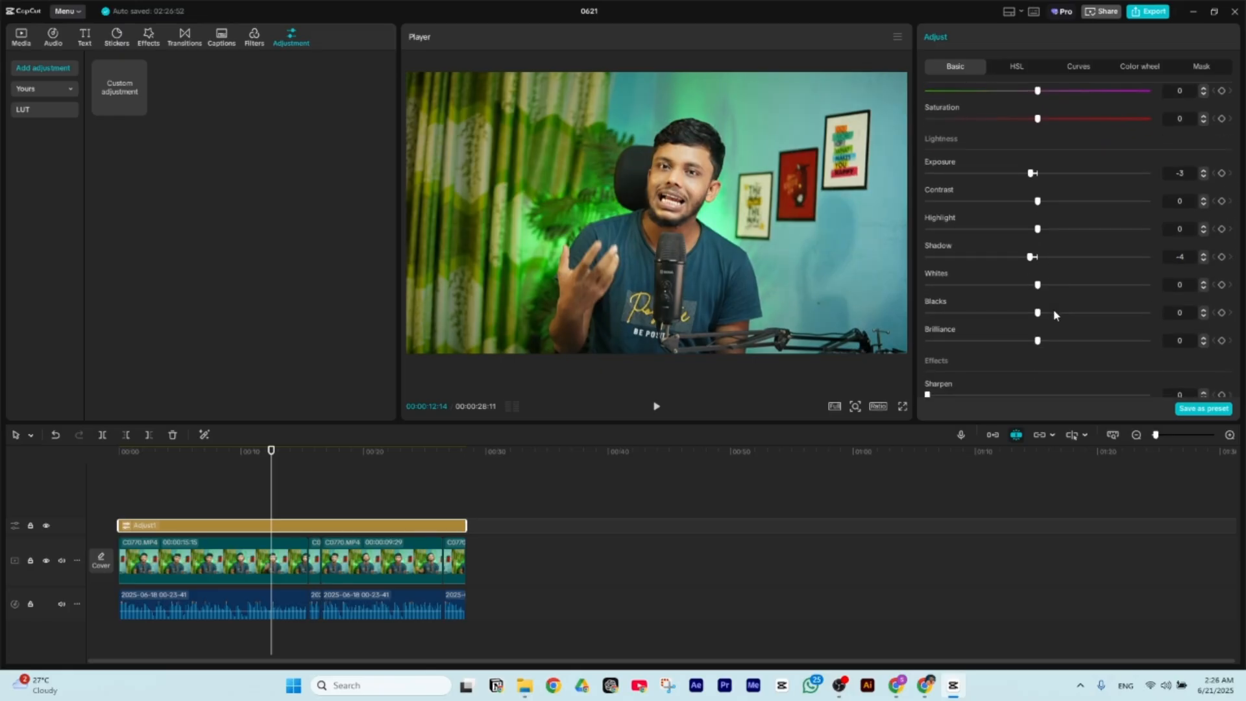
- Try lower Blacks, set Exposure to -4 and Shadow to -10, and check the look at 00:00:10:25
left_click_drag(1037, 315, 1029, 315)
double_click(1030, 315)
left_click_drag(1037, 314, 1028, 315)
double_click(1029, 314)
left_click_drag(1029, 258, 1013, 262)
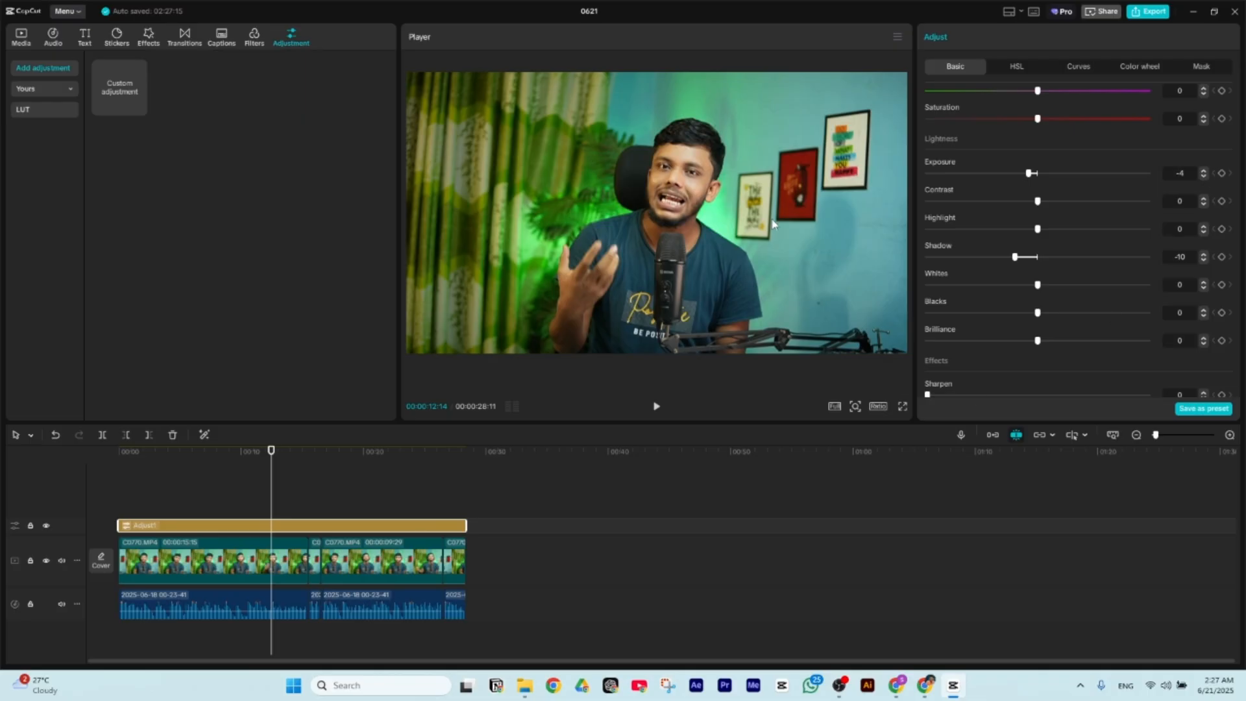
mouse_move(258, 459)
left_mouse_down()
mouse_move(356, 459)
mouse_move(251, 471)
left_mouse_up()
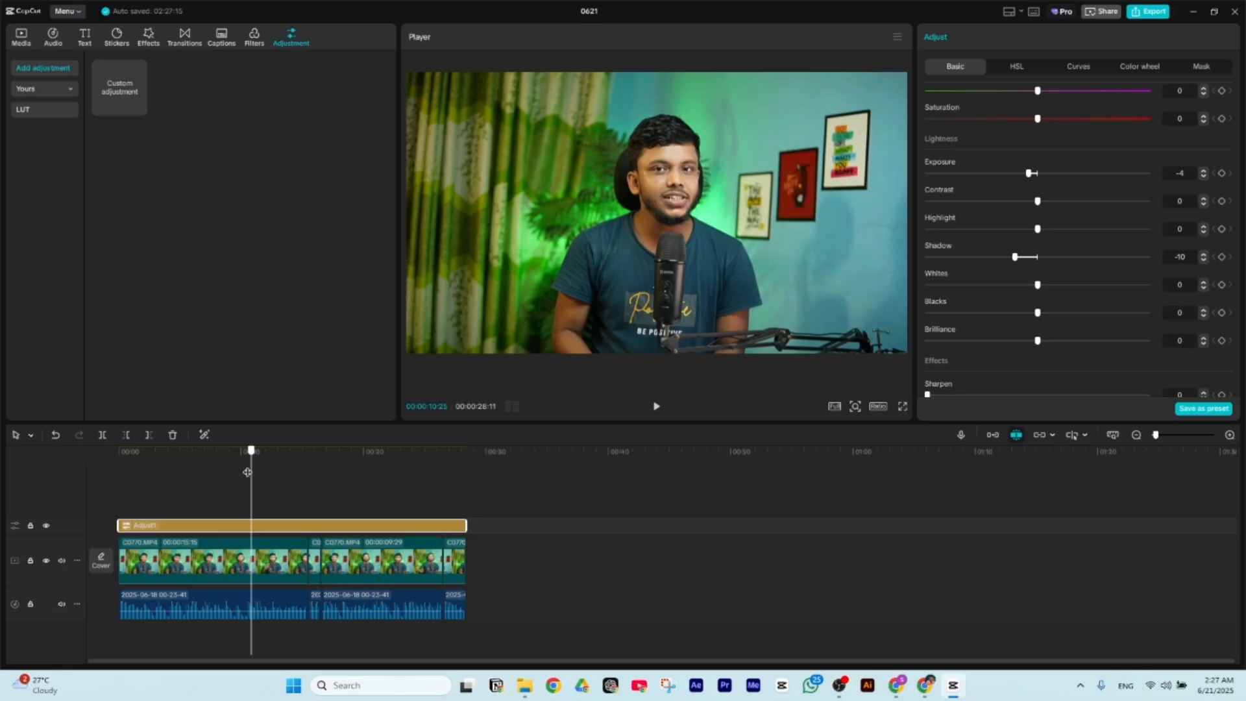
- Switch to the Miro board in Chrome and examine the whole workflow and the grilled chicken image linked to the animation stages
left_click(925, 685)
left_click(430, 354)
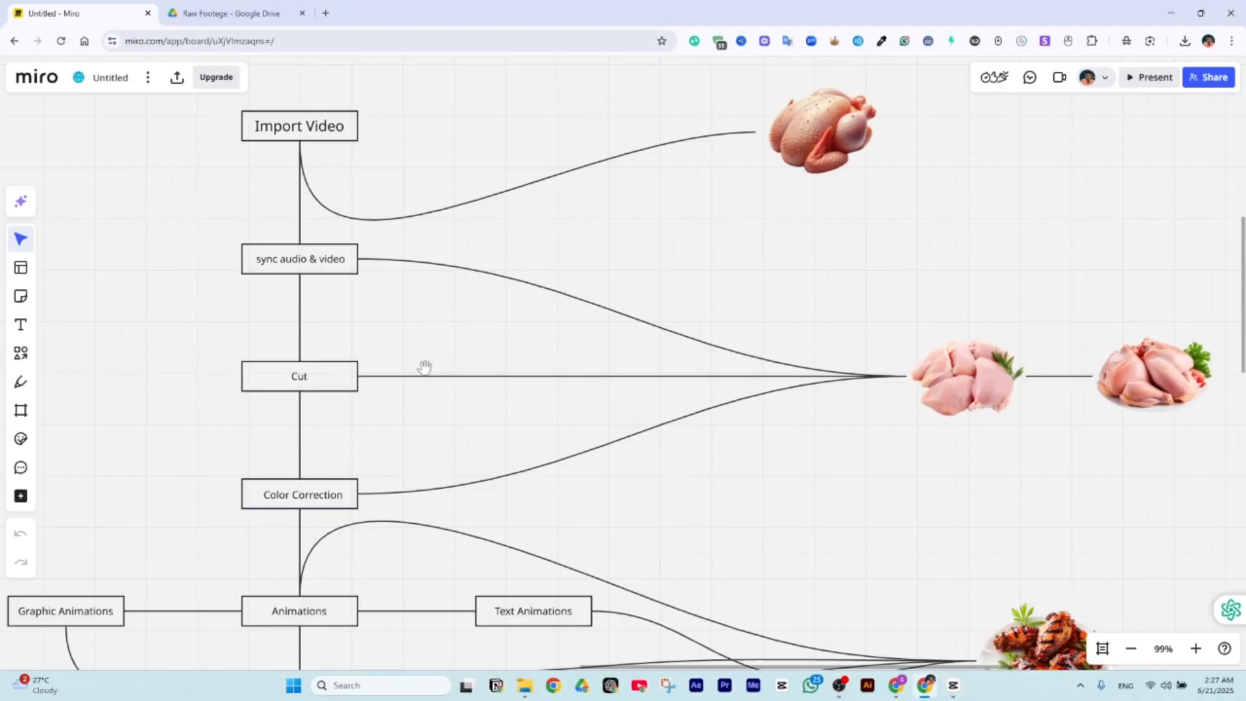
left_click_drag(485, 433, 612, 275)
scroll(604, 300, "up", 3)
scroll(603, 301, "down", 6)
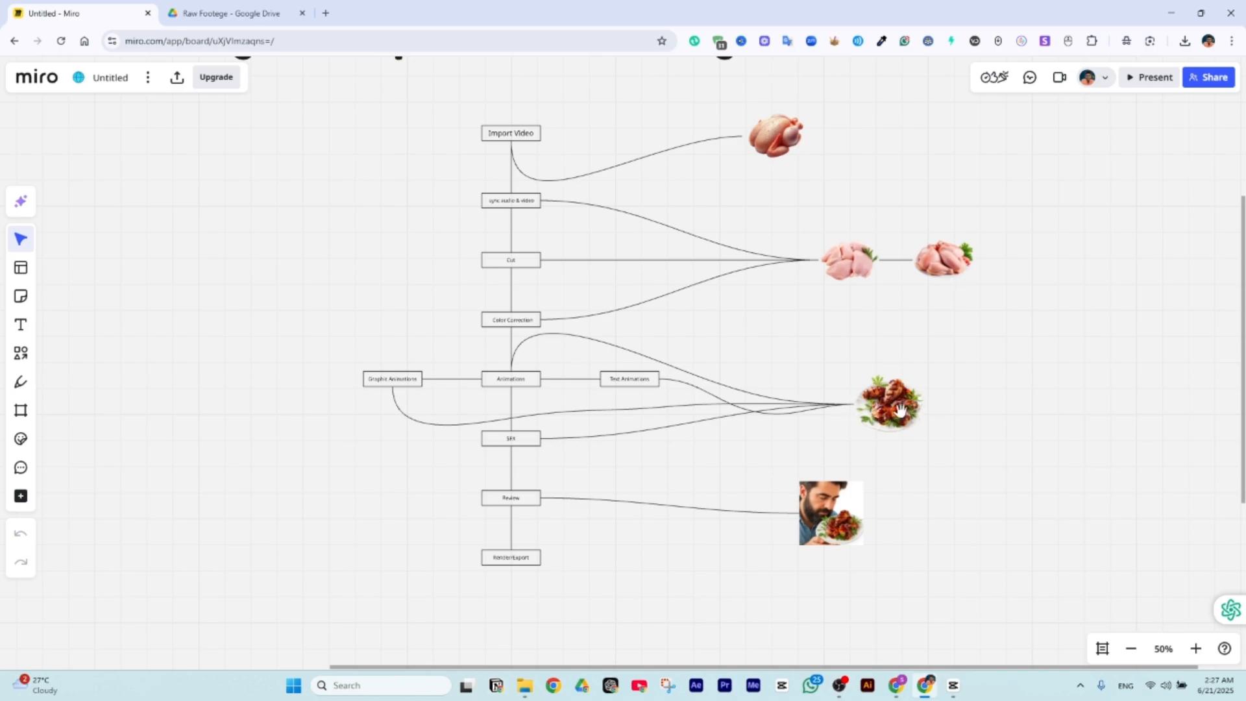
scroll(938, 407, "down", 1)
scroll(938, 407, "up", 6)
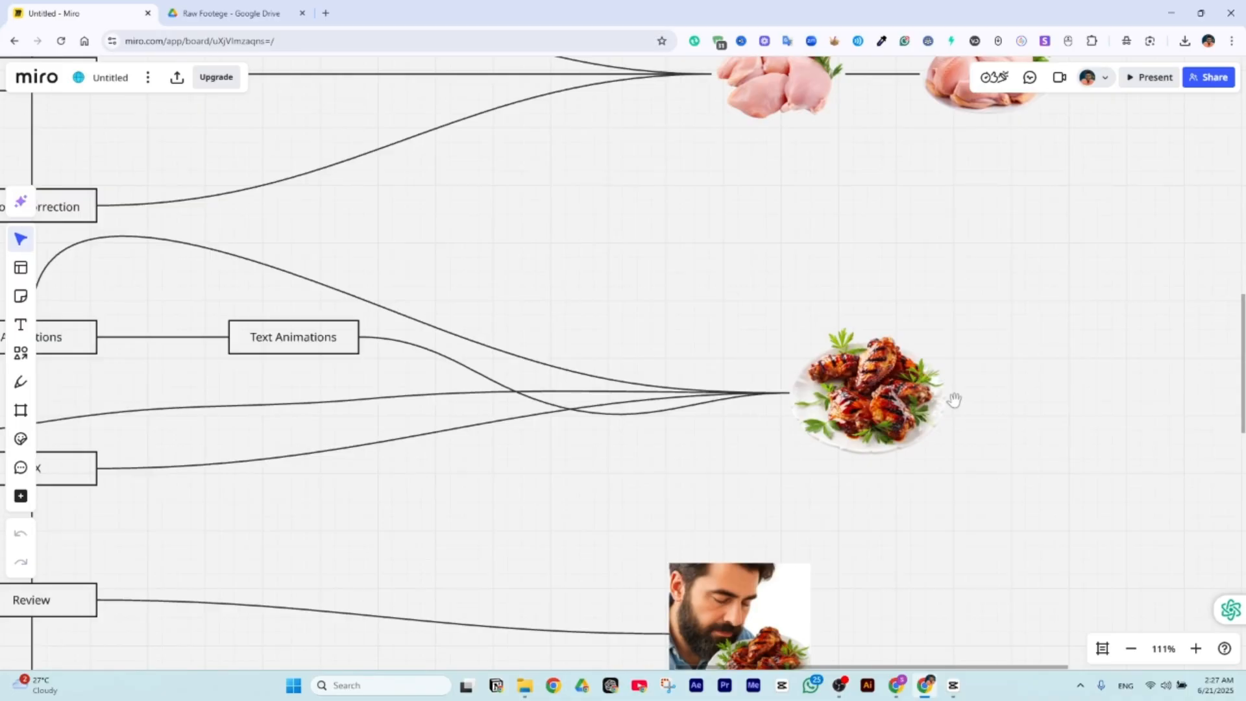
scroll(954, 399, "up", 4)
scroll(852, 388, "down", 2)
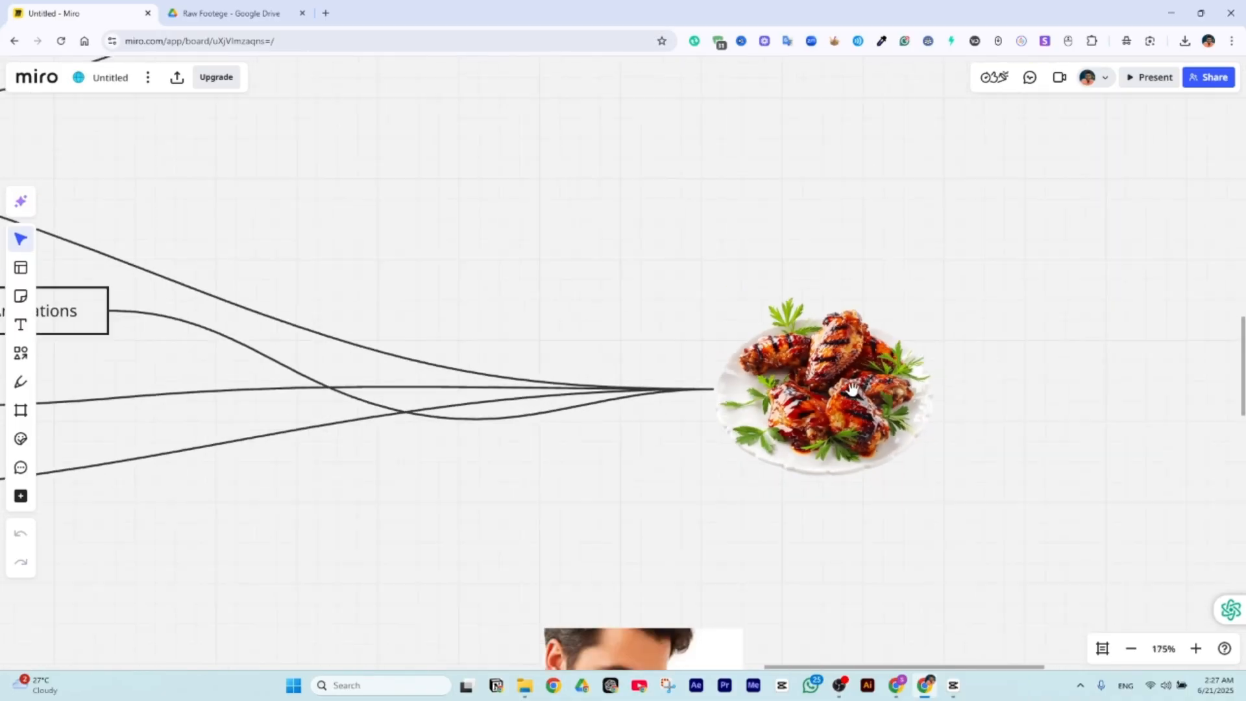
scroll(852, 388, "up", 3)
scroll(855, 388, "down", 3)
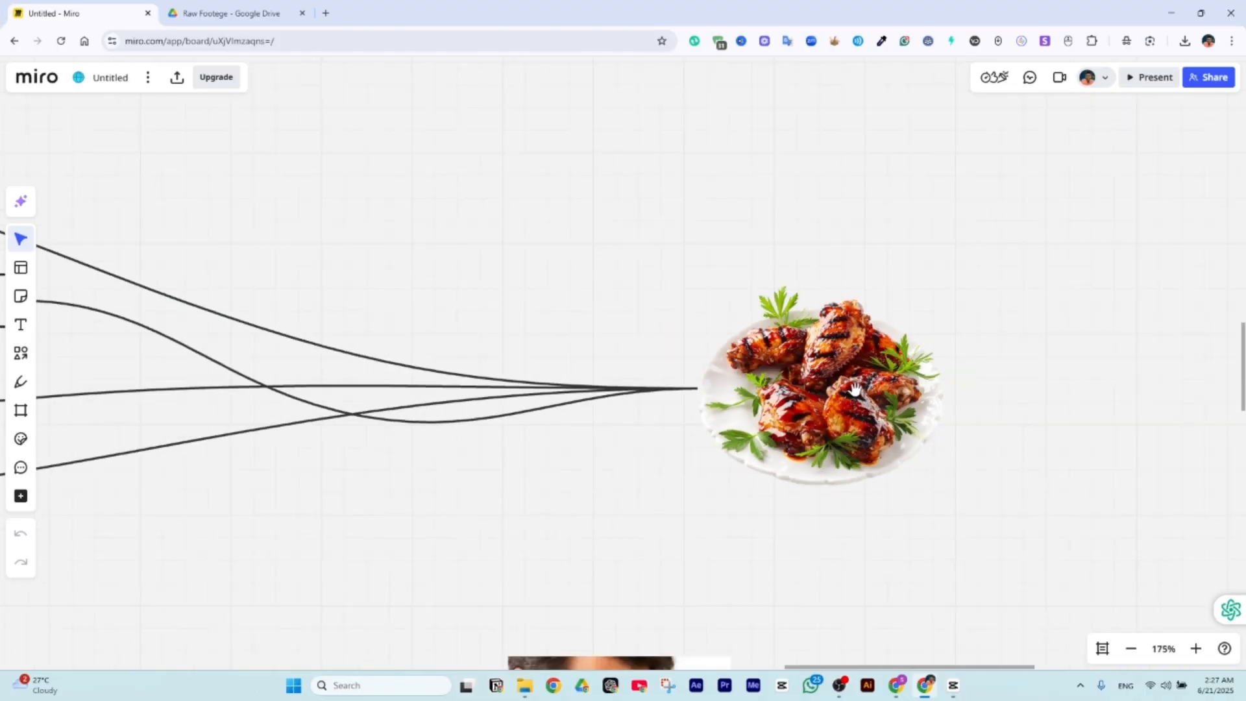
scroll(855, 388, "down", 5)
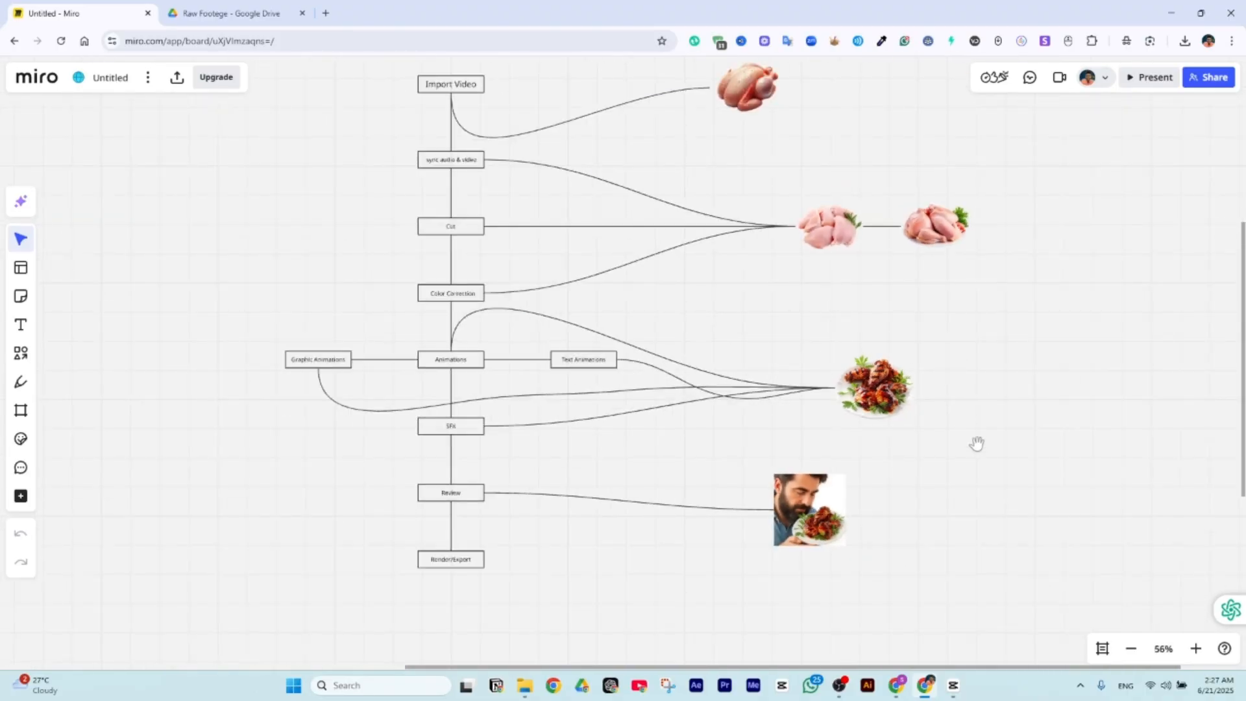
- Examine the Animations stage with its Graphic Animations and Text Animations branches on the board
scroll(513, 386, "up", 2)
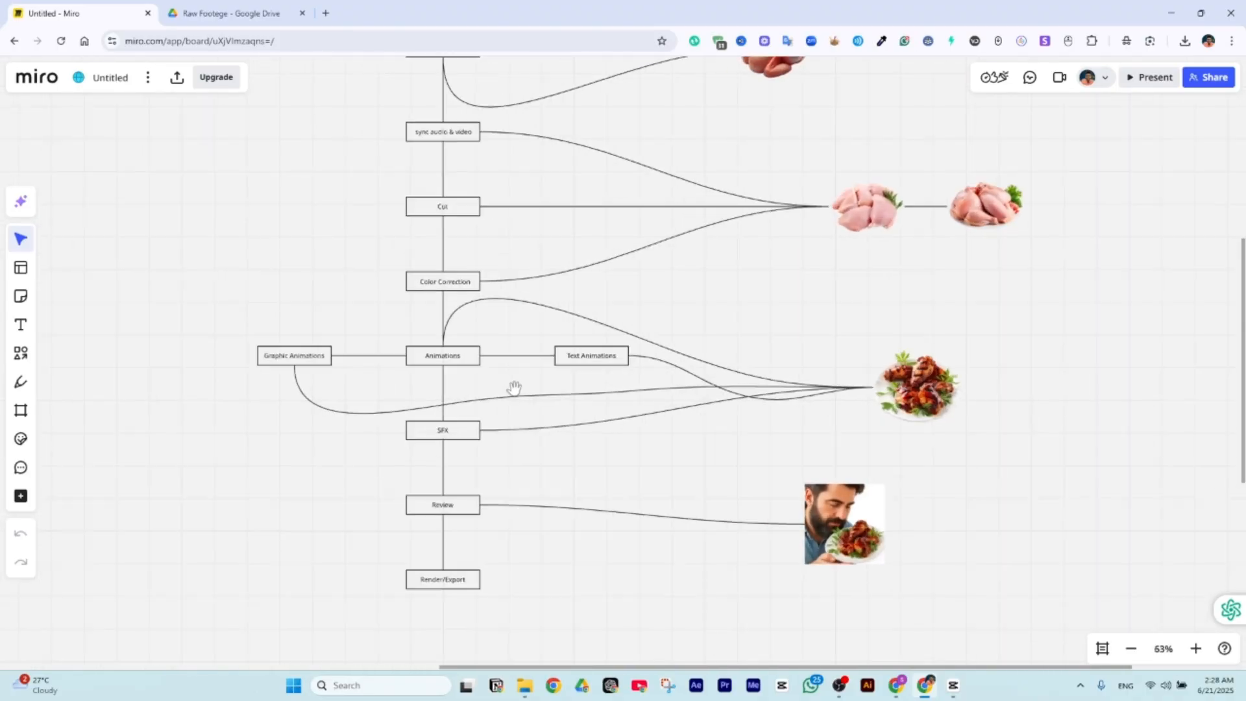
scroll(514, 387, "up", 1)
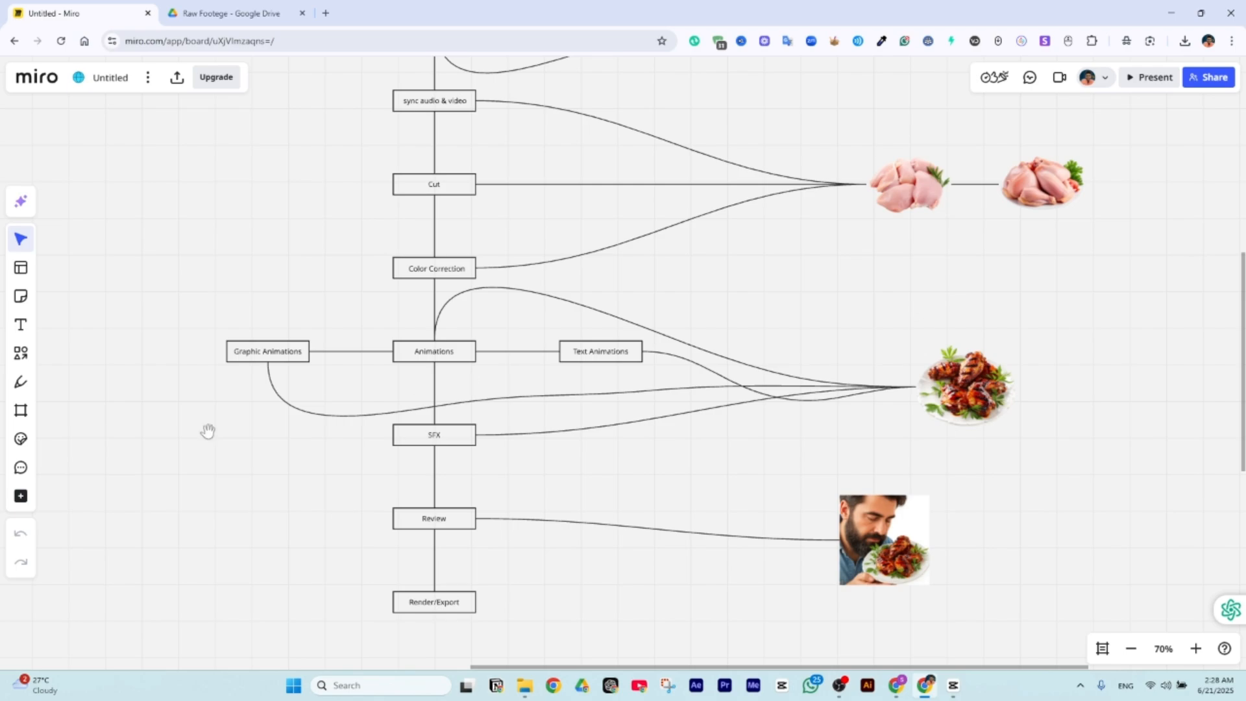
scroll(194, 441, "up", 3)
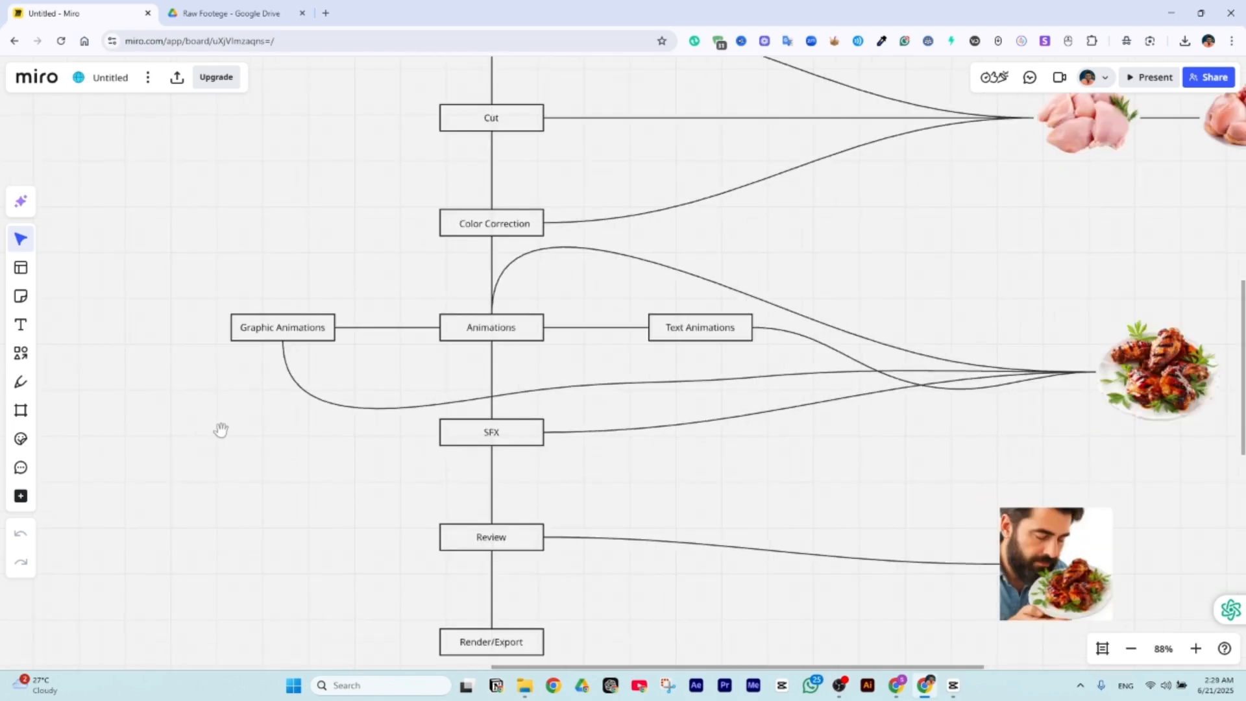
scroll(350, 311, "up", 1)
scroll(499, 295, "up", 1)
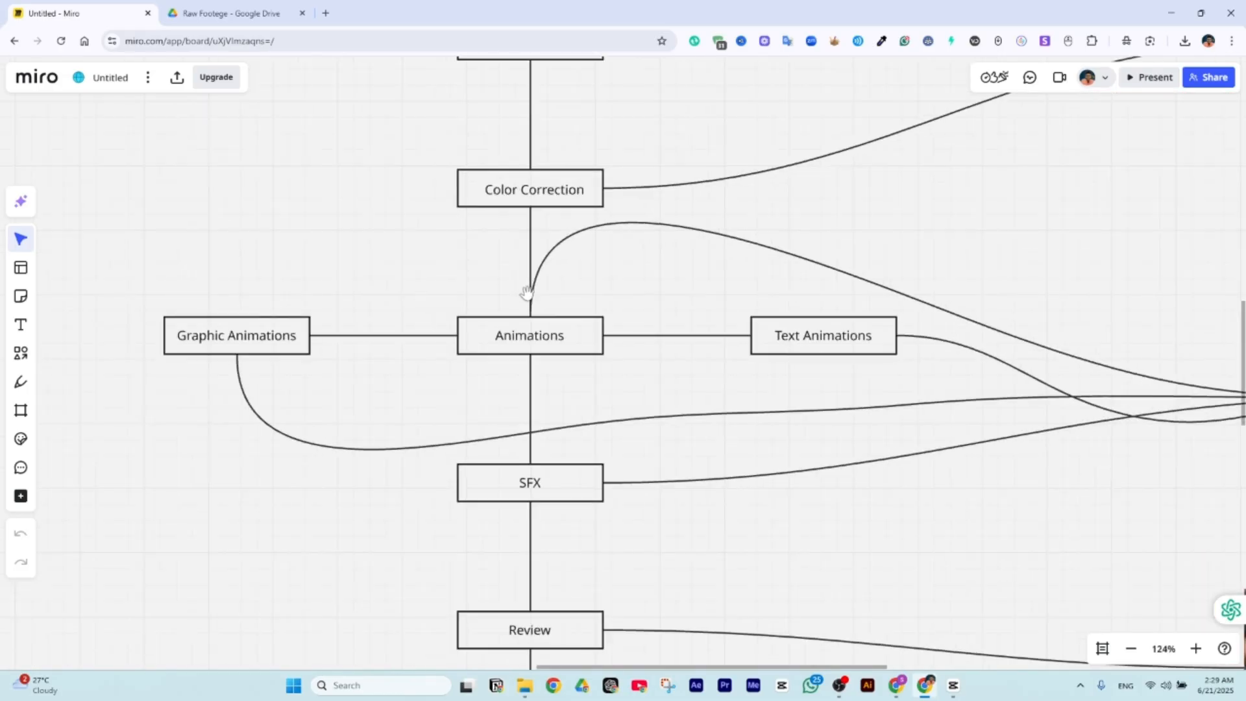
scroll(520, 286, "up", 1)
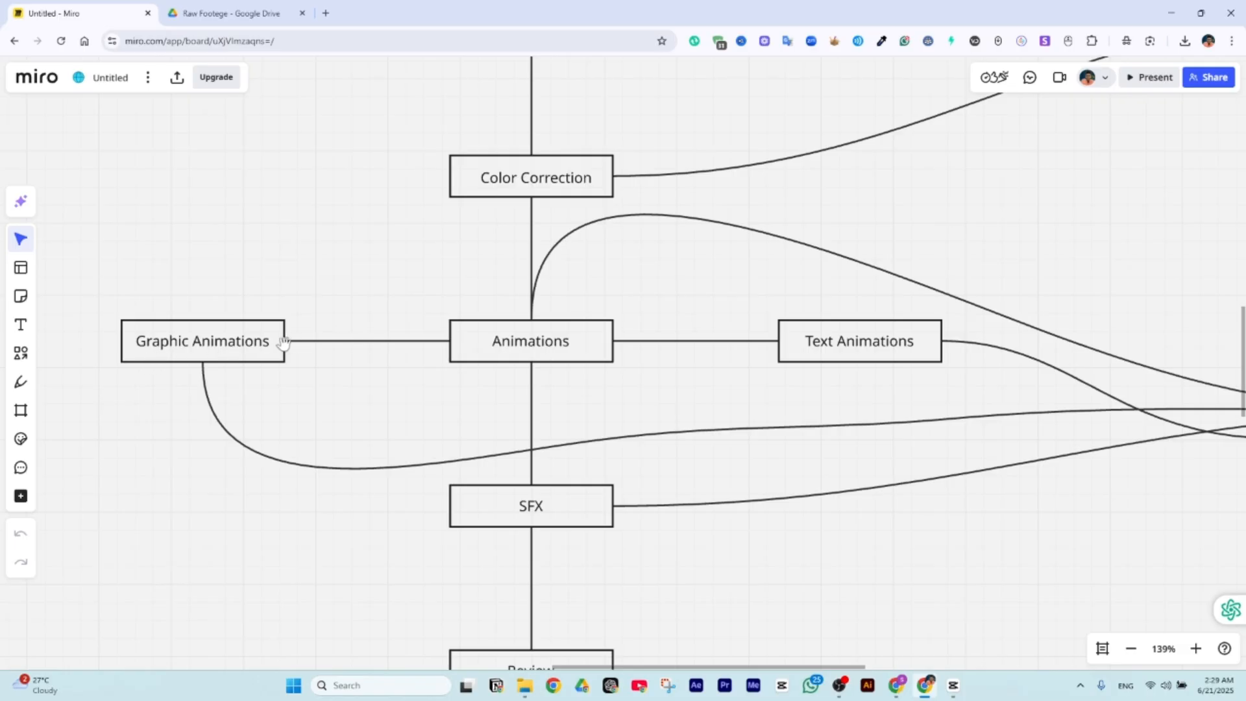
- Compare the grilled chicken image of the animation stages with the raw chicken images of the cutting and color correction stages
scroll(284, 343, "down", 5)
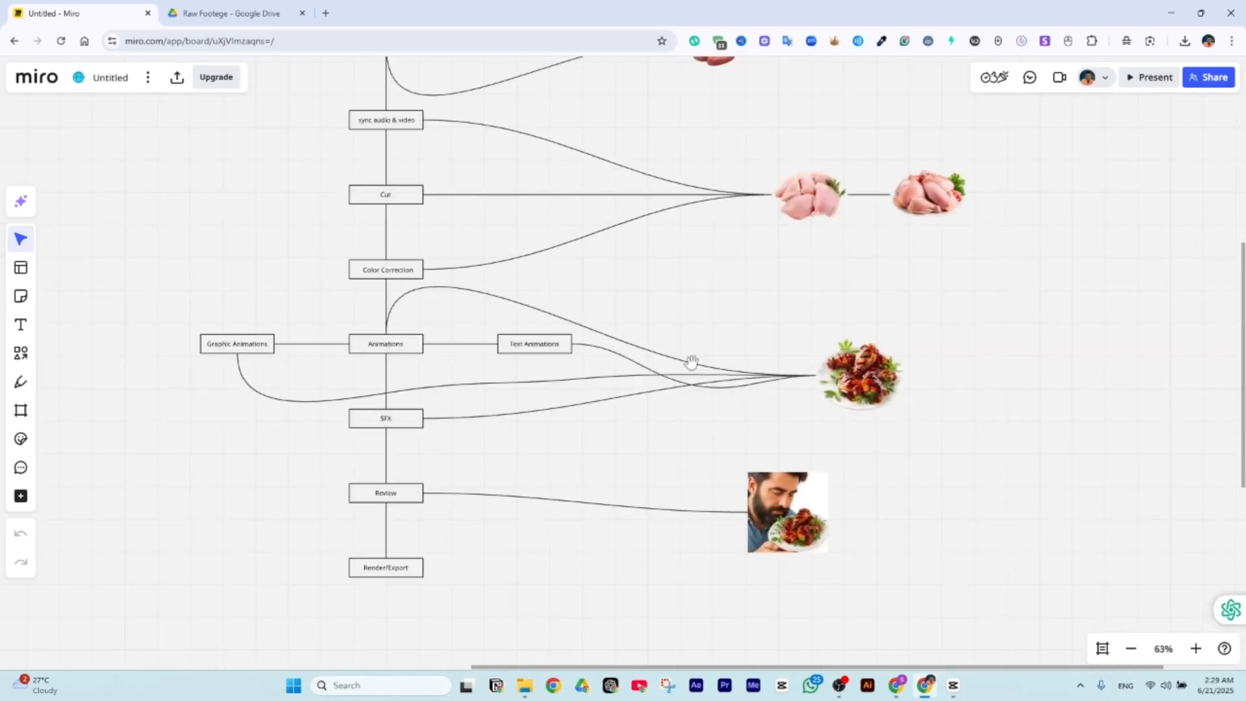
scroll(940, 392, "down", 1)
scroll(909, 392, "up", 5)
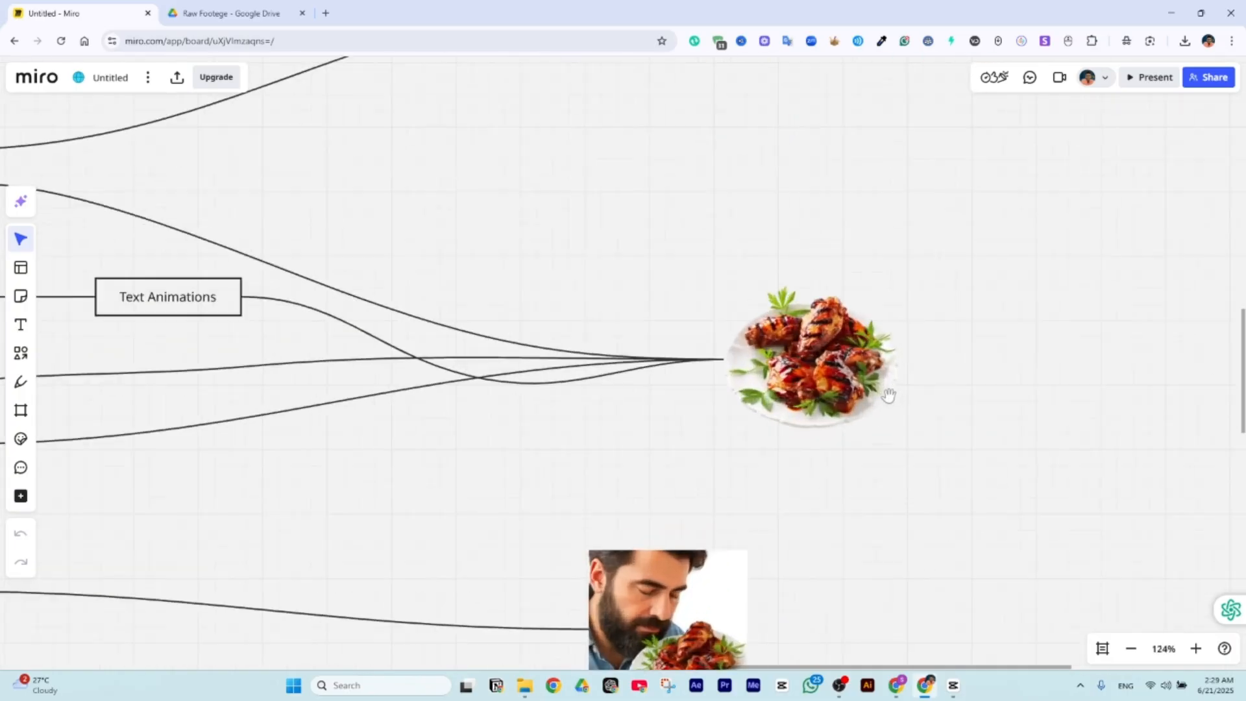
scroll(806, 394, "up", 4)
scroll(799, 336, "down", 3)
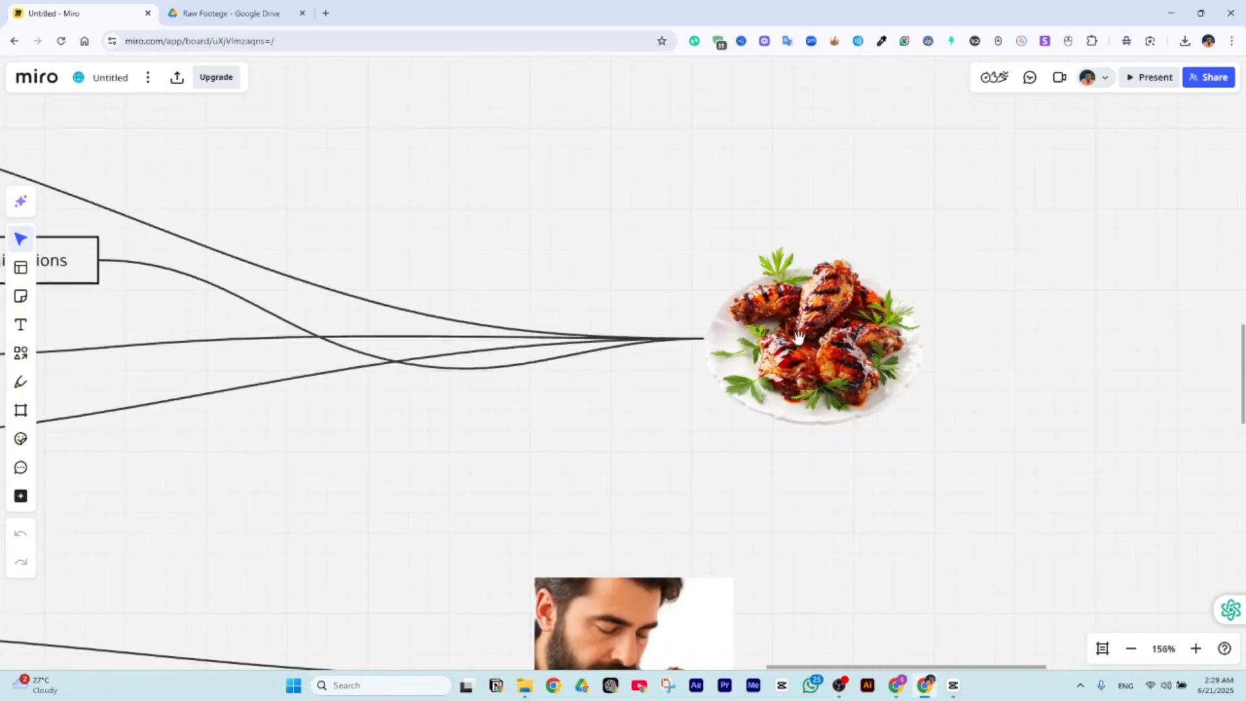
scroll(799, 337, "down", 5)
scroll(805, 279, "up", 3)
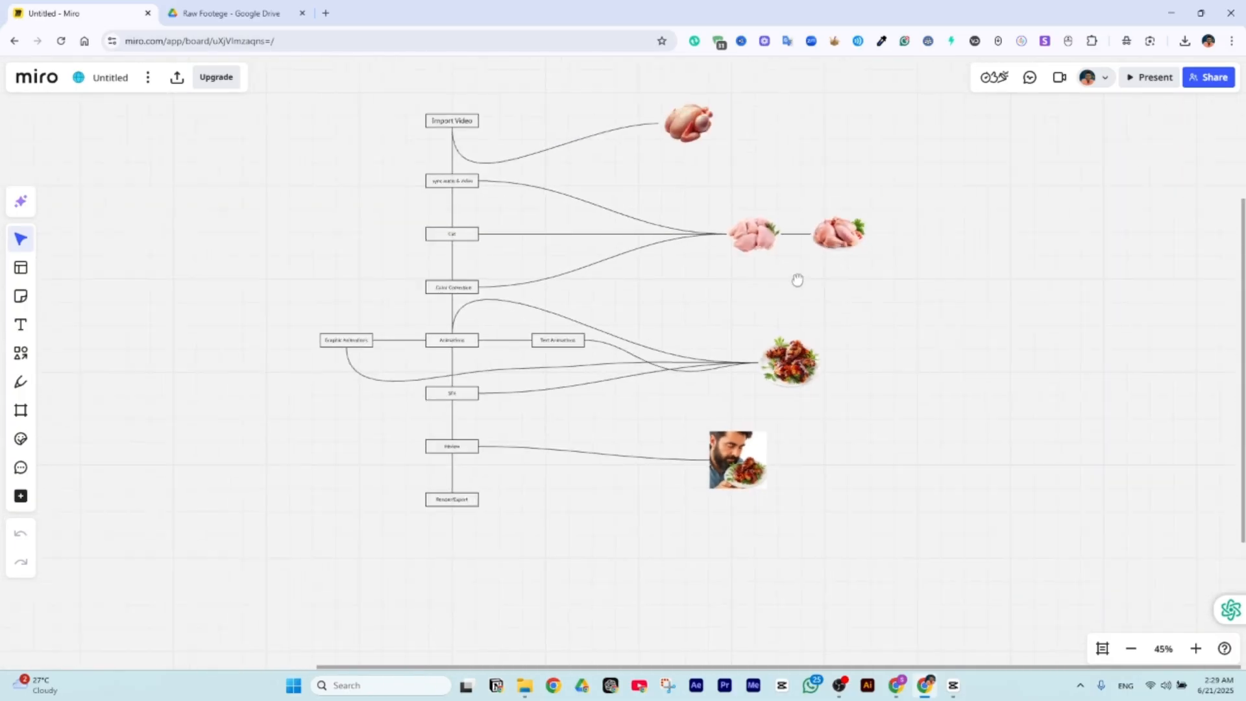
scroll(800, 273, "up", 5)
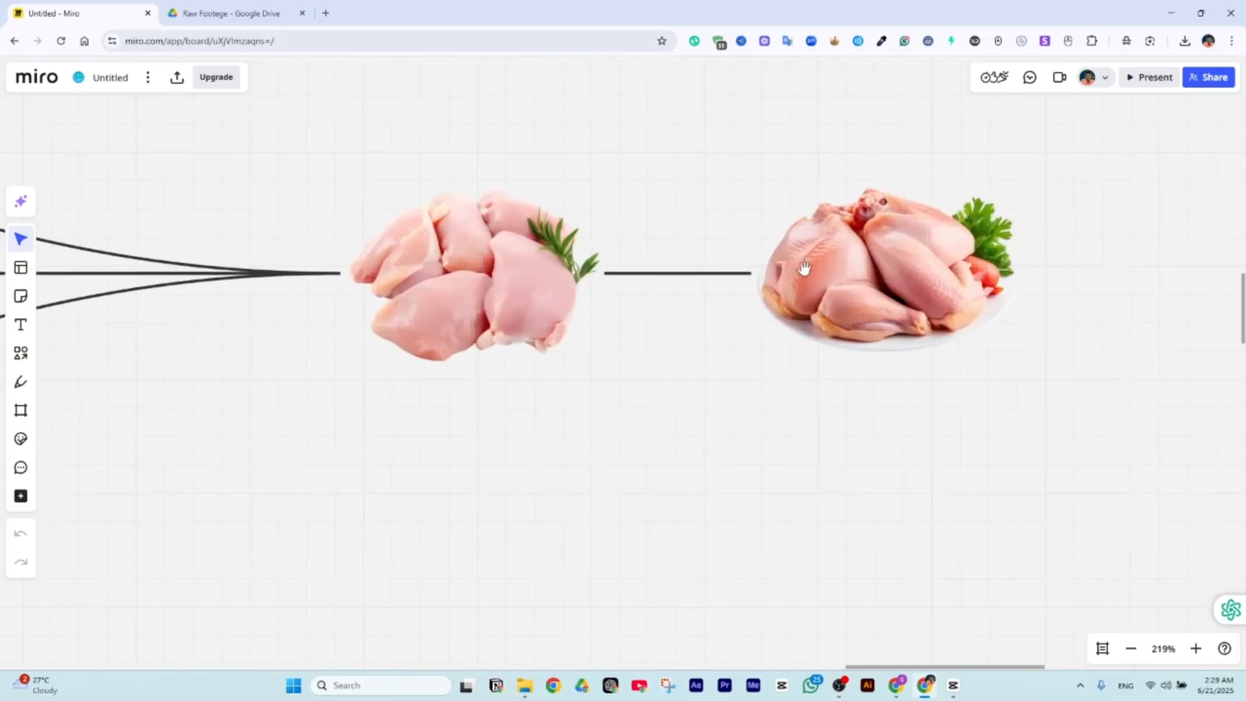
scroll(805, 269, "up", 1)
scroll(756, 318, "down", 4)
left_click_drag(730, 455, 748, 194)
scroll(740, 253, "up", 6)
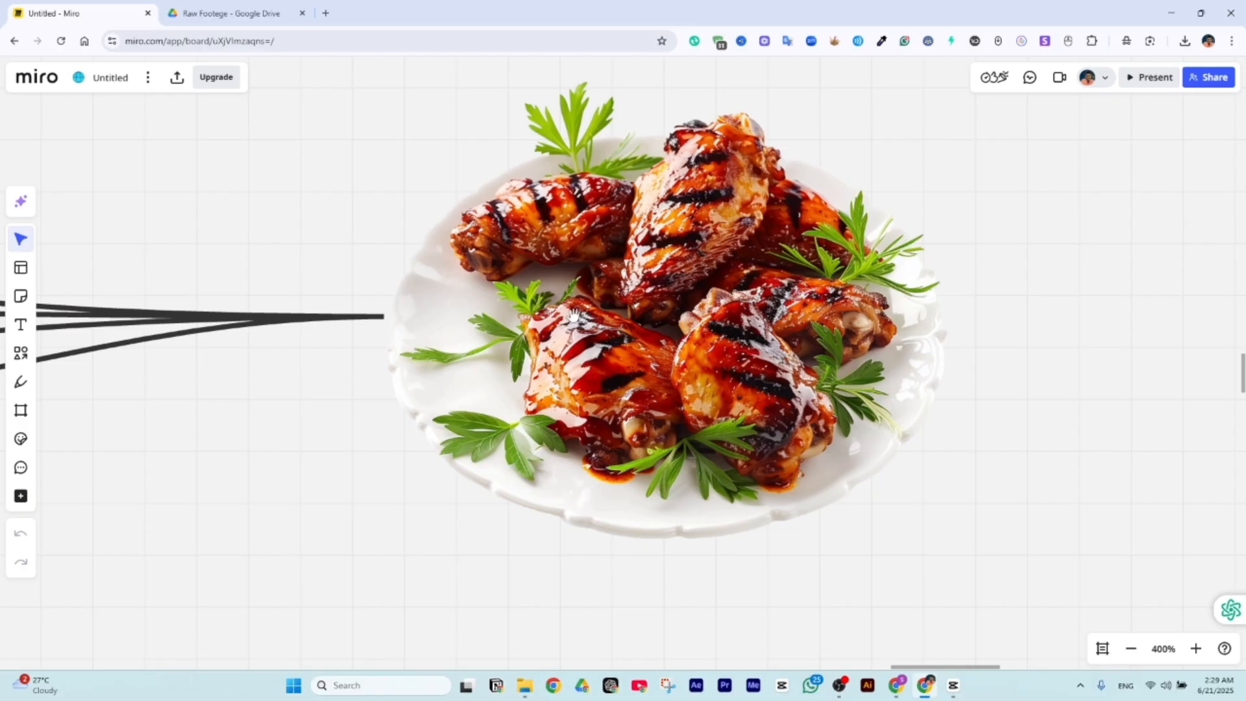
- Follow the connectors from the grilled chicken image back to the Text Animations, Animations and SFX boxes
scroll(574, 317, "down", 3)
left_click_drag(525, 350, 886, 311)
left_click_drag(348, 383, 1039, 366)
left_click_drag(79, 298, 579, 362)
scroll(389, 342, "down", 2)
scroll(395, 340, "down", 1)
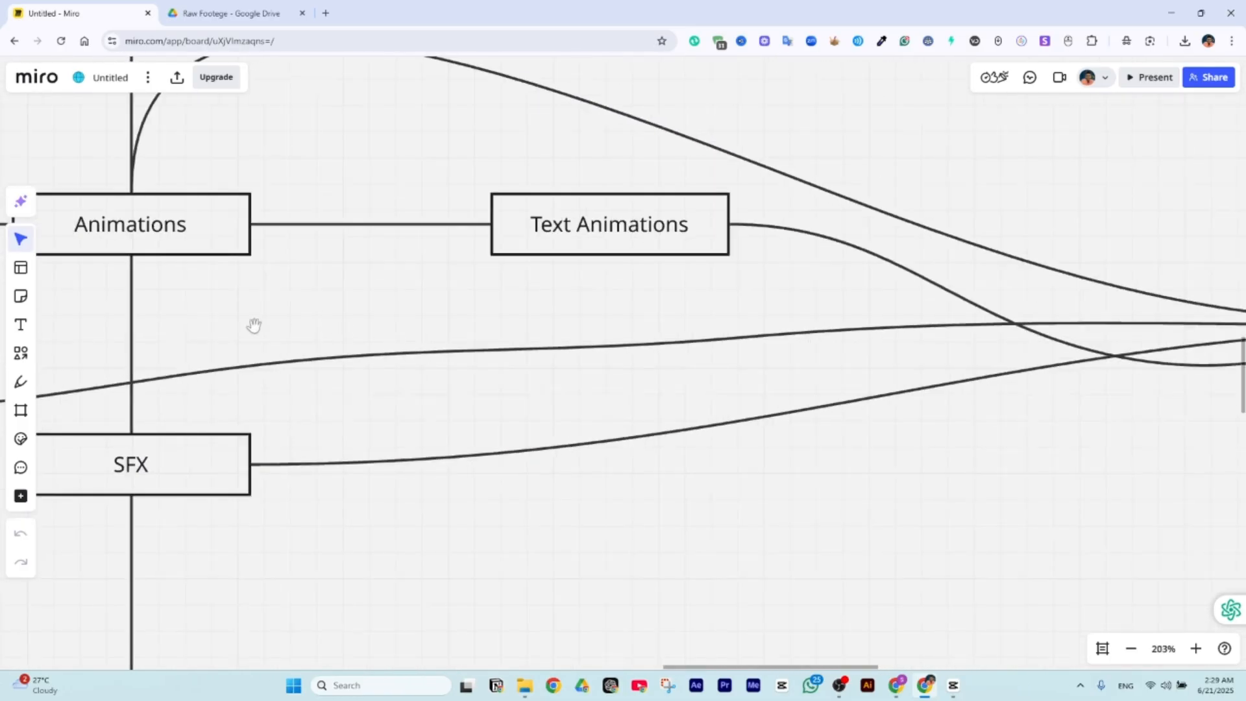
- Examine the Animations stage's graphic and text branches and the SFX stage below it on the board
scroll(253, 326, "down", 3)
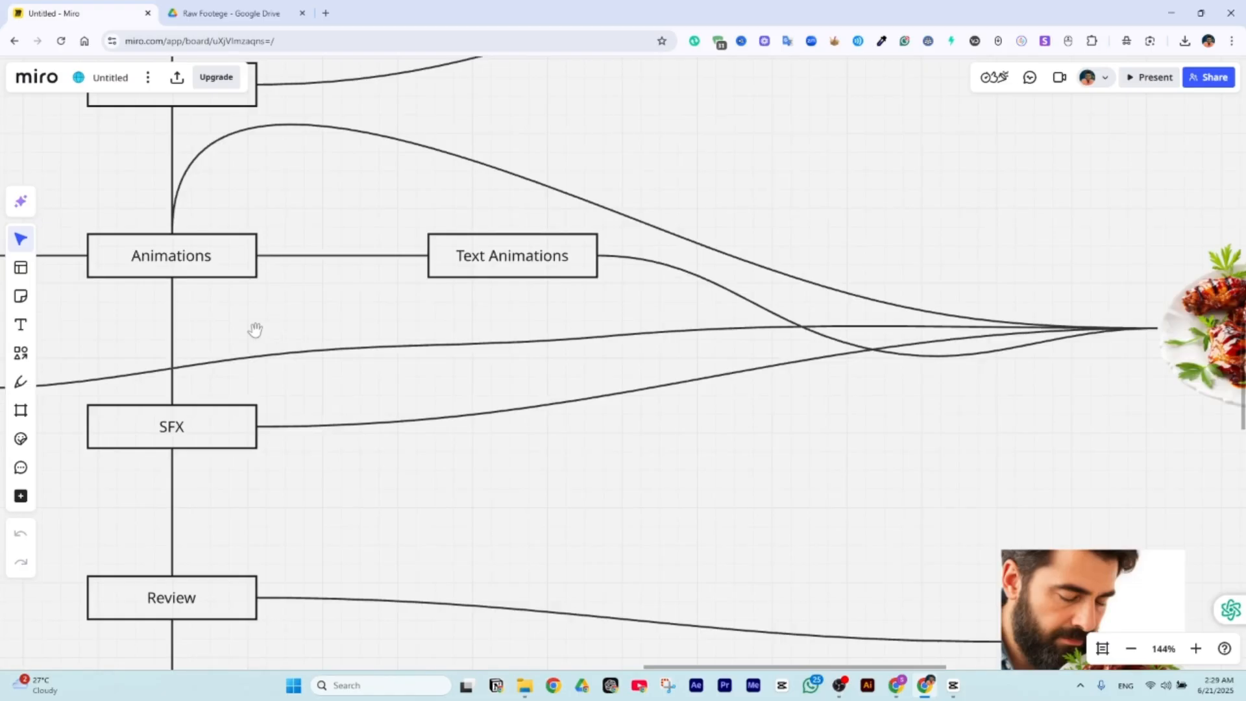
left_click_drag(255, 330, 561, 393)
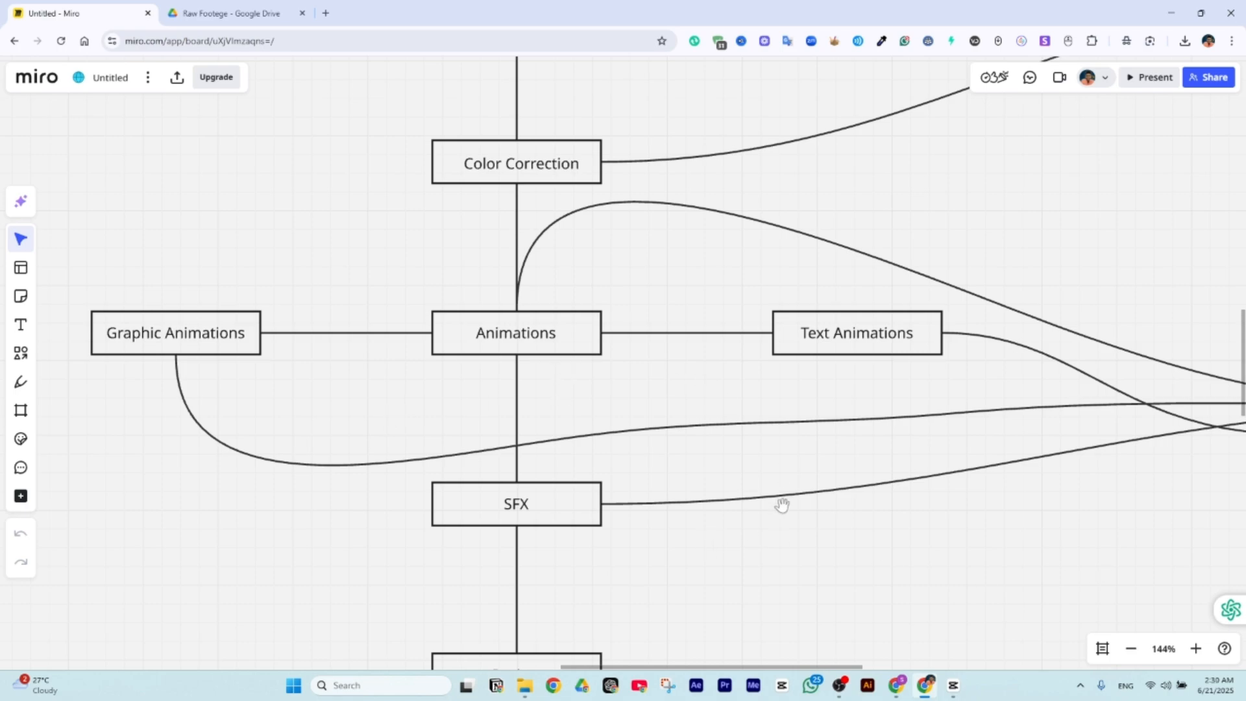
scroll(660, 392, "down", 5)
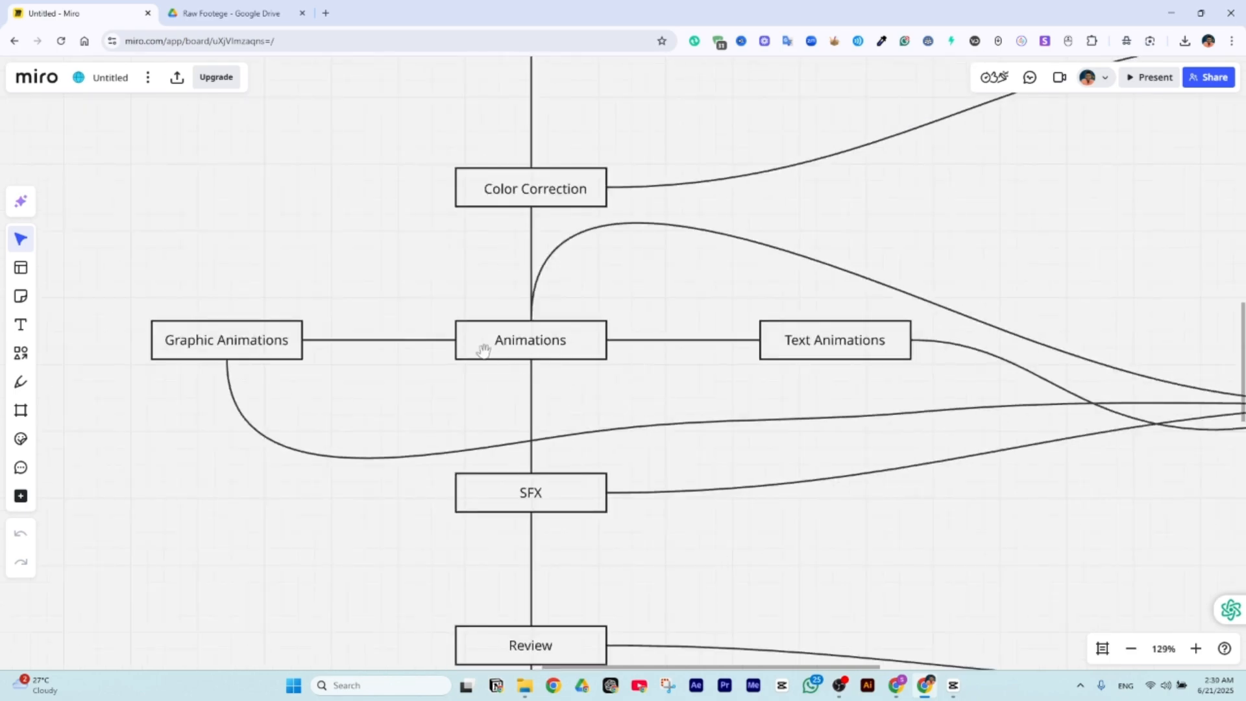
scroll(576, 445, "down", 3)
scroll(576, 446, "right", 2)
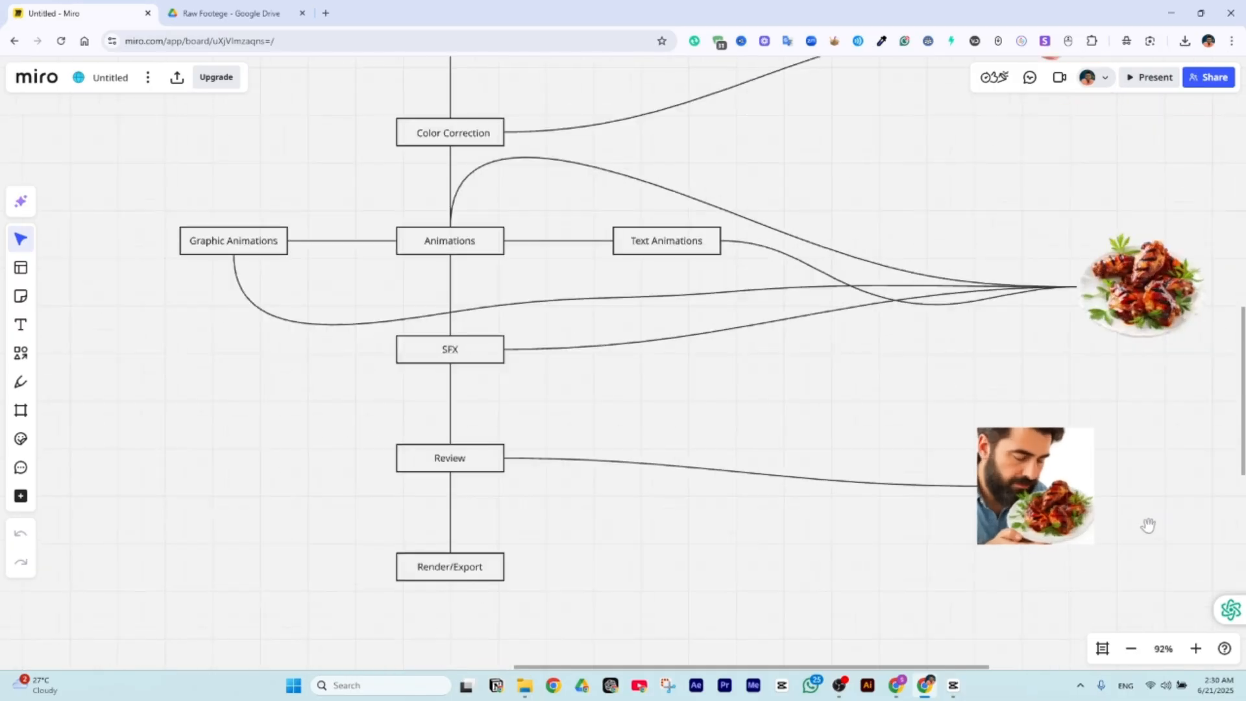
- Inspect the image of the man smelling the grilled chicken that is linked to the Review stage
scroll(1064, 492, "up", 4)
scroll(1081, 492, "up", 4)
left_click_drag(703, 336, 372, 192)
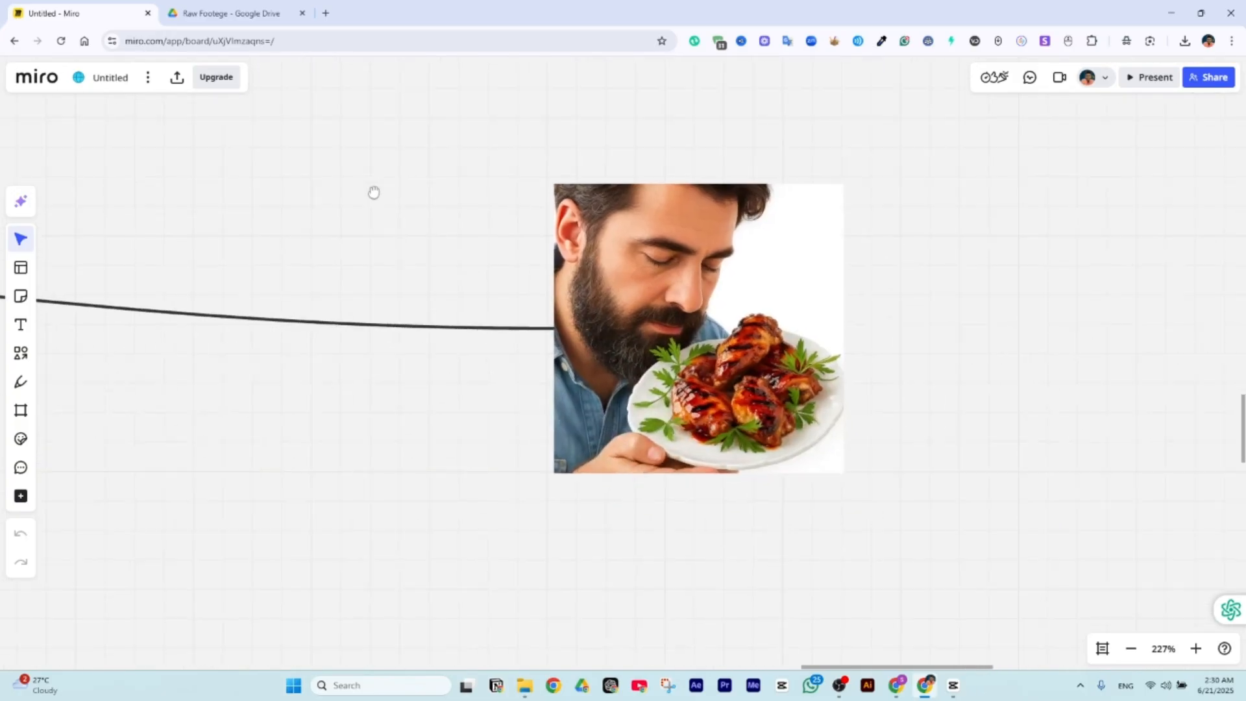
scroll(834, 381, "up", 1)
scroll(773, 300, "up", 3)
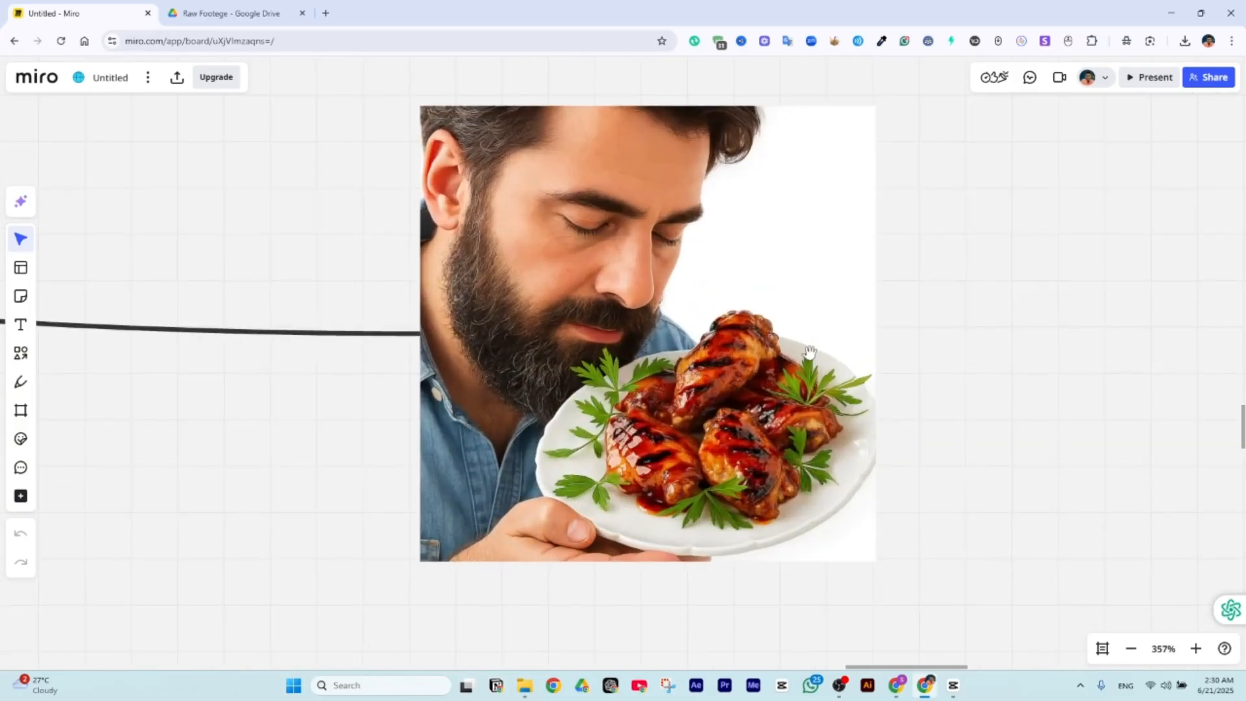
scroll(809, 352, "down", 14)
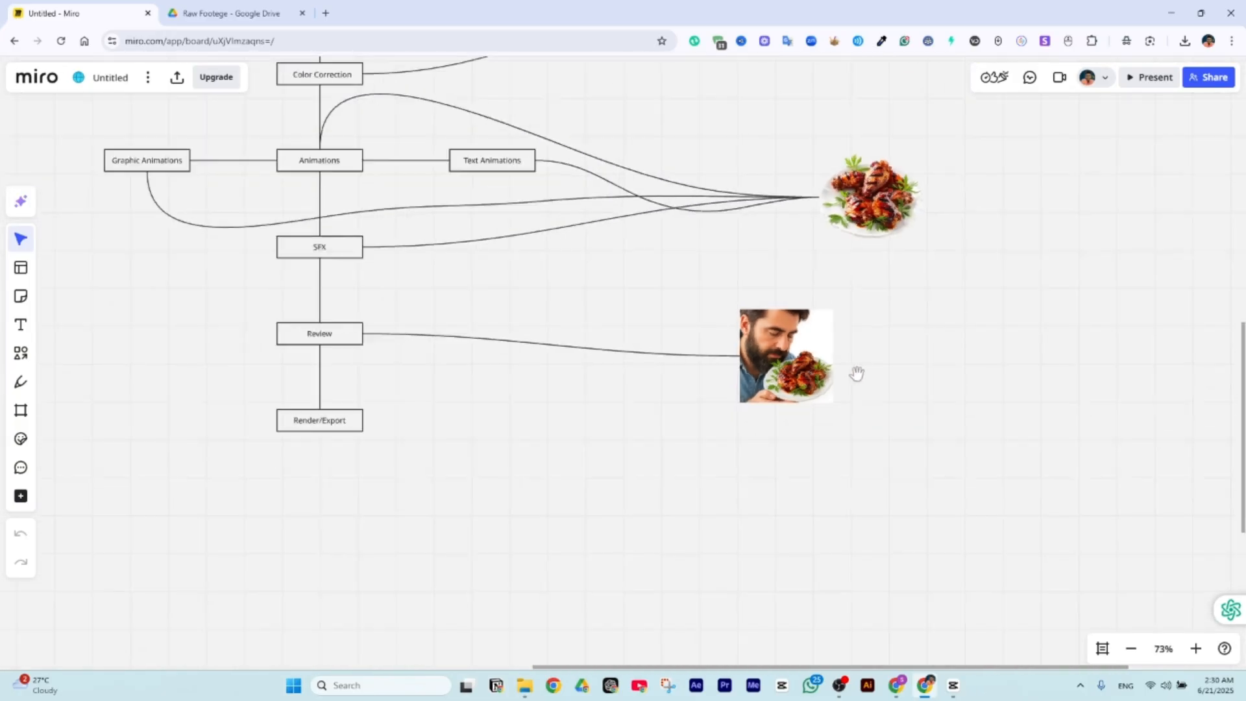
- Examine the Review and Render/Export stages, and view the whole workflow under its title
scroll(857, 374, "down", 2)
scroll(466, 383, "up", 3)
scroll(549, 374, "up", 3)
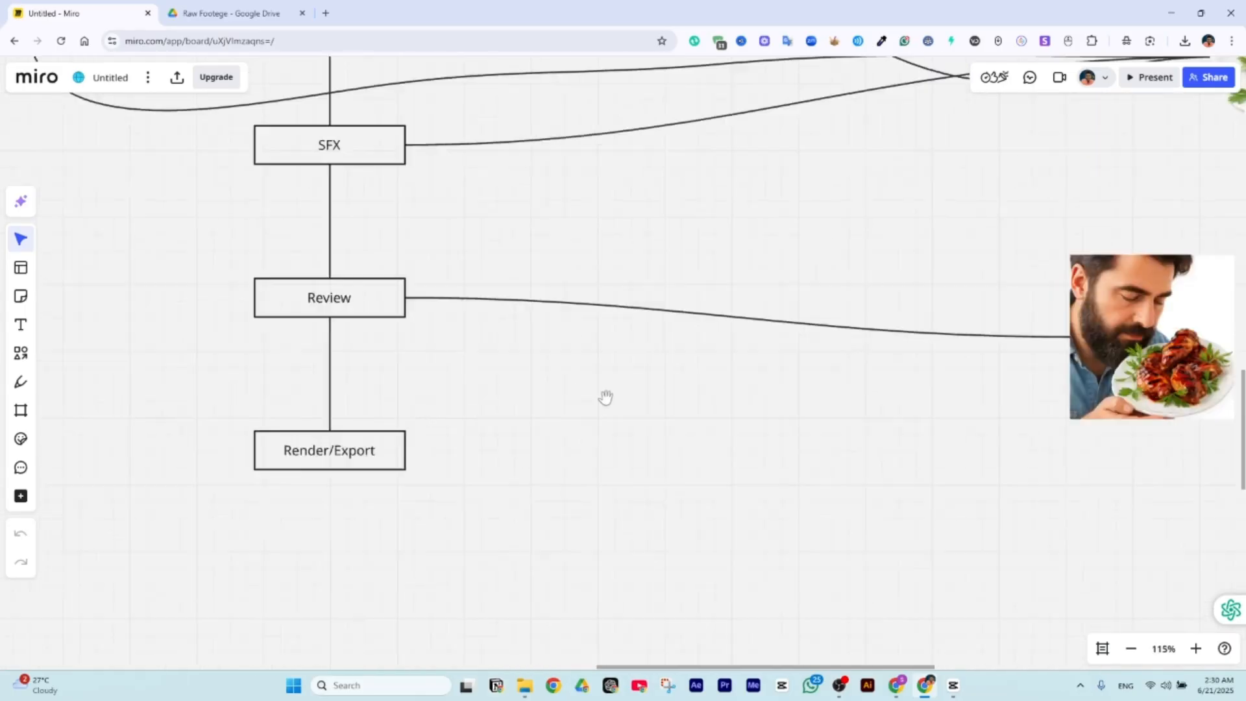
scroll(606, 396, "up", 1)
scroll(398, 515, "up", 3)
scroll(753, 480, "down", 2)
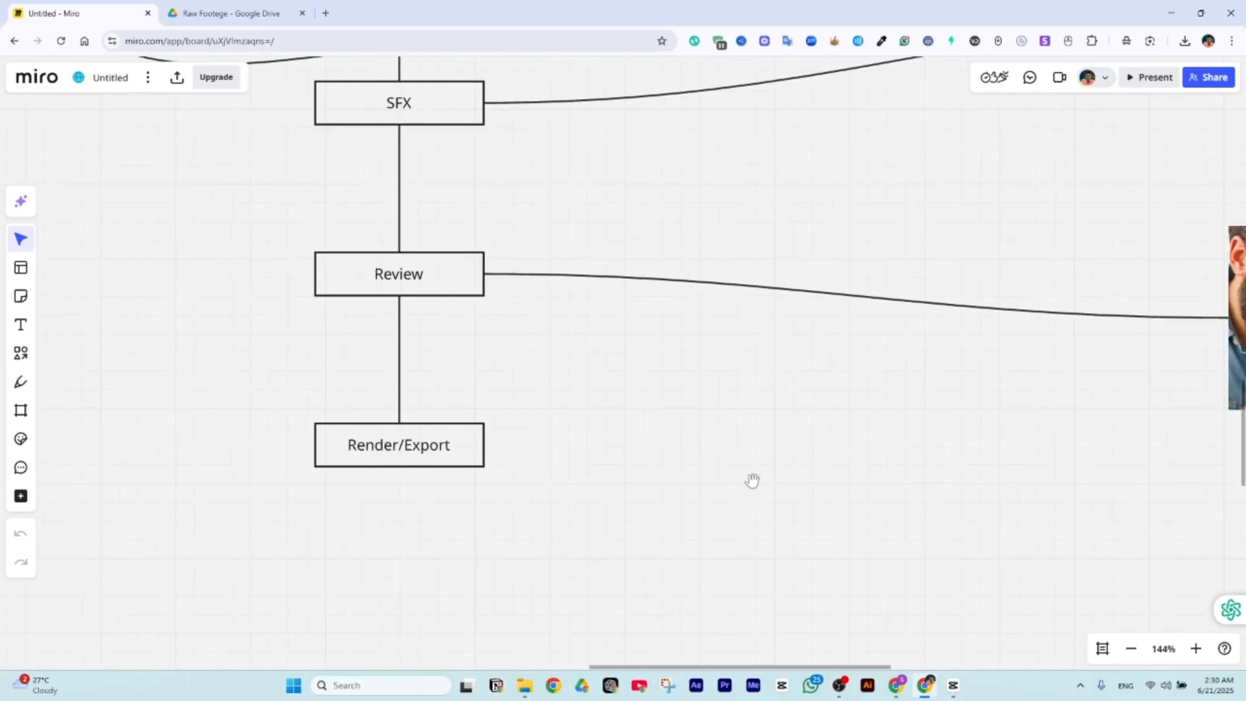
scroll(753, 480, "down", 6)
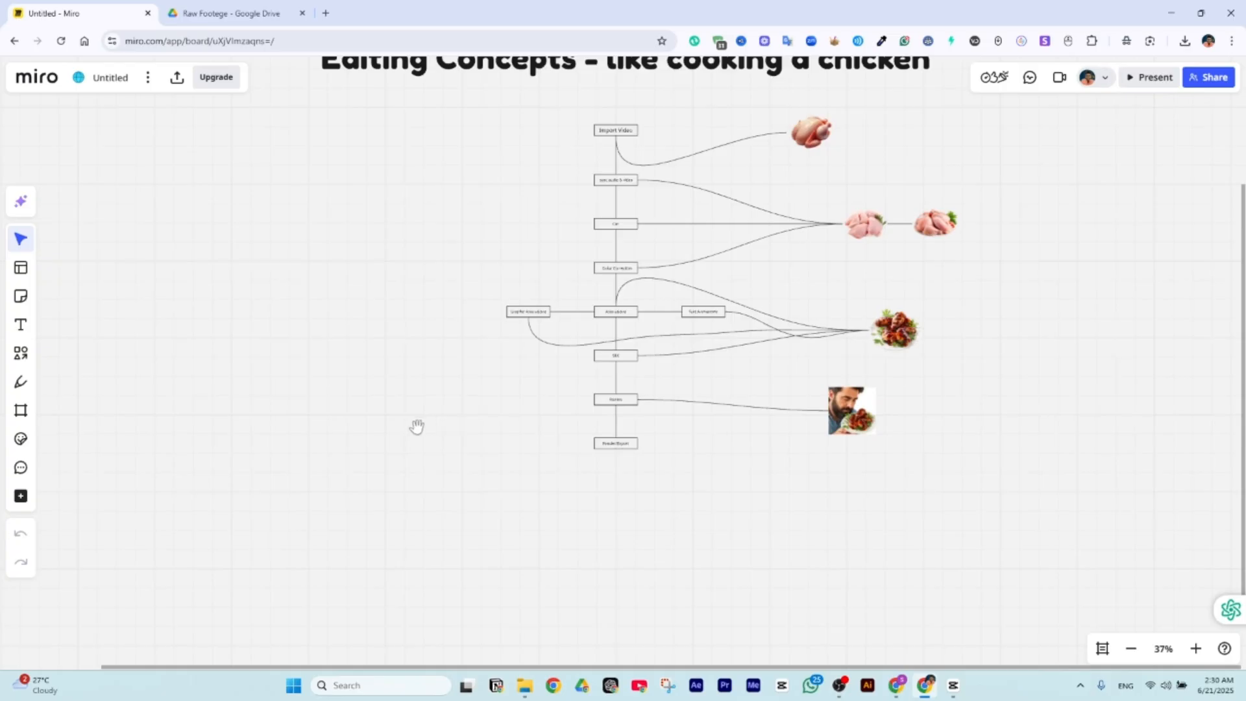
scroll(417, 426, "down", 1)
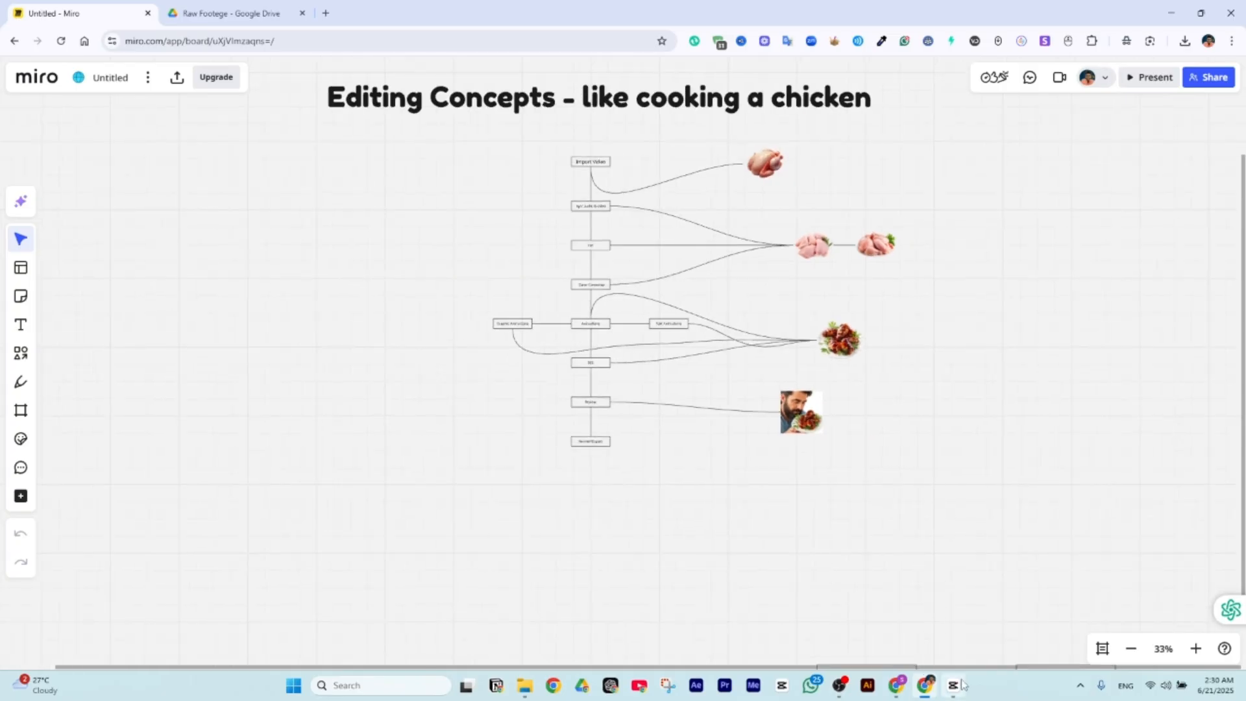
- Switch to CapCut and scrub the color-corrected footage back to about 00:00:00:24
mouse_move(963, 684)
left_click(963, 620)
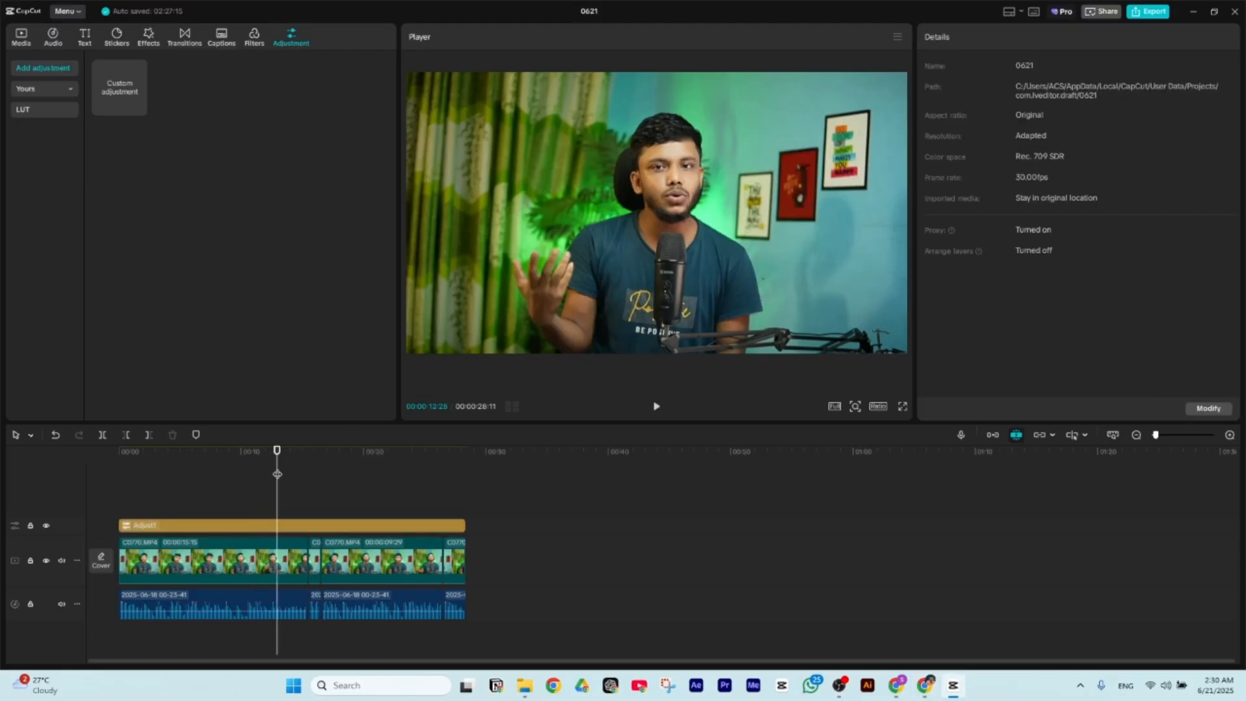
left_click_drag(273, 458, 267, 590)
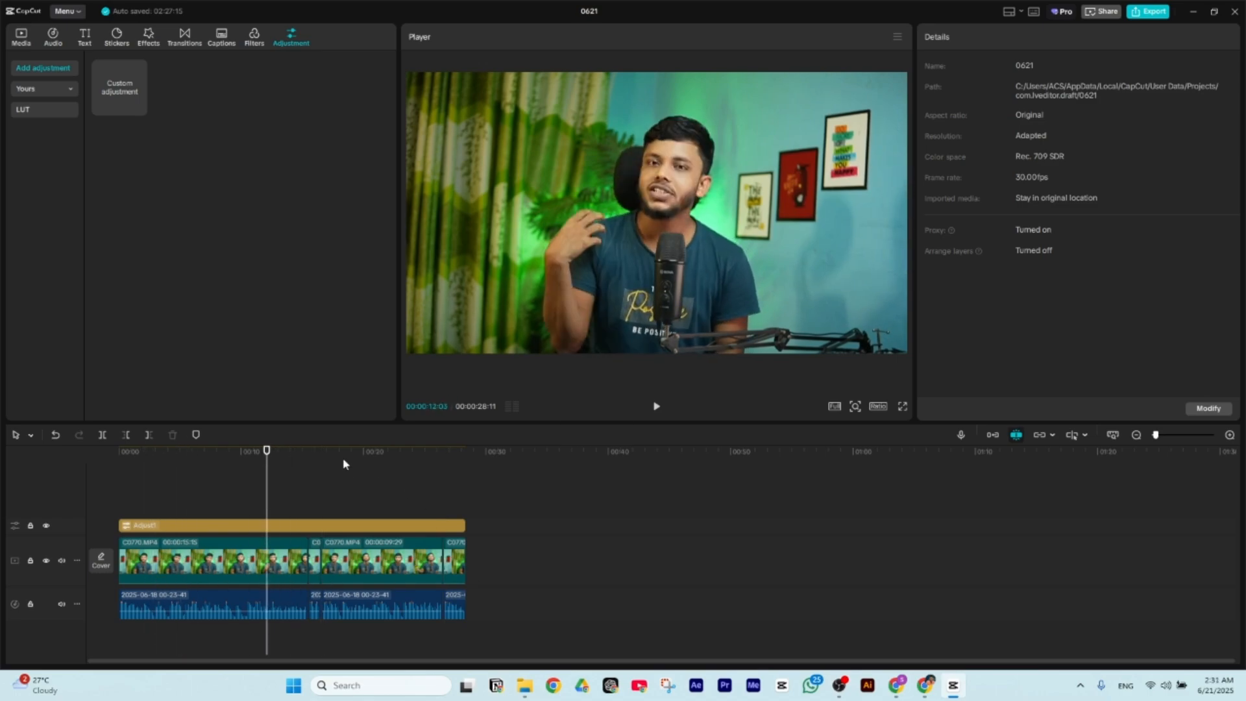
left_click_drag(289, 454, 129, 454)
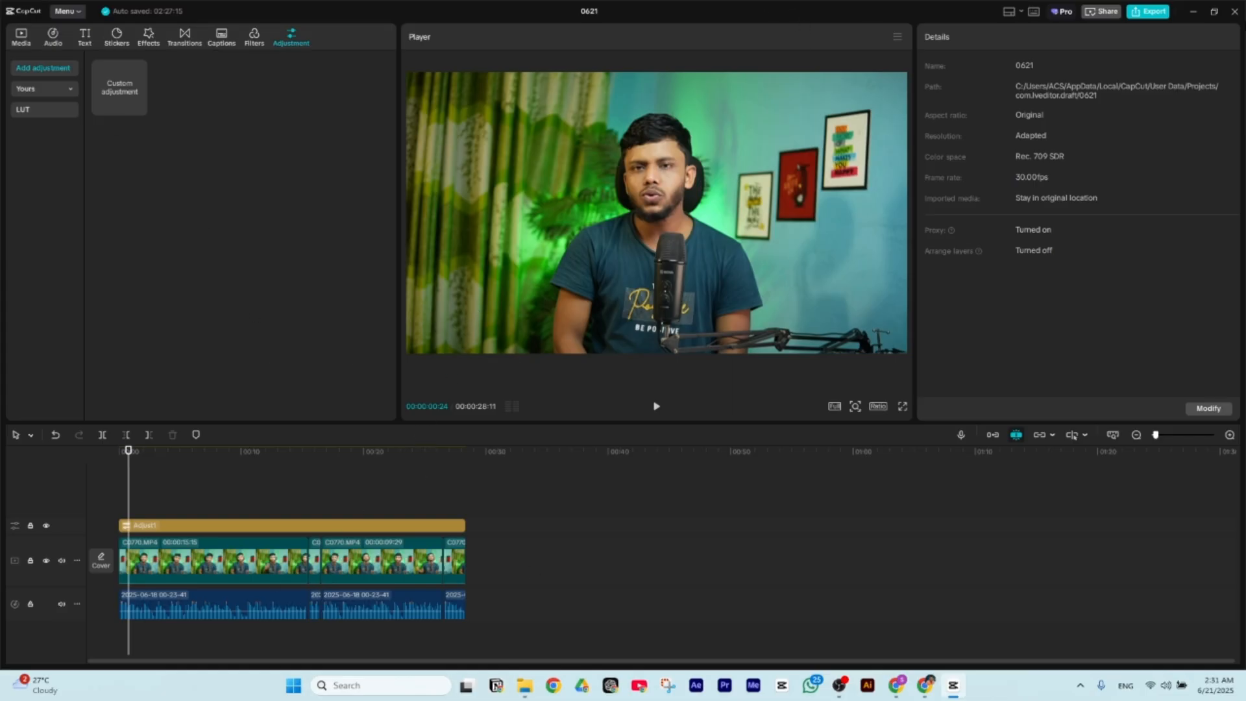
- Close the current project, open project 0618 and enlarge its timeline area
left_click(1235, 11)
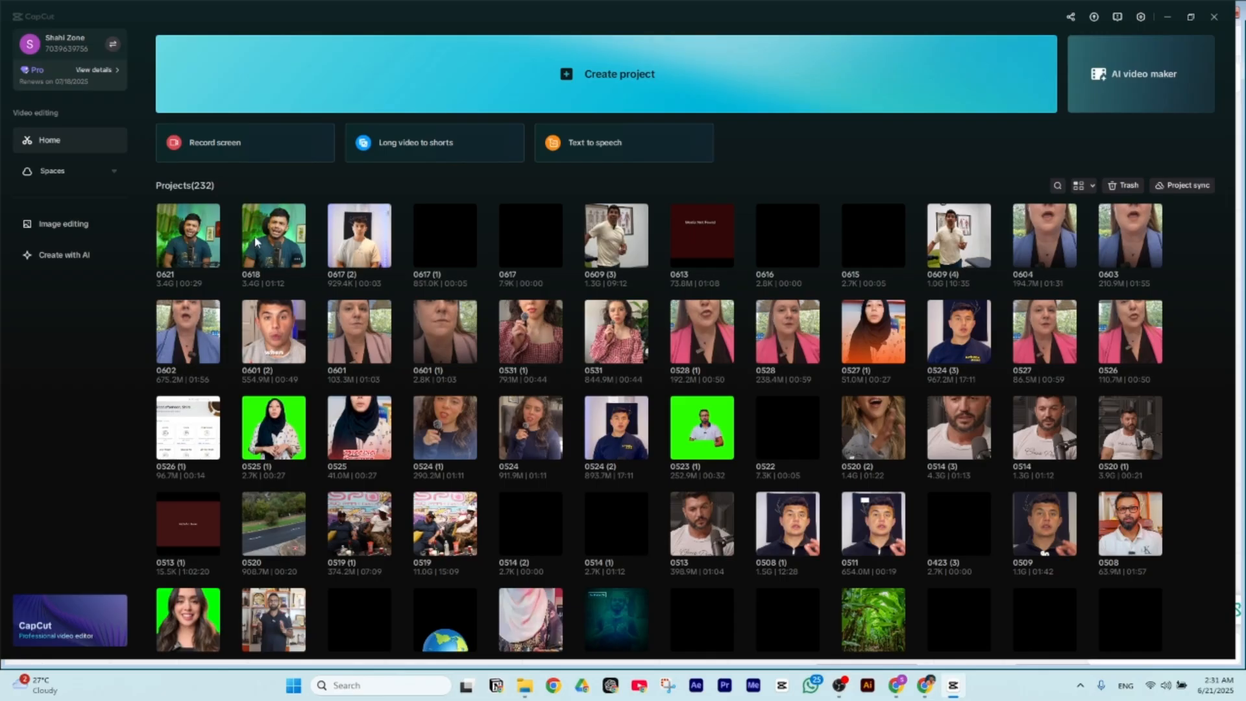
left_click(273, 236)
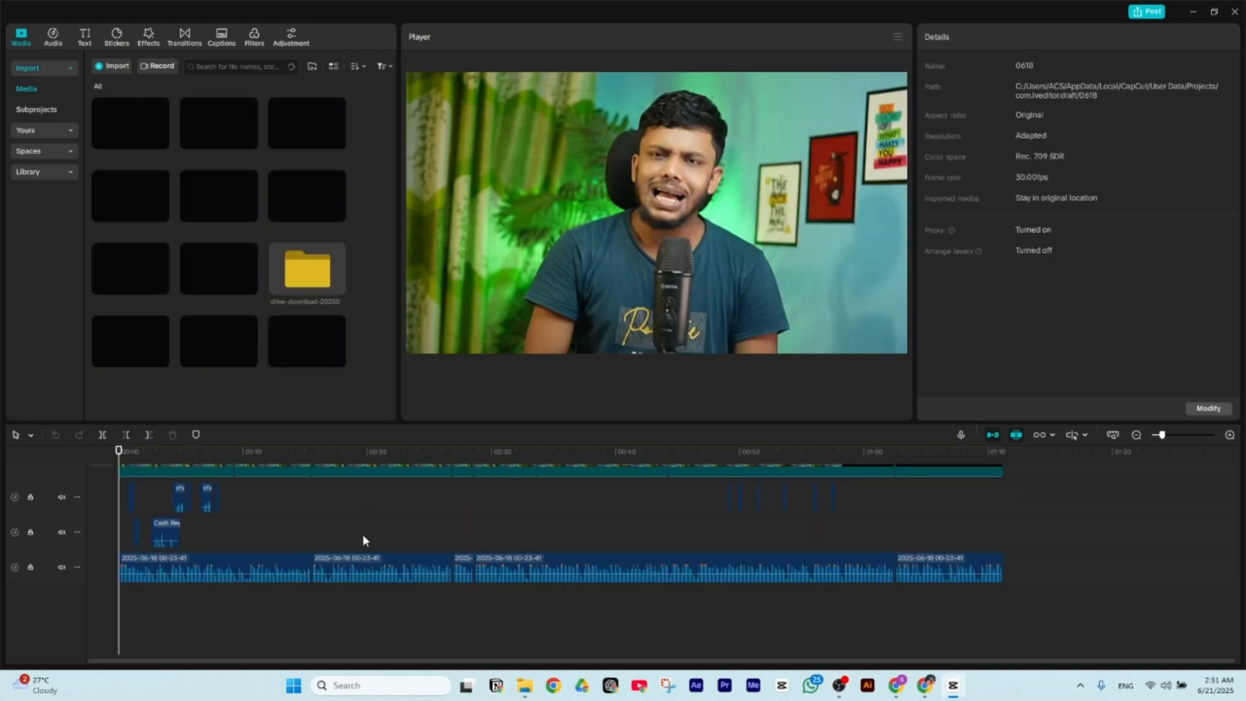
scroll(364, 541, "up", 2)
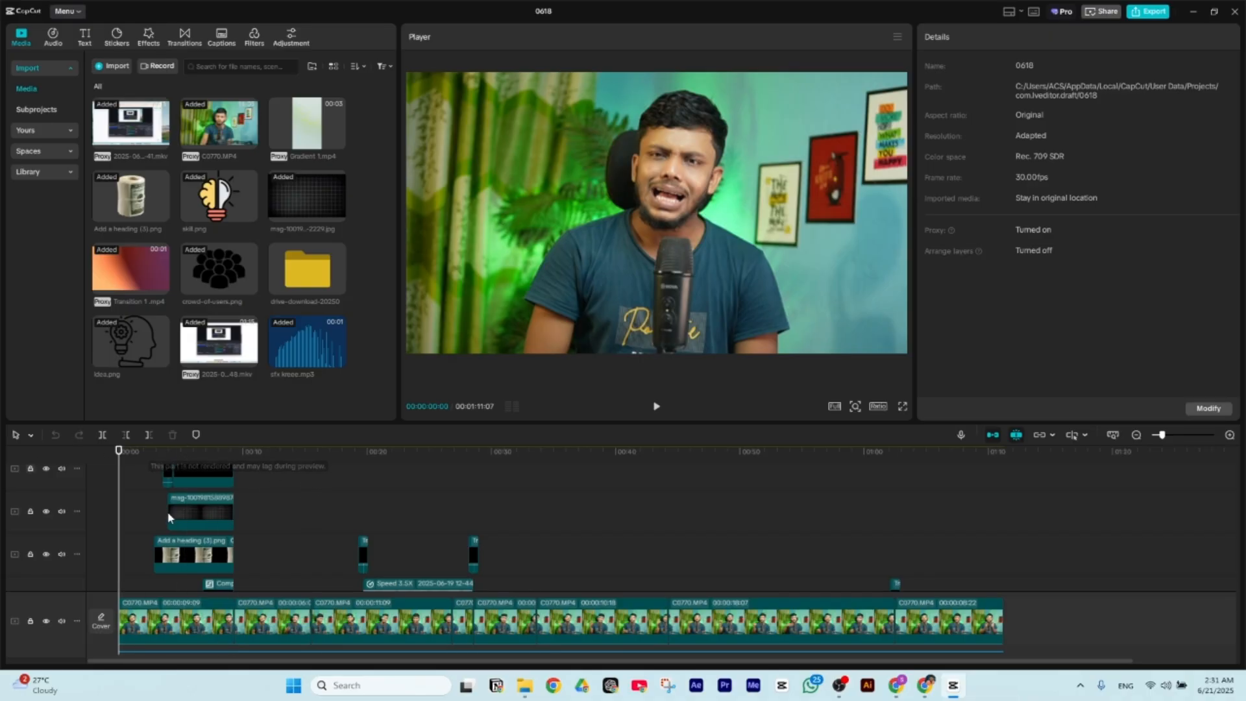
scroll(471, 479, "down", 2)
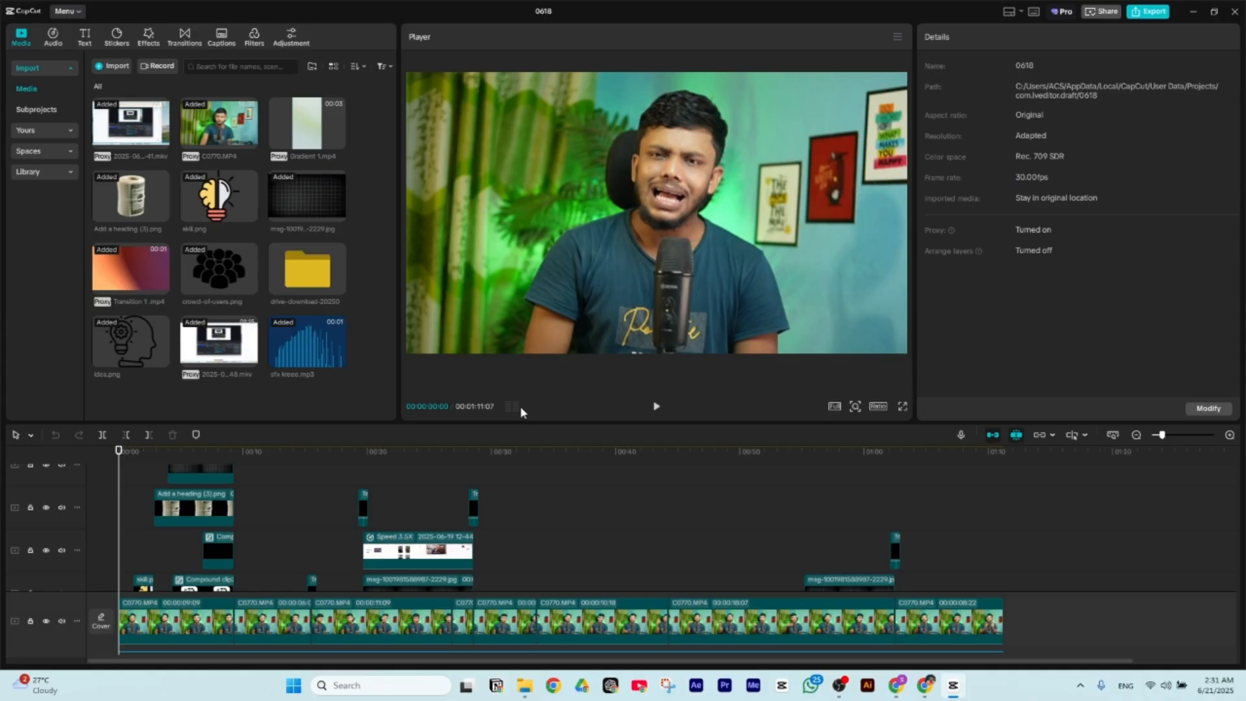
left_click_drag(520, 422, 517, 288)
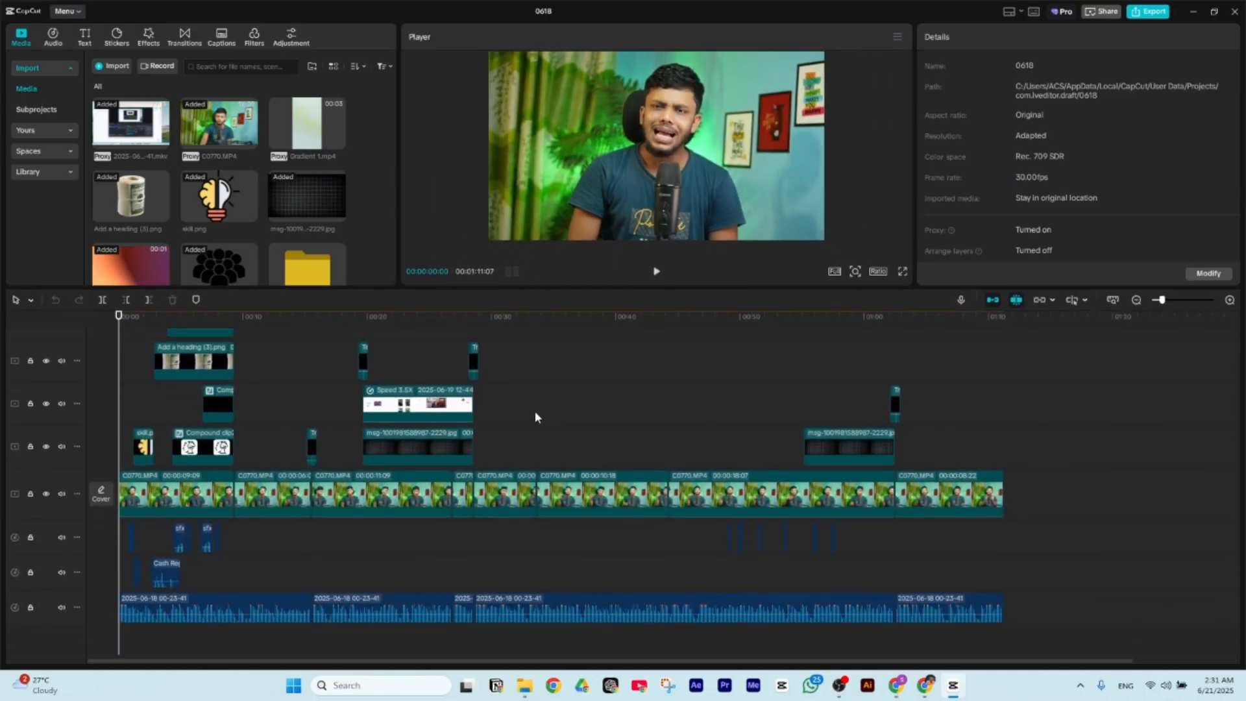
- Look through the text, adjustment, overlay, main video and audio tracks of project 0618
scroll(536, 411, "up", 5)
scroll(518, 416, "down", 2)
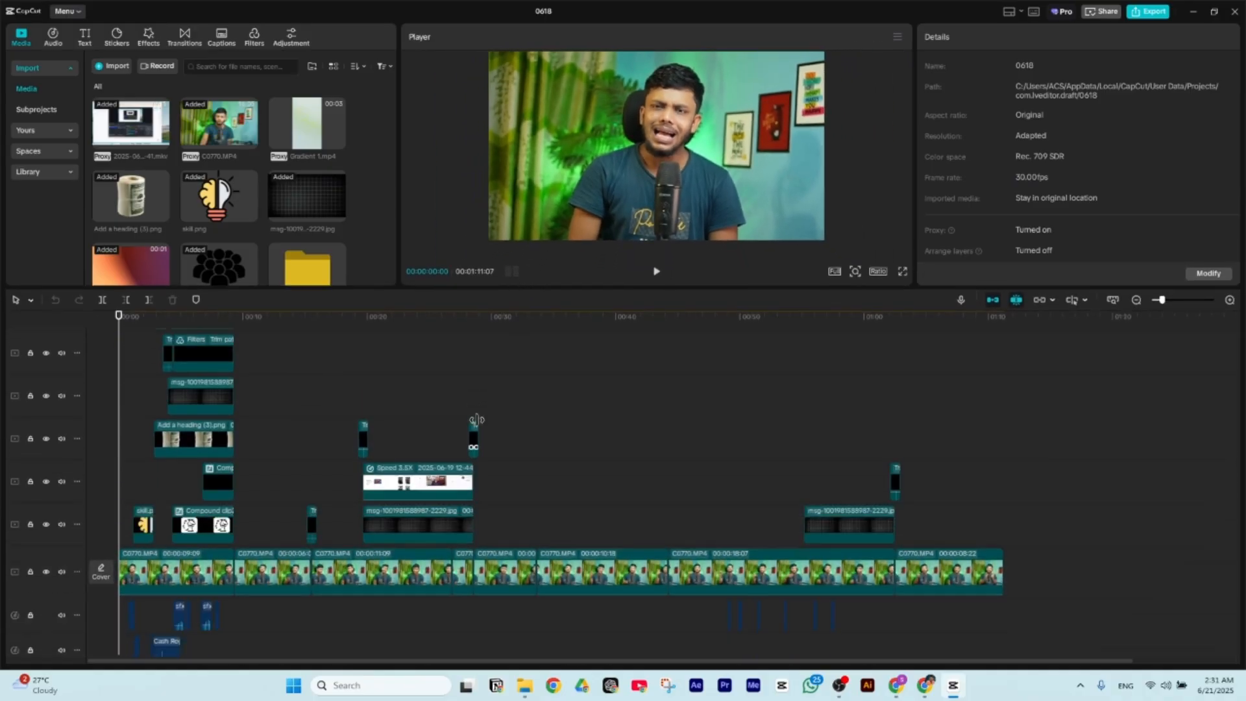
scroll(478, 419, "up", 10)
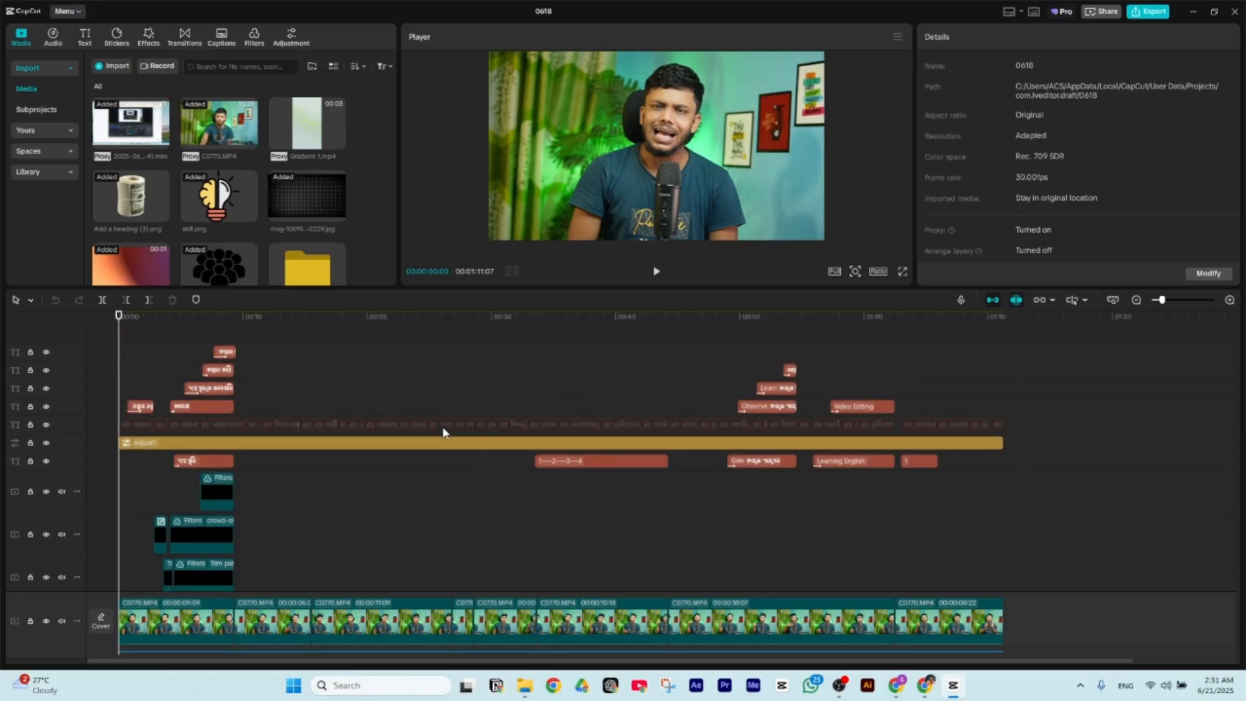
scroll(444, 432, "down", 8)
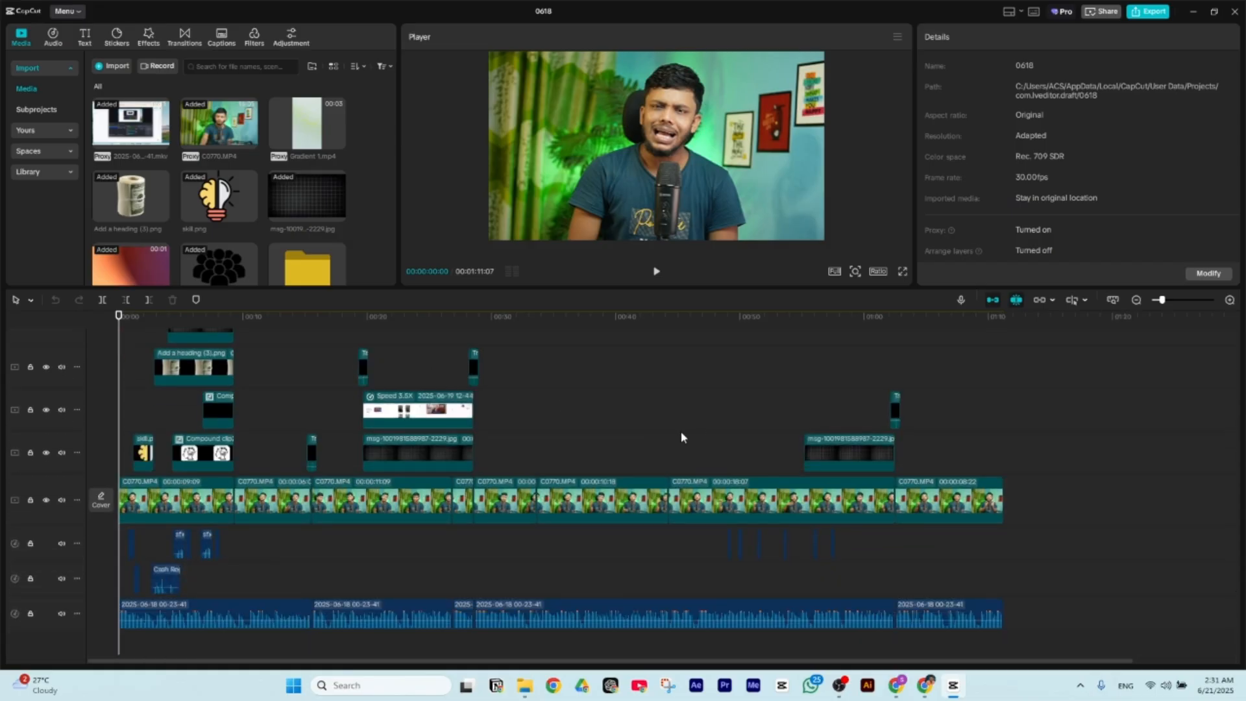
scroll(670, 437, "up", 4)
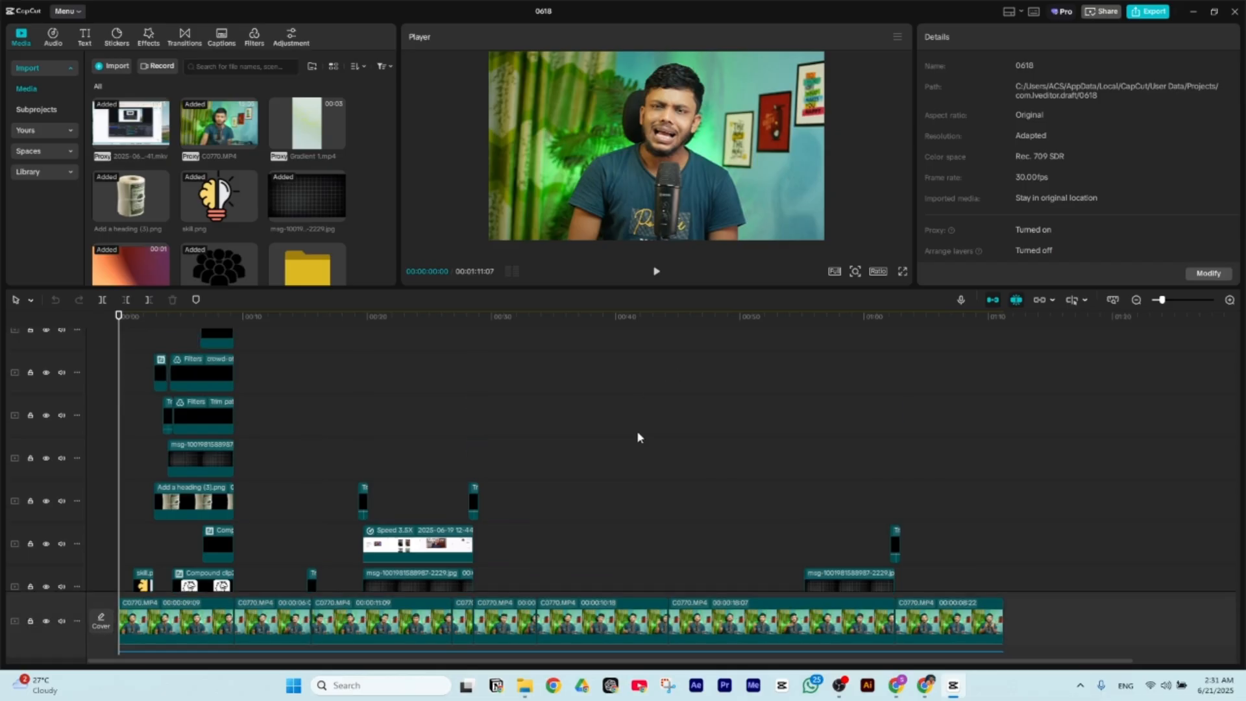
scroll(638, 437, "up", 6)
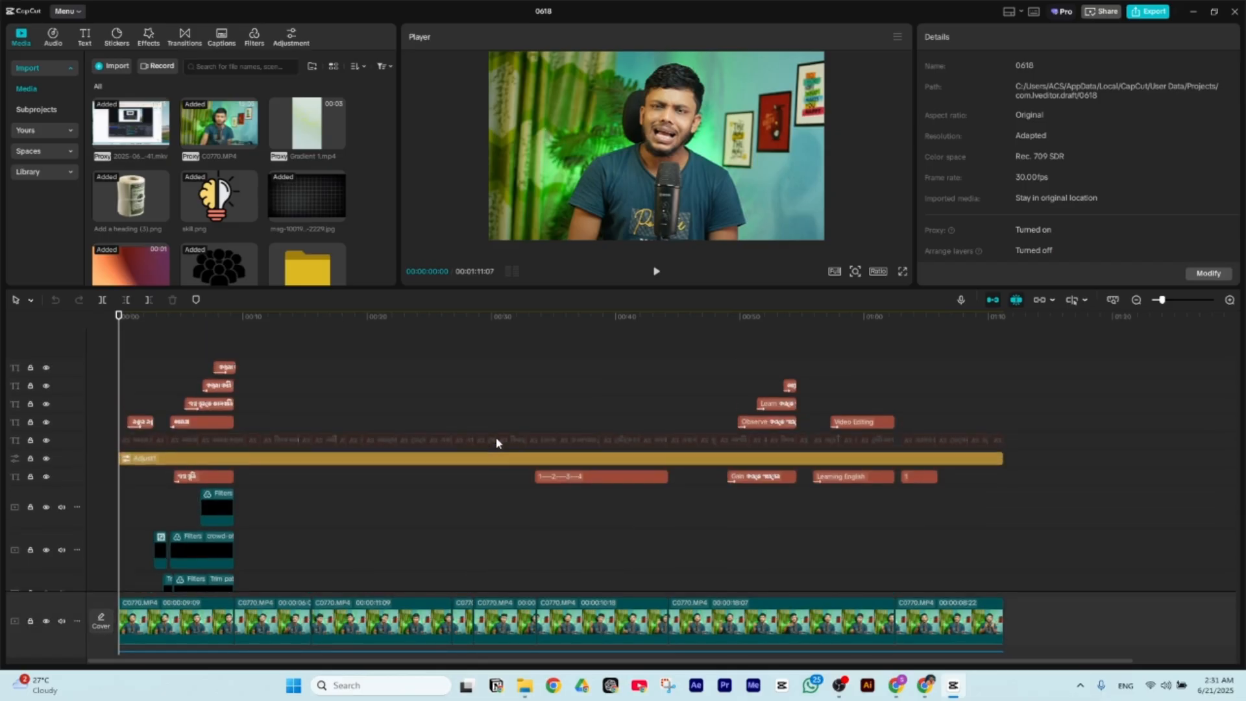
scroll(403, 453, "down", 8)
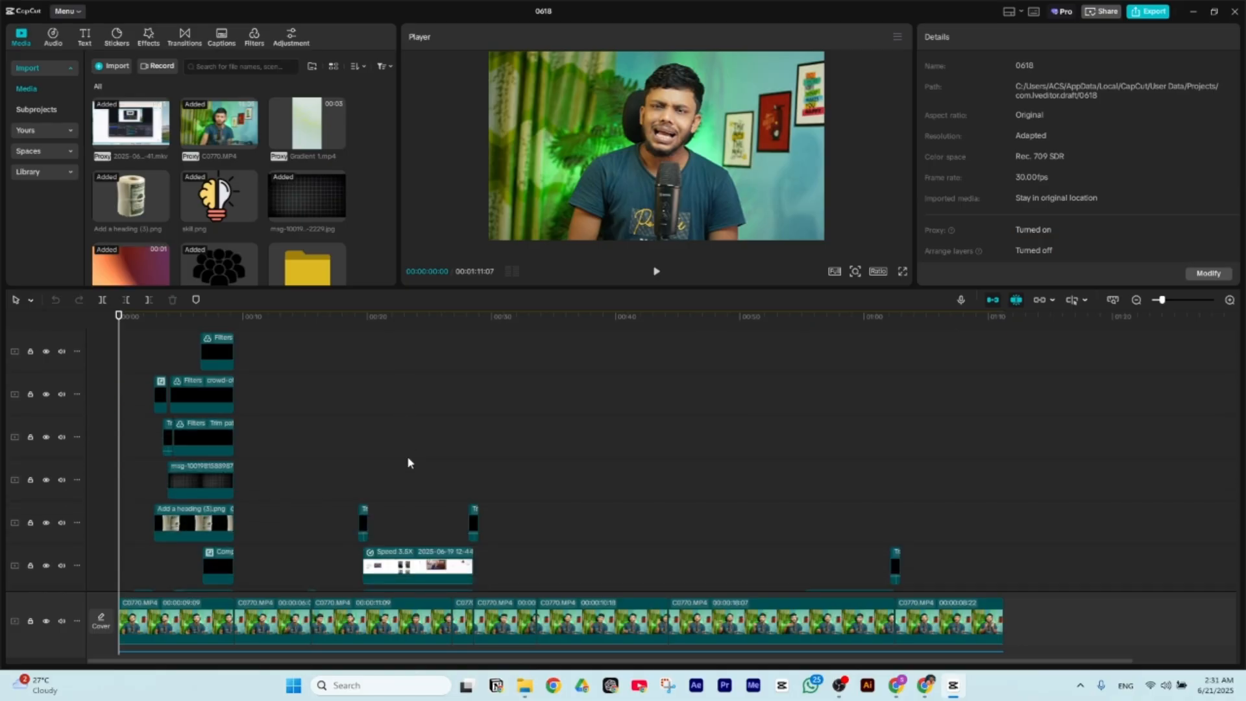
scroll(633, 416, "down", 3)
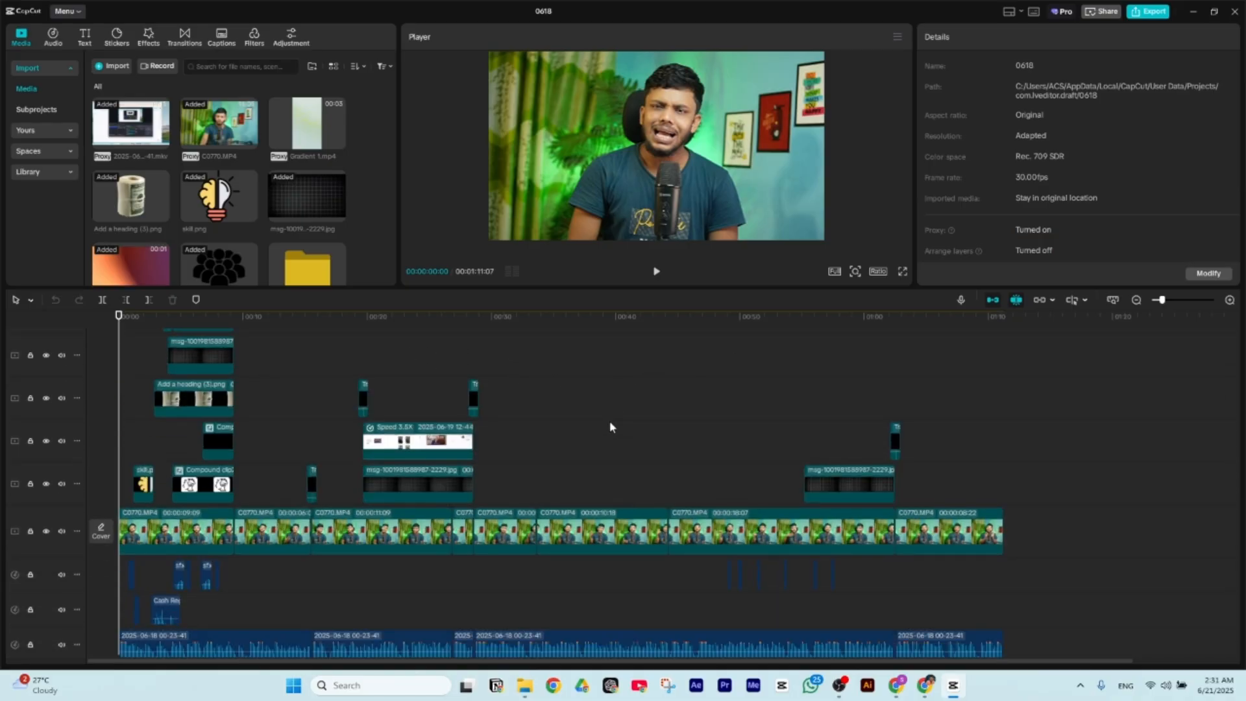
scroll(609, 421, "down", 2)
scroll(223, 407, "up", 2)
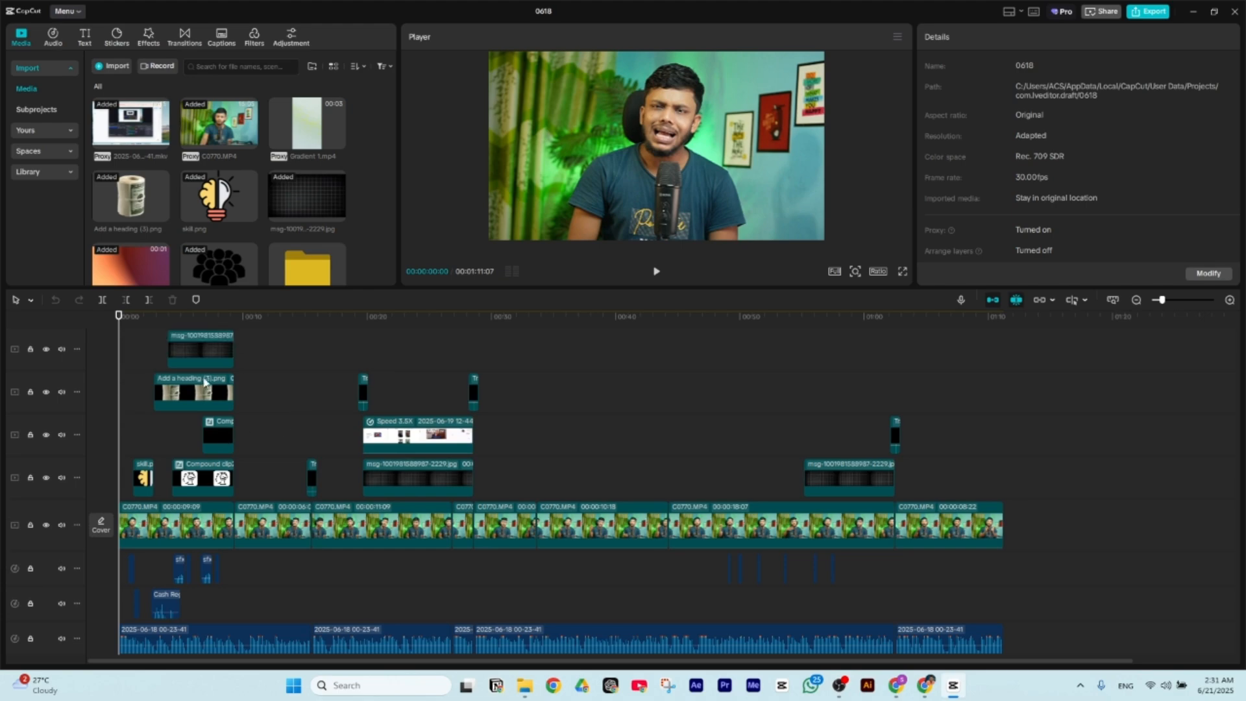
- Examine the layers over the project's first nine seconds and play the opening up to the light-bulb graphic and its text
scroll(201, 383, "up", 4)
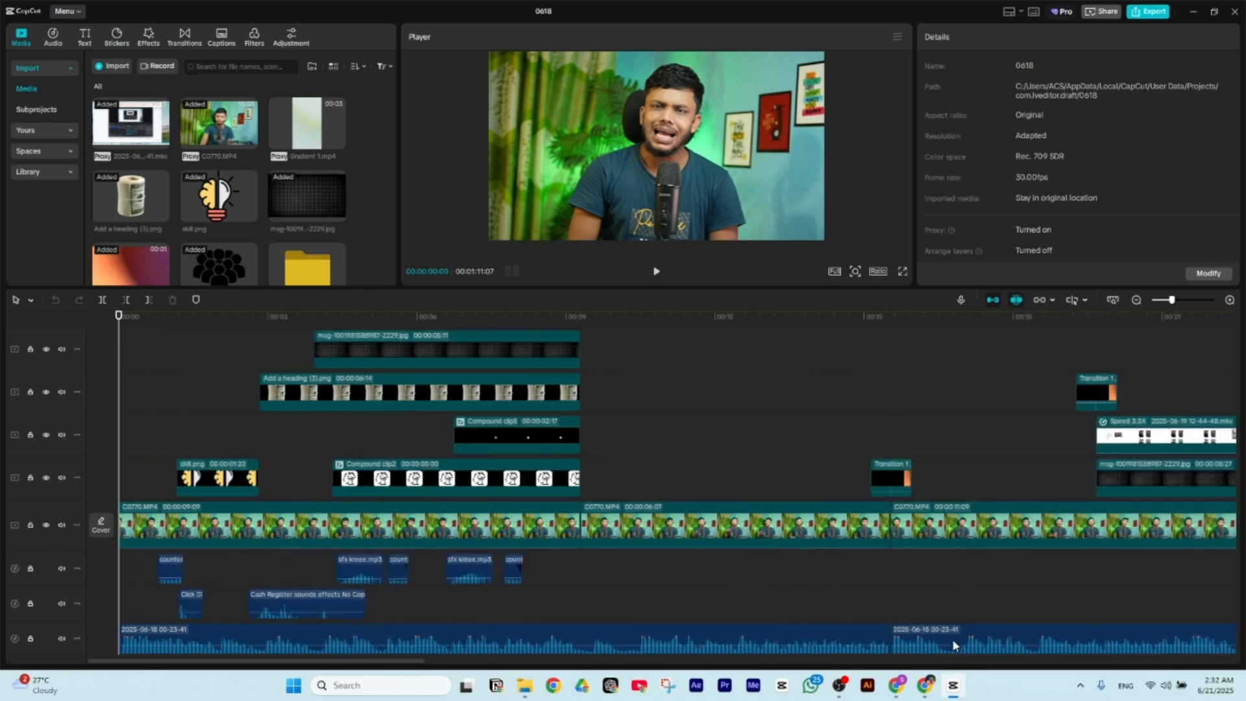
scroll(277, 416, "up", 5)
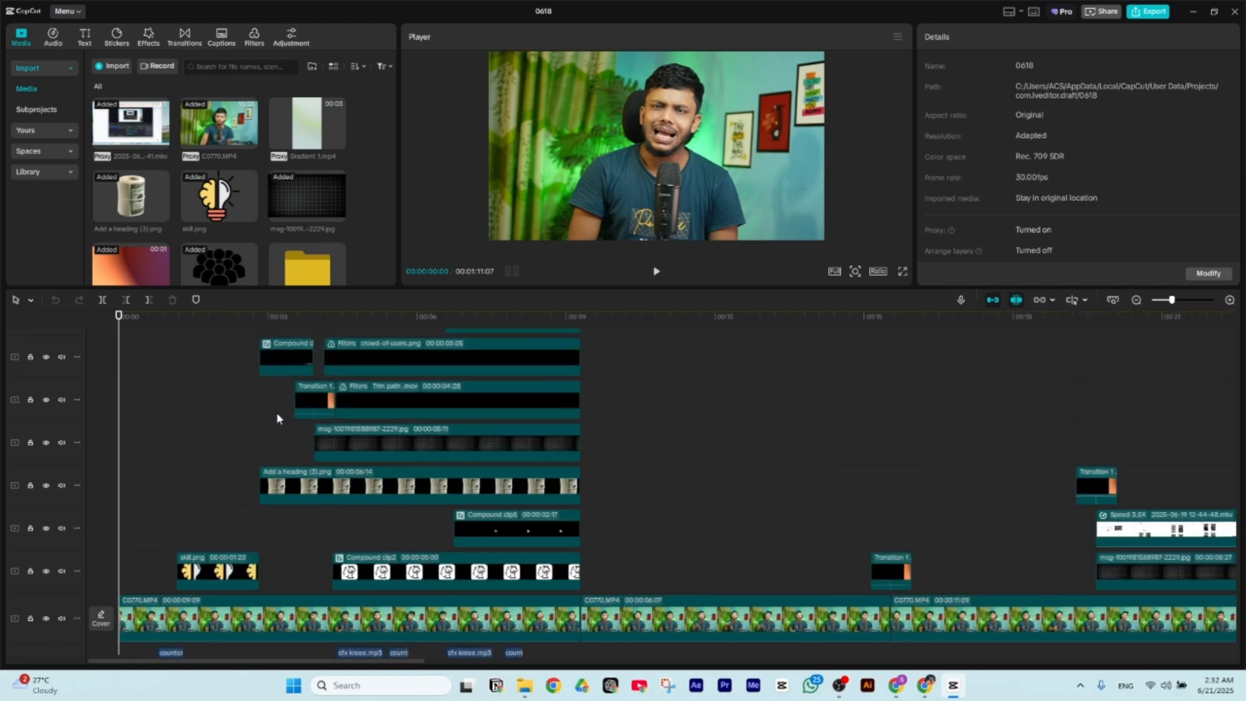
scroll(277, 416, "down", 2)
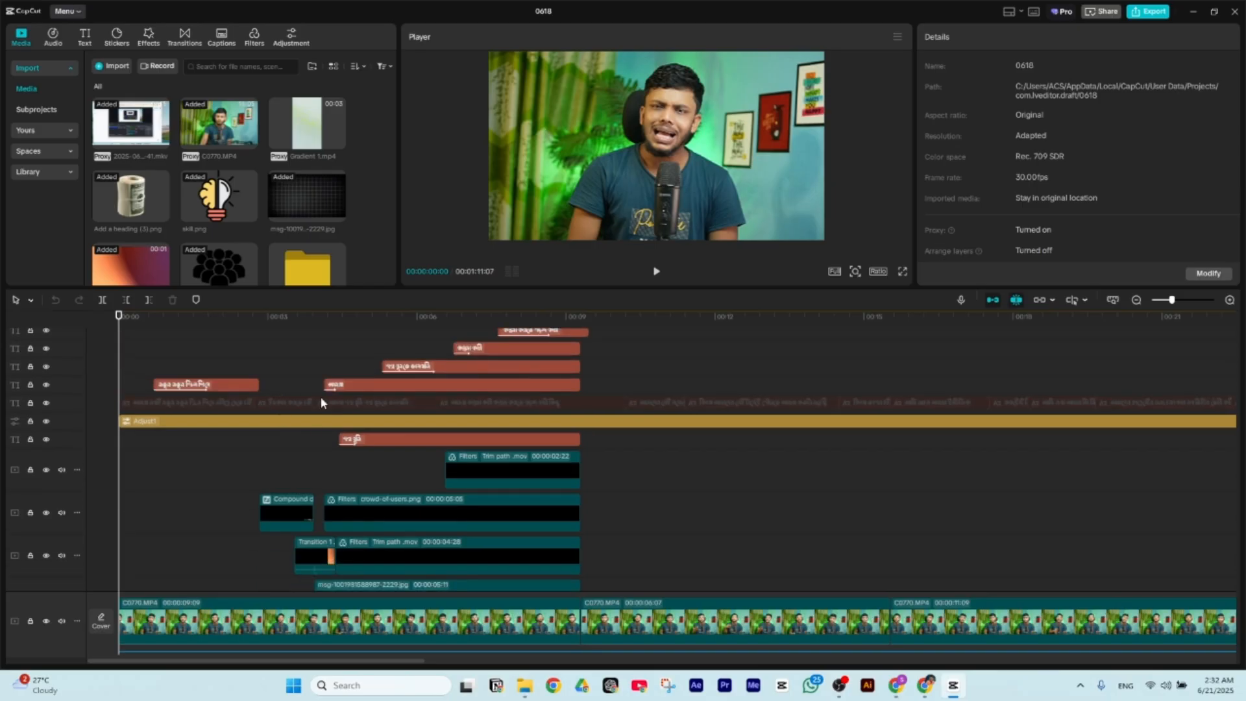
key("space")
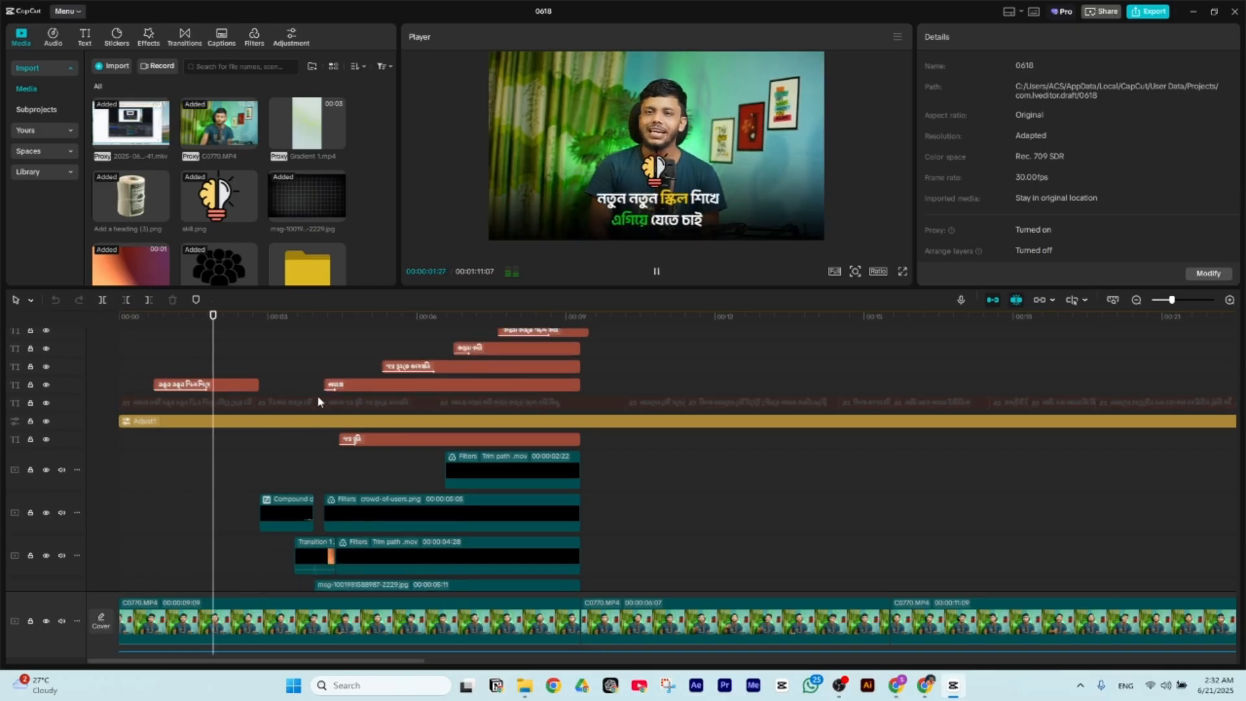
key("space")
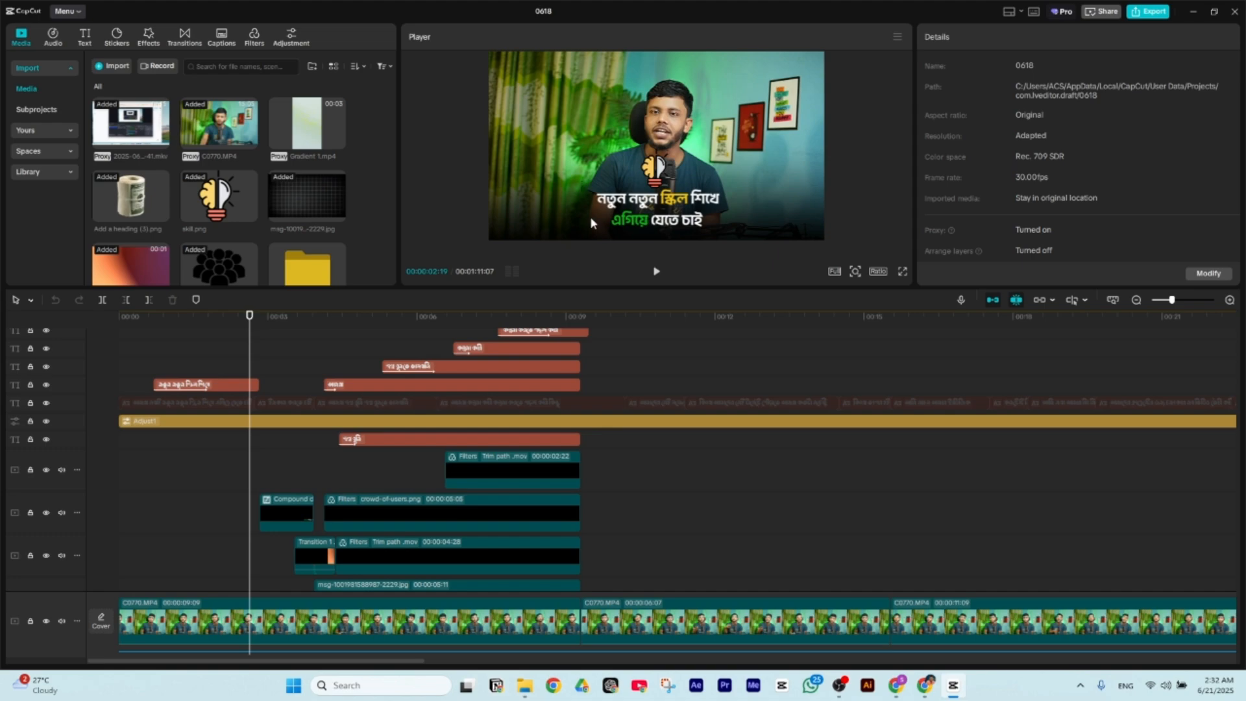
- Select the first C0770.MP4 clip on the main track and place the playhead at 00:00:00:23, near its first keyframes
scroll(348, 445, "down", 5)
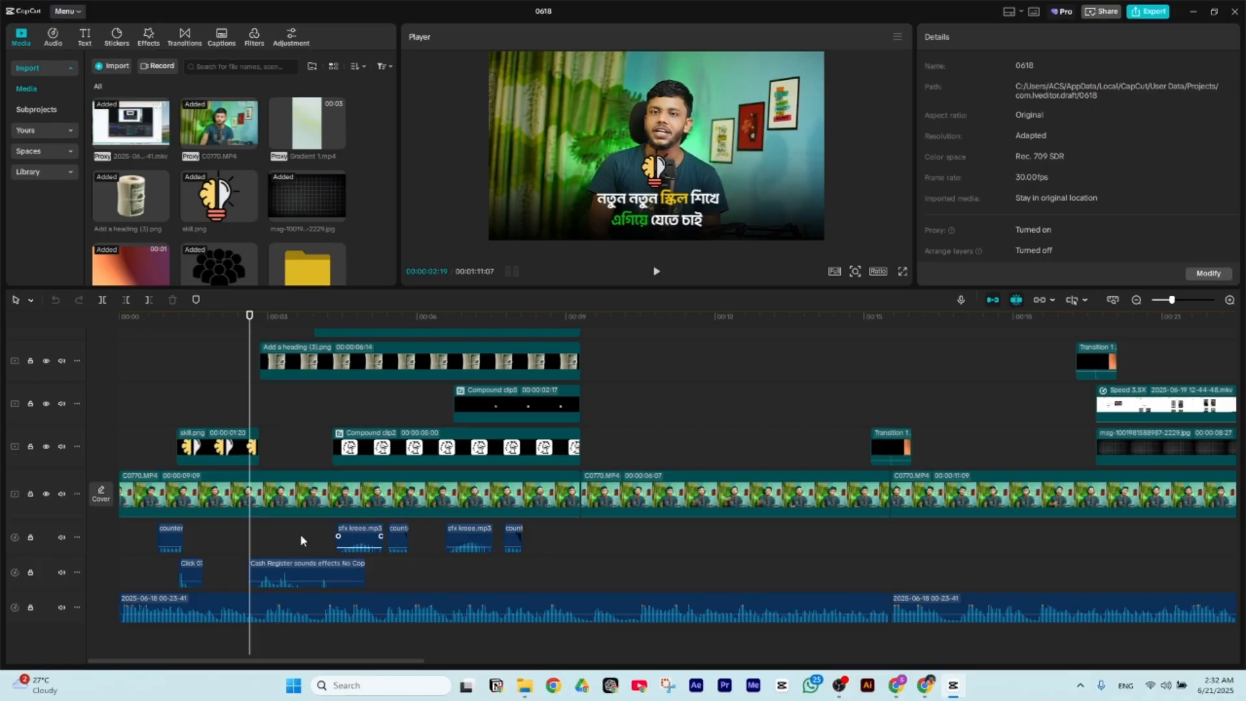
left_click(218, 501)
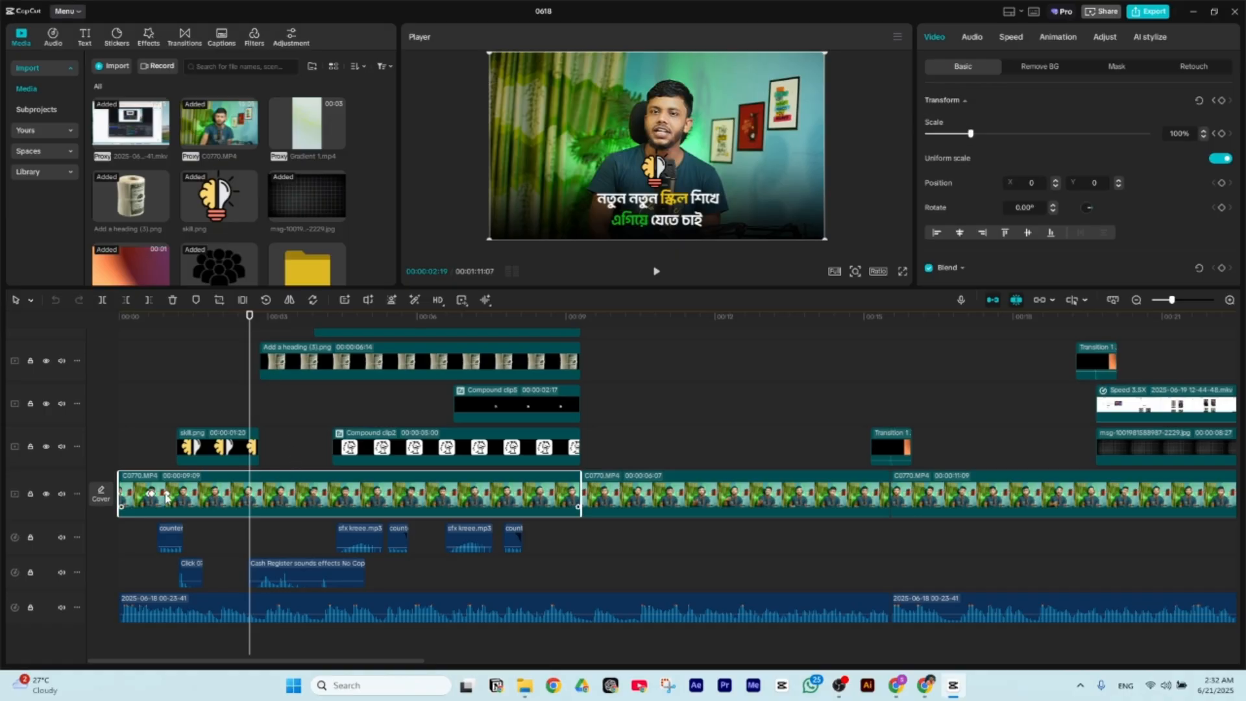
left_click(149, 318)
mouse_move(148, 318)
left_mouse_down()
mouse_move(179, 322)
mouse_move(145, 337)
mouse_move(159, 332)
left_mouse_up()
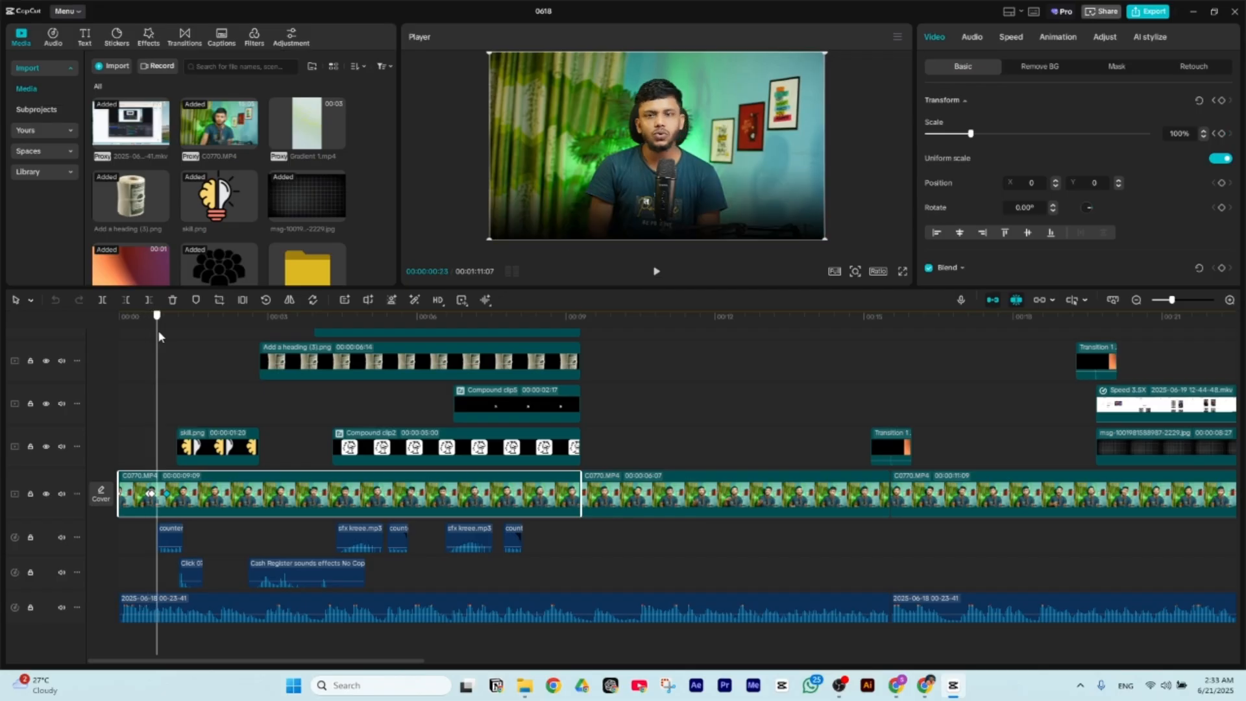
- Inspect the Split mask on the selected C0770.MP4 clip, return to its basic settings and move the playhead to the light-bulb graphic
left_click(1109, 70)
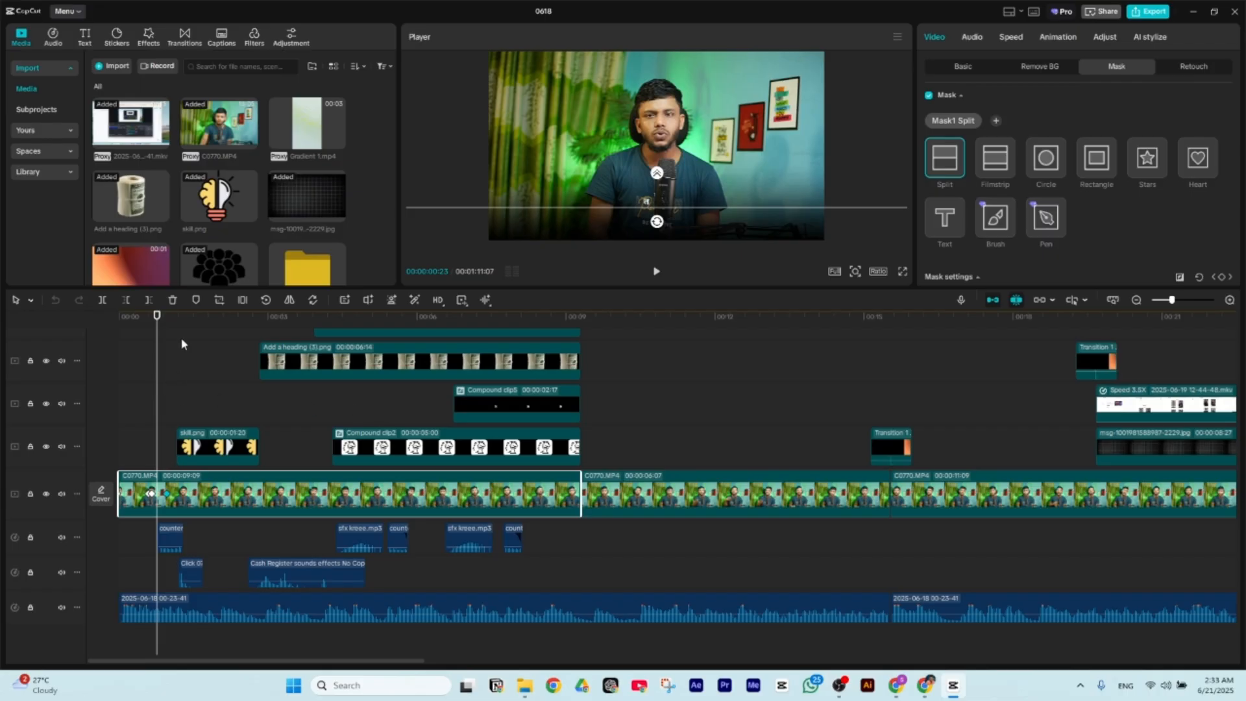
left_click_drag(158, 325, 176, 329)
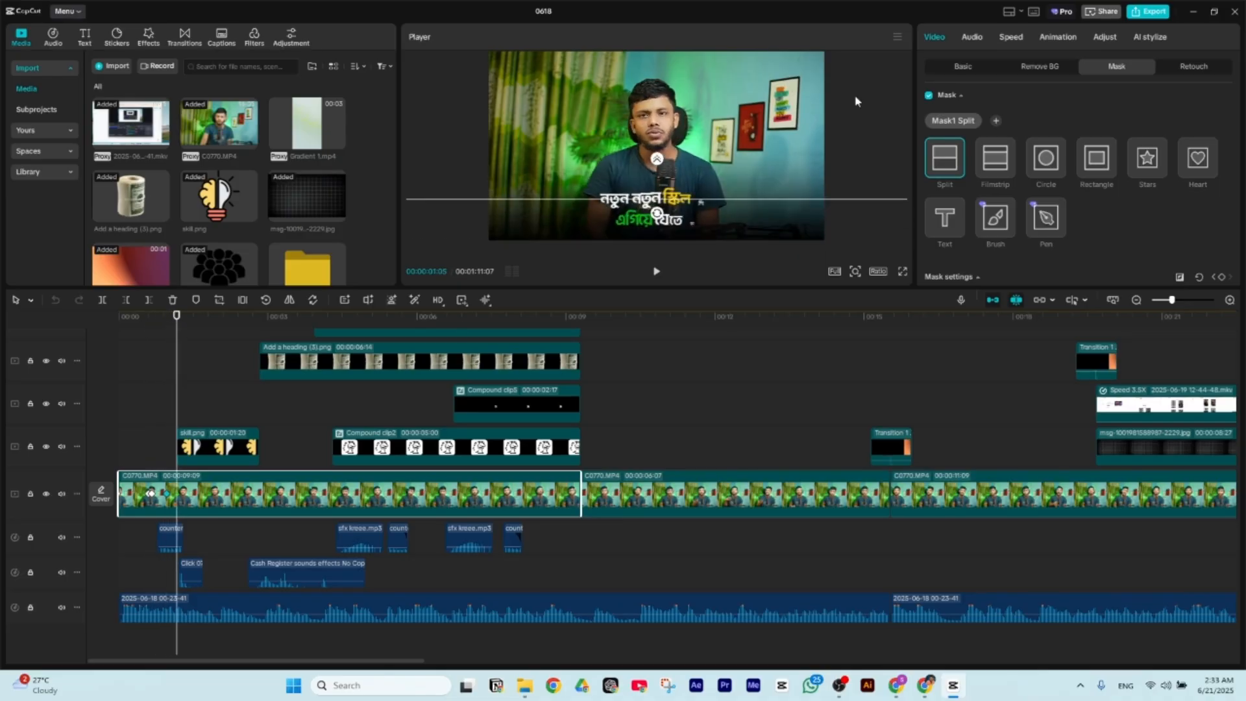
left_click(961, 69)
scroll(201, 418, "up", 1)
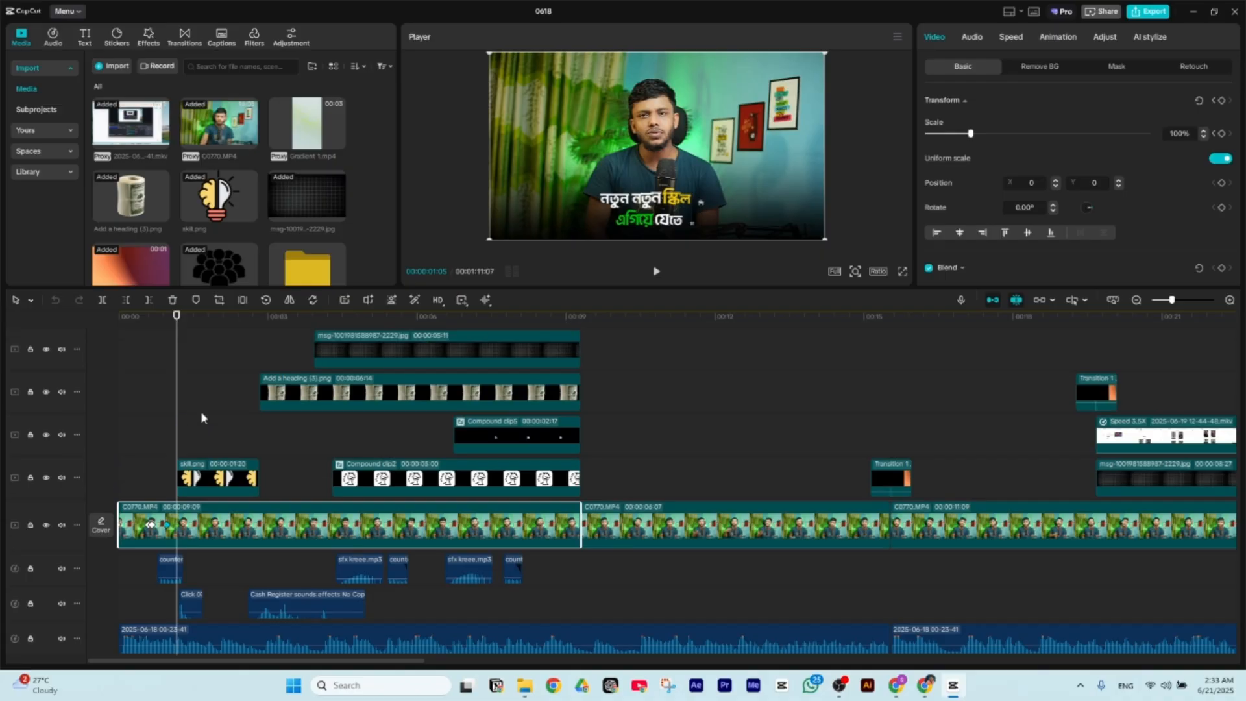
scroll(201, 418, "up", 3)
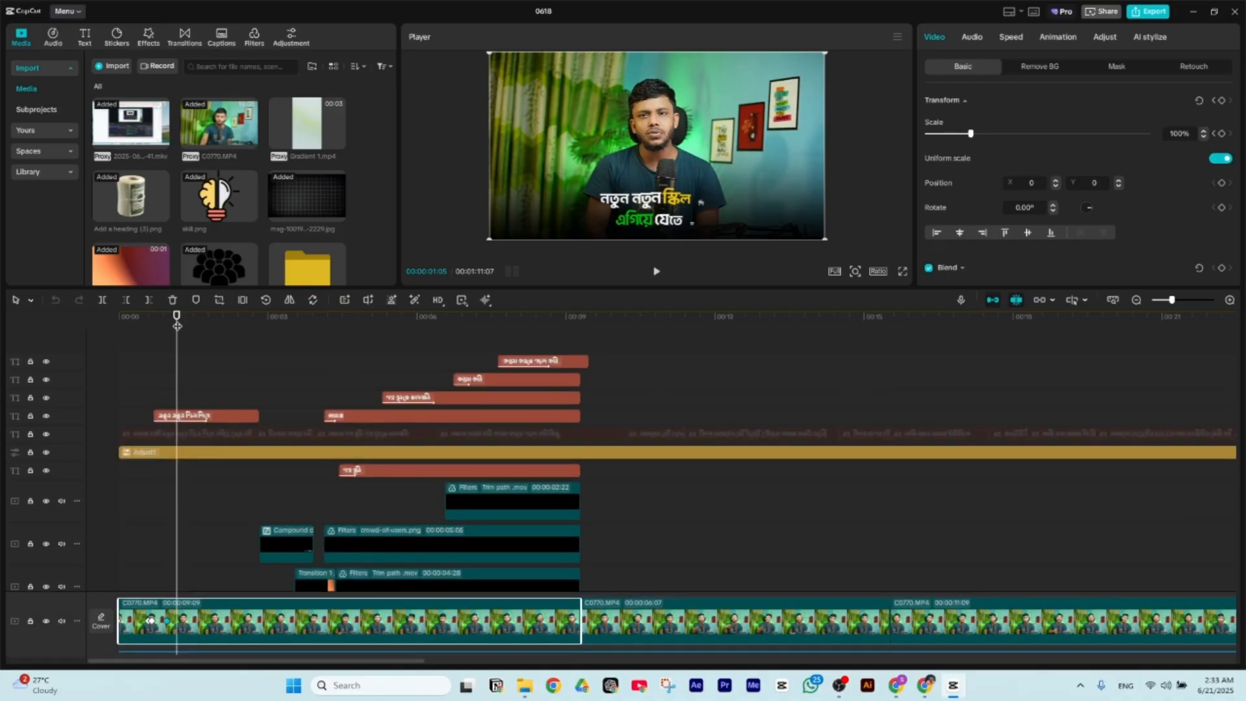
mouse_move(177, 326)
left_mouse_down()
mouse_move(158, 327)
mouse_move(188, 330)
mouse_move(167, 338)
mouse_move(194, 344)
left_mouse_up()
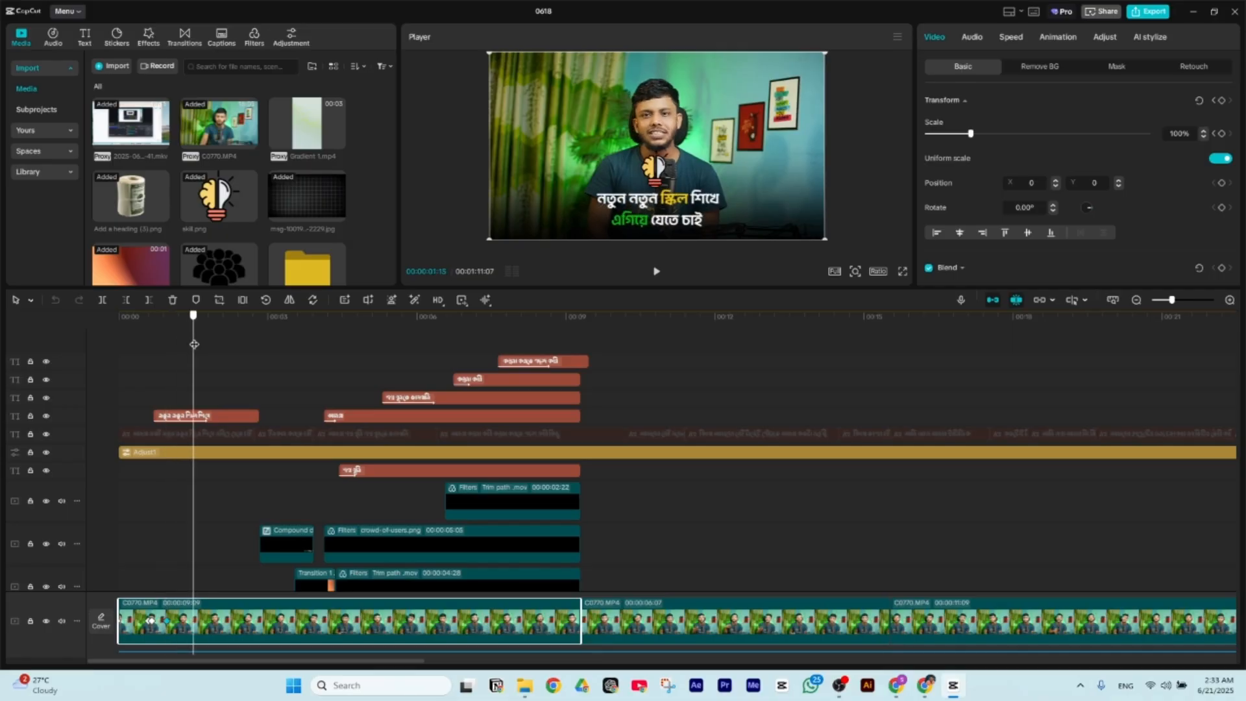
- Select the first caption on the main captions track and check the auto-caption settings, including the spoken language
left_click(218, 433)
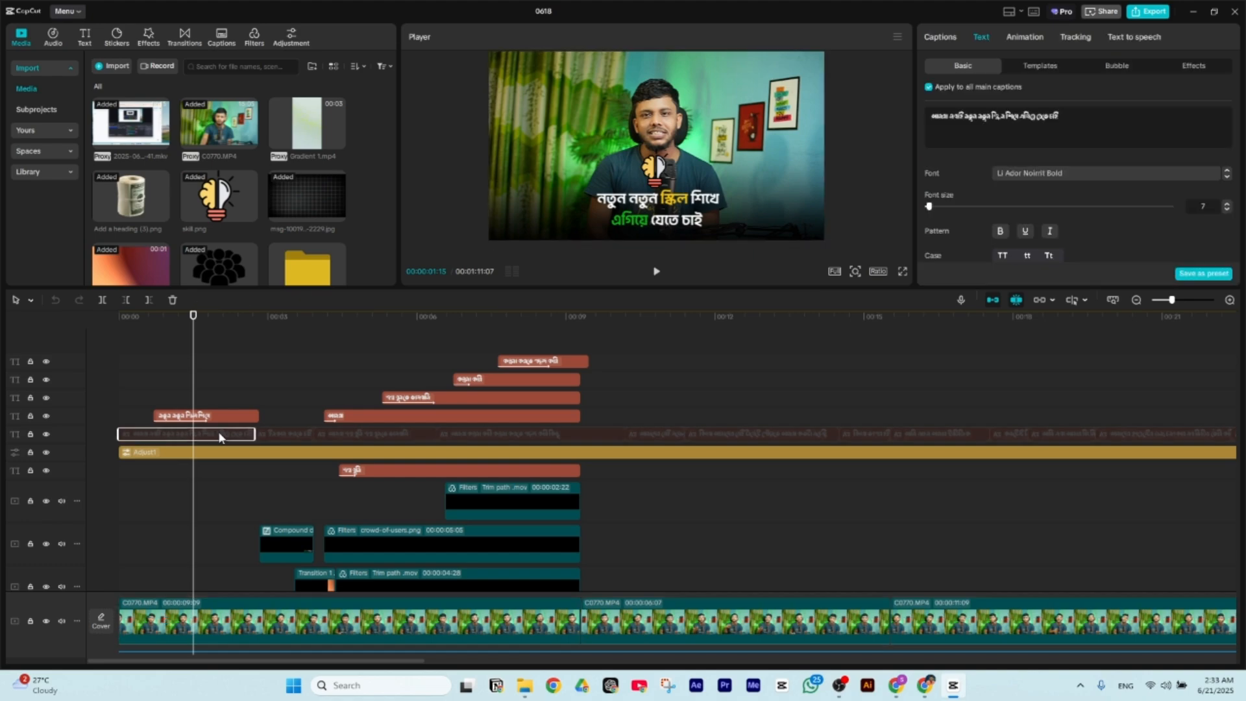
scroll(502, 451, "down", 4, "ctrl")
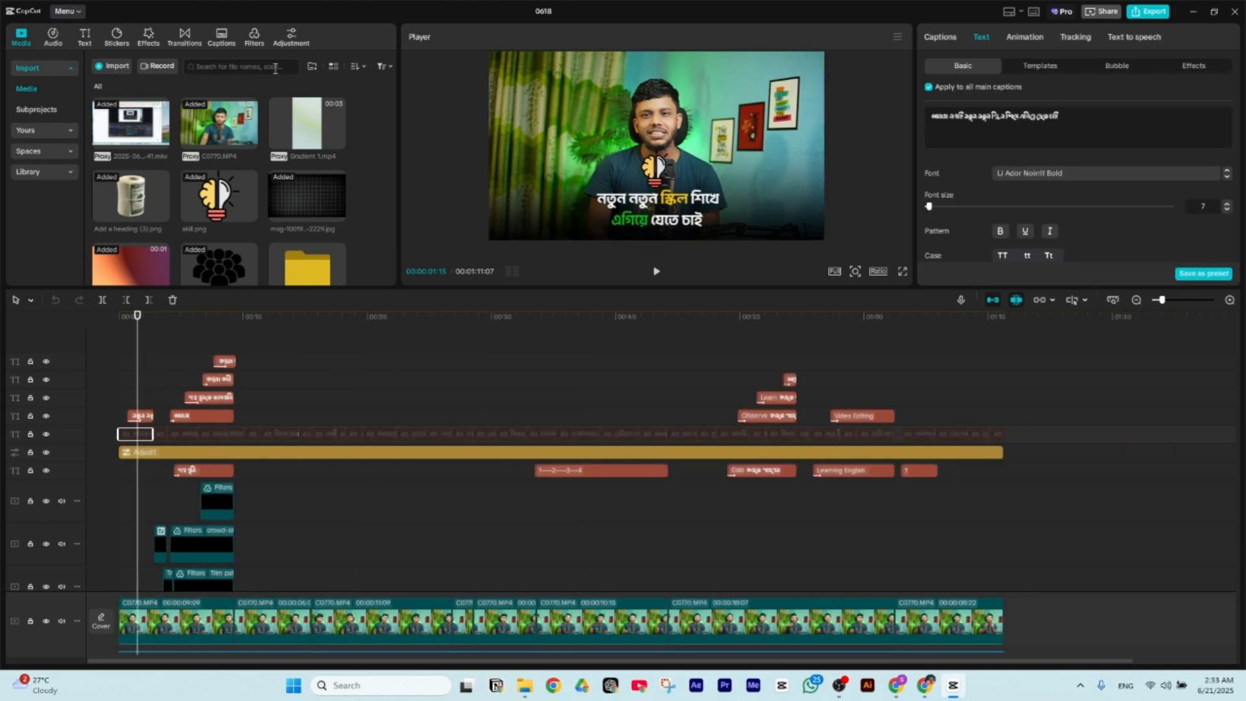
left_click(221, 39)
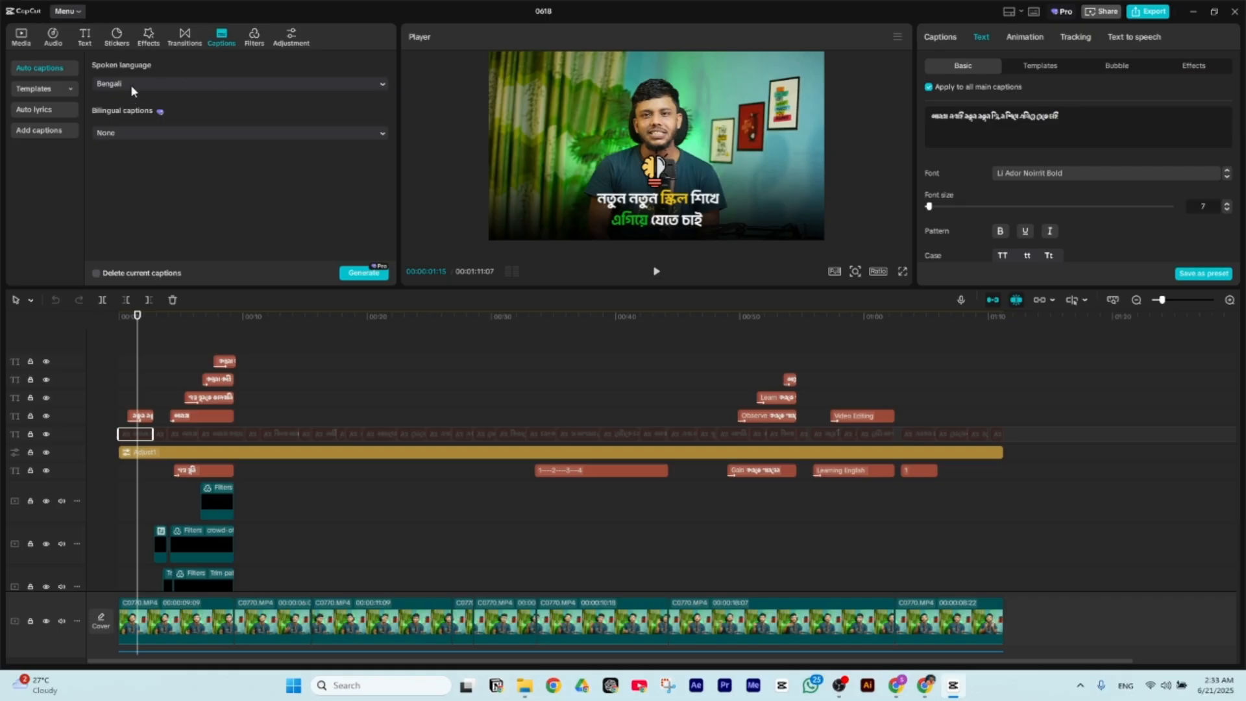
left_click(18, 37)
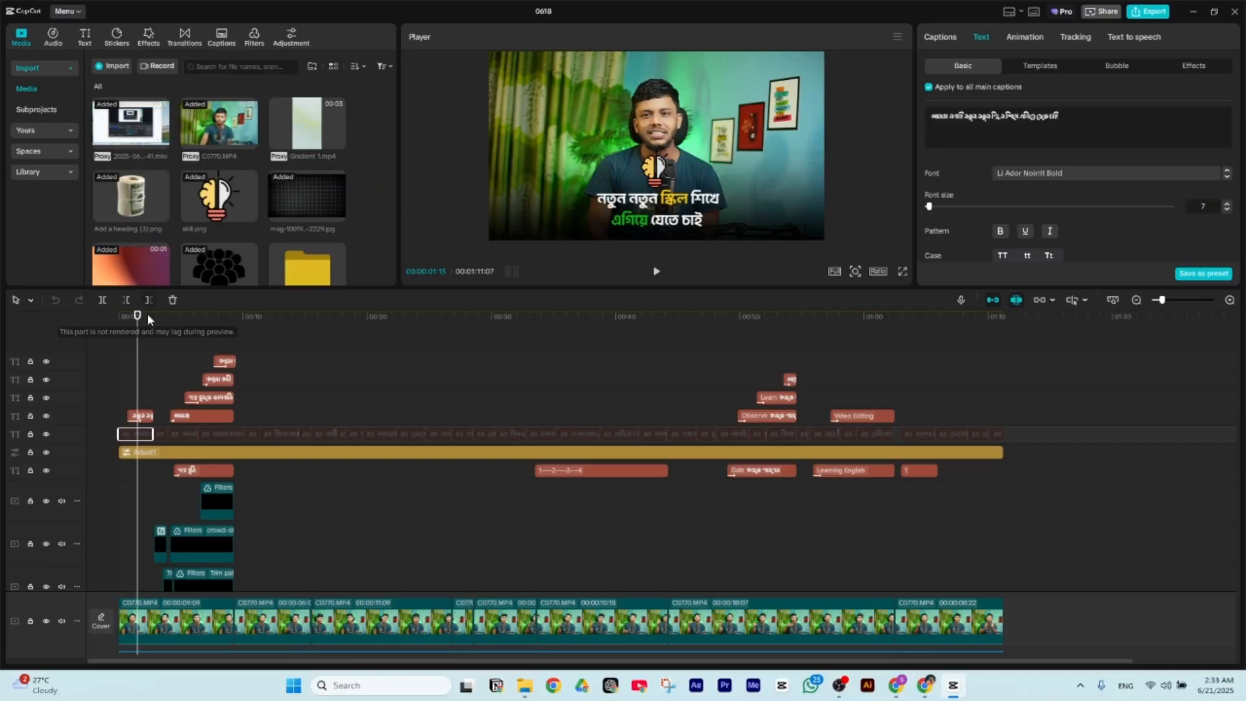
- Compare the first caption's wording with the styled text clip above it and inspect that text clip's In animation
left_click(116, 319)
scroll(172, 338, "up", 6)
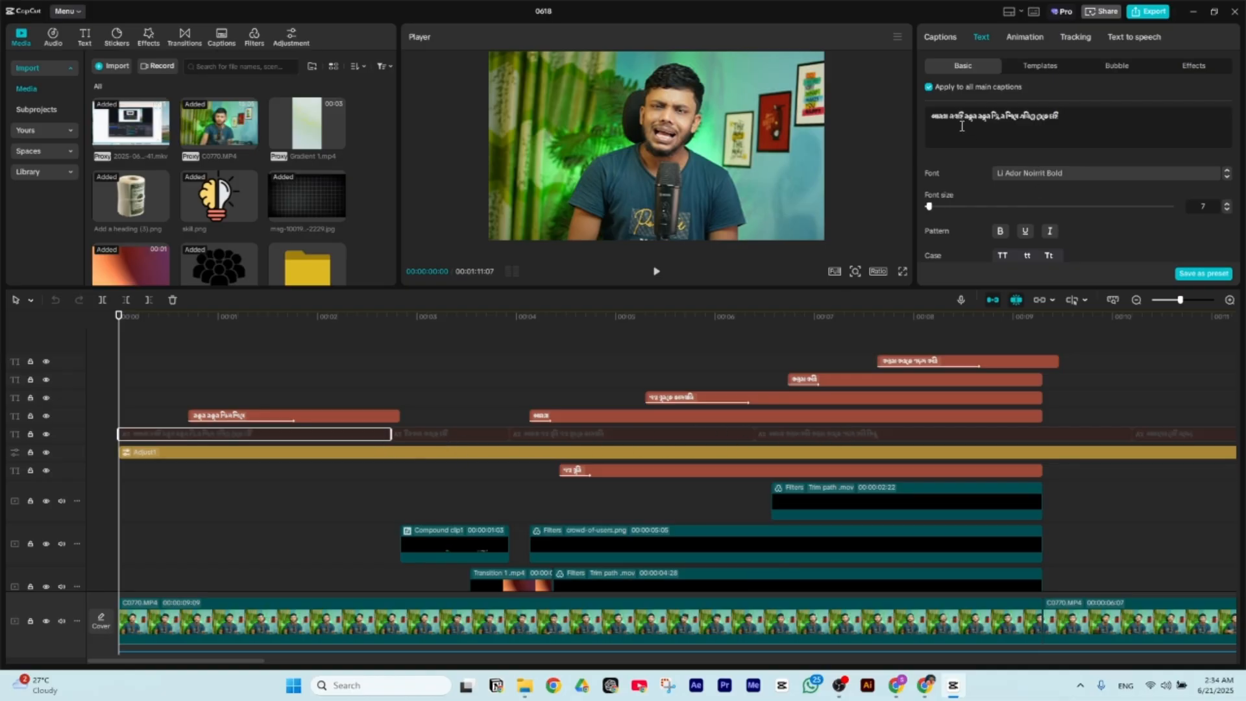
left_click_drag(966, 120, 1004, 119)
left_click(285, 416)
left_click_drag(193, 322, 235, 359)
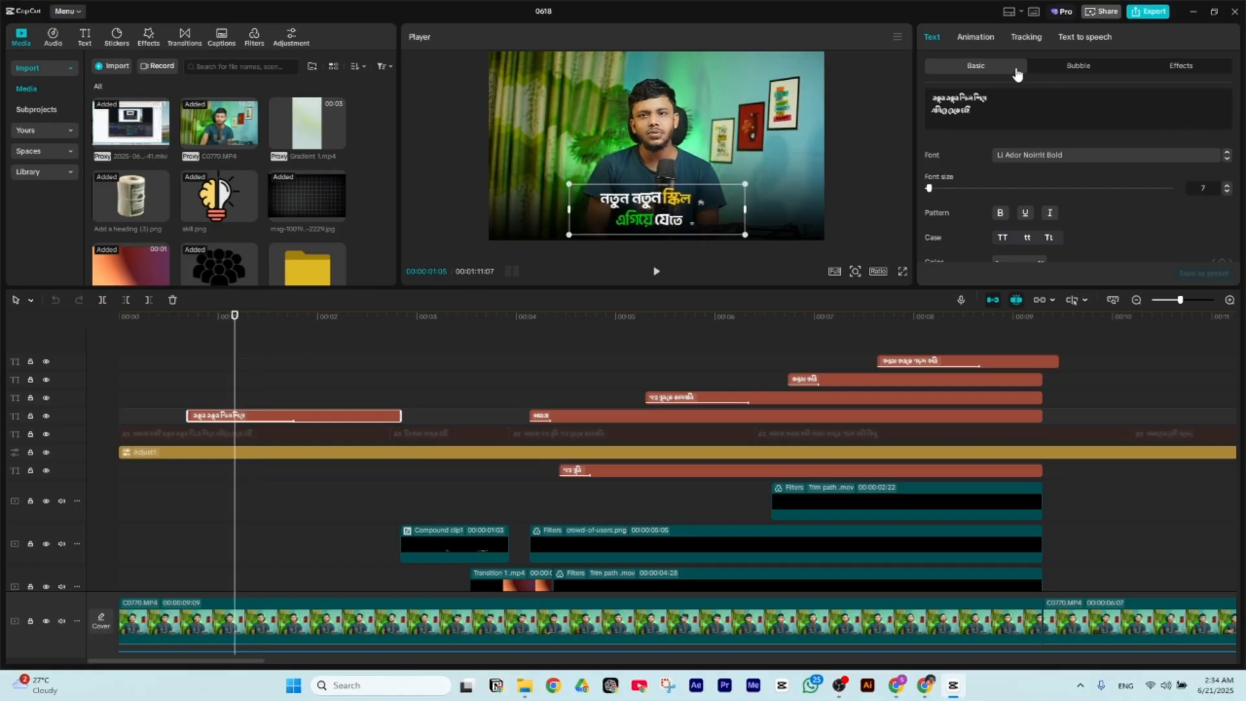
left_click(977, 37)
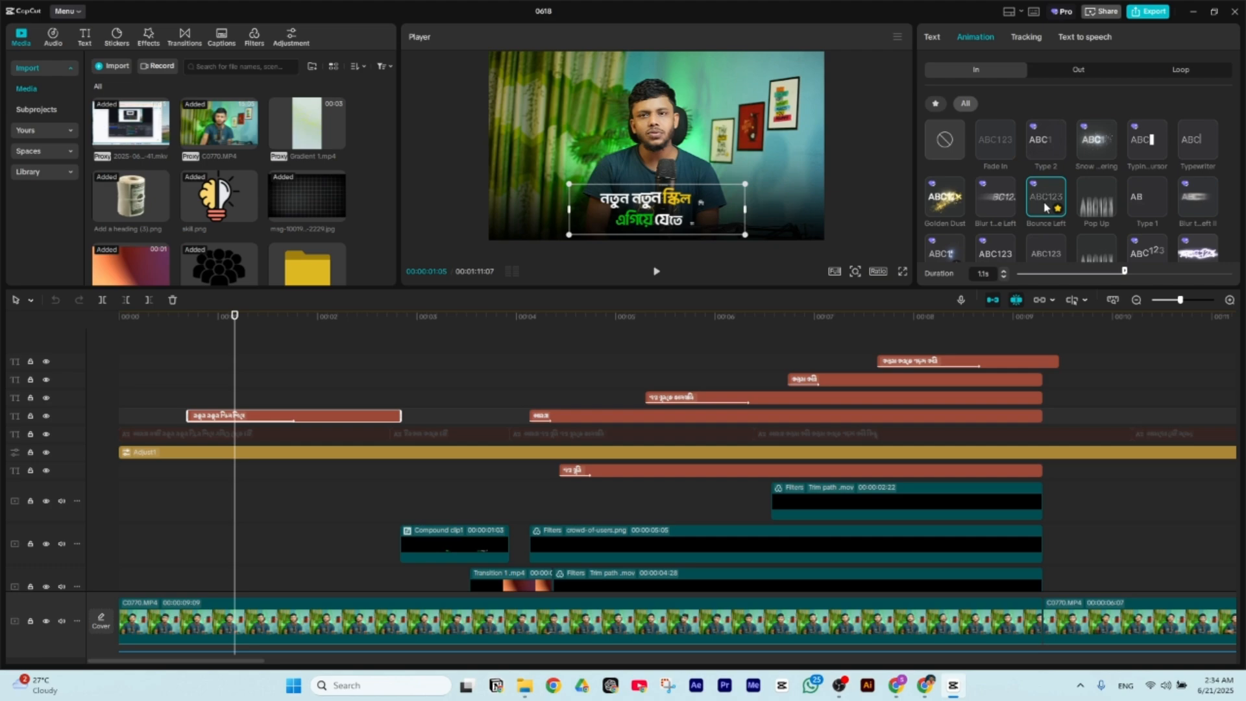
left_click_drag(236, 318, 248, 351)
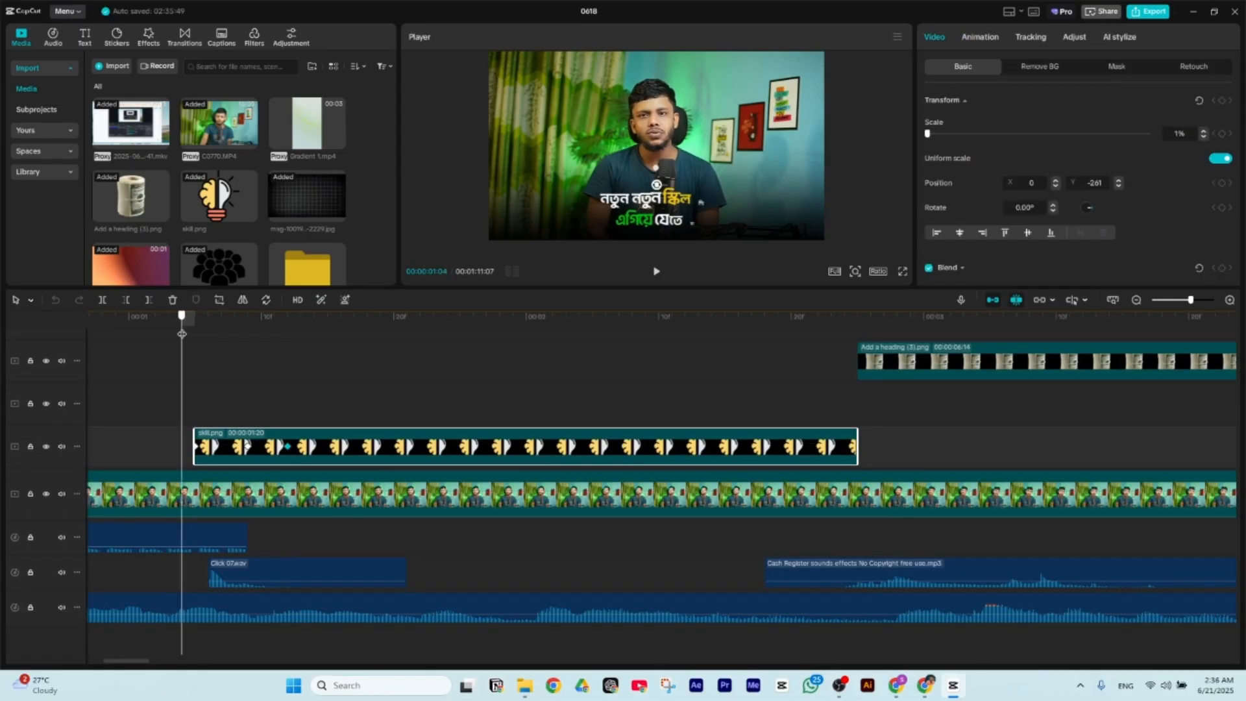
- Step through the three scale keyframes of the skill.png light-bulb clip and compare the scale at each one
left_click_drag(188, 336, 191, 371)
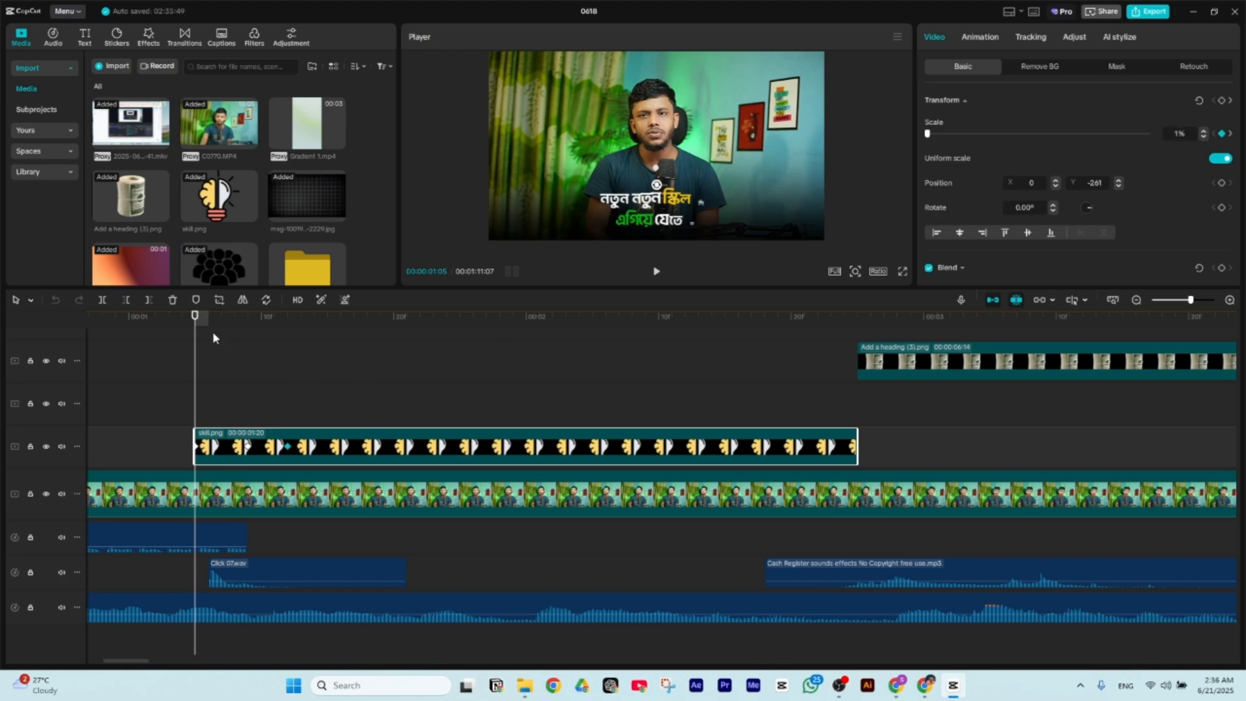
left_click_drag(195, 316, 285, 357)
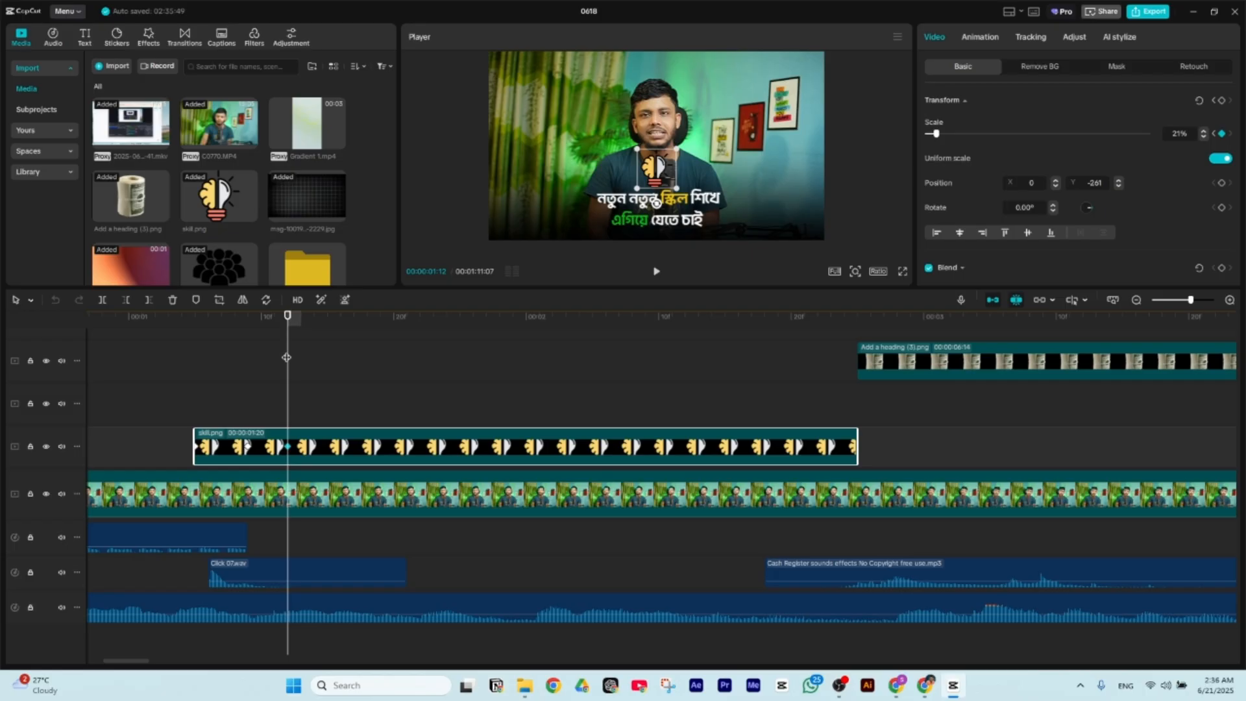
left_click(197, 448)
left_click(249, 449)
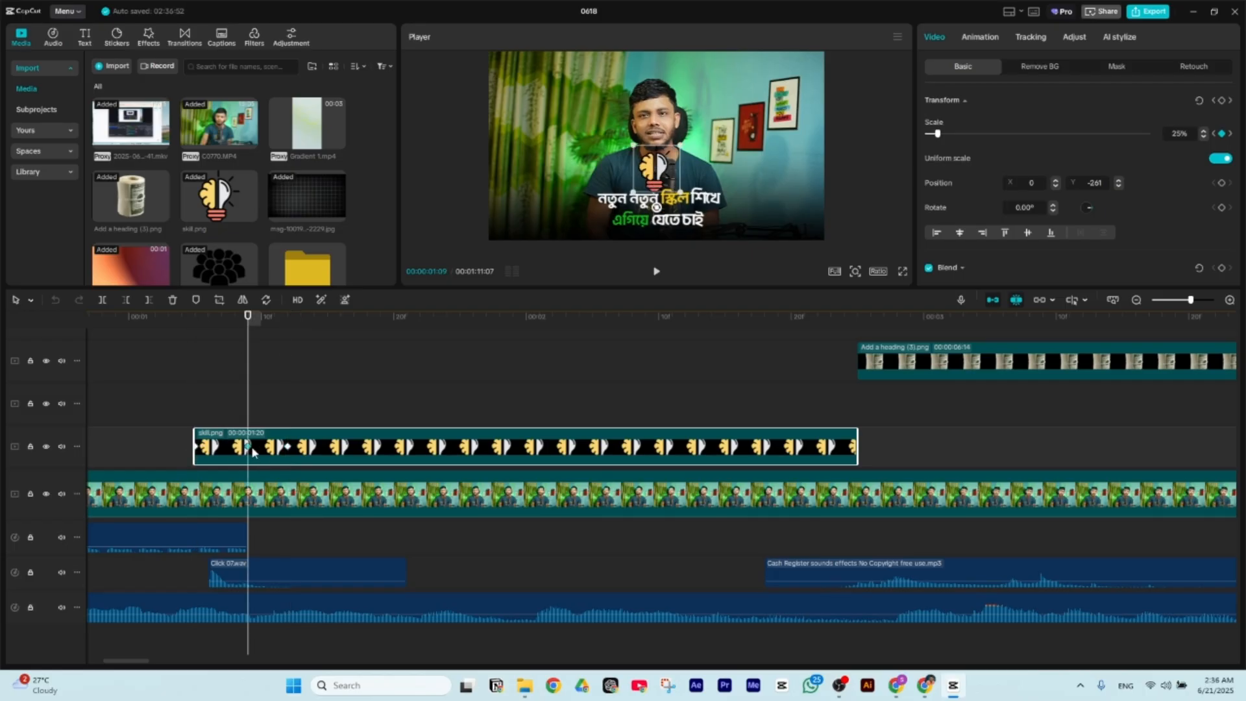
left_click(288, 451)
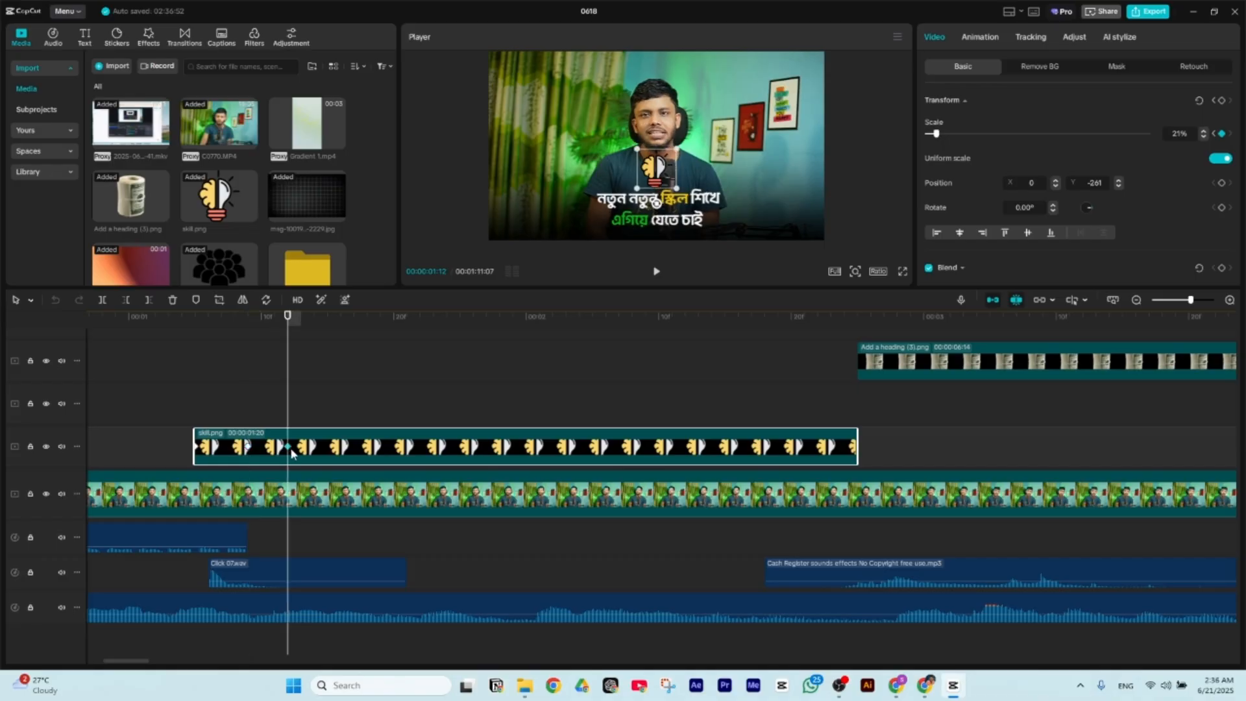
left_click(248, 450)
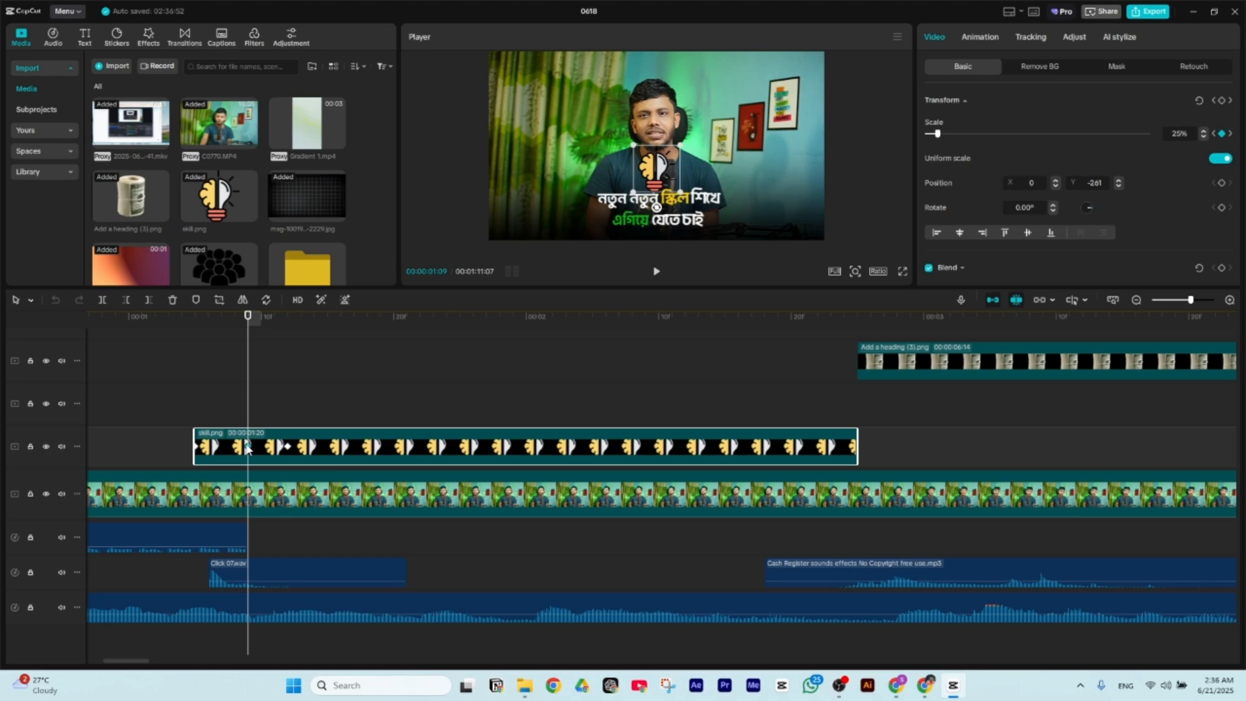
left_click(288, 450)
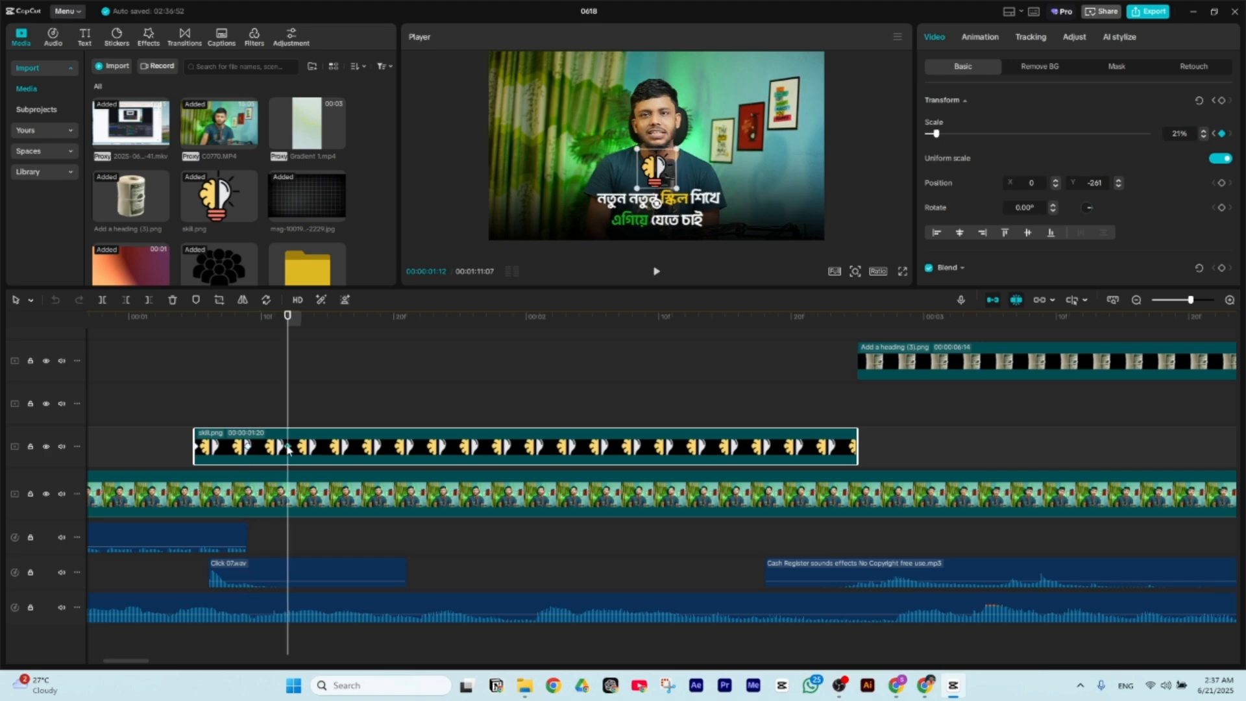
left_click_drag(236, 322, 252, 345)
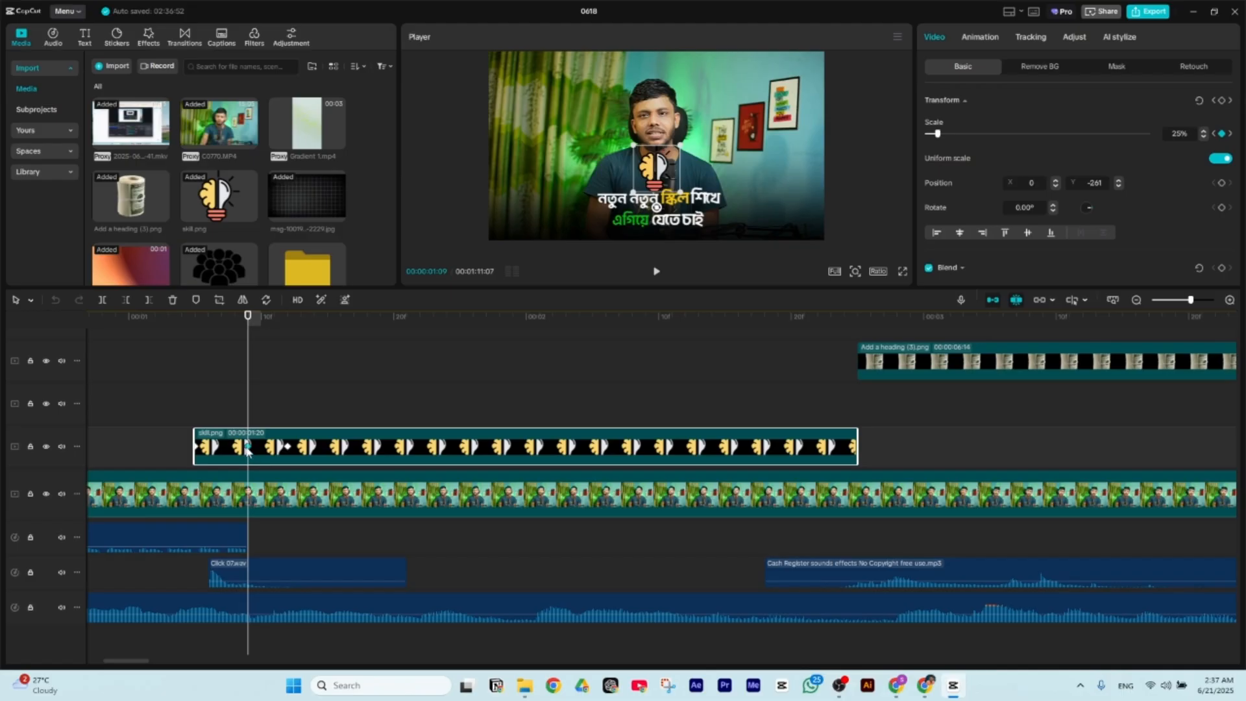
left_click(289, 448)
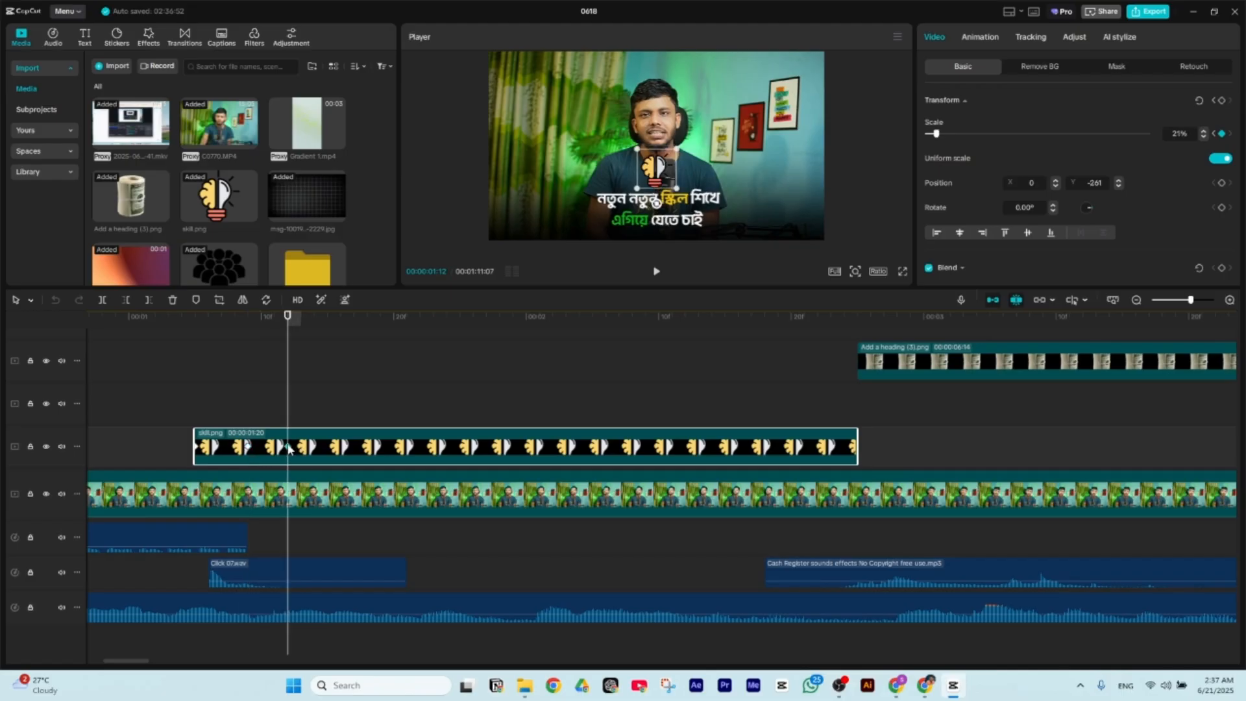
- Play the light-bulb pop-in from just before the skill.png clip, continuing until the money-roll graphic appears
left_click_drag(230, 321, 174, 352)
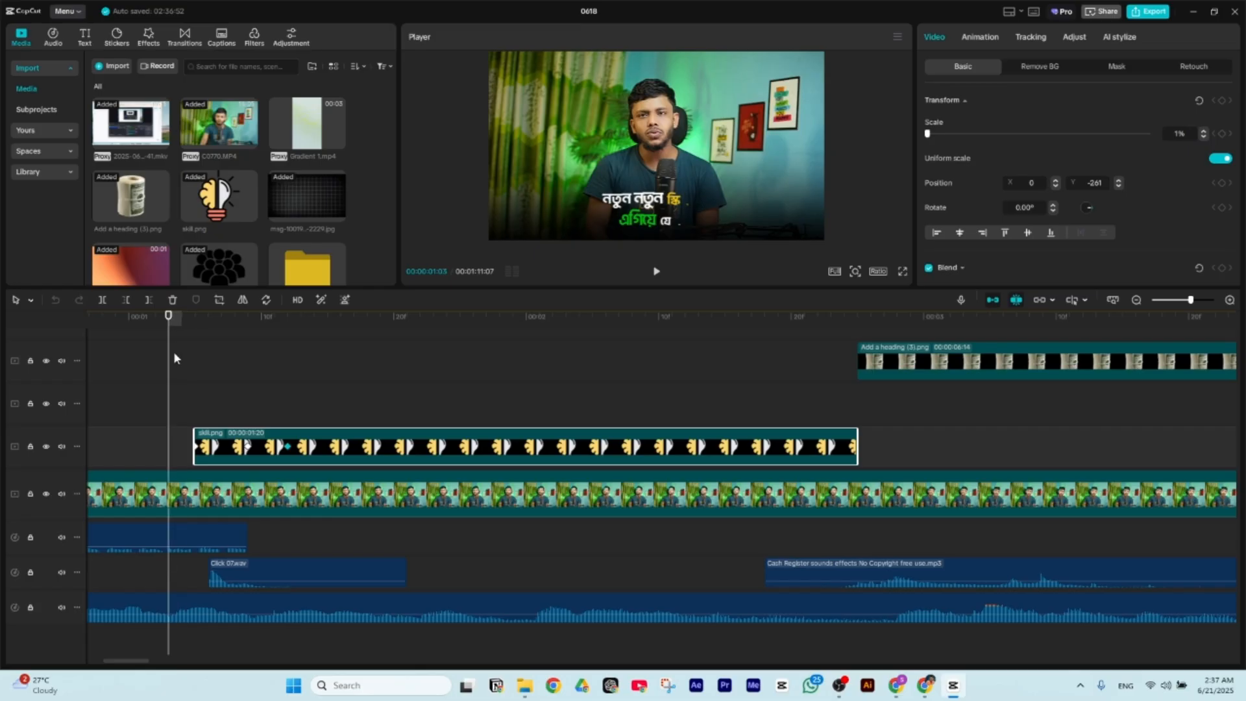
key("space")
left_click(174, 352)
key("space")
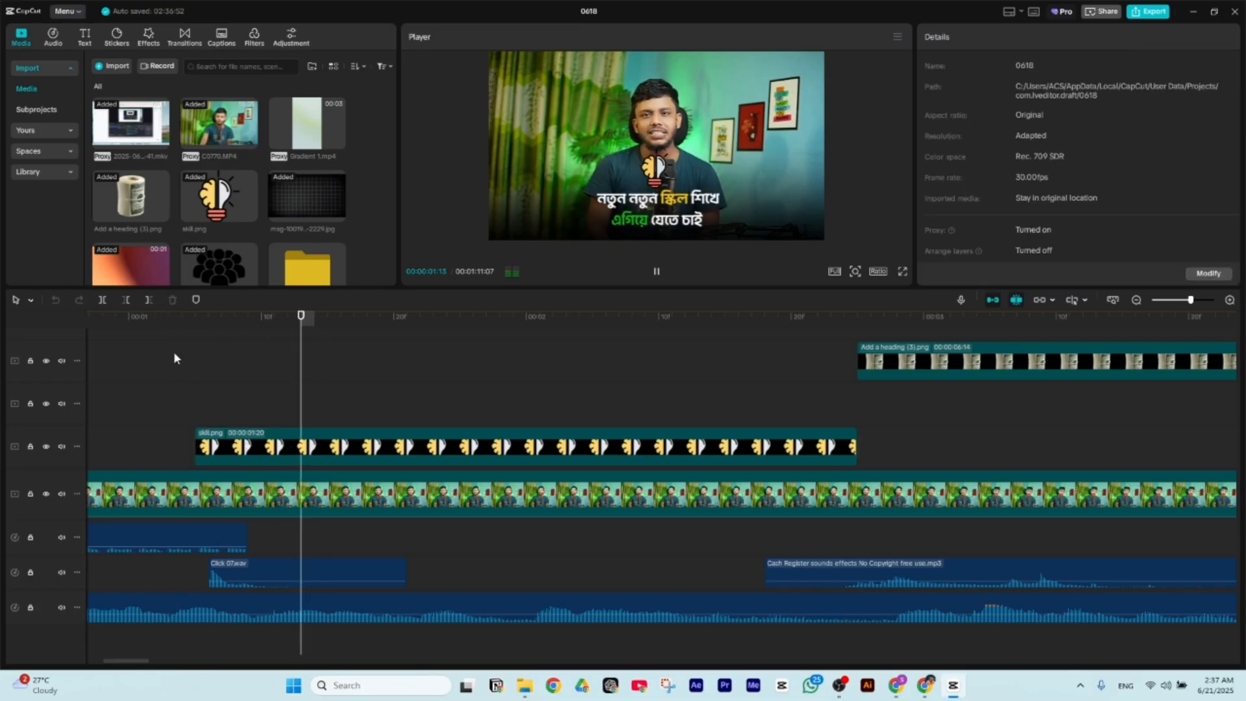
left_click(173, 352)
key("space")
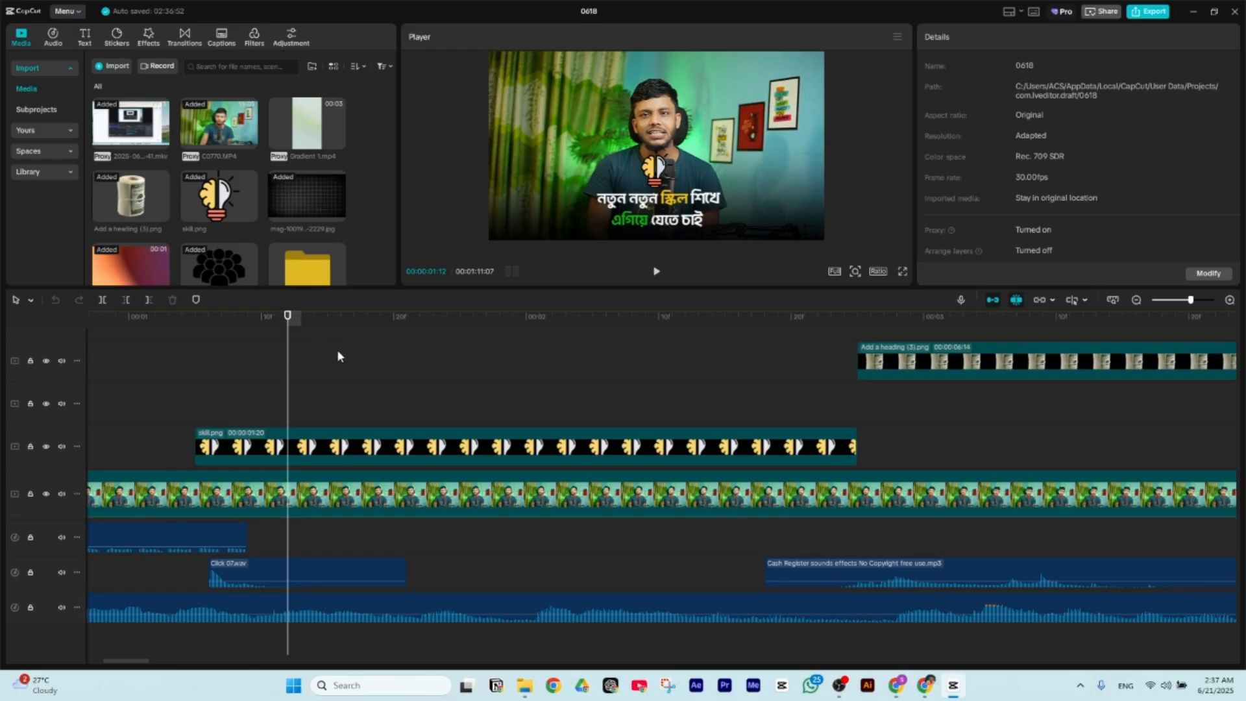
key("space")
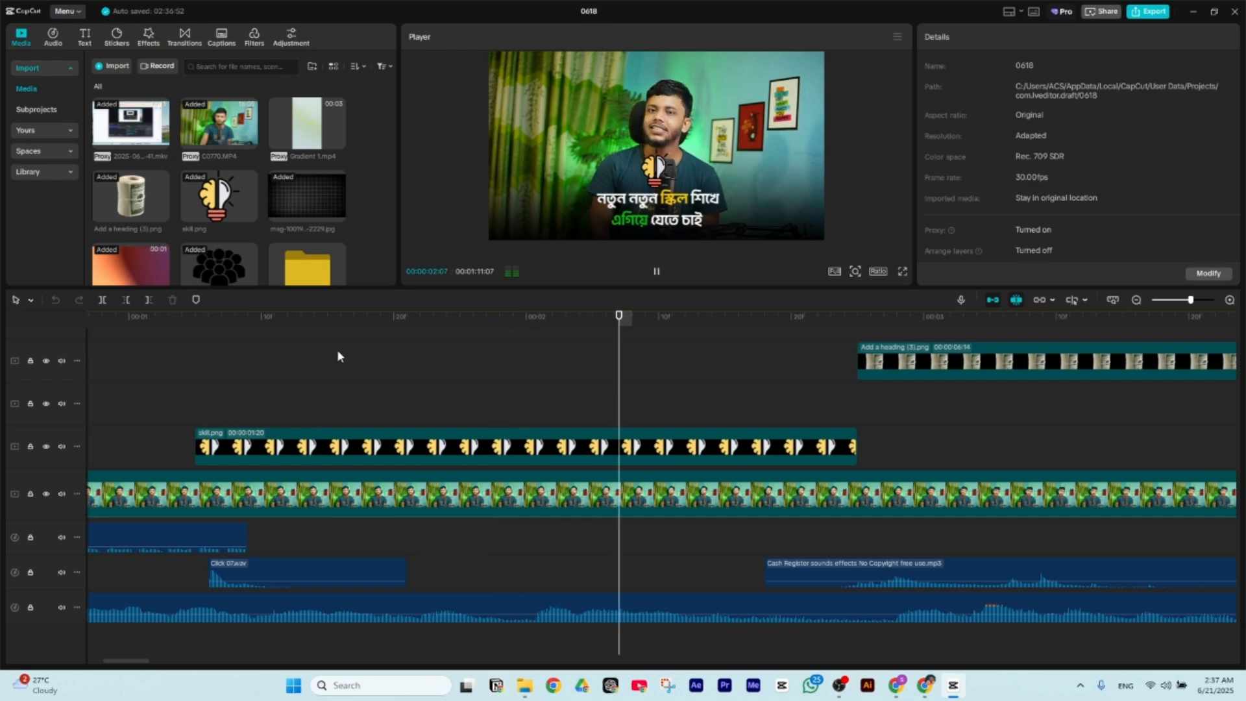
key("space")
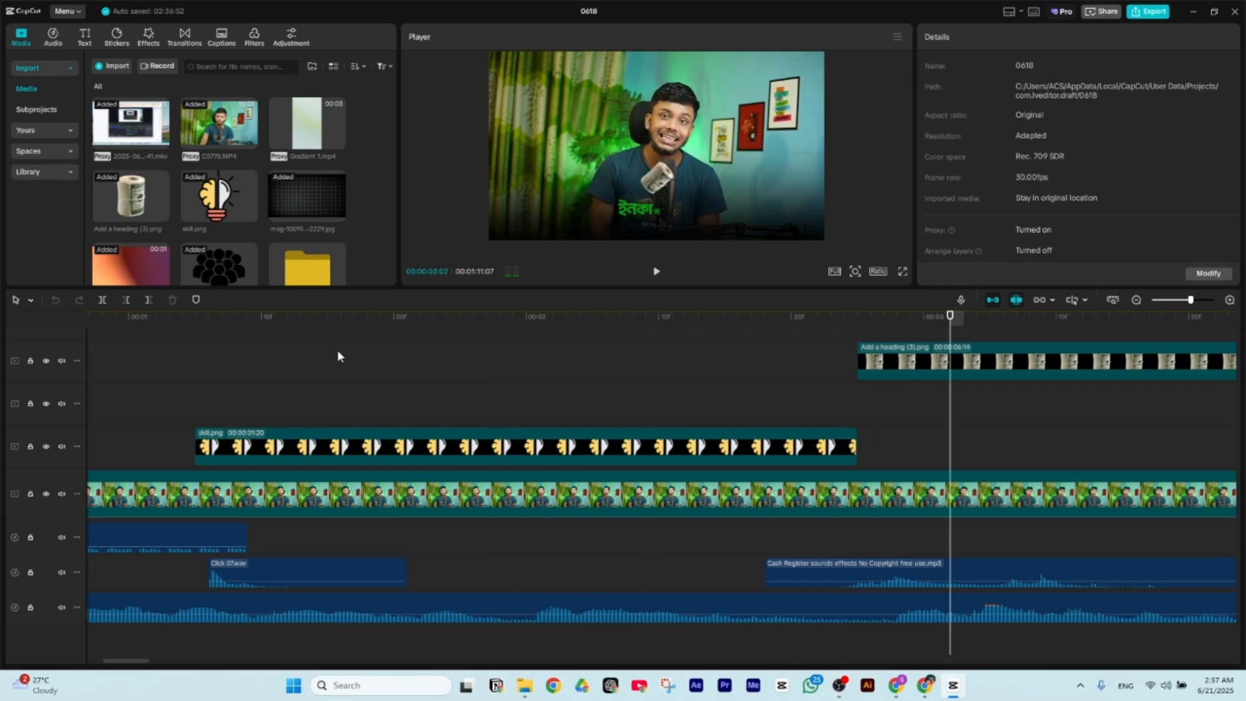
- Place the playhead at the start of the Add a heading (3).png clip and look over the text and overlay layers there
left_click_drag(743, 327, 851, 338)
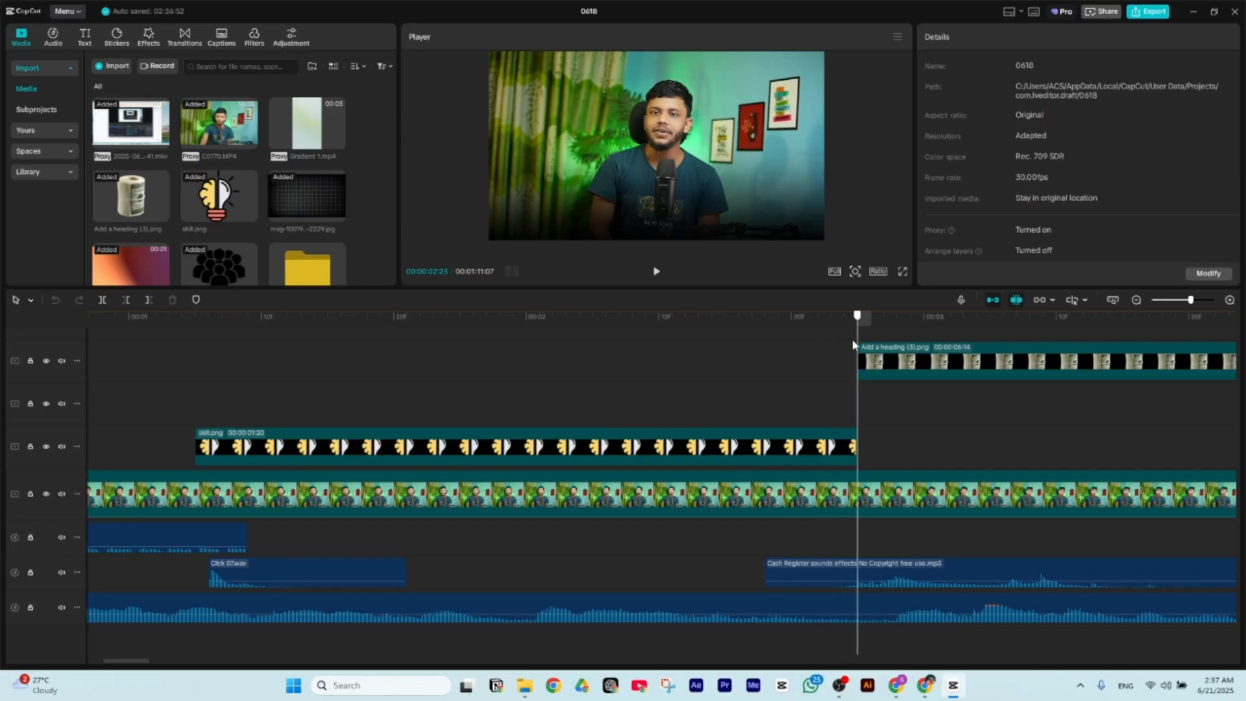
scroll(869, 455, "up", 2)
scroll(875, 464, "up", 4)
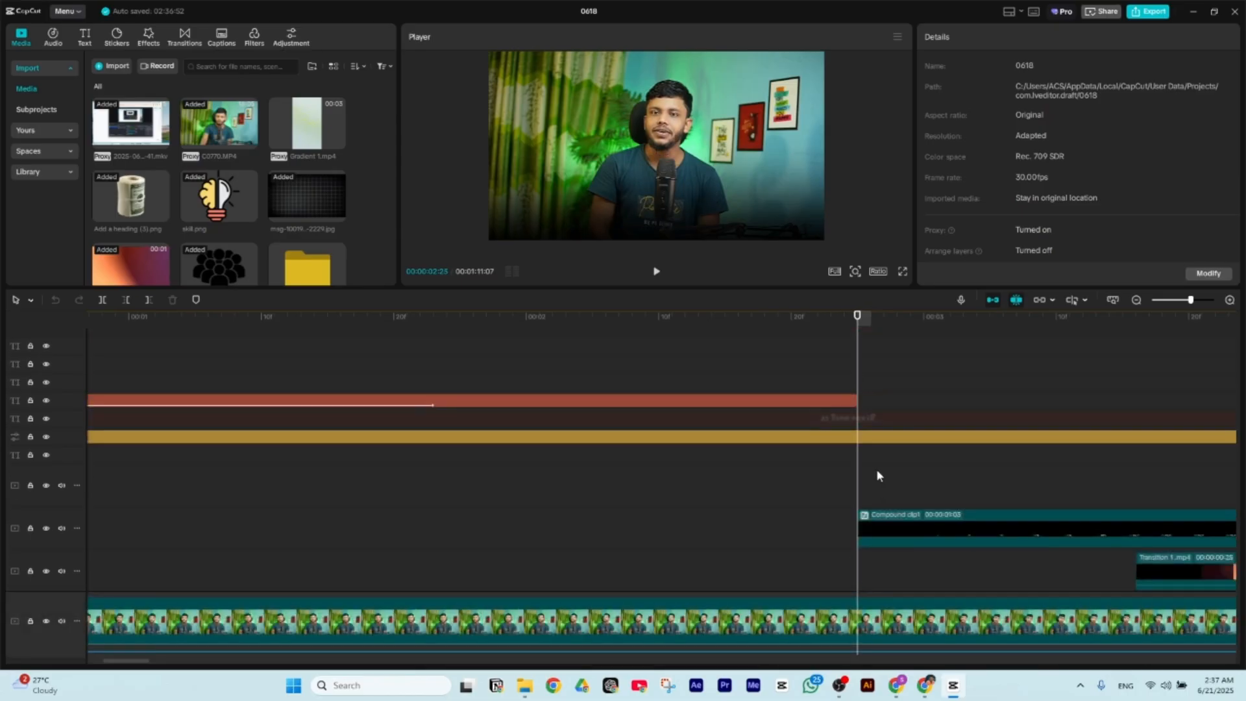
left_click(795, 422)
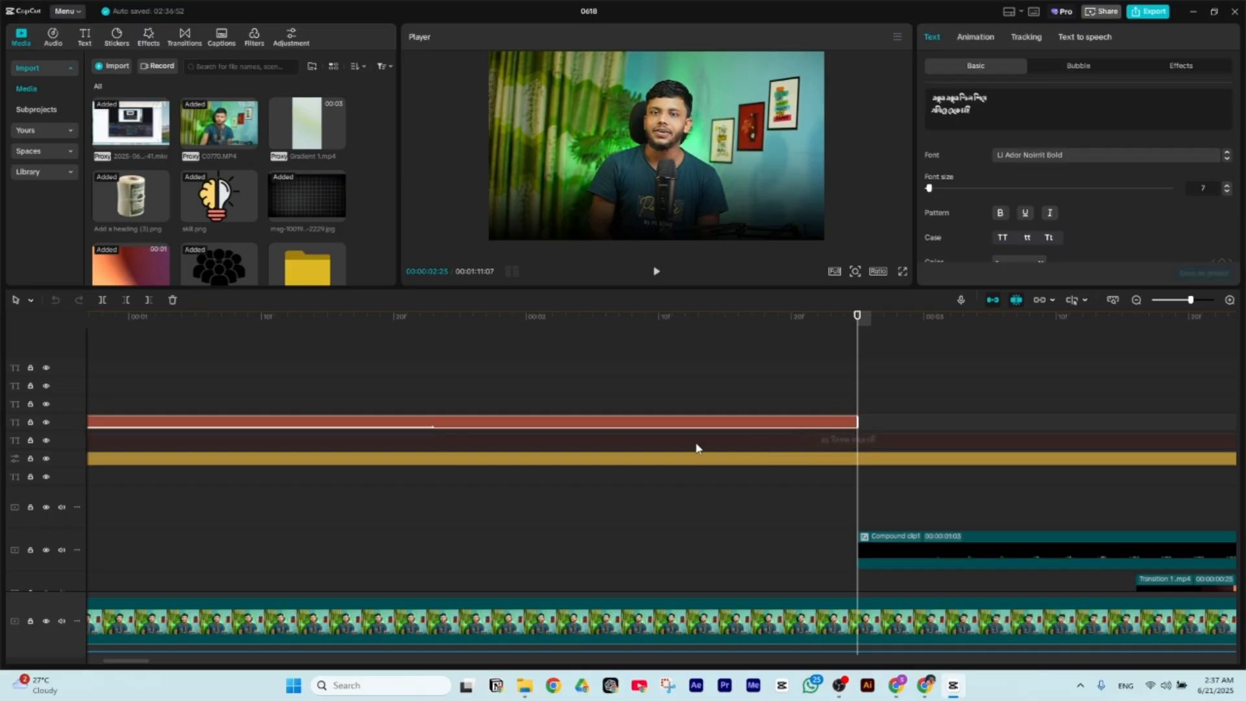
scroll(649, 447, "down", 4, "ctrl")
scroll(476, 416, "down", 1)
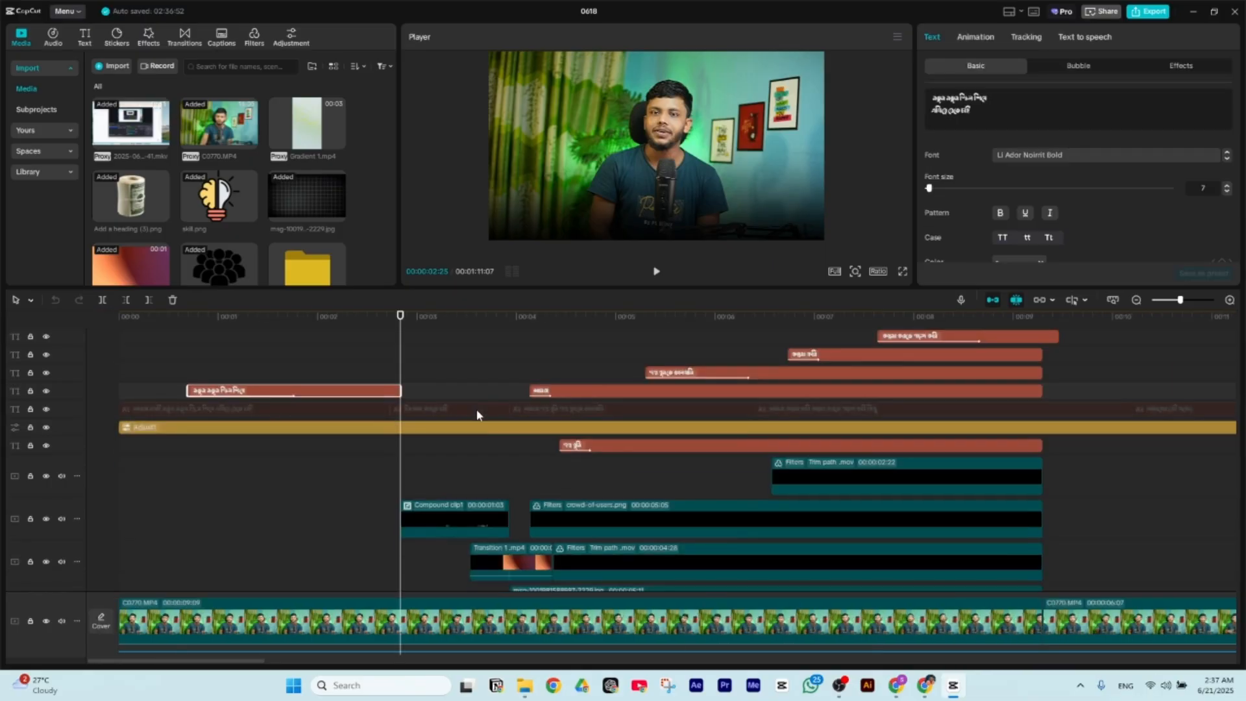
scroll(510, 405, "down", 4)
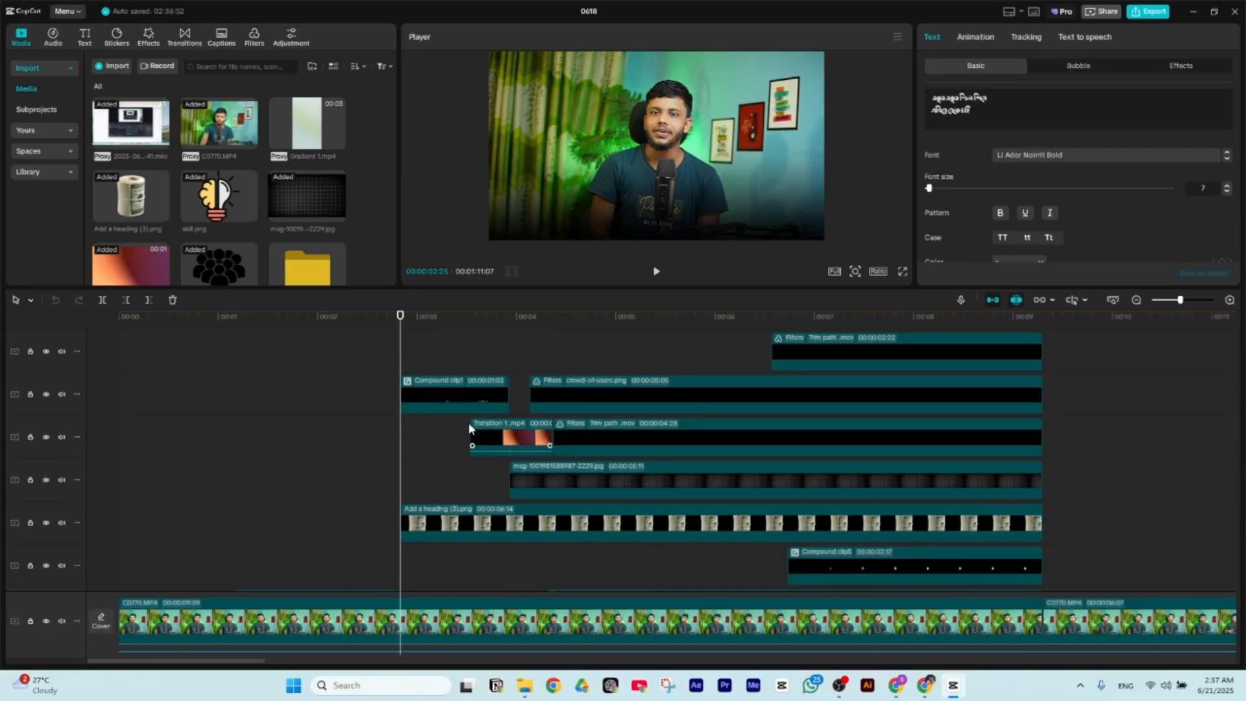
- Select Compound clip1 and scrub from its text reveal into the Transition 1.mp4 overlay, up to about 00:00:03:25
left_click(420, 317)
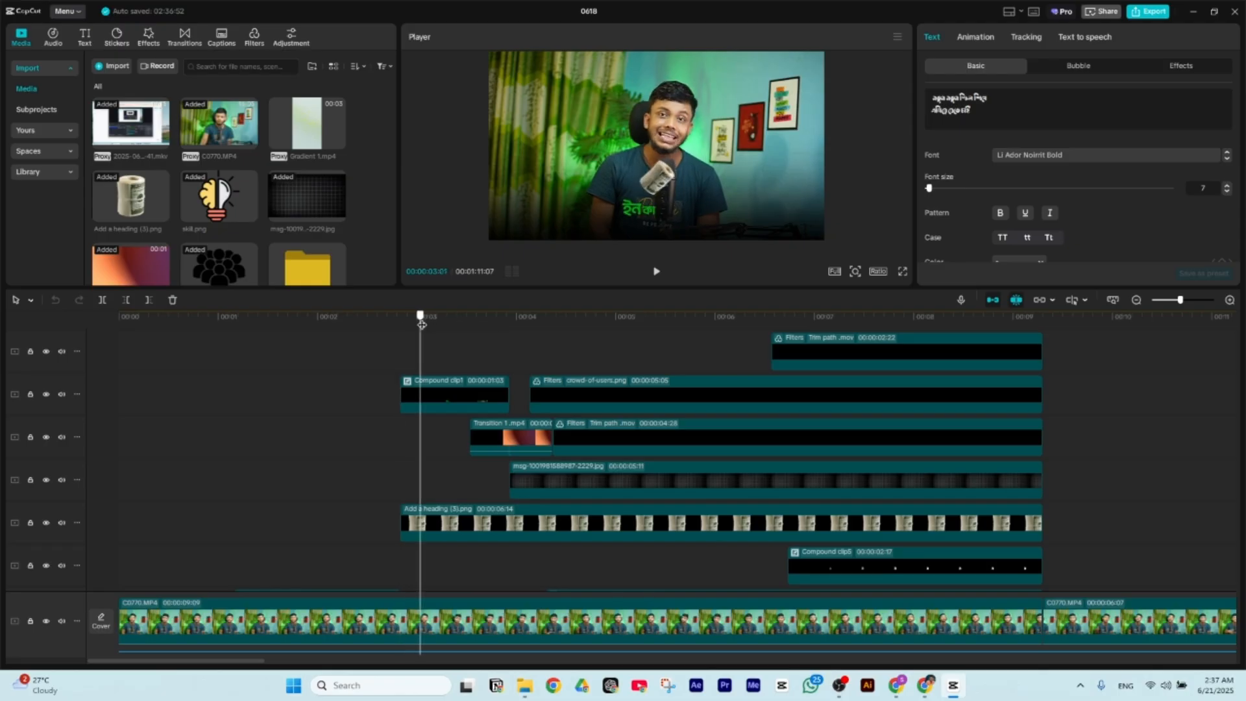
left_click(436, 399)
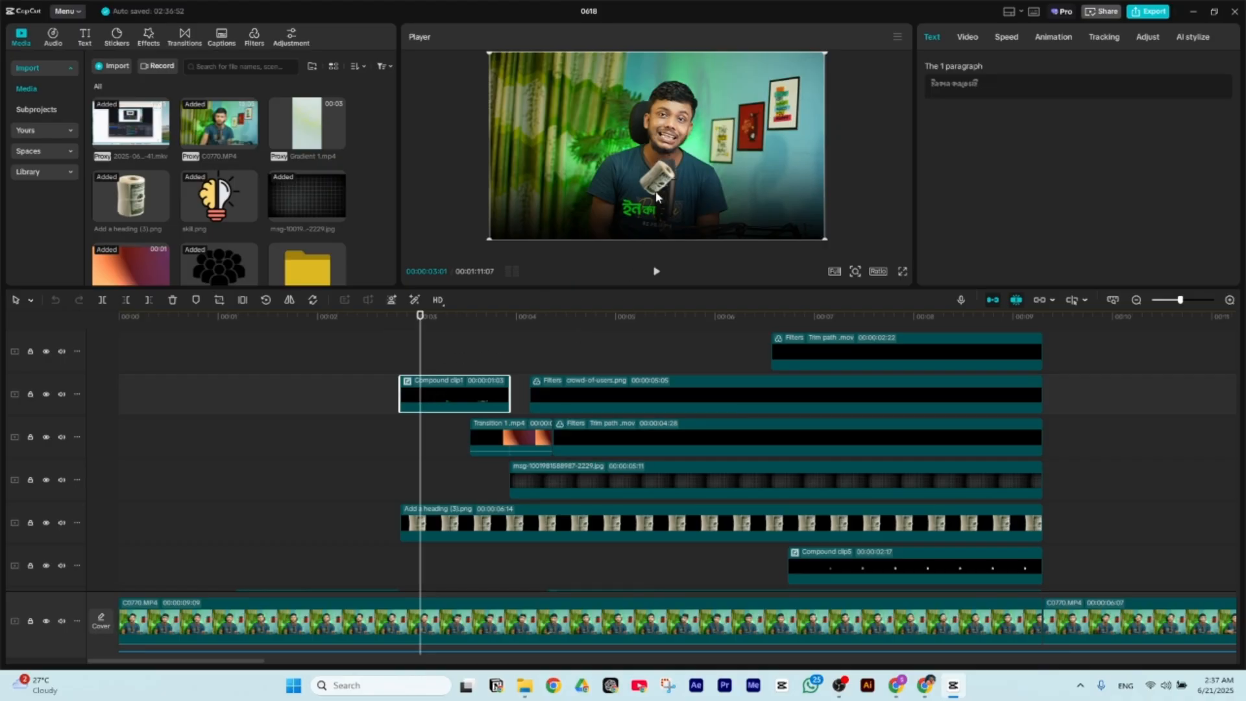
left_click_drag(440, 316, 493, 332)
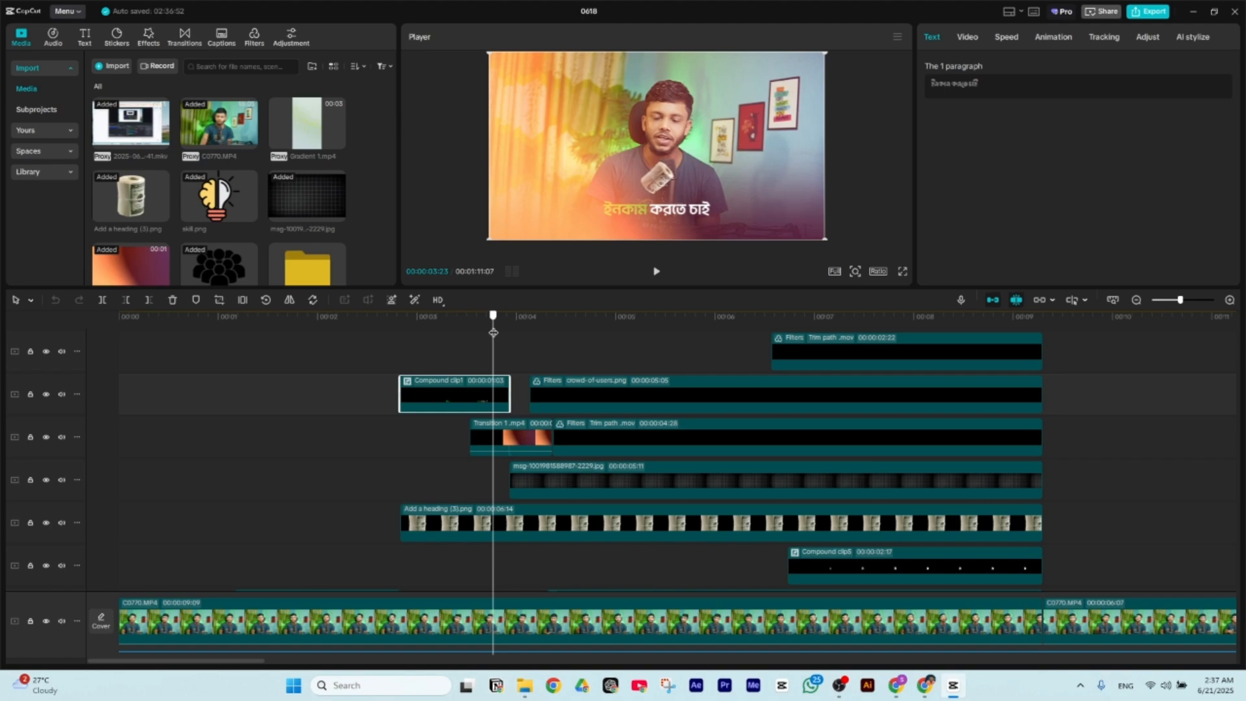
left_click_drag(493, 327, 499, 329)
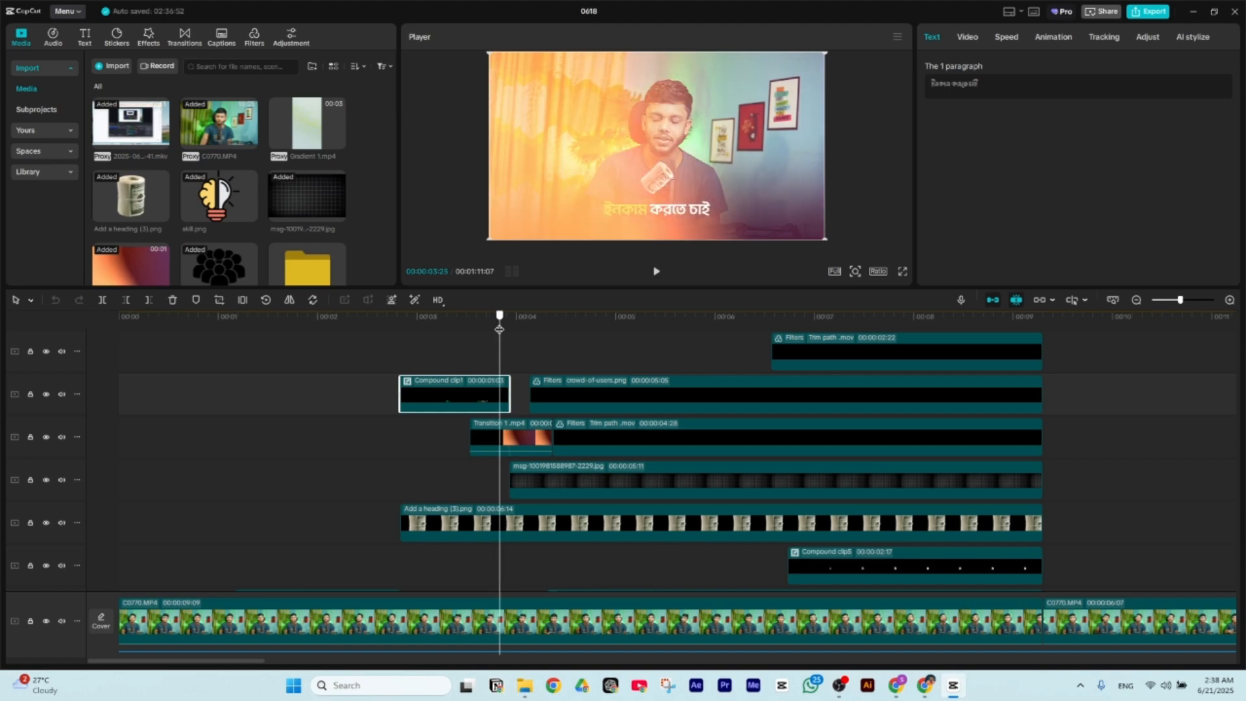
- Select Transition 1.mp4 and Compound clip1 in turn around 00:00:03:22 and compare how they overlap with the surrounding layers
left_click(518, 439)
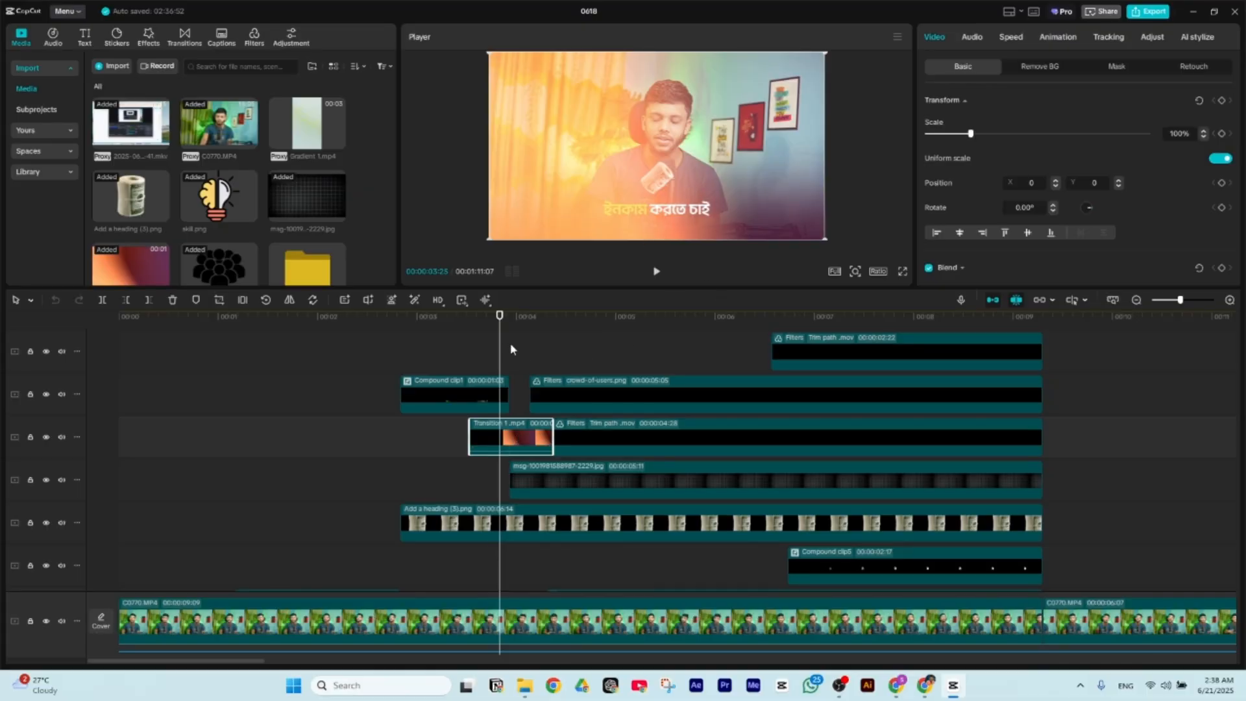
left_click_drag(500, 327, 492, 330)
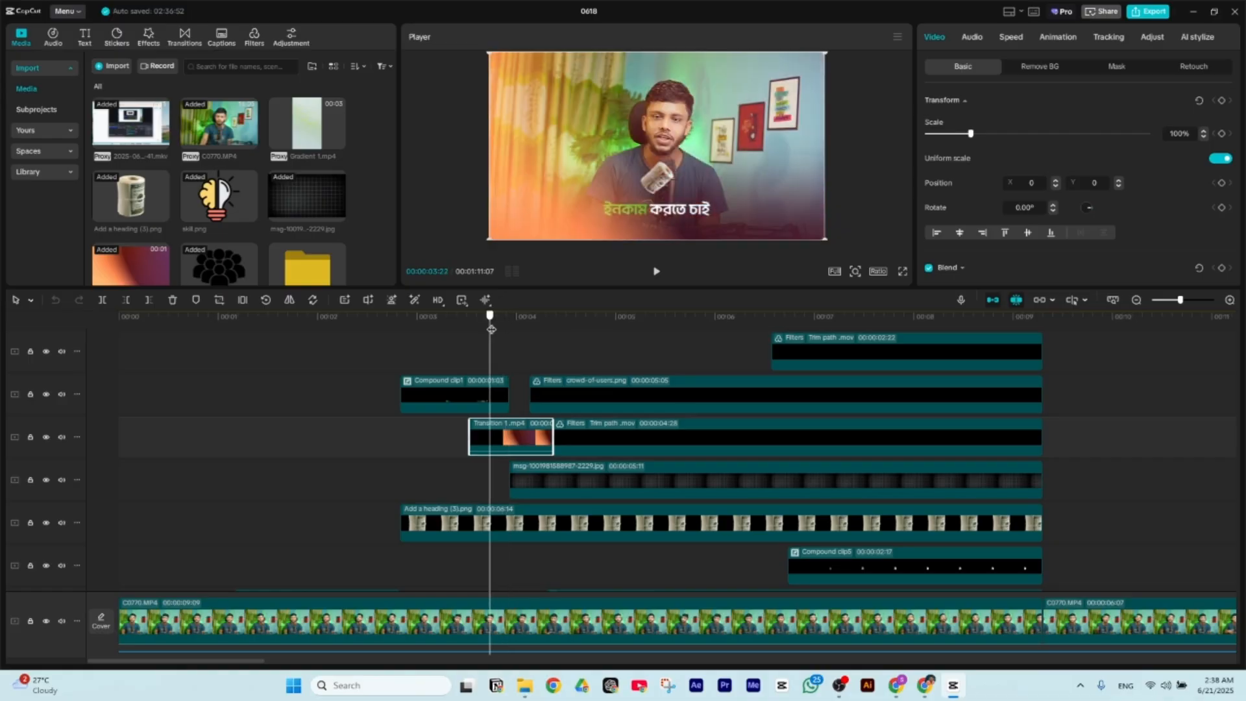
left_click(490, 397)
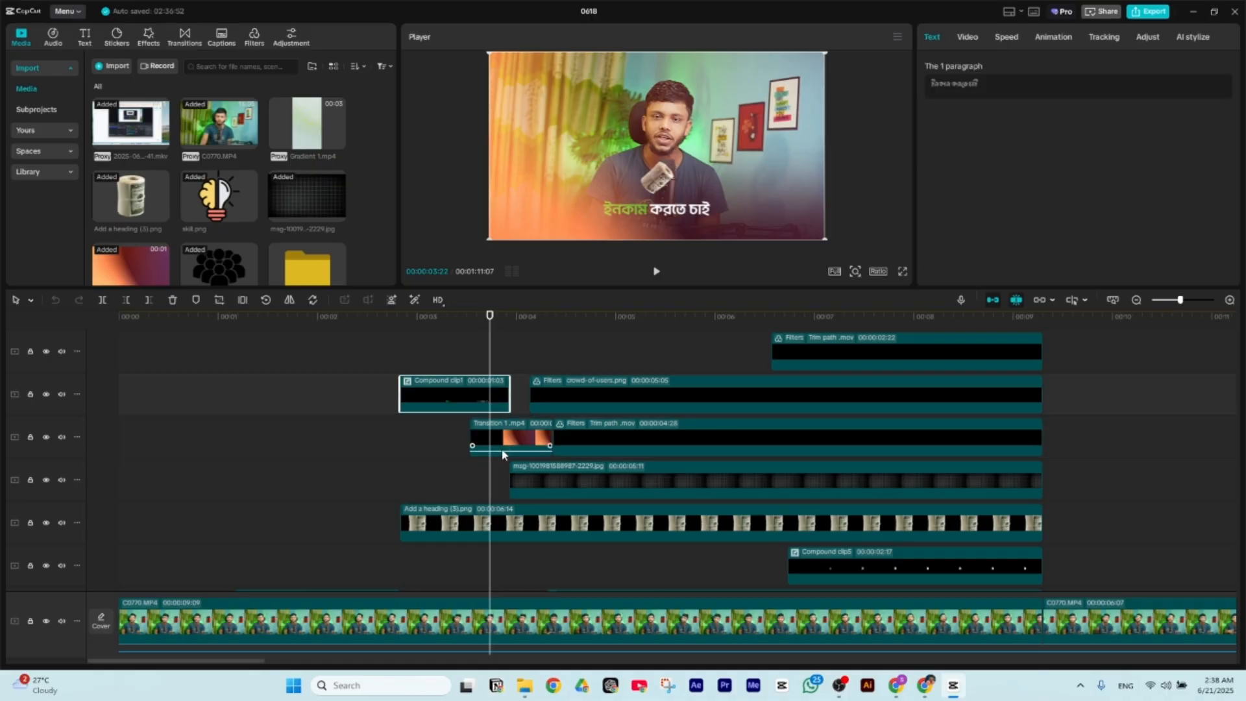
left_click(503, 453)
left_click(496, 397)
left_click(513, 439)
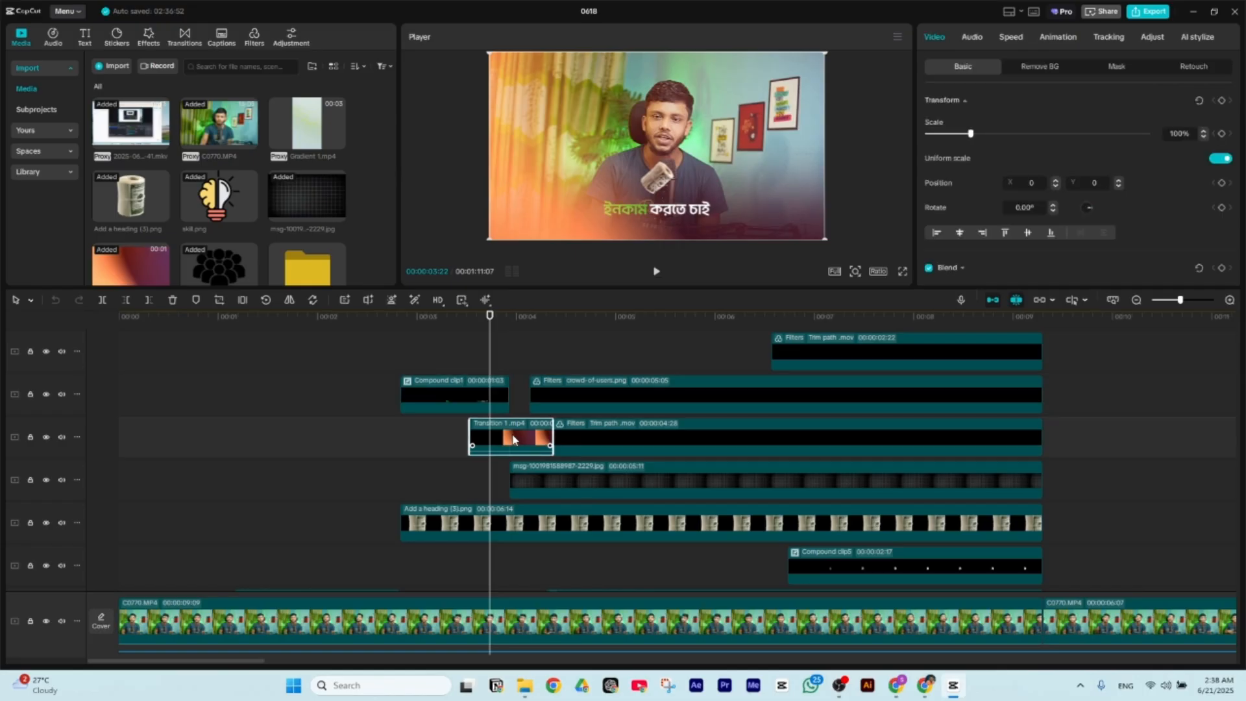
scroll(483, 422, "up", 5)
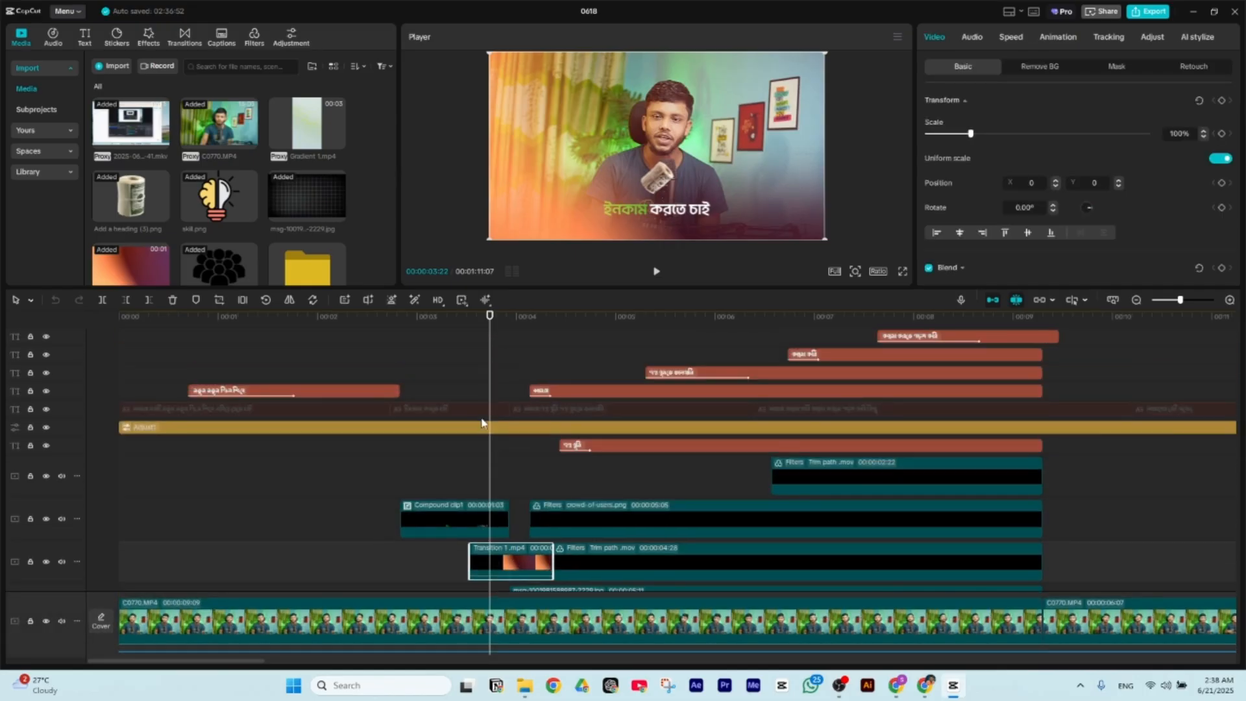
scroll(482, 423, "down", 4)
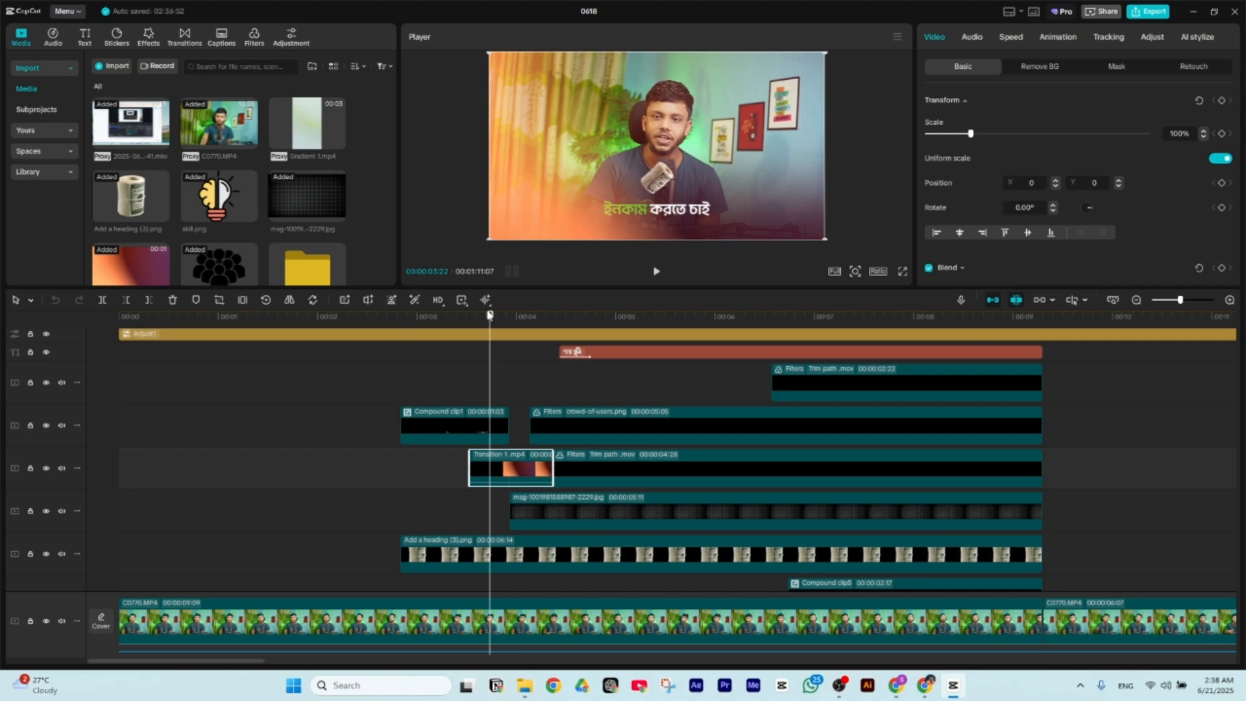
- Go back to the money-roll entrance around 00:00:02:28 to 00:00:03:02 and inspect Compound clip1 and the Add a heading (3).png keyframes
left_click_drag(489, 316, 409, 355)
scroll(434, 422, "up", 4)
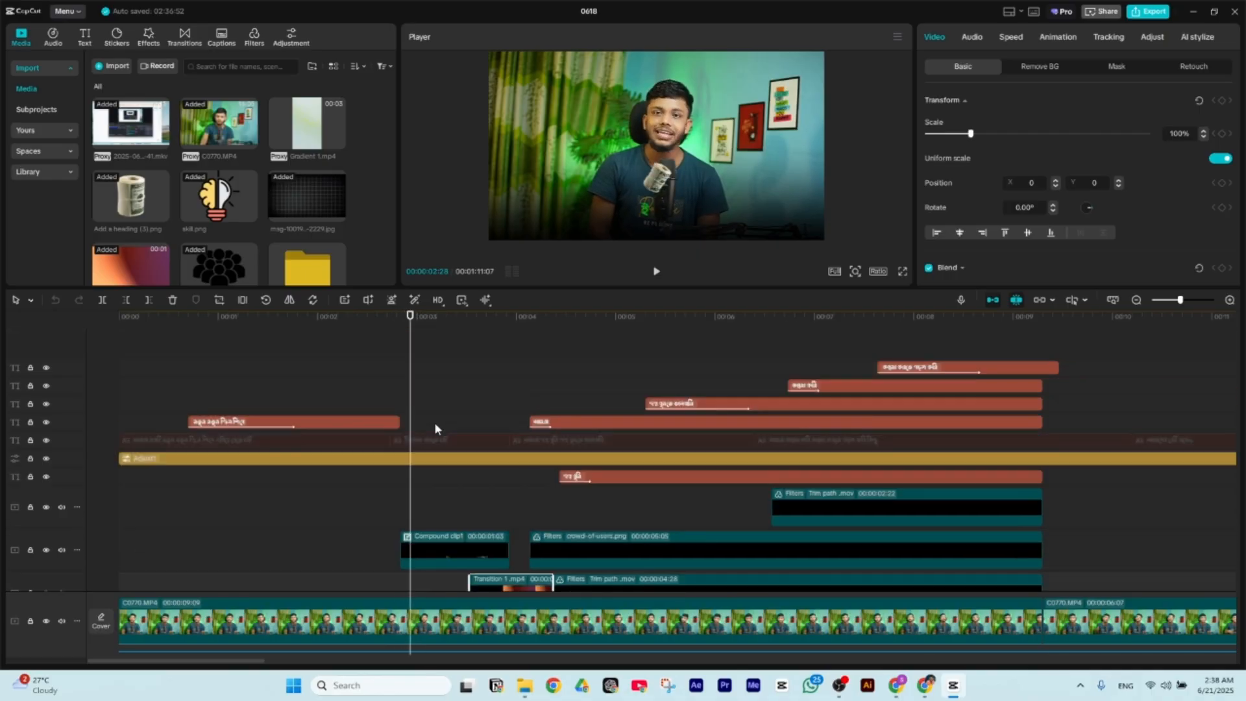
scroll(434, 421, "down", 6)
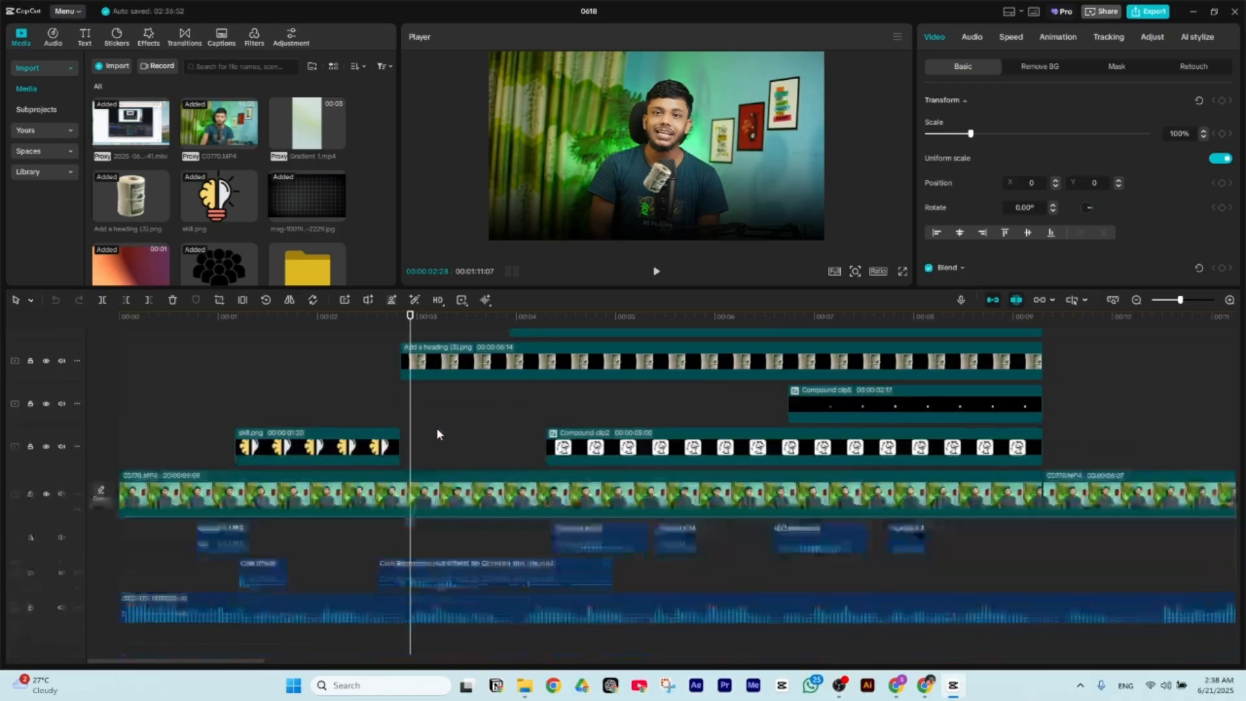
left_click(453, 428)
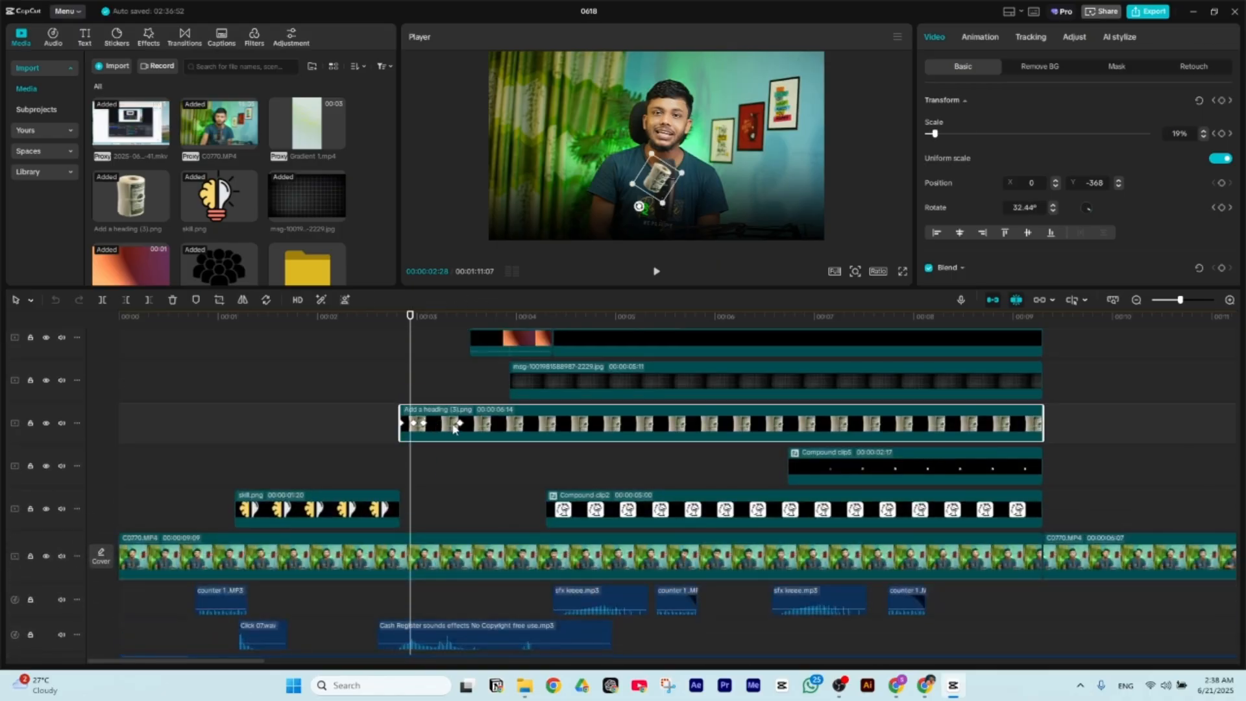
scroll(405, 338, "up", 3)
left_click(404, 335)
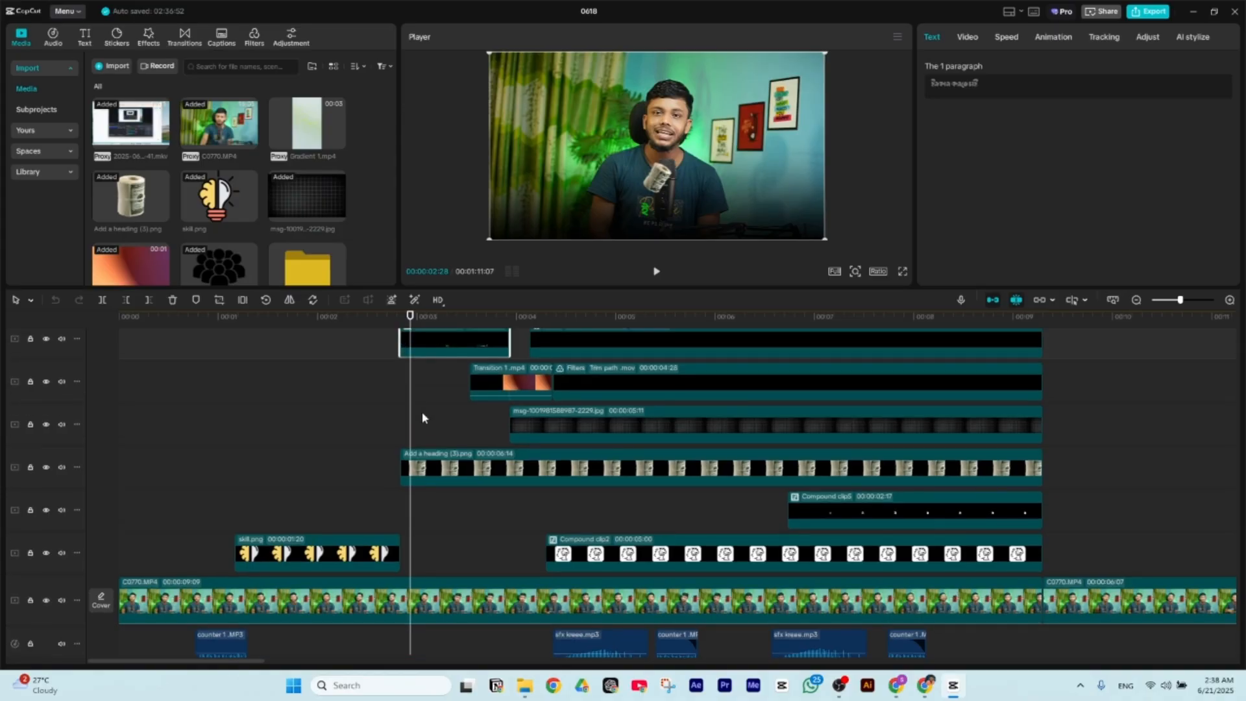
left_click(423, 412)
scroll(433, 429, "down", 2)
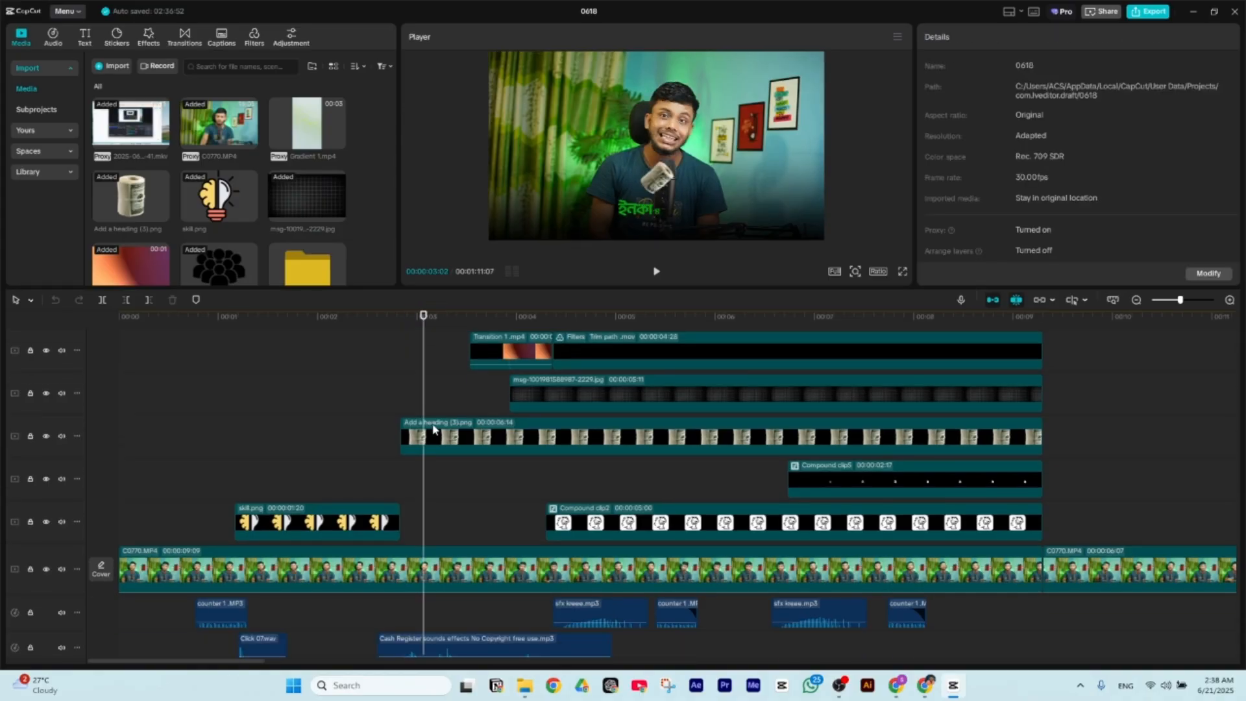
left_click(352, 523)
left_click(439, 446)
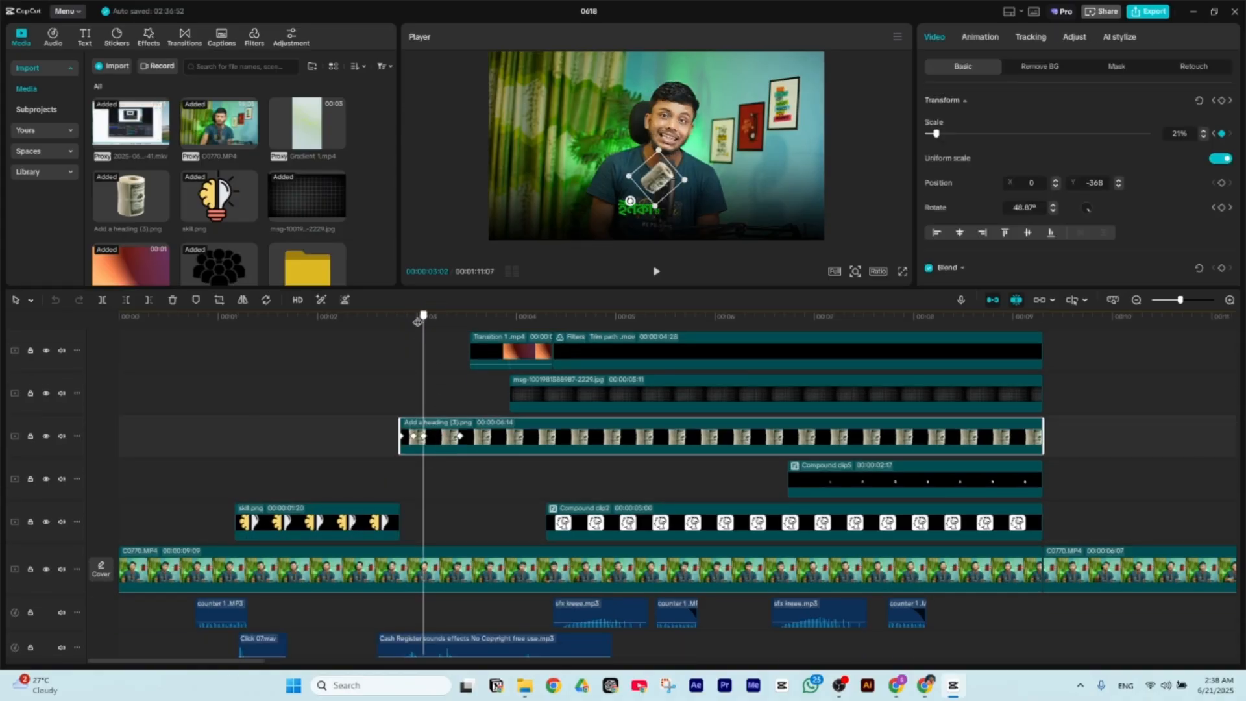
- Play from before the Add a heading (3).png clip through the transition, stopping at 00:00:04:06
mouse_move(423, 318)
left_mouse_down()
mouse_move(398, 319)
mouse_move(431, 331)
mouse_move(398, 334)
mouse_move(423, 338)
left_mouse_up()
left_click_drag(423, 338, 346, 369)
key("space")
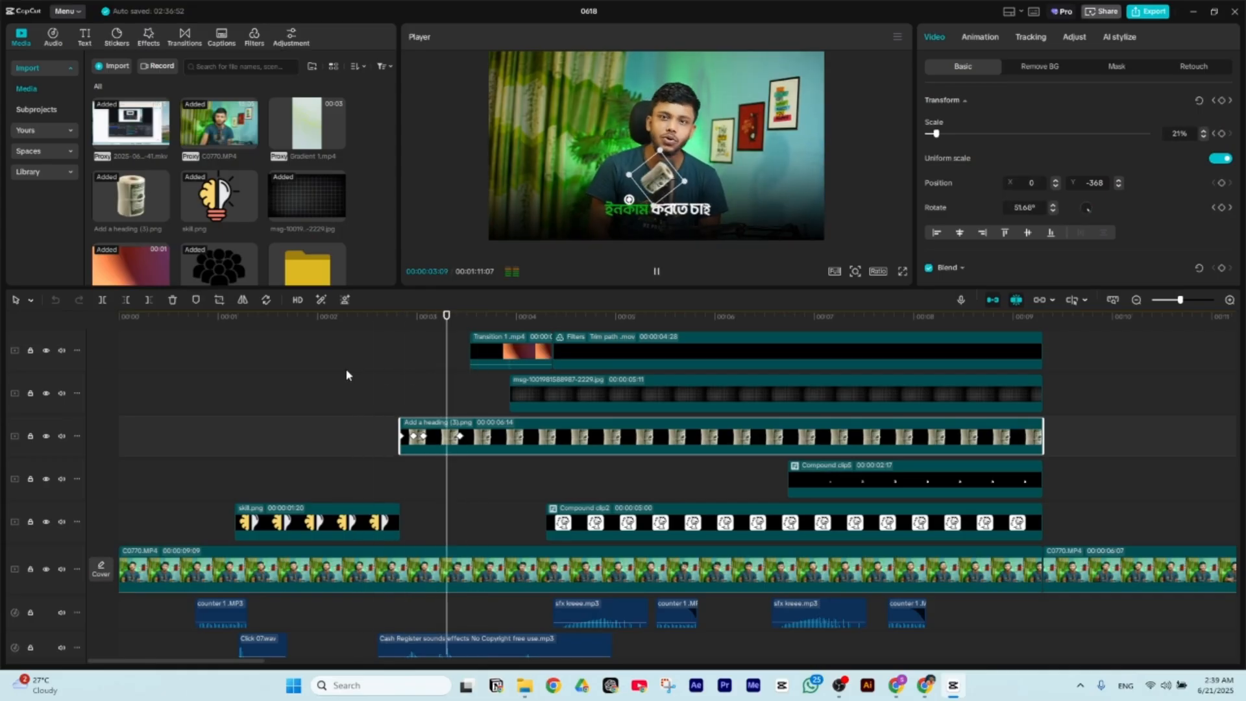
key("space")
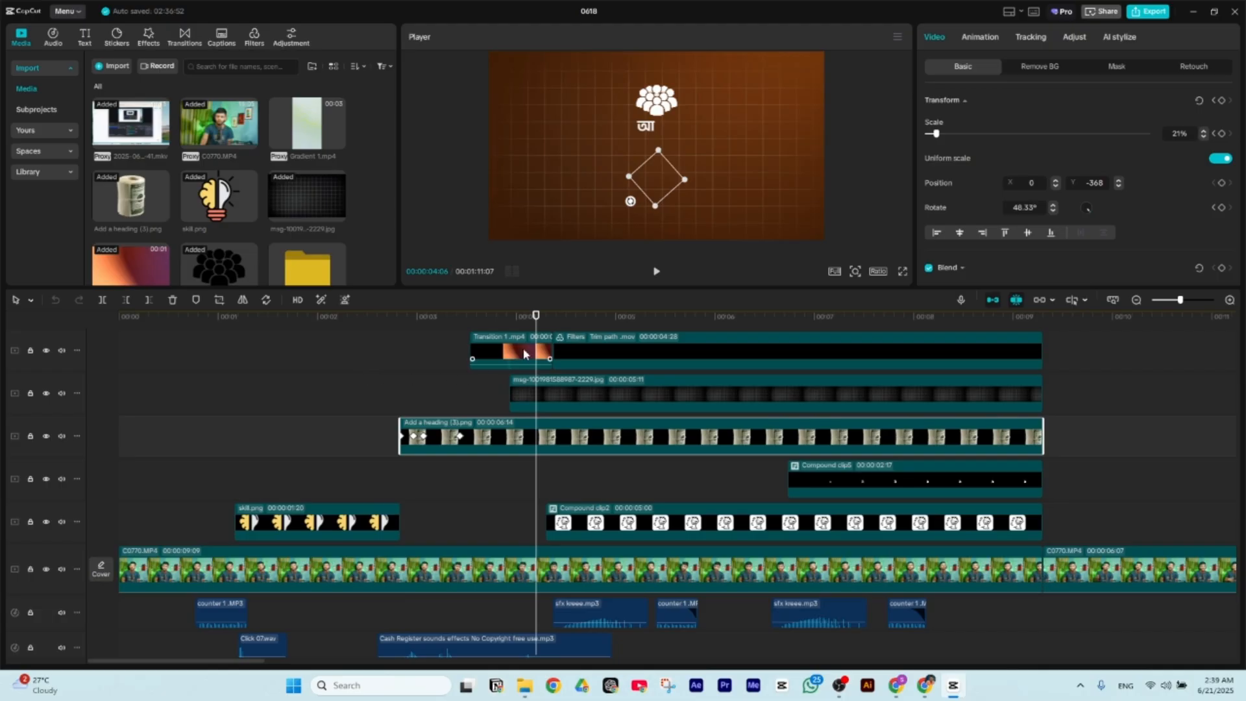
- Scrub across the Transition 1.mp4 overlay from about 00:00:03:18 to 00:00:04:07 to review the scene change
scroll(551, 399, "down", 1)
scroll(551, 398, "up", 3)
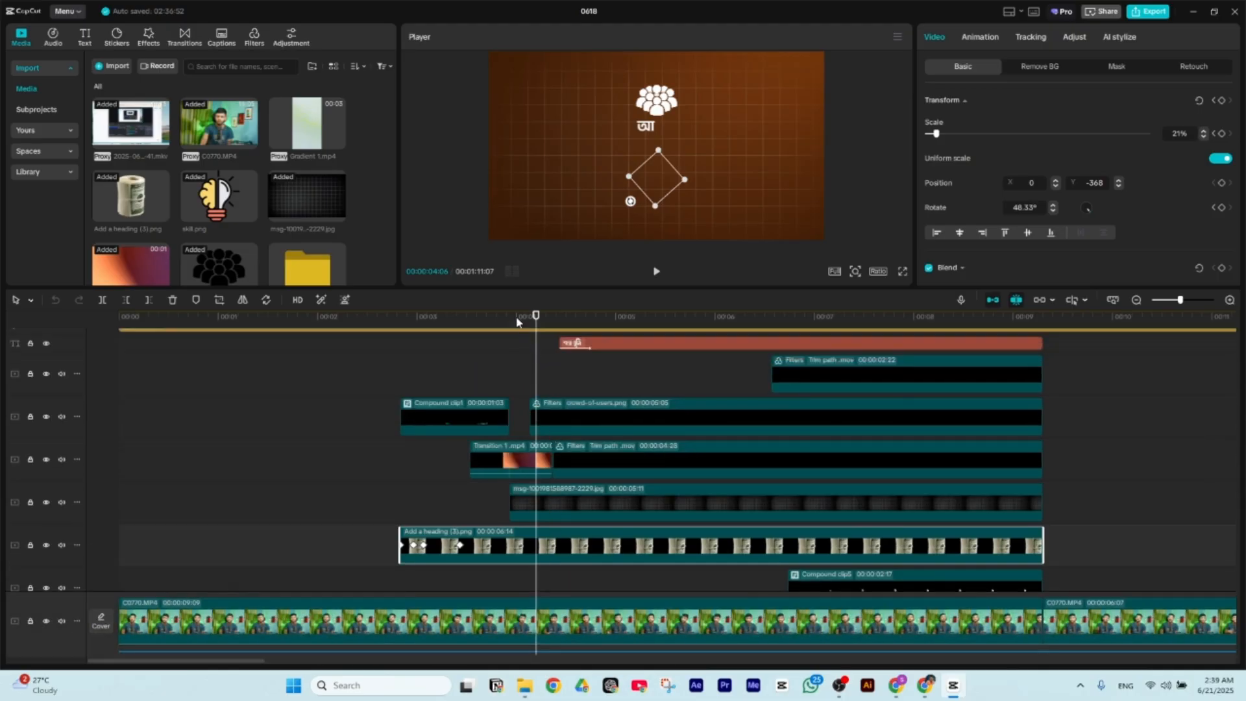
left_click_drag(532, 318, 477, 331)
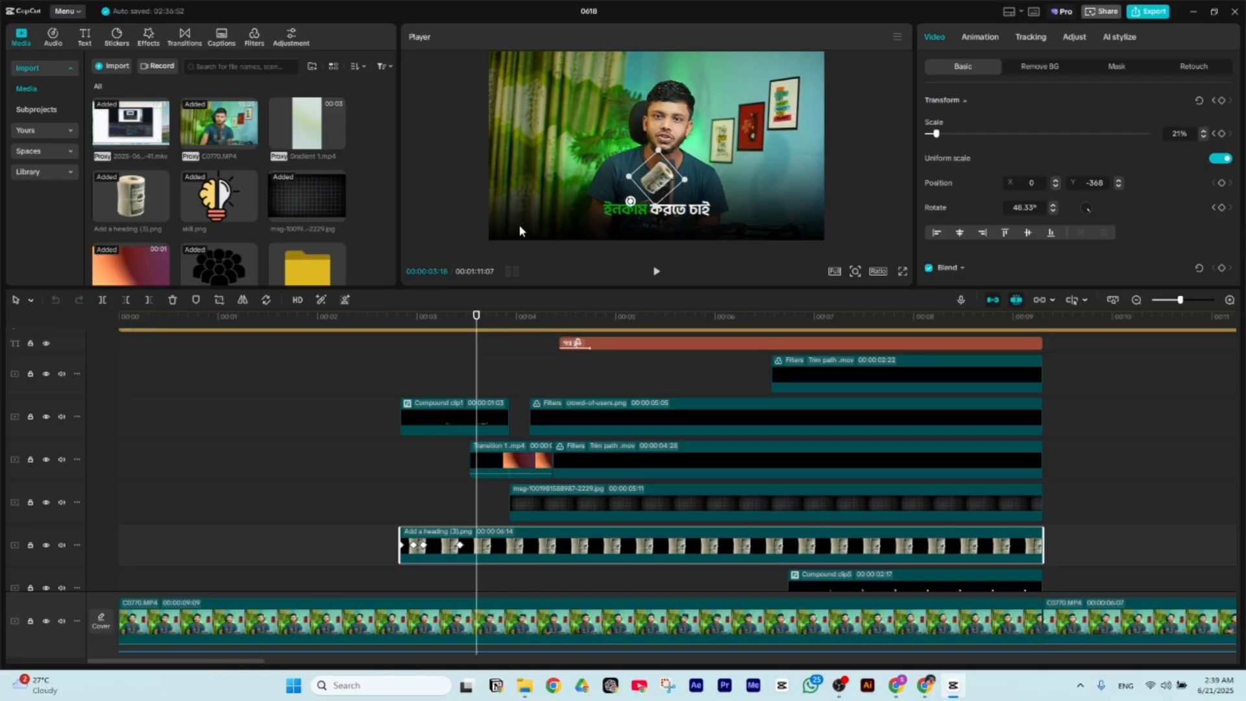
left_click_drag(476, 323, 539, 325)
- Switch to the Miro board and look over the Visual Order flow of five scenes for fast editing
left_click(930, 693)
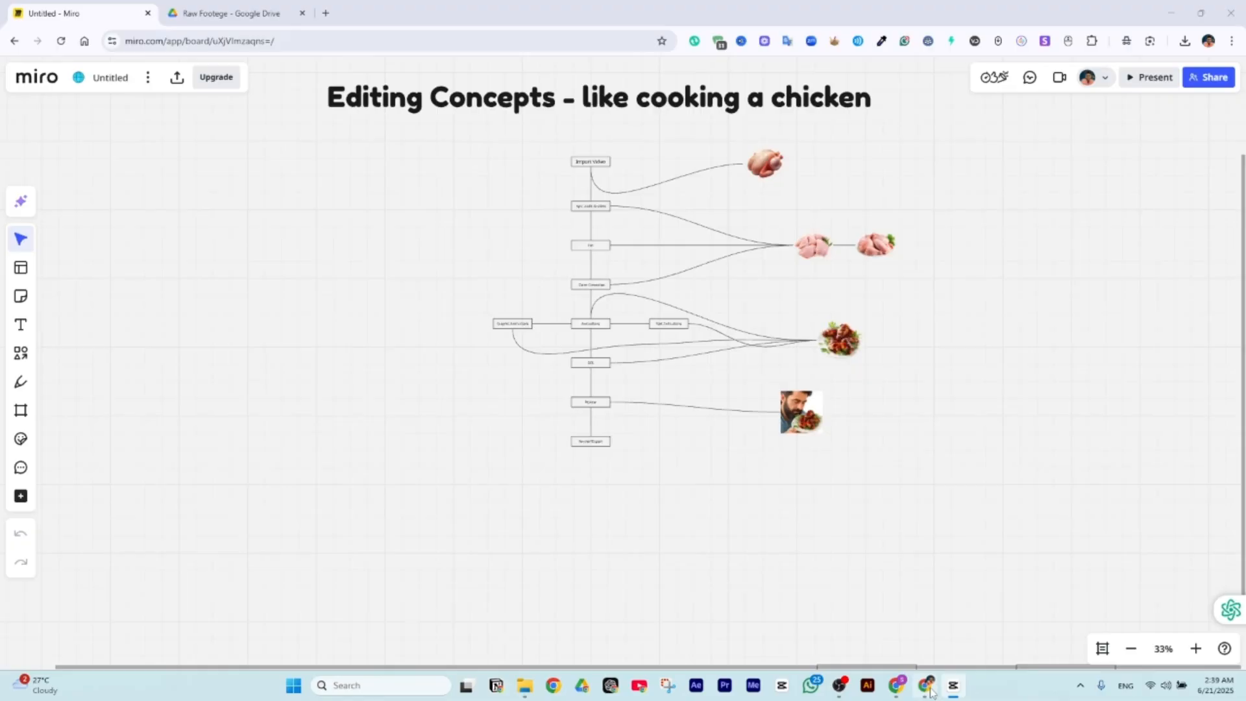
scroll(768, 373, "up", 3)
scroll(768, 385, "down", 2)
scroll(768, 385, "down", 2)
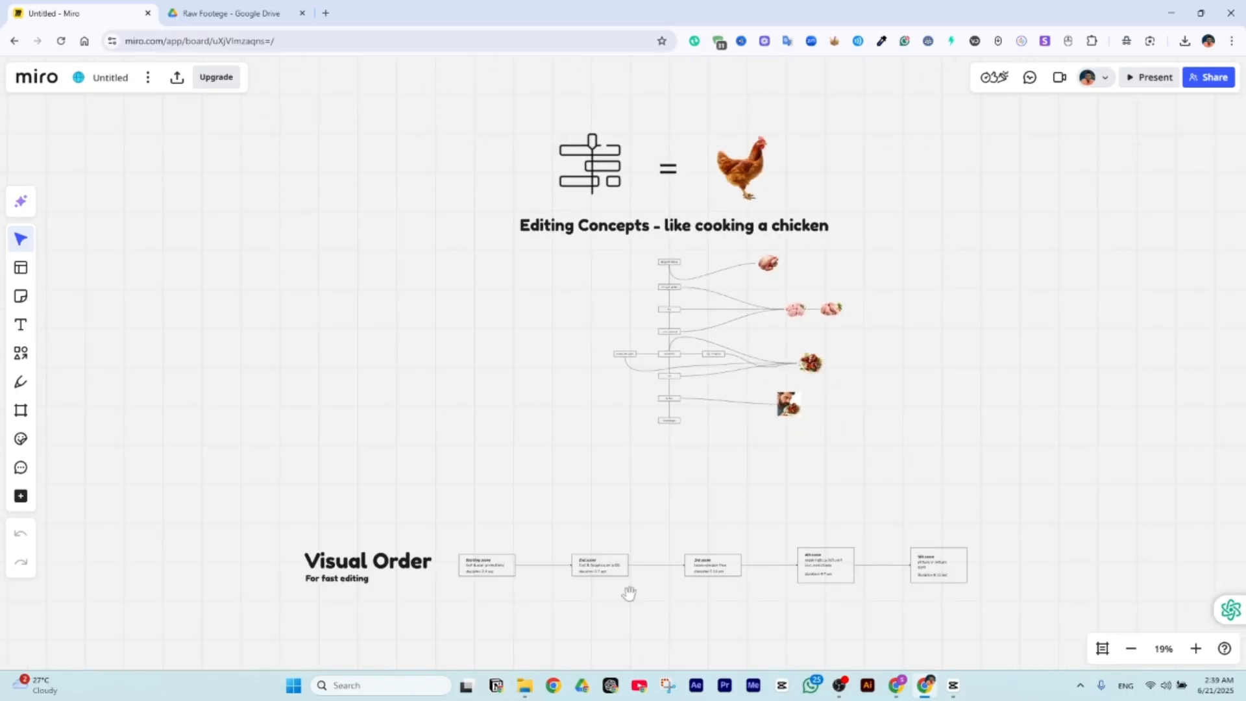
scroll(548, 606, "up", 4)
scroll(615, 425, "down", 4)
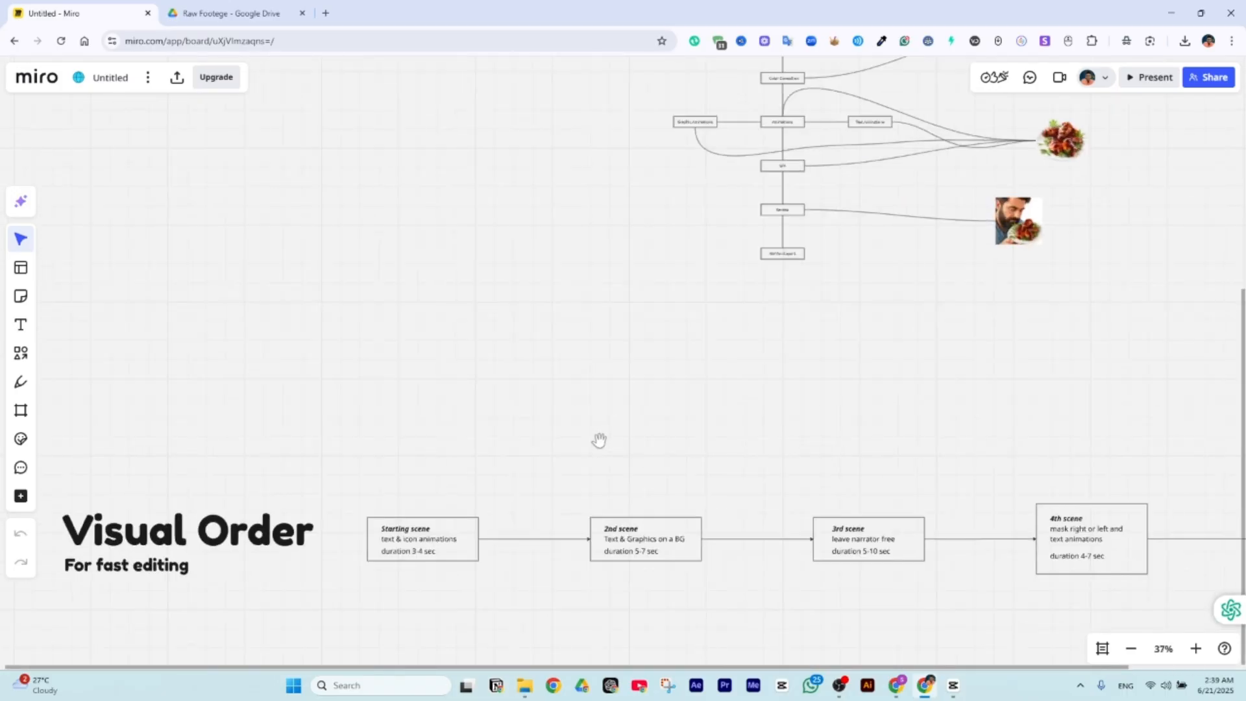
scroll(624, 596, "up", 2)
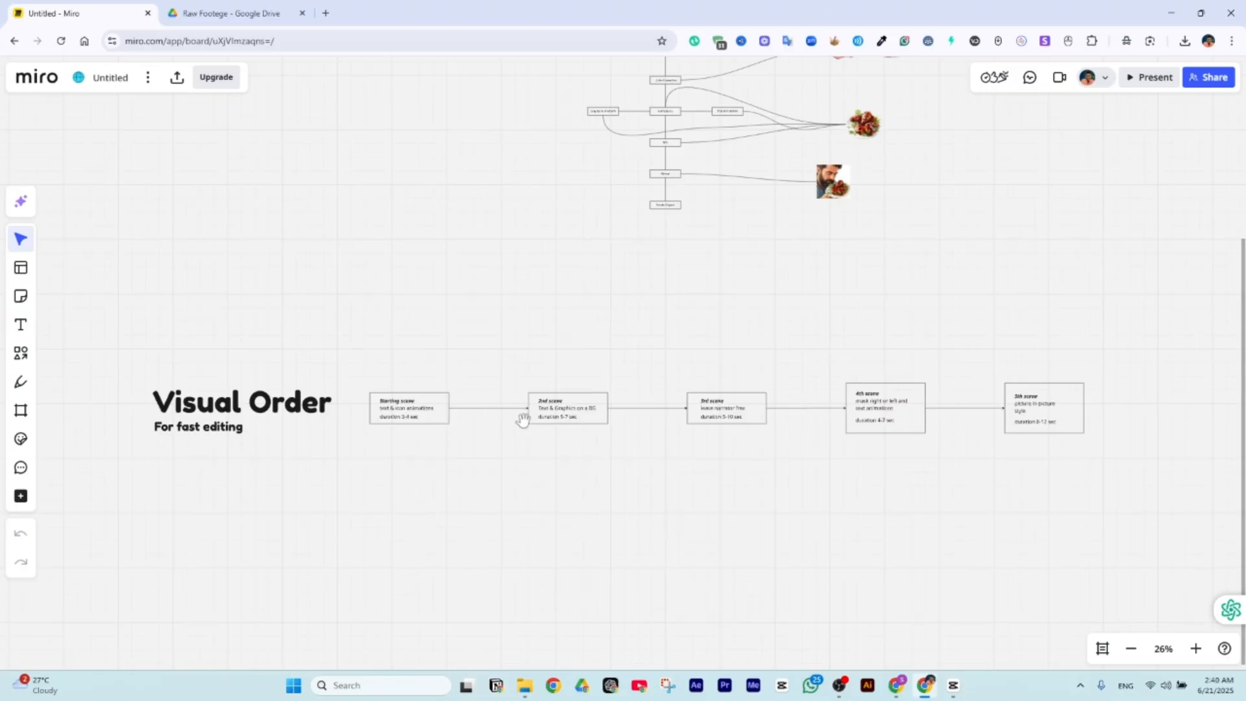
scroll(626, 556, "down", 2)
scroll(768, 503, "up", 4)
scroll(974, 409, "up", 1)
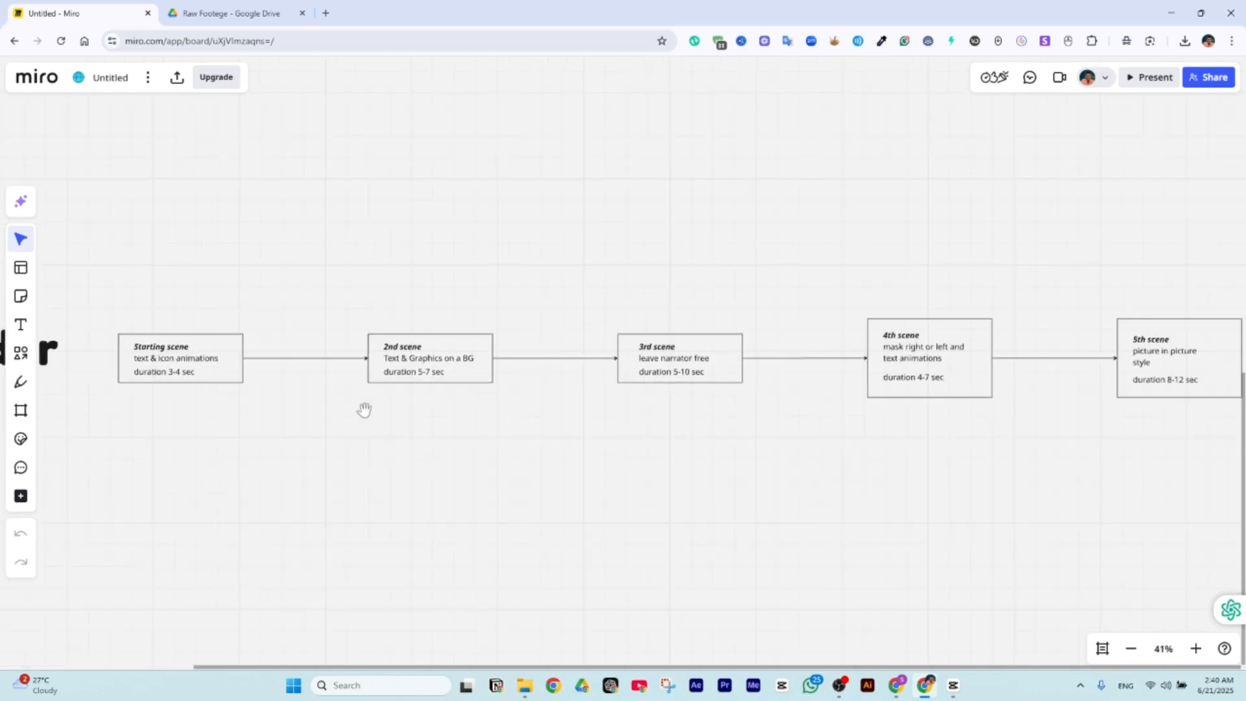
scroll(361, 409, "up", 2)
scroll(317, 420, "down", 3)
scroll(506, 397, "down", 1)
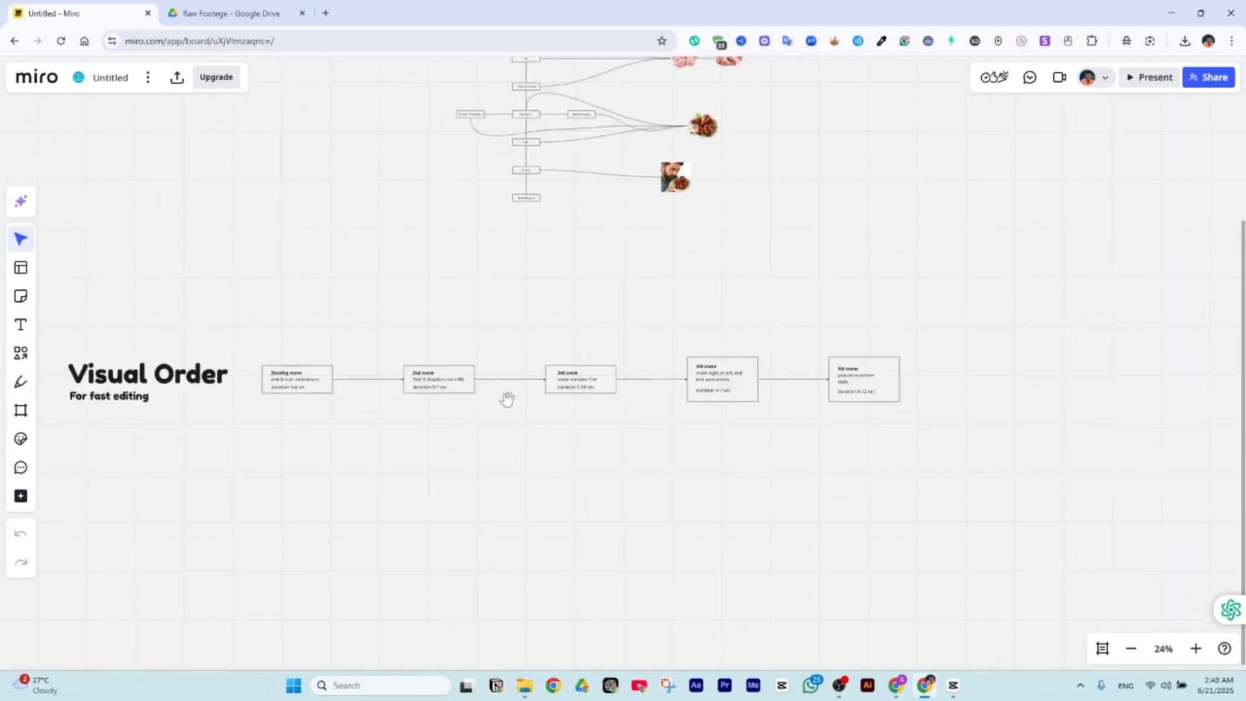
- Examine the Starting scene box of the Visual Order flow for its content type and duration
scroll(490, 400, "up", 1)
scroll(167, 331, "up", 1)
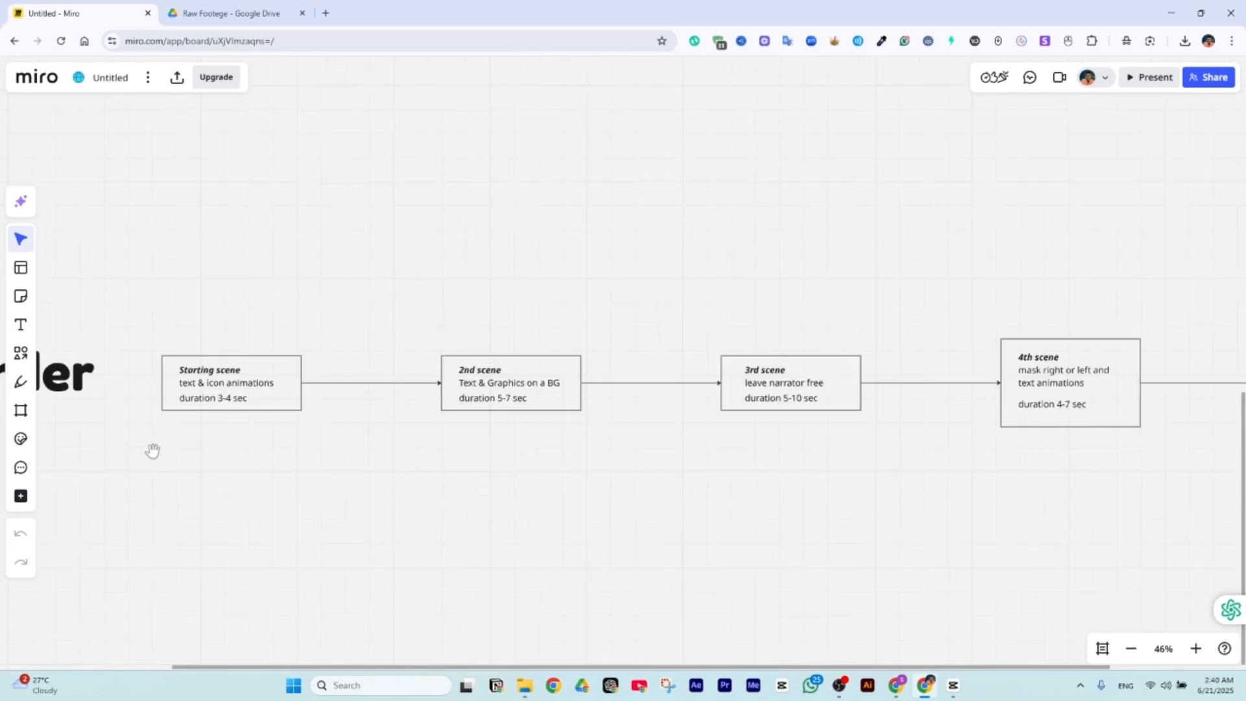
scroll(195, 444, "up", 1)
scroll(283, 448, "up", 1)
scroll(138, 443, "up", 2)
scroll(156, 443, "up", 1)
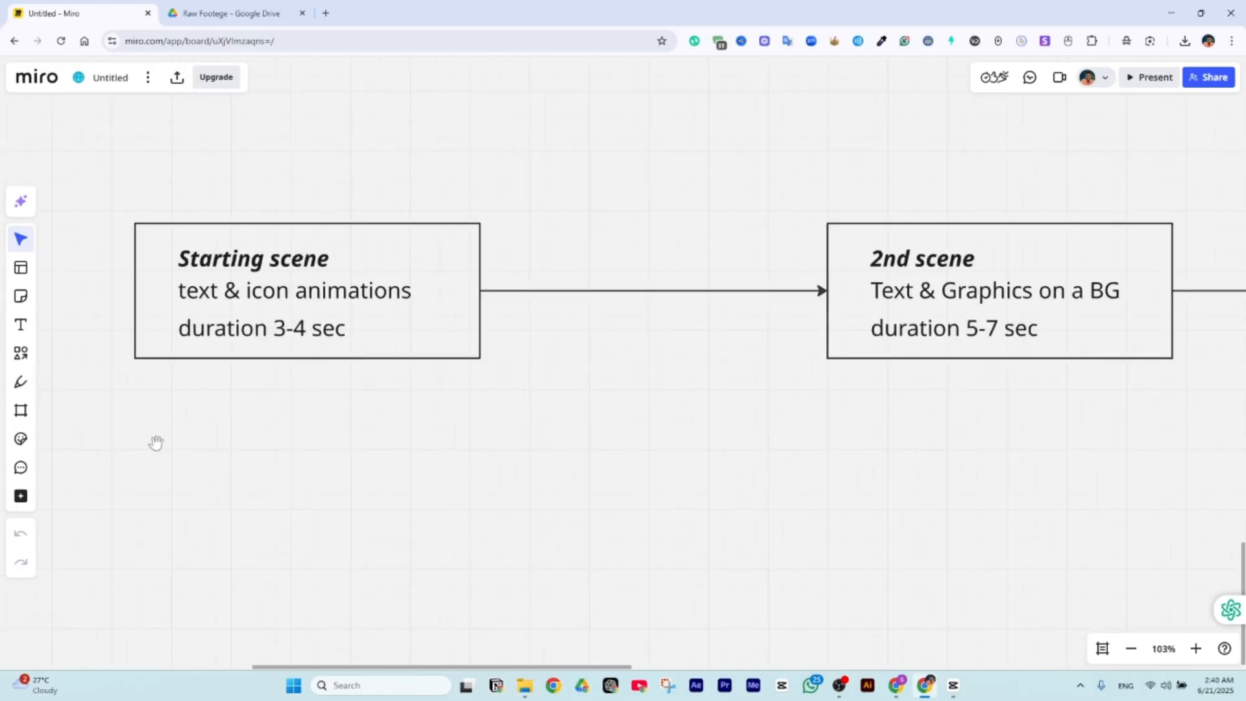
left_click_drag(104, 166, 170, 256)
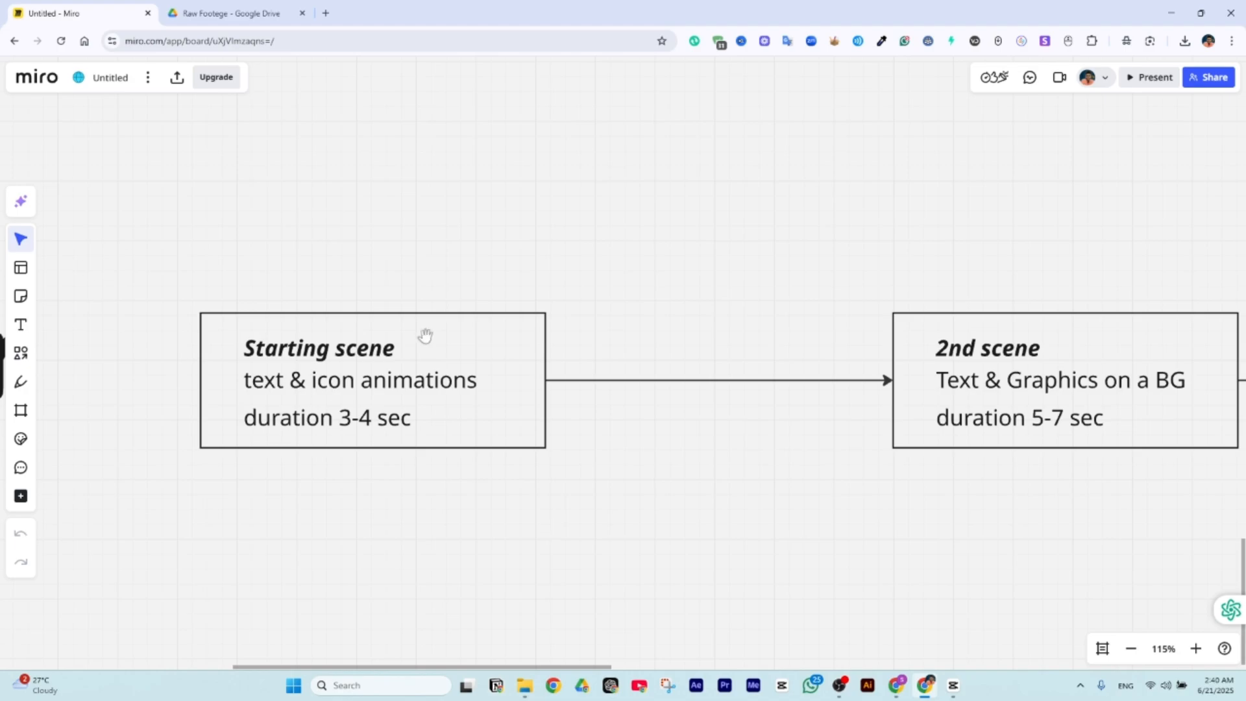
- Switch back to CapCut and play the opening scene from 00:00:00:00, pausing at its text and icon animations up to 00:00:03:12
left_click(953, 687)
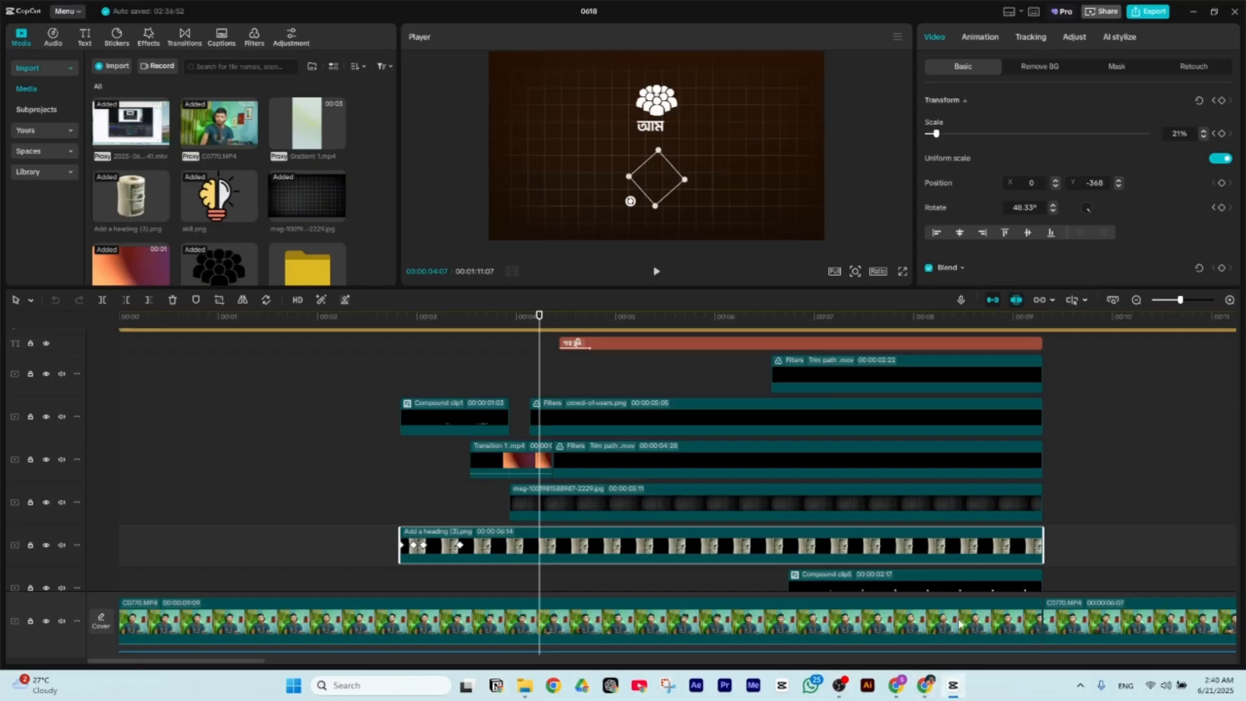
left_click(423, 329)
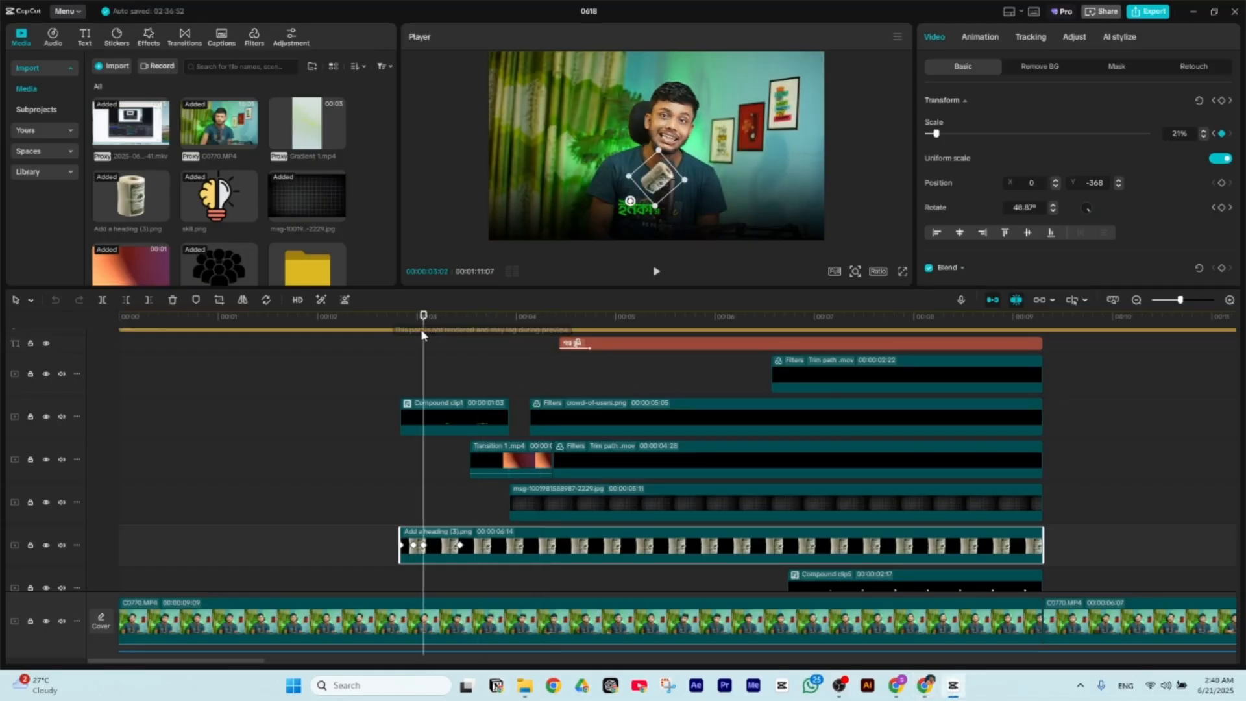
scroll(422, 335, "down", 4)
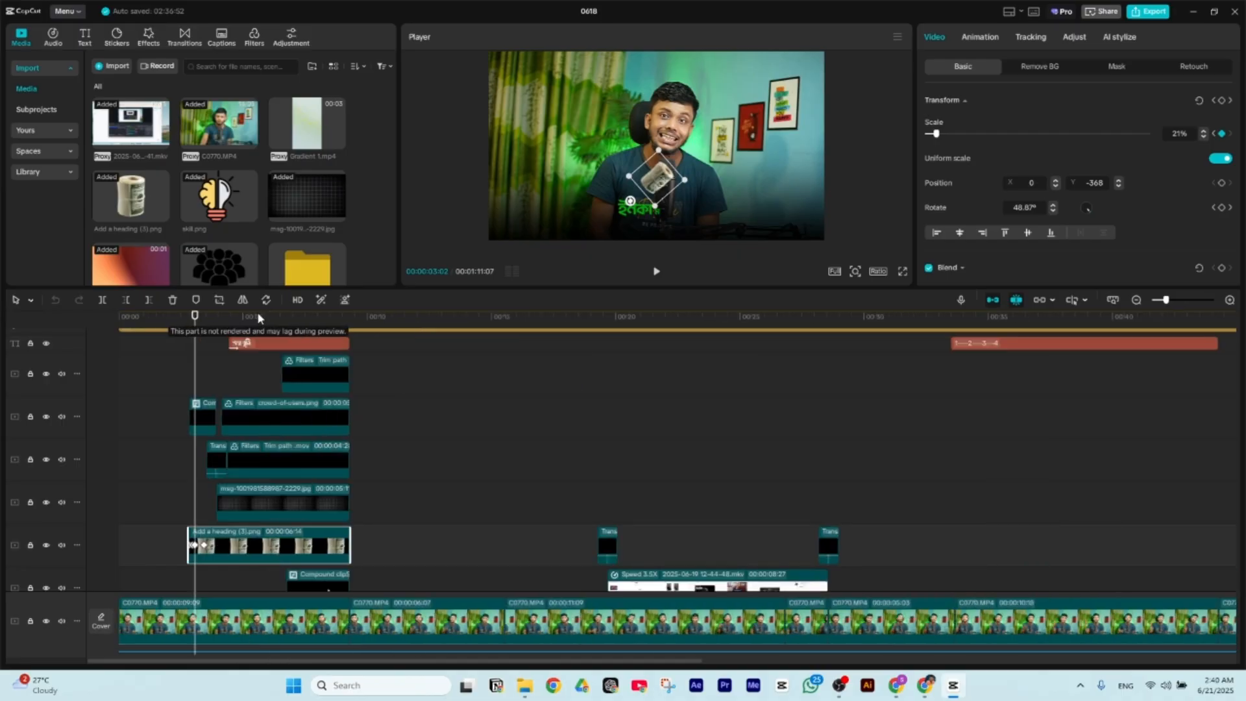
left_click_drag(234, 322, 85, 335)
scroll(285, 367, "up", 4)
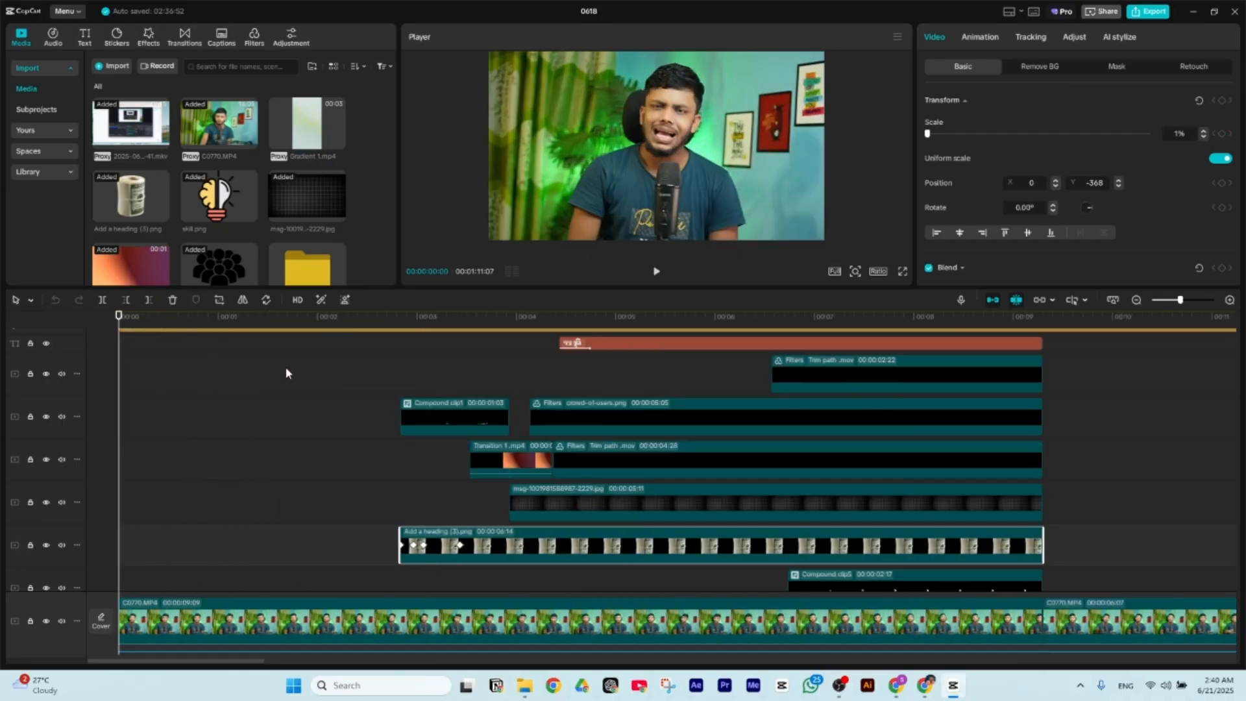
key("space")
key("space")
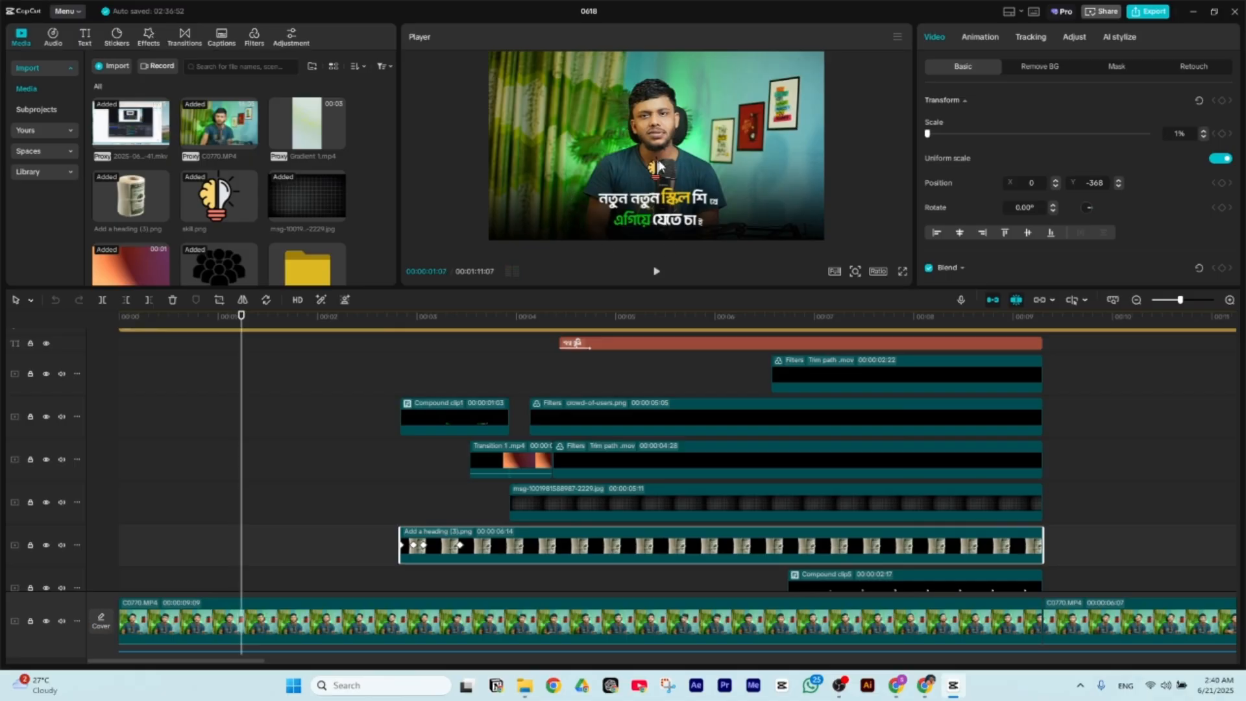
key("space")
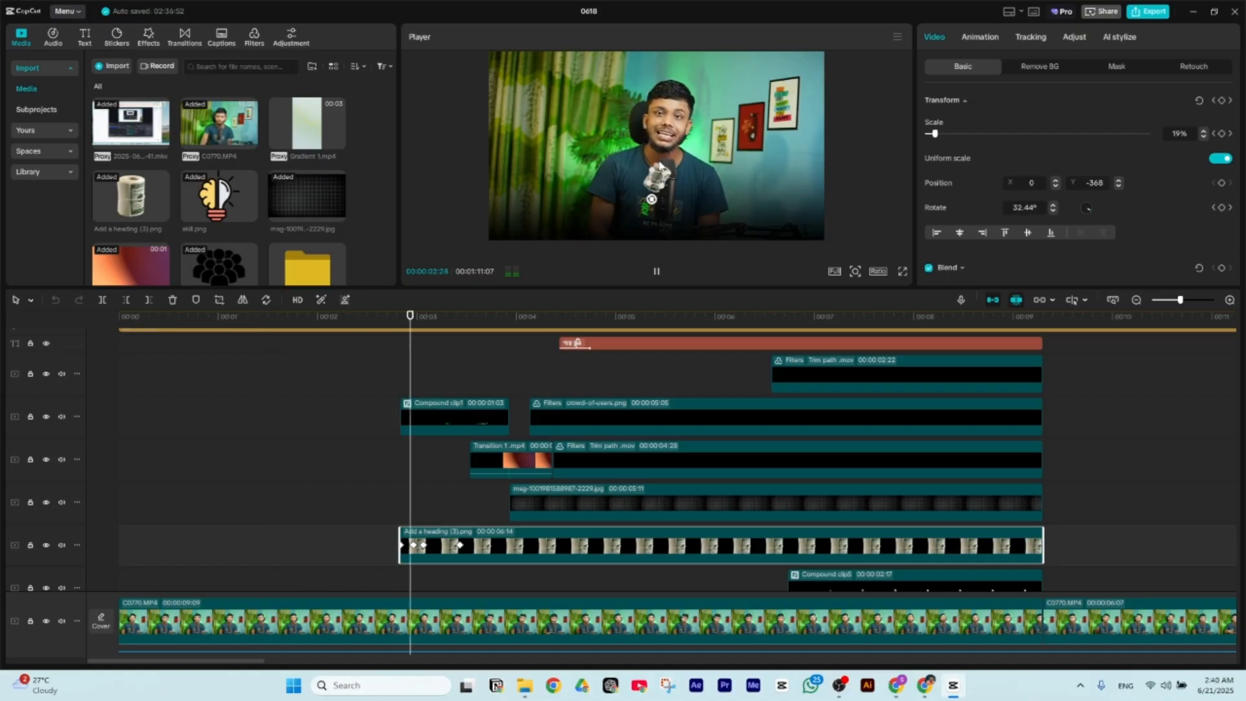
key("space")
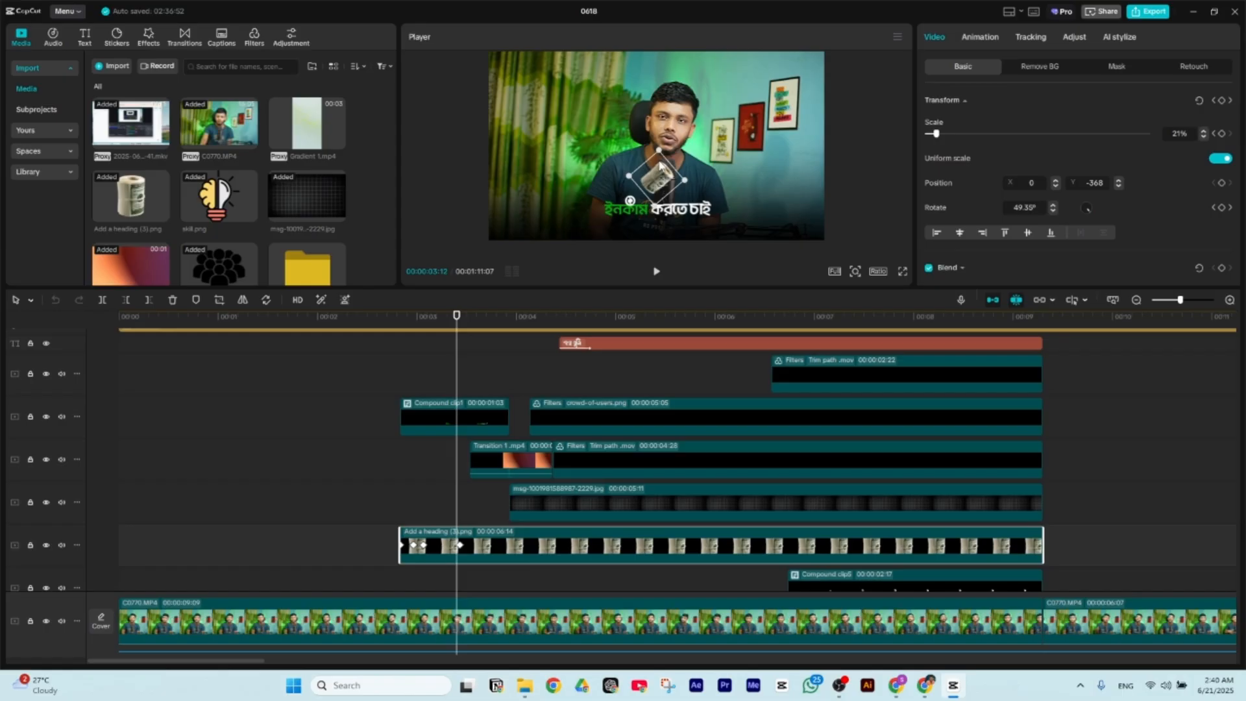
- Continue playback through the transition into the text-and-graphics scene, stopping at 00:00:04:29
key("space")
key("space")
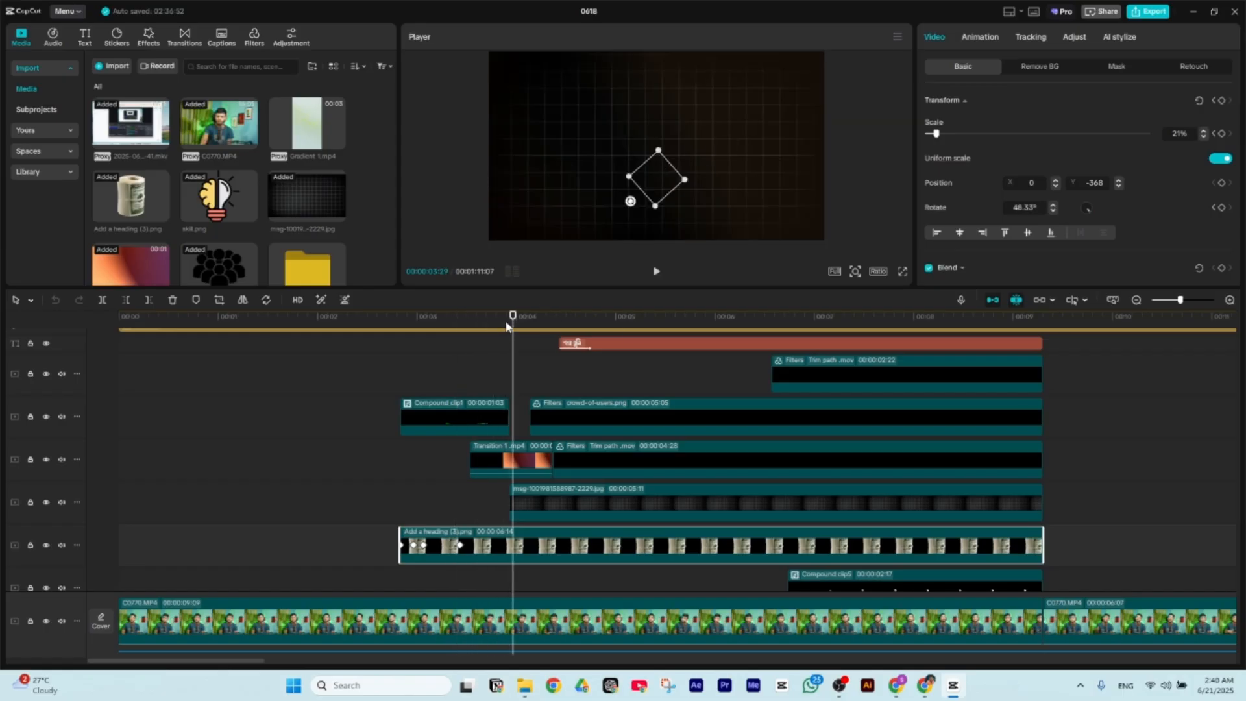
key("space")
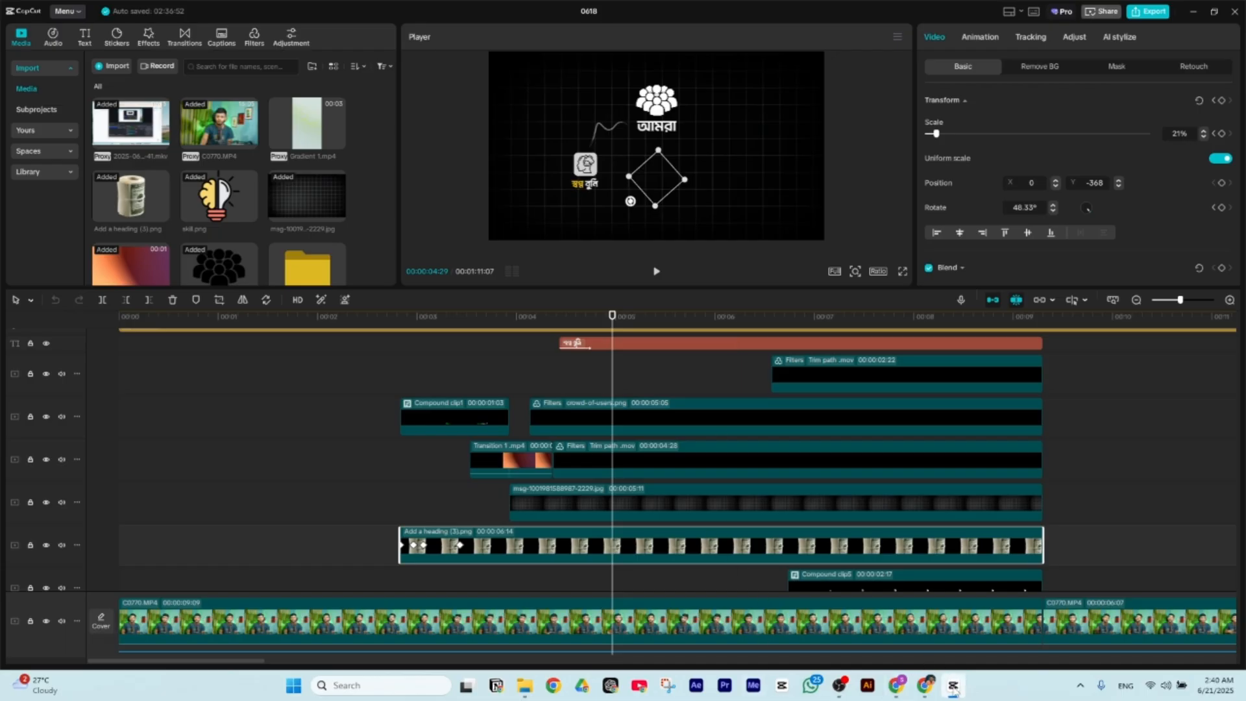
- Switch to the Miro board and examine the 2nd scene box of the Visual Order flow for its content type and duration
left_click(926, 692)
scroll(604, 295, "up", 3)
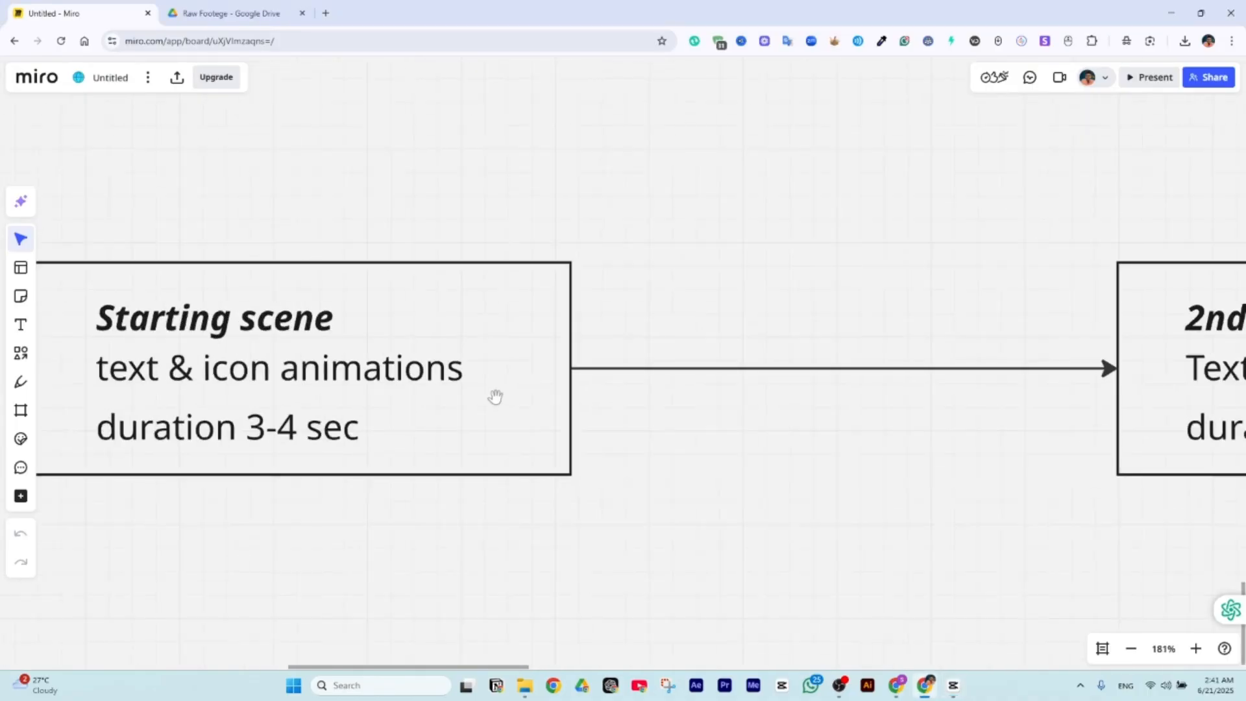
scroll(395, 415, "down", 2)
scroll(1142, 429, "up", 4)
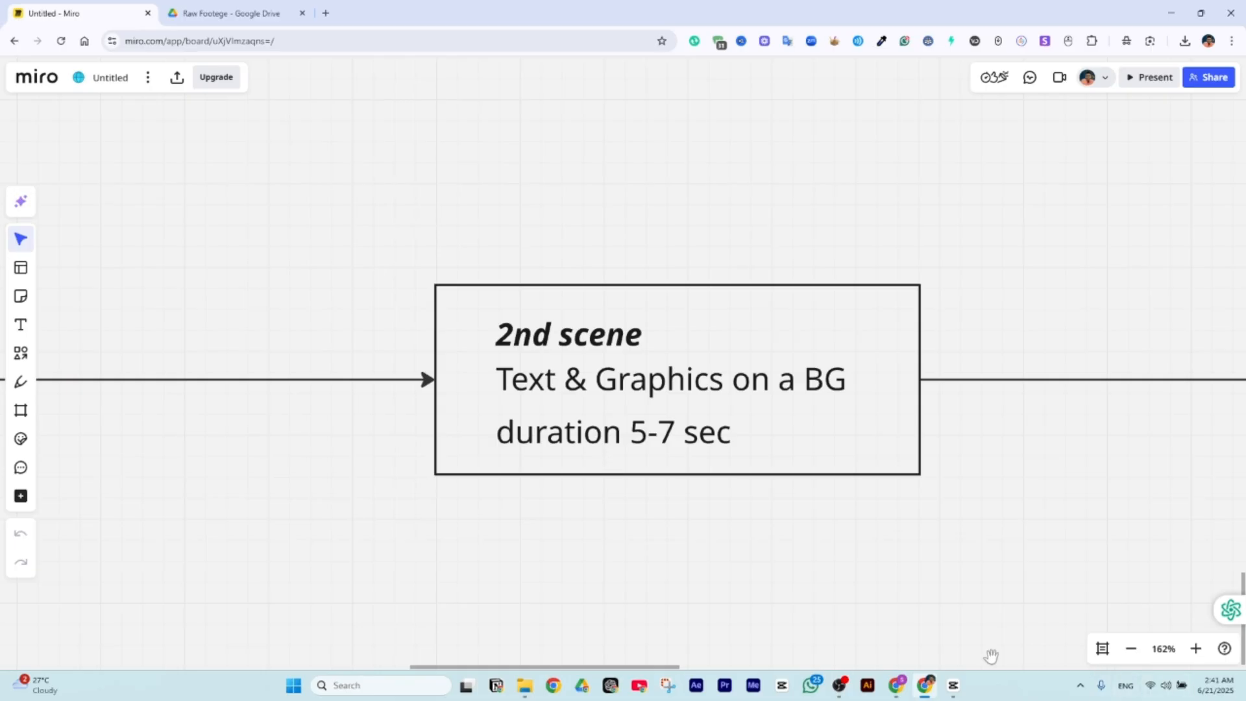
- Switch back to CapCut, scrub through the text-and-graphics scene up to 00:00:05:28, and replay its opening transition until 00:00:04:20
left_click(953, 686)
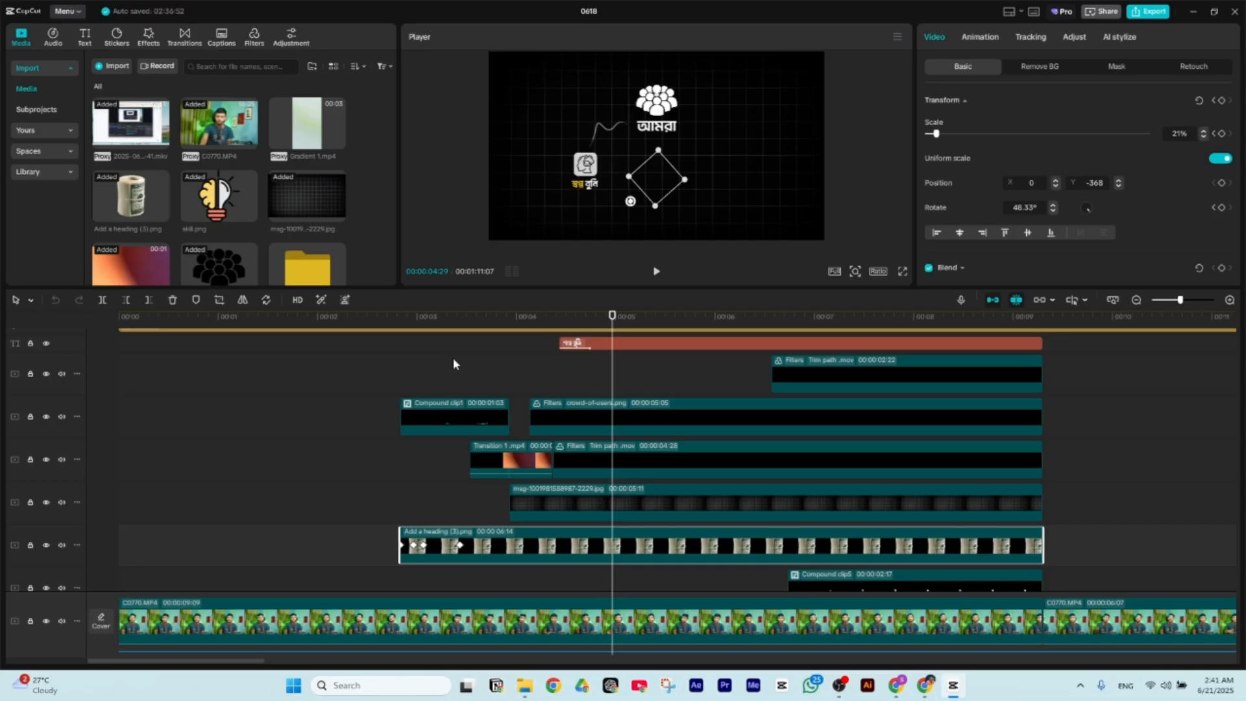
left_click_drag(477, 325, 517, 433)
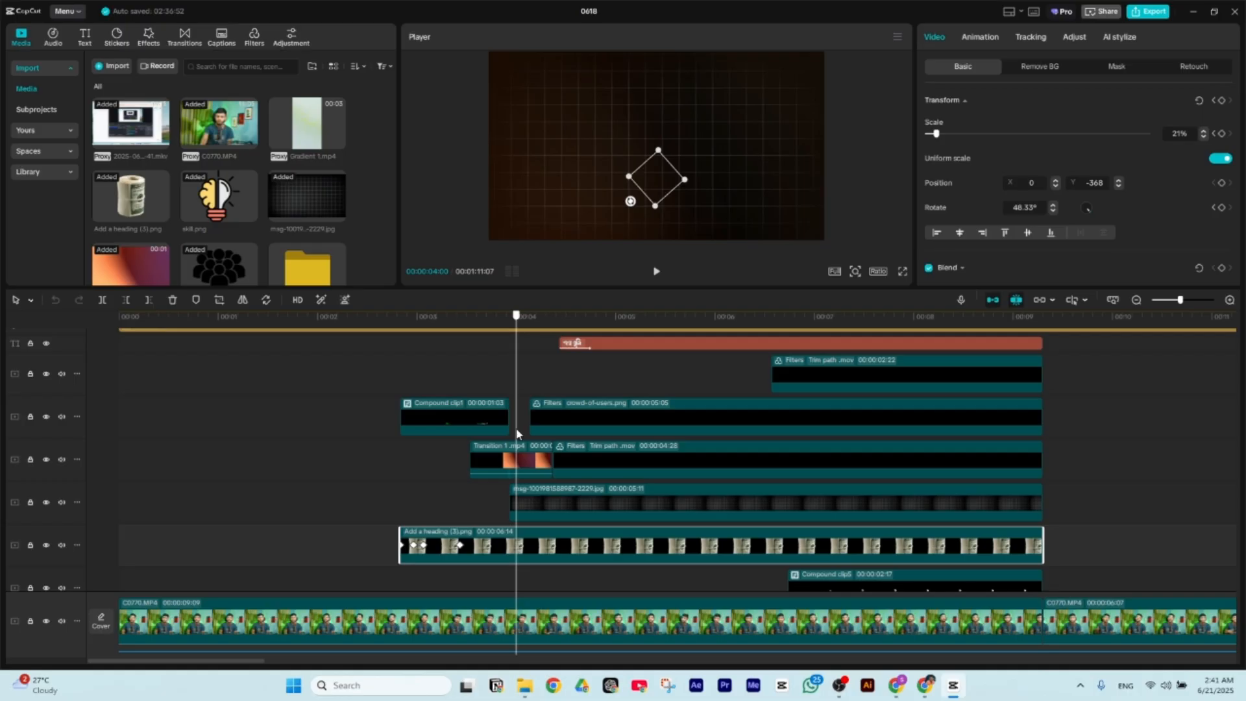
left_click_drag(517, 434, 707, 480)
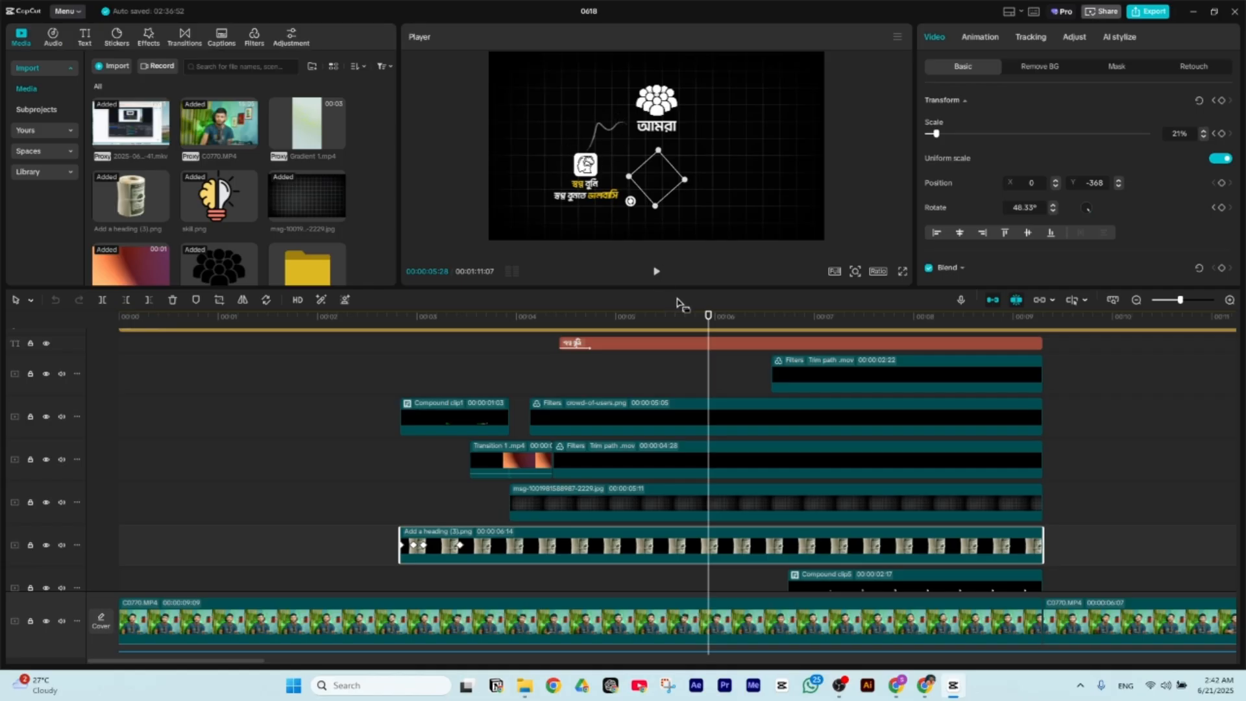
left_click_drag(710, 316, 476, 358)
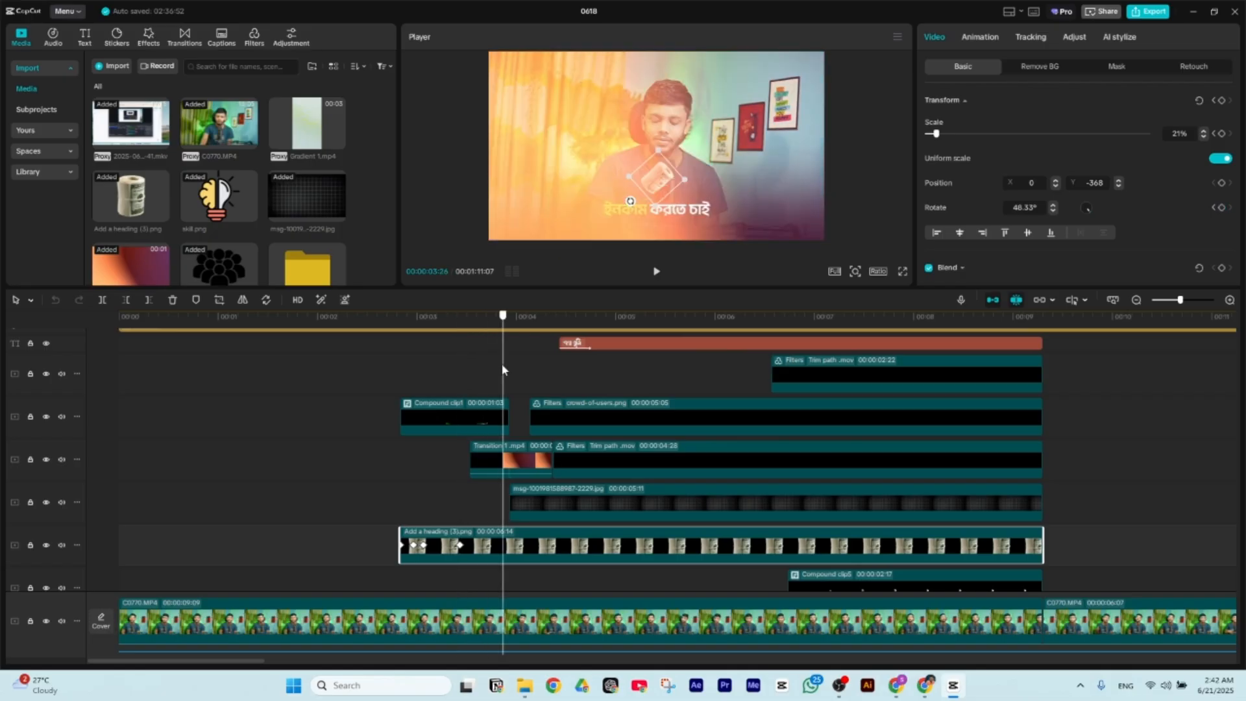
key("space")
key("space")
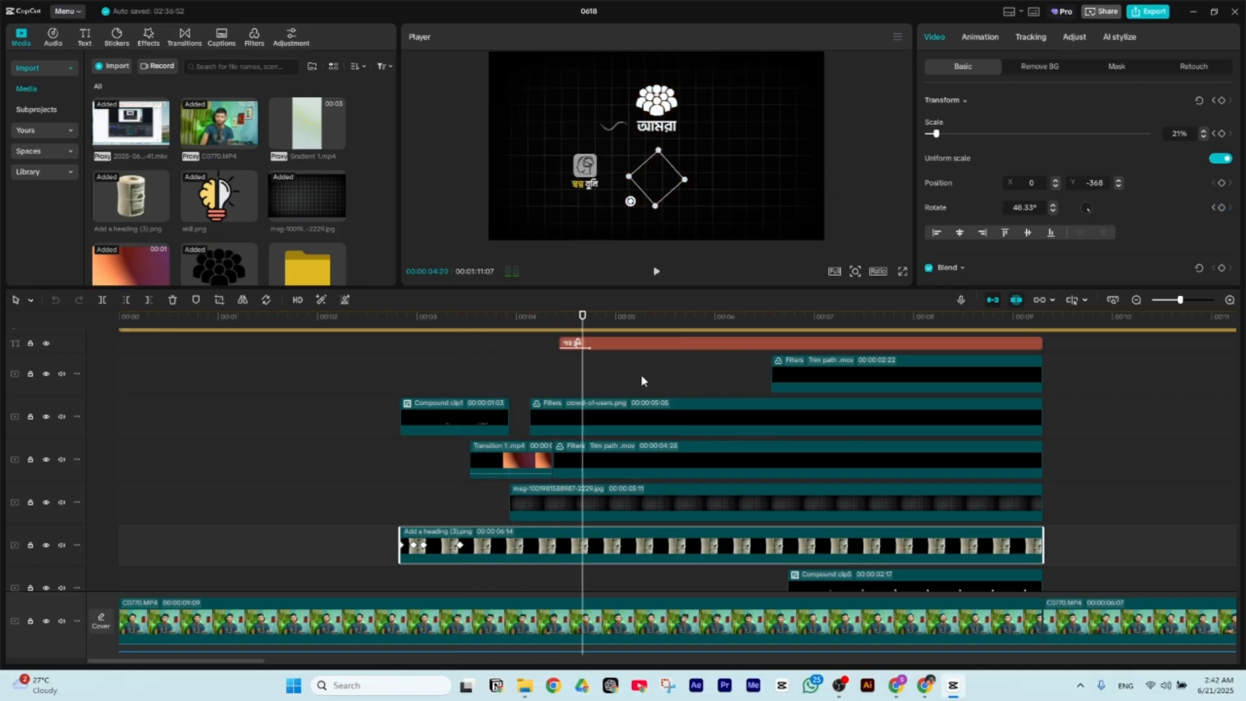
- Place the playhead at the start of the grid background clip, at 00:00:03:28, for a close look at the scene's first frame
scroll(431, 384, "down", 3, "ctrl")
scroll(392, 383, "up", 5, "ctrl")
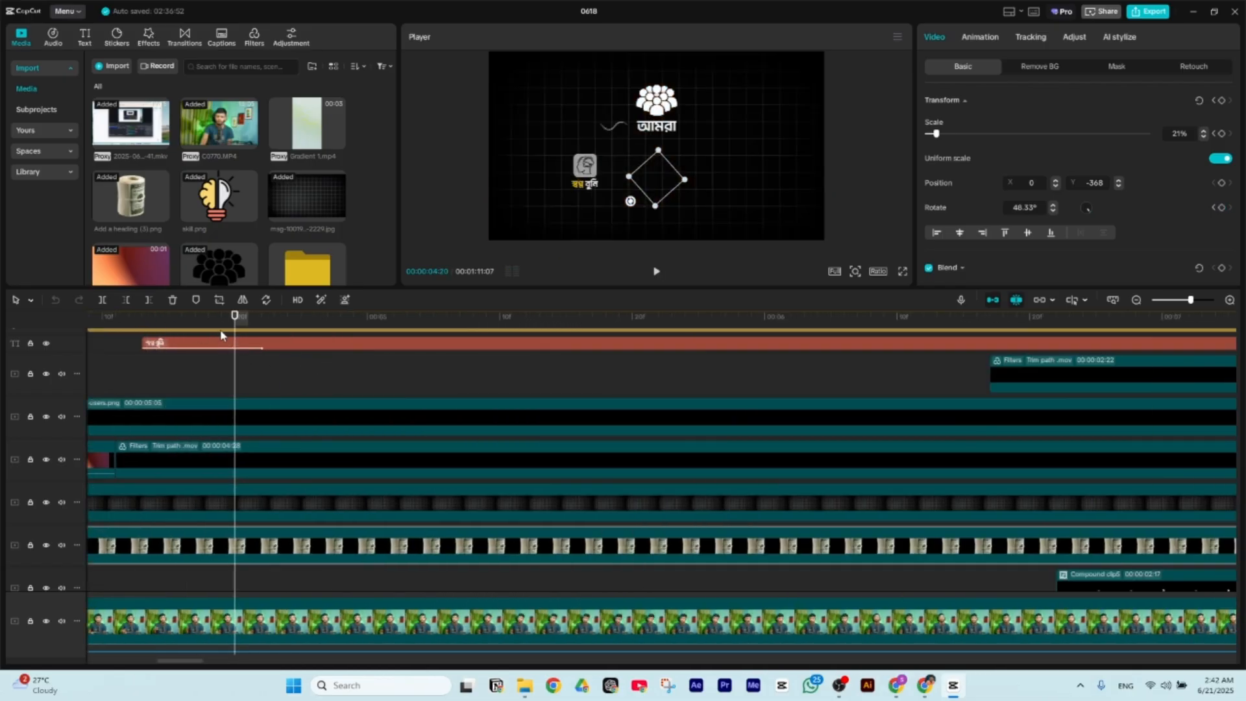
scroll(391, 383, "down", 2, "ctrl")
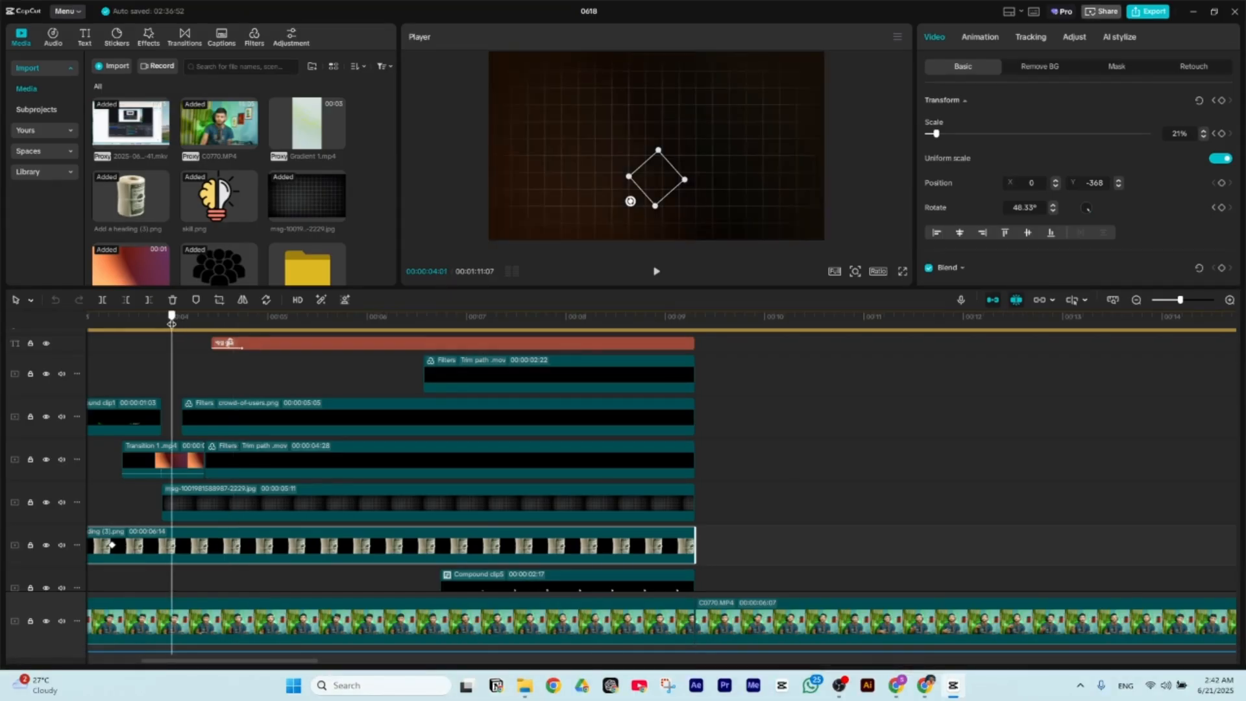
left_click(162, 318)
scroll(166, 324, "up", 2, "ctrl")
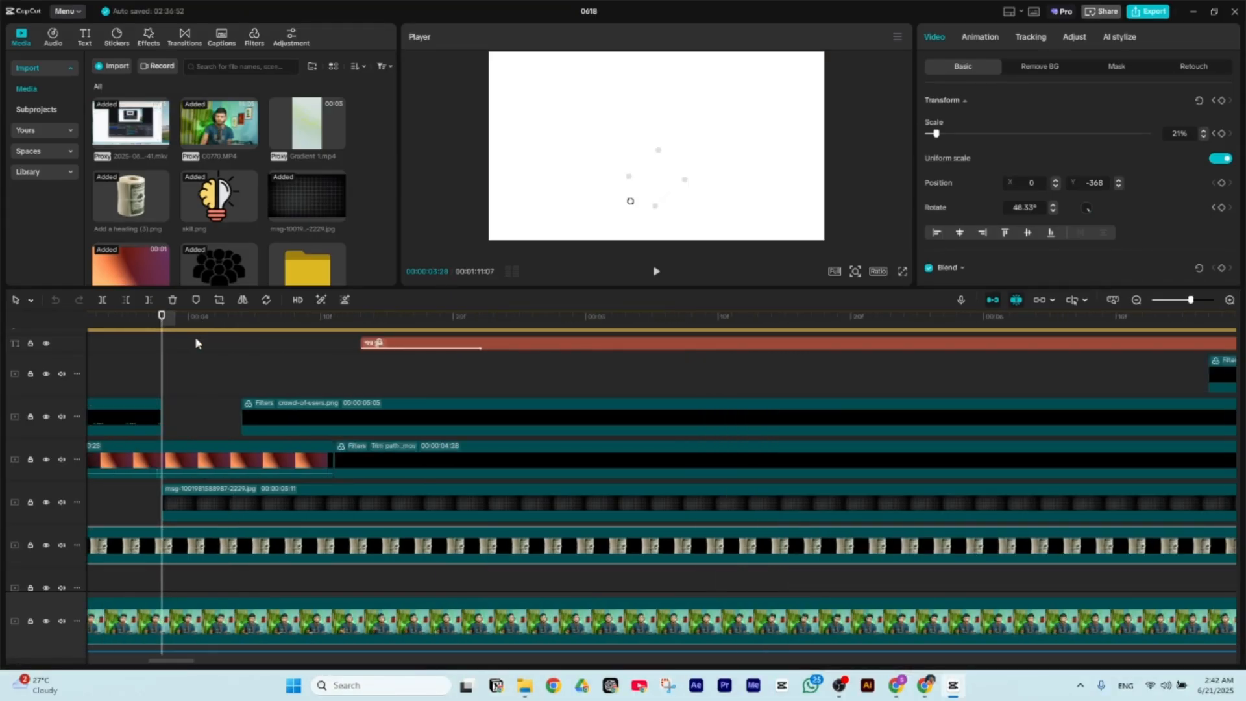
- Examine the white flash transition clip and the grid background image while scrubbing through the start of the infographic scene
left_click(279, 383)
left_click_drag(222, 337, 156, 332)
left_click(159, 472)
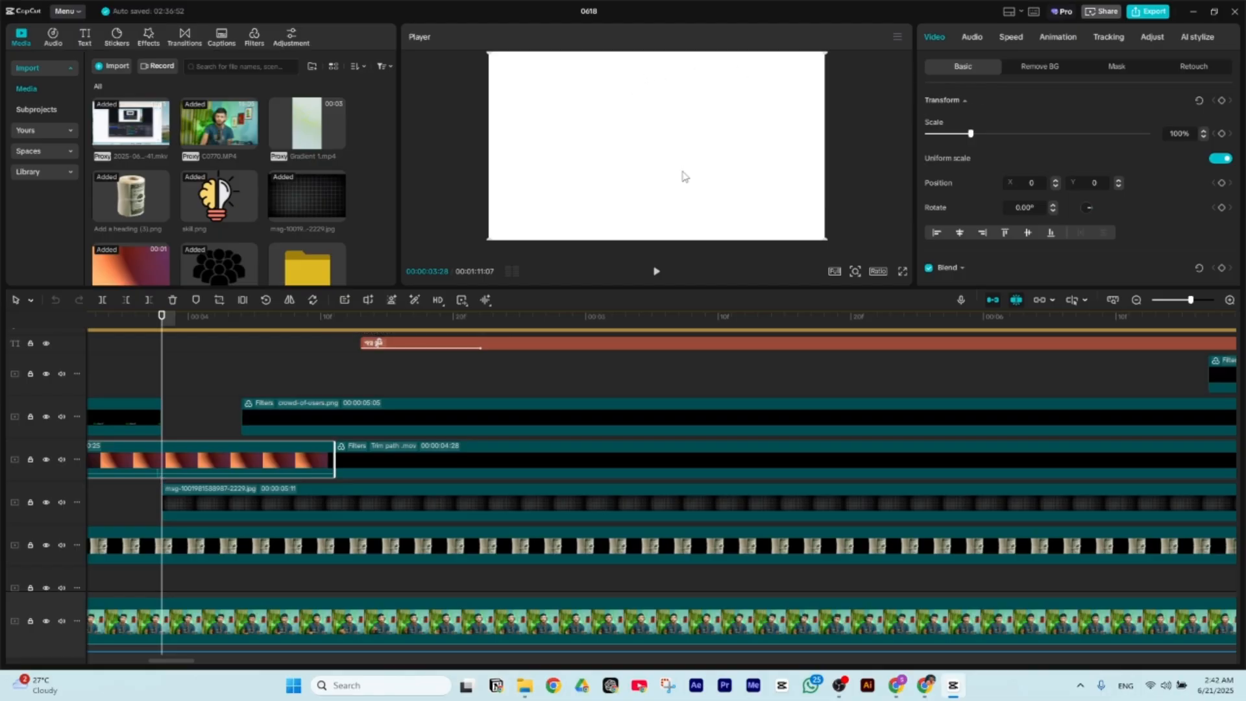
left_click(257, 505)
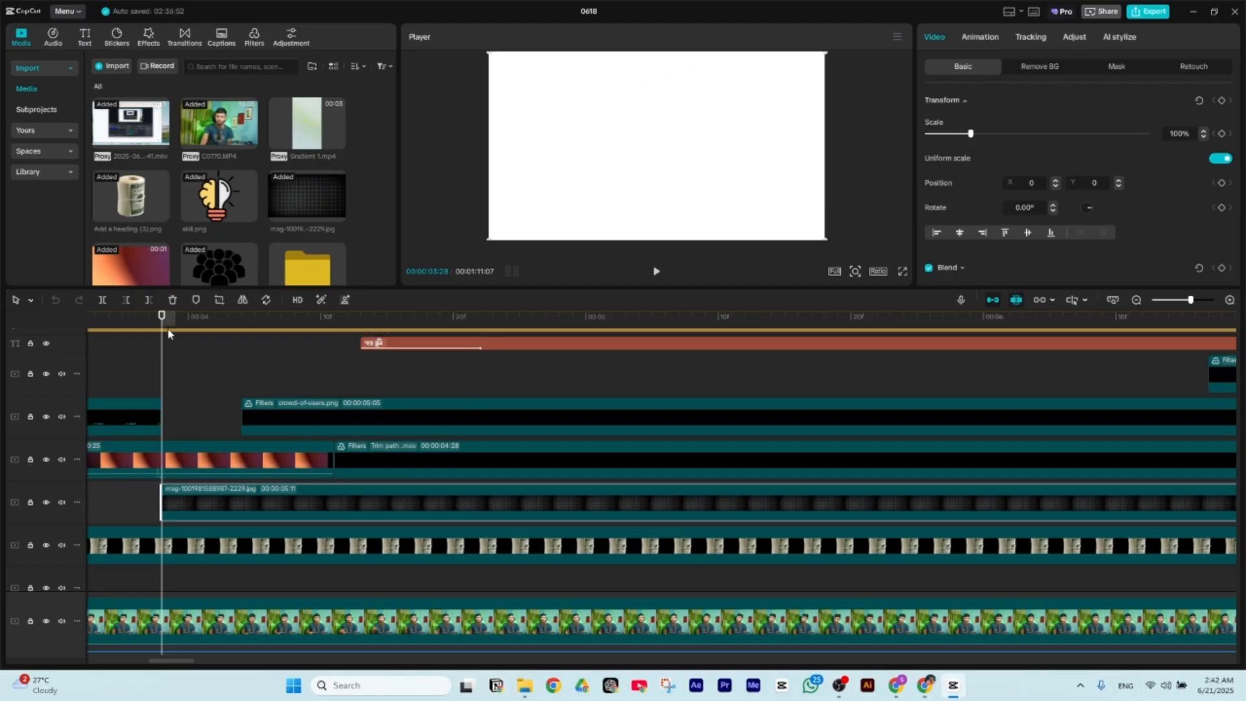
left_click_drag(168, 333, 248, 330)
left_click(231, 322)
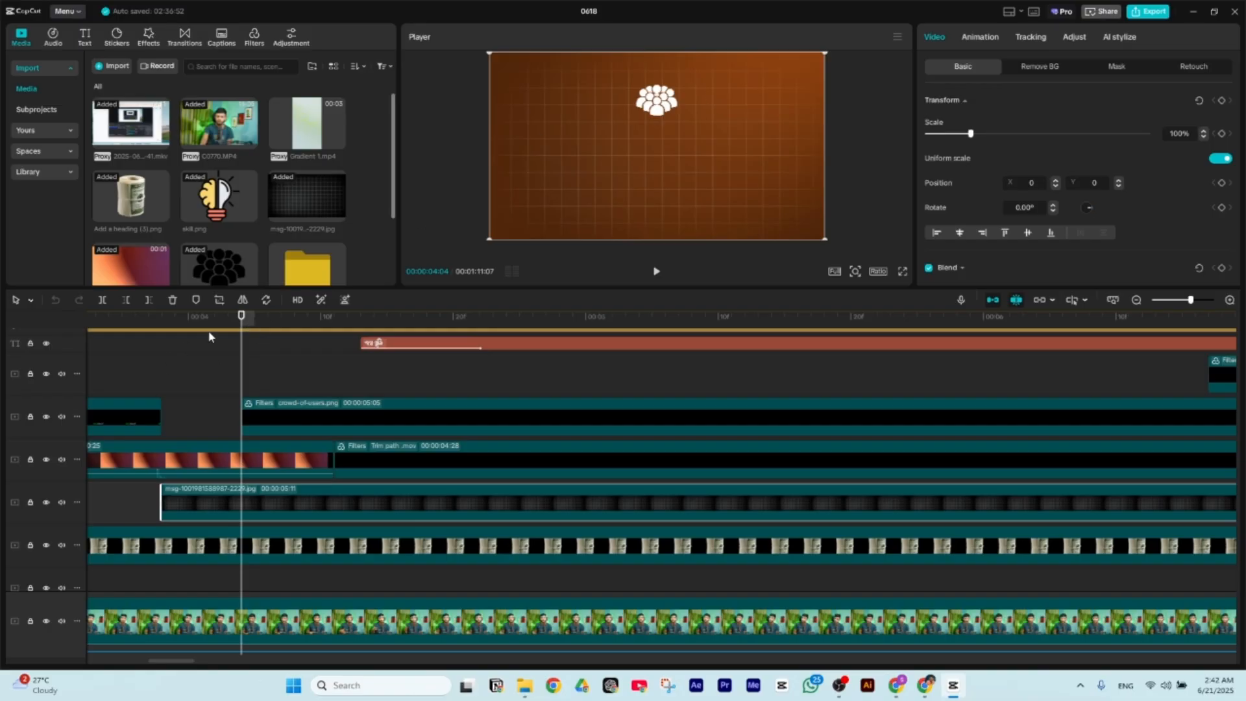
left_click(273, 329)
left_click_drag(273, 329, 339, 335)
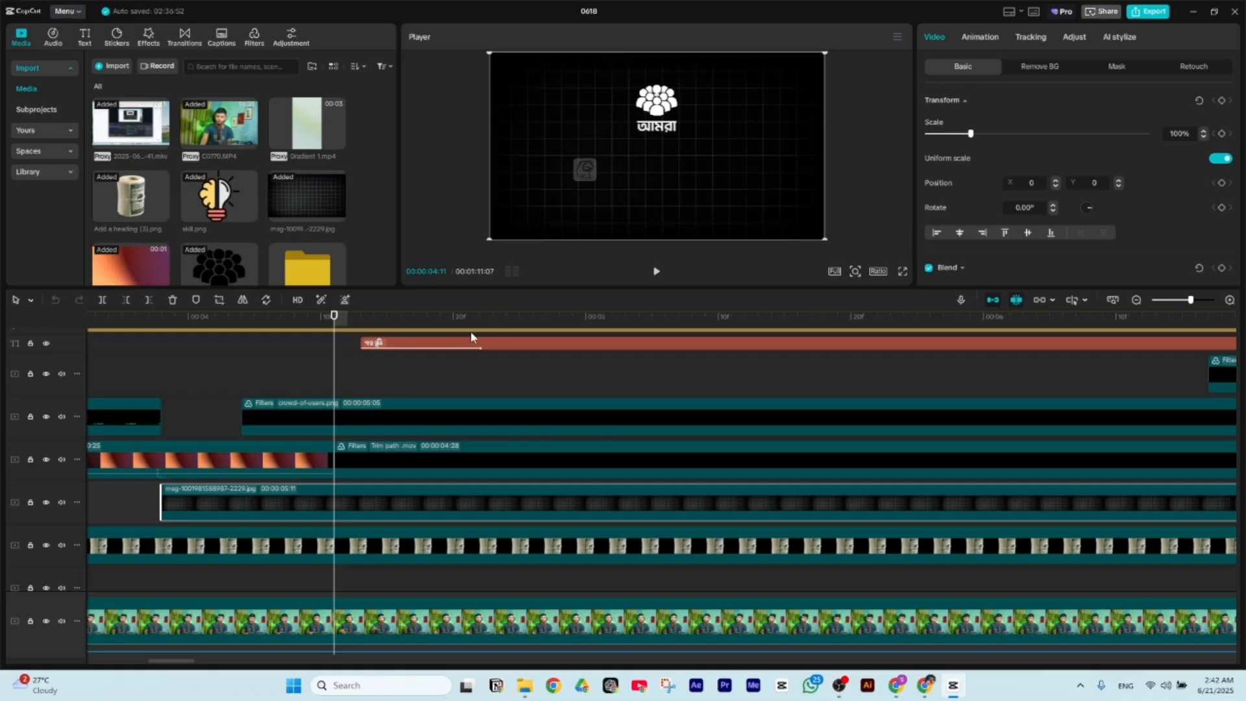
- Inspect the entrance animation applied to the আমরা title text
scroll(377, 423, "up", 5)
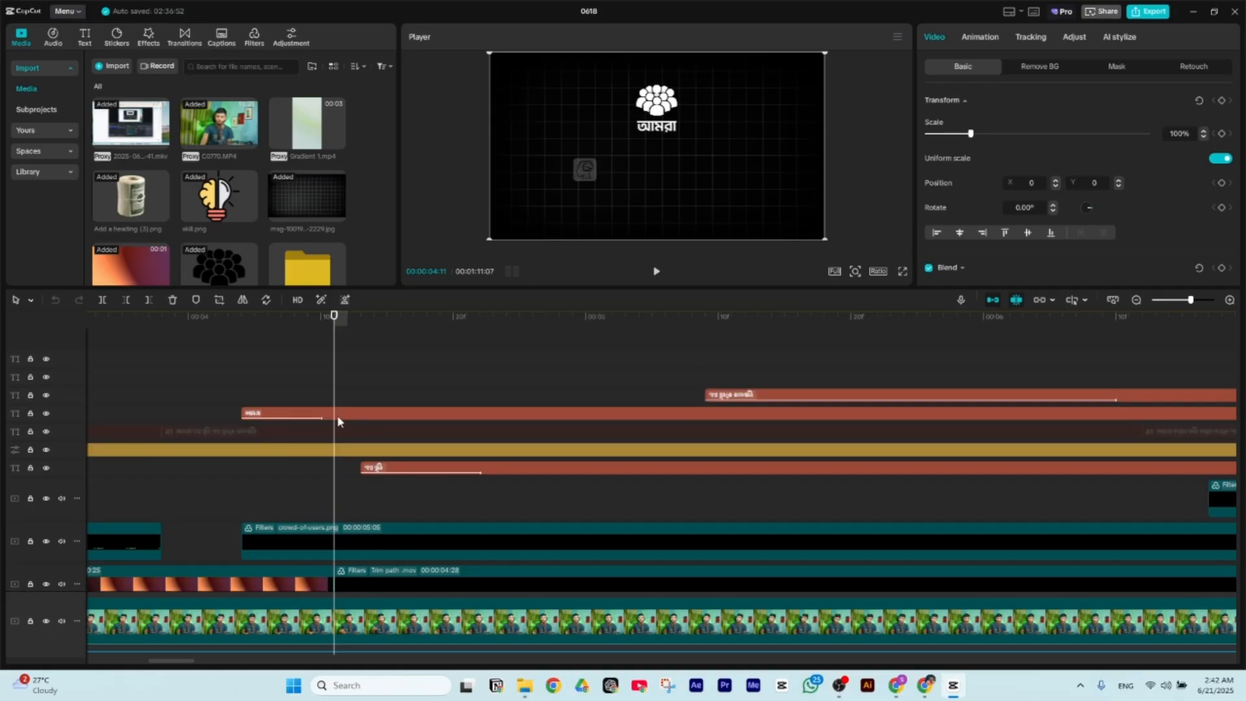
left_click(337, 414)
left_click(971, 38)
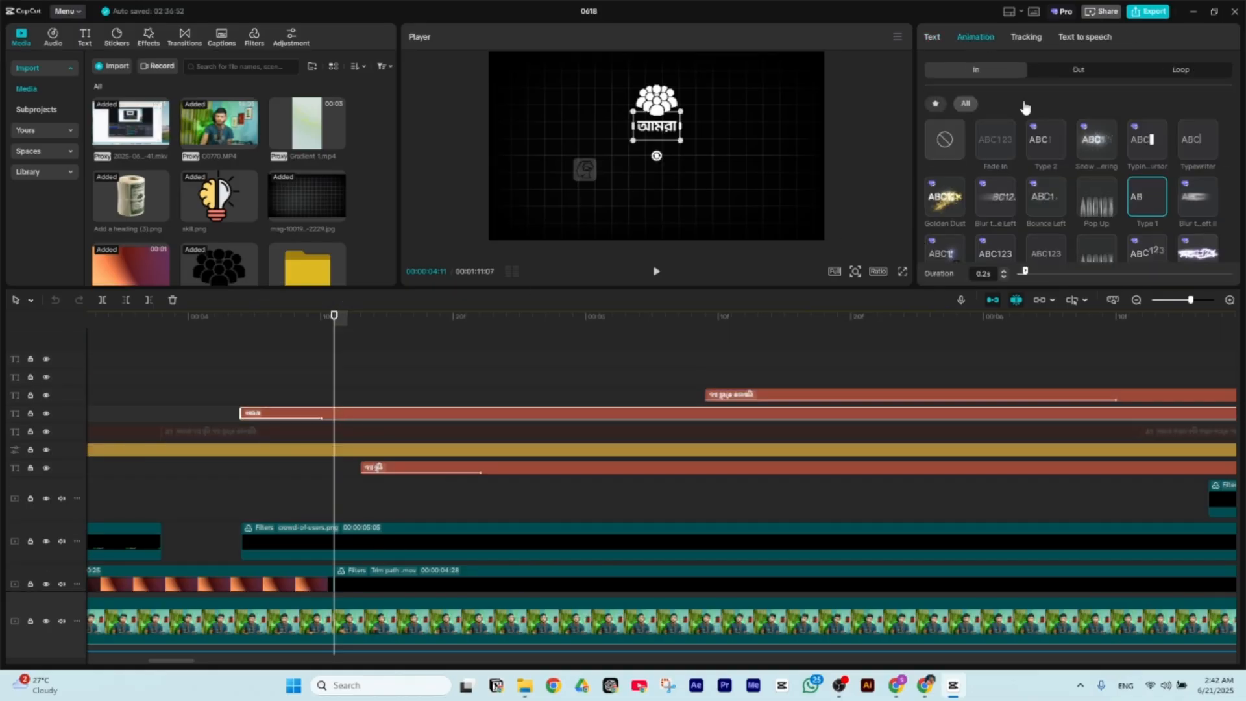
- Scrub back and forth over the reveal of the first icon, its label and the connecting line
left_click(347, 327)
left_click_drag(354, 333, 388, 344)
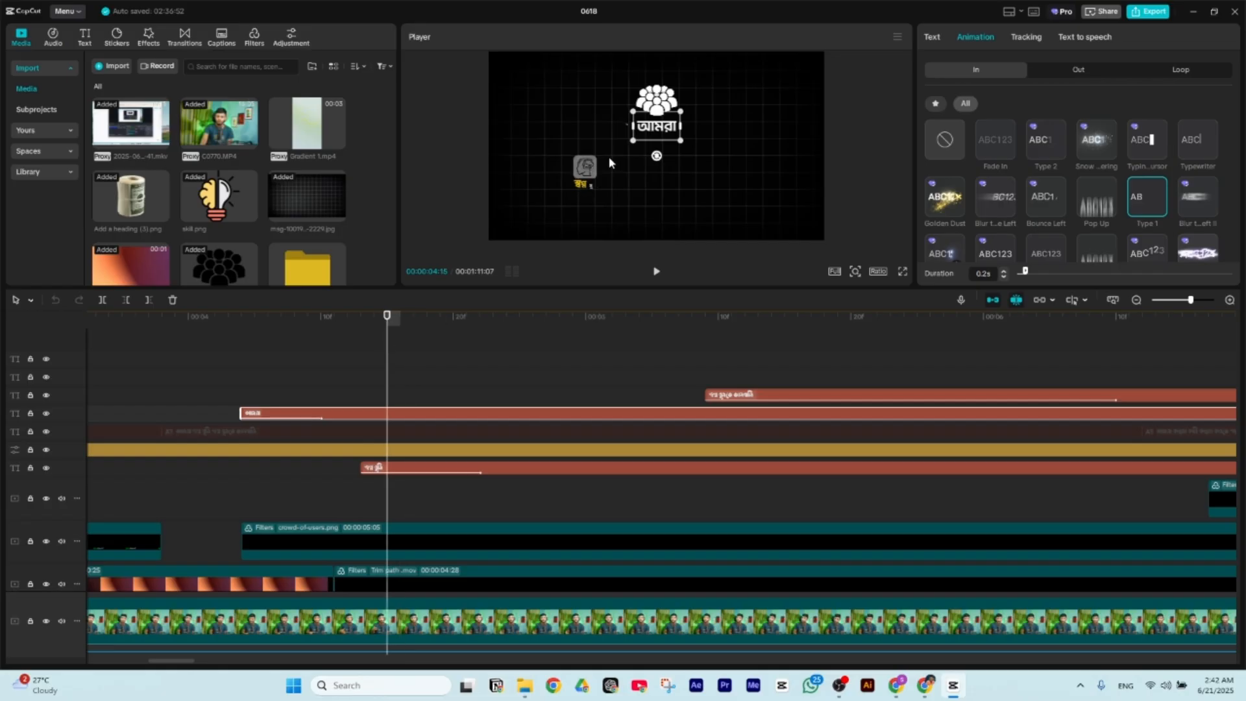
scroll(423, 435, "down", 2)
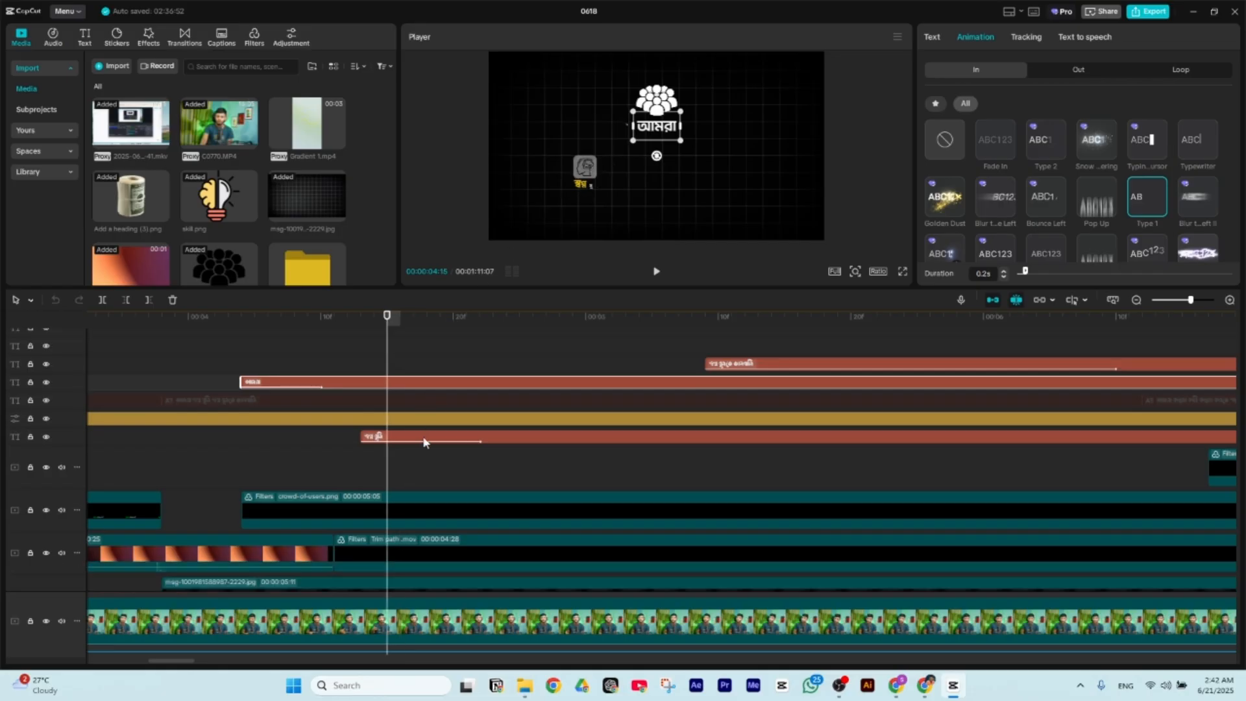
scroll(423, 441, "down", 1)
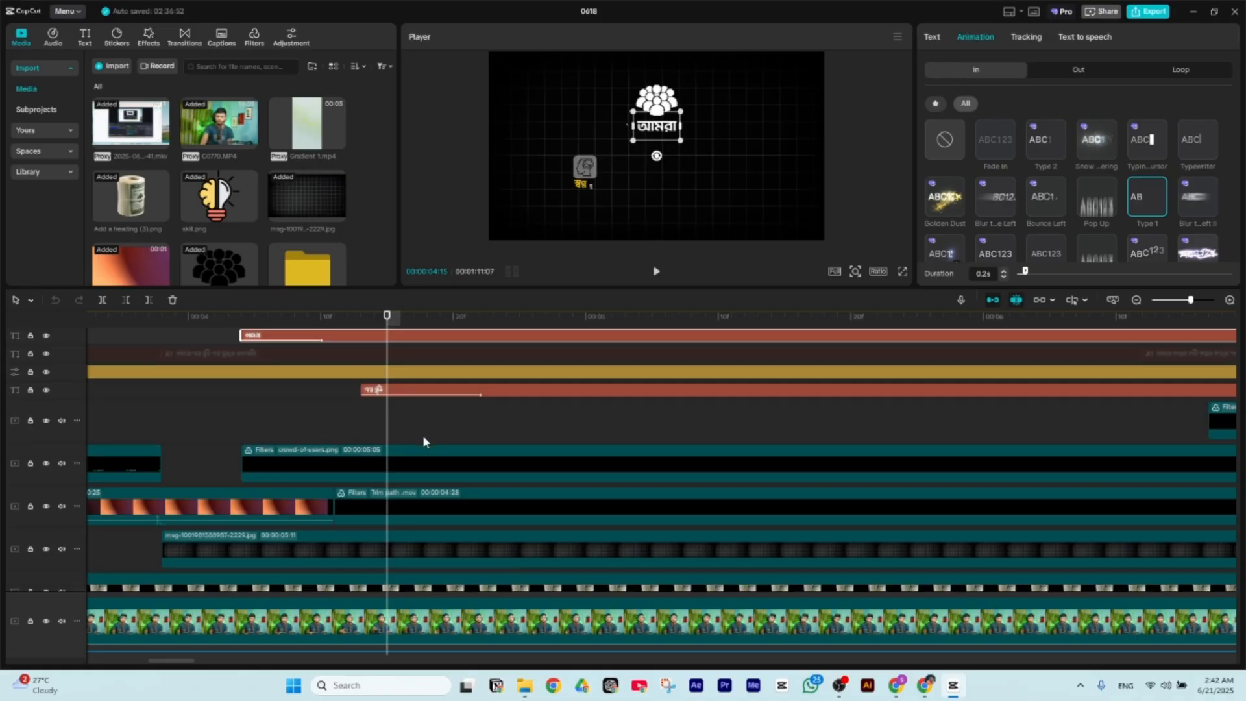
scroll(392, 412, "down", 1)
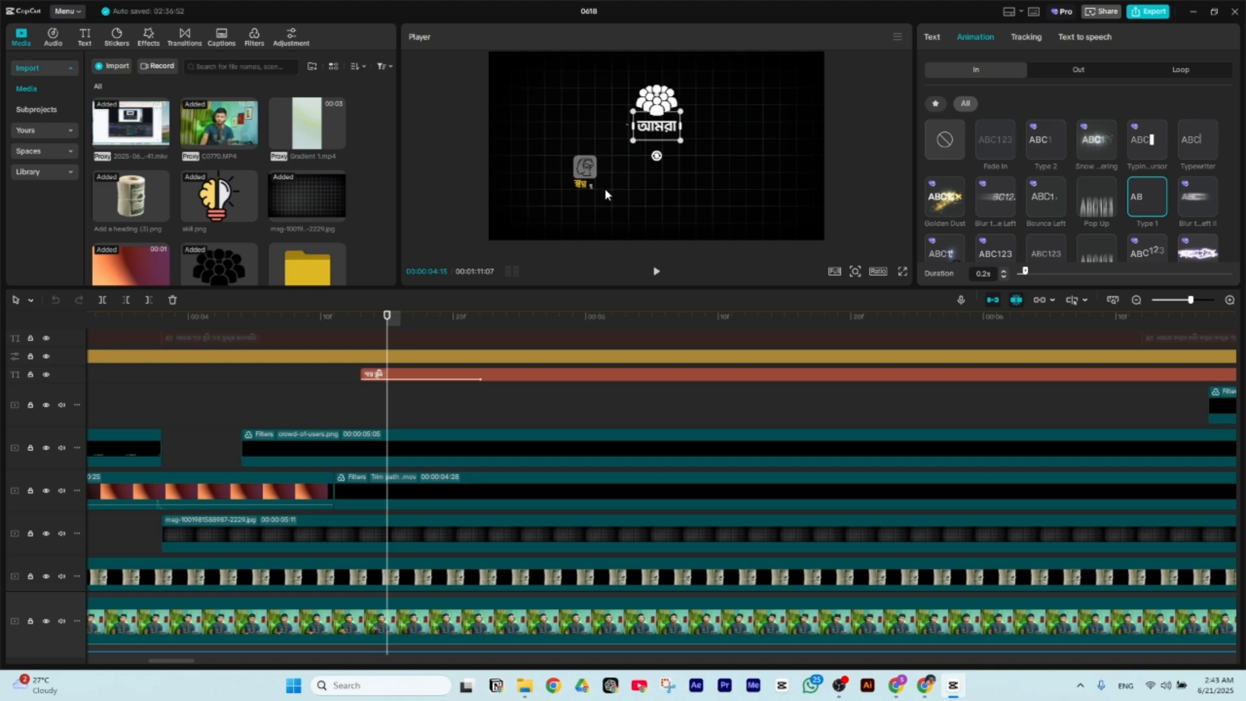
left_click_drag(388, 318, 482, 337)
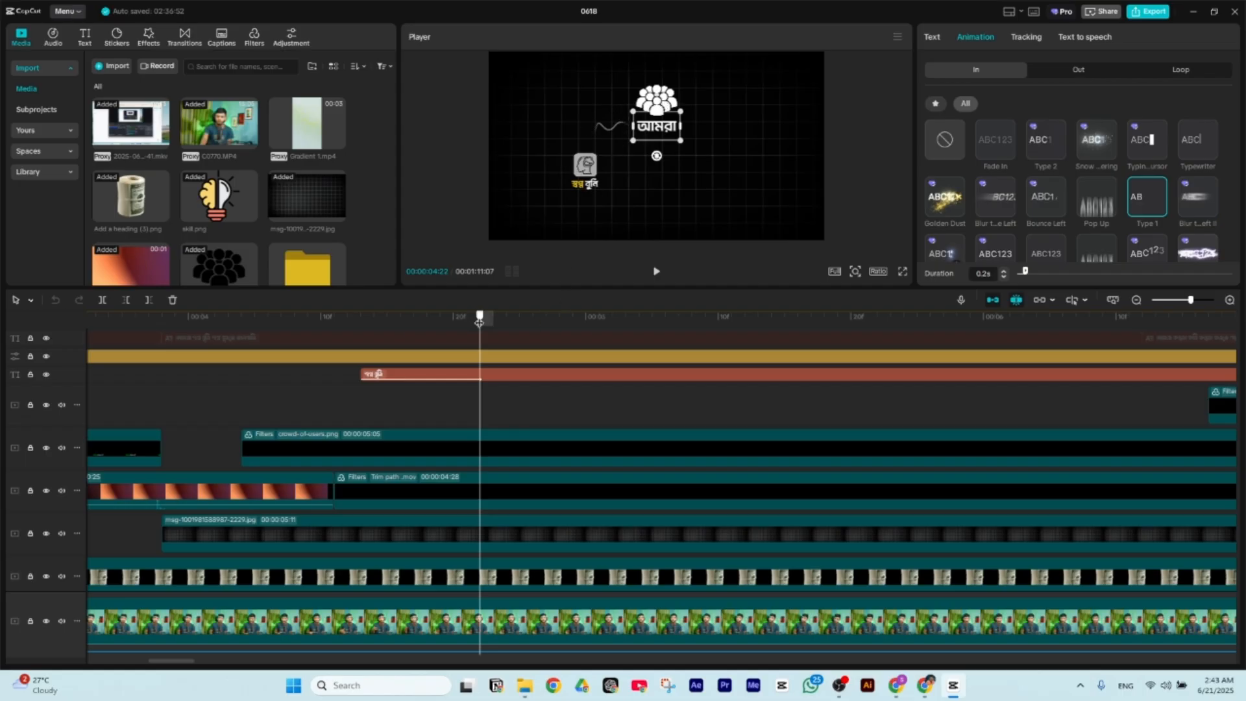
left_click_drag(479, 318, 349, 357)
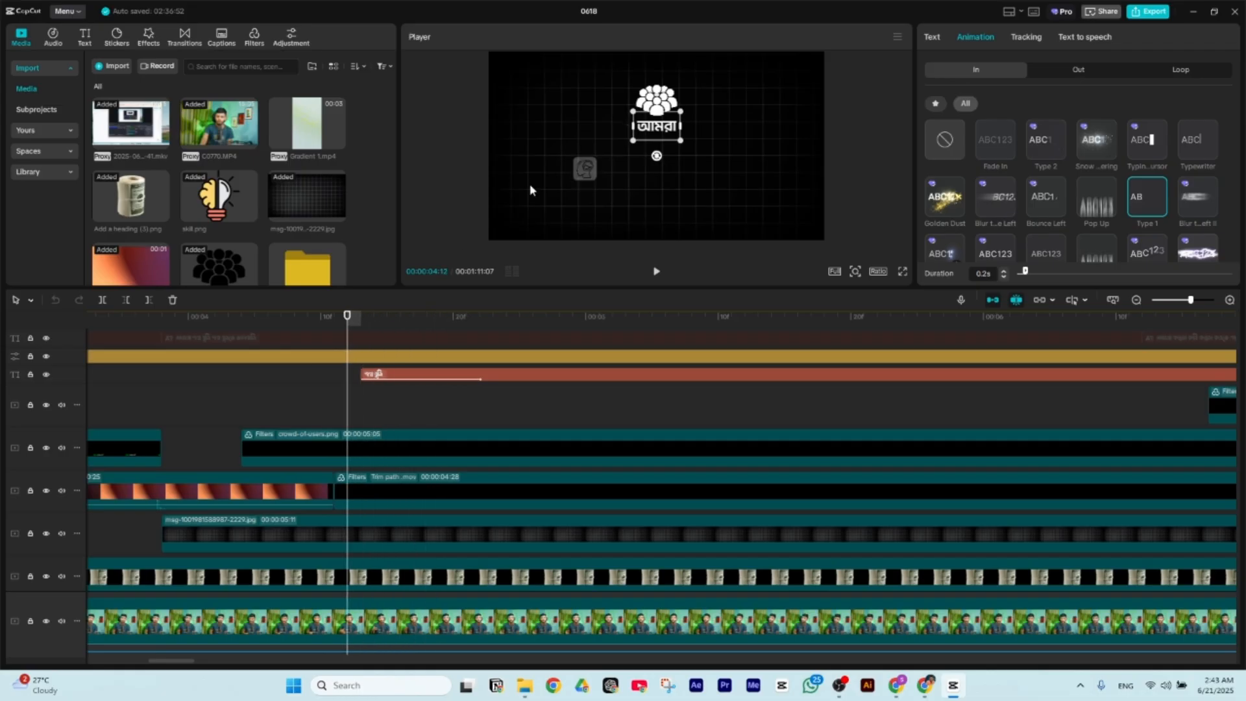
- Inspect the longer Trim path .mov clip's transform settings and preview its first frames
scroll(377, 402, "up", 4)
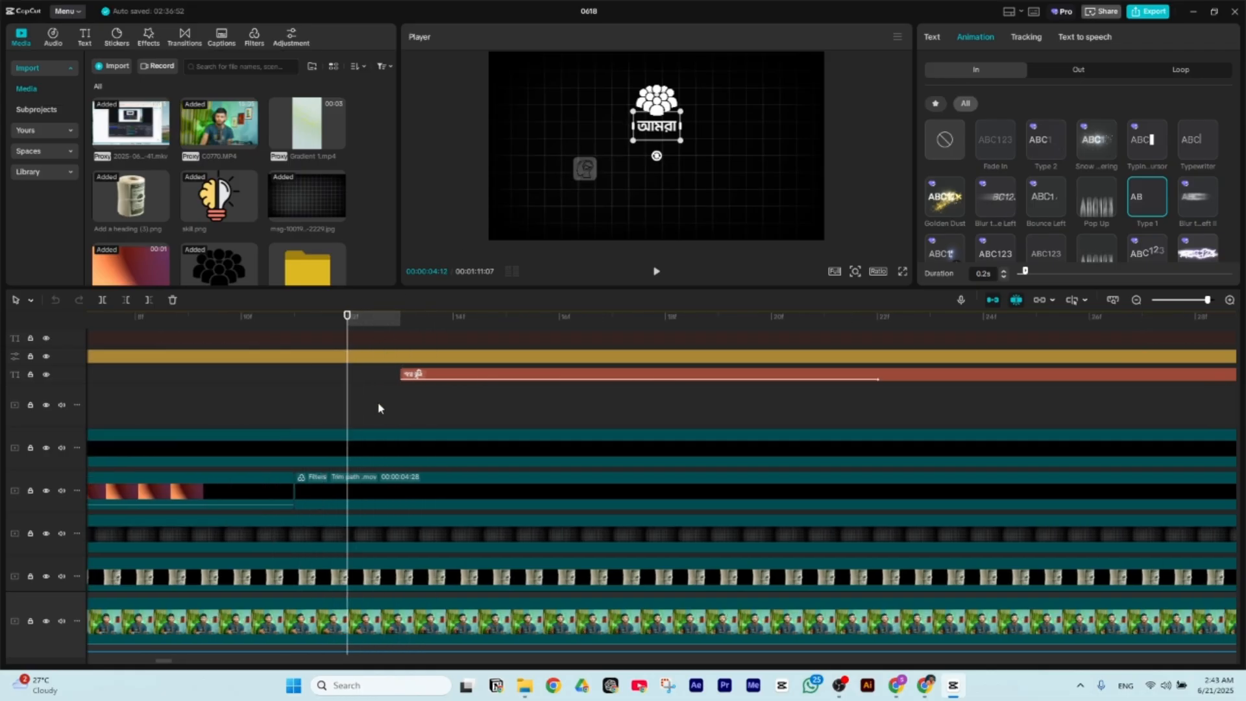
left_click(380, 492)
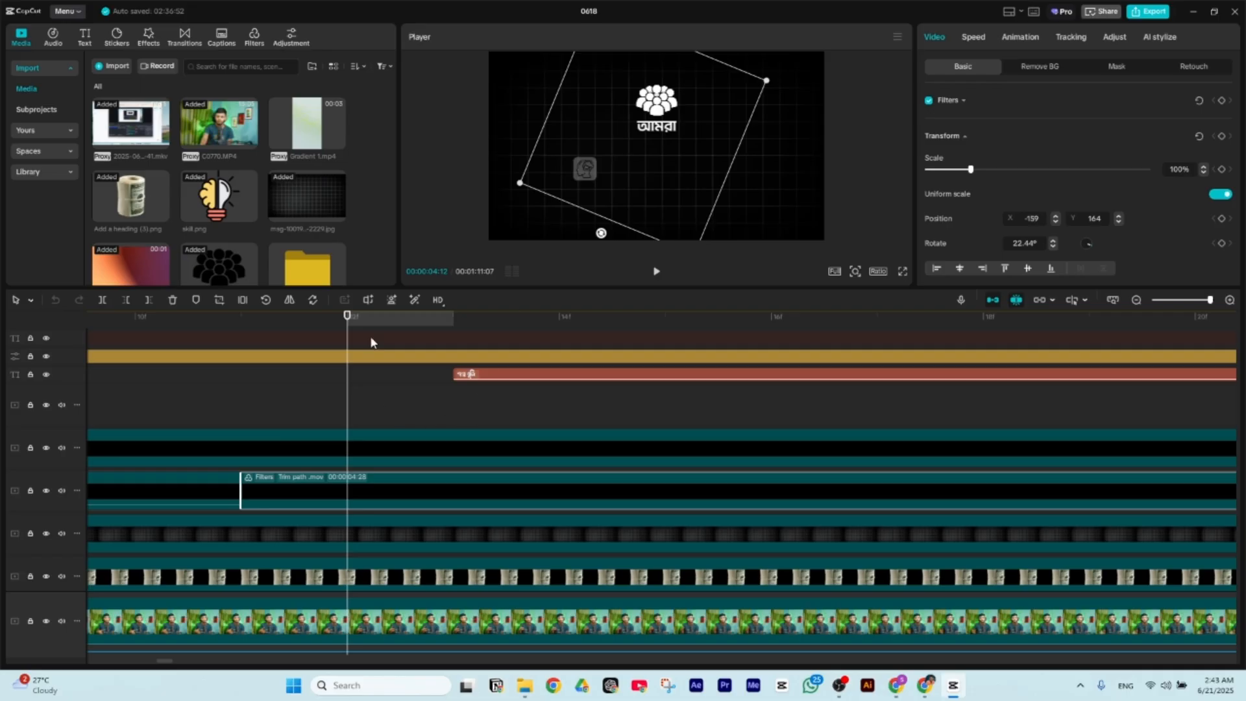
left_click_drag(352, 316, 566, 336)
- Locate Compound clip2, which holds the first icon, and examine its position at its first keyframe
scroll(337, 398, "down", 3)
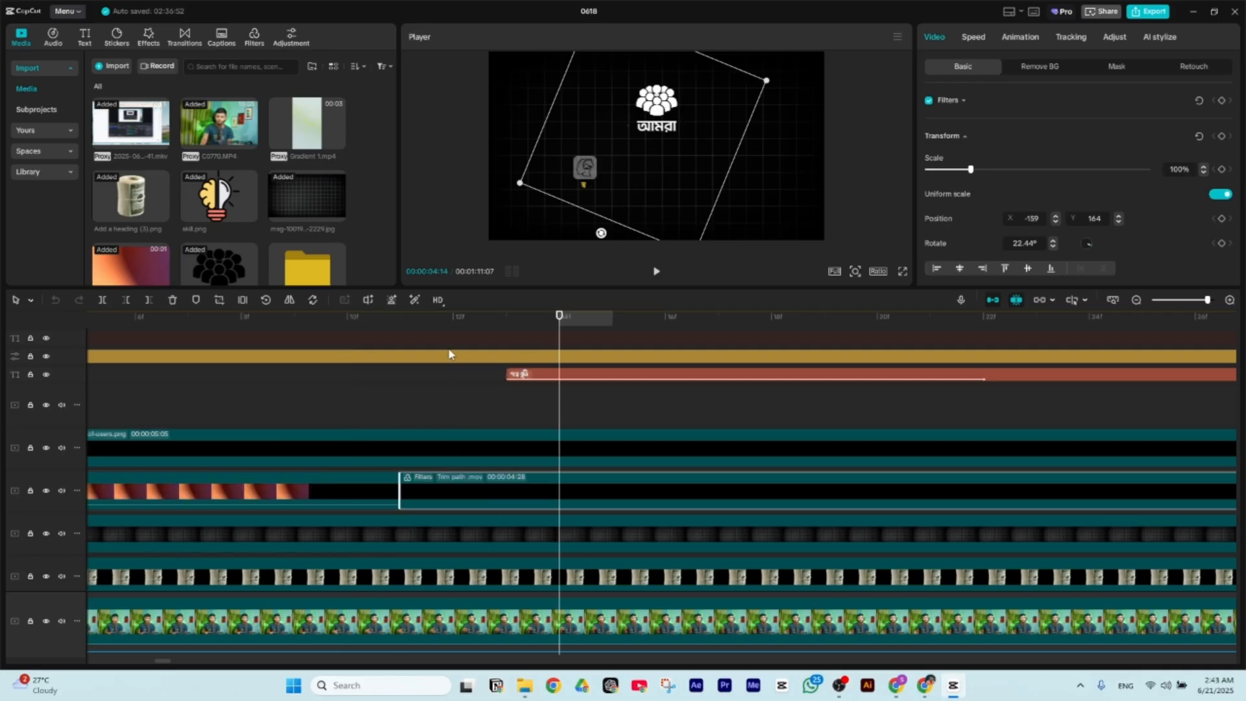
scroll(360, 398, "down", 5)
scroll(235, 403, "up", 3)
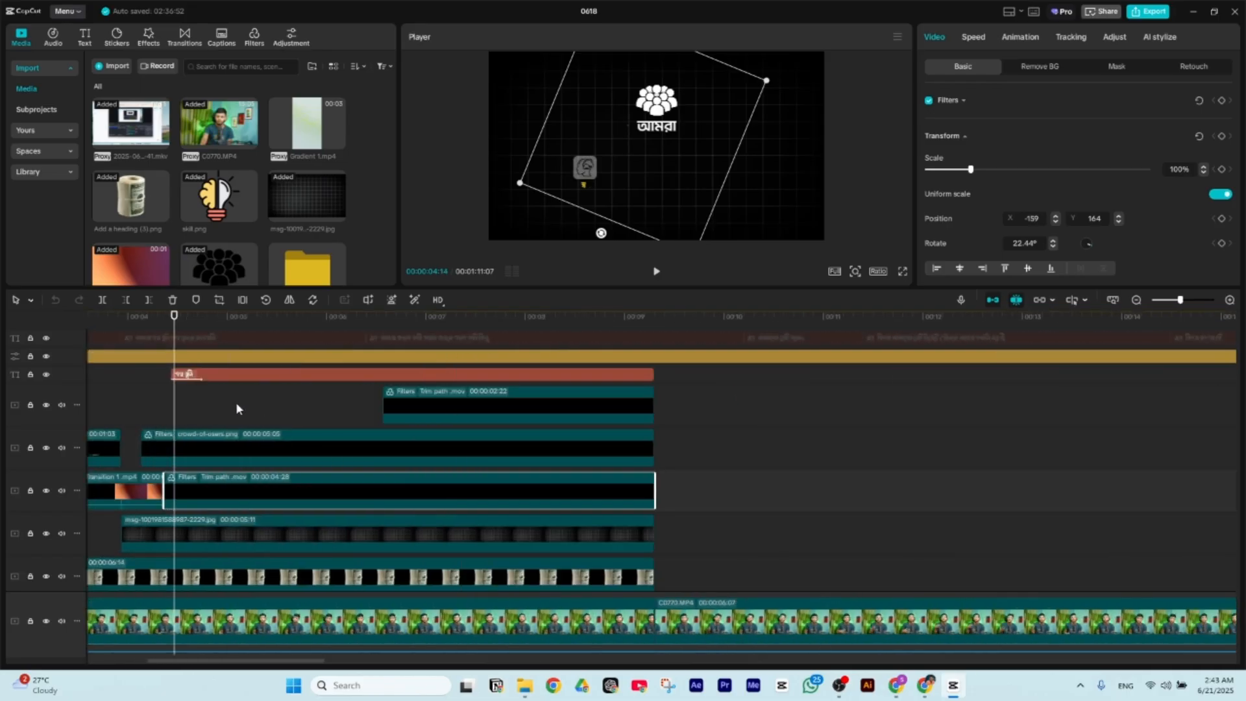
scroll(268, 423, "down", 1)
scroll(267, 416, "down", 2)
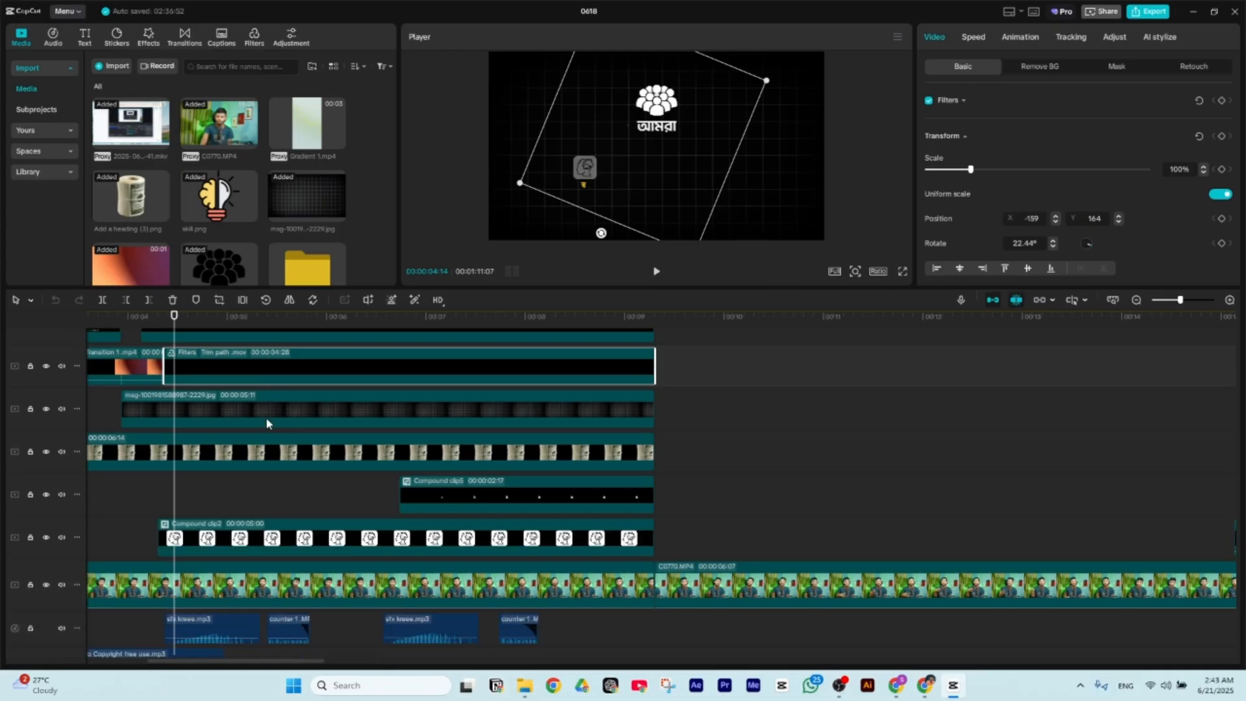
left_click(217, 535)
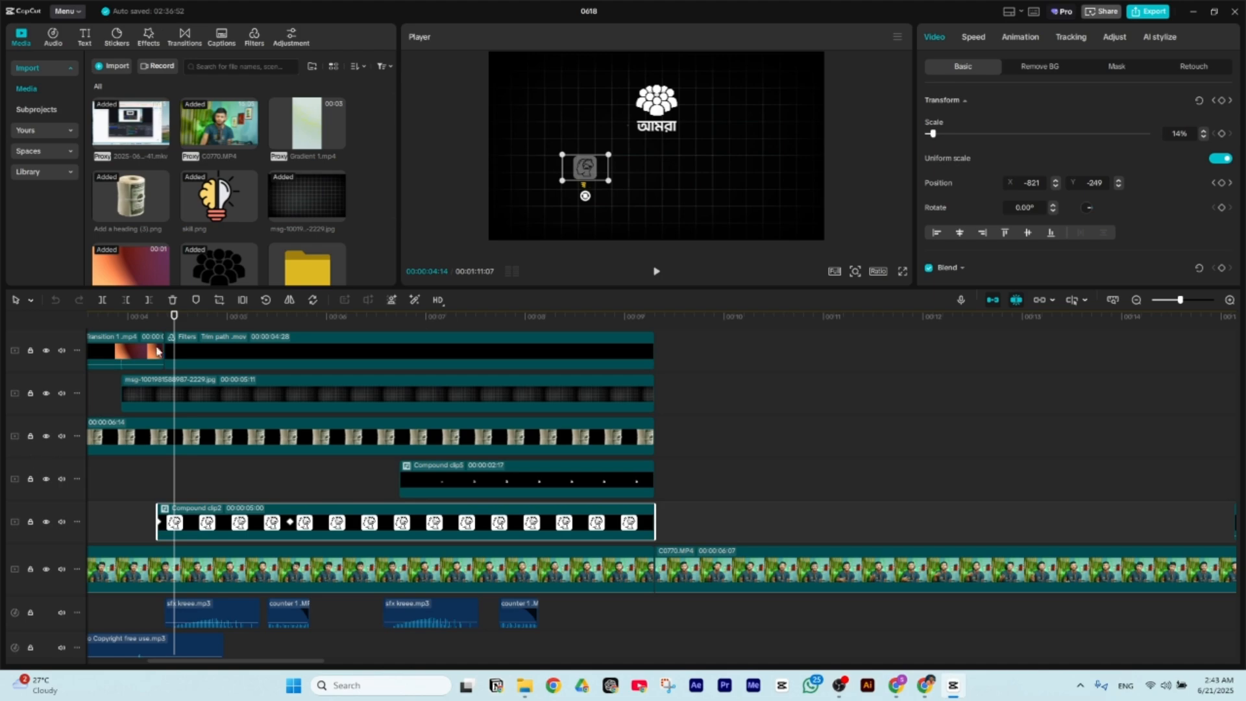
left_click_drag(171, 327, 157, 327)
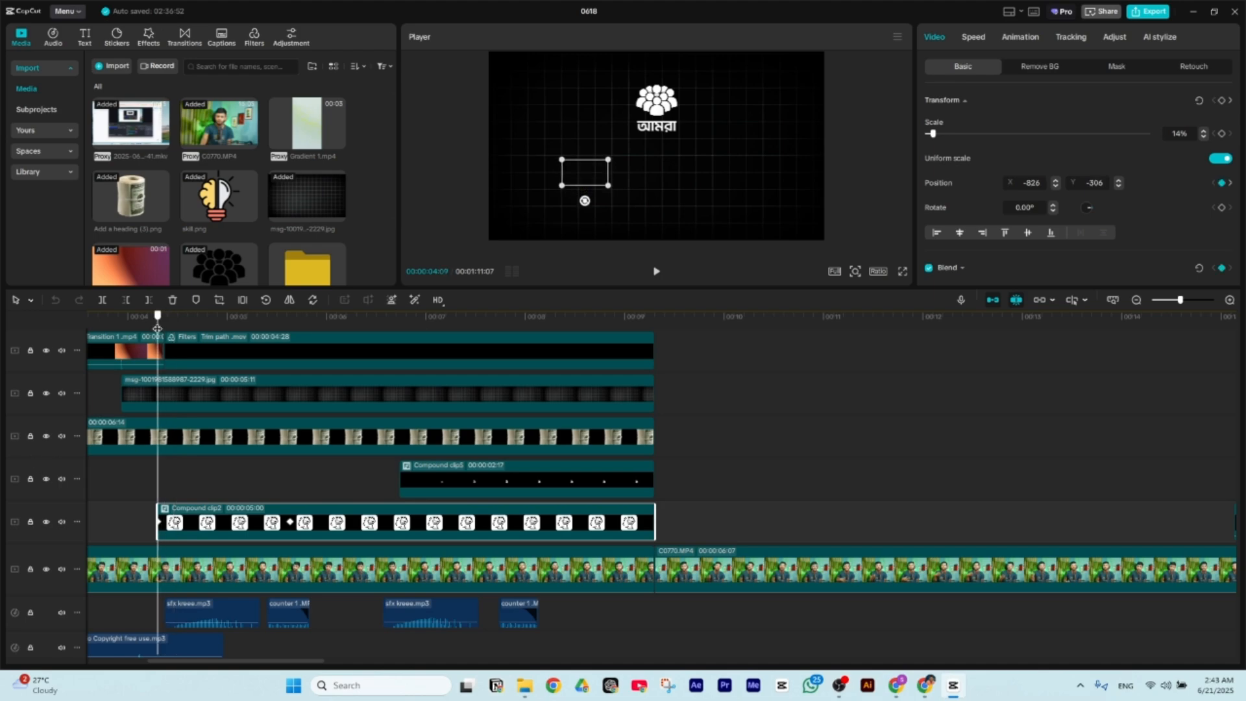
mouse_move(157, 328)
left_mouse_down()
mouse_move(186, 331)
mouse_move(157, 338)
left_mouse_up()
- Expand Compound clip2's Blend settings and compare its opacity at both keyframes and partway through the fade
scroll(1137, 192, "down", 3)
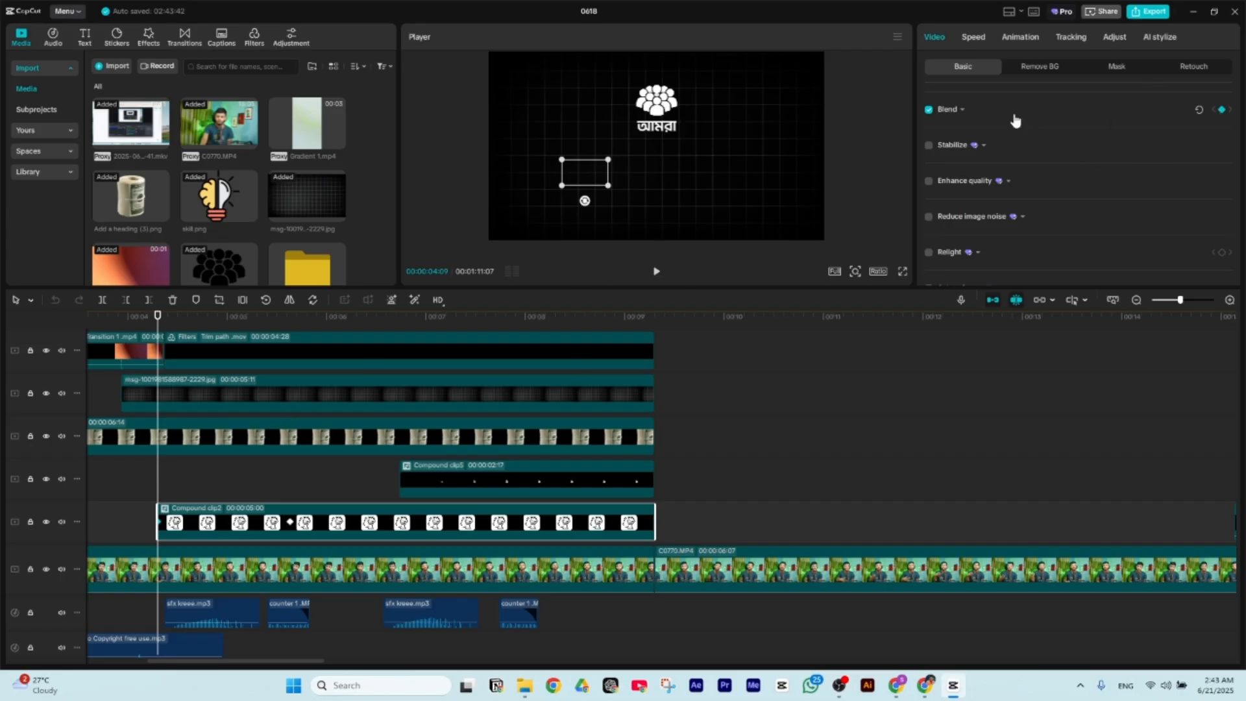
left_click(1091, 117)
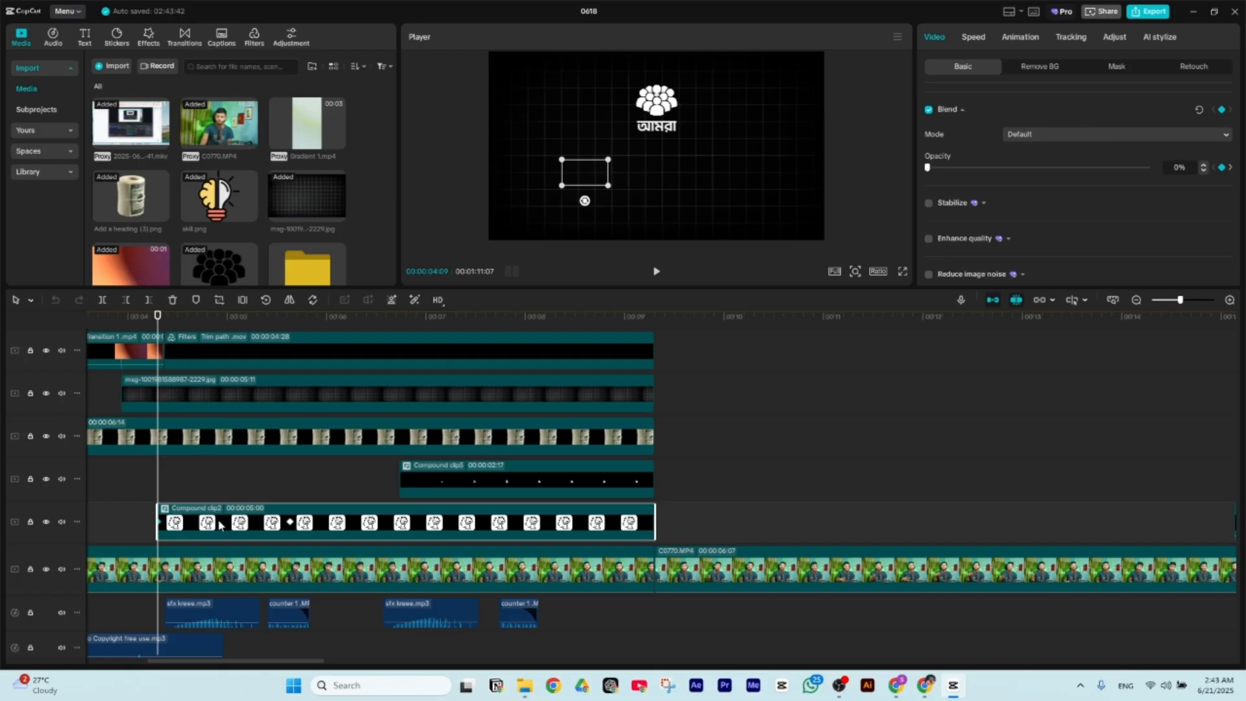
left_click(290, 523)
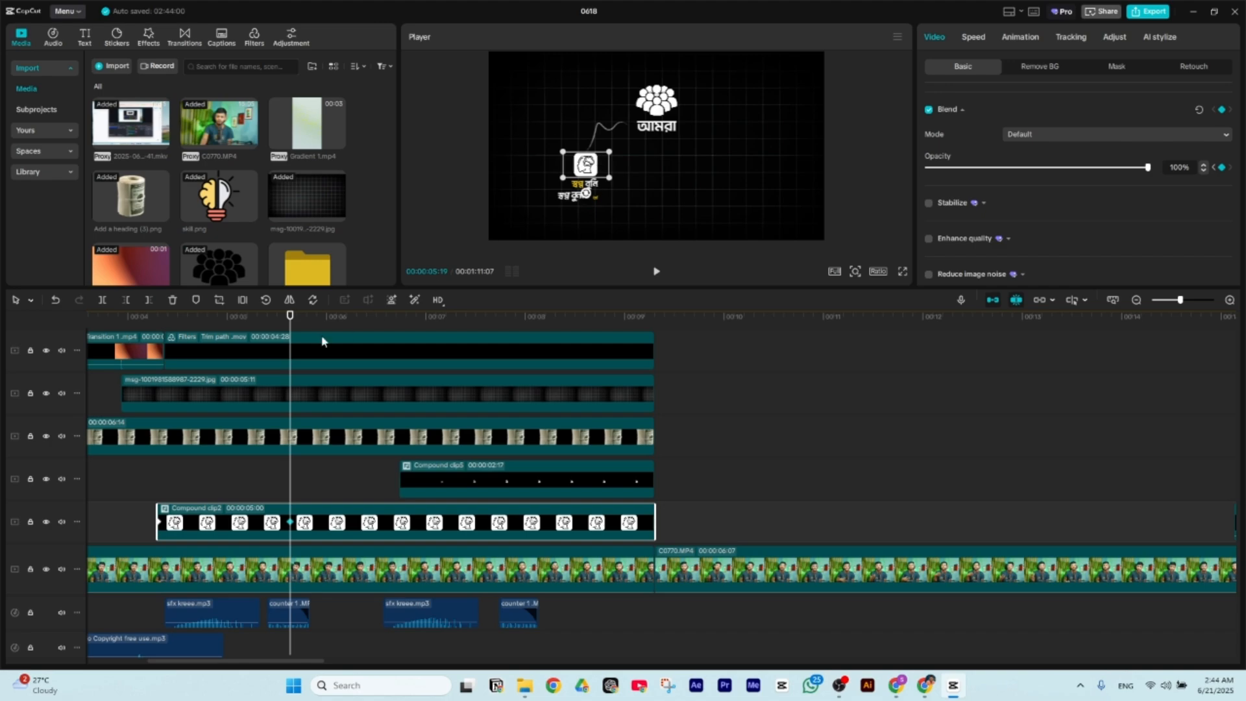
left_click_drag(290, 320, 198, 354)
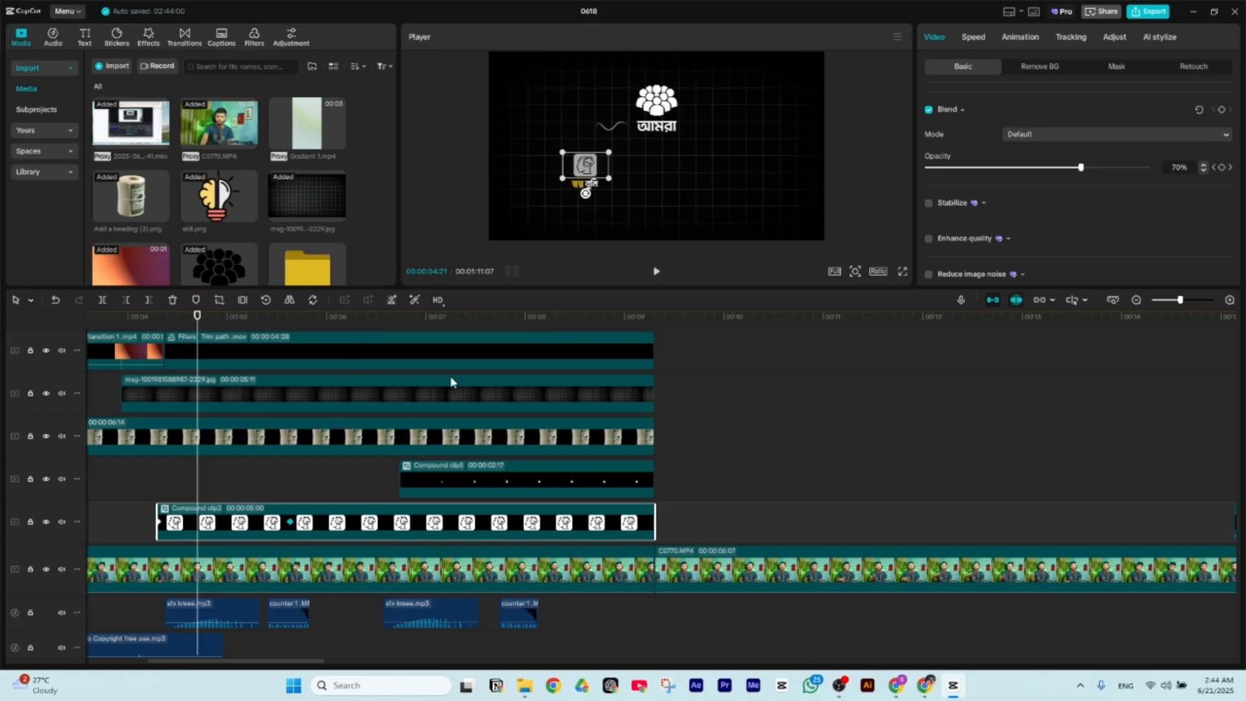
- Inspect the entrance animation of the label text directly beneath the first icon
scroll(286, 483, "up", 6)
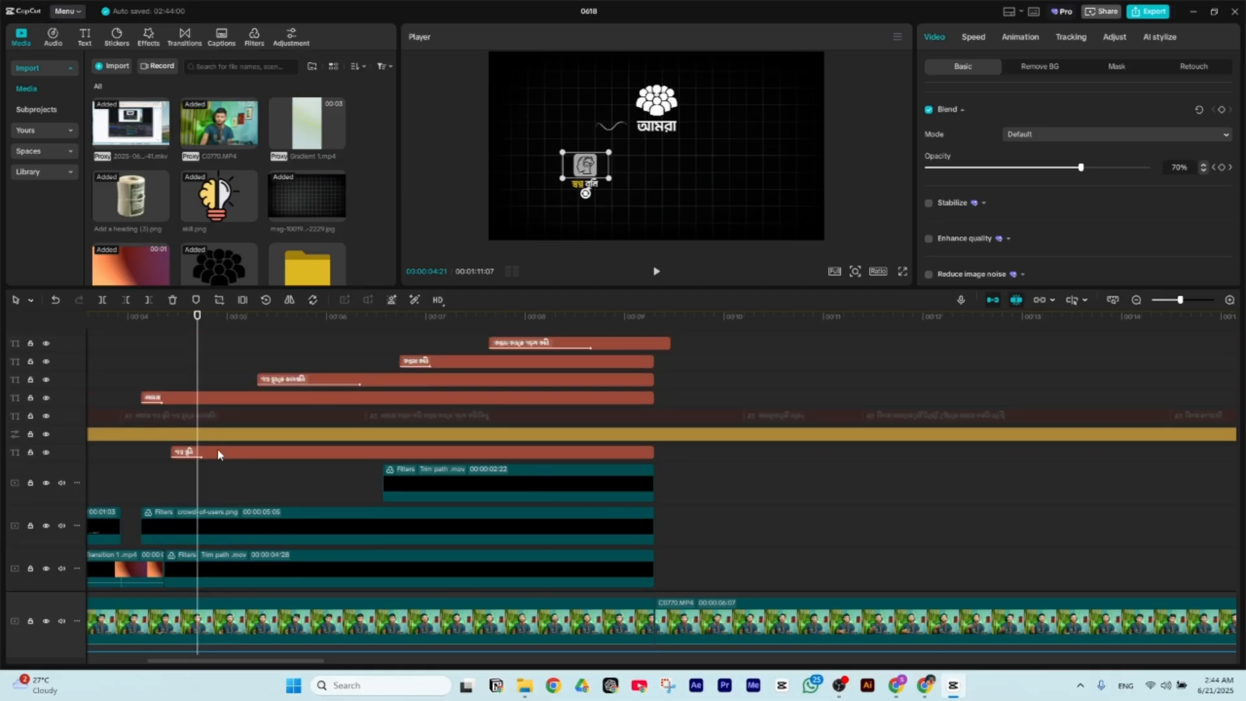
left_click(219, 454)
left_click(982, 38)
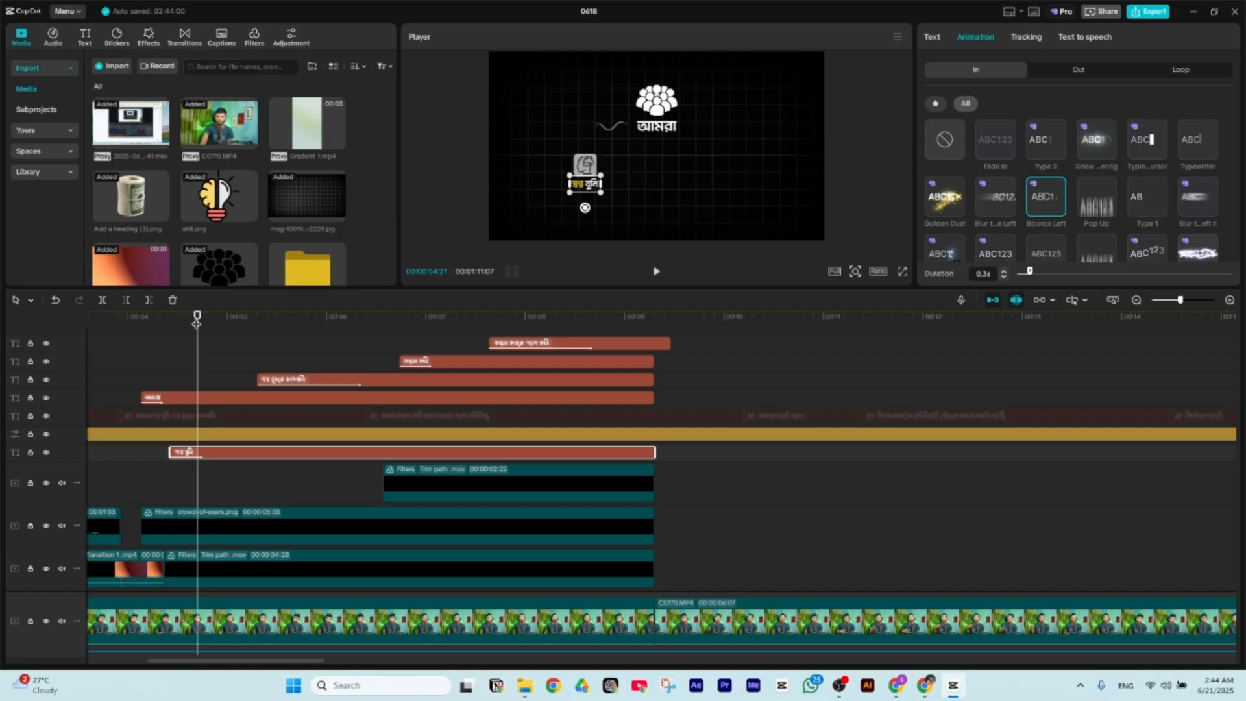
- Review the second text line under the first icon and its matching caption, and scrub on to the second icon's reveal
left_click_drag(197, 323, 324, 391)
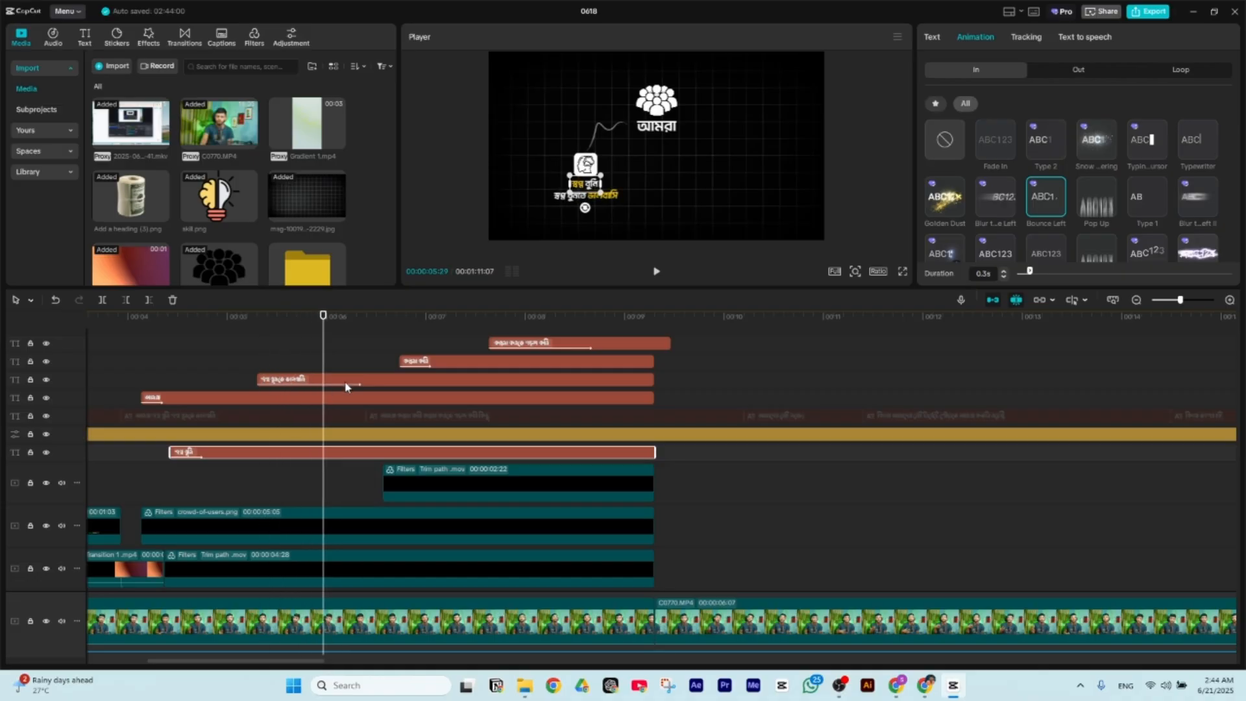
left_click(346, 381)
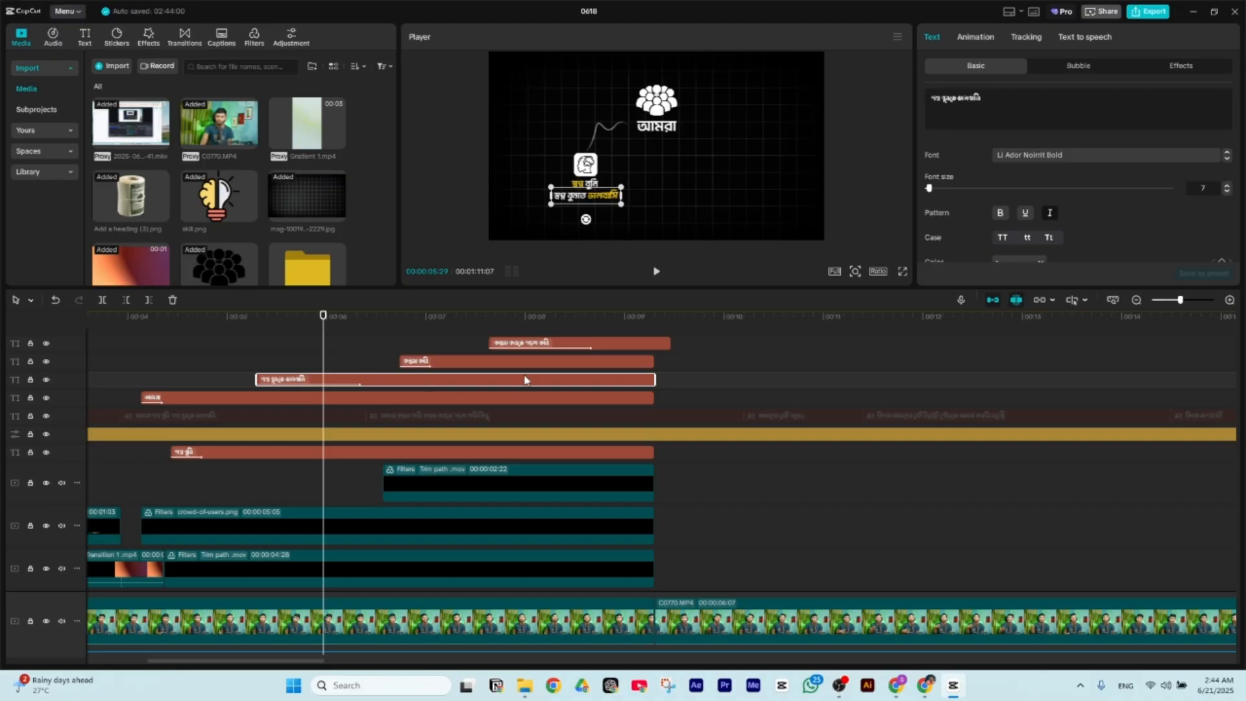
left_click(305, 420)
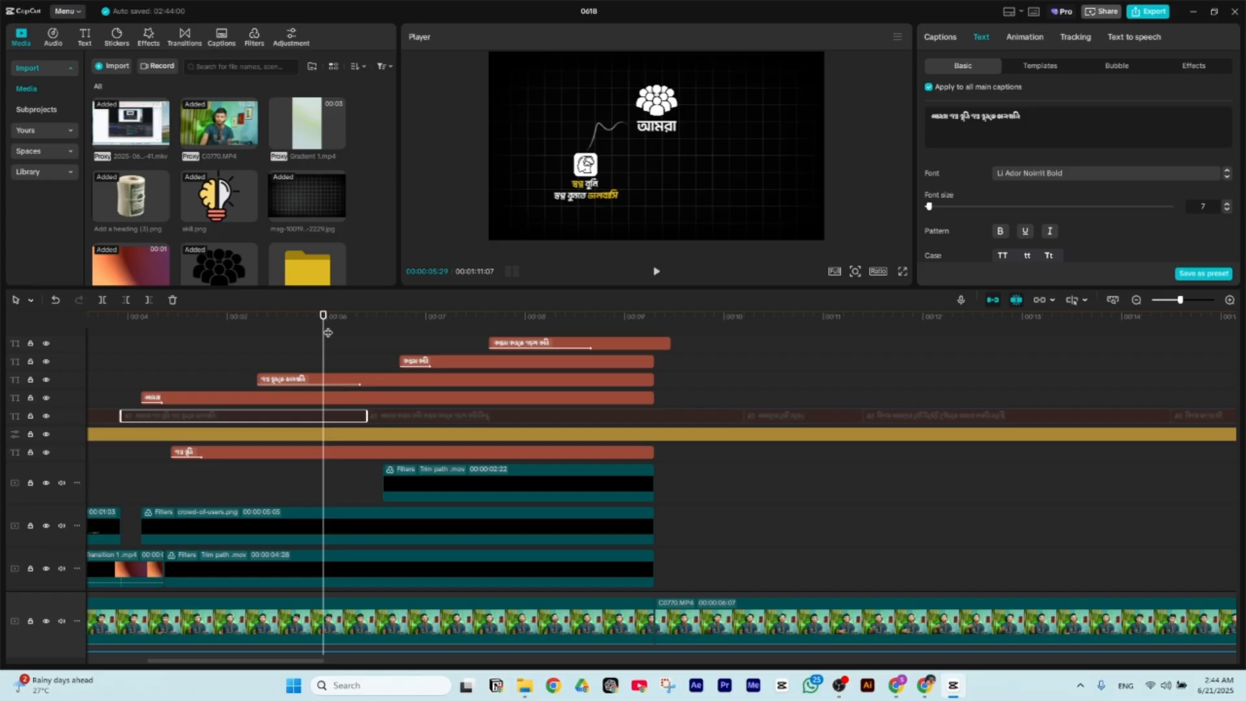
left_click_drag(323, 332, 367, 332)
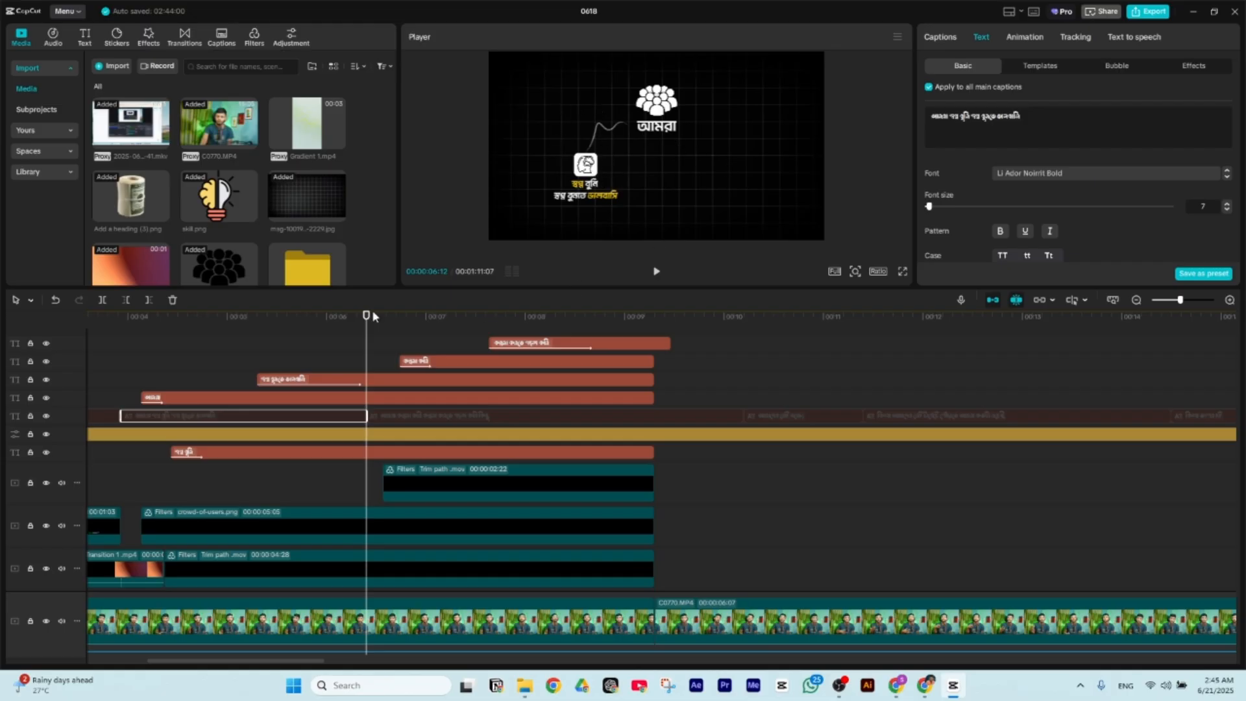
left_click_drag(368, 314, 473, 318)
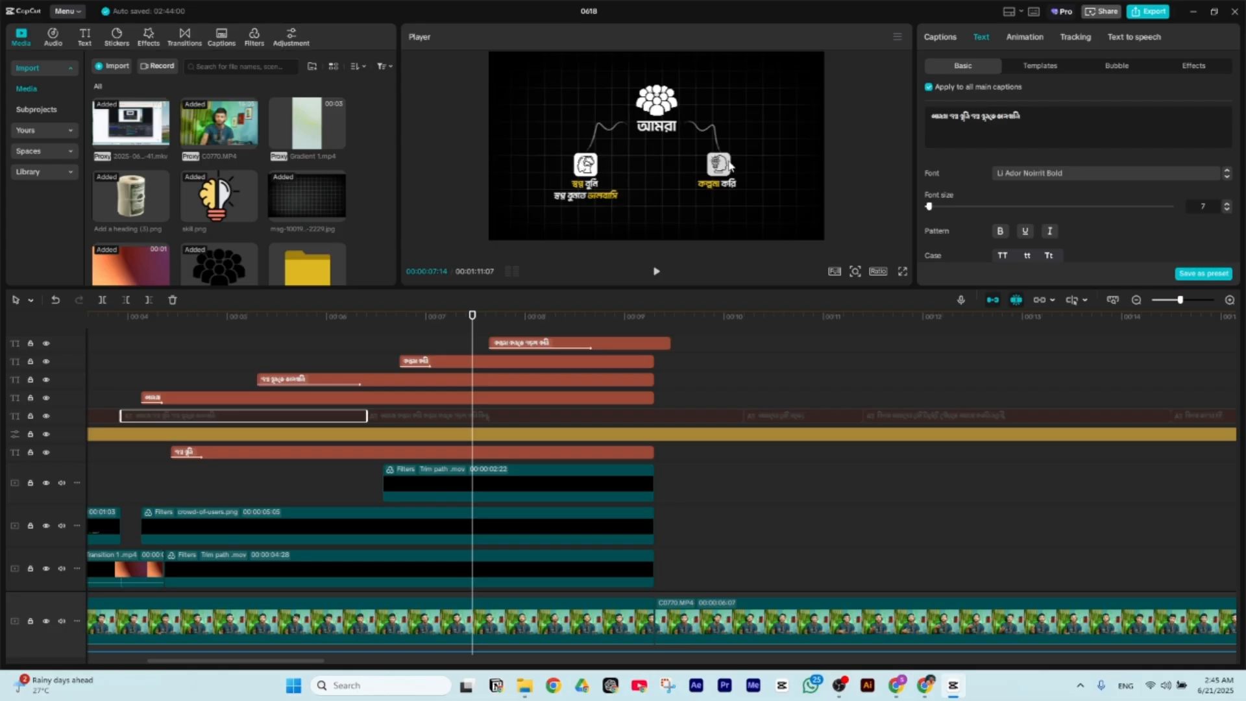
- Inspect the transform settings of both Trim path .mov connector clips and the crowd-of-users.png clip
scroll(493, 428, "down", 2)
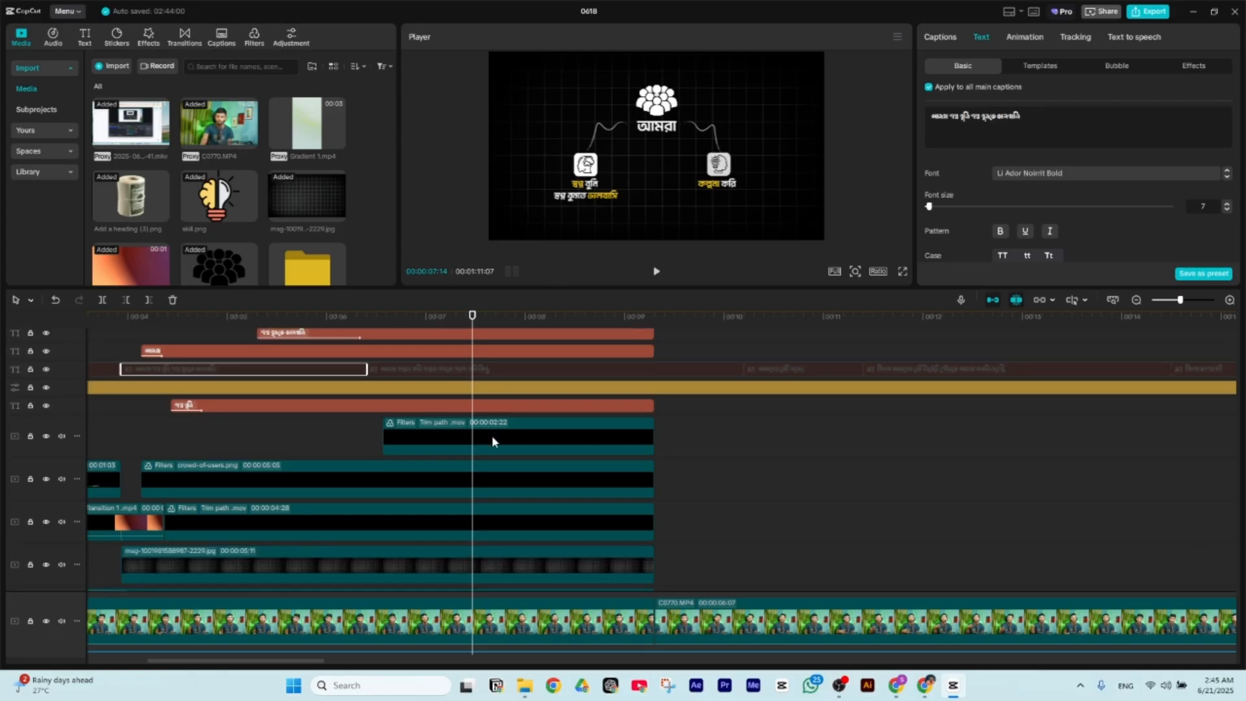
left_click(491, 435)
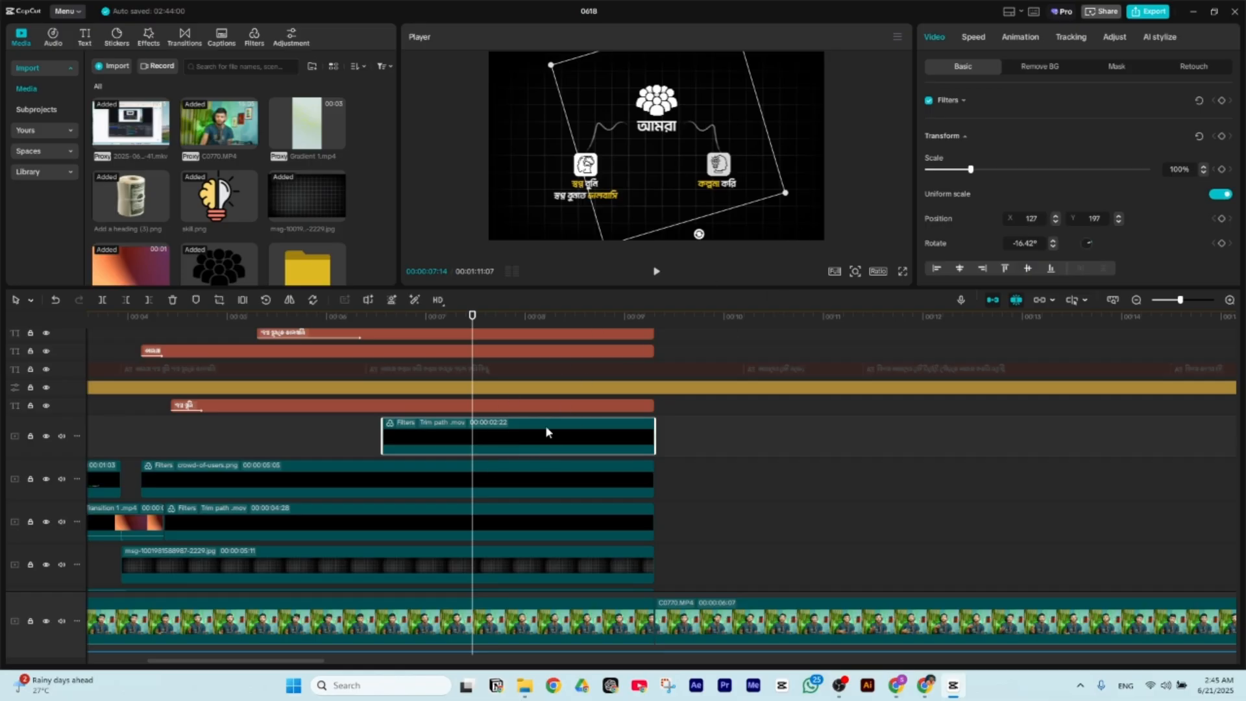
scroll(545, 425, "down", 1)
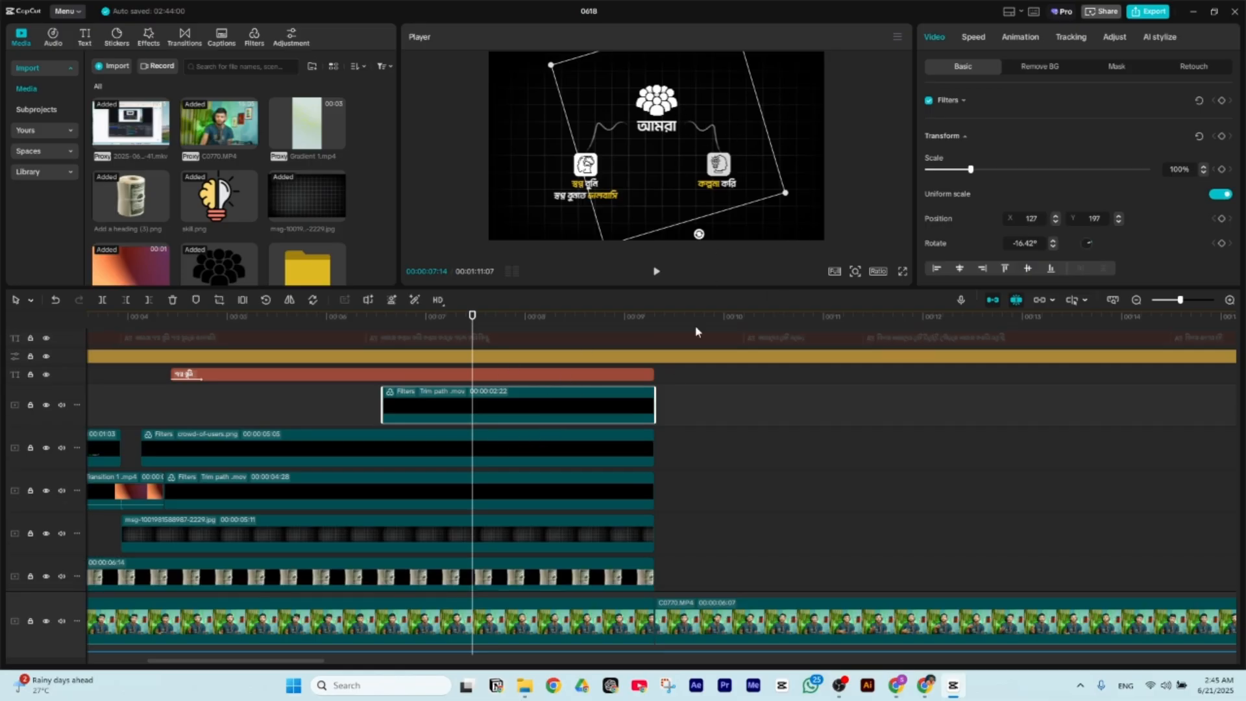
left_click(454, 449)
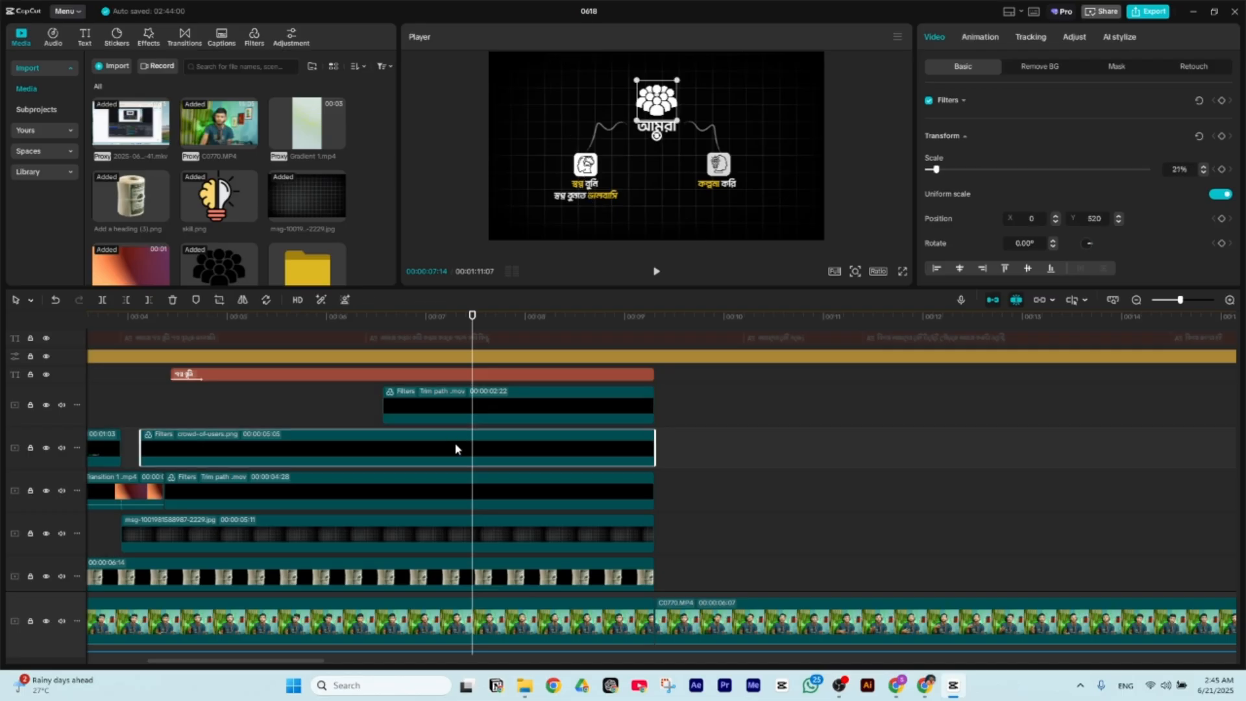
left_click(461, 489)
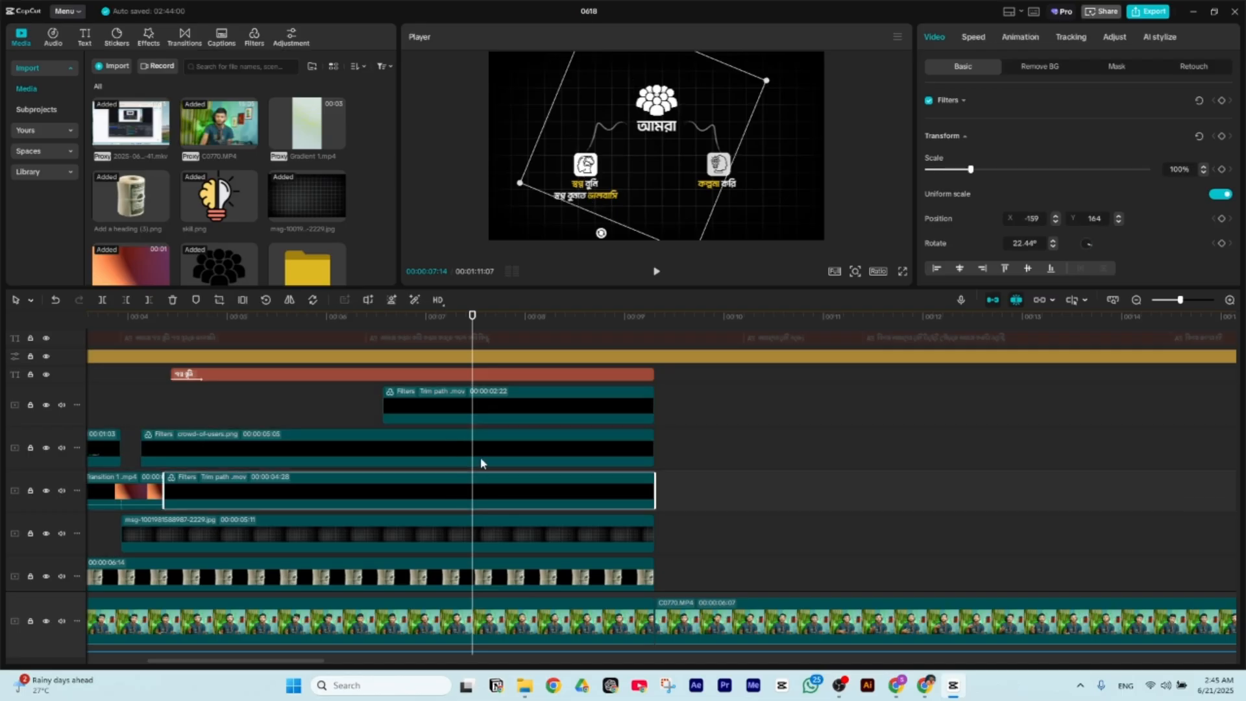
- Open Compound clip5 and the Compound clip4 nested inside it, and inspect the transform settings of the idea.png layer
scroll(479, 494, "down", 4)
left_click(476, 497)
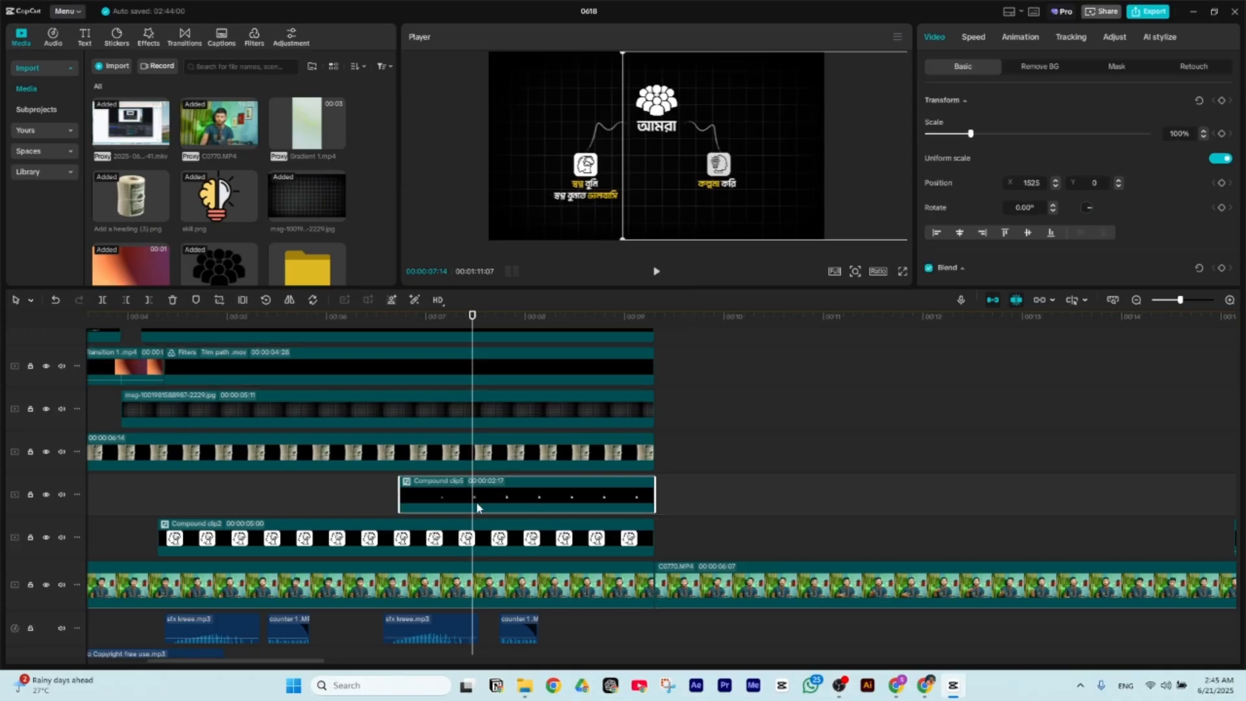
left_click(401, 544)
left_click(458, 491)
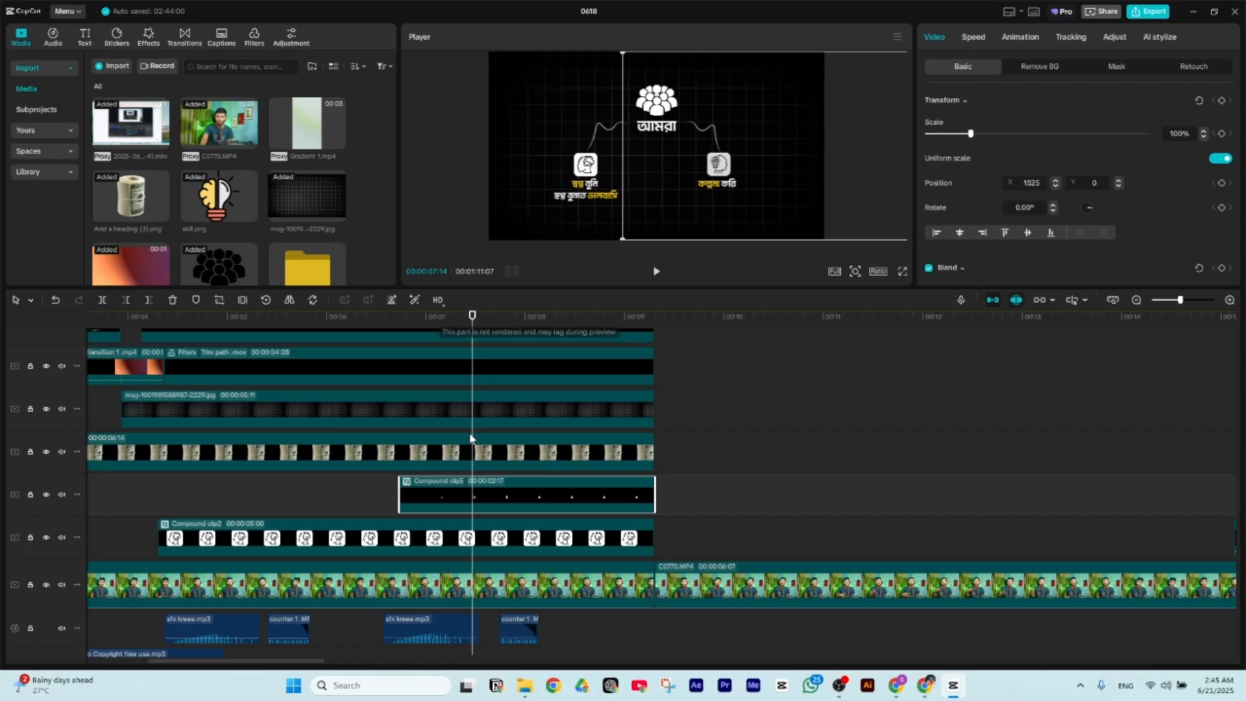
double_click(480, 496)
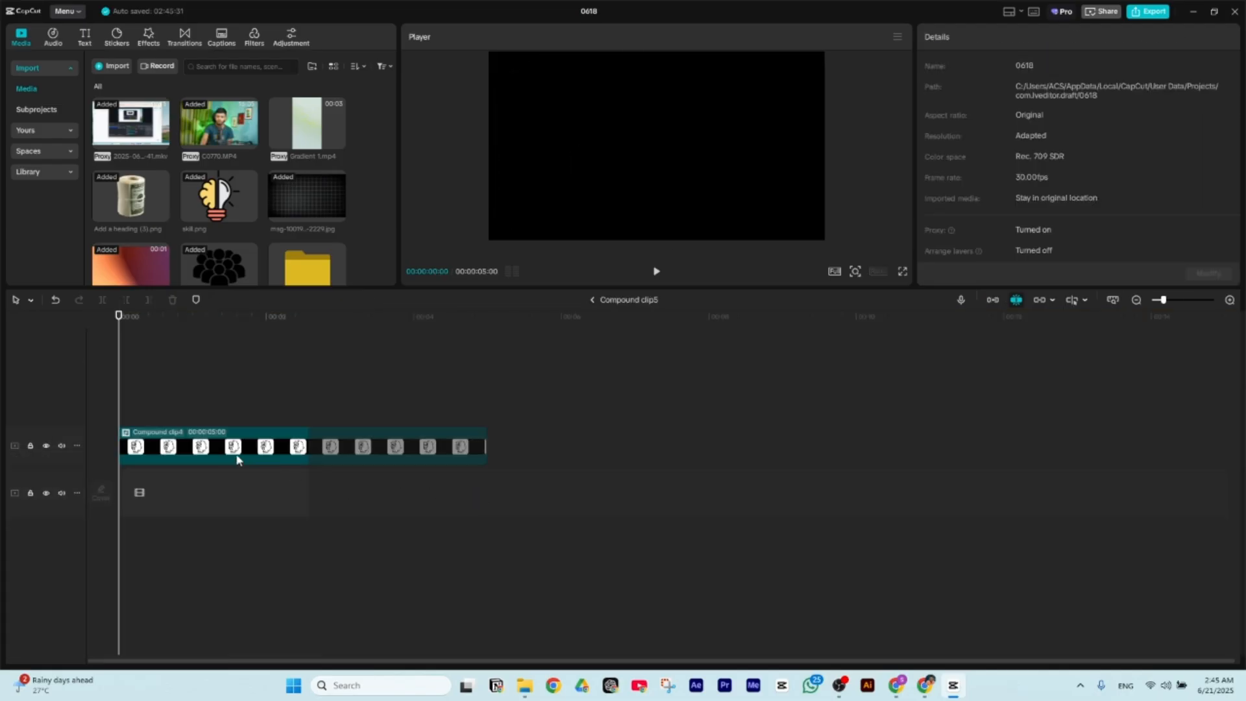
left_click(218, 447)
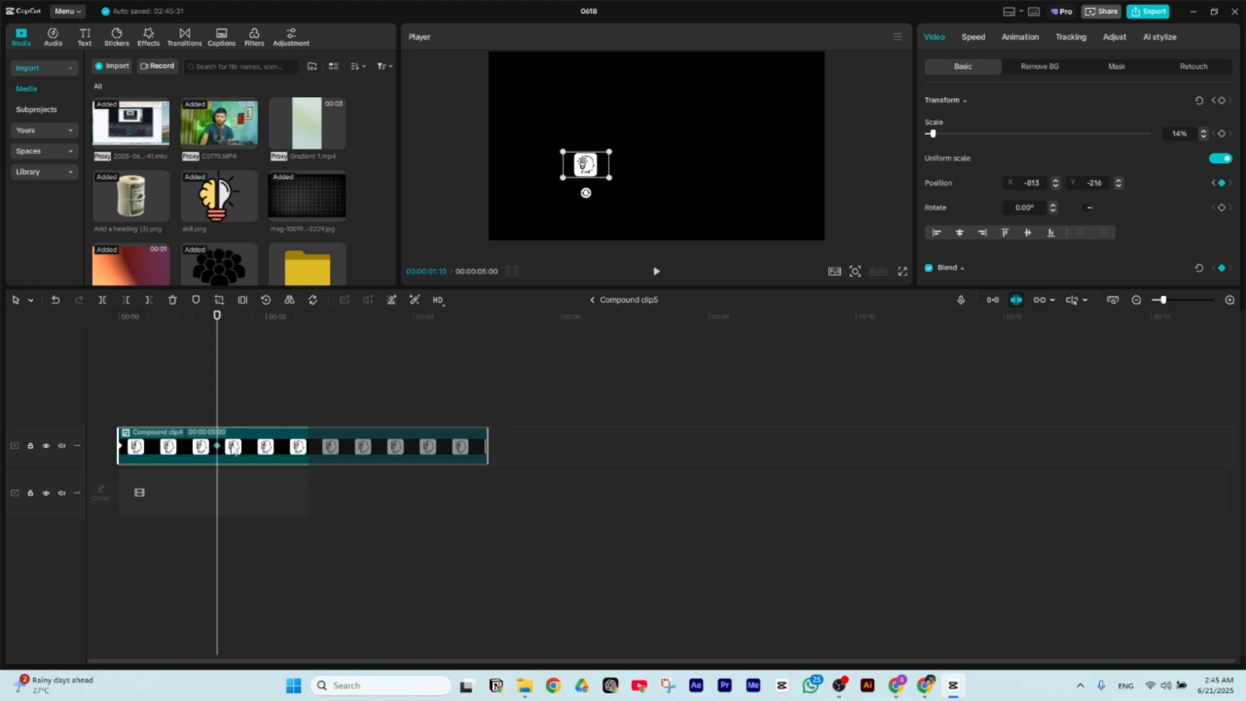
double_click(236, 449)
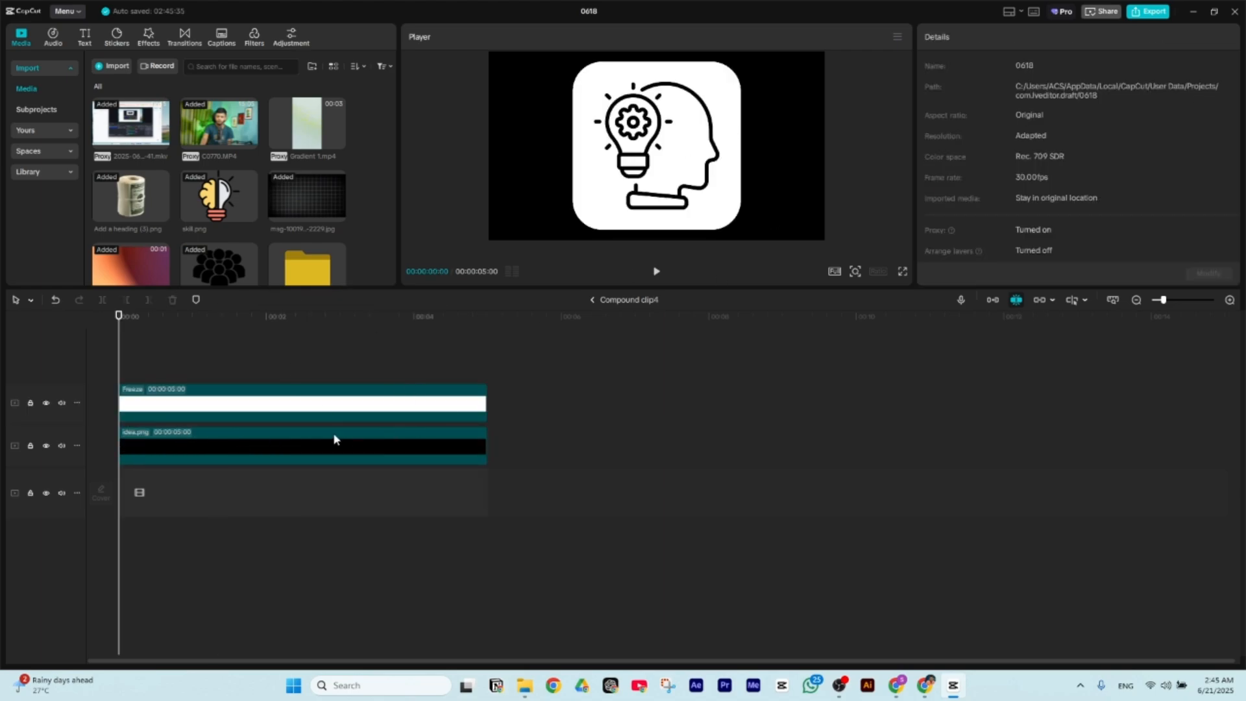
left_click(290, 452)
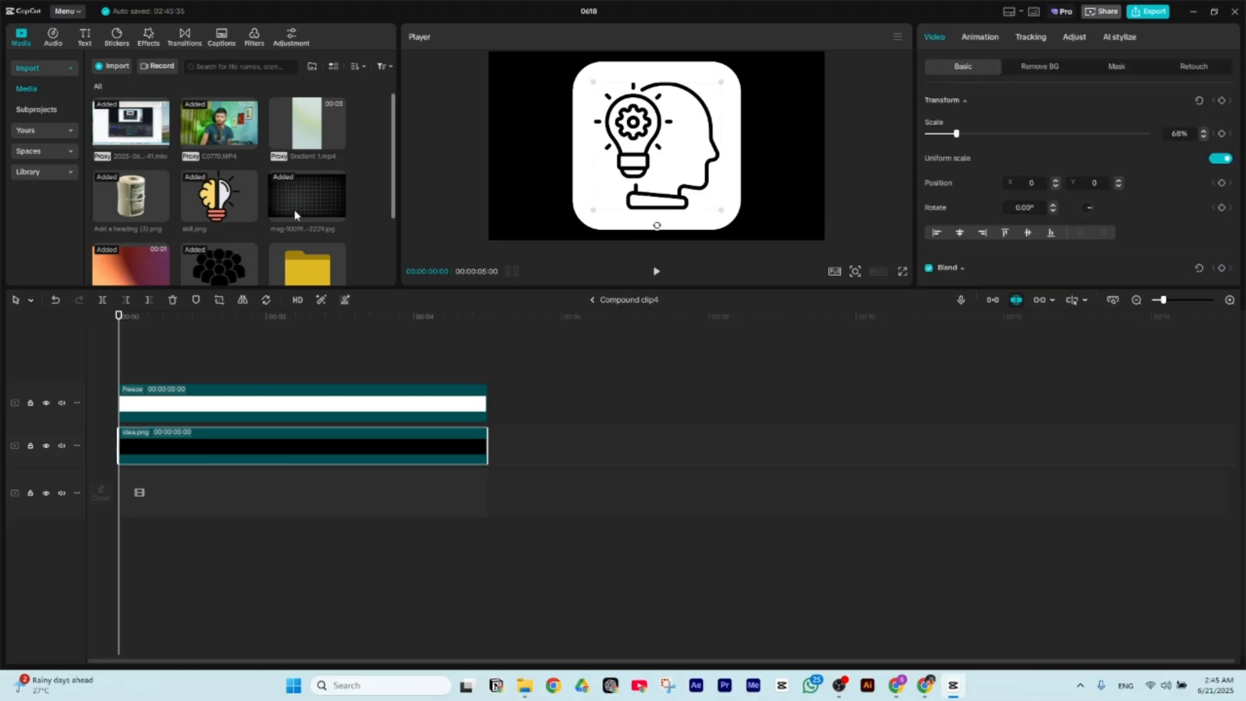
- Look through the imported media and the contents of the drive-download folder, and return to the full media list
scroll(258, 205, "down", 2)
scroll(212, 188, "up", 2)
scroll(212, 188, "down", 2)
scroll(212, 189, "up", 2)
scroll(211, 188, "down", 2)
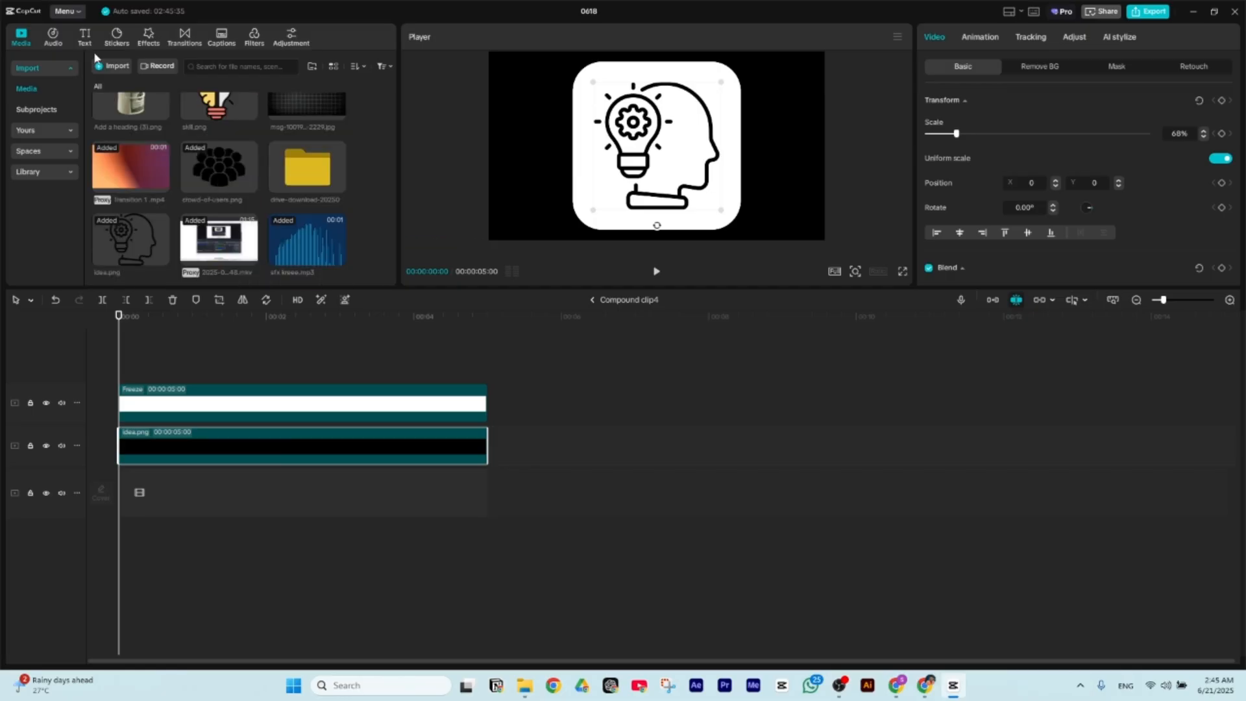
double_click(306, 169)
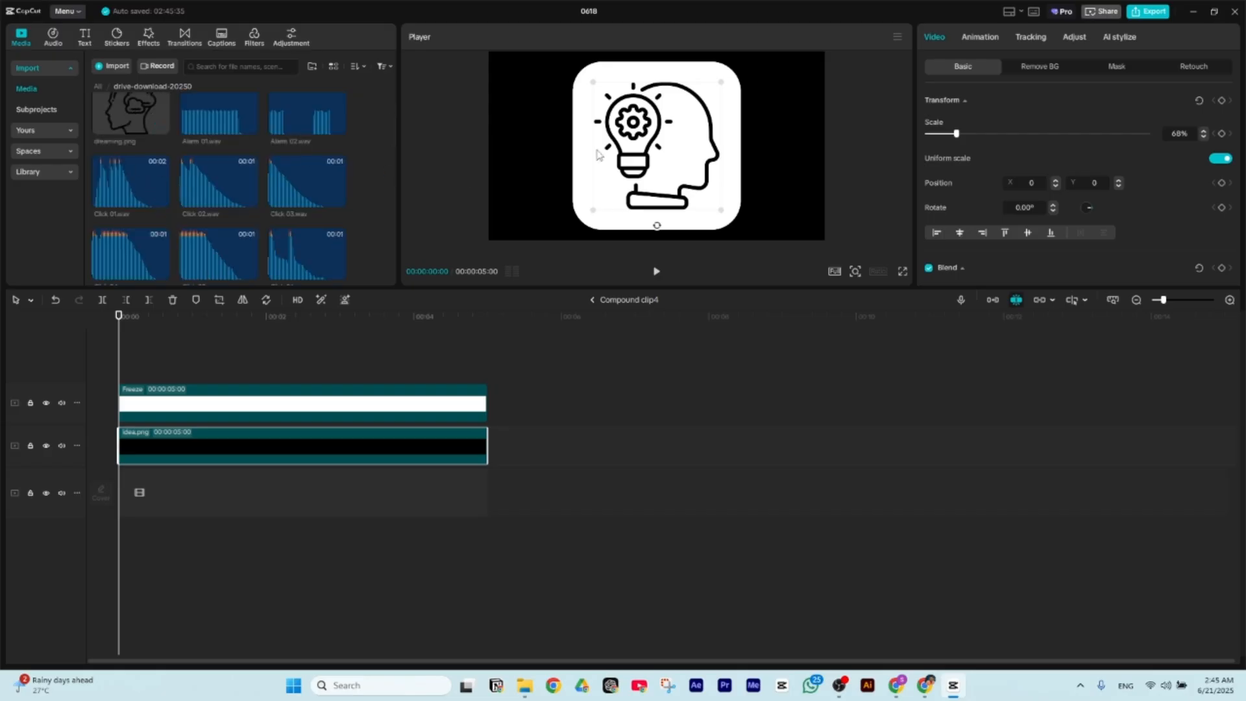
left_click(98, 87)
- Return from the nested compound clips to the main timeline and review the second icon's reveal with its text lines
left_click(591, 300)
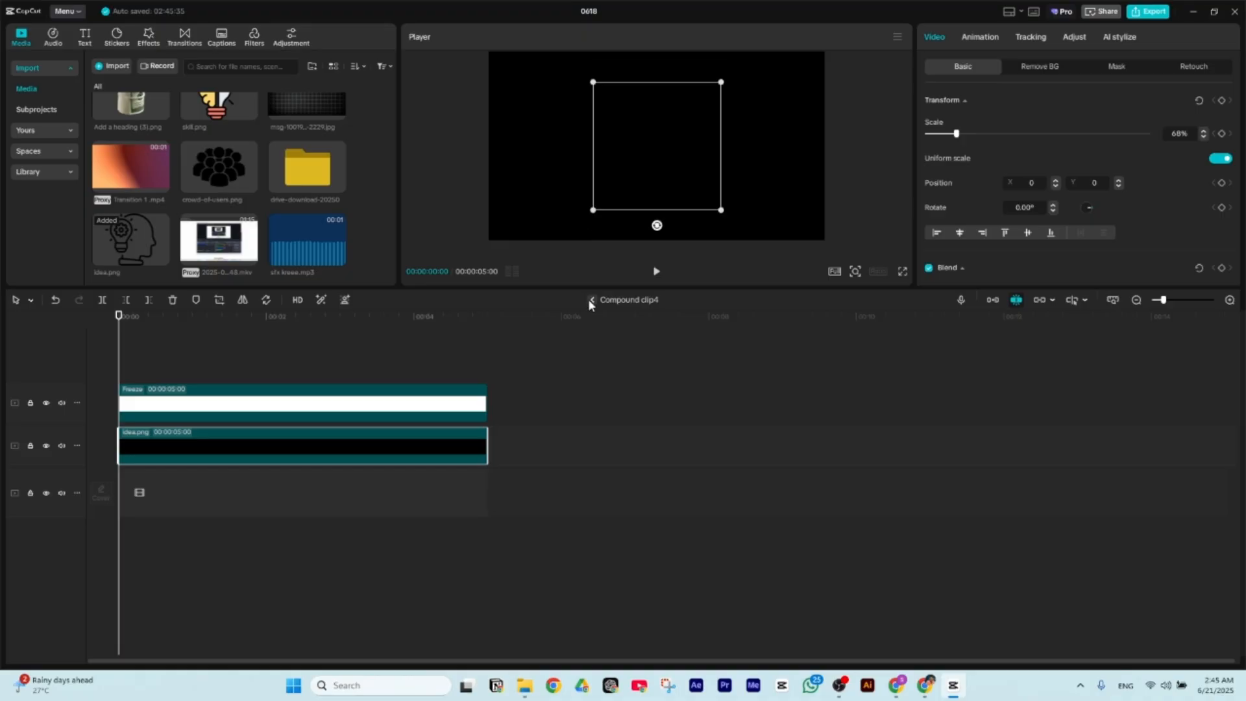
left_click(590, 299)
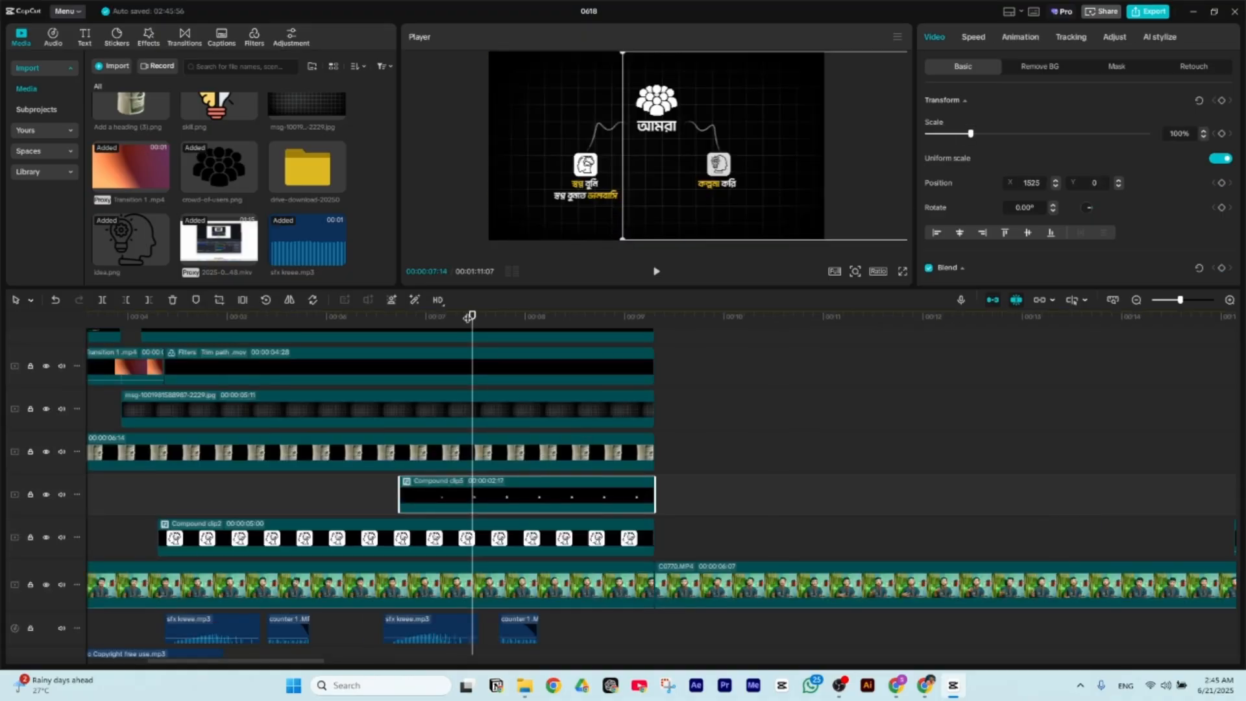
left_click_drag(473, 316, 618, 357)
left_click(760, 376)
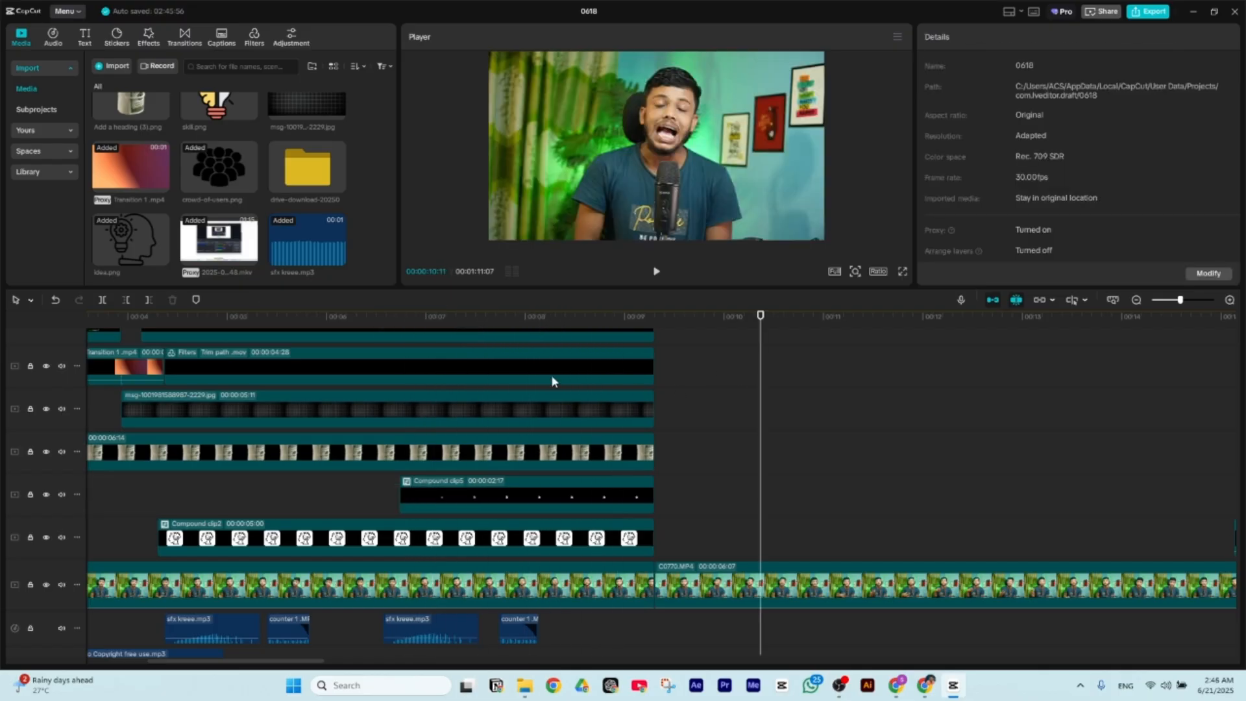
left_click_drag(419, 325, 583, 345)
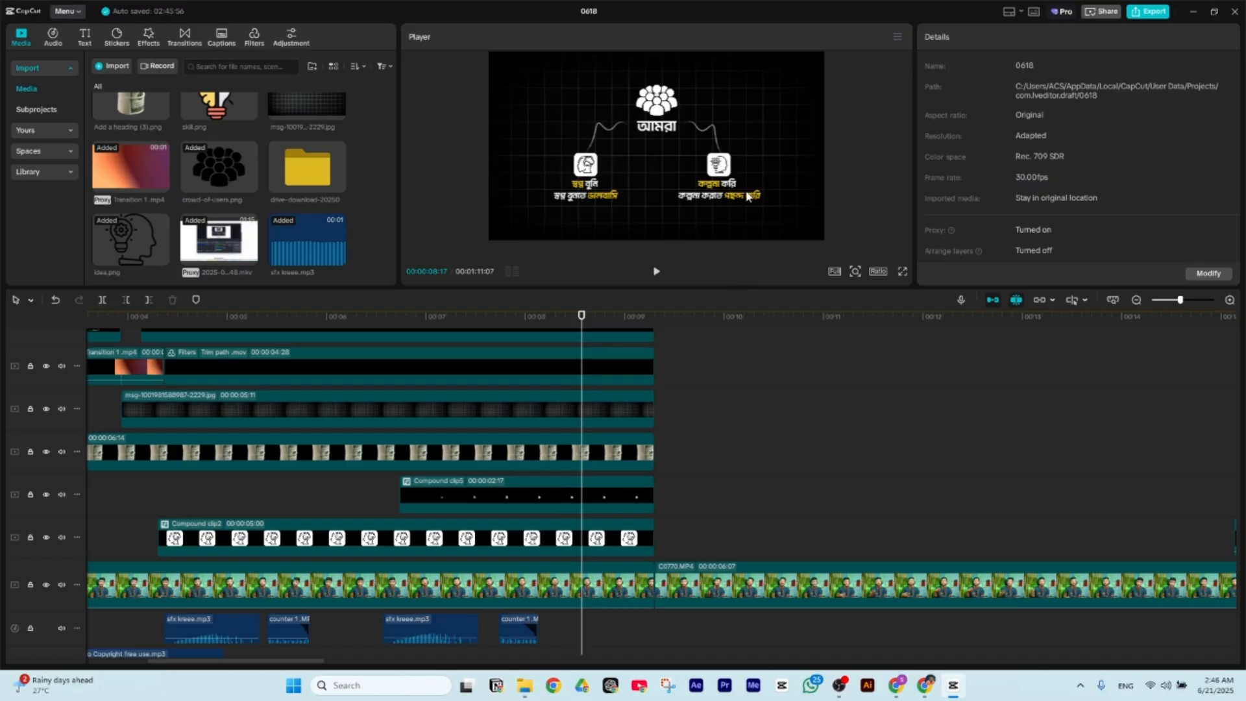
scroll(617, 403, "up", 3)
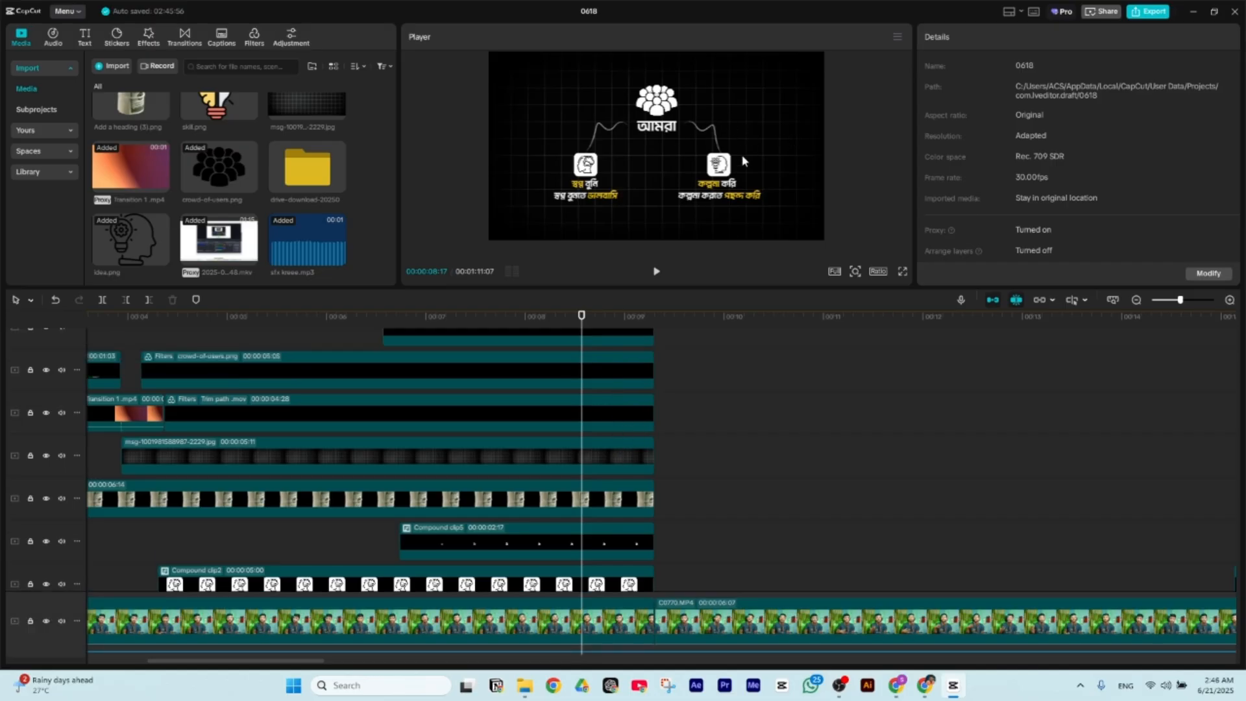
left_click(723, 166)
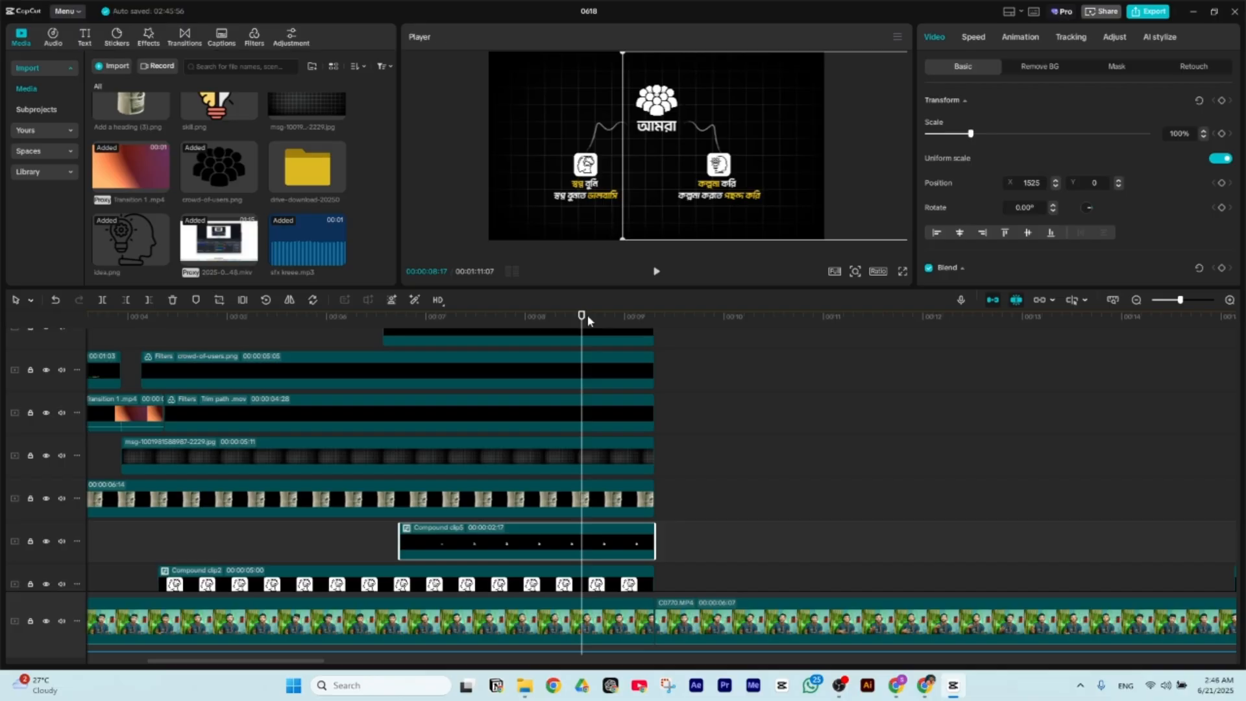
- Trim the end of the topmost text clip to the end of the infographic scene at 00:00:09:09
left_click_drag(587, 314, 657, 395)
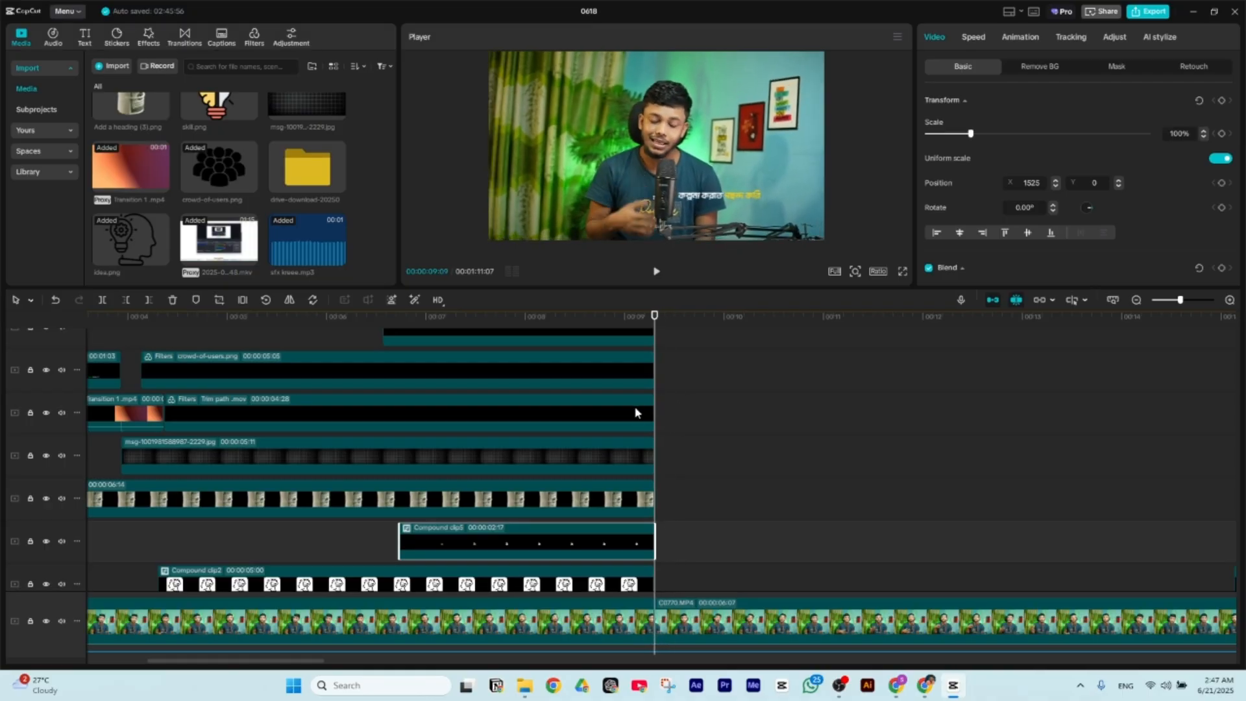
scroll(636, 412, "down", 3)
scroll(638, 430, "up", 3)
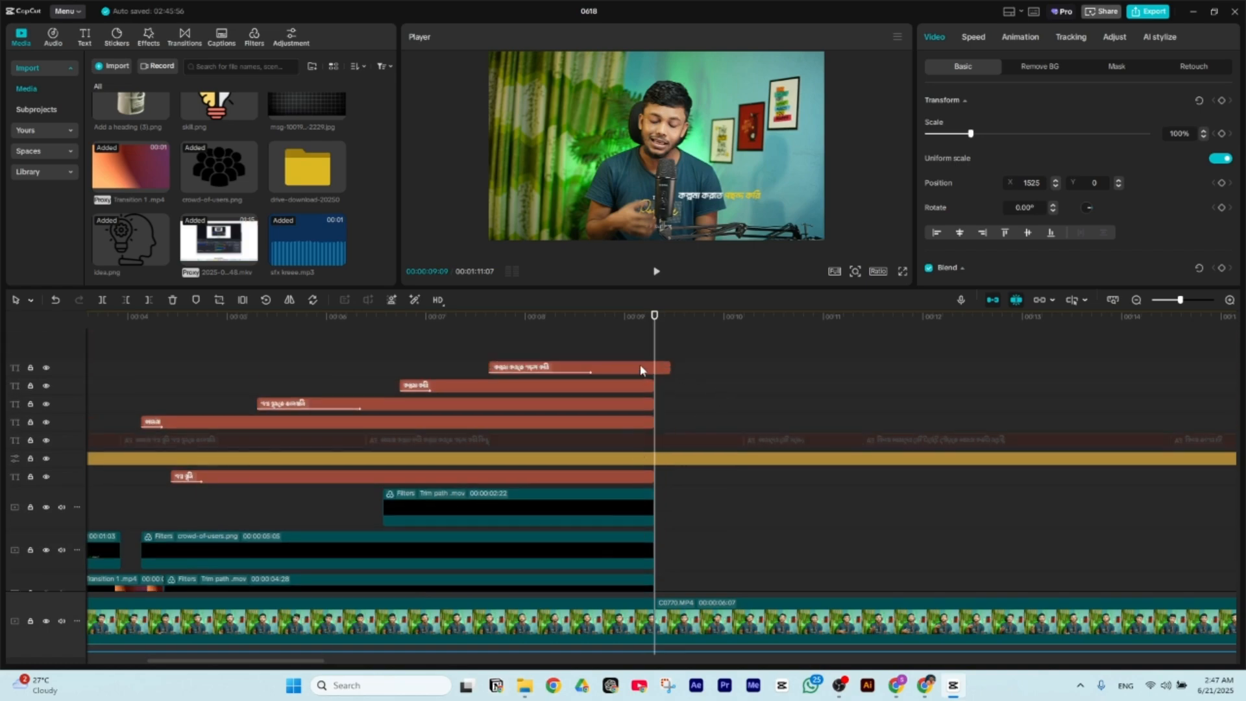
left_click(640, 365)
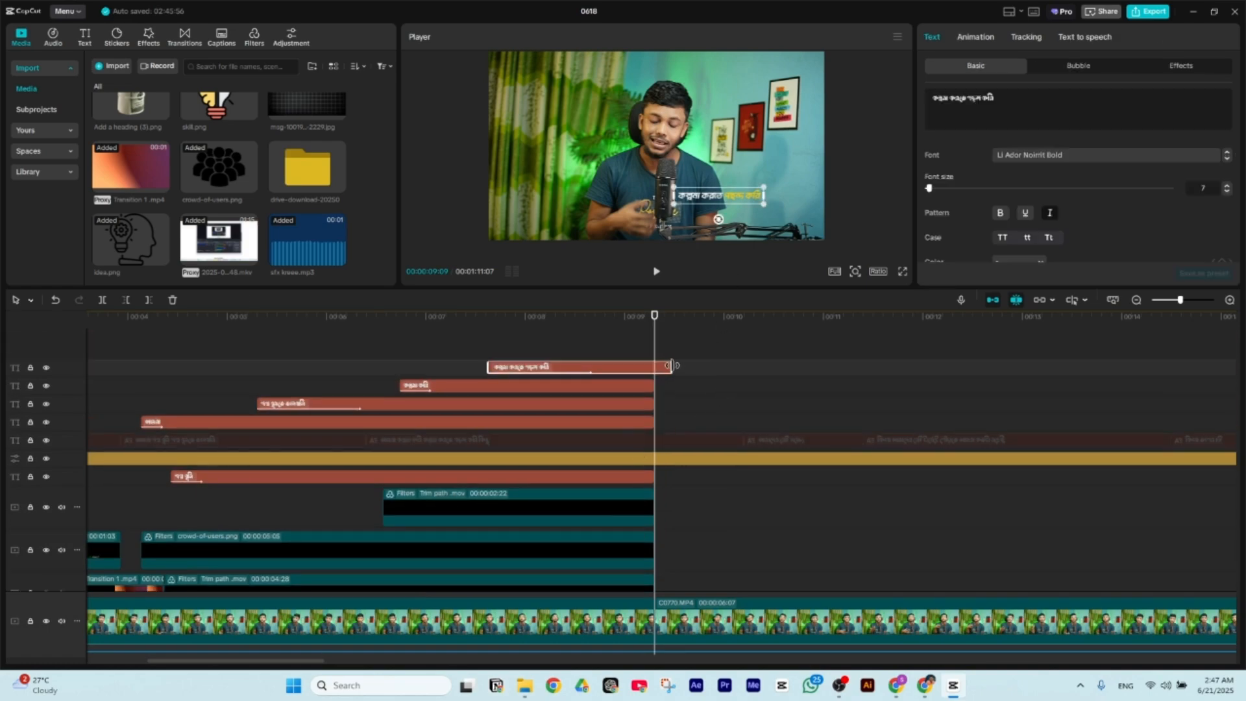
left_click_drag(672, 367, 655, 368)
left_click(667, 392)
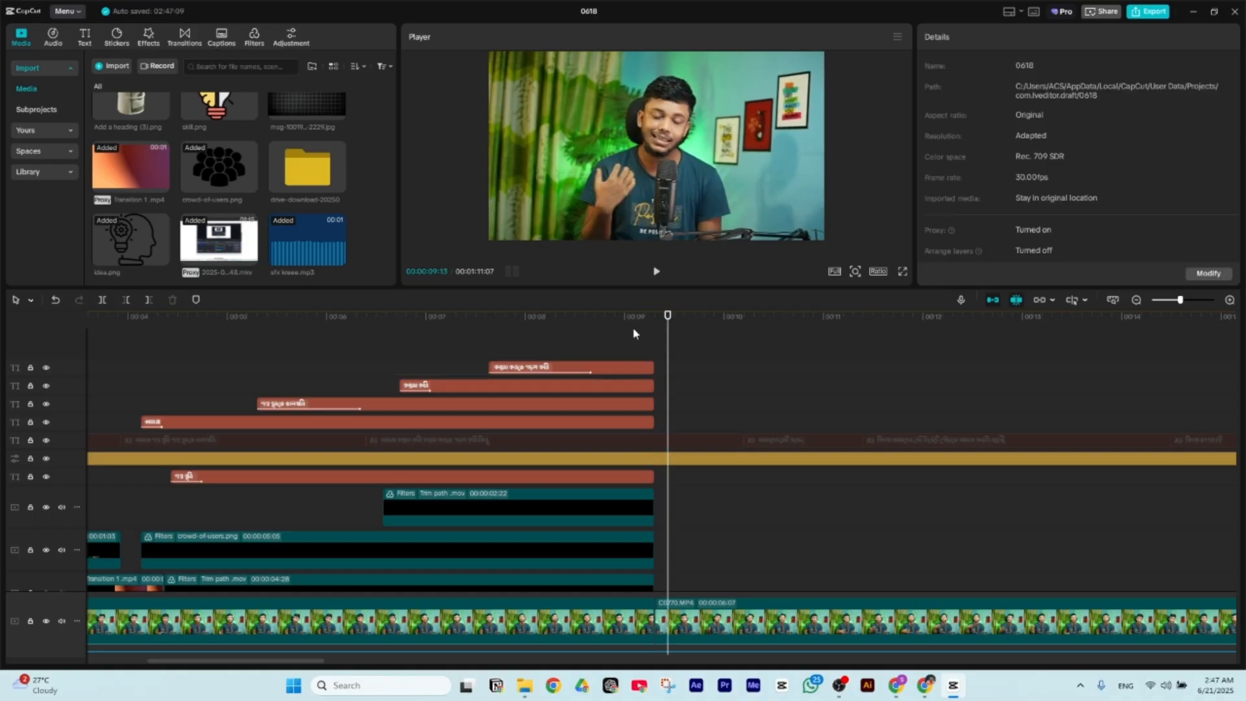
- Scrub back and play the second icon's reveal through to the narrator shot twice
left_click_drag(635, 317, 567, 349)
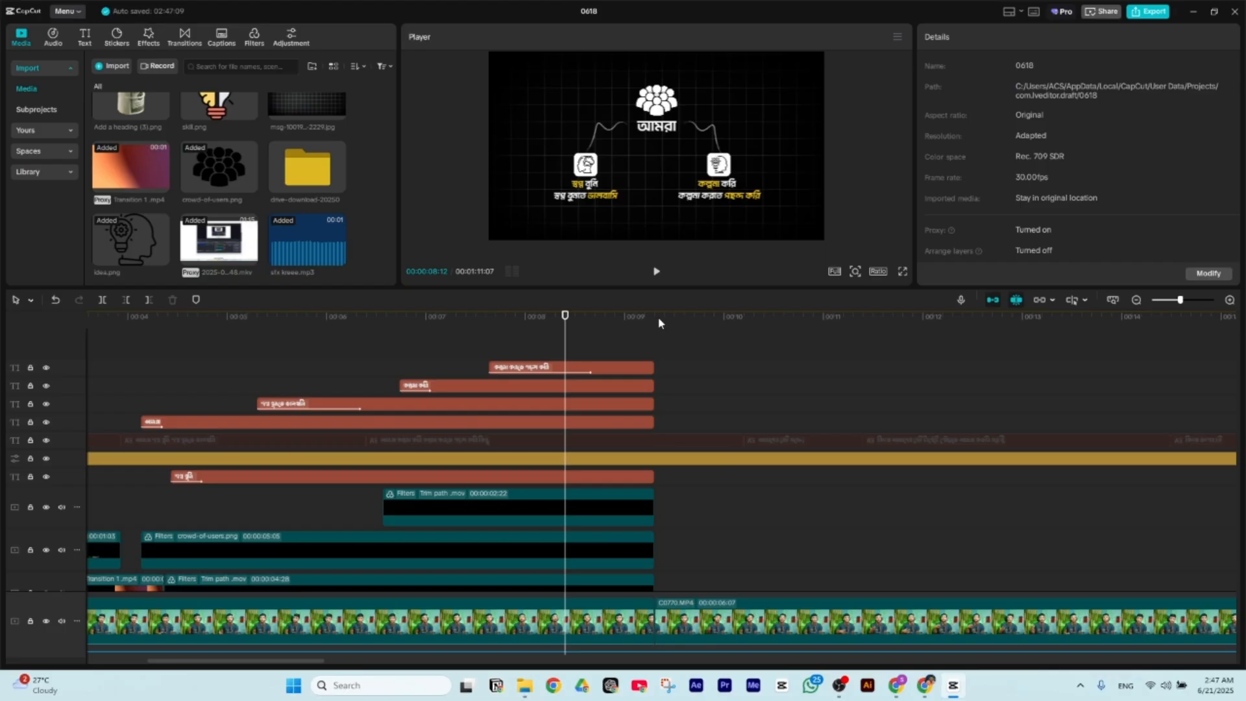
left_click_drag(659, 323, 419, 382)
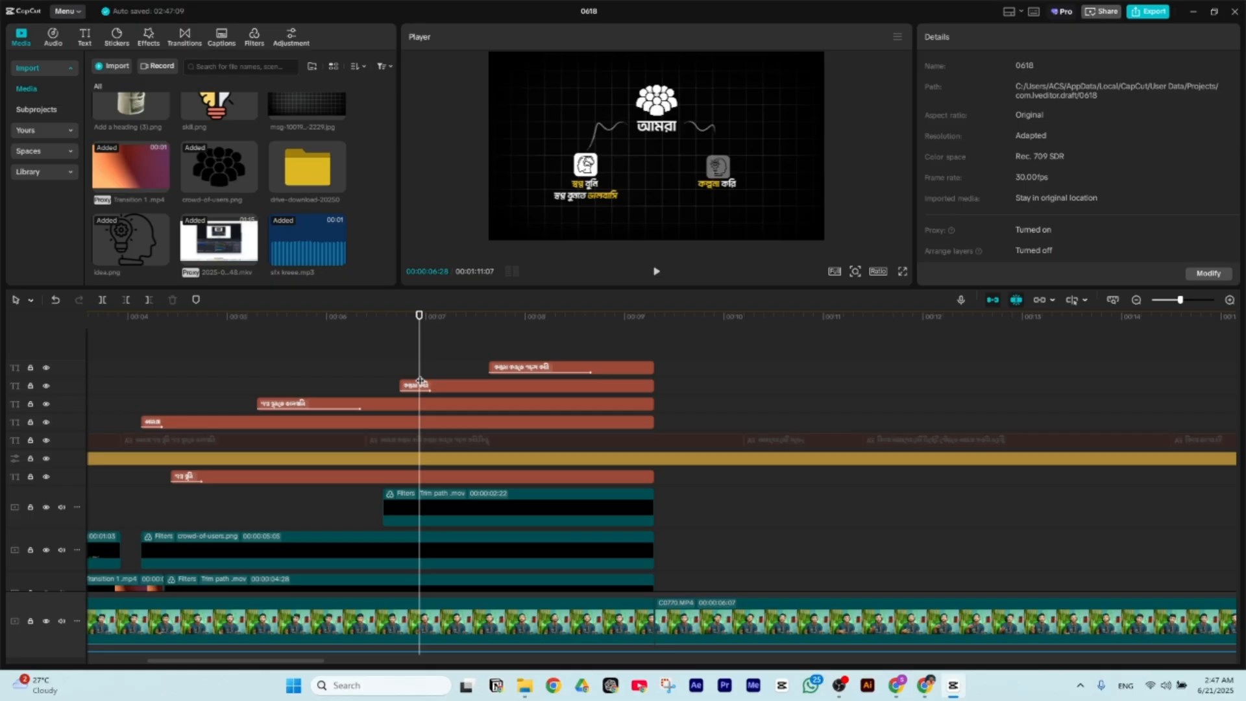
key("space")
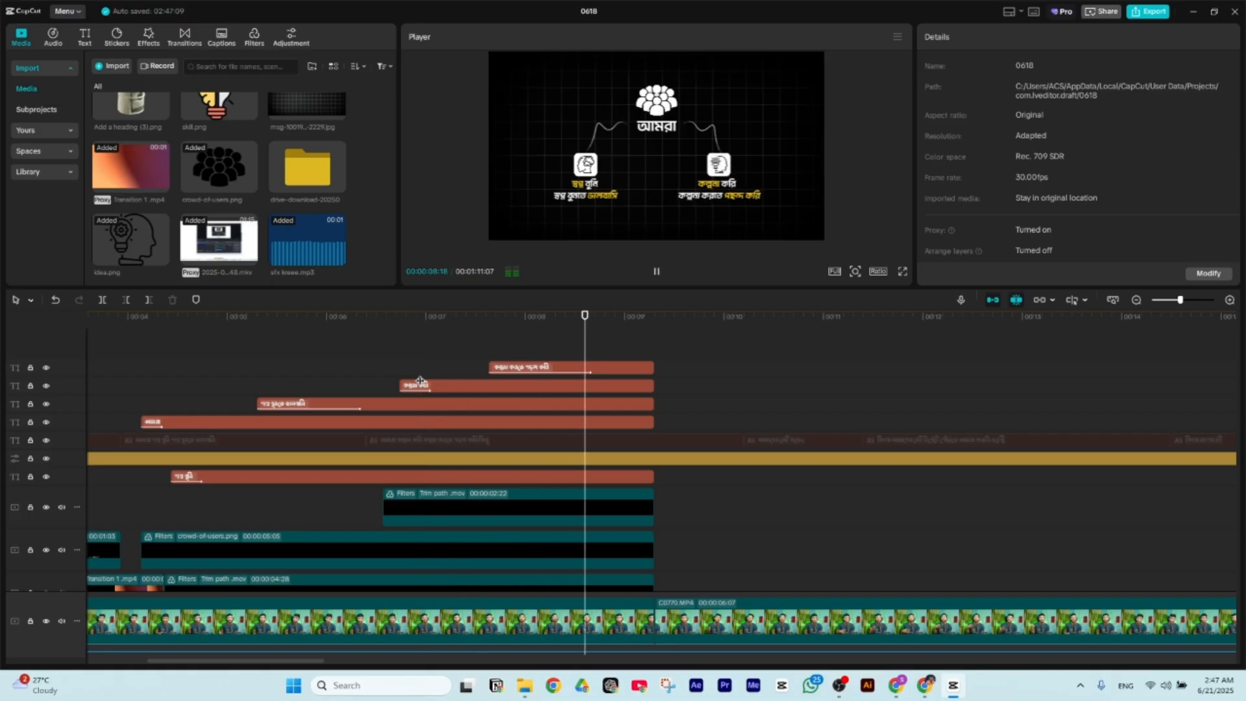
key("space")
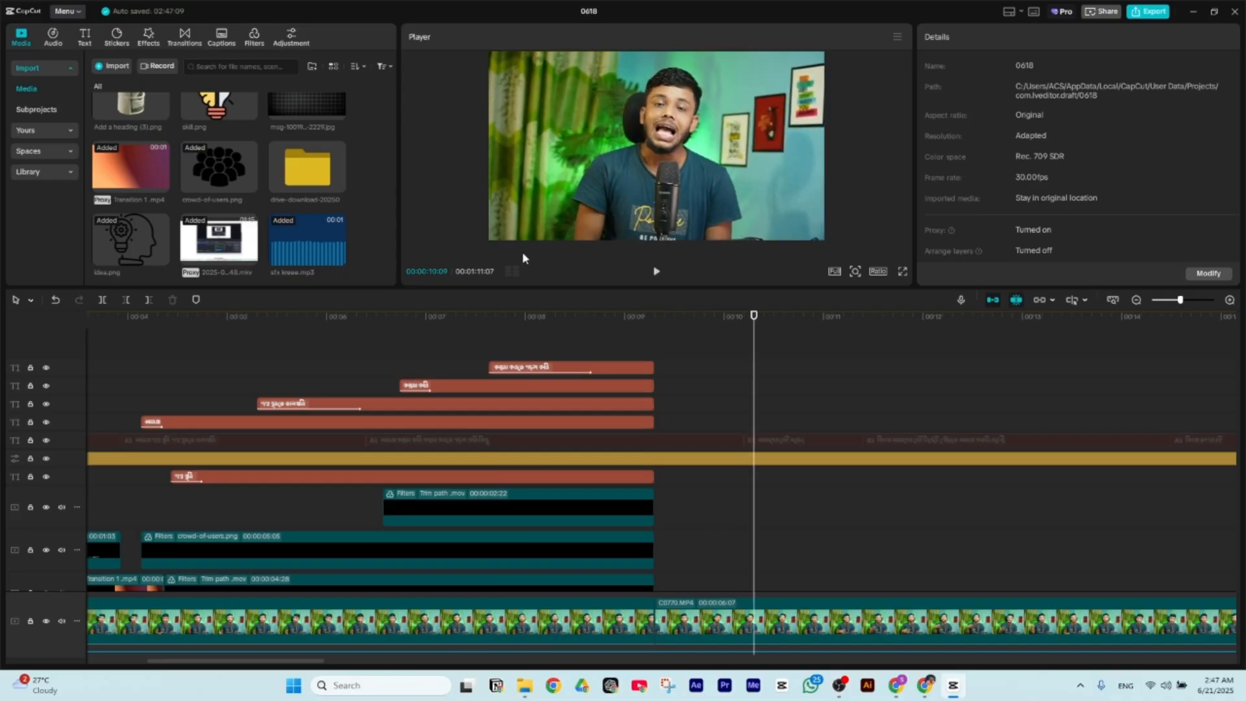
left_click(436, 330)
key("space")
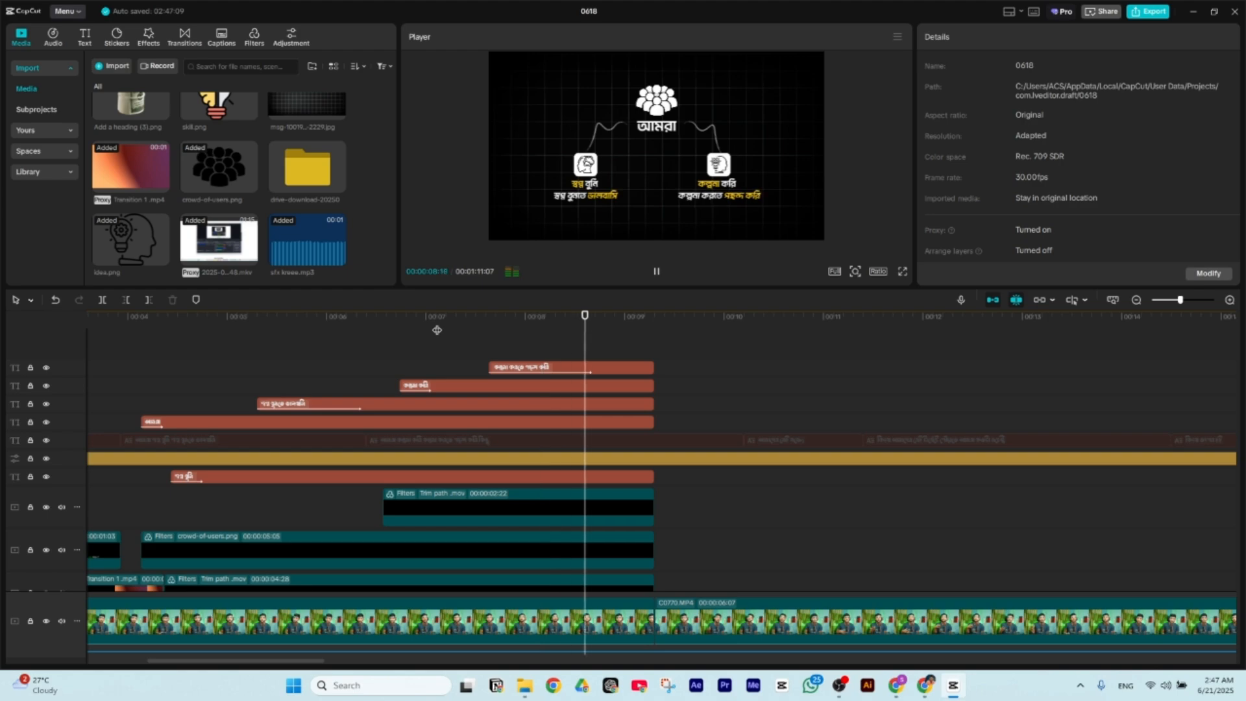
key("space")
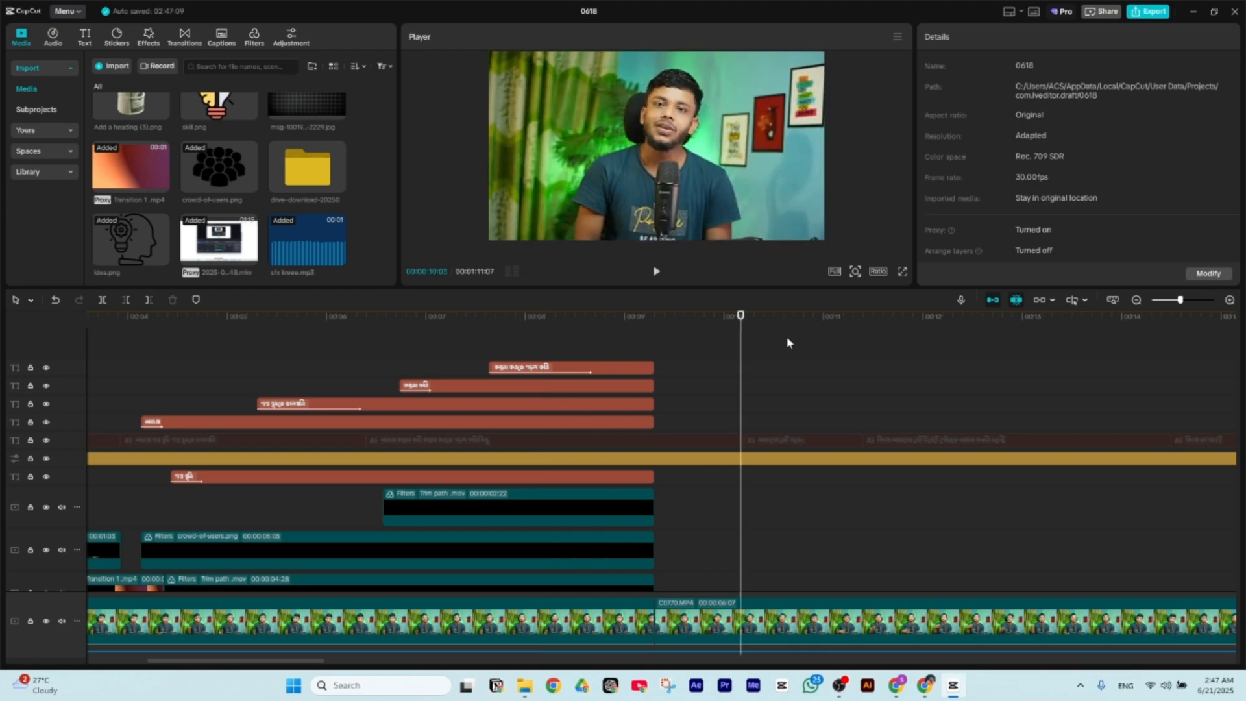
- Preview the narrator footage following the infographic scene up to the next transition, and return the playhead to where that footage starts
scroll(784, 342, "down", 3)
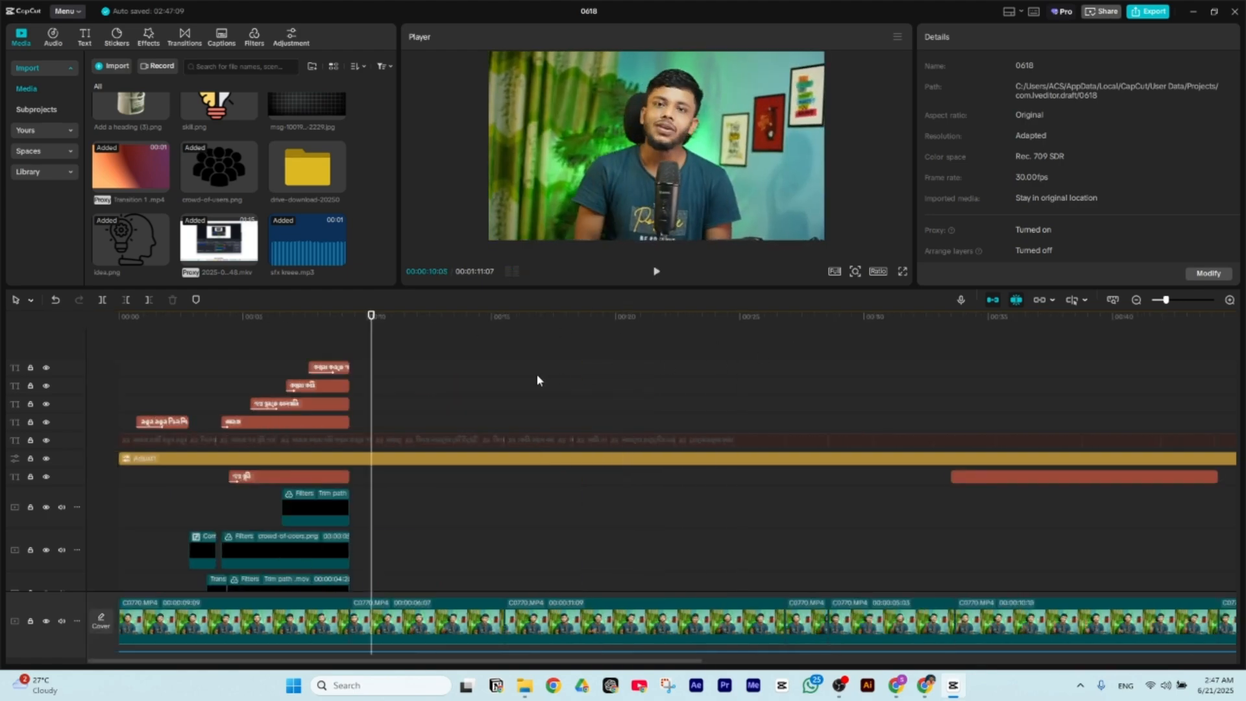
scroll(273, 404, "down", 5)
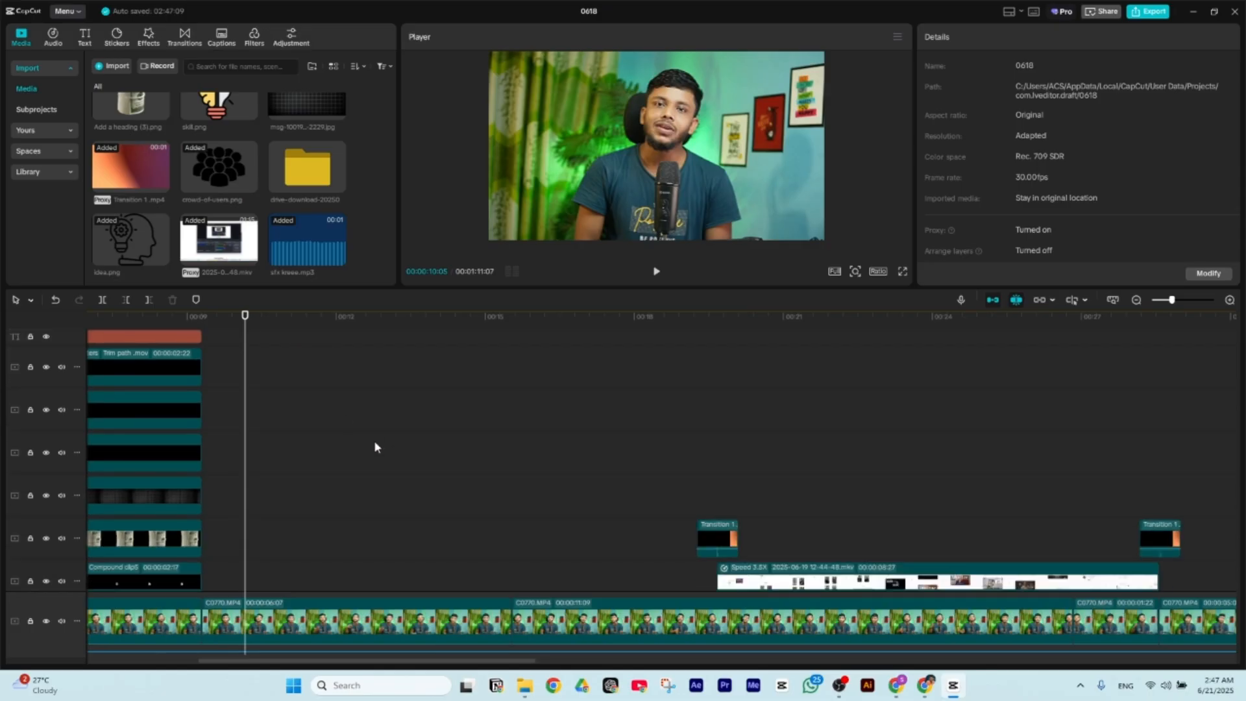
scroll(375, 445, "down", 2, "ctrl")
key("space")
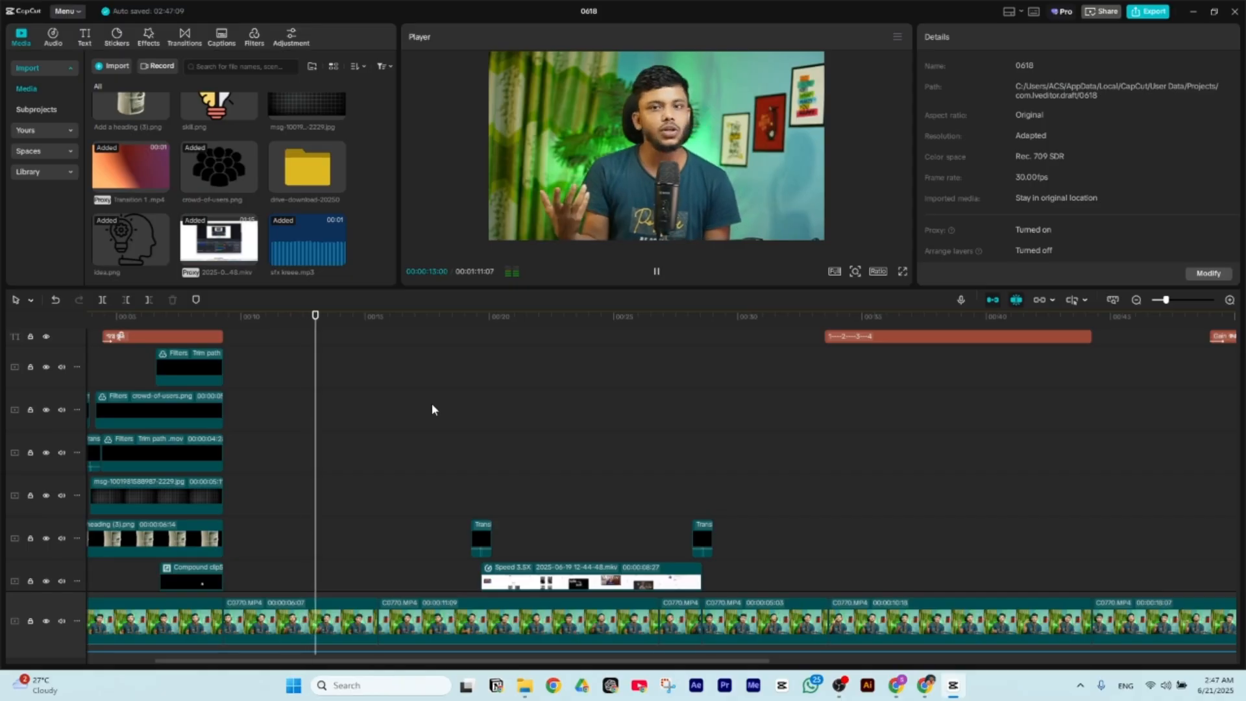
scroll(372, 406, "down", 1)
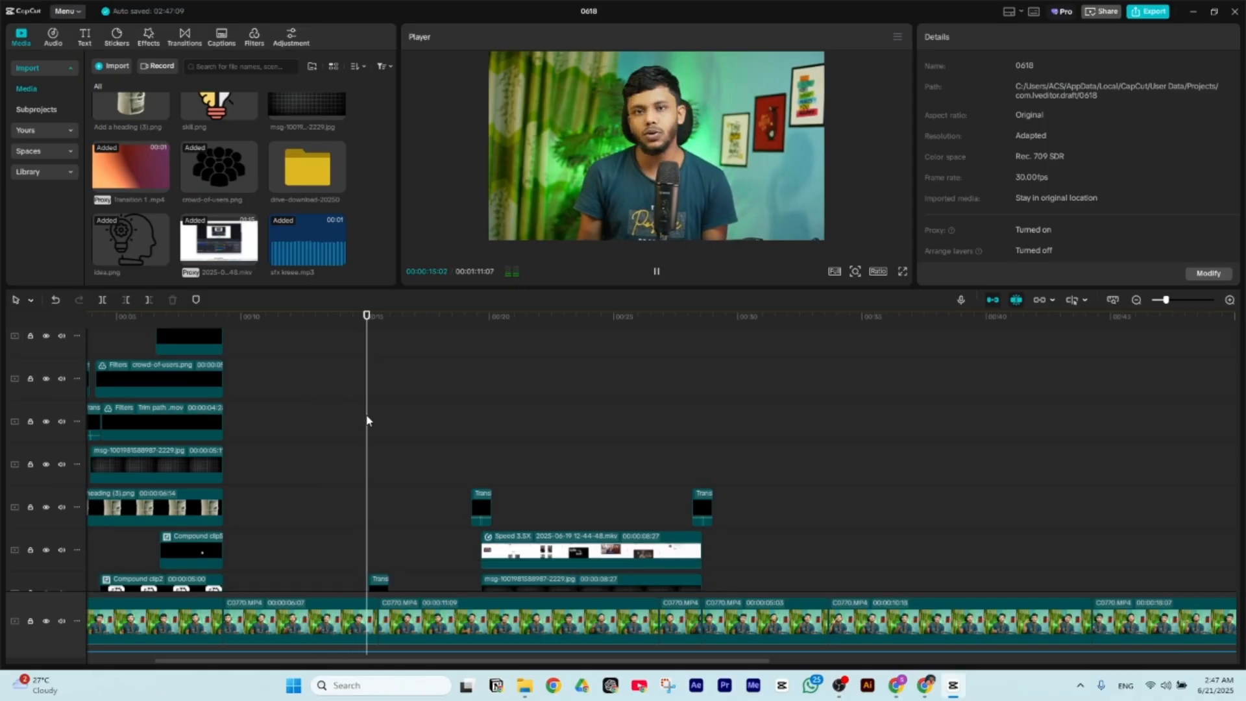
key("space")
scroll(312, 427, "down", 2)
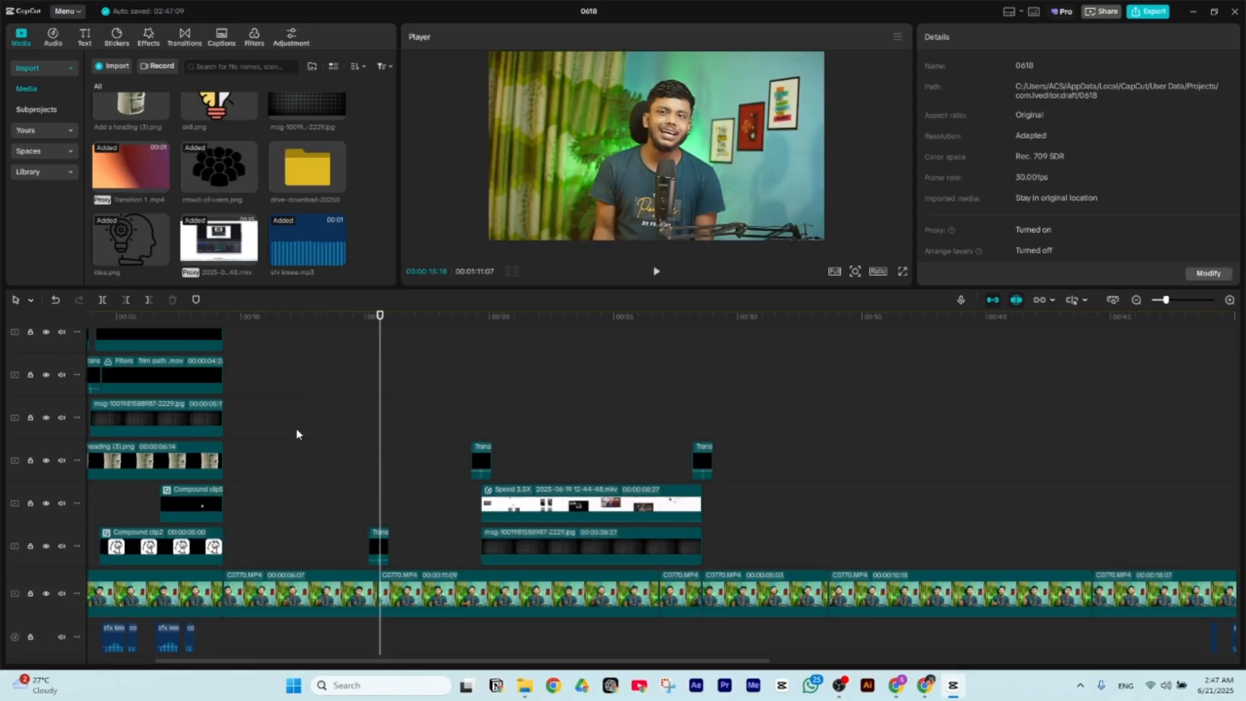
scroll(286, 389, "up", 1)
left_click(239, 318)
left_click_drag(237, 323, 227, 383)
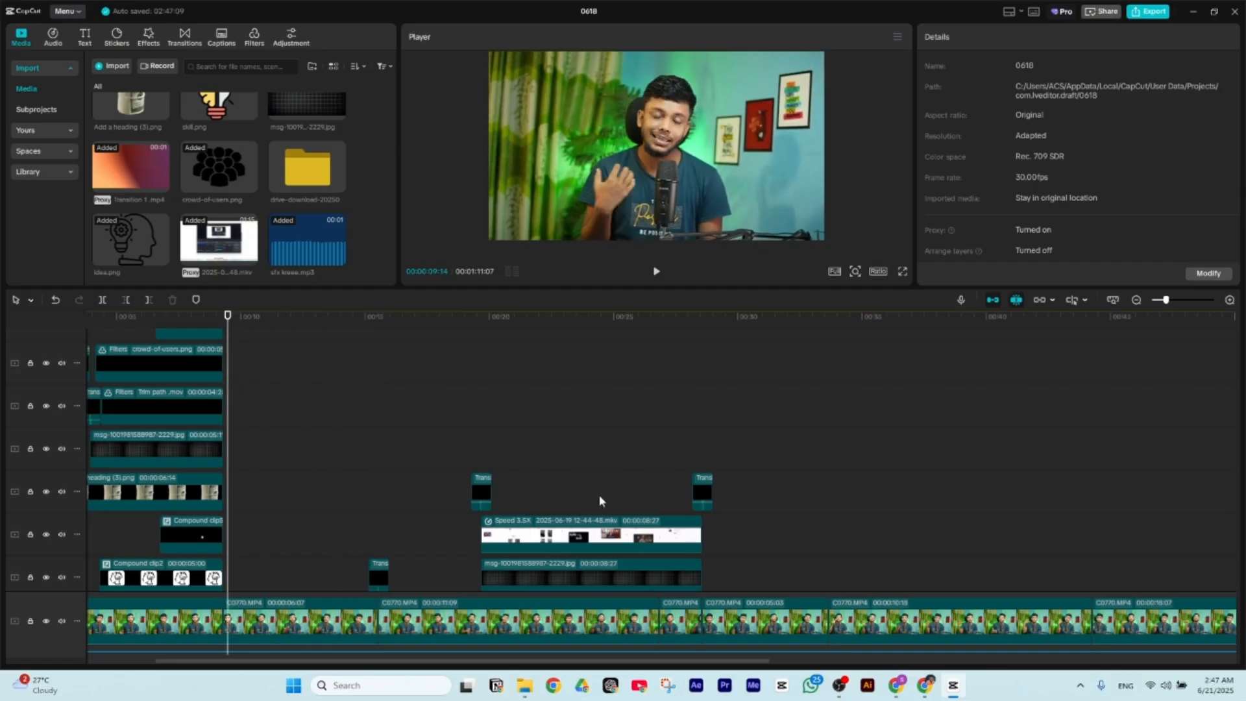
- Switch to the Miro board, read the plan for the 2nd and 3rd scenes, and return to CapCut
left_click(927, 689)
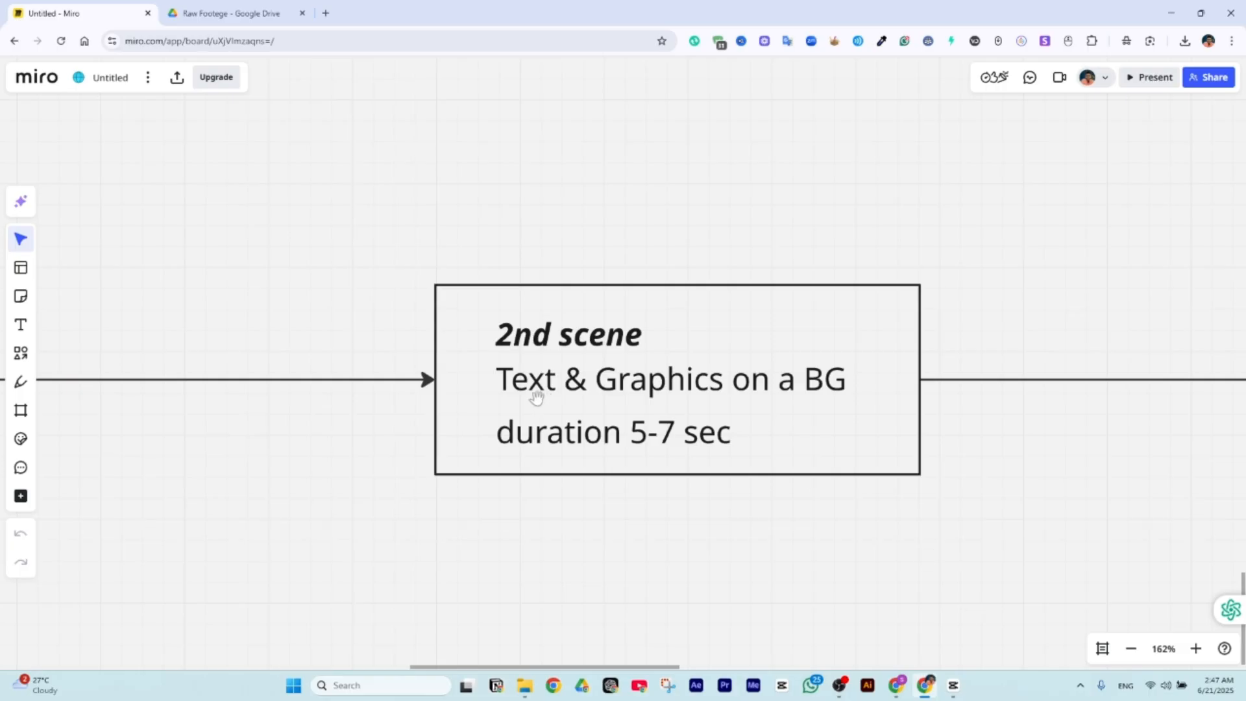
scroll(545, 390, "down", 5)
scroll(558, 378, "down", 2)
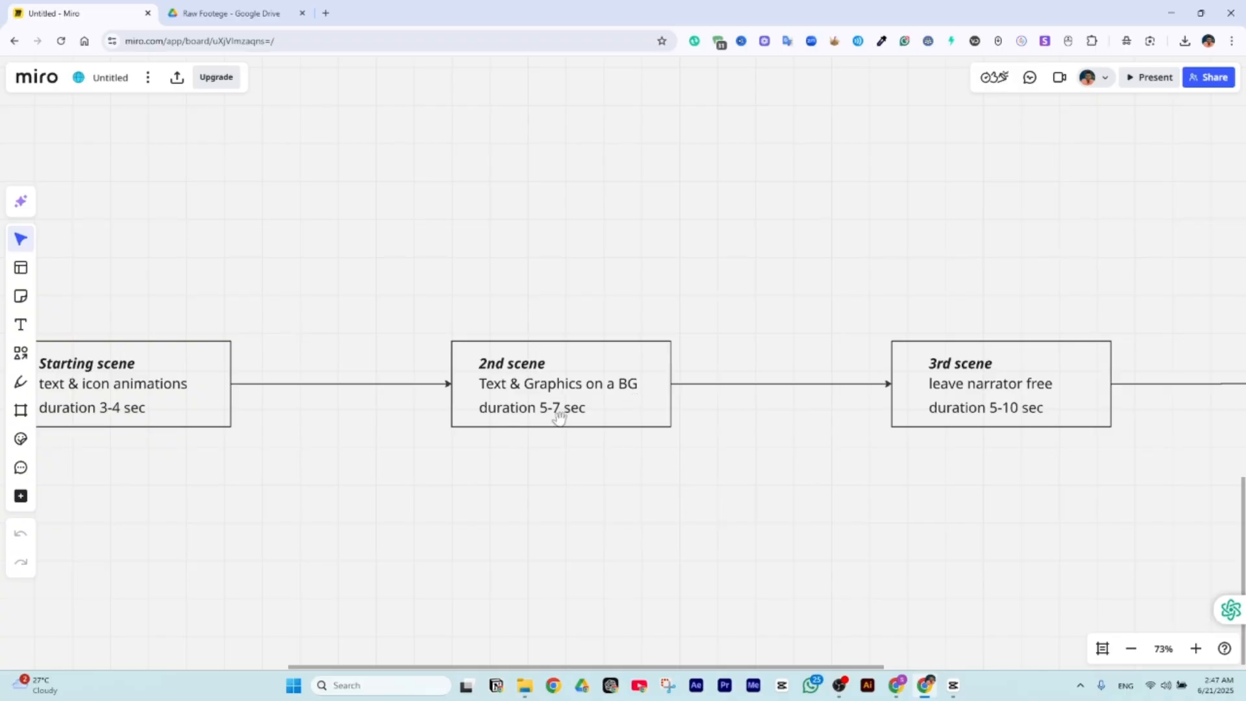
scroll(338, 422, "up", 1)
scroll(312, 417, "down", 2)
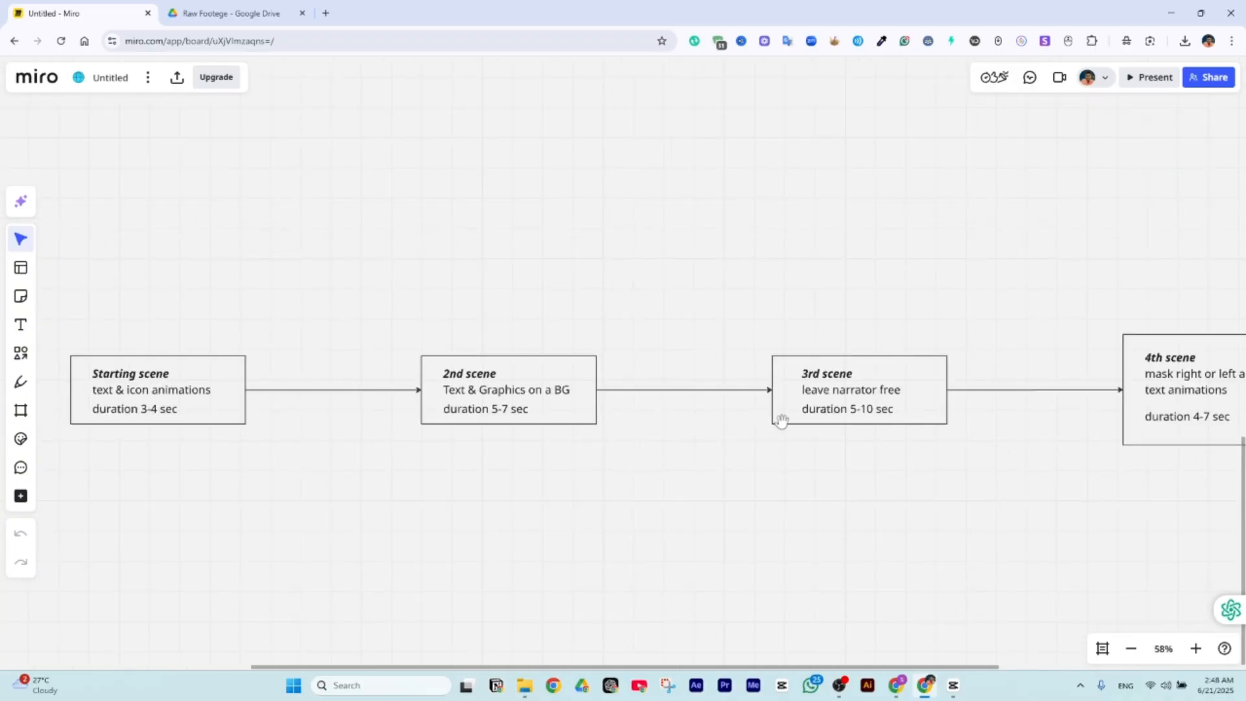
scroll(993, 453, "up", 1)
scroll(989, 370, "up", 4)
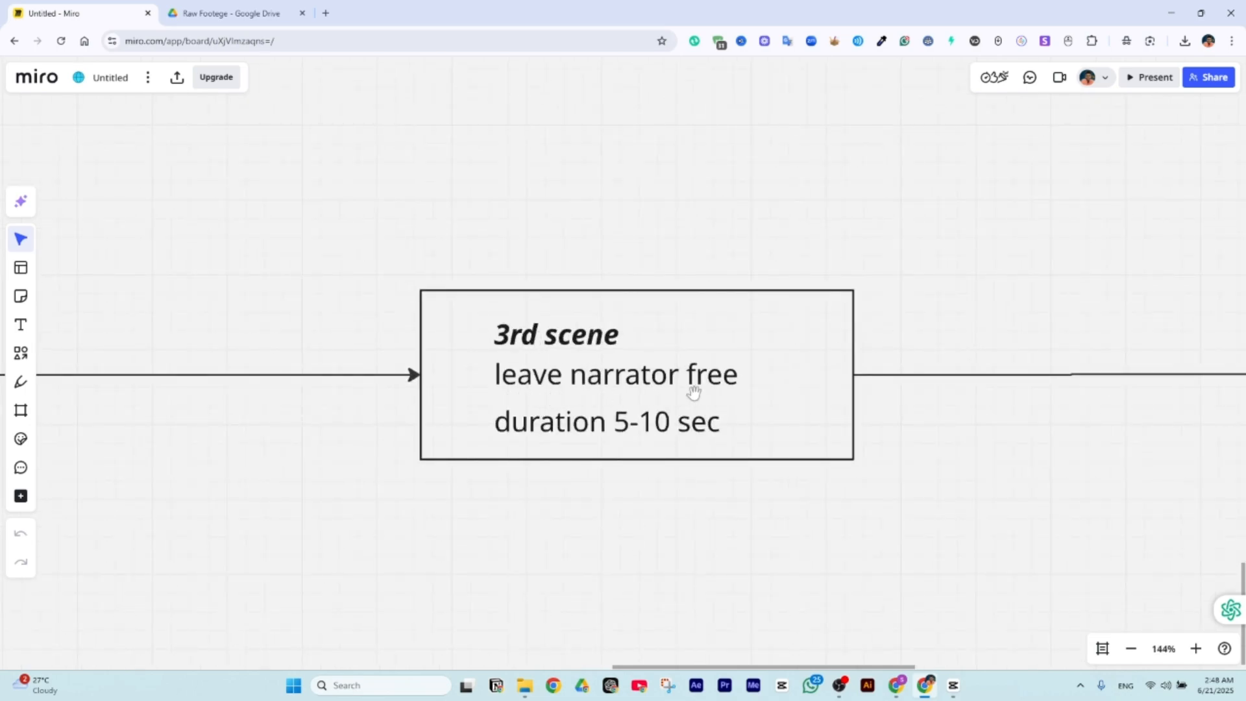
left_click(952, 692)
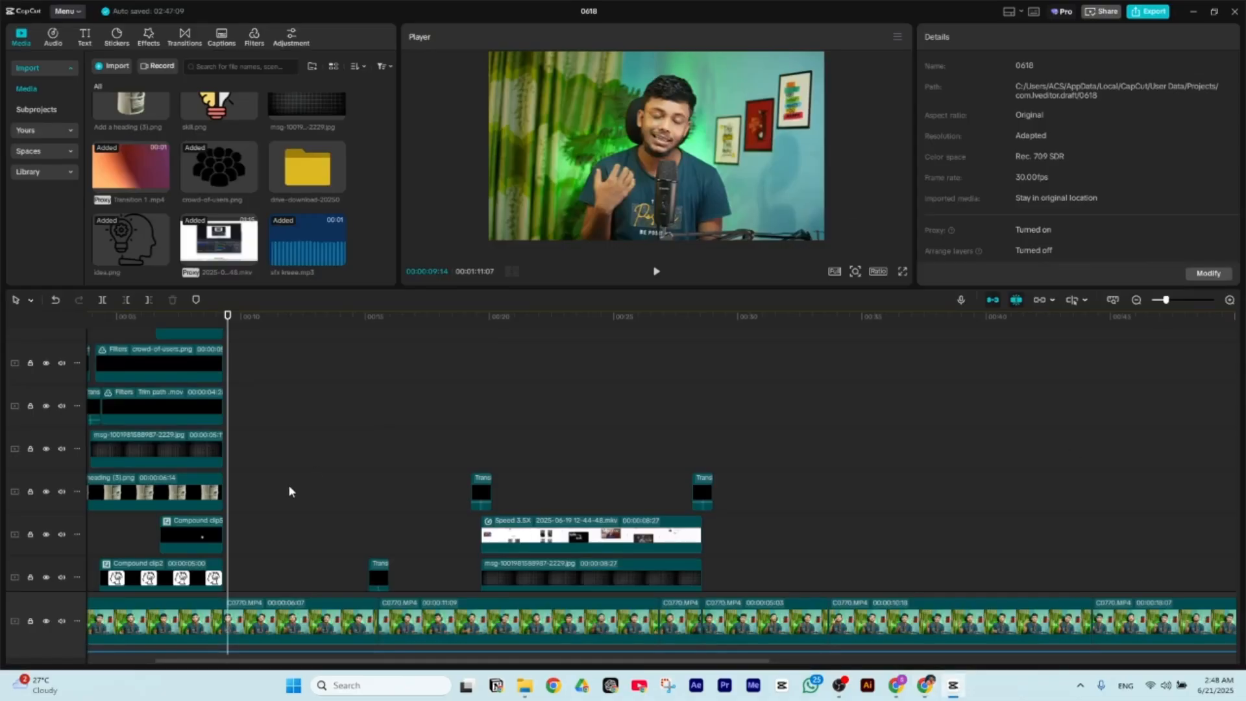
- Play the narrator footage from the end of the infographic scene through the following Transition 1 overlay, pausing along the way
scroll(313, 454, "up", 2)
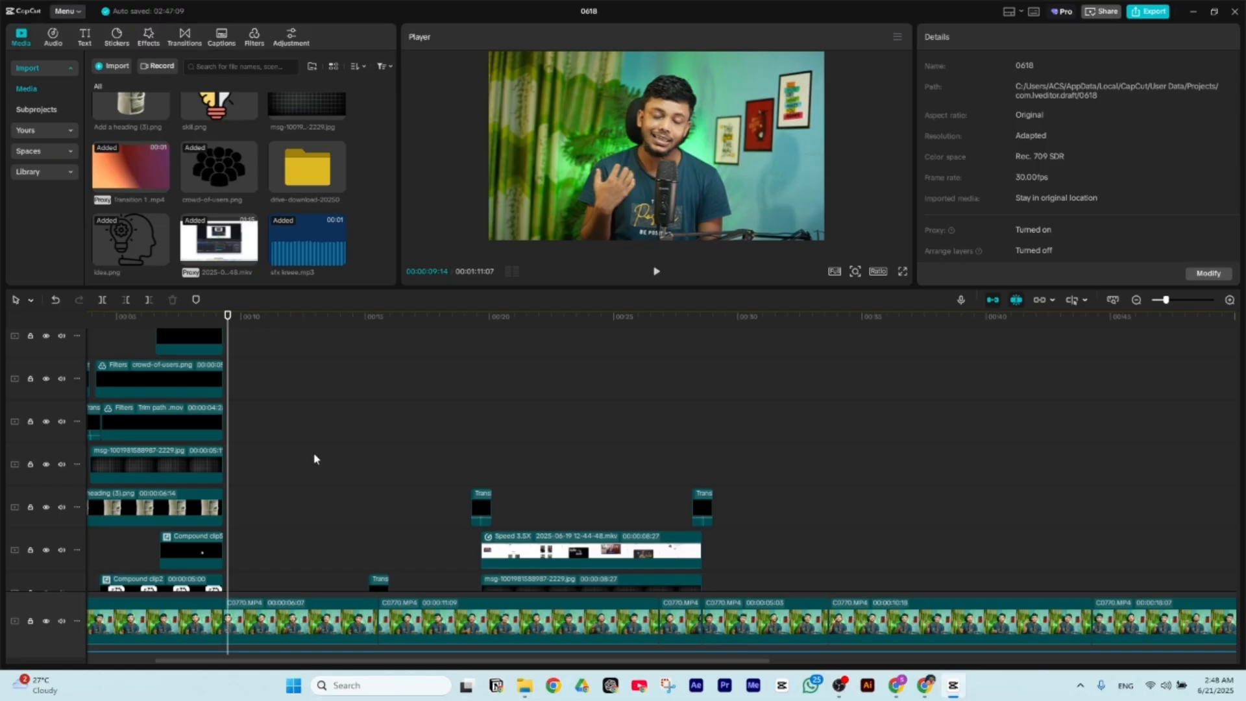
key("space")
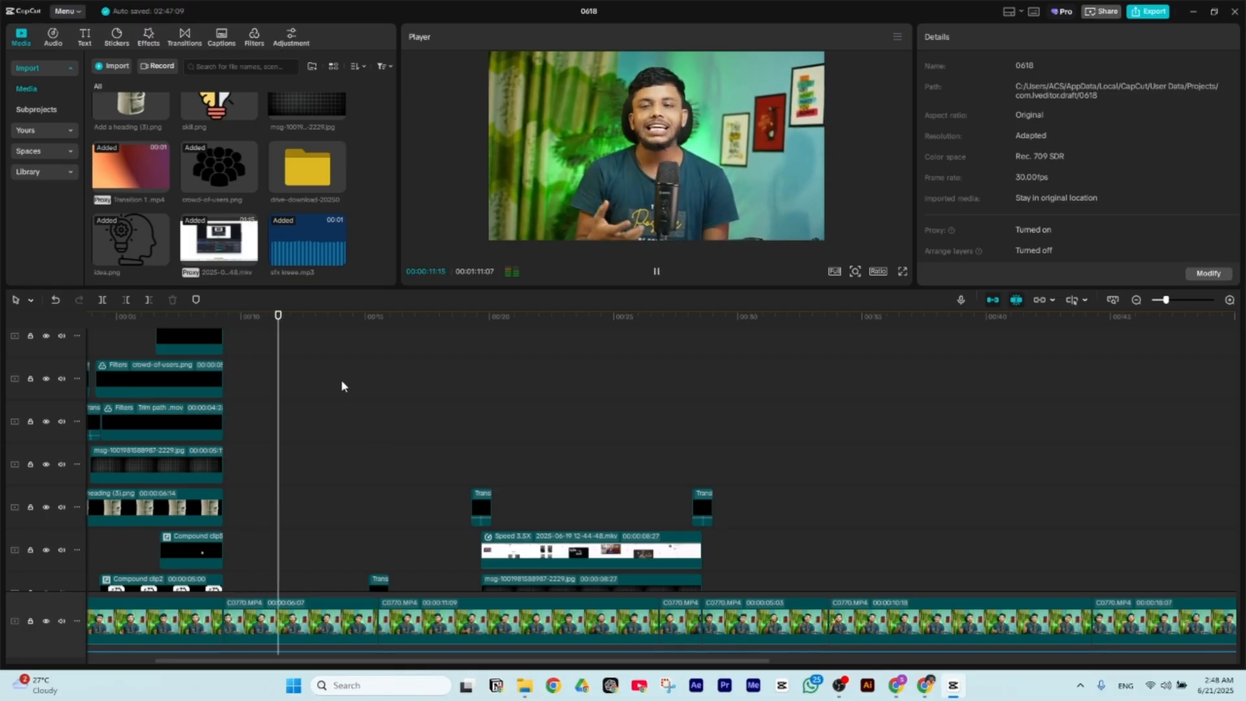
key("space")
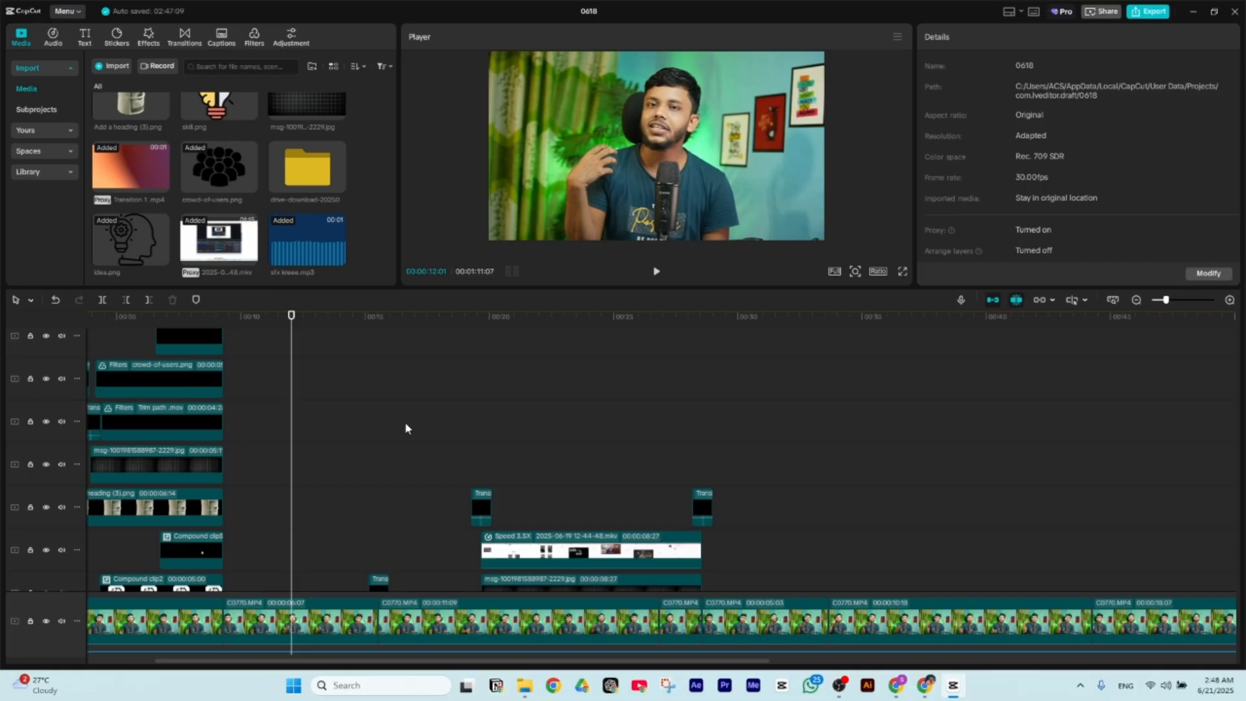
key("space")
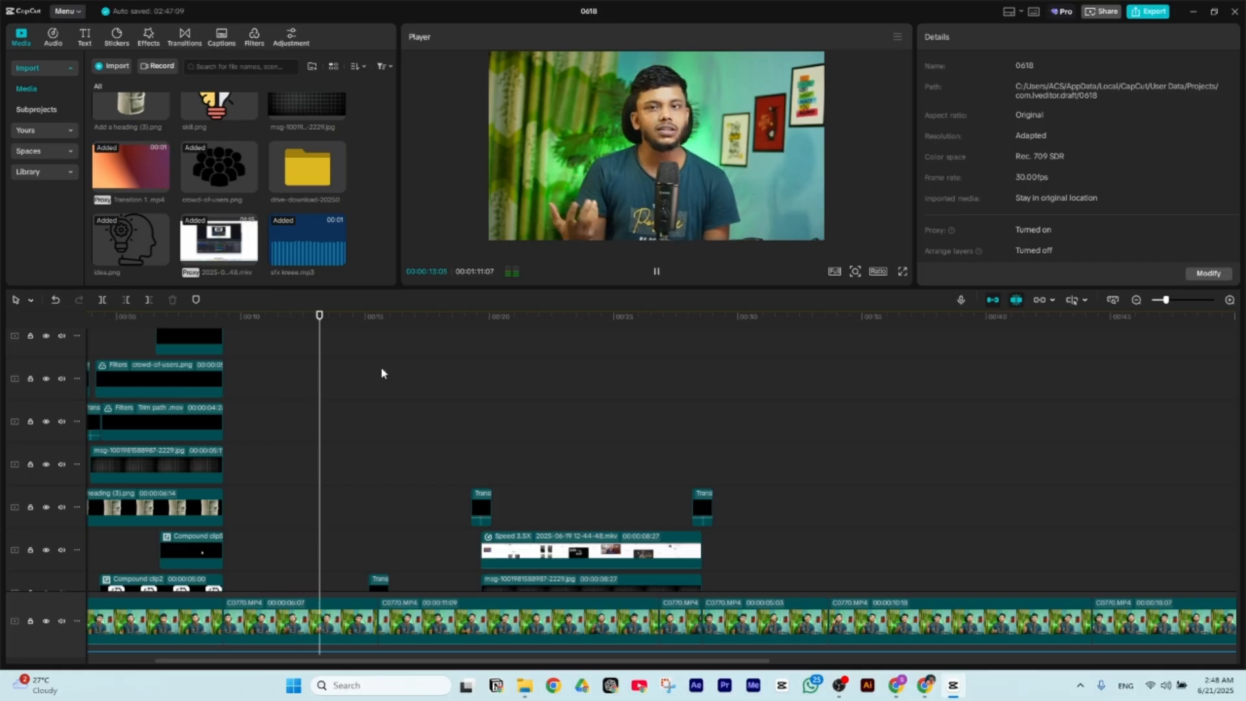
scroll(399, 380, "down", 1)
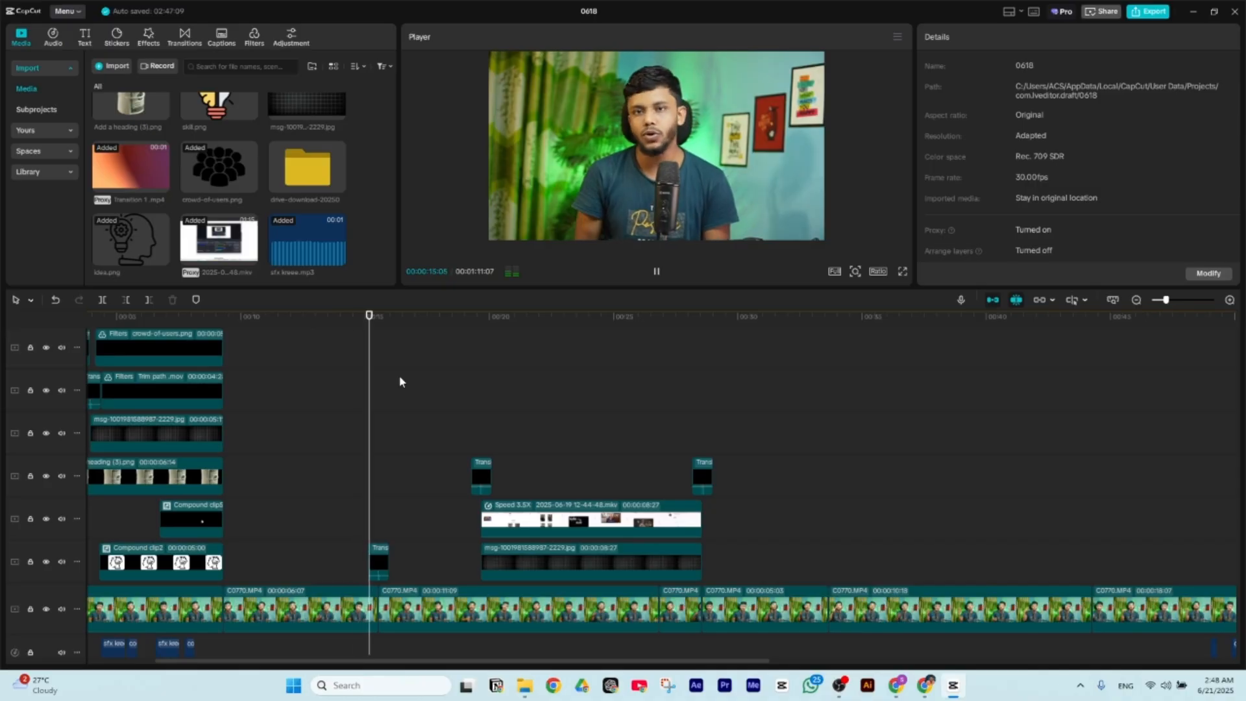
key("space")
left_click_drag(375, 318, 357, 352)
key("space")
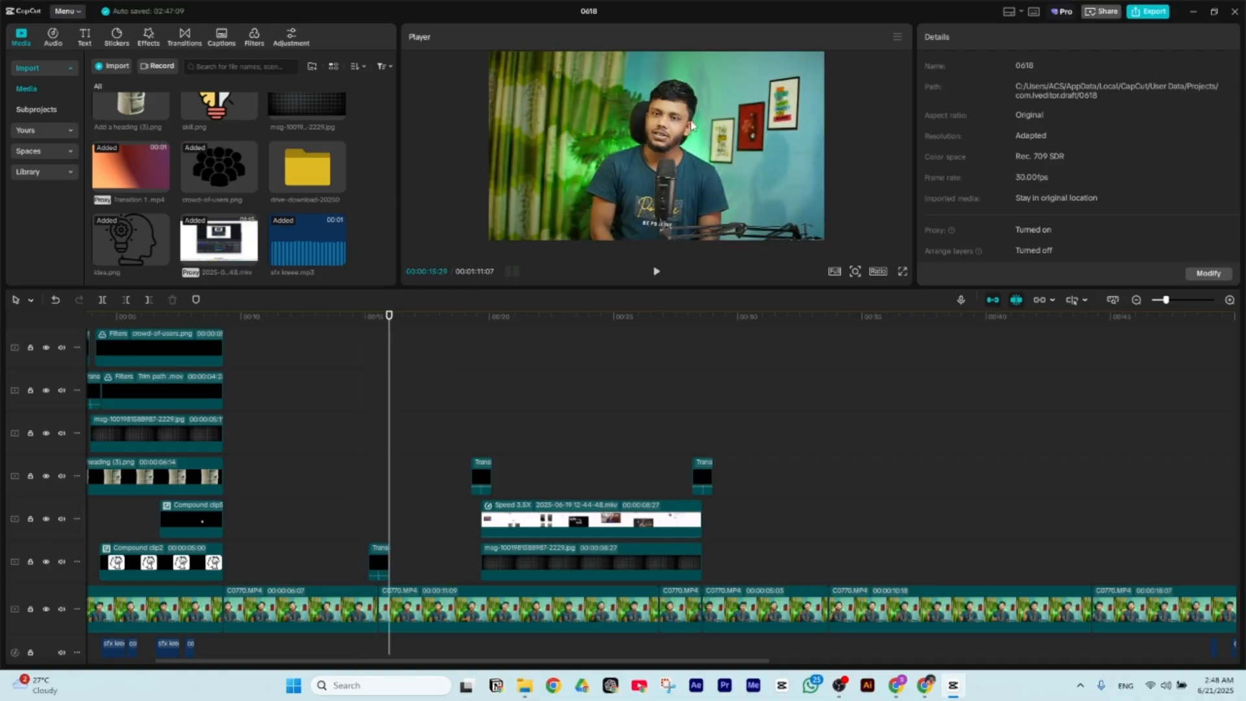
- Replay the Transition 1 overlay between the two narrator shots at a closer timeline view
key("ctrl+plus")
key("ctrl+plus")
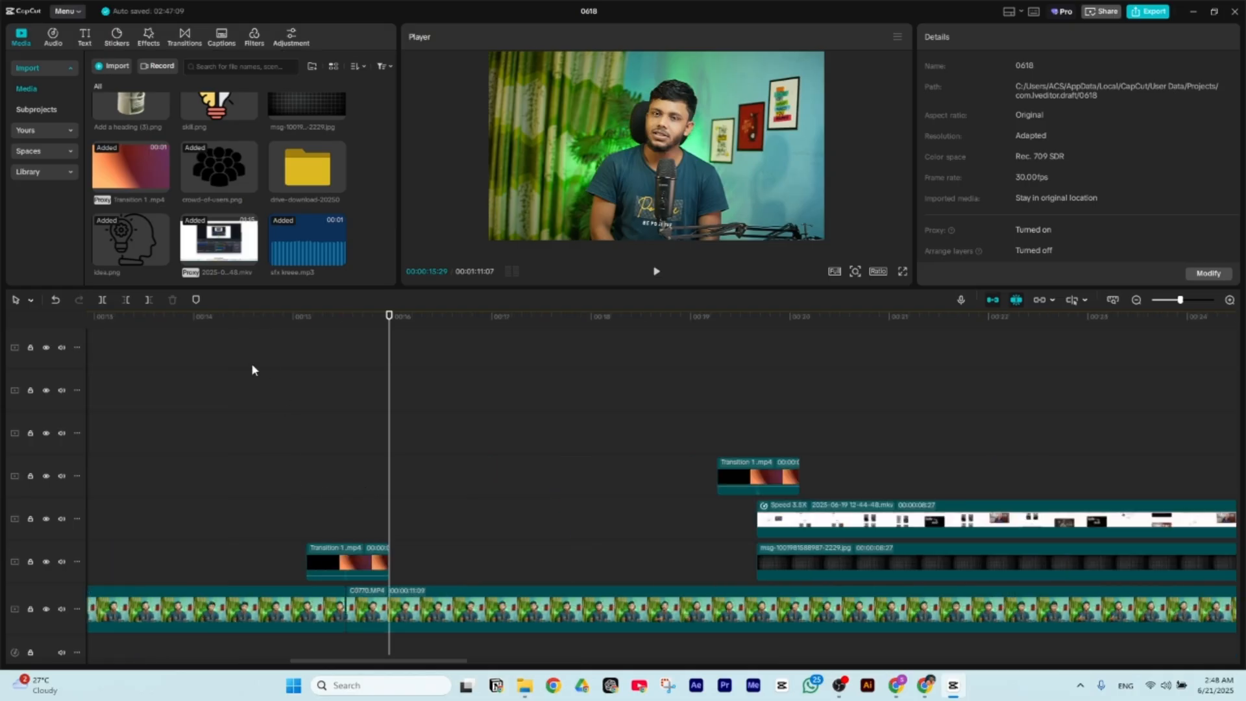
left_click(245, 363)
key("space")
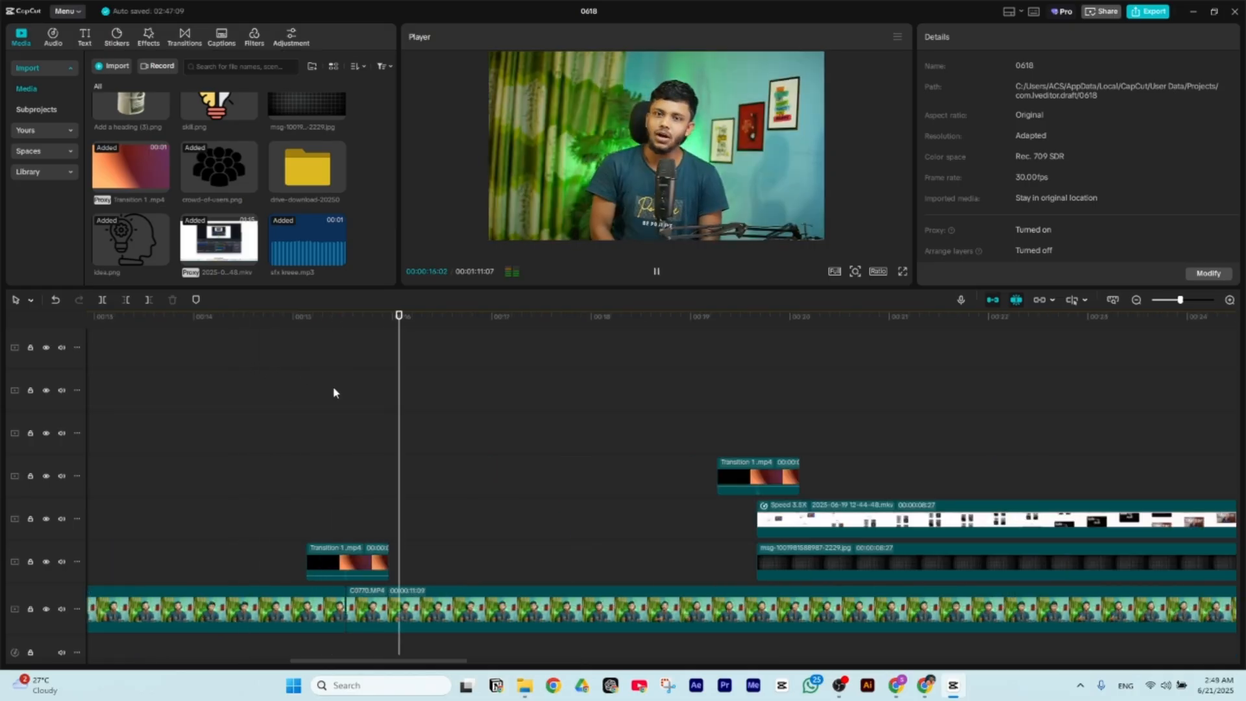
key("space")
key("ctrl+minus")
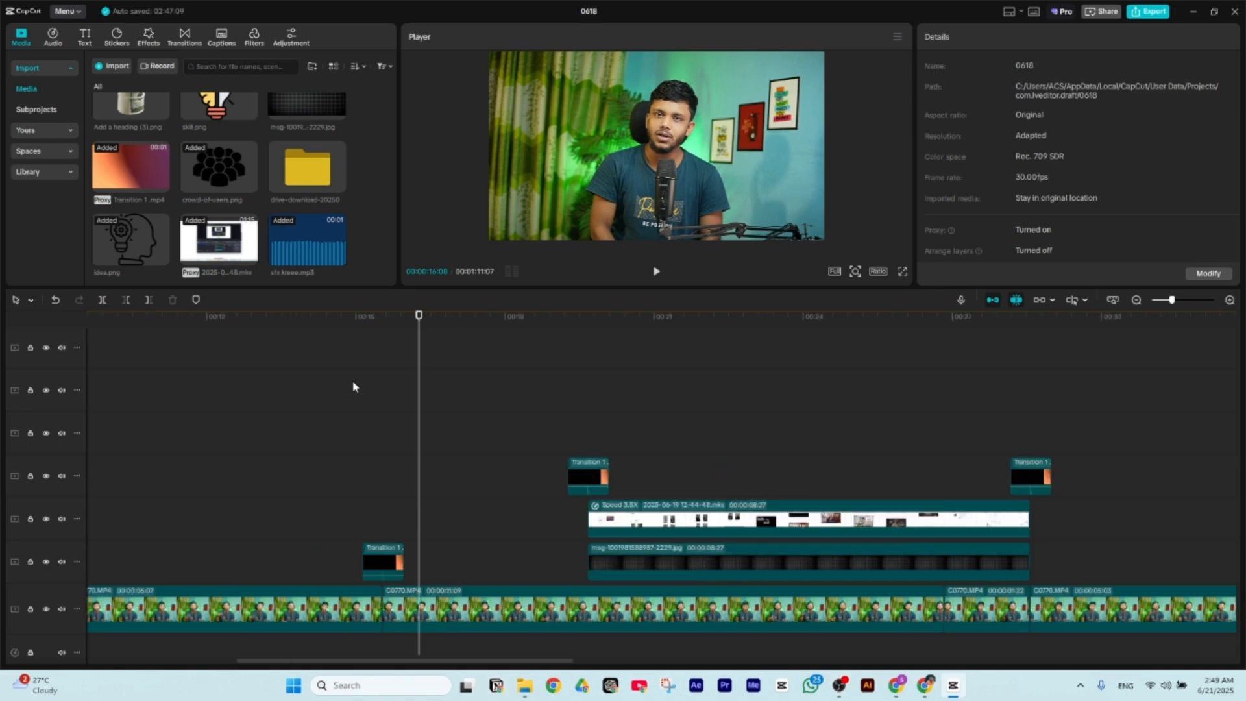
- Inspect the scale of the narrator clips before and after the Transition 1 overlay
left_click(348, 414)
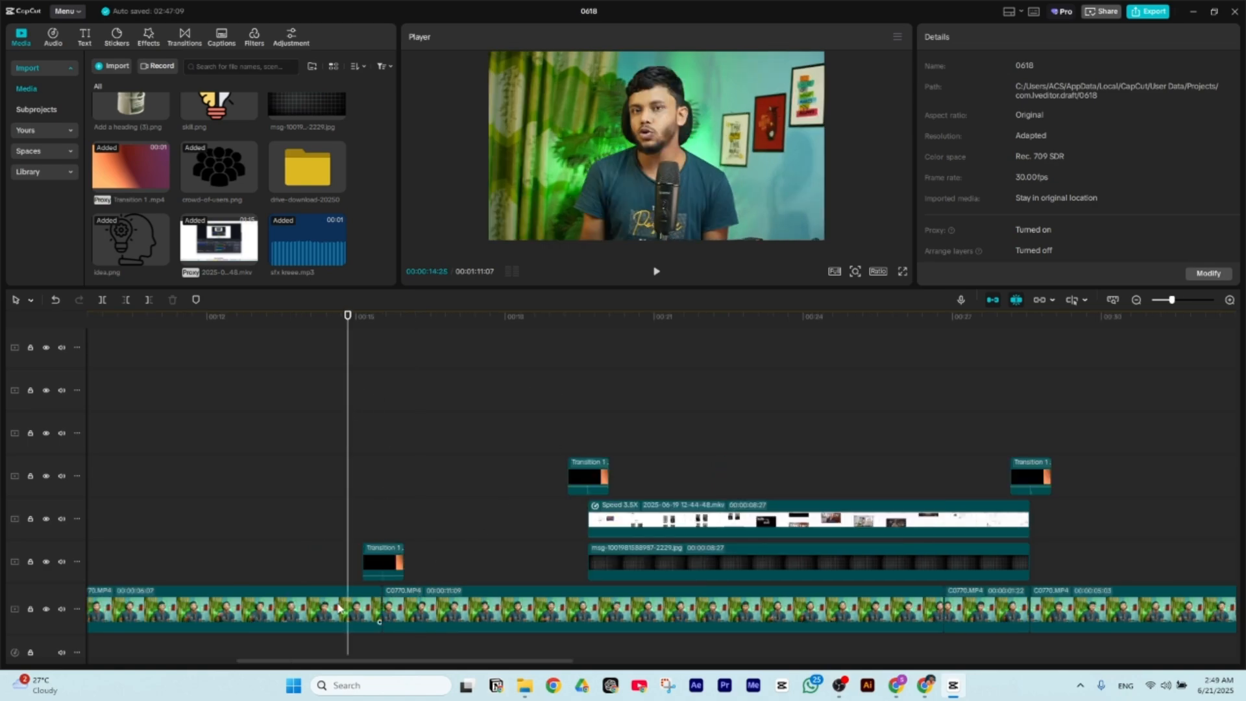
left_click(338, 608)
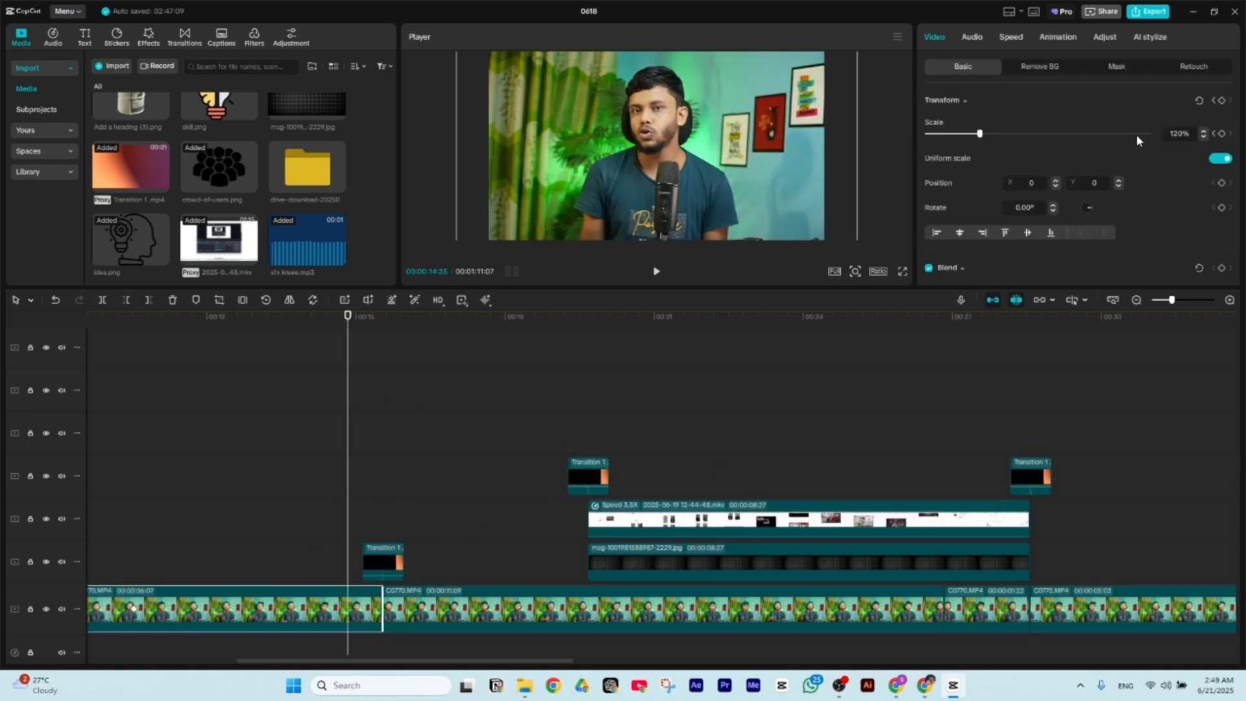
left_click_drag(344, 326, 434, 344)
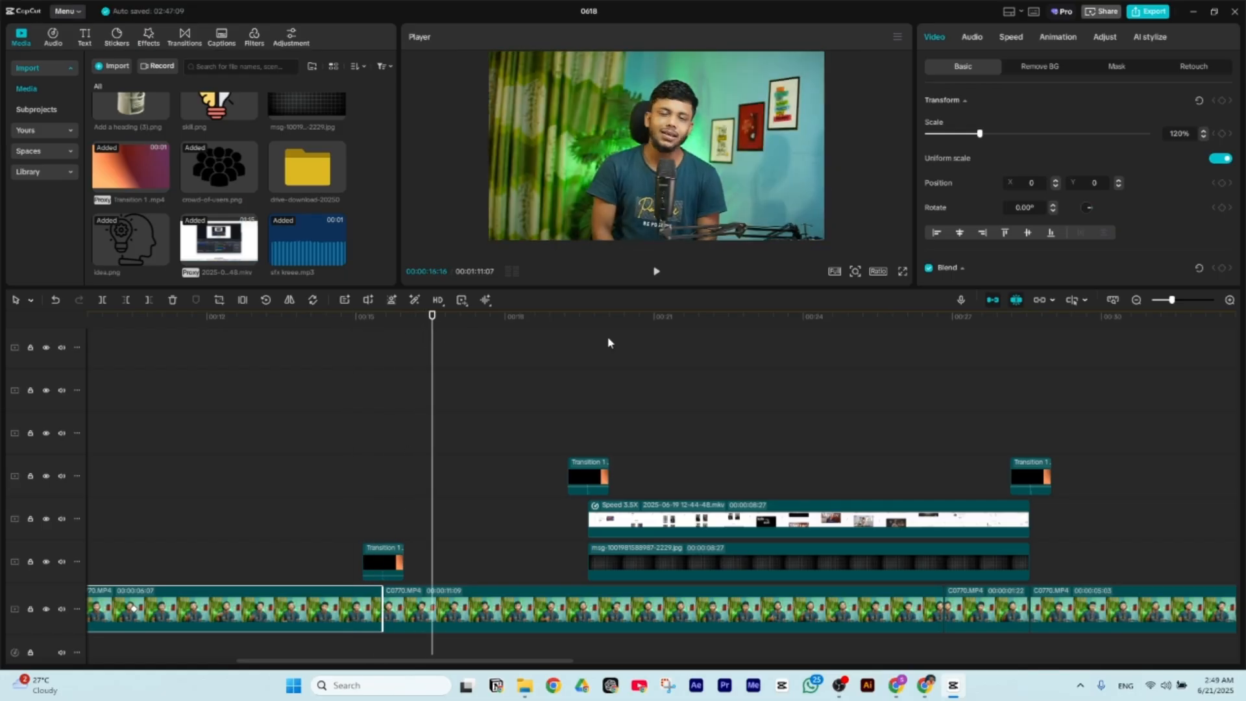
left_click(461, 619)
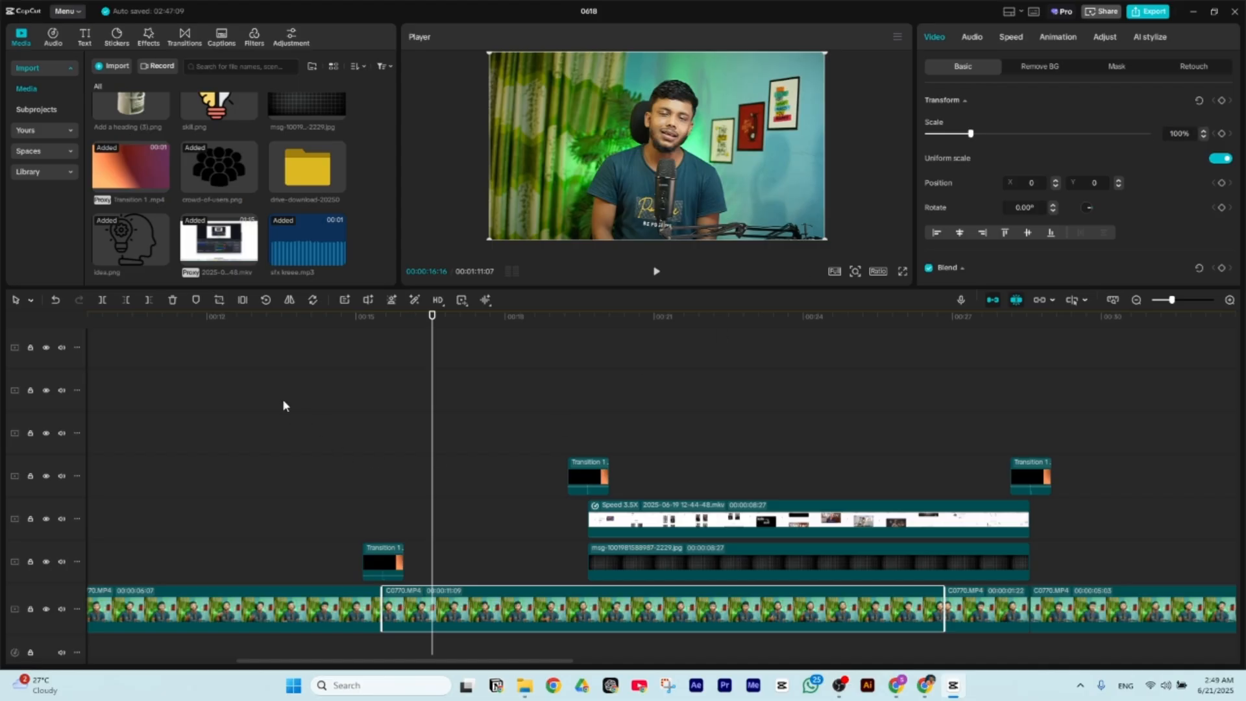
- Play from 00:00:14:00 across the transition into the second narrator shot, and scrub back to the beginning of that shot
left_click(305, 314)
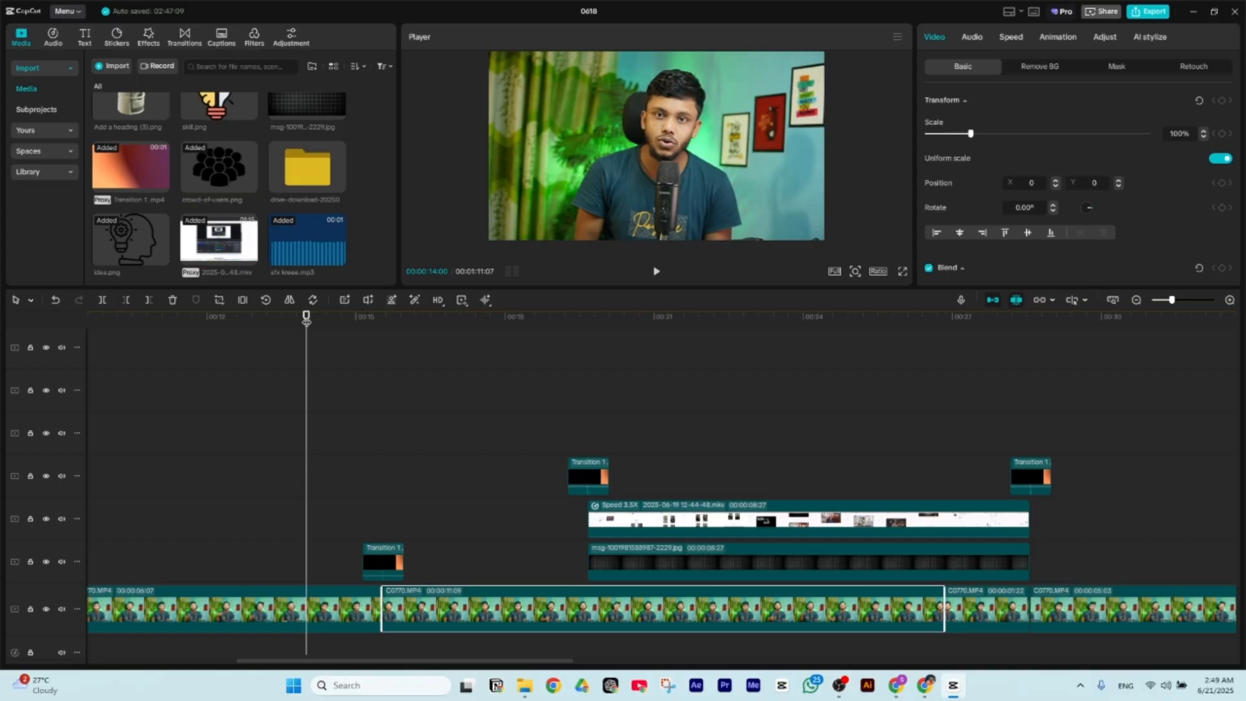
key("space")
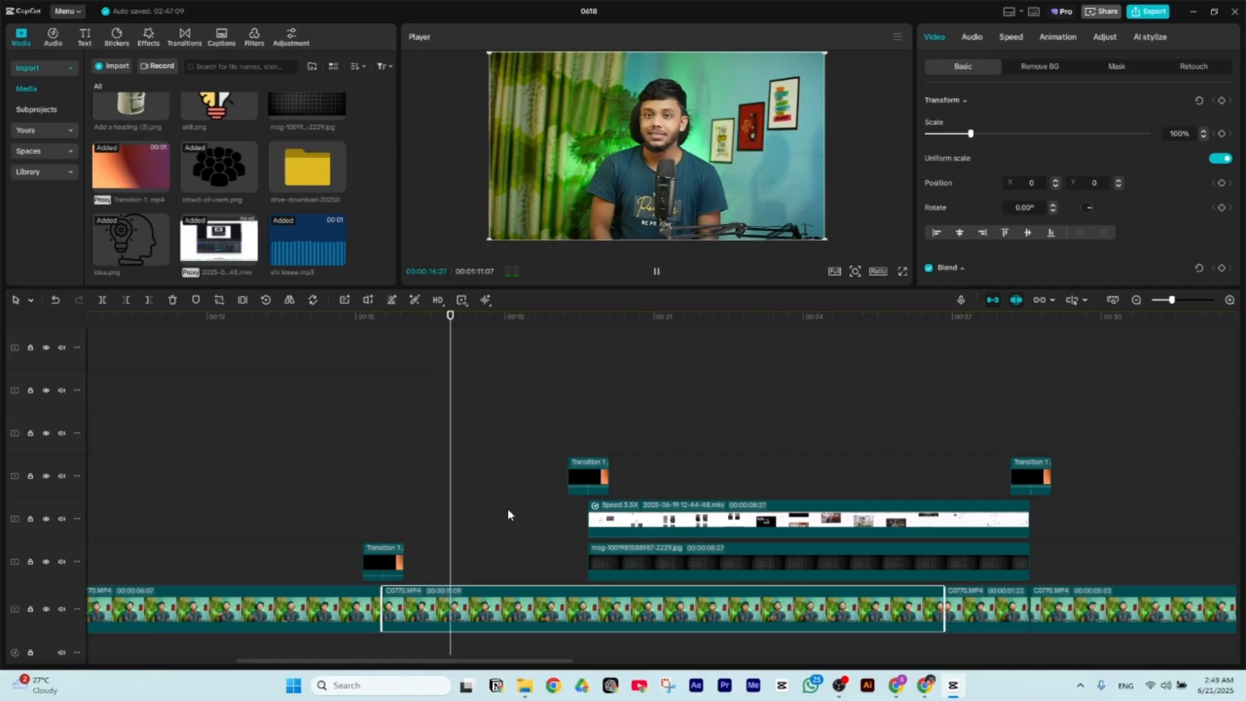
key("space")
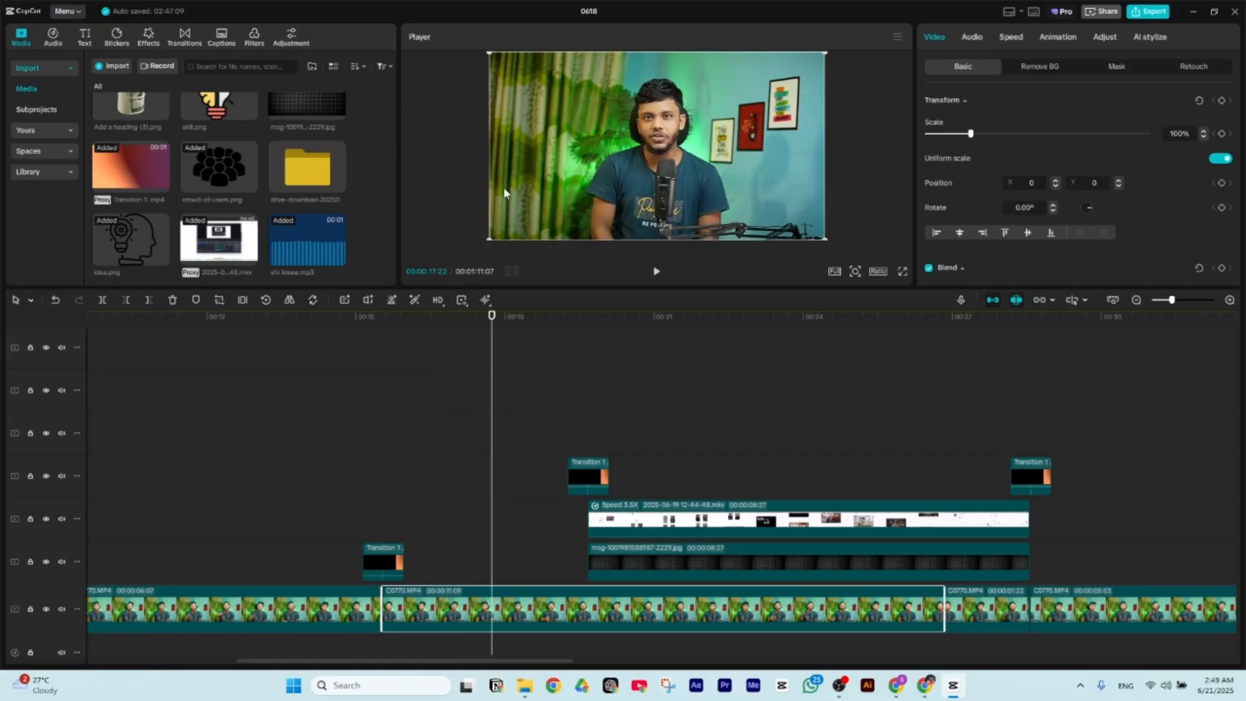
left_click_drag(492, 337, 431, 337)
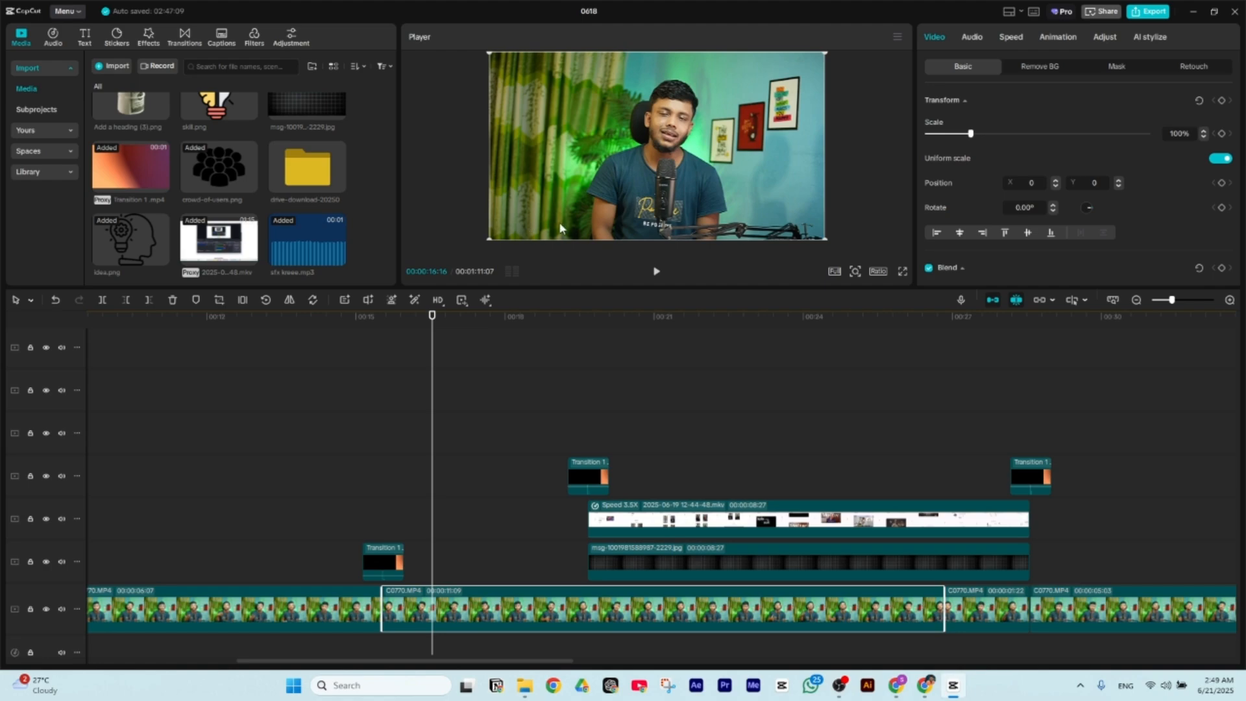
- Scrub through the second narrator shot to just before the transition leading into the screen recording
left_click_drag(432, 329, 514, 343)
scroll(366, 342, "down", 3)
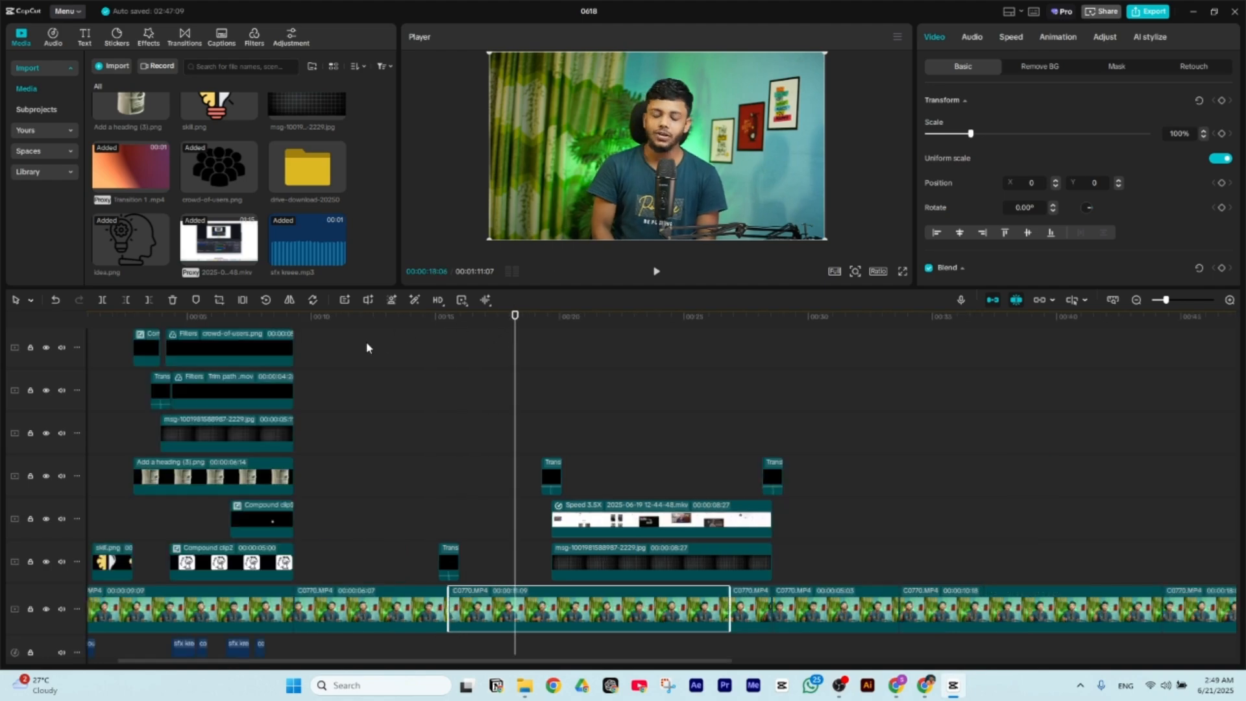
scroll(450, 372, "up", 5)
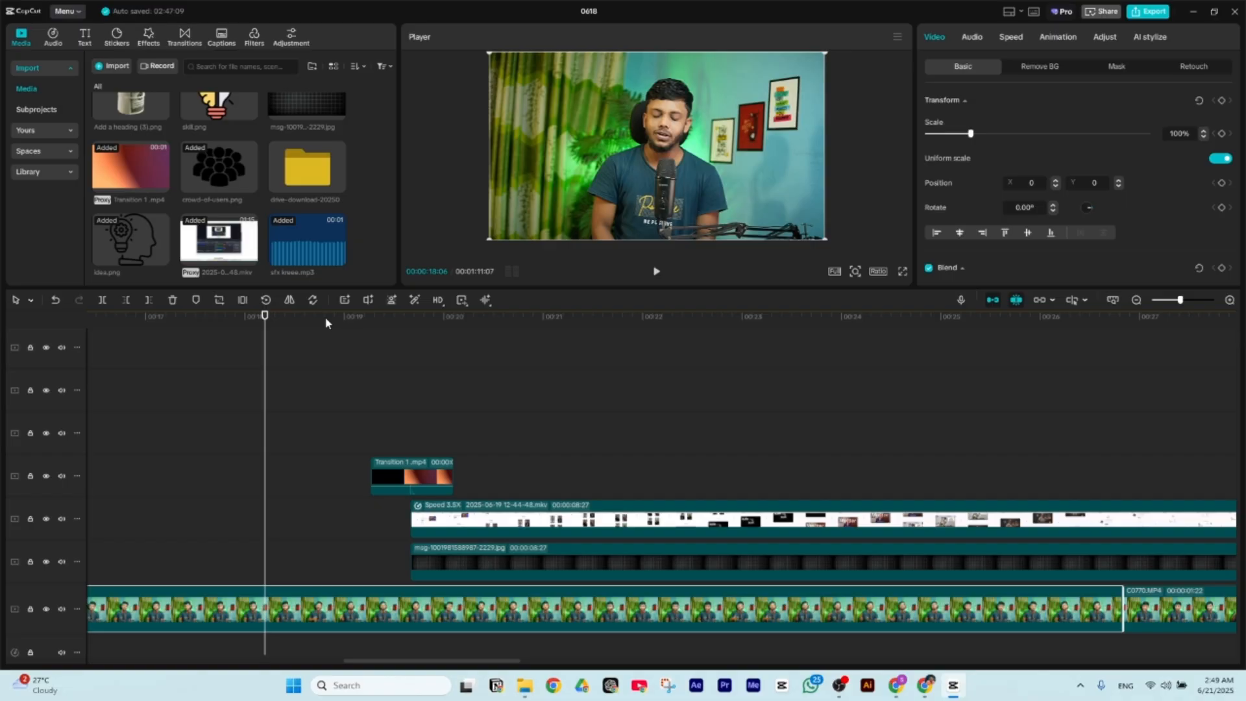
left_click_drag(259, 326, 331, 340)
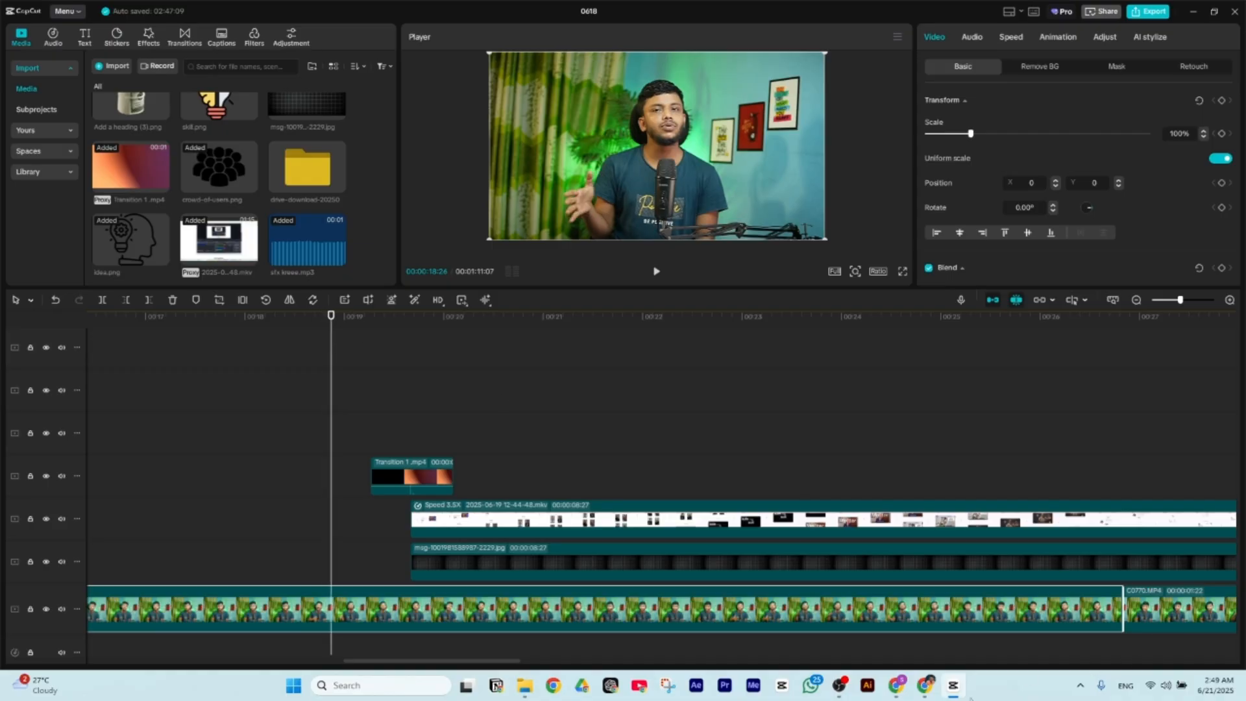
- Switch to the Miro board, read the plan for the 3rd and 4th scenes, and return to CapCut
left_click(925, 686)
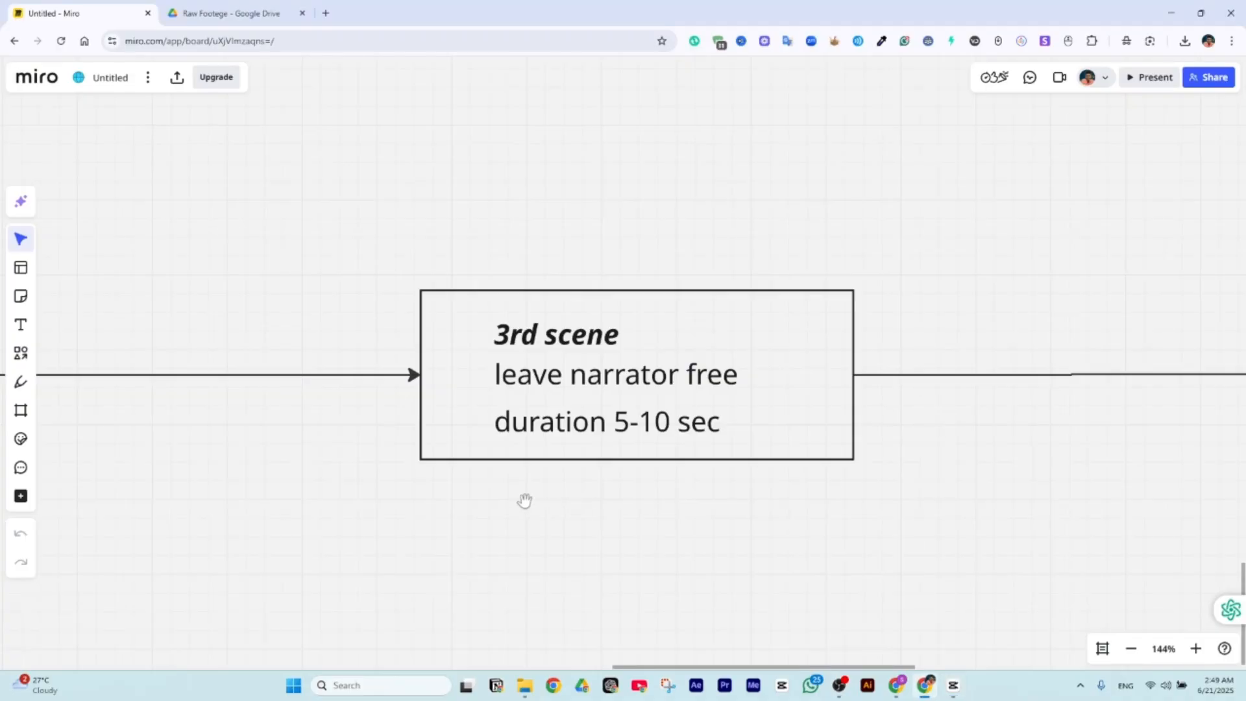
scroll(519, 500, "down", 5)
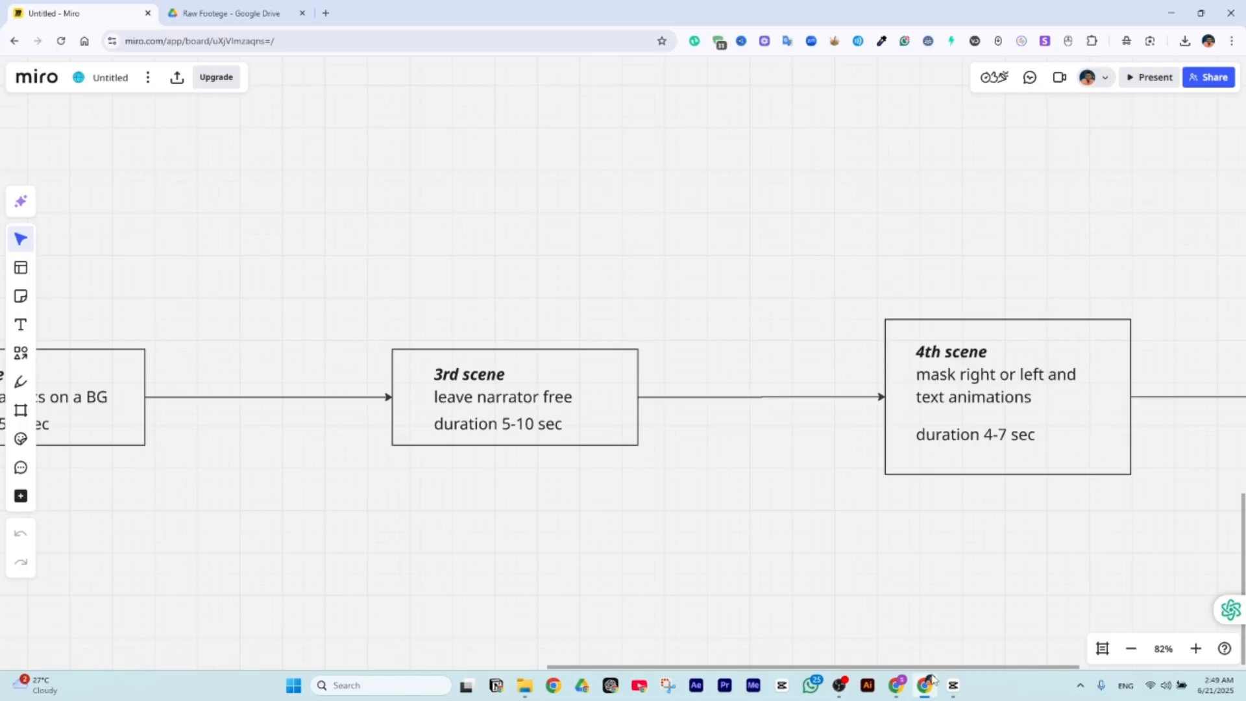
left_click(953, 685)
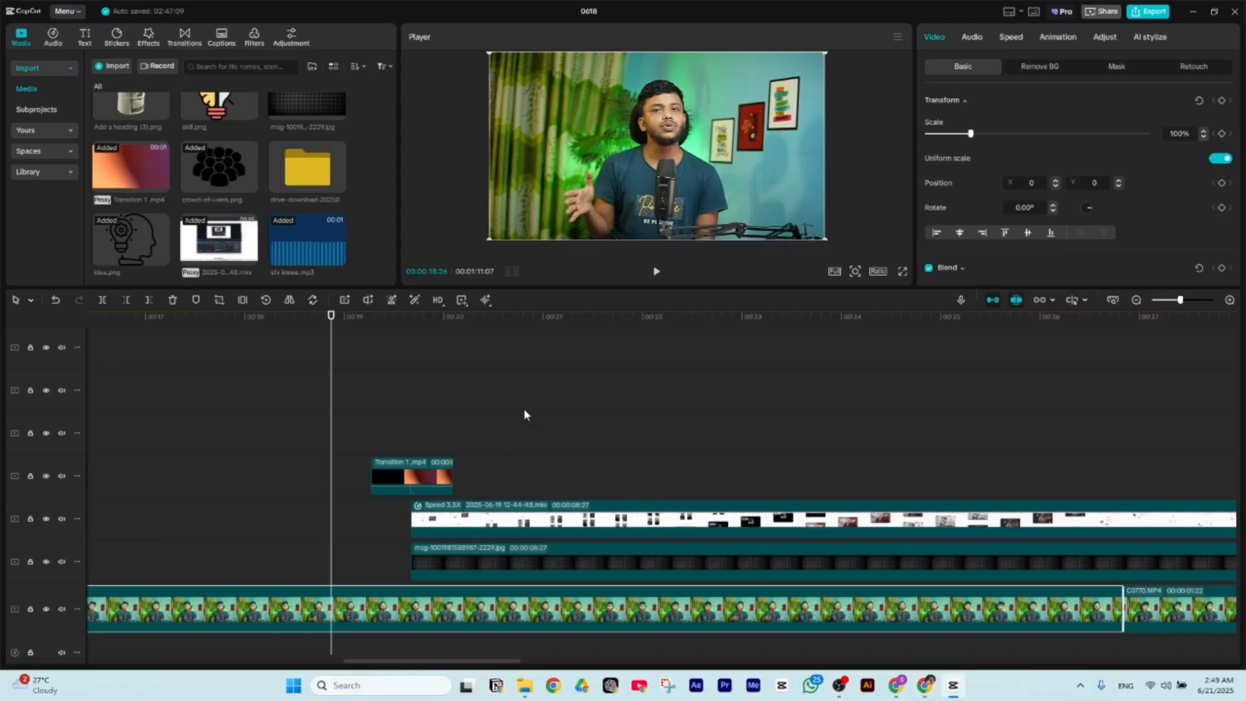
- Scrub into the portfolio screen recording scene and back, and play the transition from the narrator shot into it
scroll(498, 410, "down", 2)
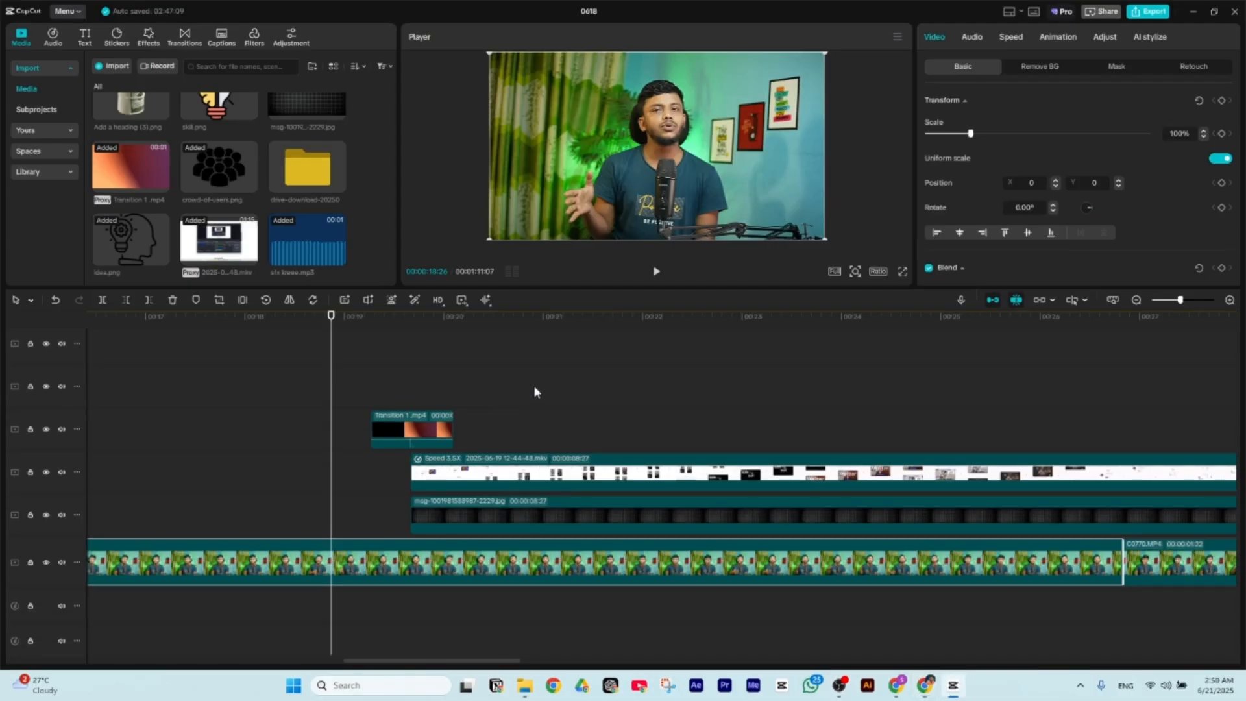
scroll(506, 385, "down", 2)
left_click_drag(330, 334, 502, 456)
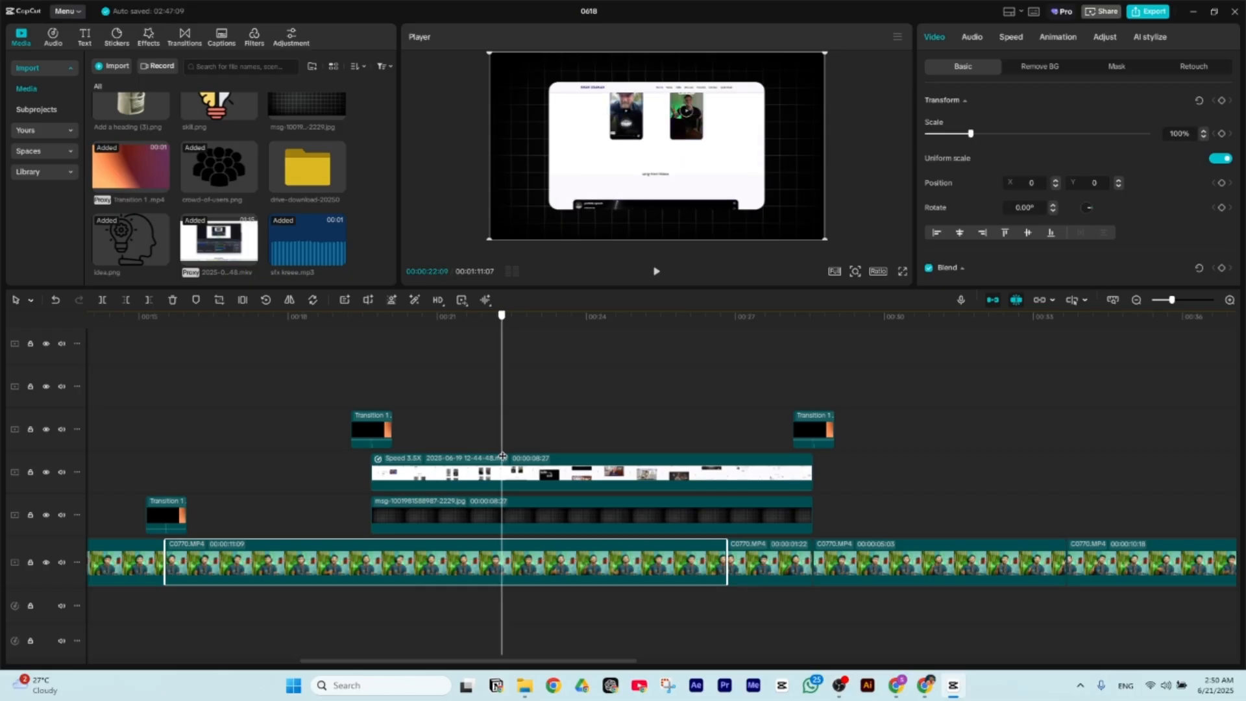
left_click_drag(502, 456, 351, 469)
left_click_drag(346, 472, 326, 472)
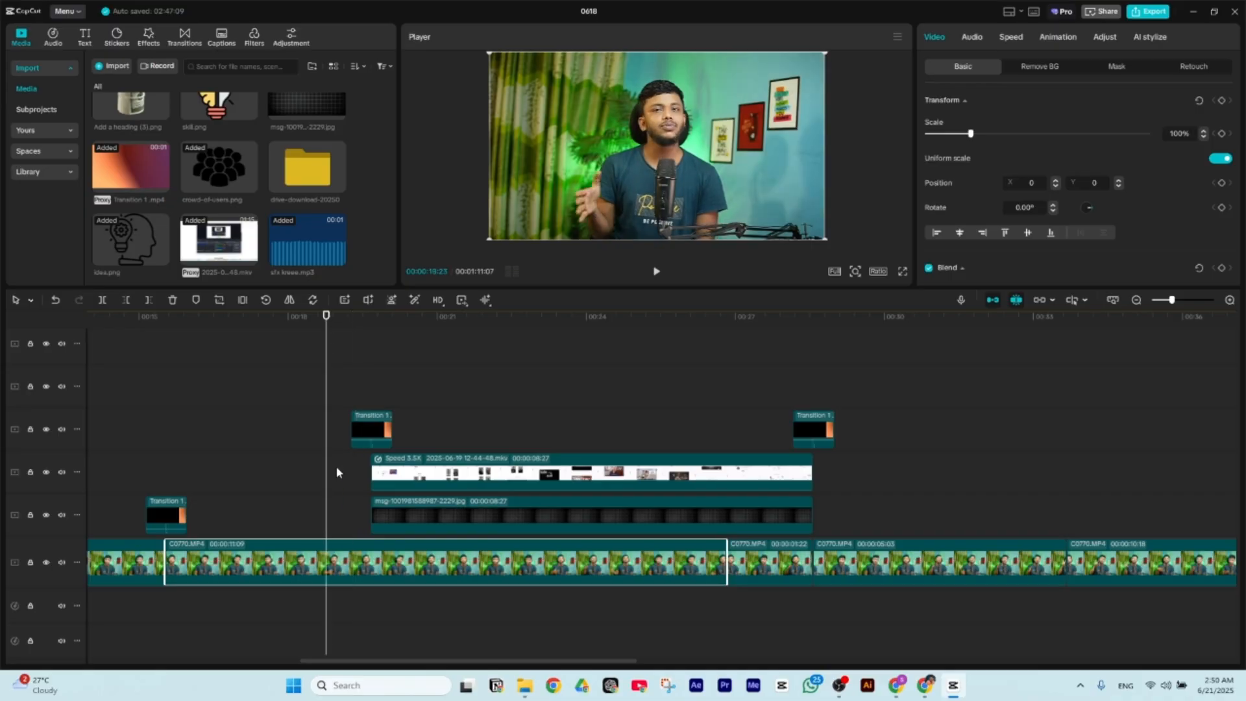
key("space")
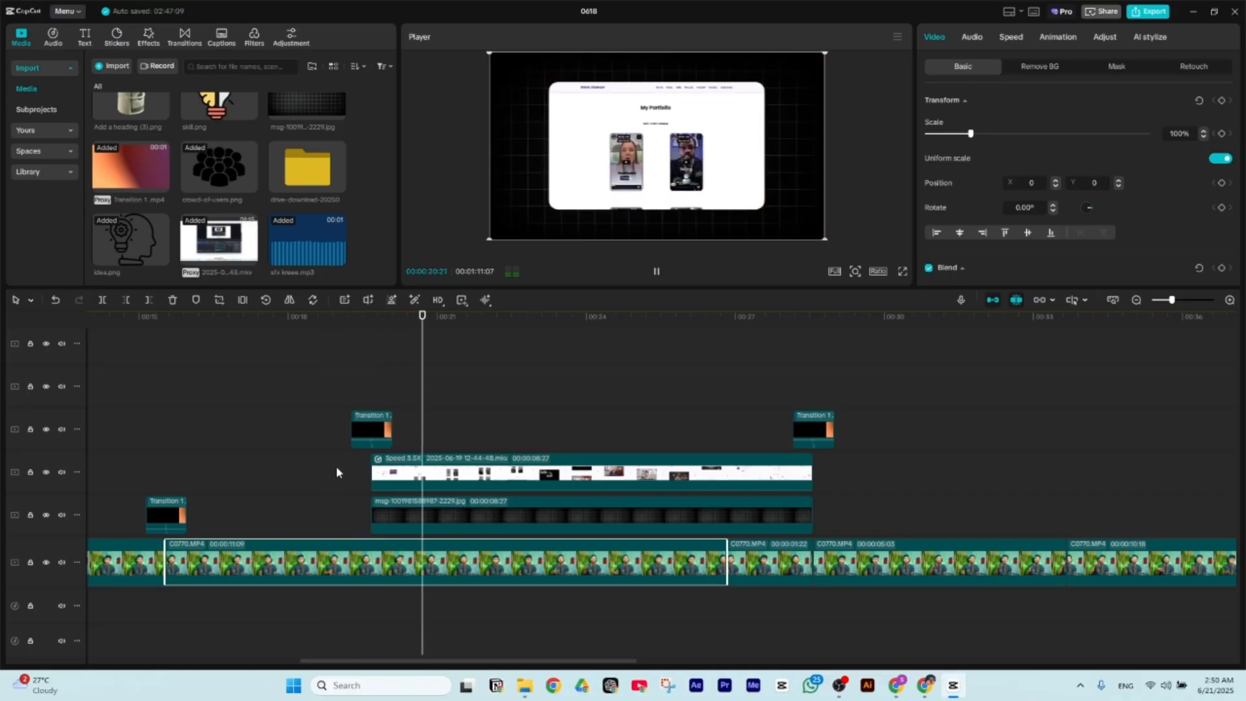
key("space")
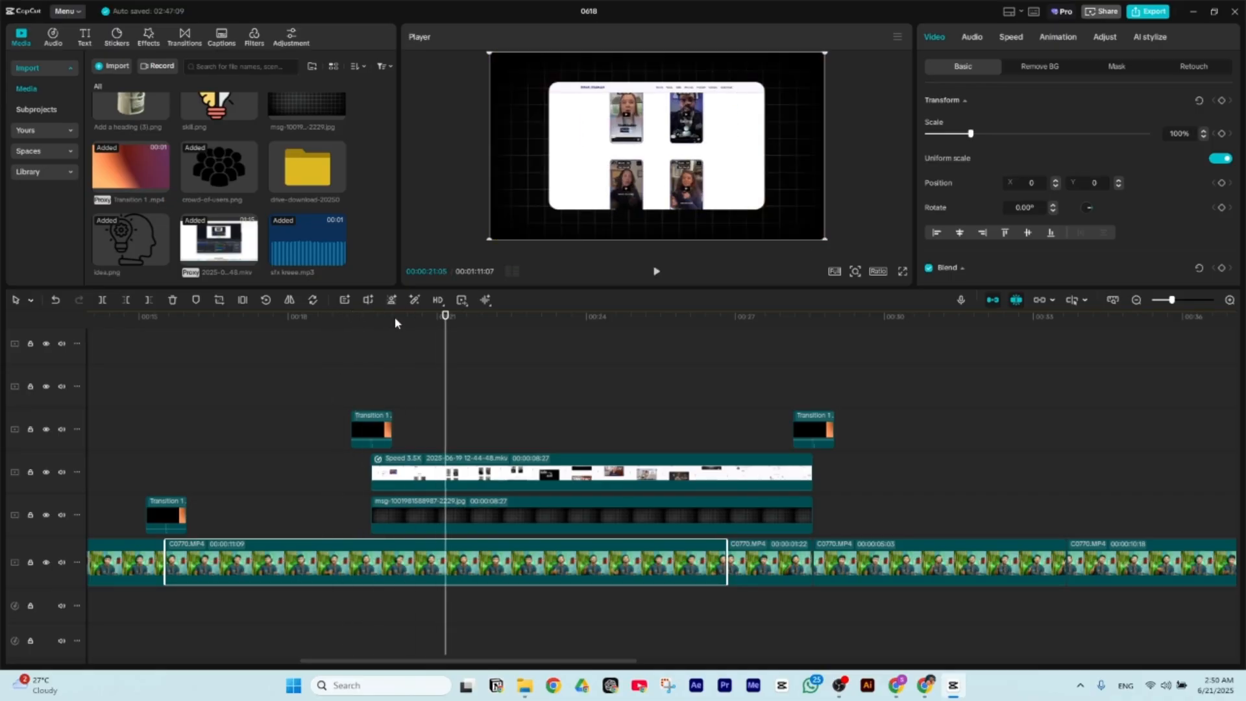
- Scrub through the rest of the portfolio scene and the narrator footage after it to the shot with the numbered text overlay
left_click_drag(395, 317, 848, 454)
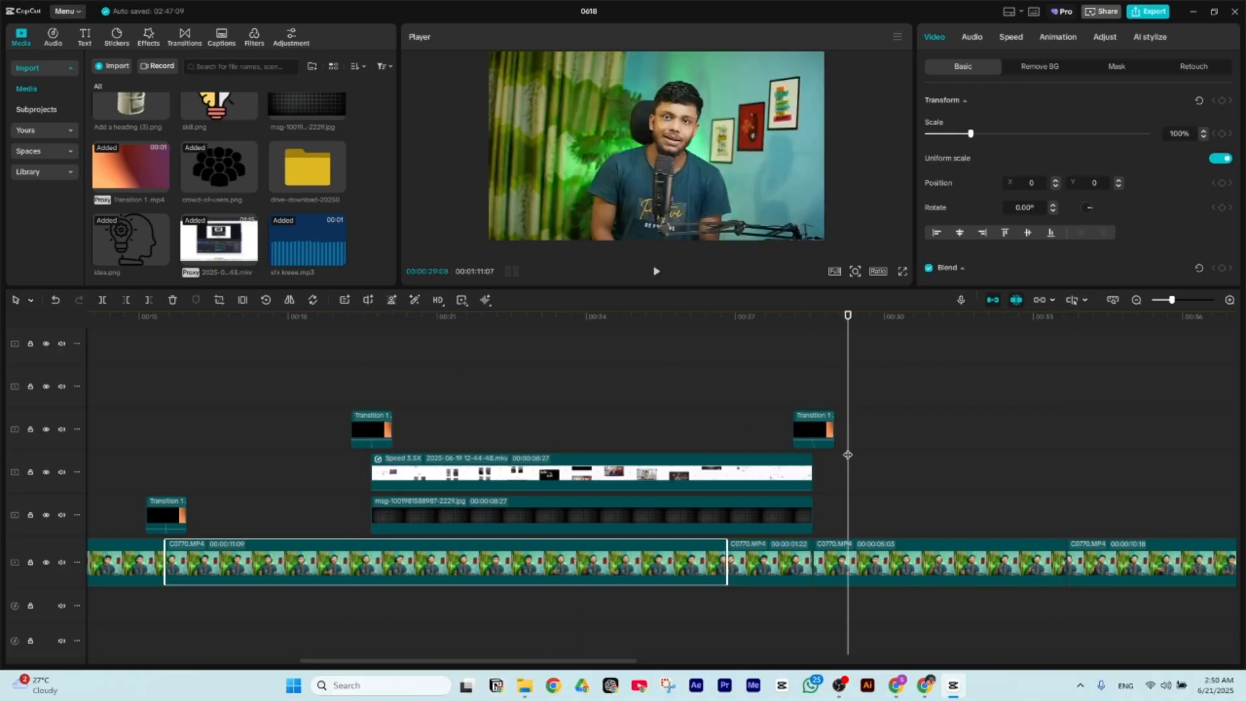
scroll(409, 428, "down", 4)
scroll(519, 421, "up", 3)
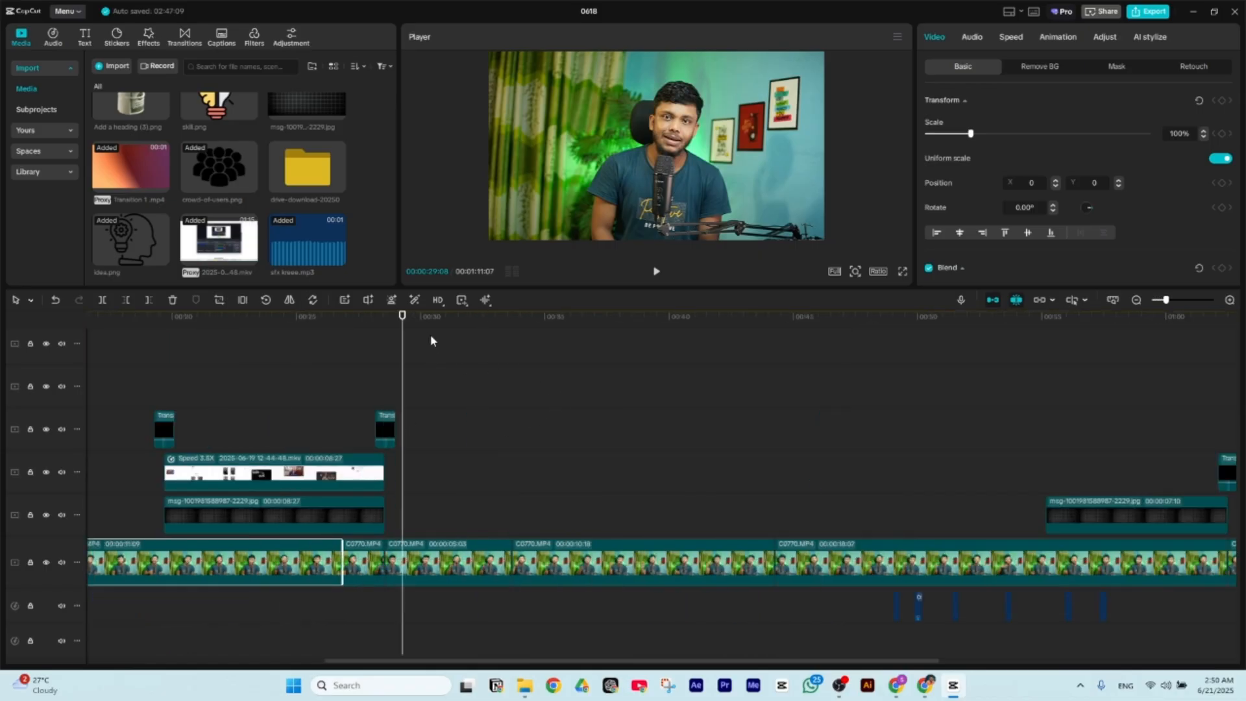
left_click_drag(418, 317, 460, 332)
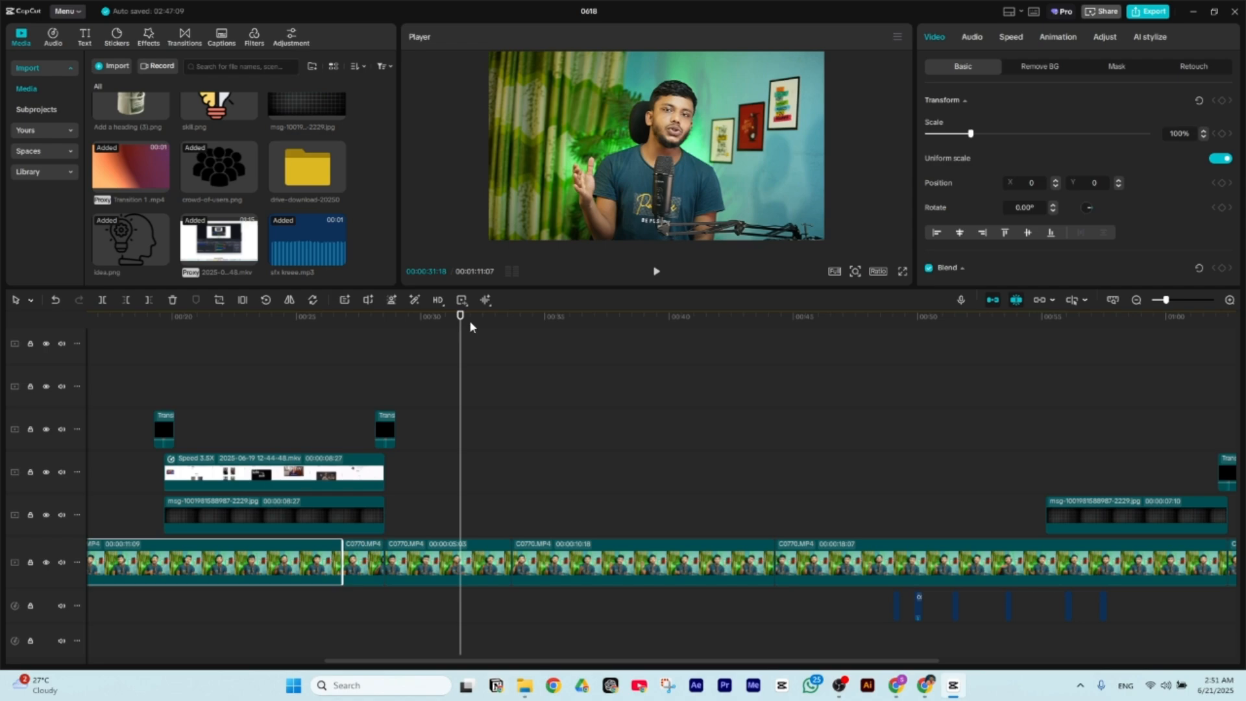
left_click_drag(451, 318, 642, 430)
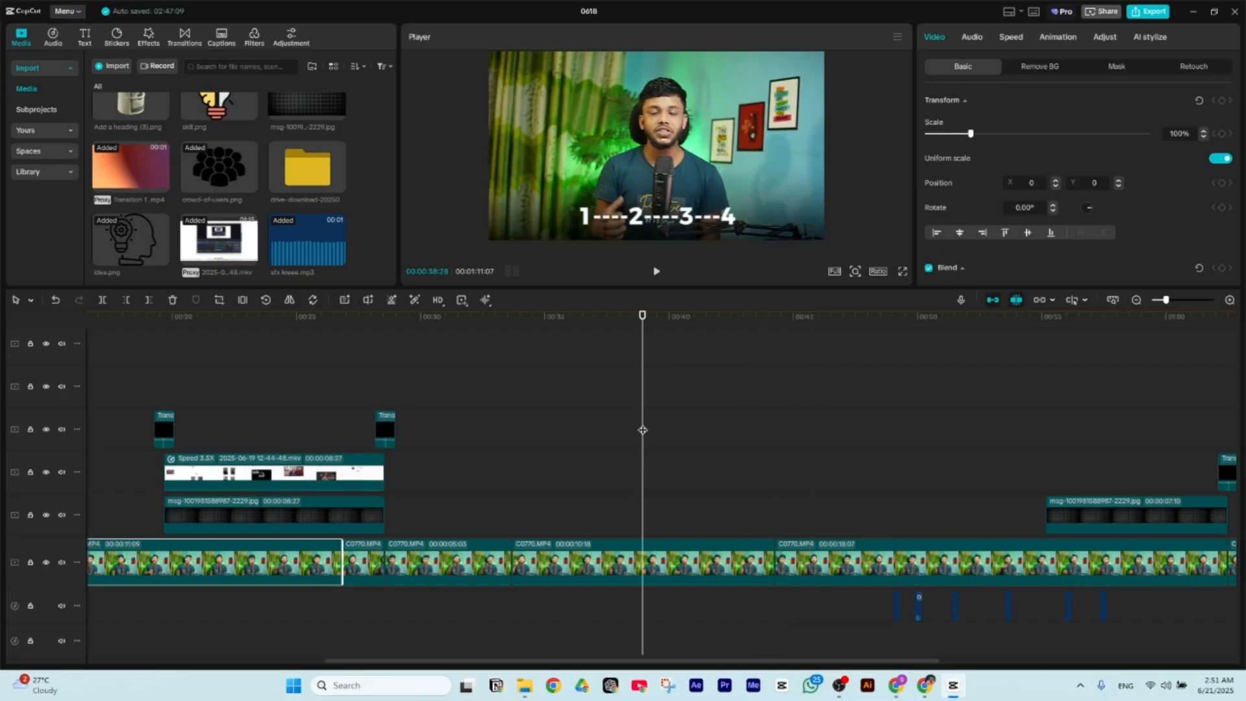
- Return the playhead to the early part of the portfolio recording scene and select the dark grid background image clip beneath the recording
scroll(643, 430, "down", 3)
left_click_drag(295, 344, 350, 362)
scroll(494, 370, "up", 6)
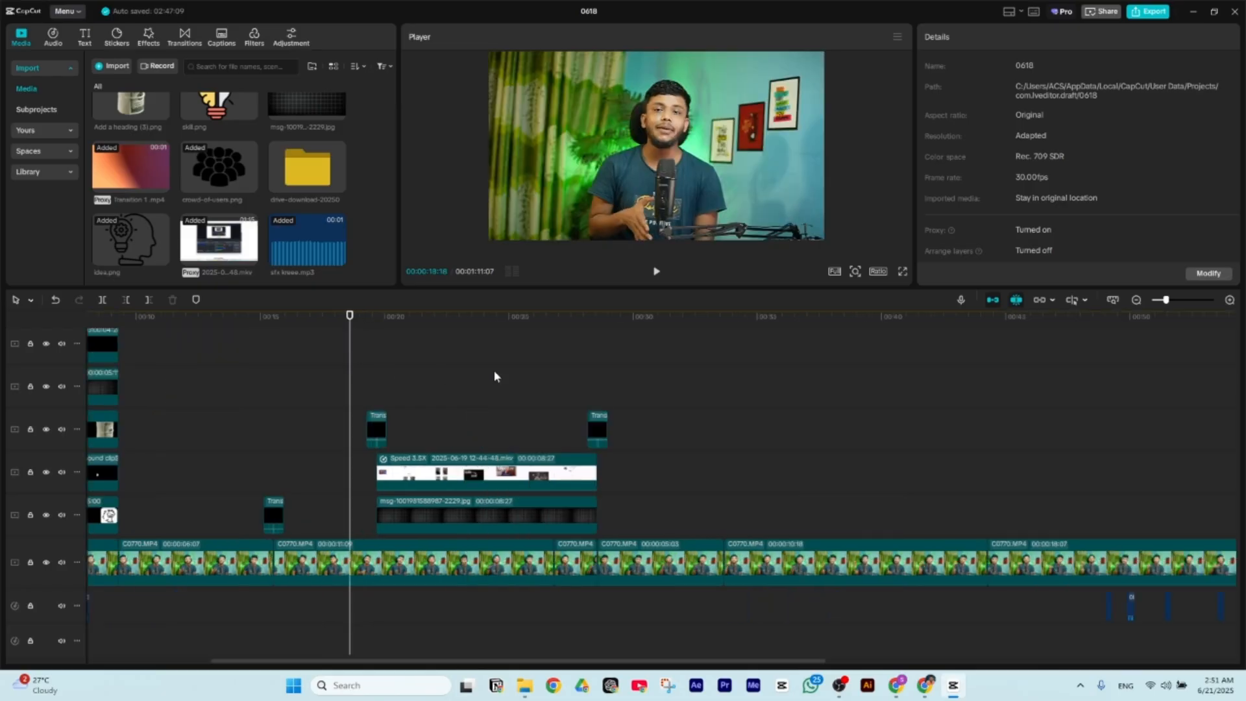
left_click_drag(417, 325, 544, 365)
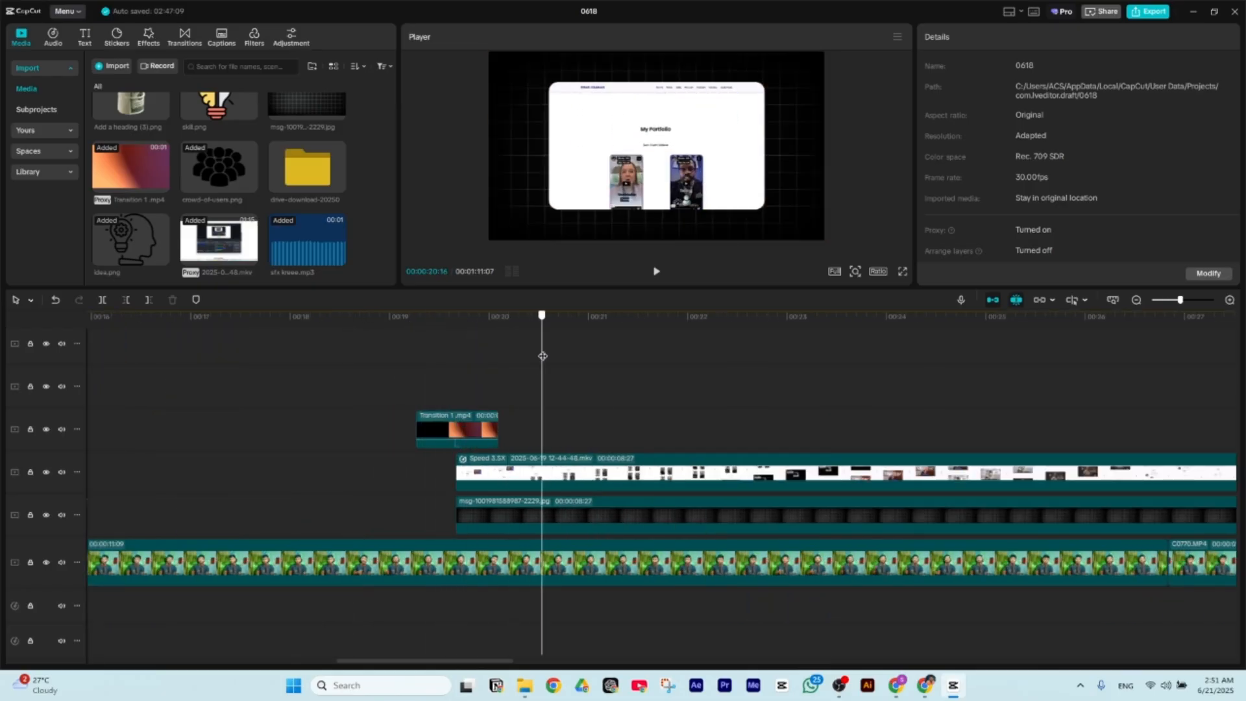
left_click(658, 513)
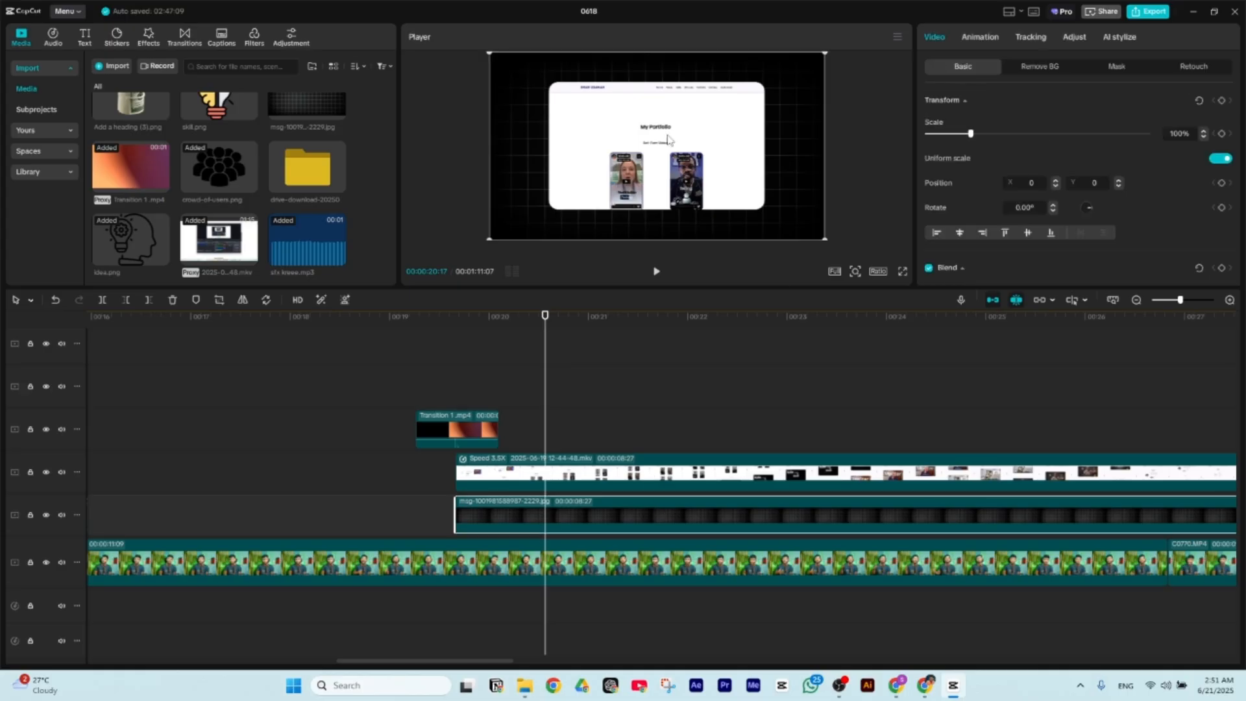
- Select the portfolio screen recording clip, inspect its rectangle mask's size and round corners settings, and return to its basic settings
left_click(678, 468)
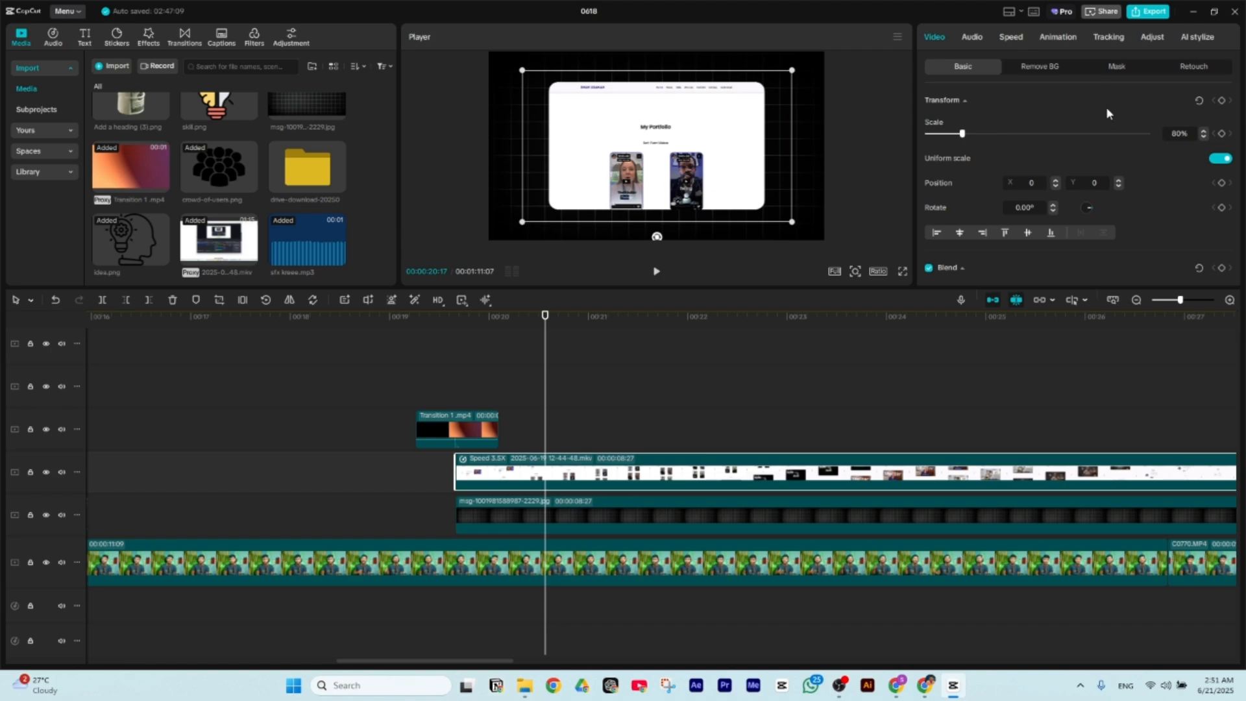
left_click(1117, 66)
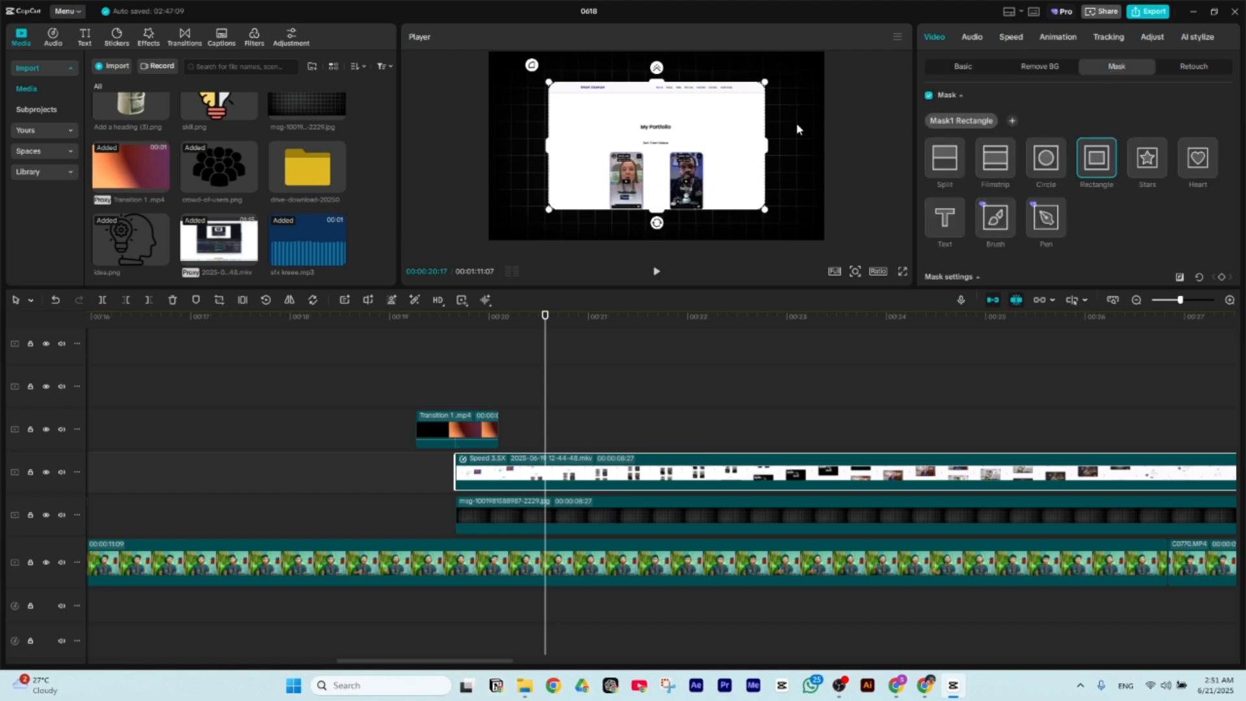
scroll(1163, 222, "down", 5)
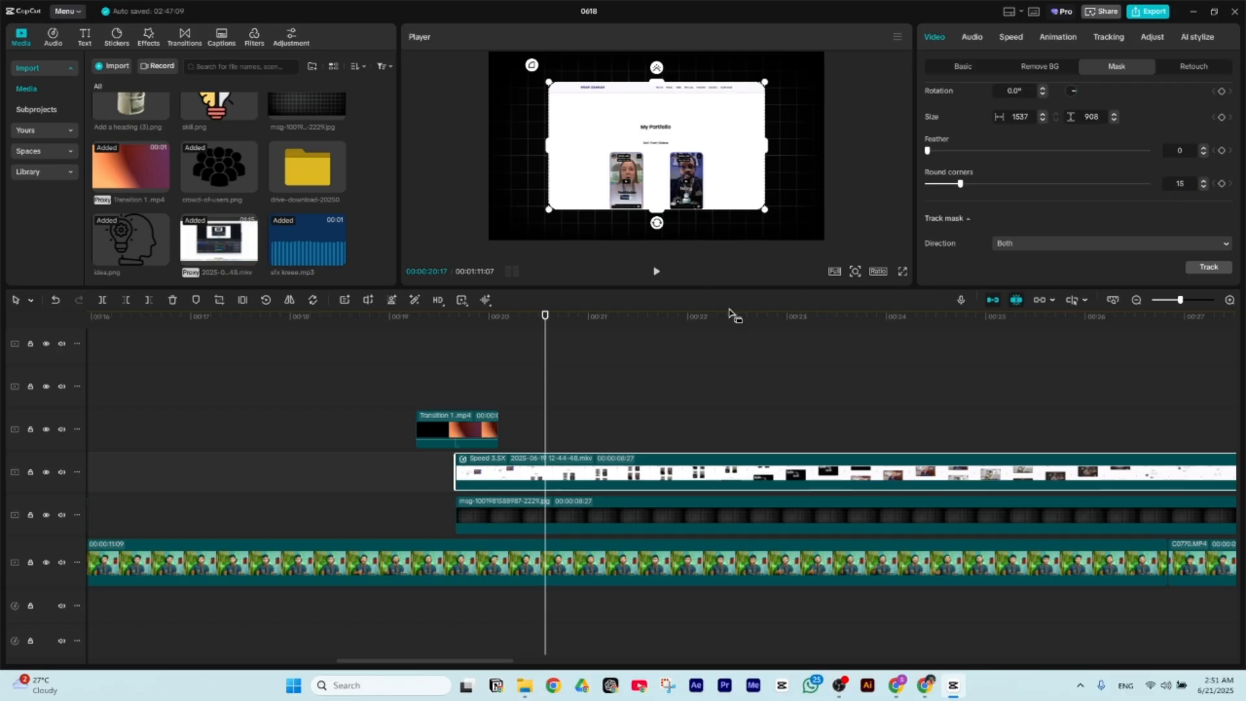
left_click(961, 66)
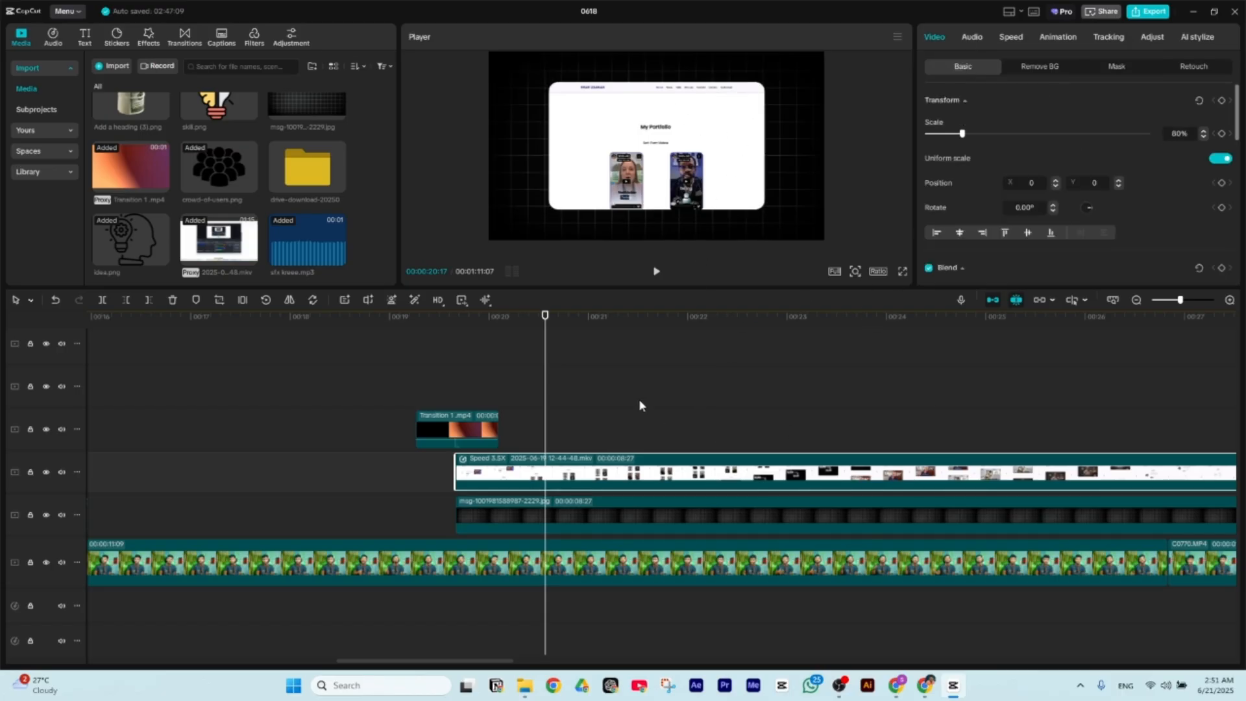
- Move the playhead past the end of the portfolio recording scene into the narrator shot that follows, at about 32 seconds
scroll(623, 383, "down", 5)
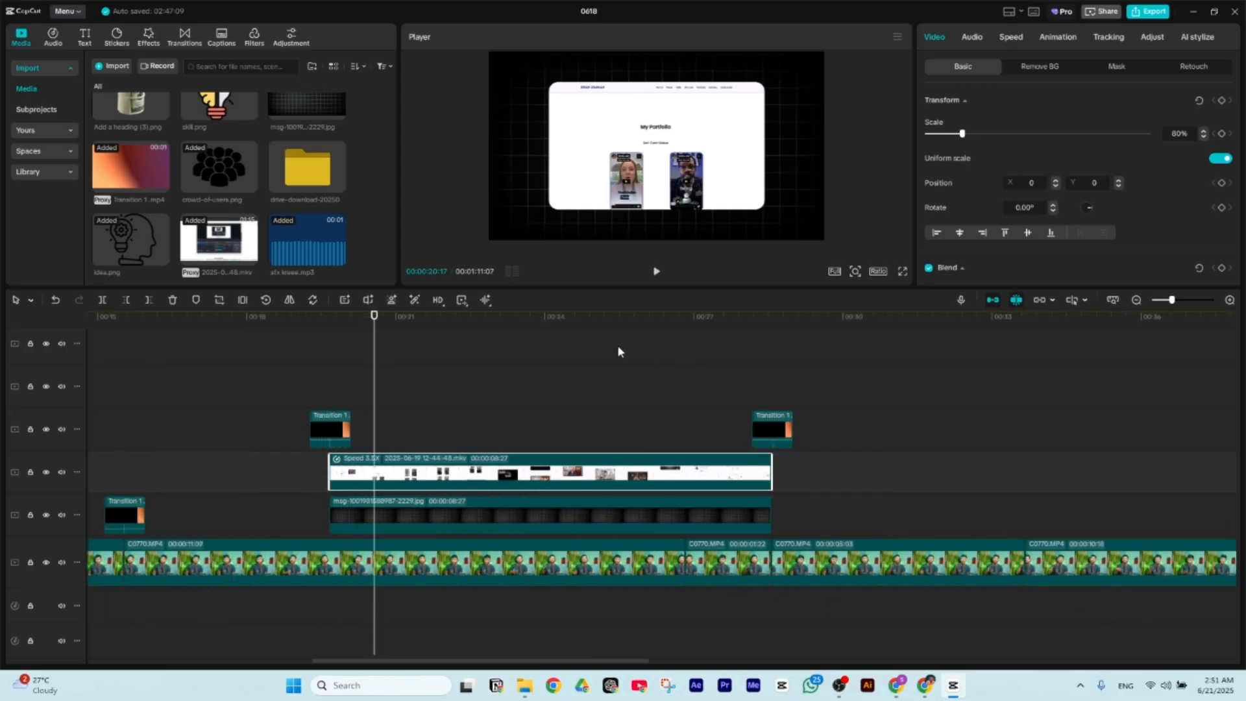
left_click_drag(648, 334, 857, 349)
scroll(578, 348, "down", 8)
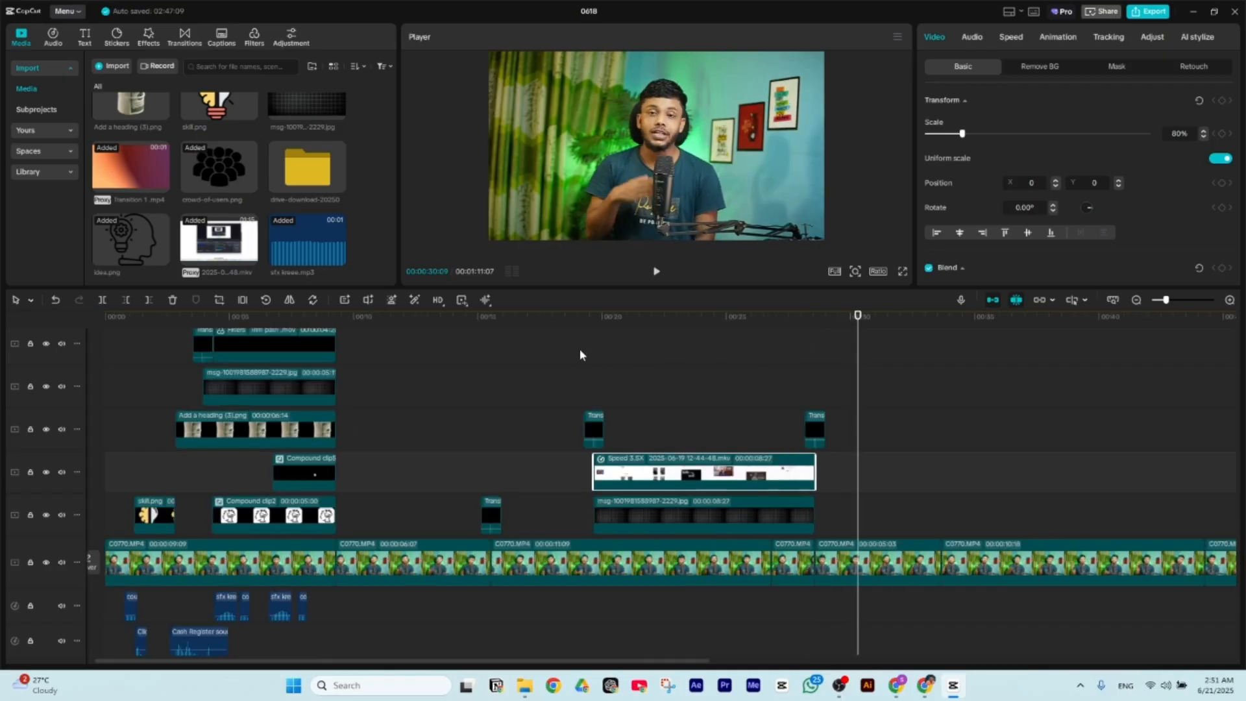
scroll(610, 379, "down", 4)
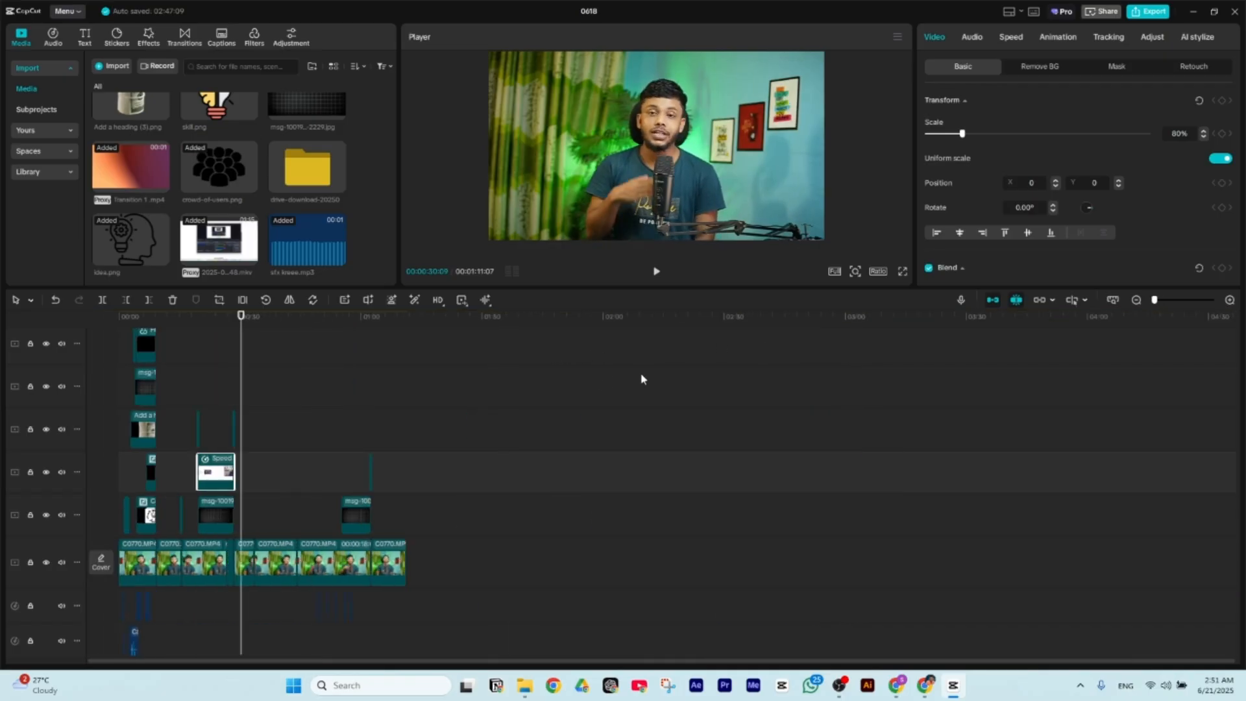
scroll(656, 367, "up", 5)
scroll(674, 355, "up", 4)
left_click_drag(370, 320, 388, 367)
scroll(387, 364, "down", 6)
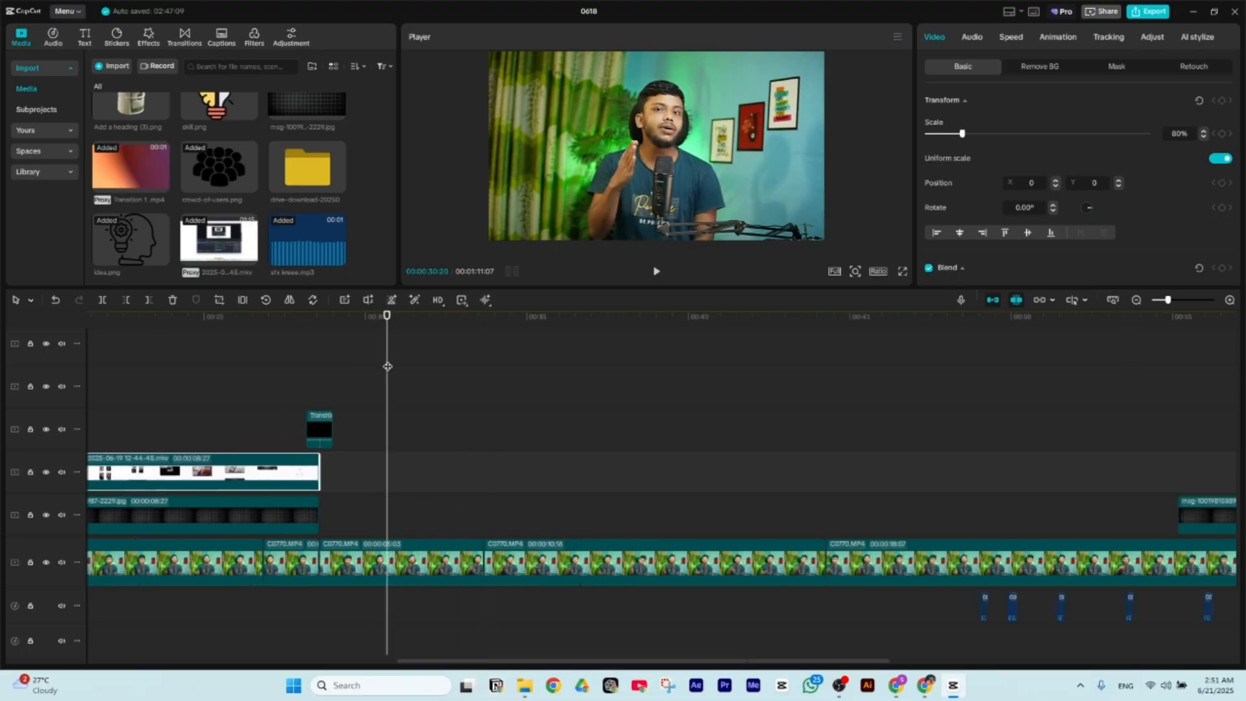
left_click(374, 324)
left_click_drag(373, 324, 380, 324)
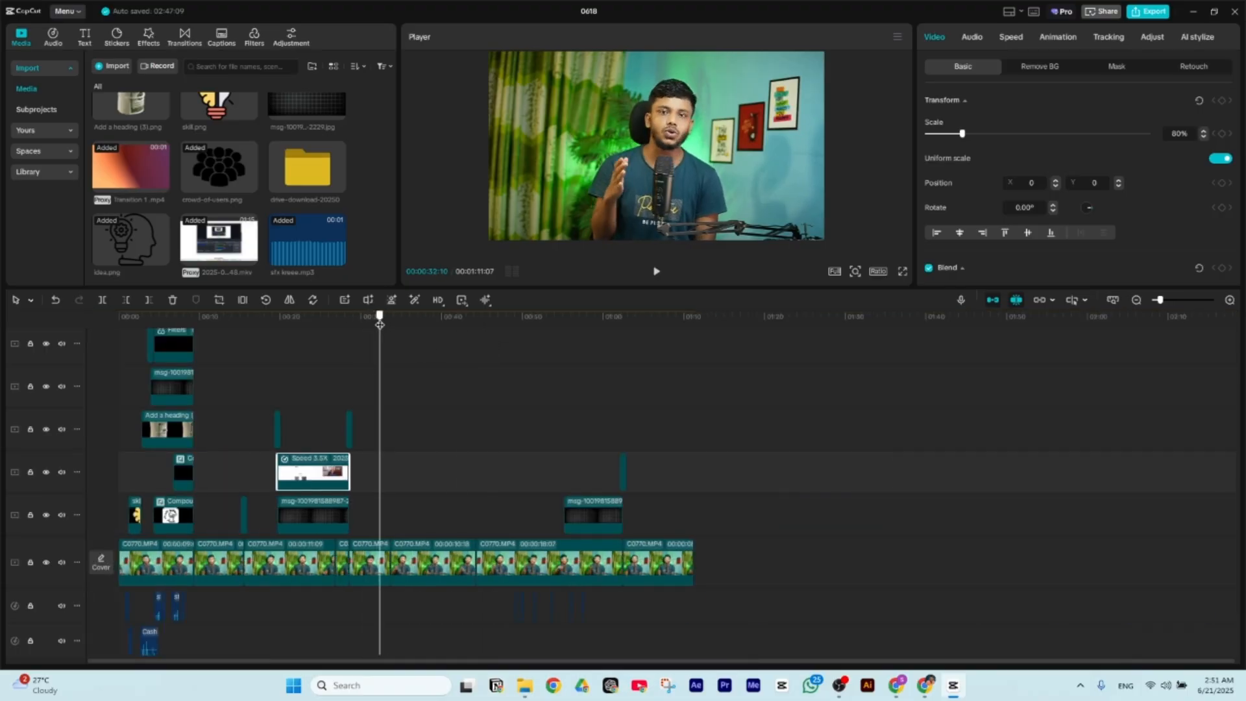
- Scrub through the narrator's four-finger gesture and play the shot through the entrance of the numbered text overlay
scroll(379, 323, "up", 5)
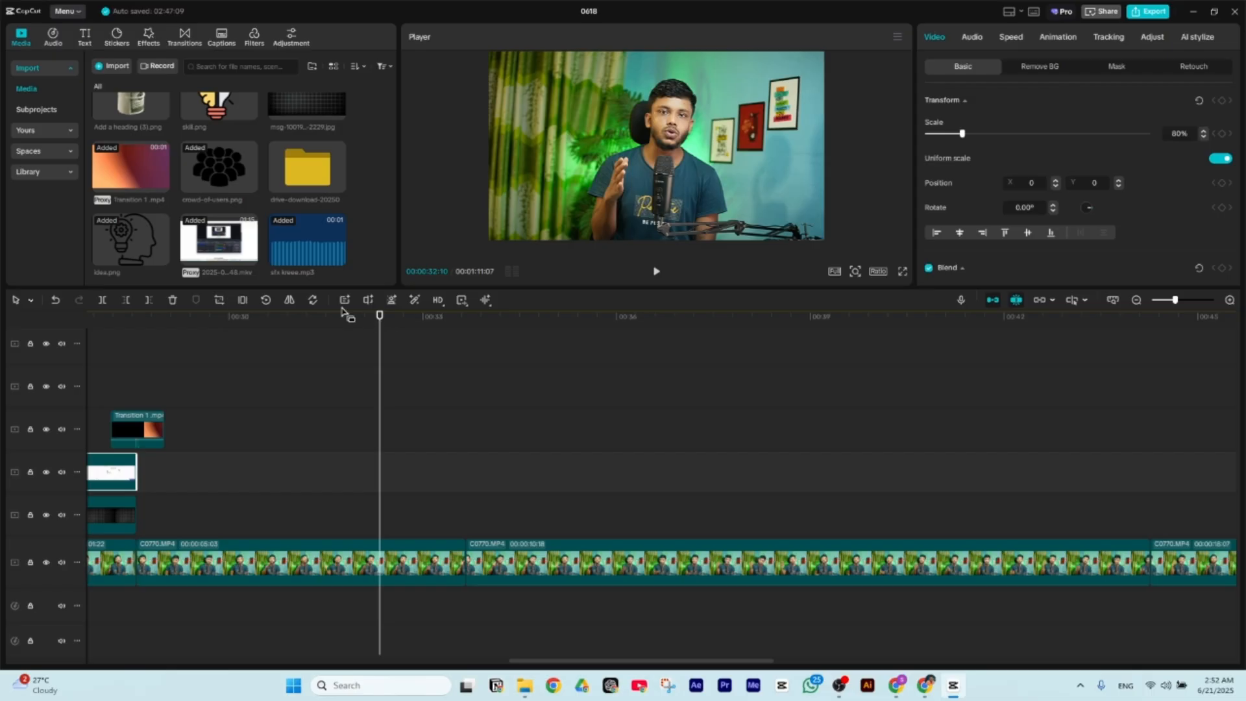
left_click_drag(407, 319, 434, 333)
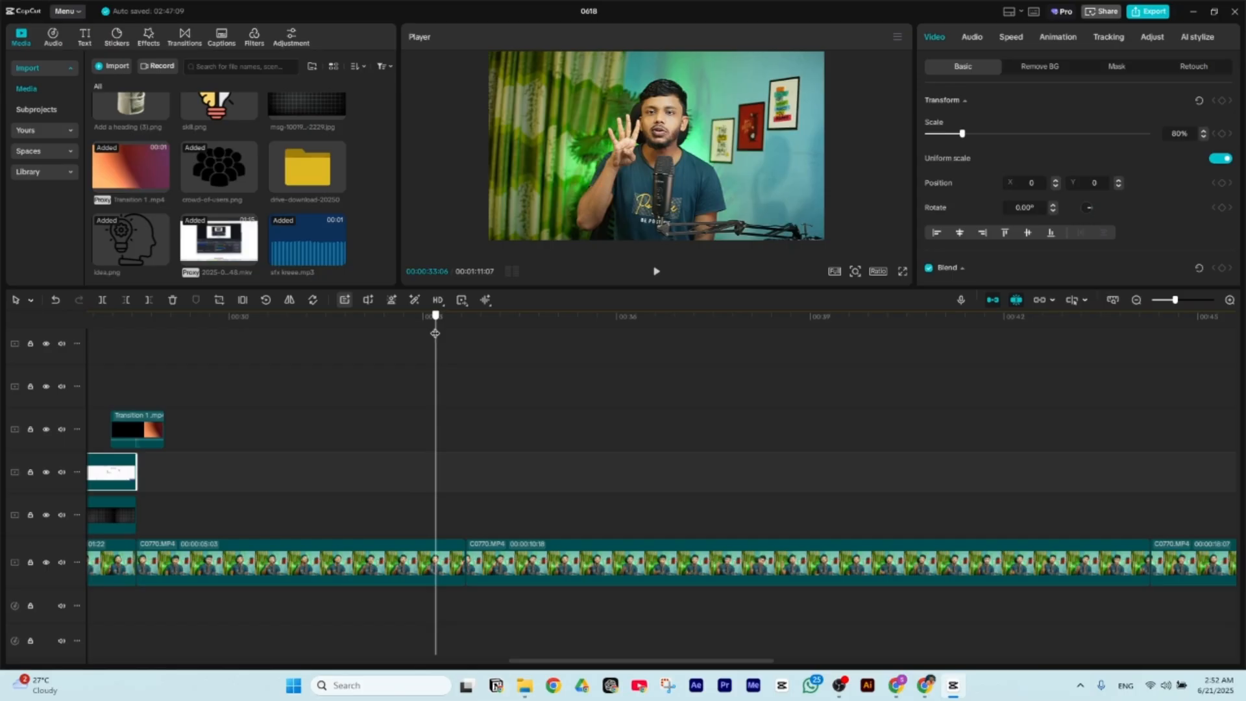
left_click_drag(435, 333, 466, 341)
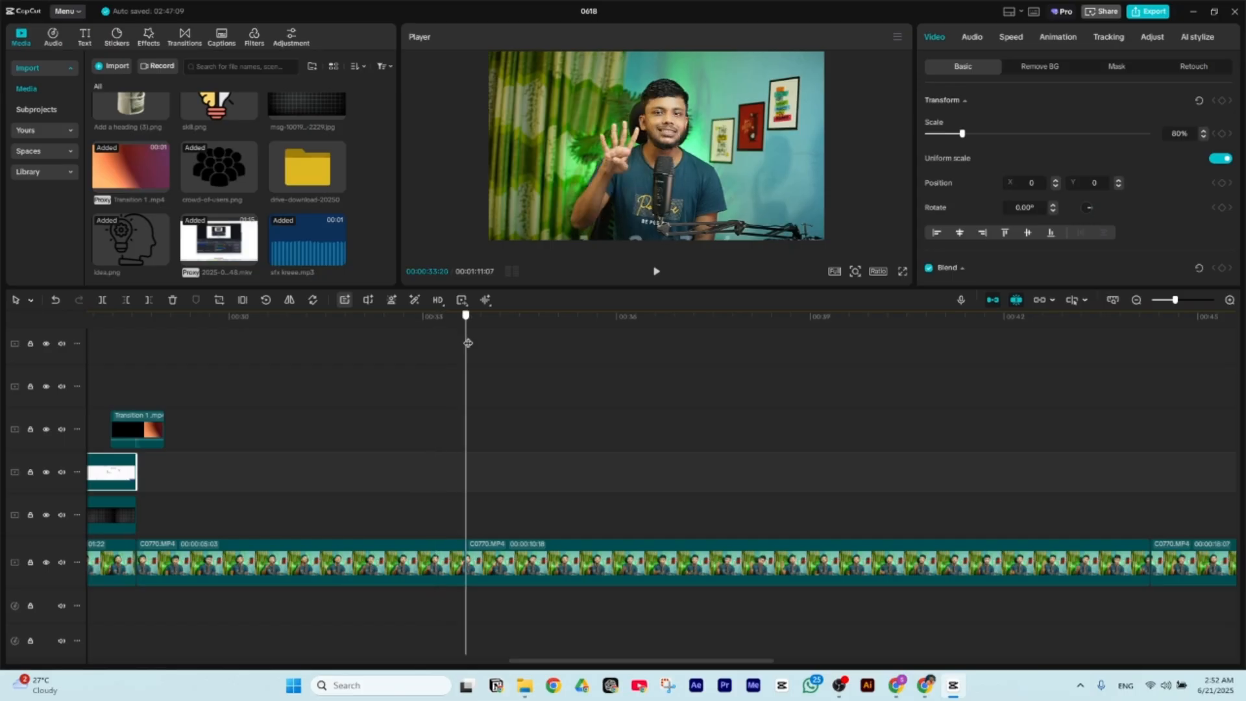
left_click_drag(470, 343, 367, 393)
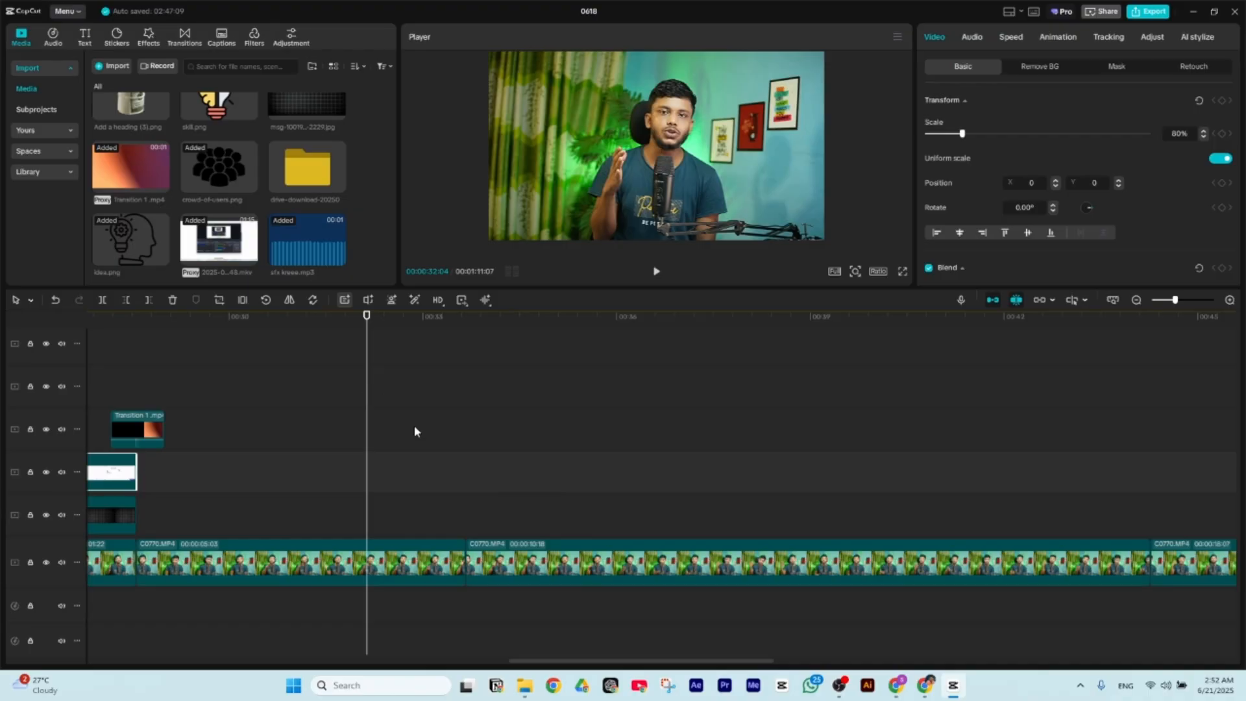
key("space")
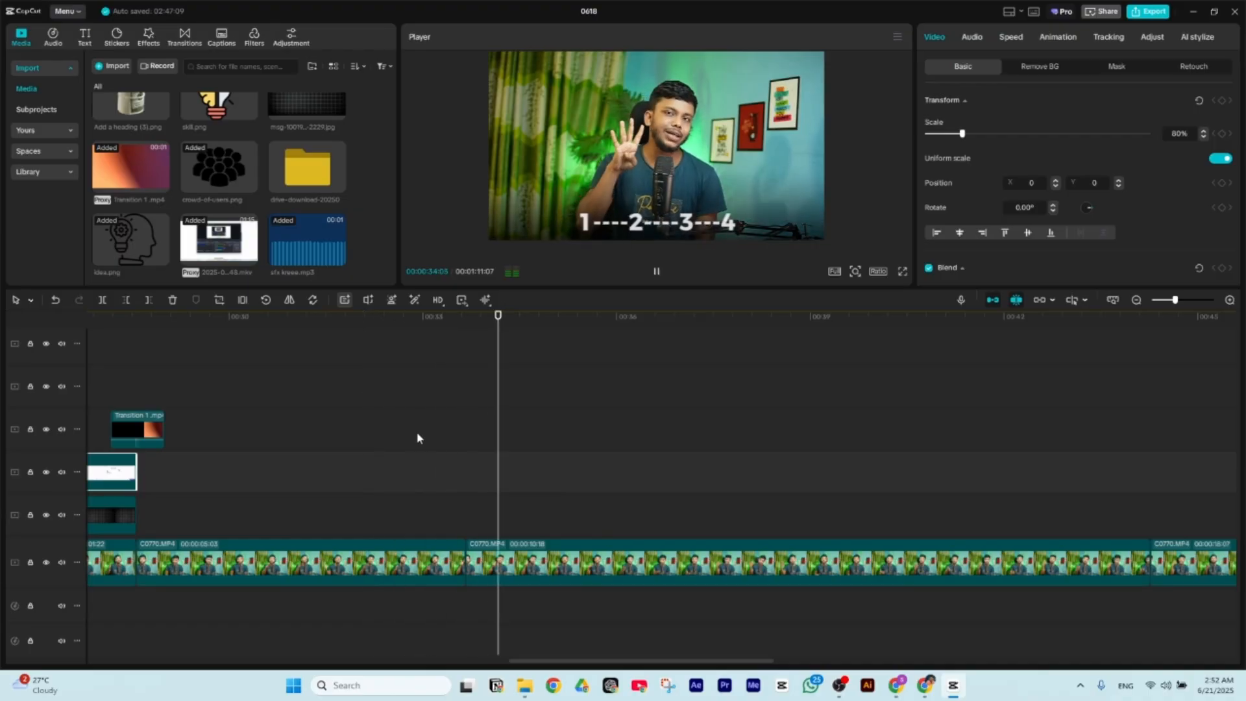
key("space")
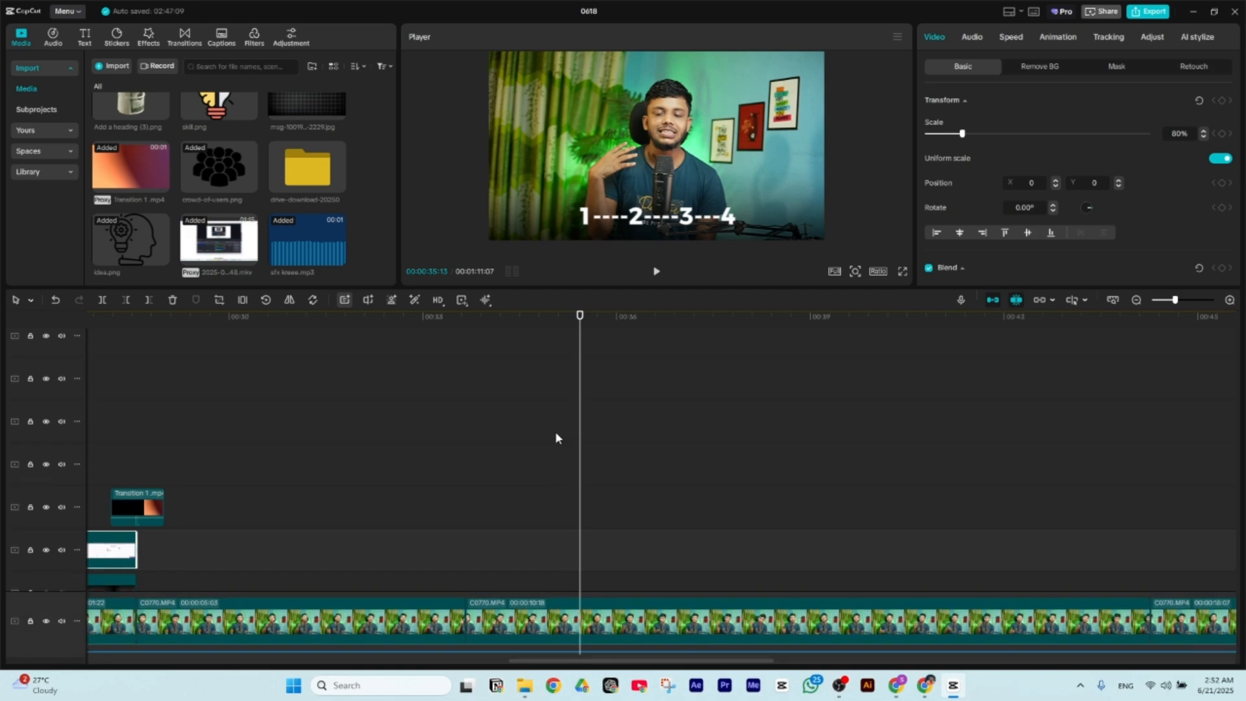
- Look through the timeline tracks around the numbered text shot and select the "1----2----3---4" text clip
scroll(555, 431, "down", 1)
left_click_drag(568, 331, 484, 351)
left_click(573, 361)
scroll(580, 364, "down", 2)
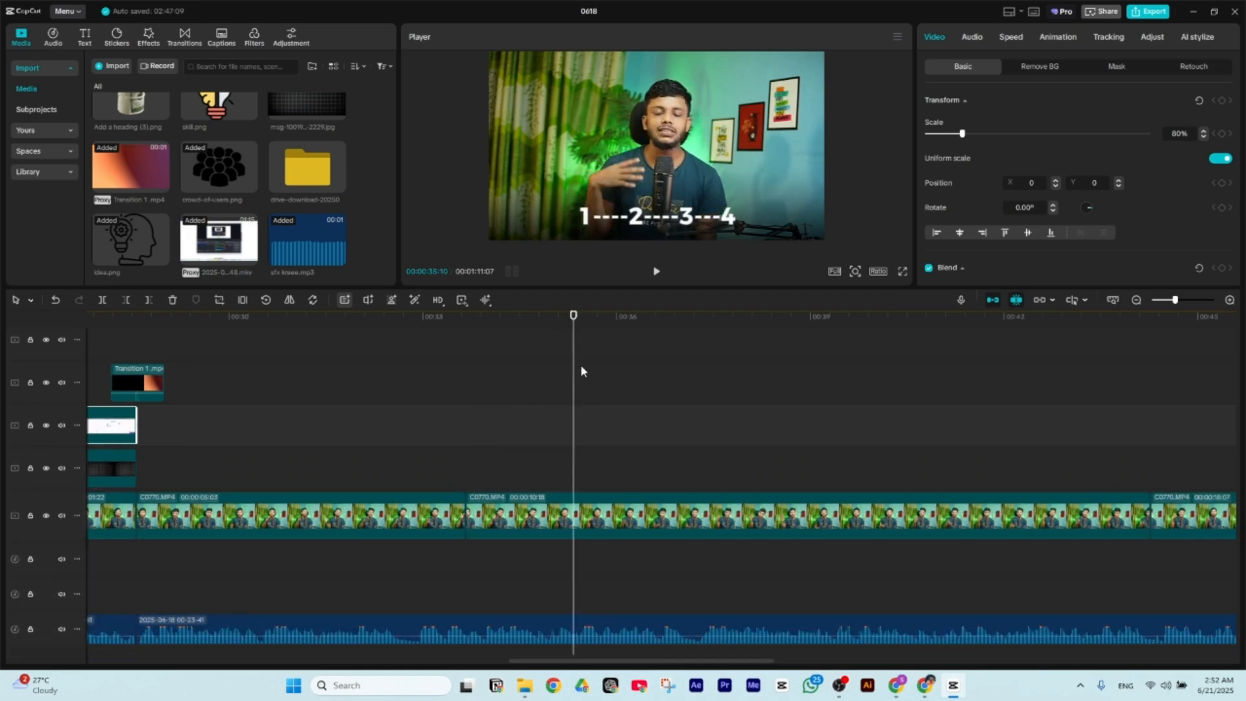
scroll(580, 364, "up", 5)
scroll(580, 364, "up", 4)
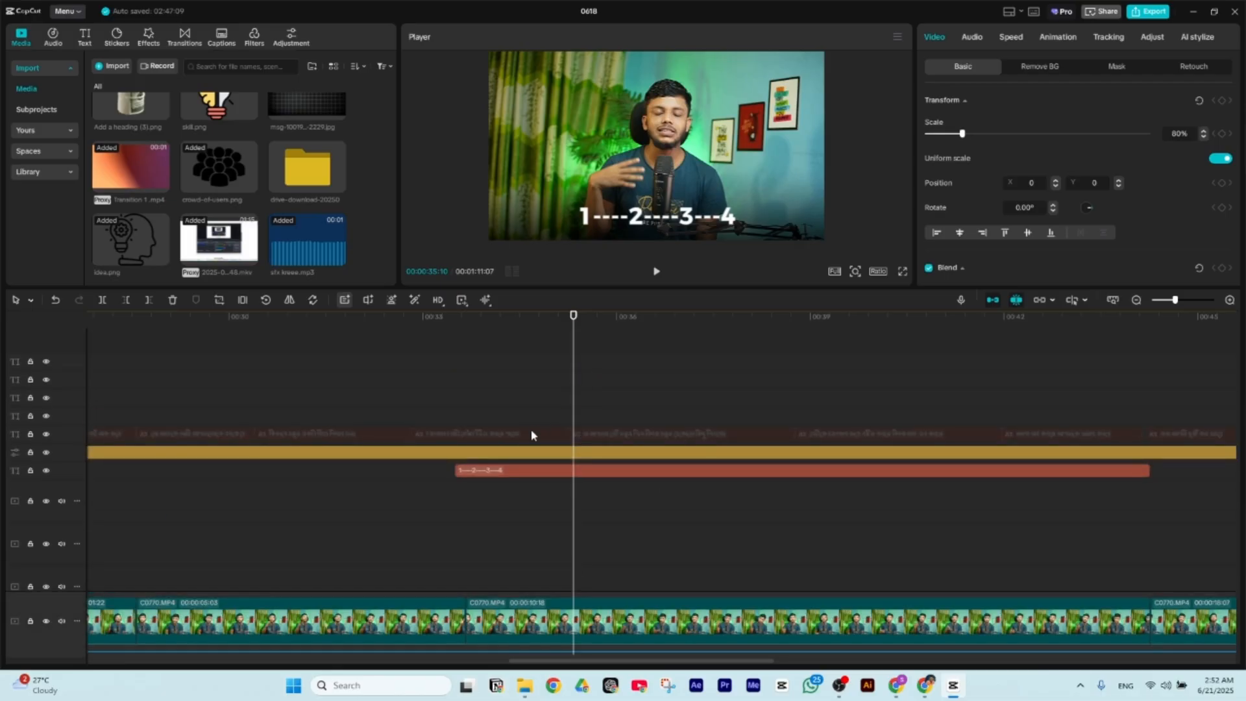
left_click(531, 471)
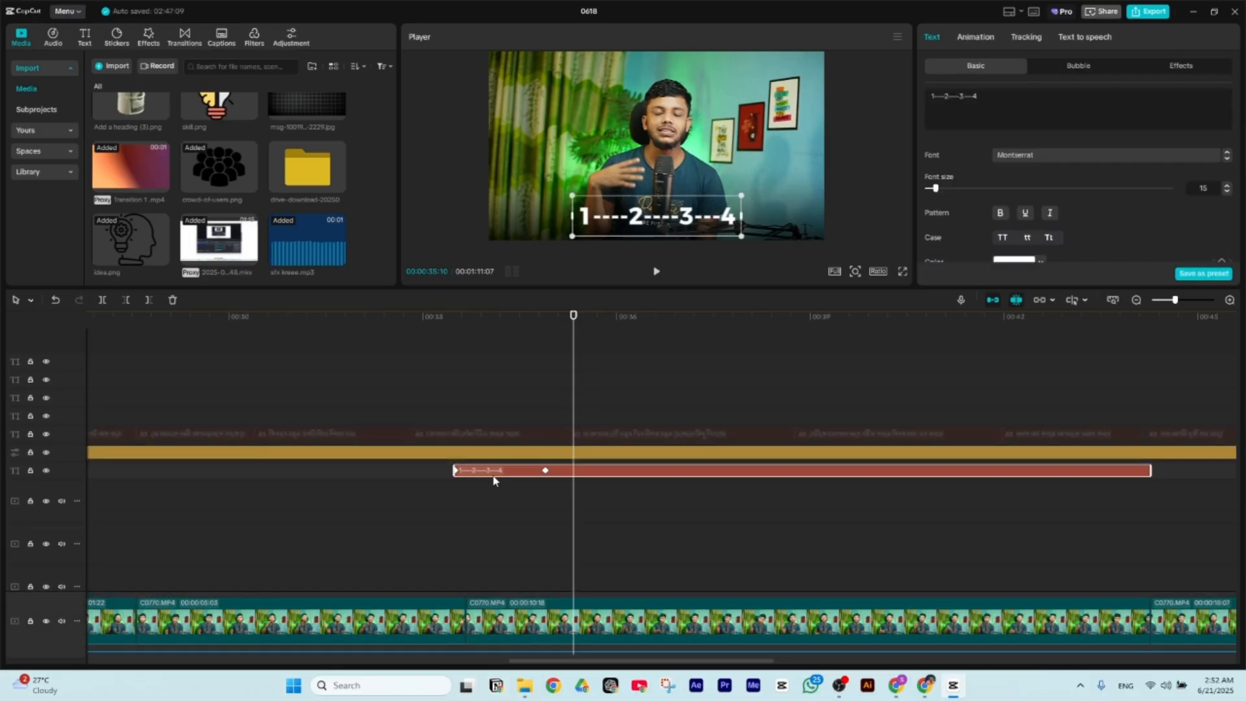
- Inspect the text clip's position and opacity values at its first and second keyframes
left_click(456, 474)
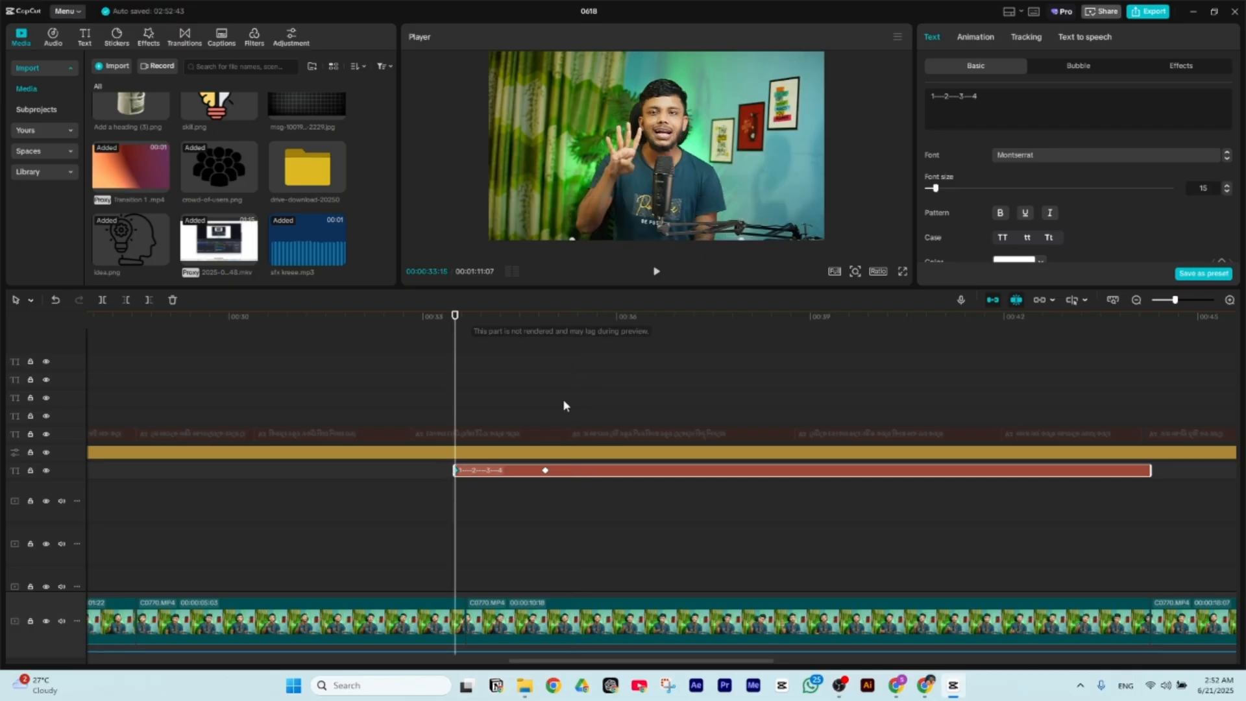
scroll(1110, 207, "down", 8)
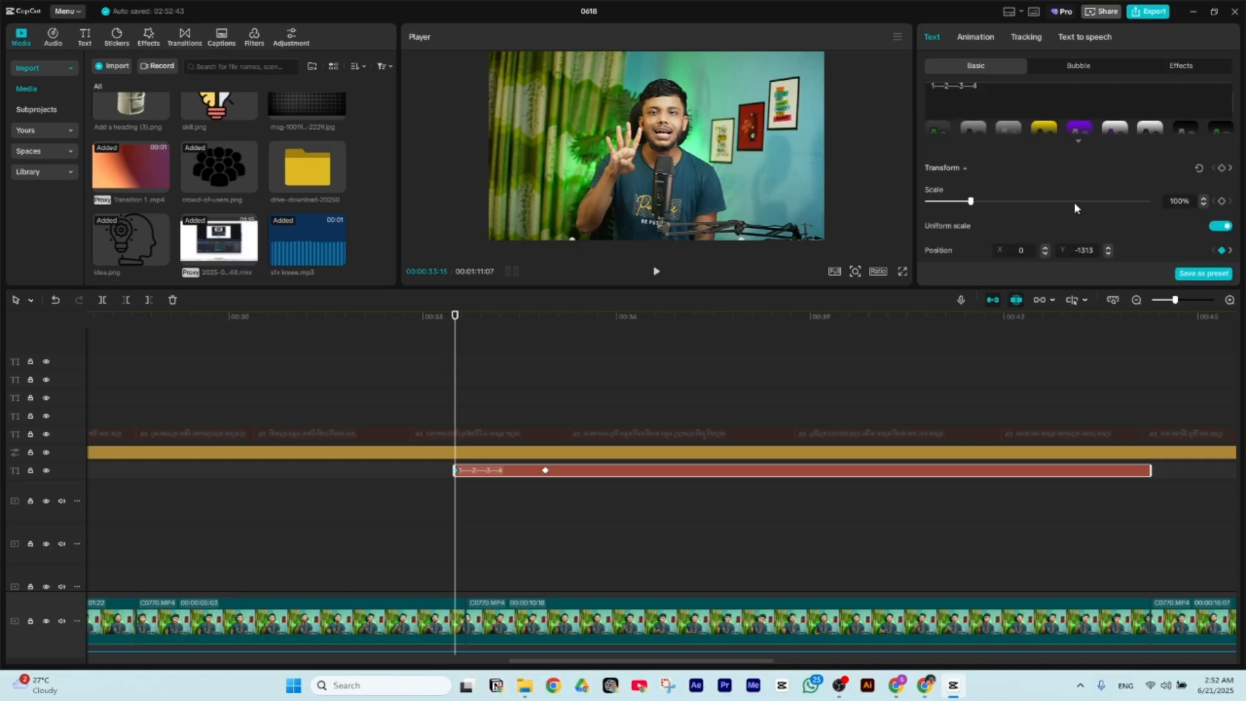
scroll(1073, 201, "down", 4)
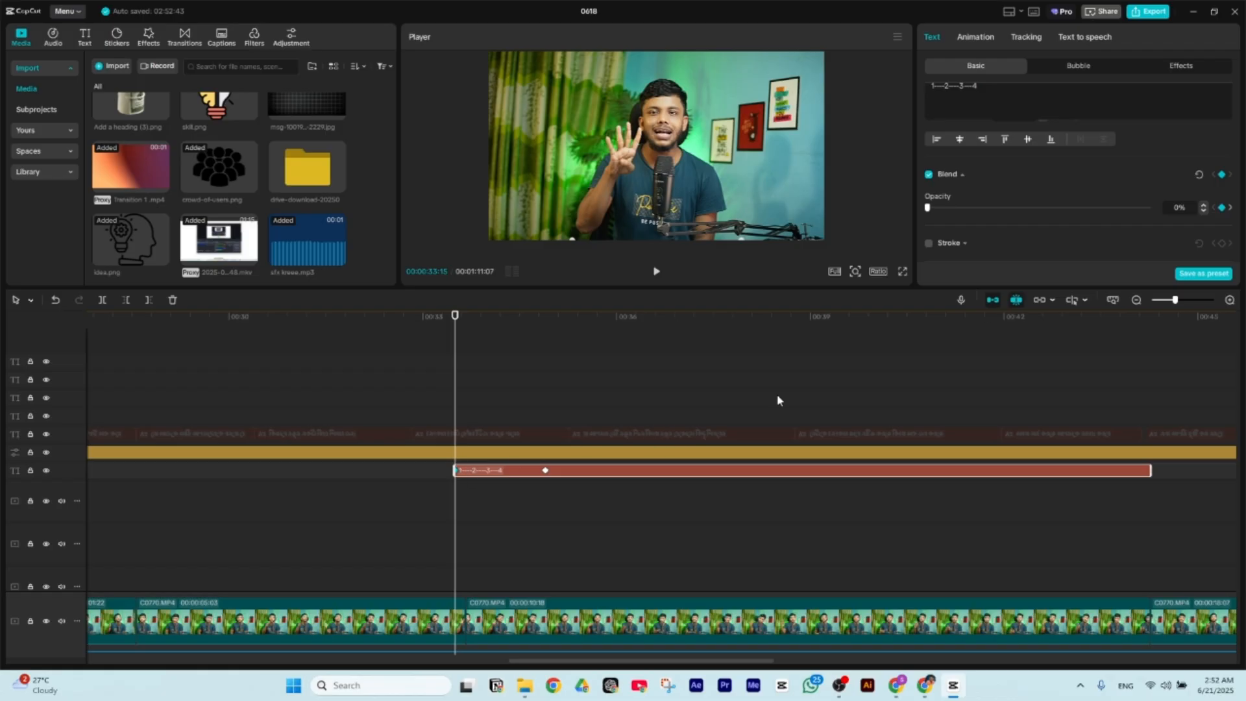
scroll(1149, 203, "up", 5)
scroll(1131, 216, "down", 2)
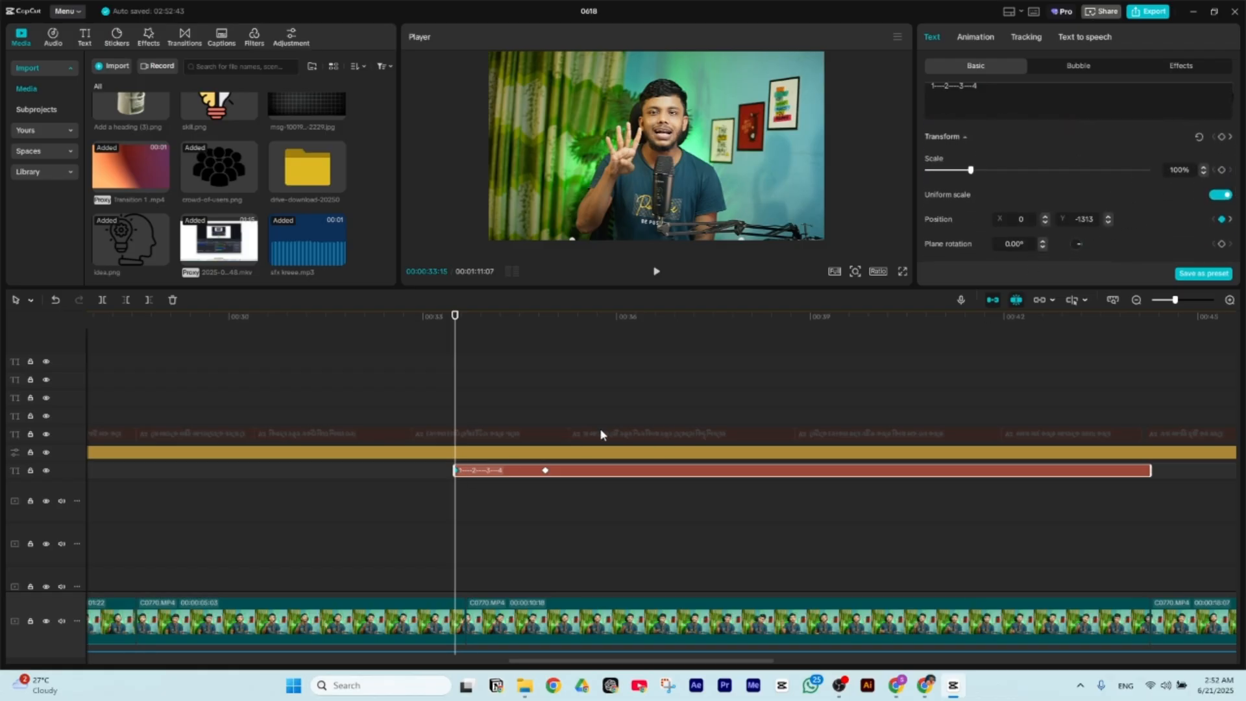
left_click(546, 470)
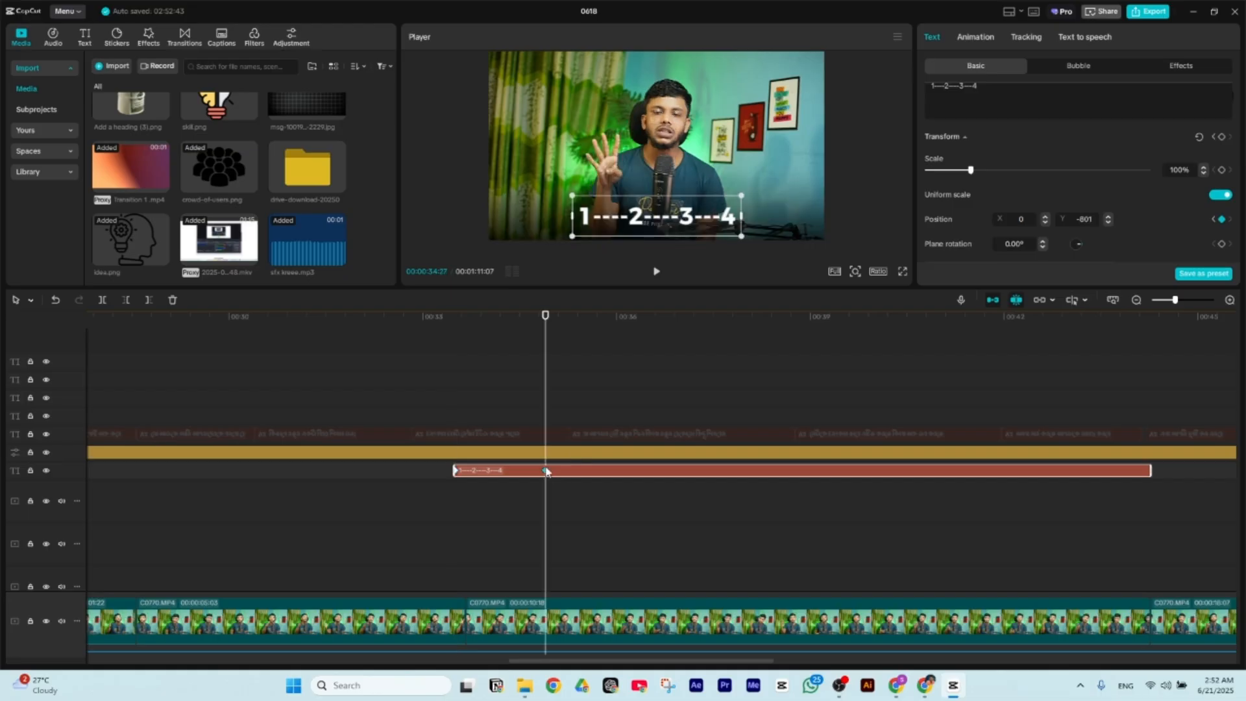
scroll(1115, 219, "down", 4)
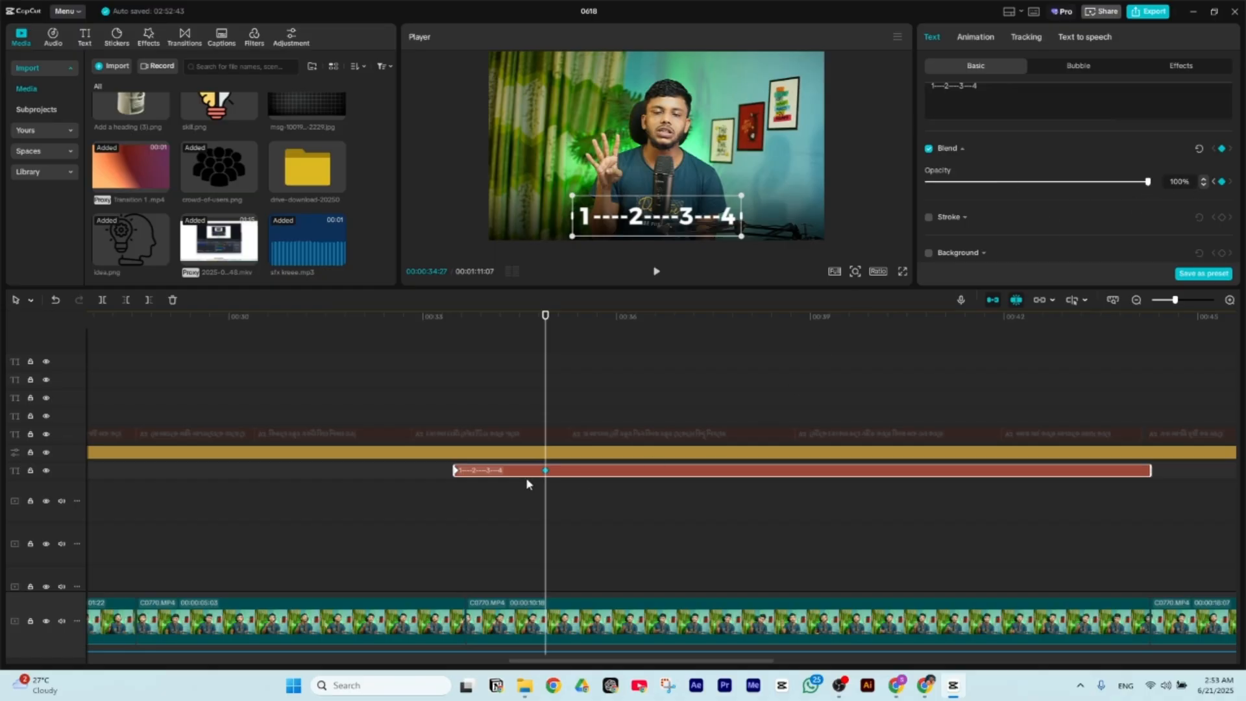
- Deselect the text clip and play its entrance animation from the start of the clip
left_click(455, 381)
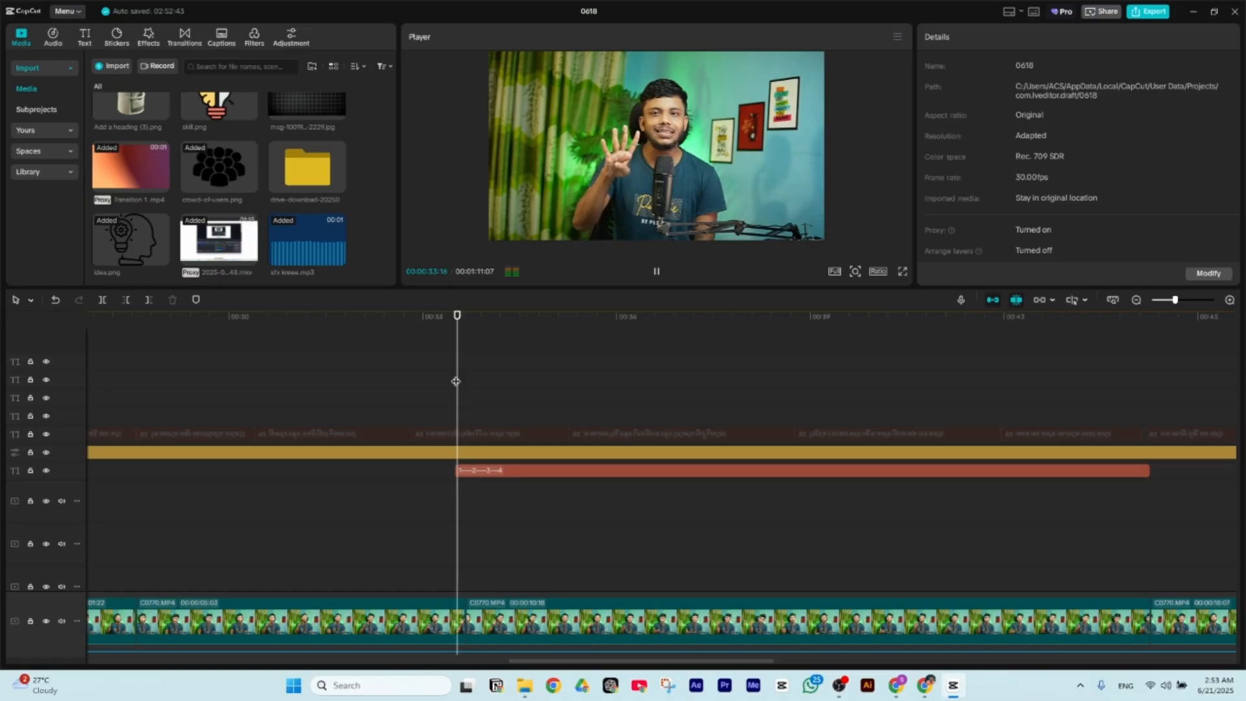
key("space")
key("space")
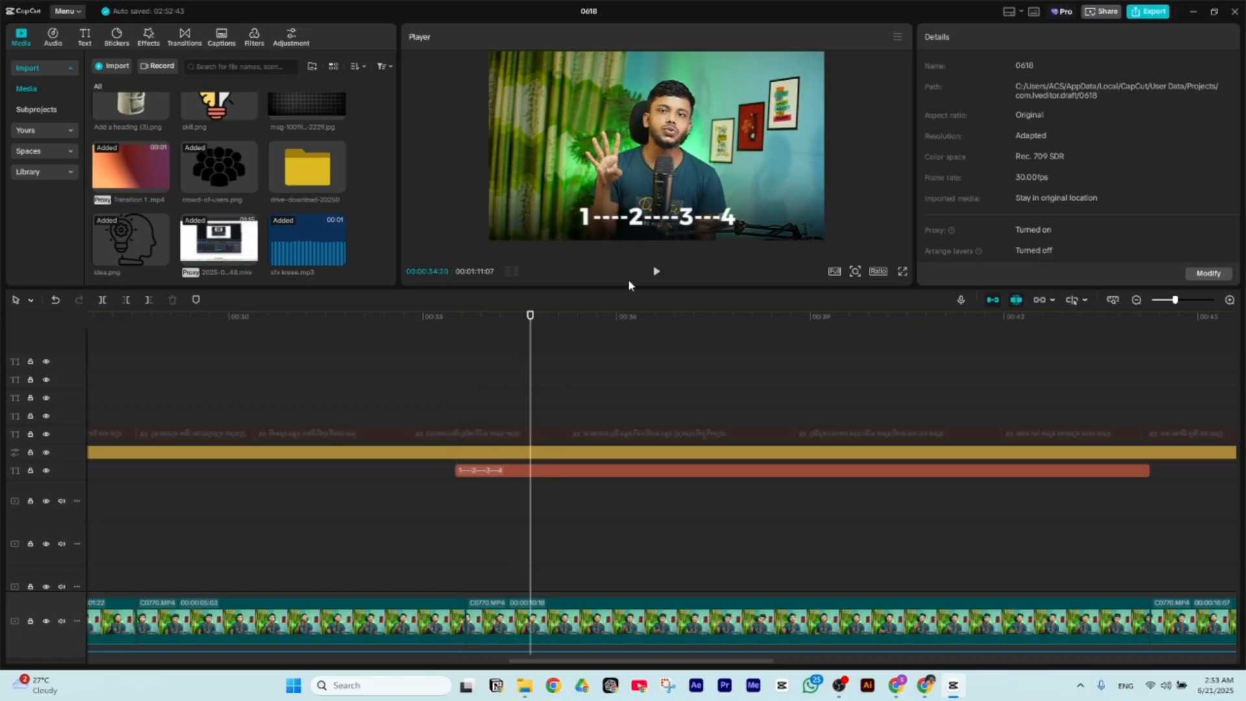
- Select the narrator clip beneath the numbered text, go to its keyframe just after the clip start, and scrub through the shot
left_click(581, 627)
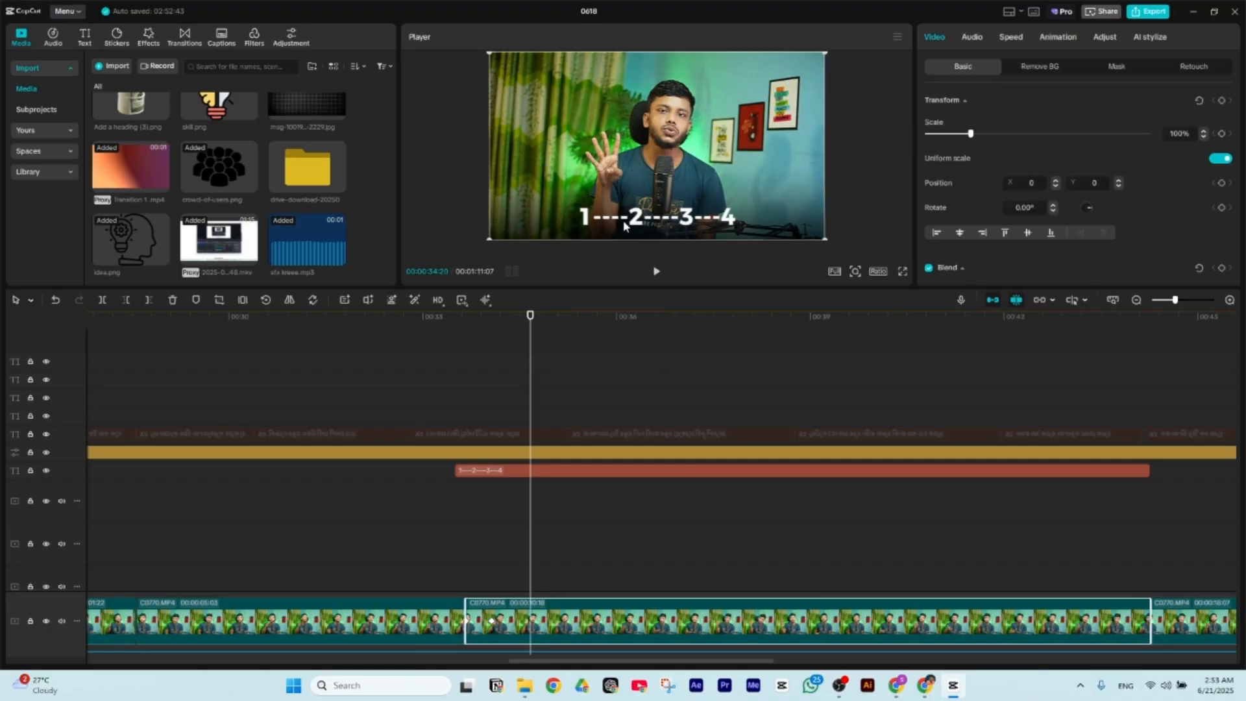
scroll(625, 537, "down", 5)
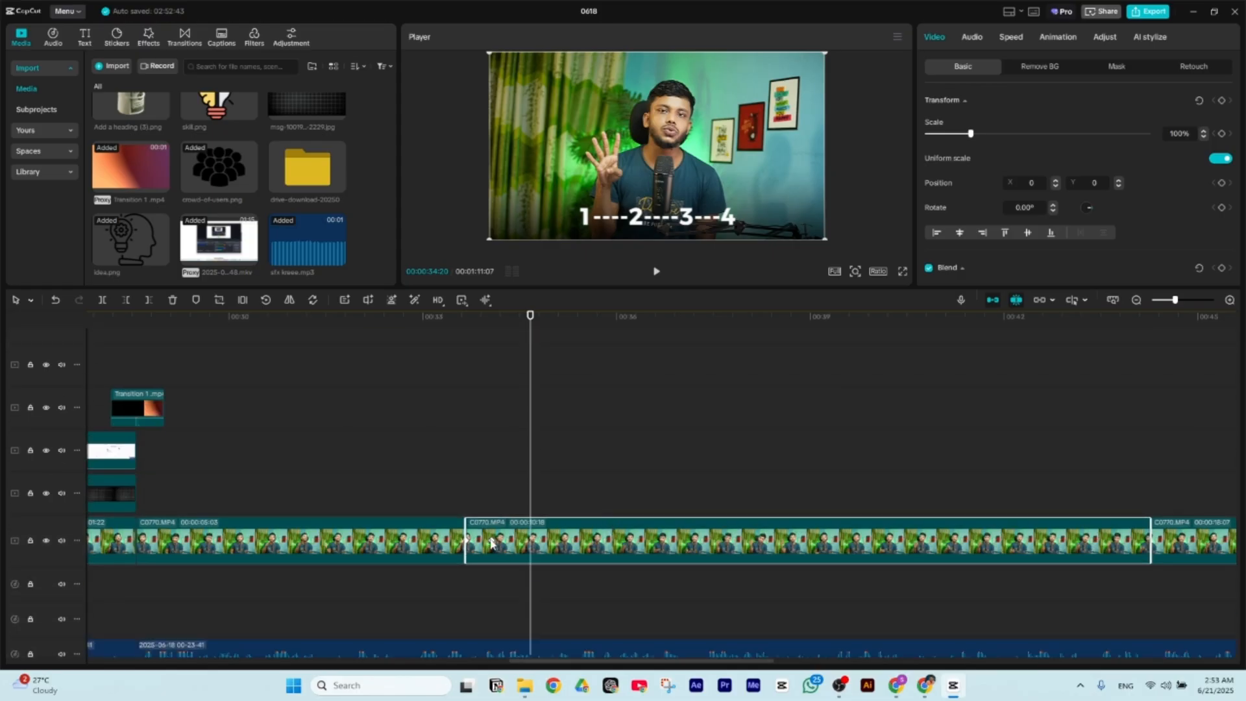
left_click(492, 544)
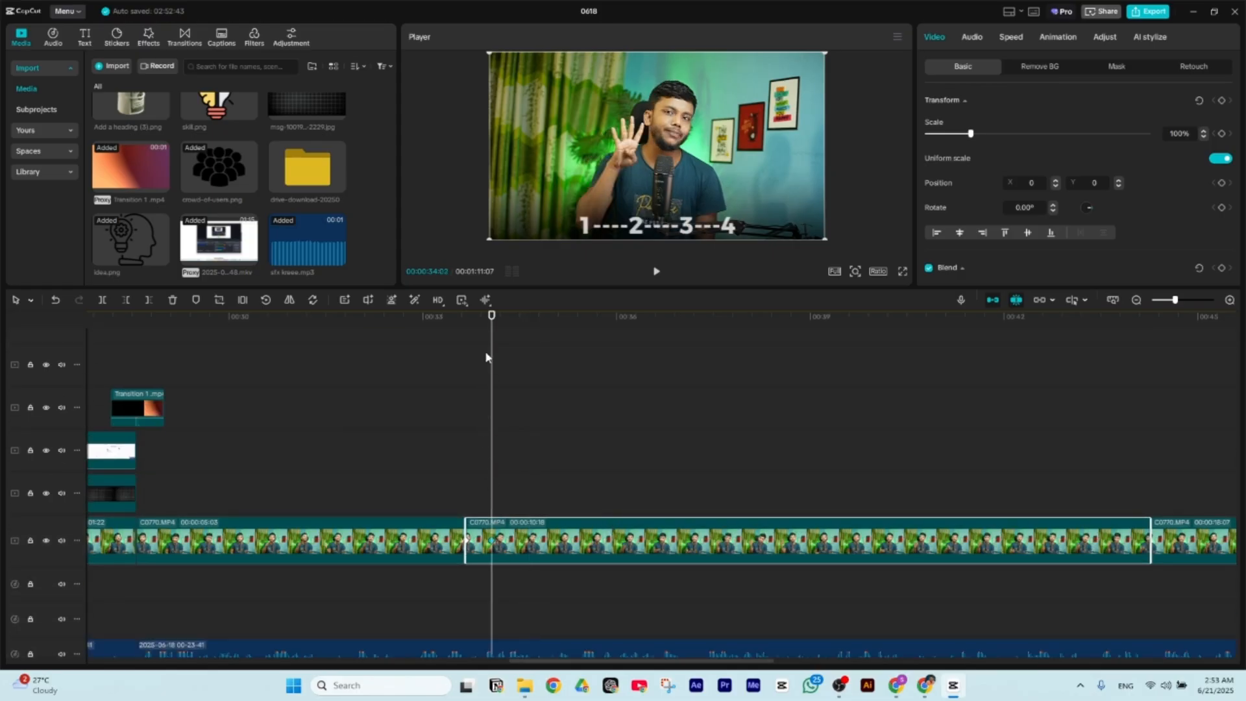
left_click_drag(491, 328, 830, 363)
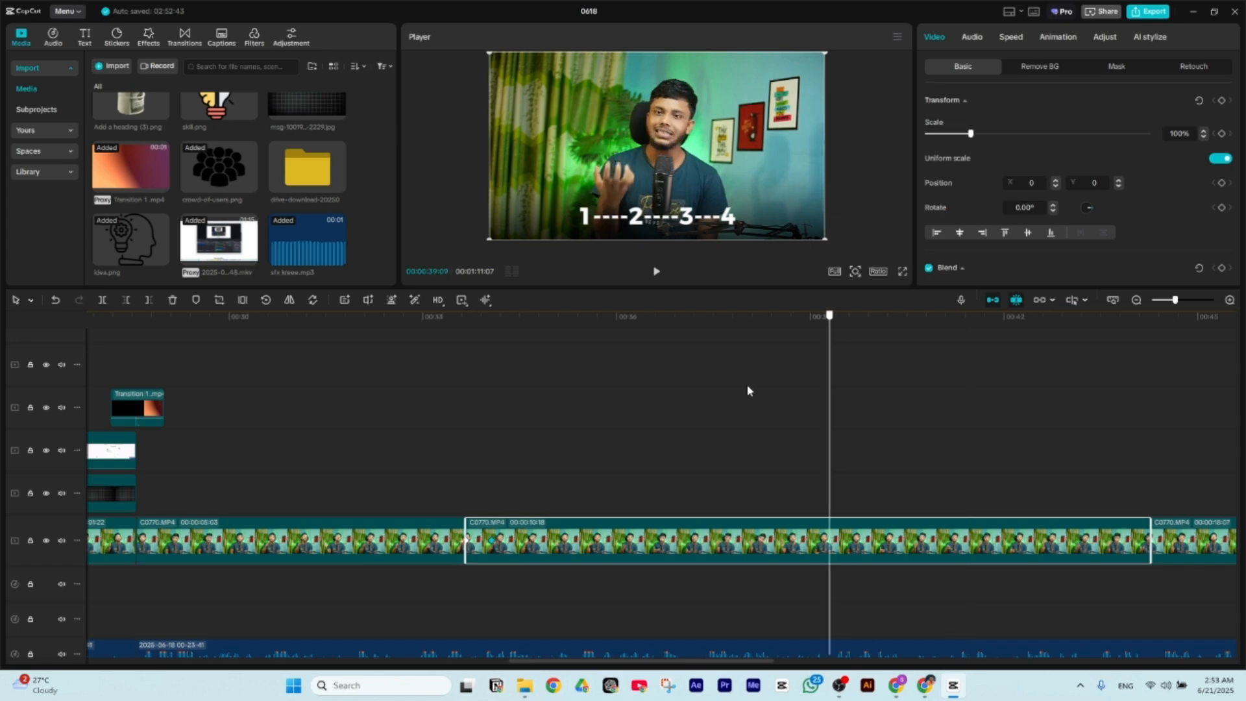
left_click_drag(748, 390, 669, 405)
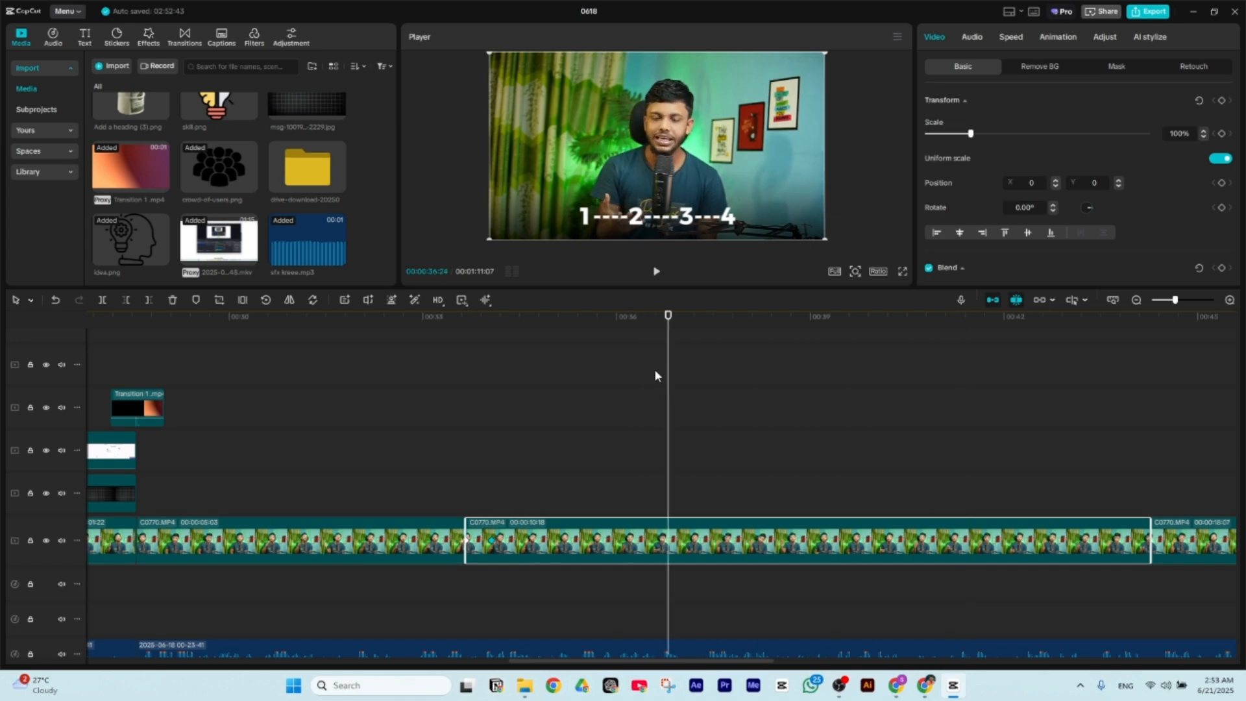
- Return the playhead to the opening scenes, scrubbing the branching icon diagram and stopping on the narrator shot with the light bulb icon
scroll(635, 368, "down", 3)
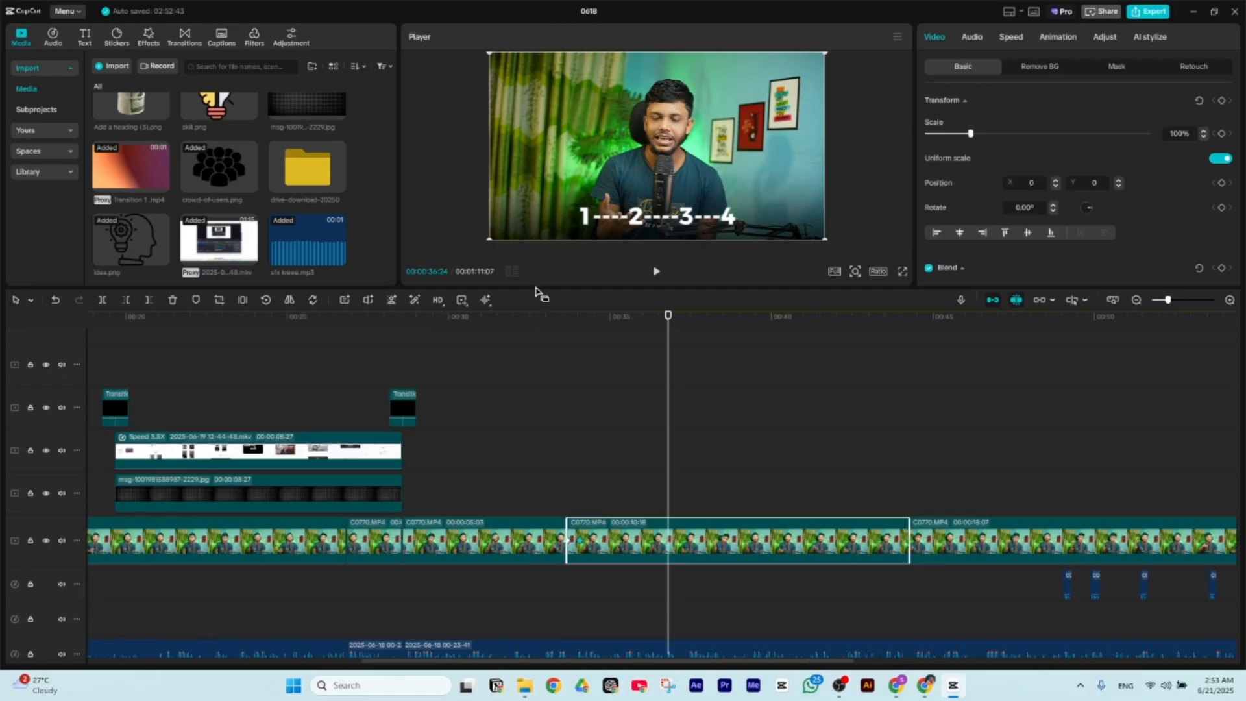
scroll(512, 360, "down", 2)
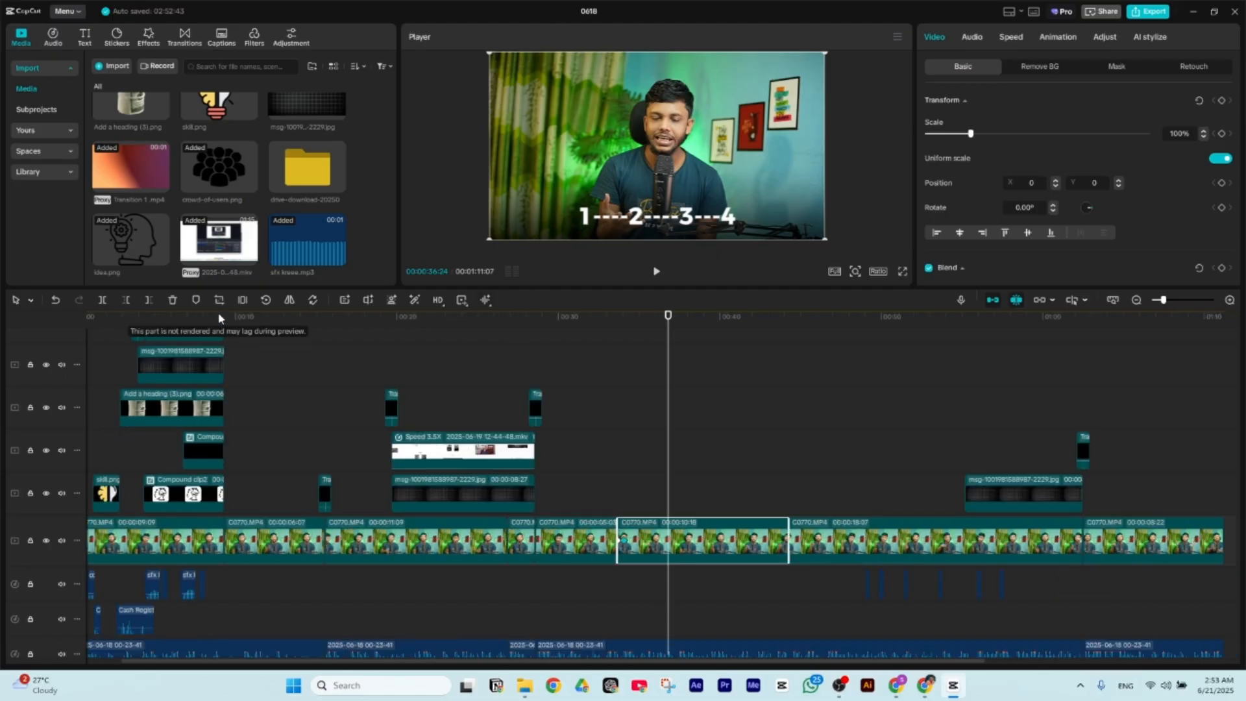
left_click_drag(216, 317, 224, 318)
left_click_drag(242, 323, 201, 329)
scroll(209, 338, "down", 2)
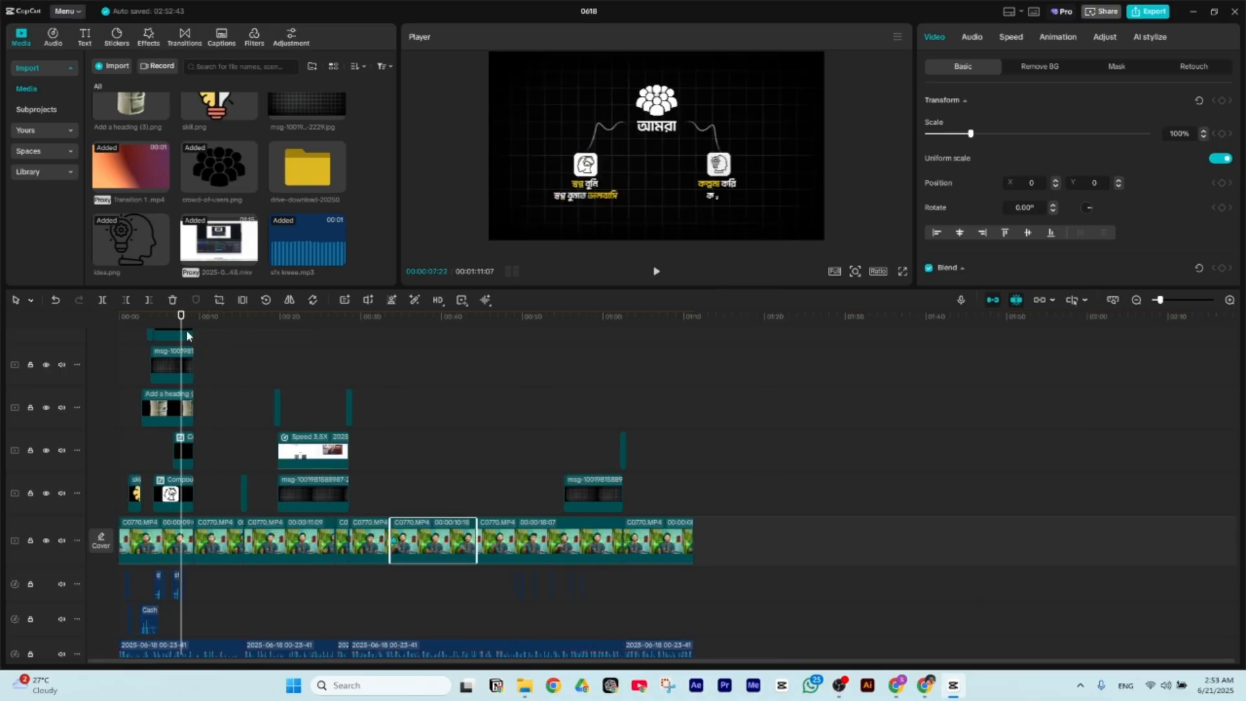
left_click(133, 317)
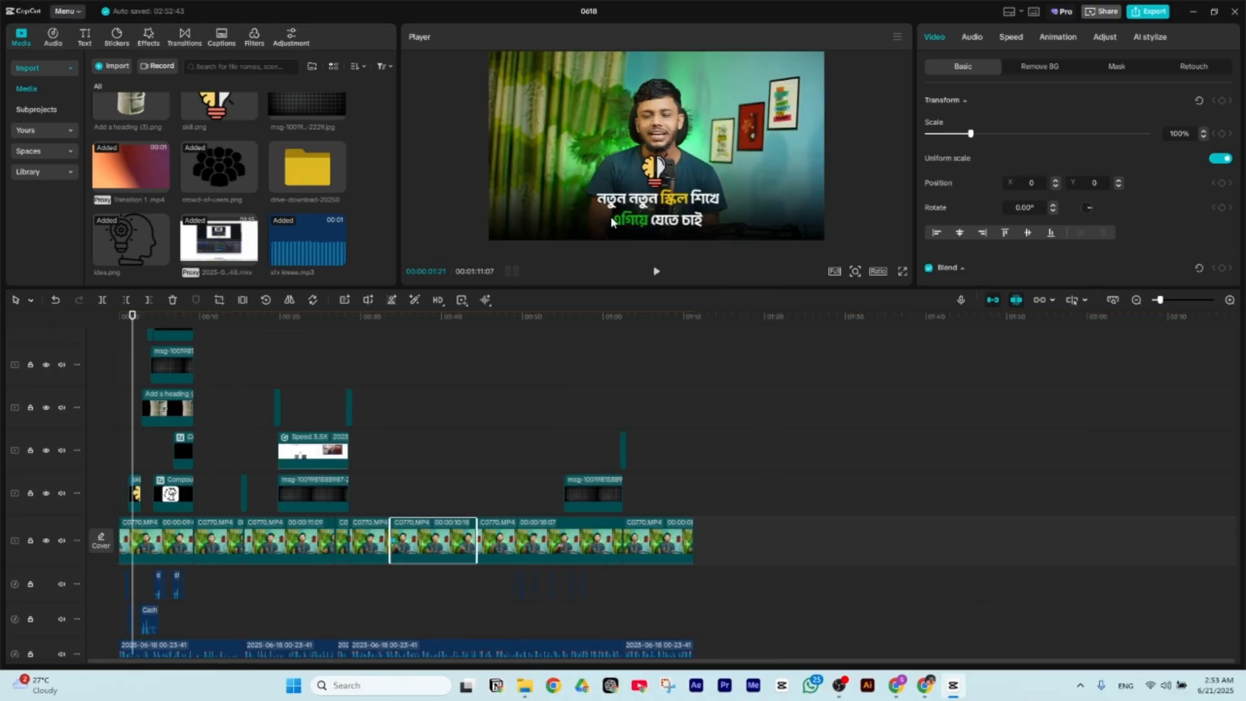
- Move to the end of the opening narrator clip, select the following clip, and toggle its Split mask on and off to compare
left_click(159, 540)
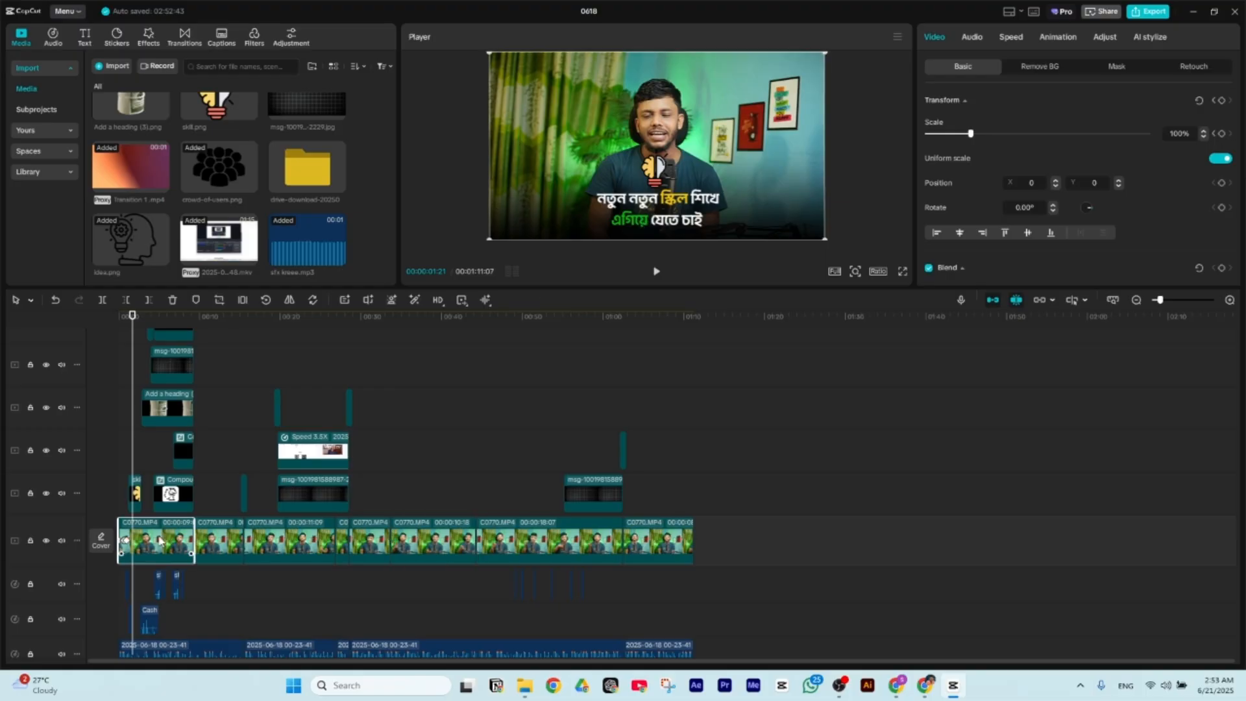
left_click_drag(145, 315, 198, 340)
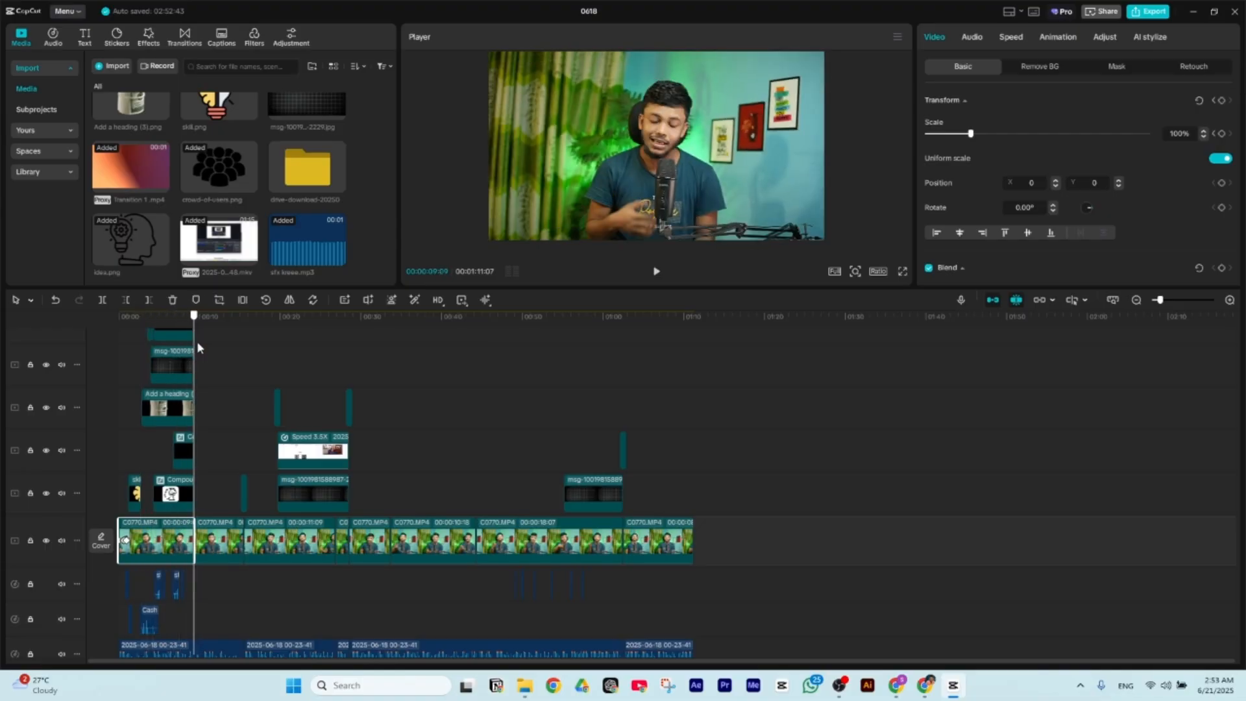
scroll(305, 392, "up", 5)
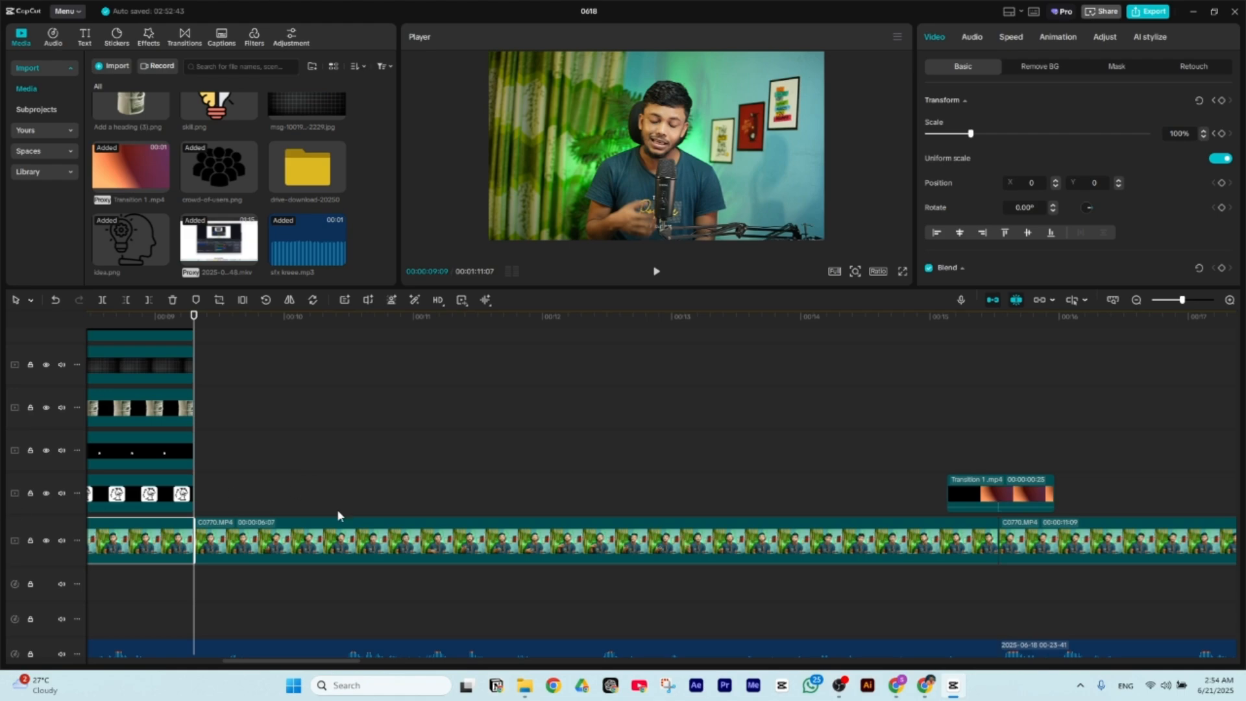
left_click(255, 534)
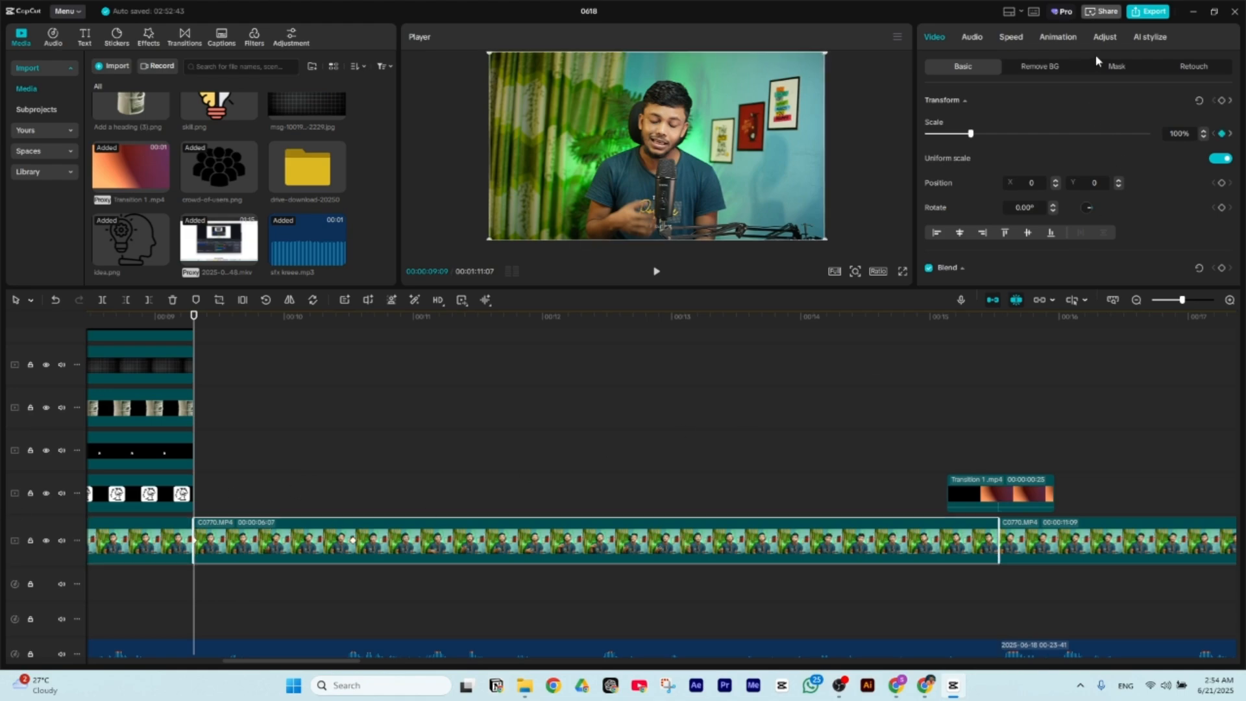
left_click(1116, 72)
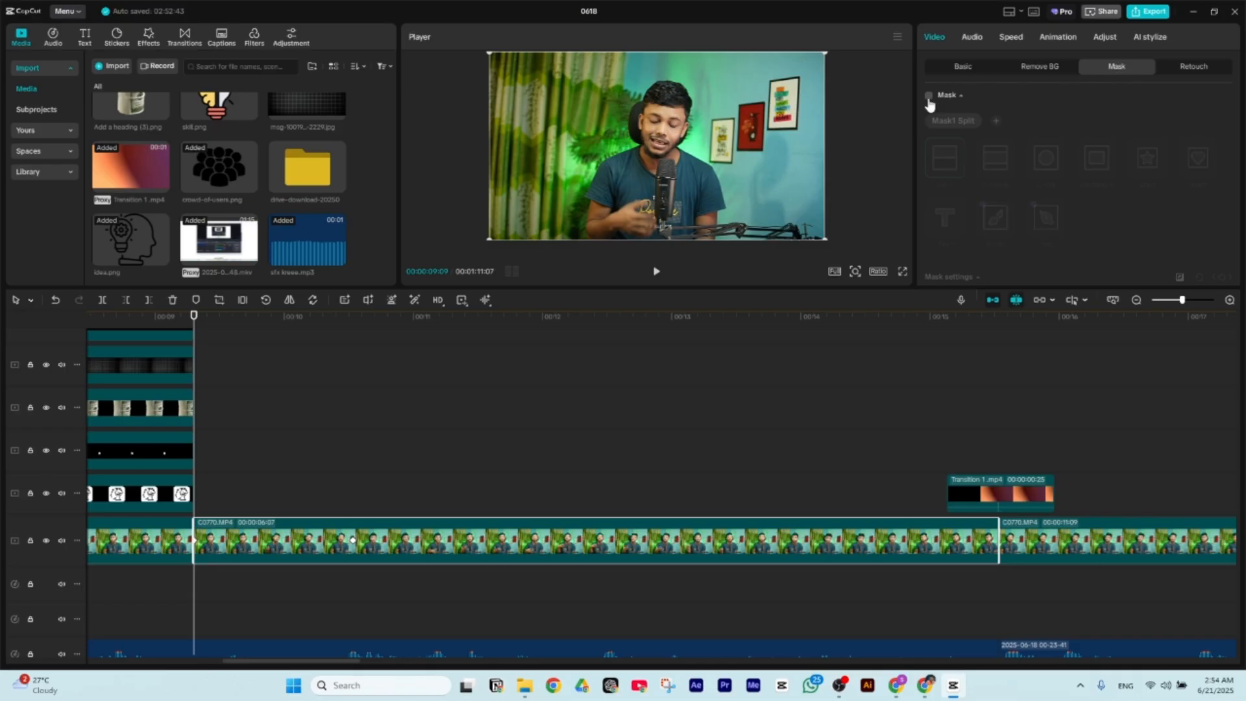
left_click(928, 96)
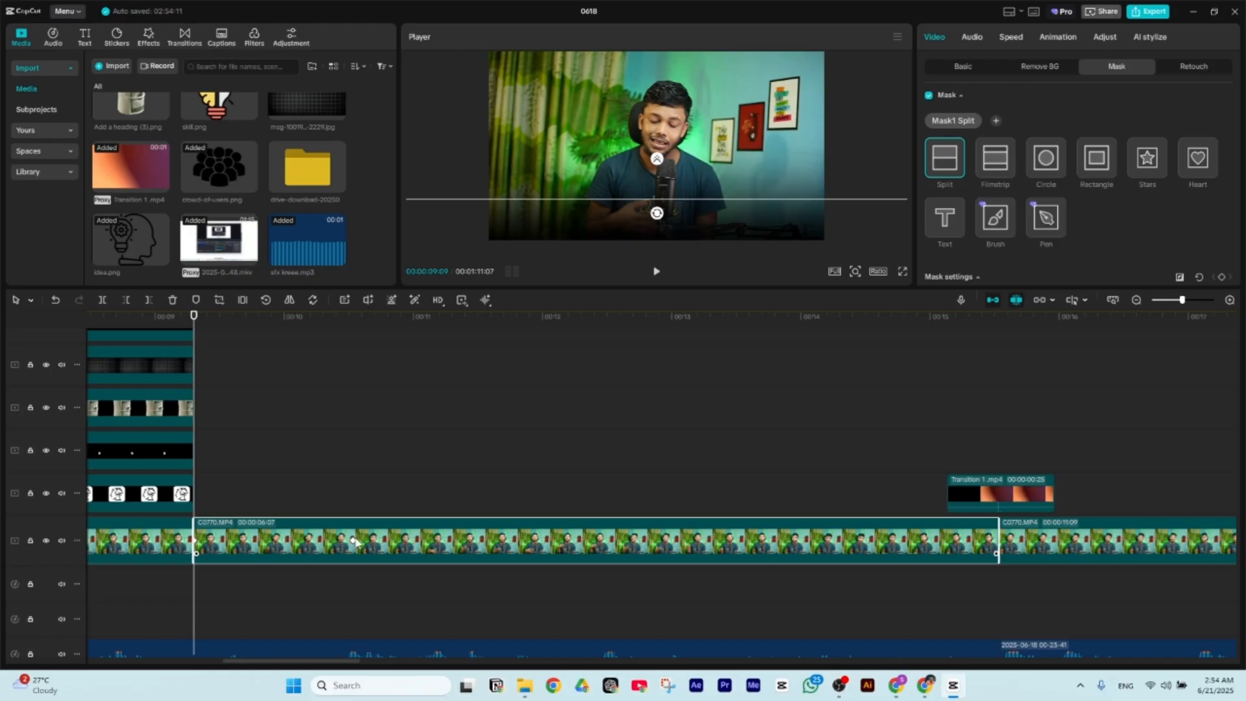
left_click(929, 96)
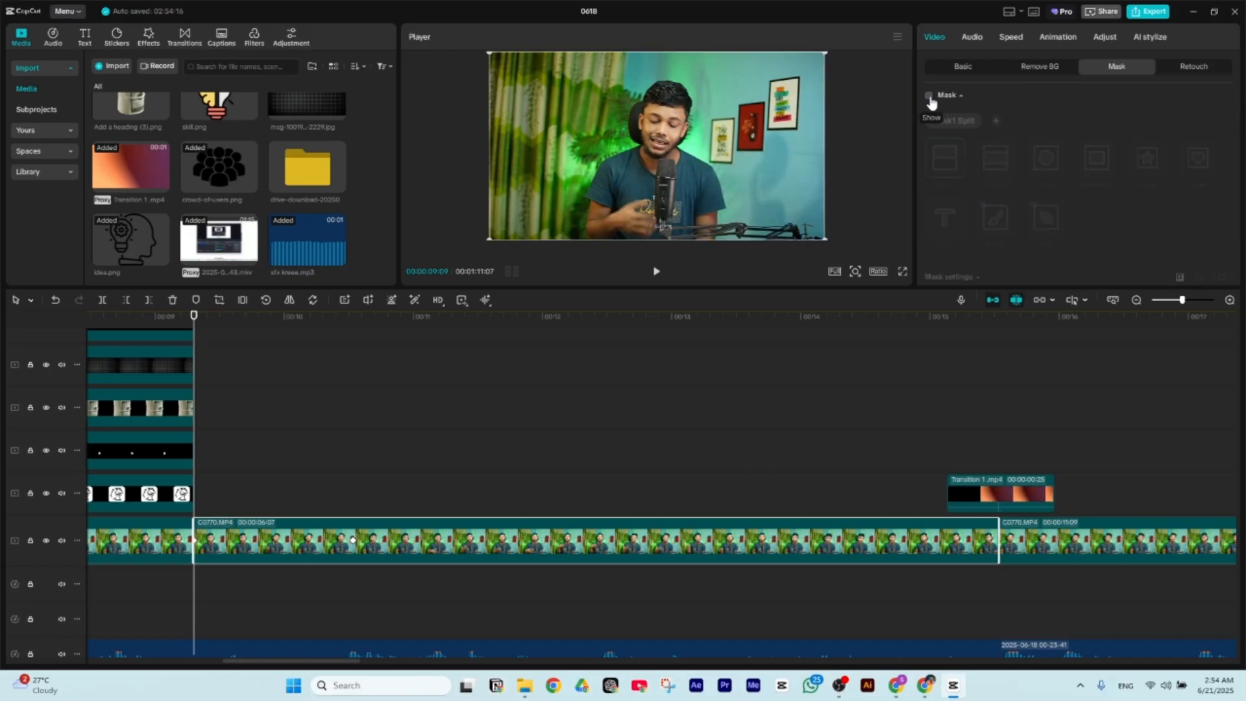
- Go to the narrator shot with the 1----2----3---4 text and select its clip to inspect the Split mask
scroll(634, 320, "down", 5)
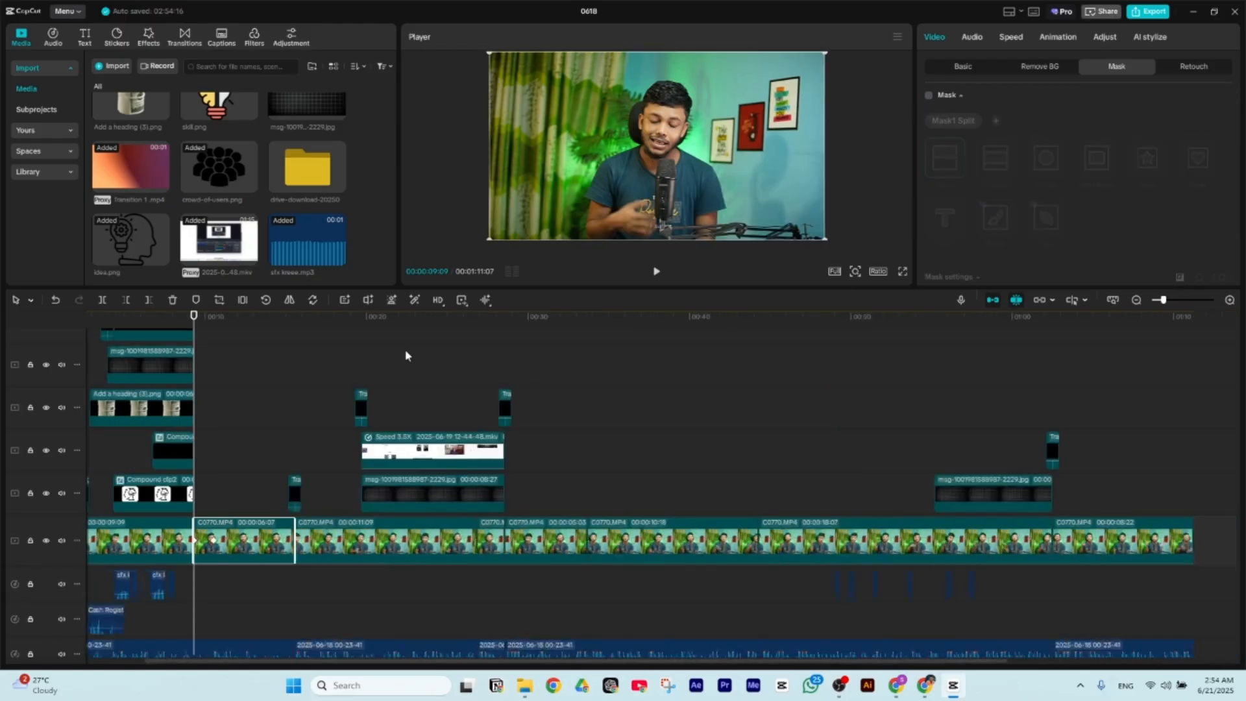
left_click_drag(341, 317, 712, 391)
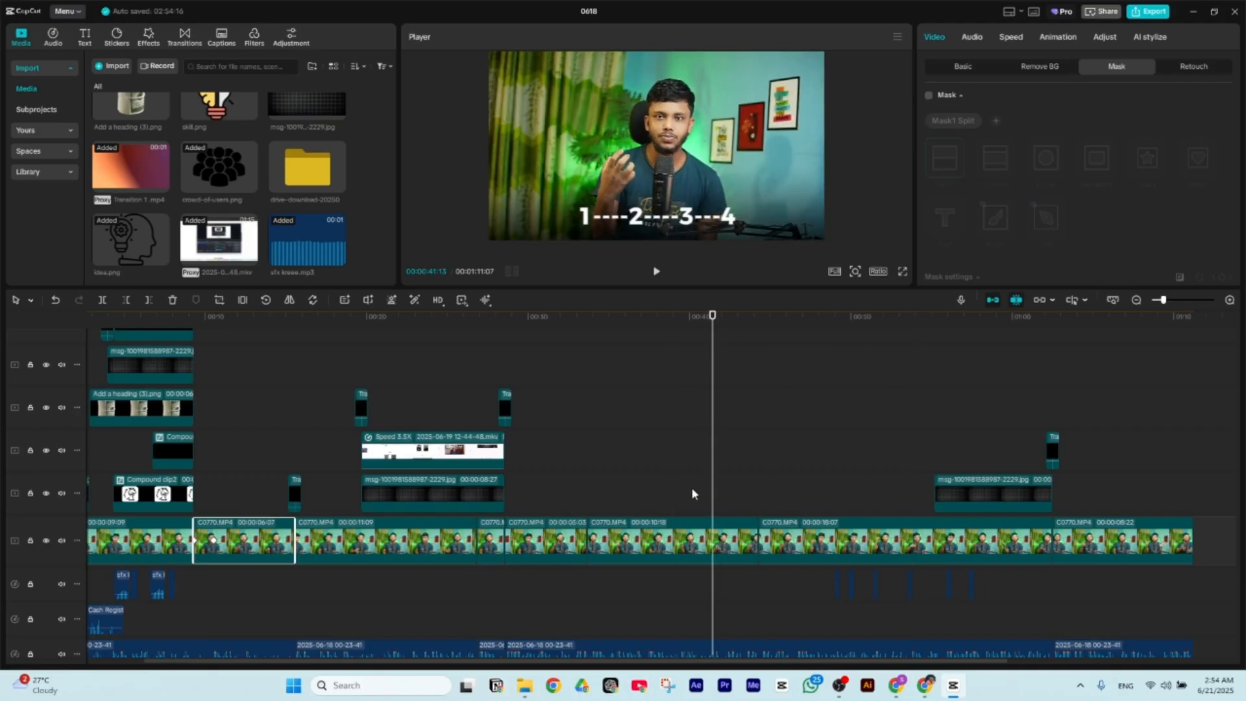
left_click(675, 535)
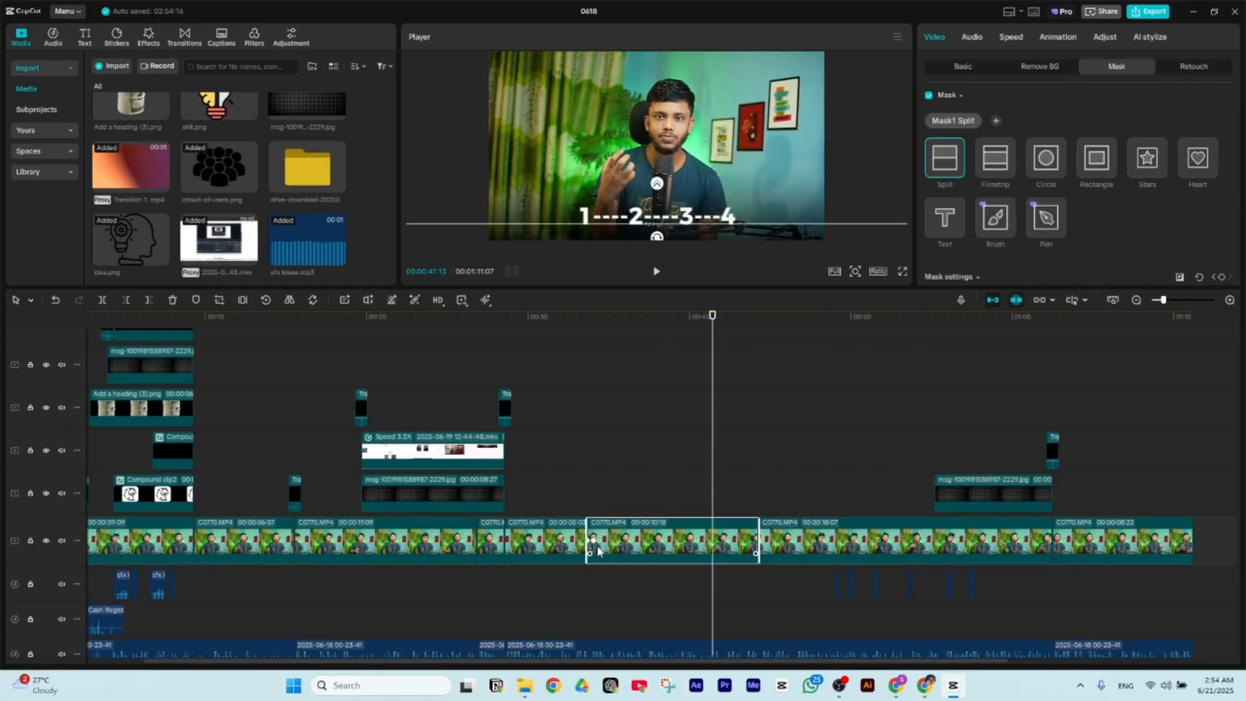
- Scrub past the numbered text shot into the next narrator clip and compare the Split masks of both clips
left_click_drag(714, 315, 776, 364)
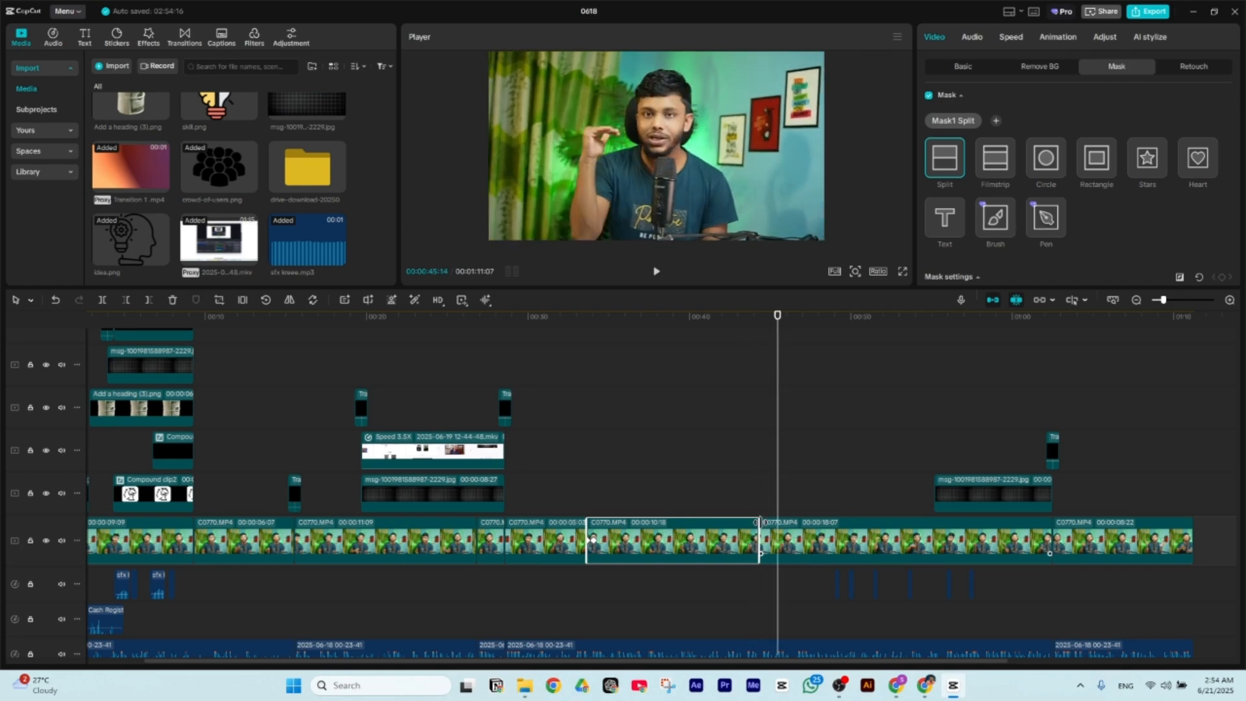
left_click_drag(766, 319, 790, 344)
left_click(801, 548)
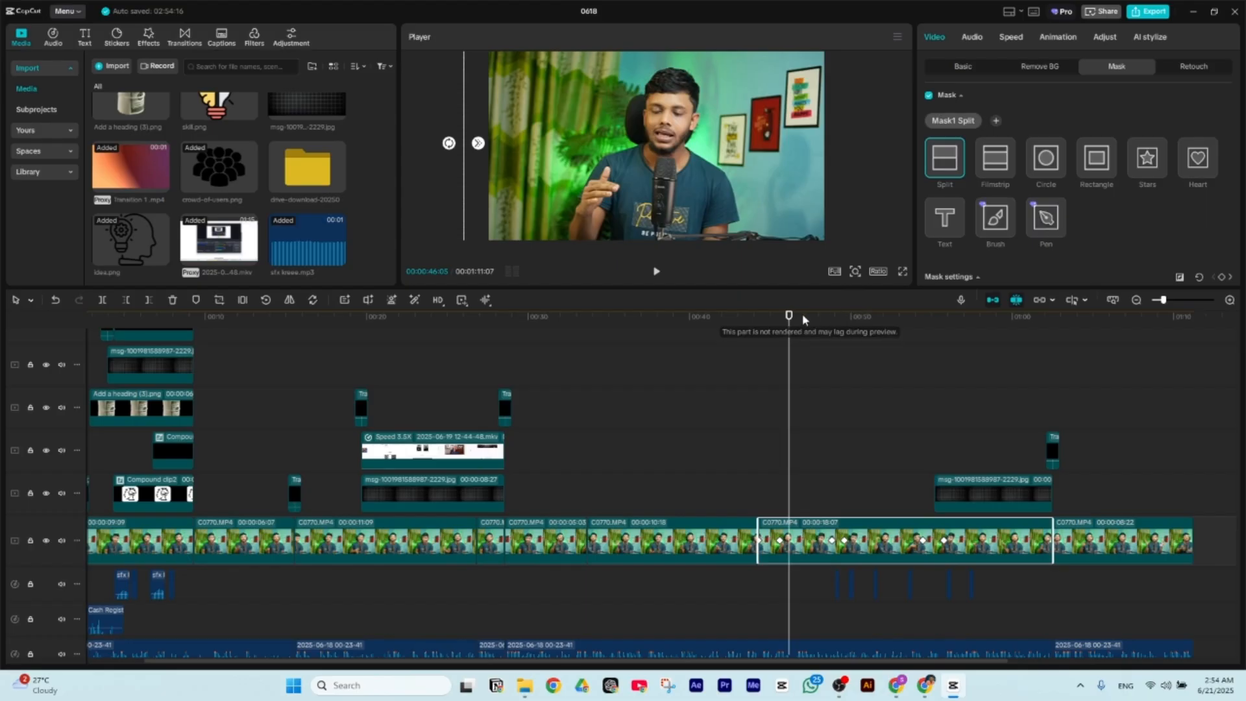
left_click_drag(791, 317, 789, 383)
left_click(717, 539)
left_click(797, 541)
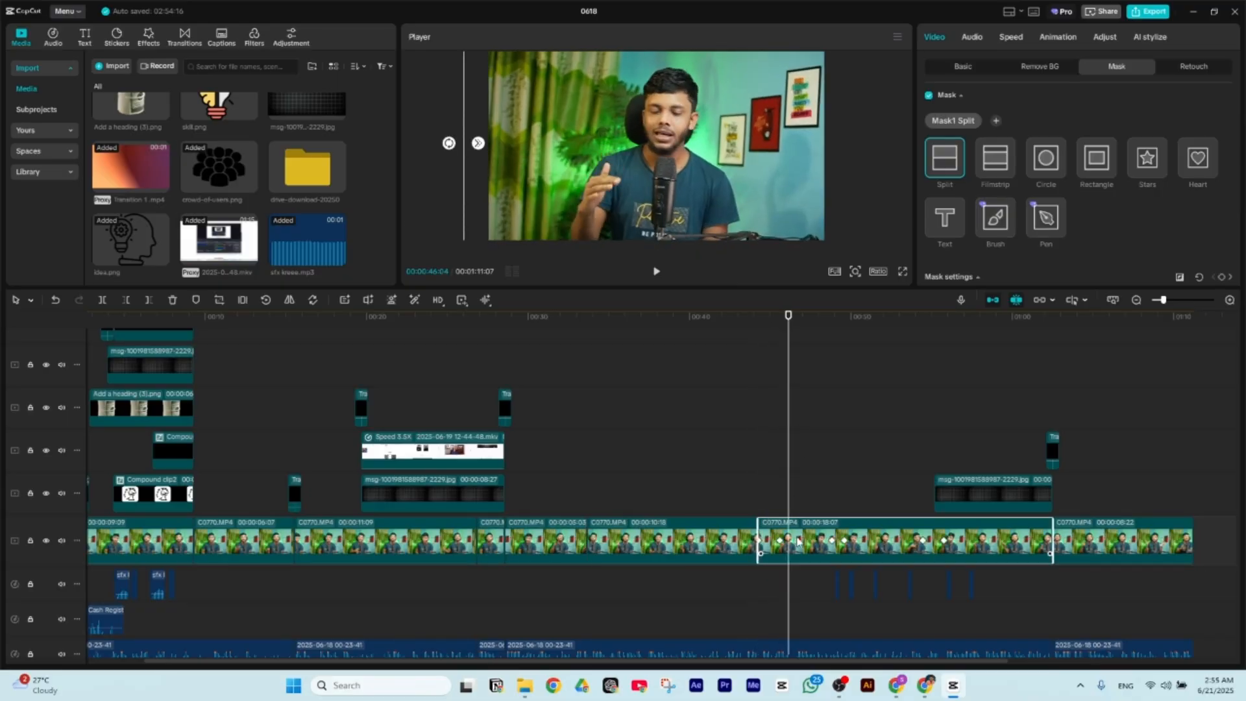
left_click_drag(787, 330, 768, 361)
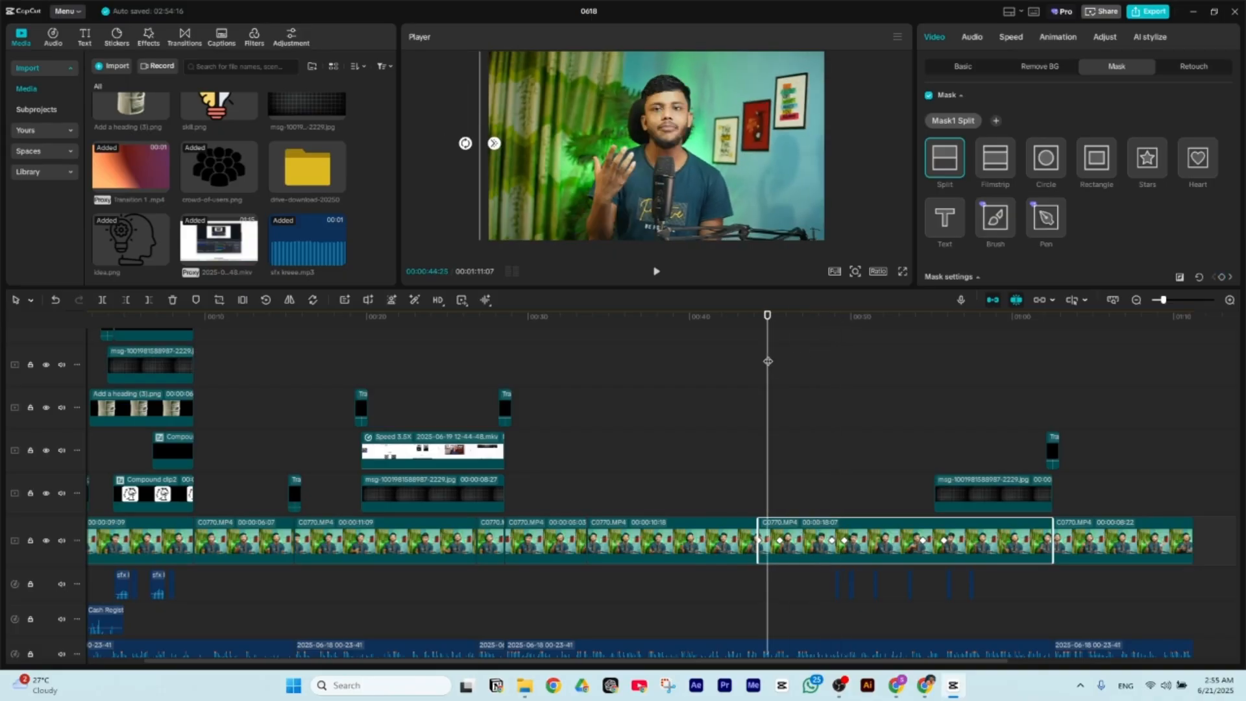
- Show the clip's basic transform settings and scrub to where the narrator slides aside and the Gain text appears
scroll(652, 370, "down", 4)
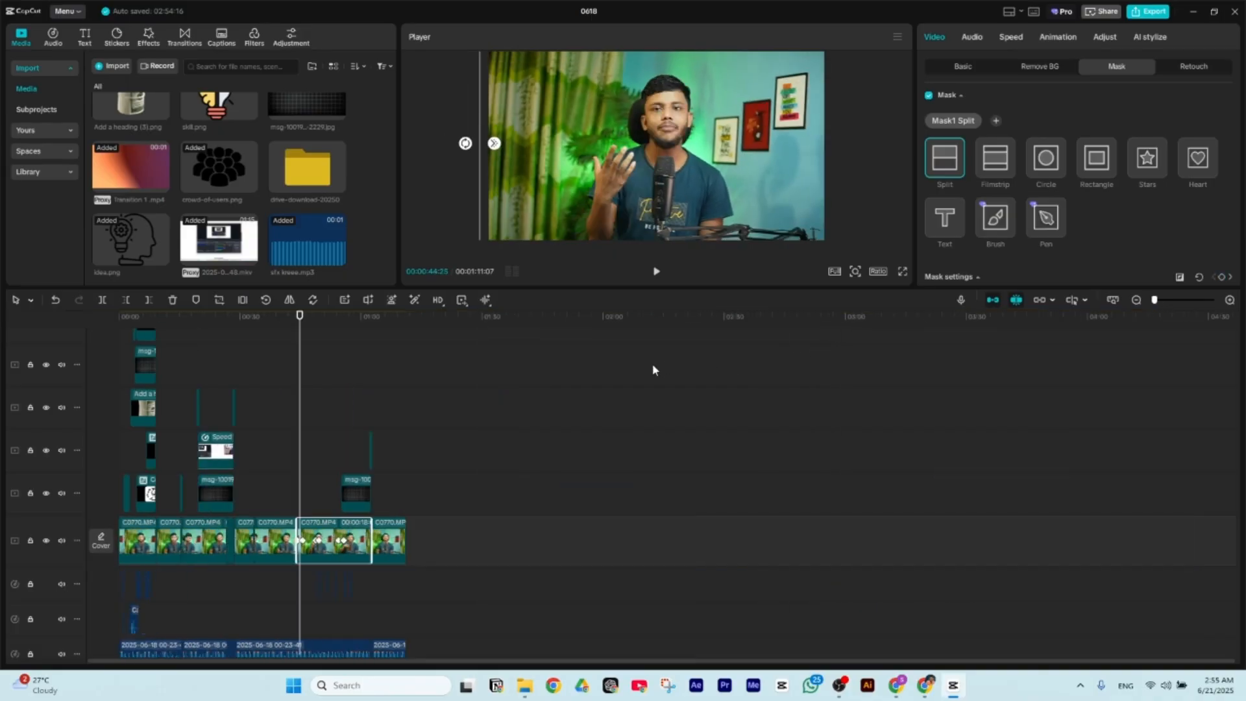
left_click(961, 72)
scroll(630, 428, "up", 6)
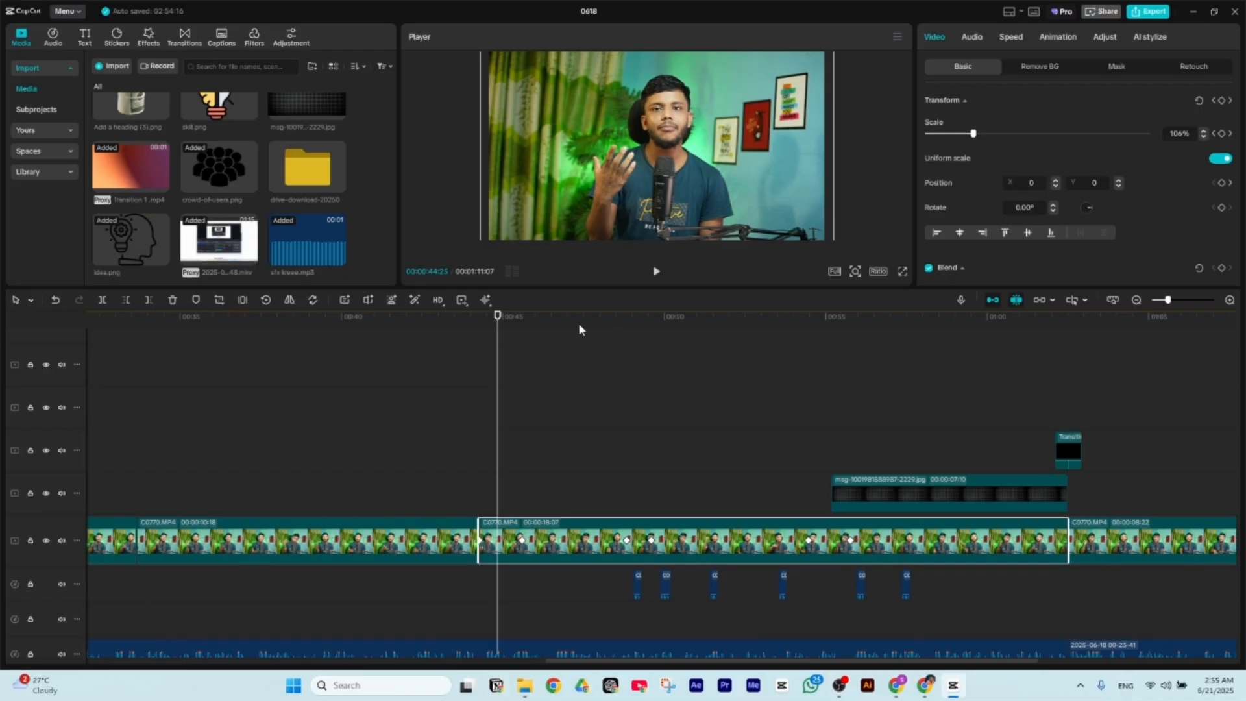
left_click_drag(553, 323, 637, 354)
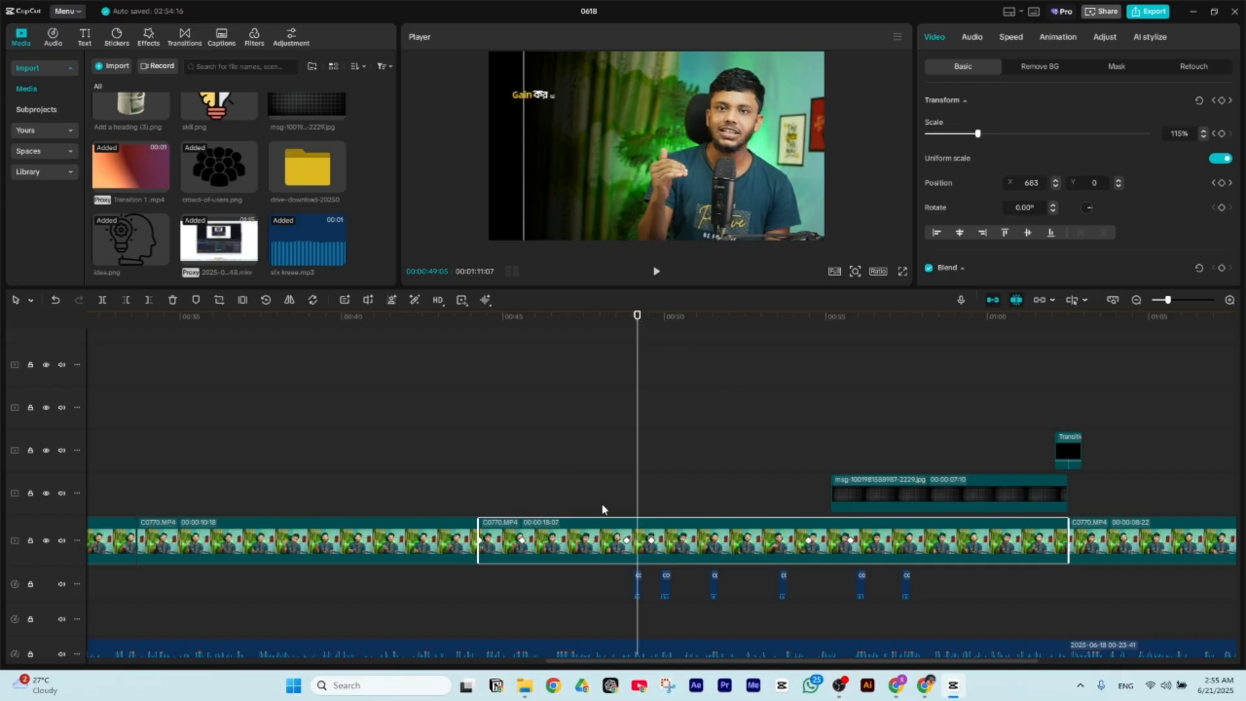
scroll(679, 644, "down", 1)
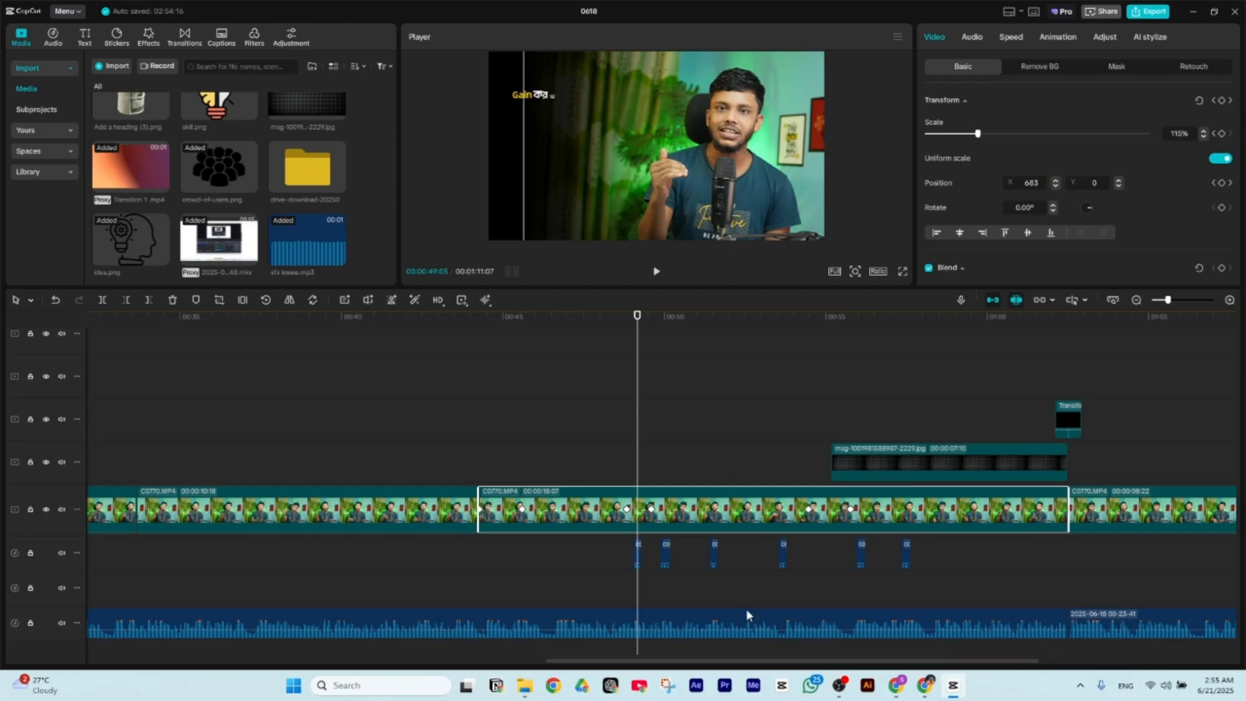
- Review the 3rd and 4th scene notes in Miro, and return to CapCut to scrub the text list to the Observe line
left_click(925, 685)
scroll(666, 459, "up", 5)
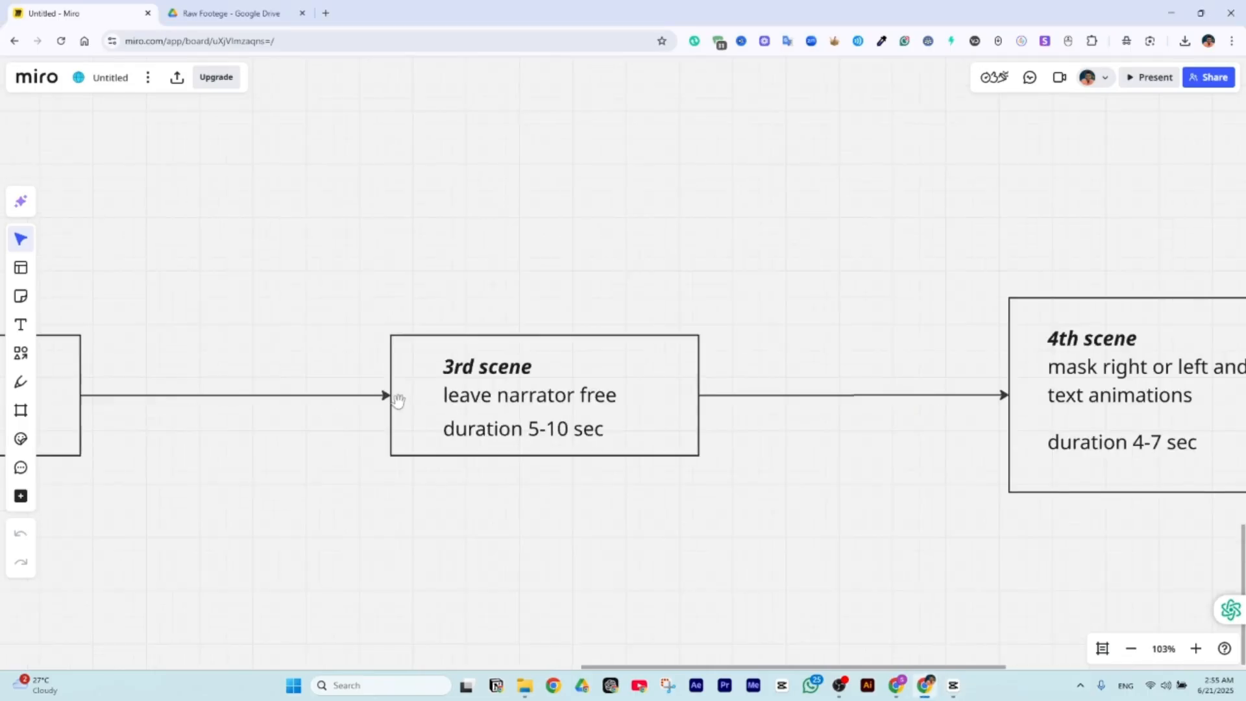
scroll(627, 524, "right", 3)
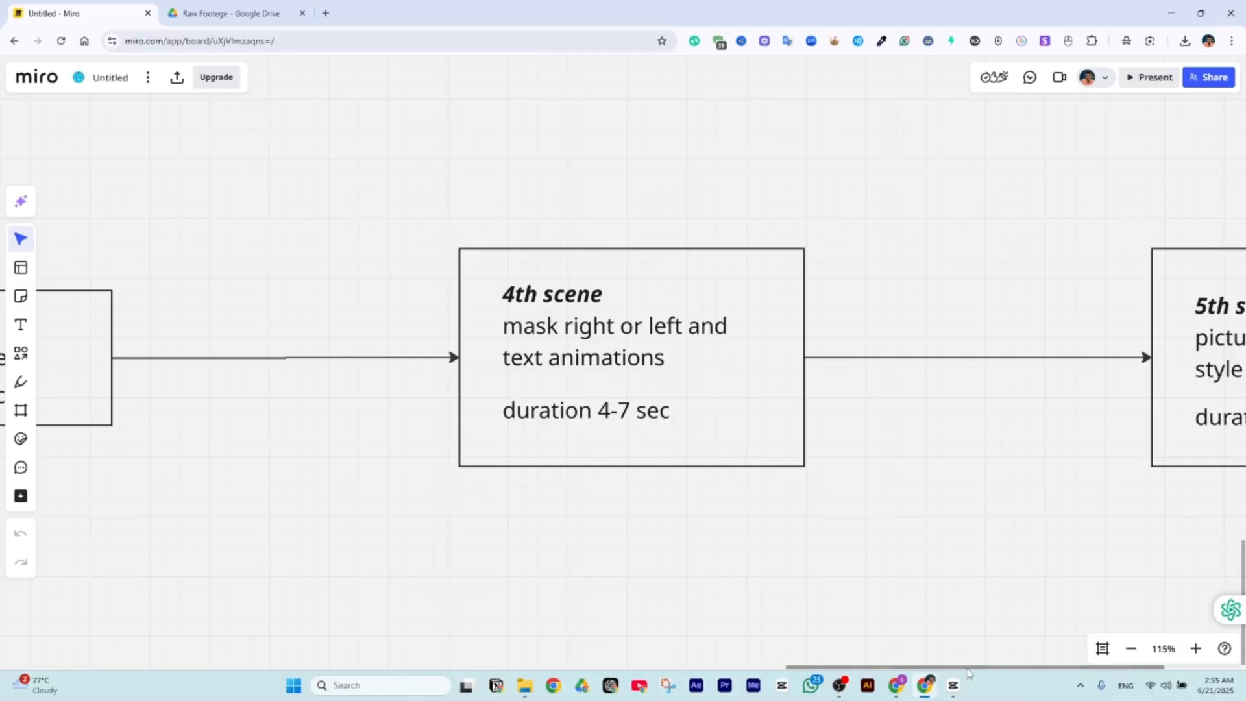
left_click(953, 685)
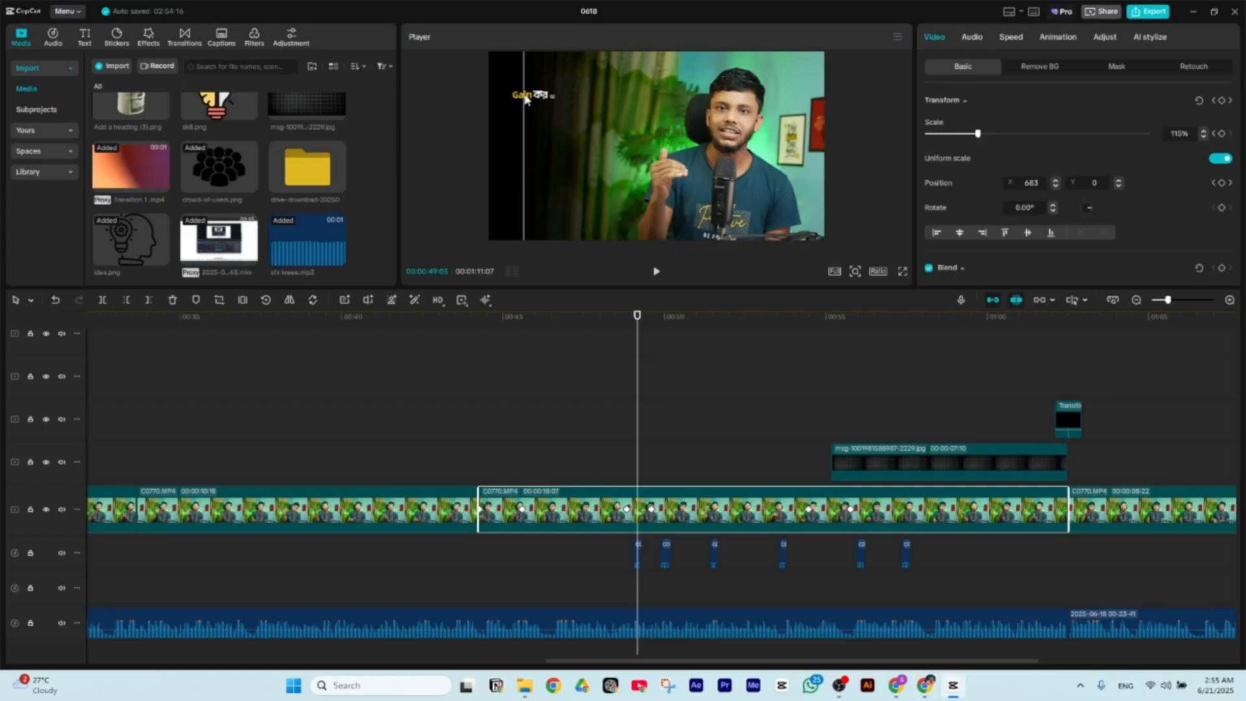
left_click_drag(645, 318, 685, 331)
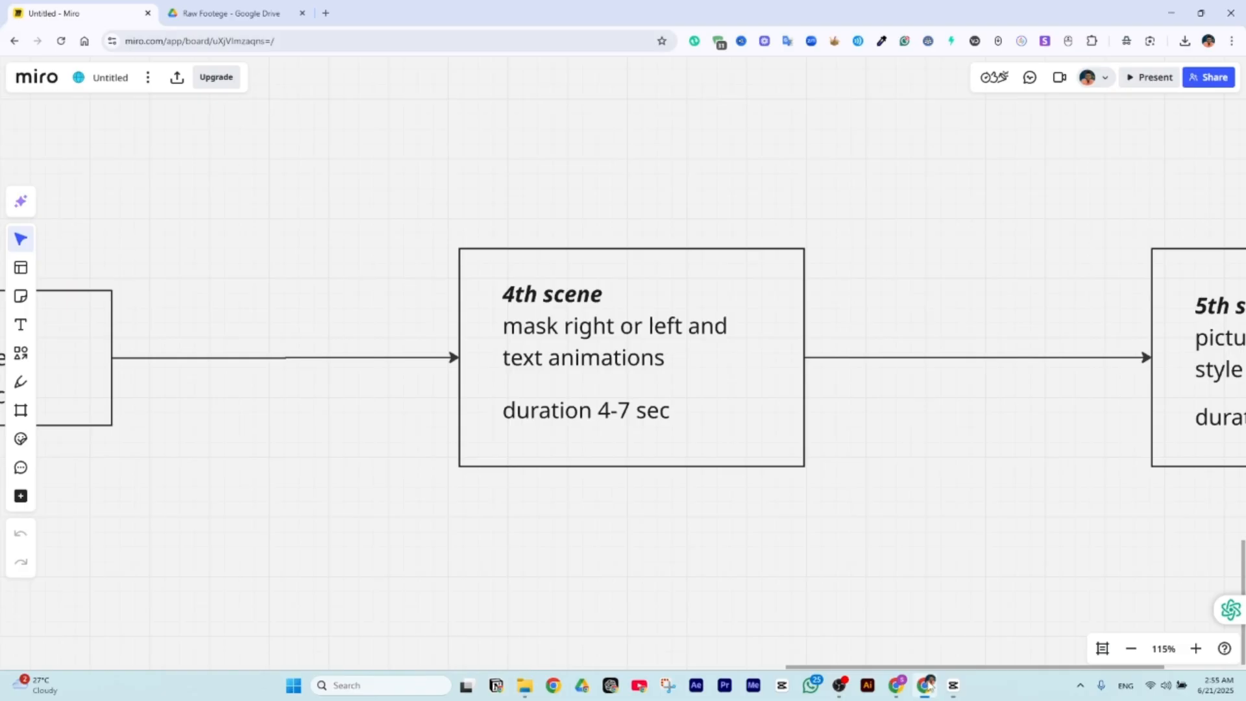
- Switch back to the Miro board and read the 4th and 5th scene boxes
left_click(926, 685)
scroll(448, 450, "up", 3)
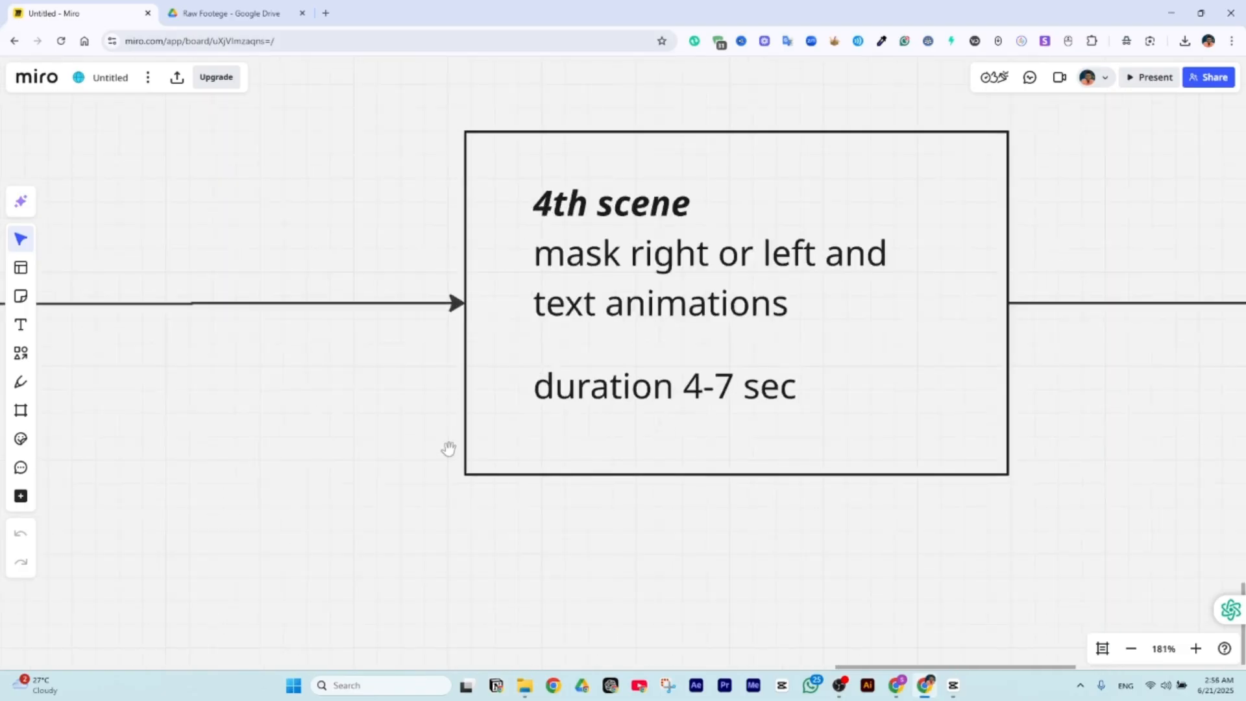
scroll(448, 448, "down", 5)
scroll(538, 454, "down", 5)
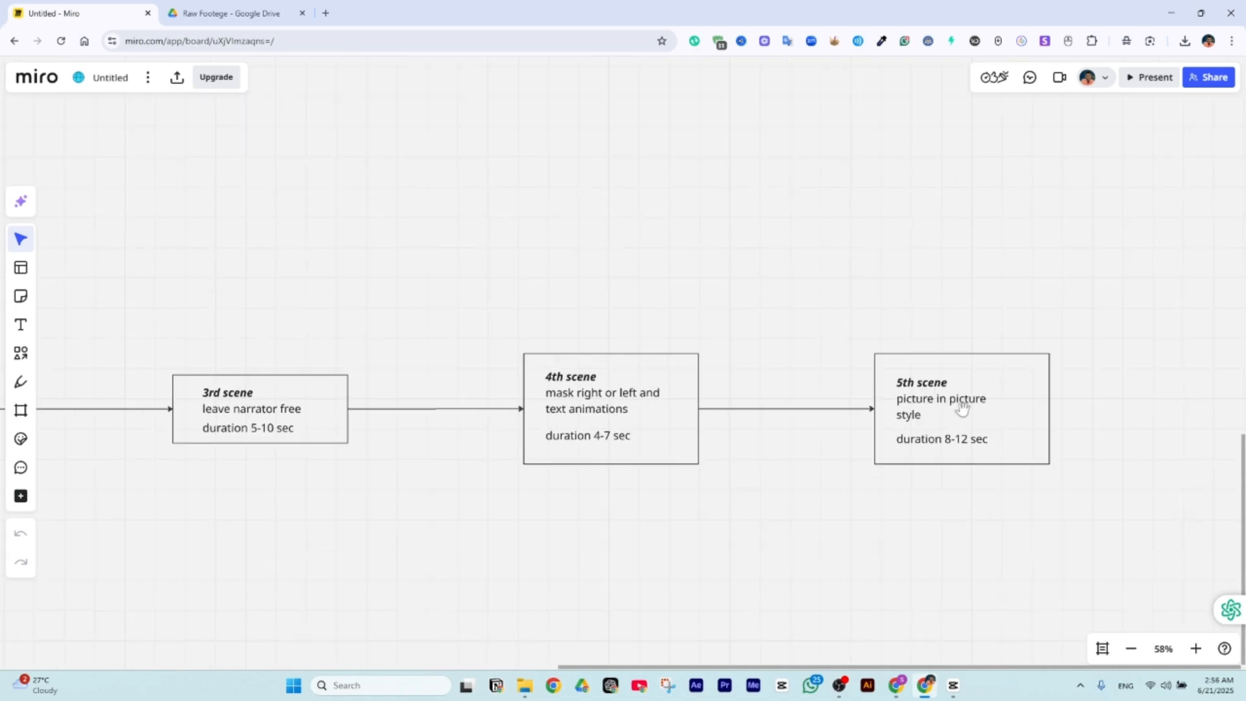
scroll(1104, 428, "up", 2)
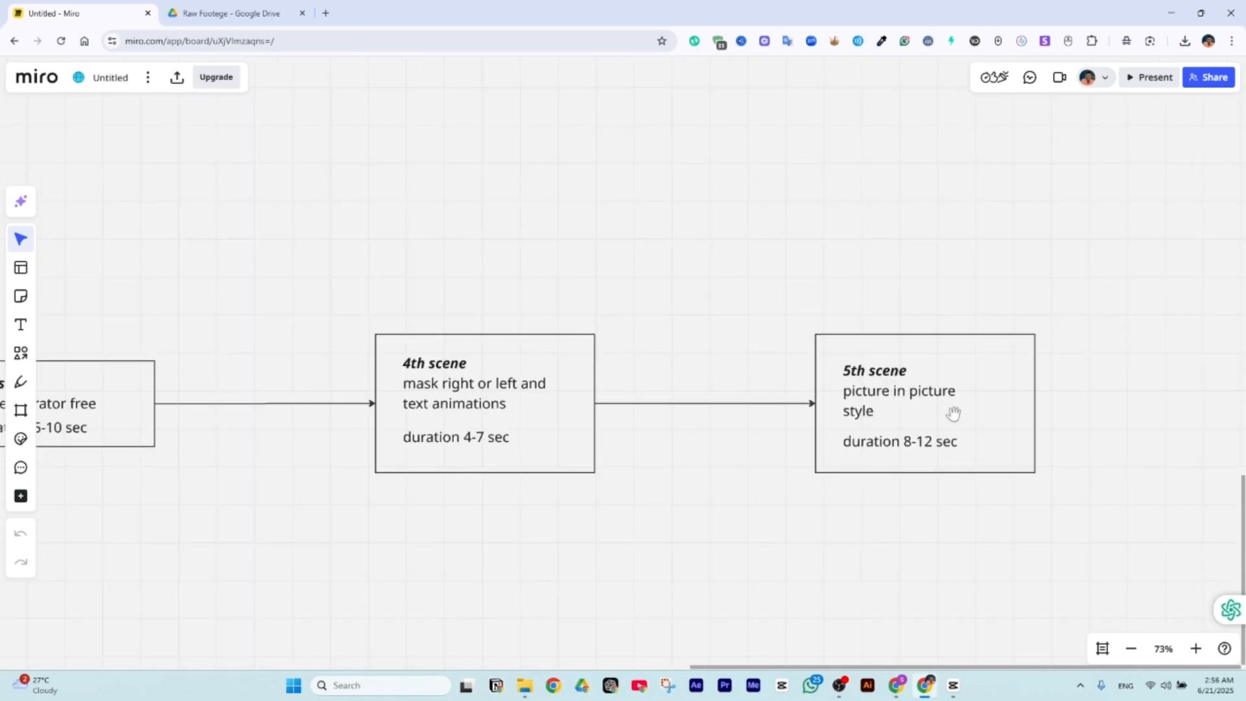
- Return to CapCut and inspect the narrator clip's two slide-aside position keyframes and its Split mask at the second one
left_click(953, 686)
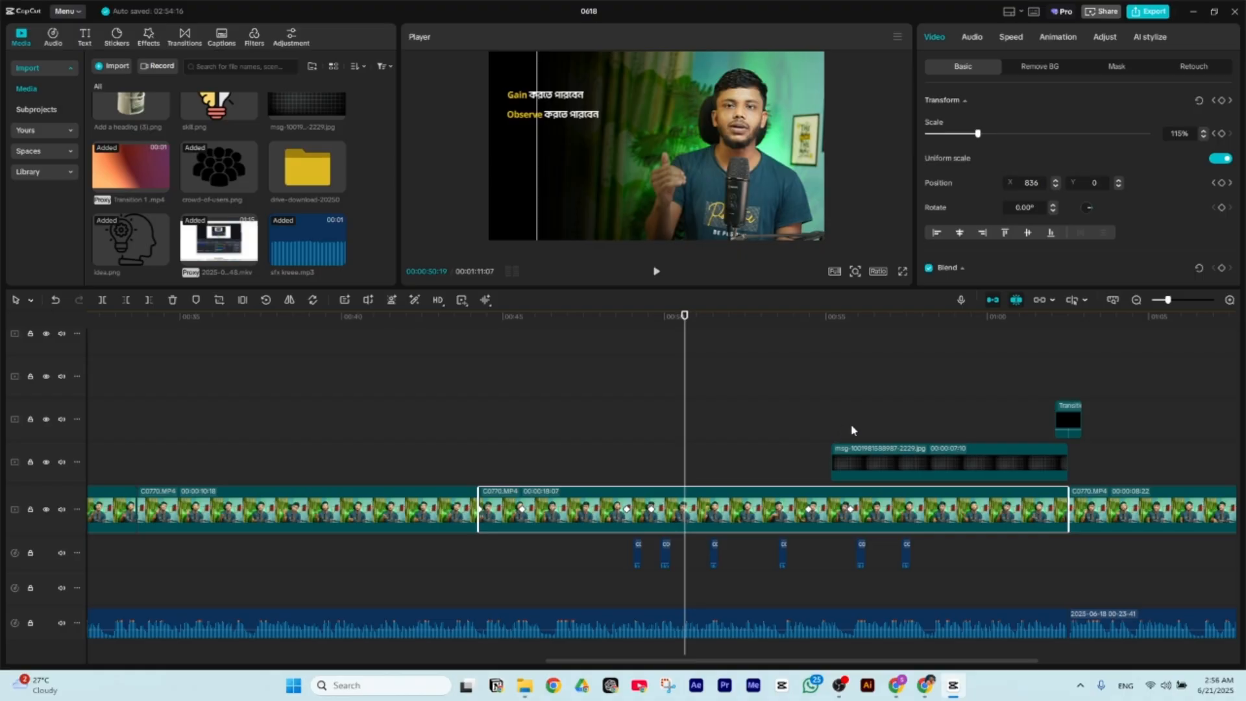
left_click_drag(511, 325, 626, 380)
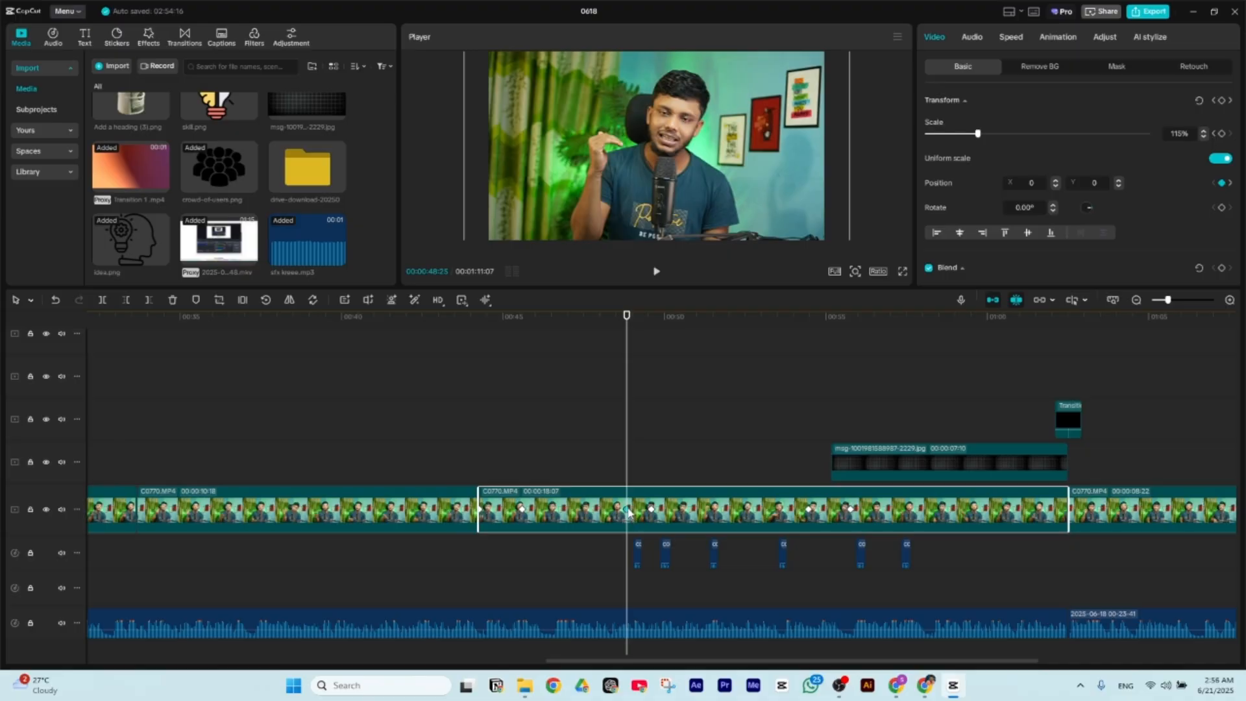
left_click_drag(627, 331, 650, 338)
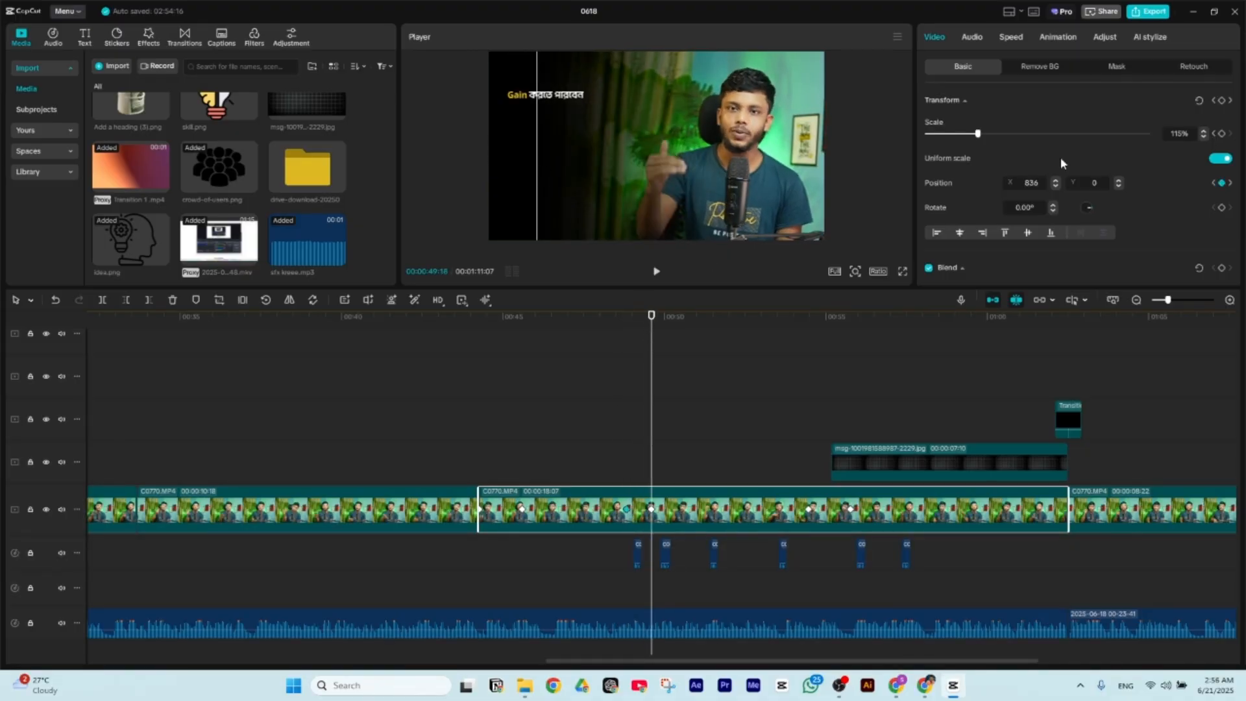
left_click(1111, 68)
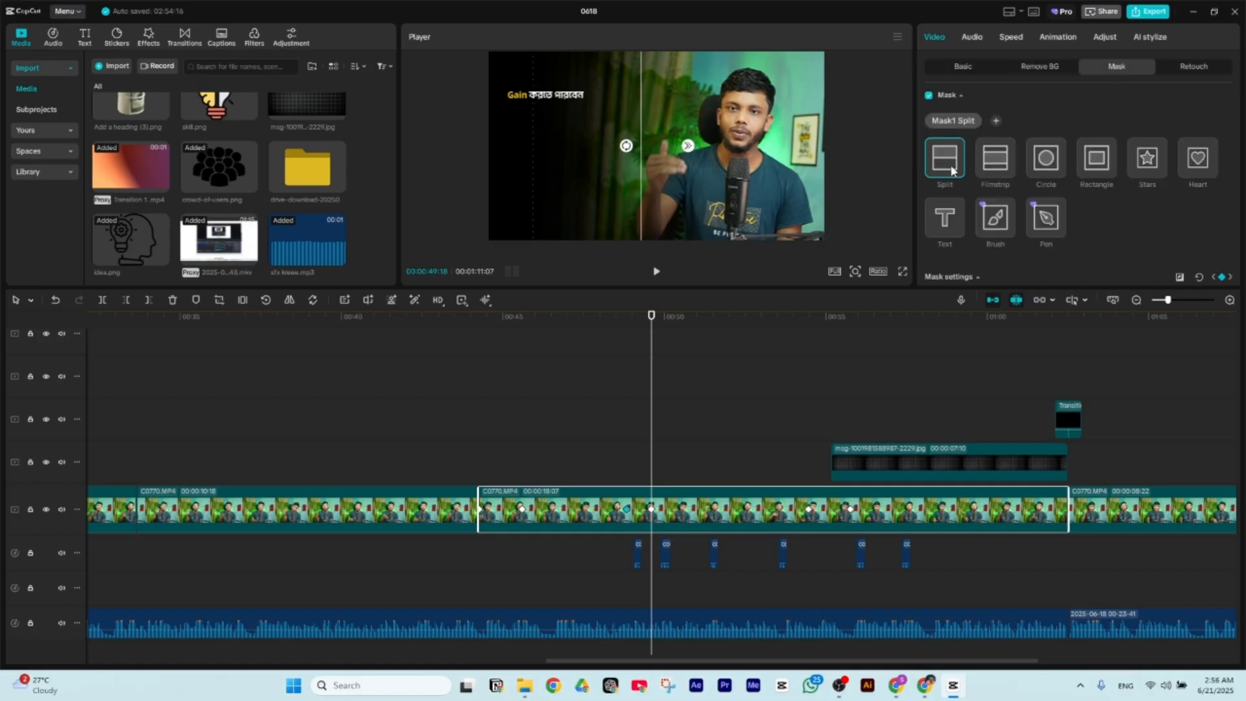
left_click(956, 67)
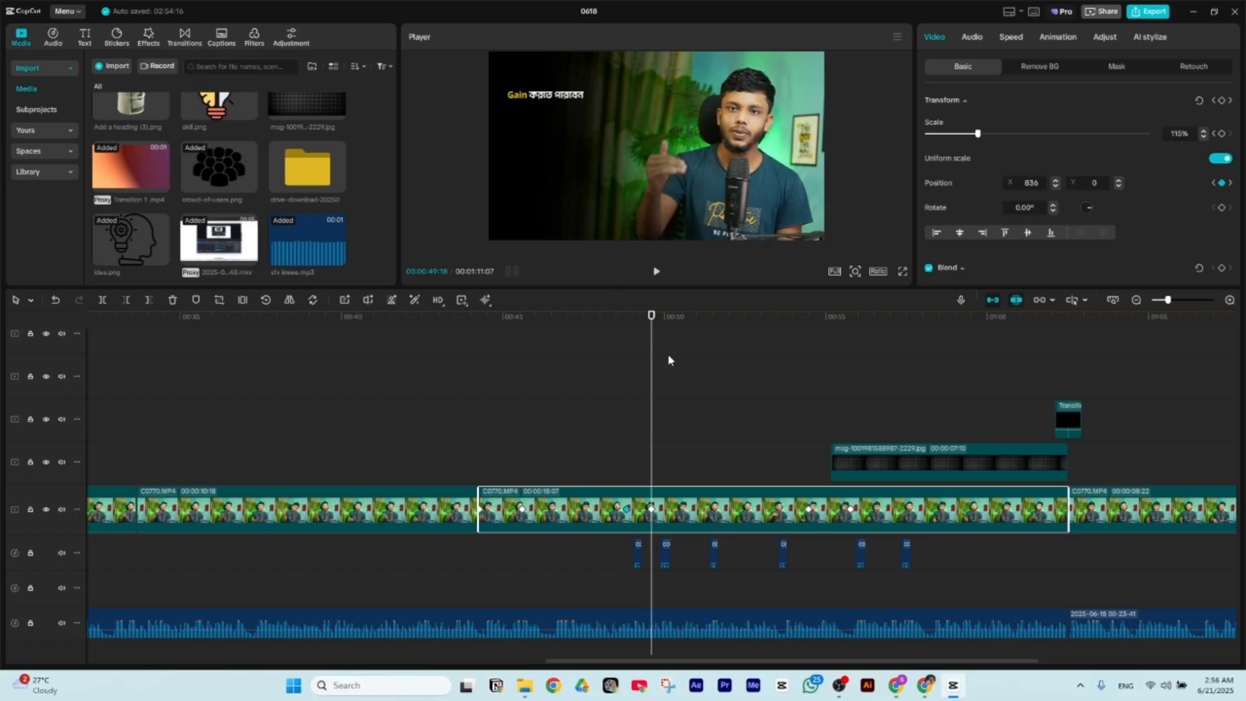
- Select the Gain text clip and scrub slightly back through its appearance beside the narrator
scroll(668, 353, "up", 5)
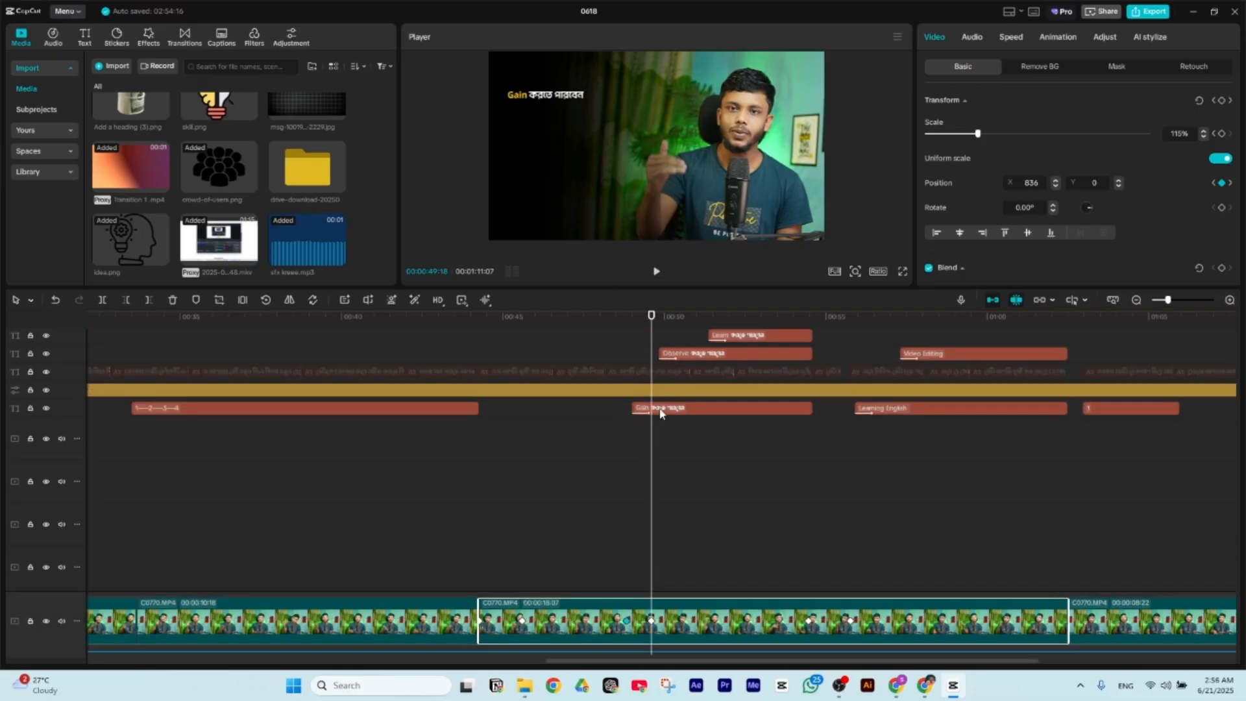
left_click(662, 414)
mouse_move(646, 325)
left_mouse_down()
mouse_move(631, 329)
mouse_move(649, 332)
left_mouse_up()
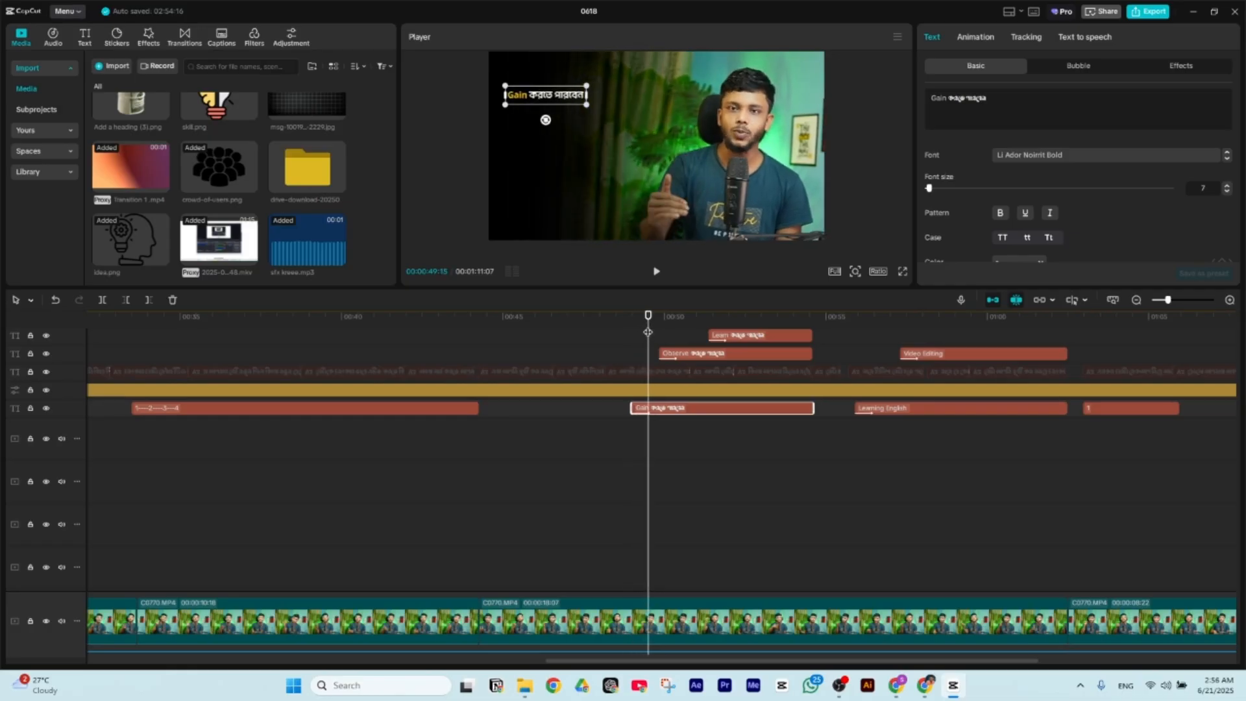
- Scrub through the completed four-line text list, select the narrator clip, and go to its position keyframe near 54 seconds
scroll(673, 384, "down", 3)
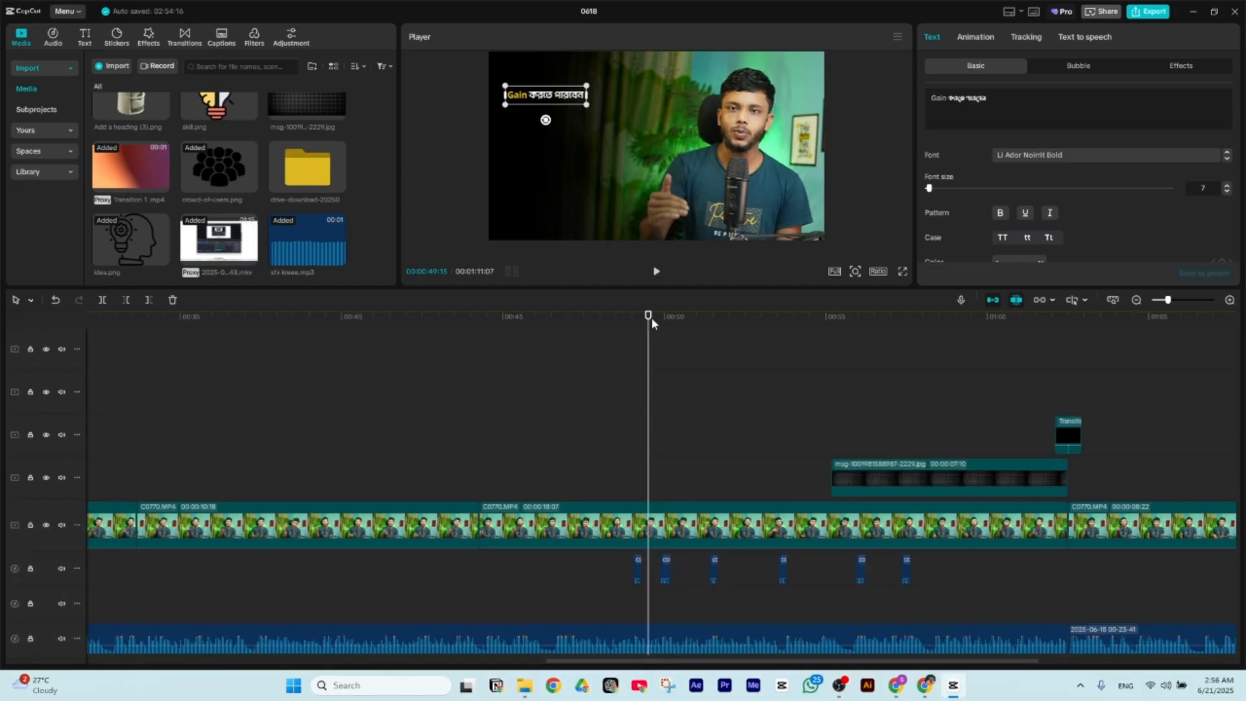
left_click_drag(651, 321, 797, 372)
left_click(817, 542)
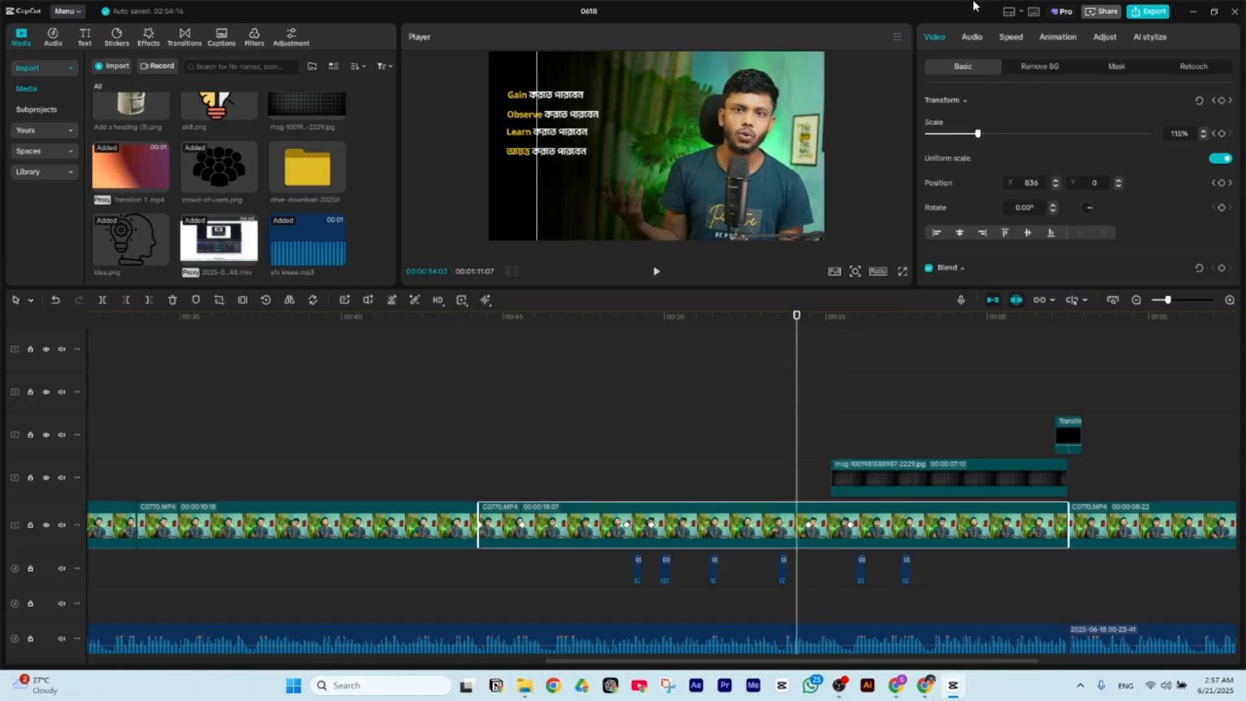
left_click(809, 529)
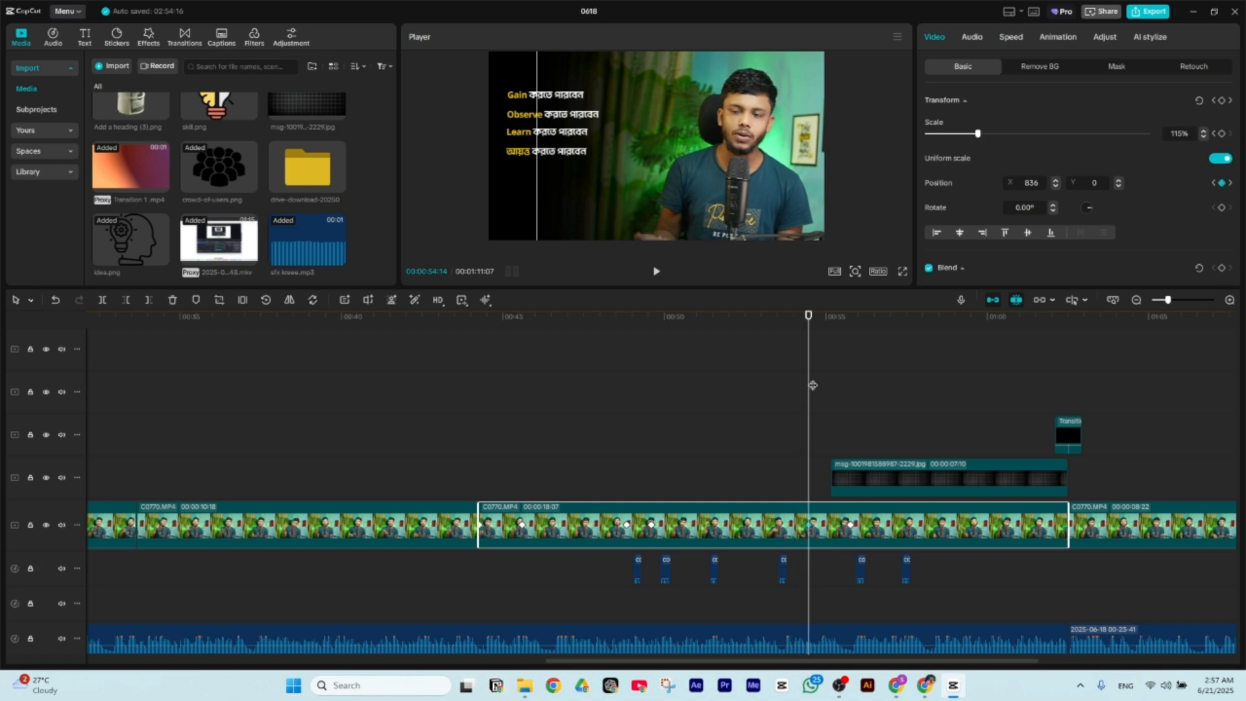
- Scrub to the narrator clip's position keyframe near 56 seconds and select the black grid background image above it
left_click_drag(811, 318, 849, 336)
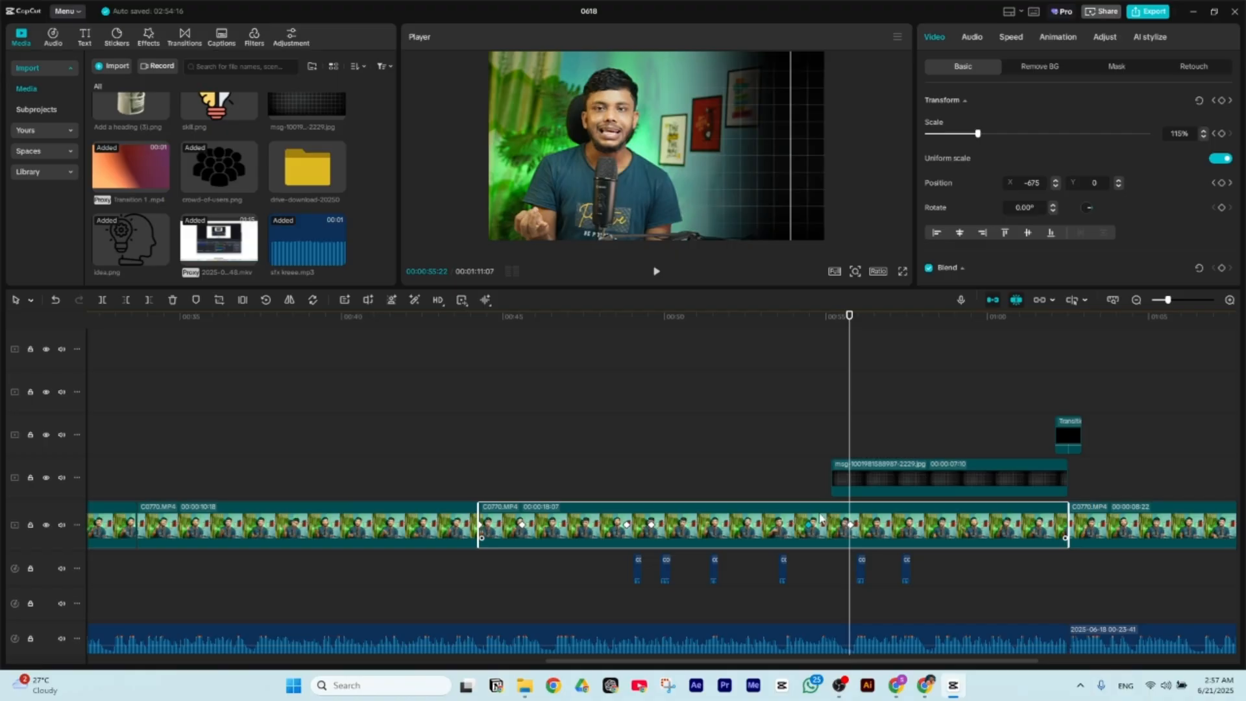
left_click(853, 531)
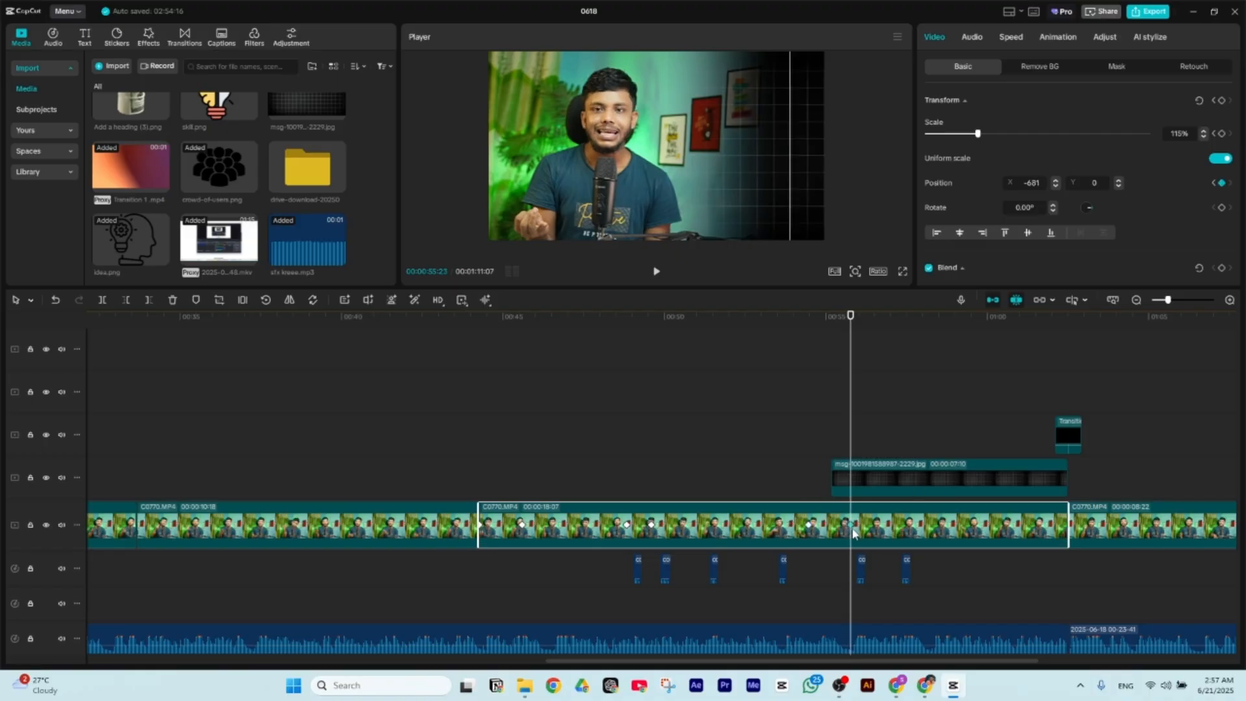
left_click(854, 487)
- Scrub through the Learning English and Video Editing texts to about 01:00:22, then select the narrator clip
mouse_move(850, 330)
left_mouse_down()
mouse_move(824, 337)
mouse_move(866, 343)
left_mouse_up()
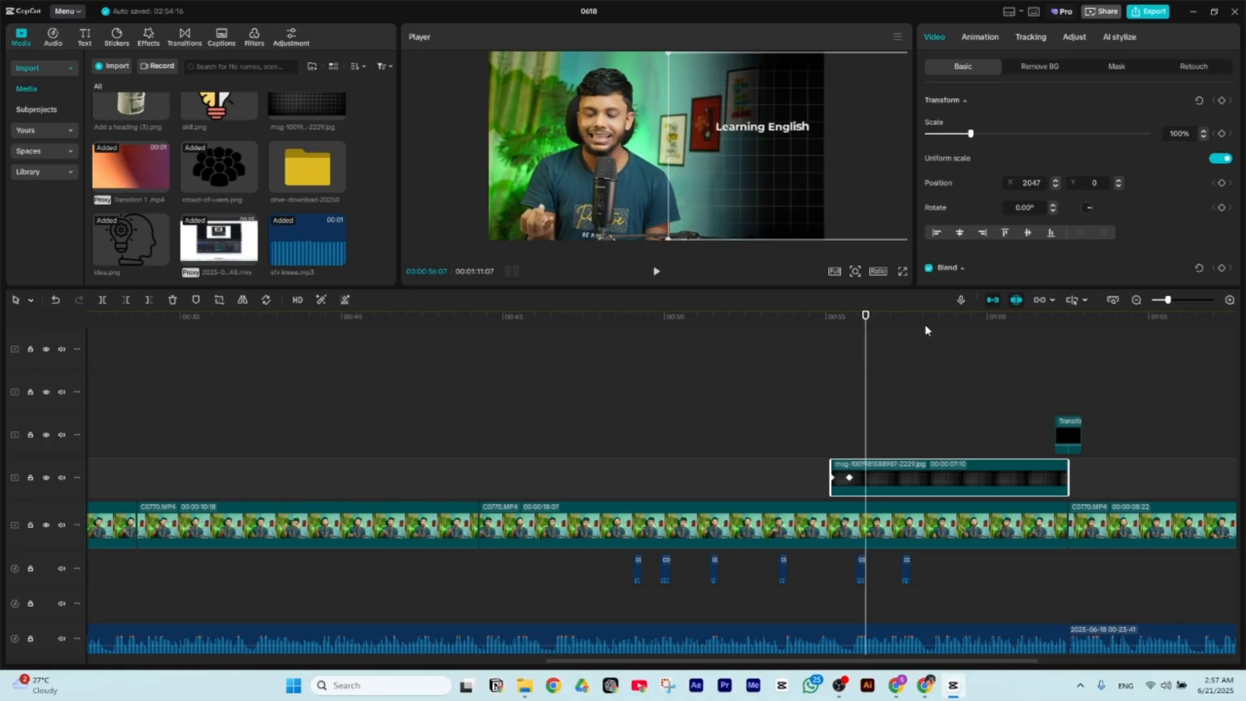
left_click_drag(860, 323, 919, 328)
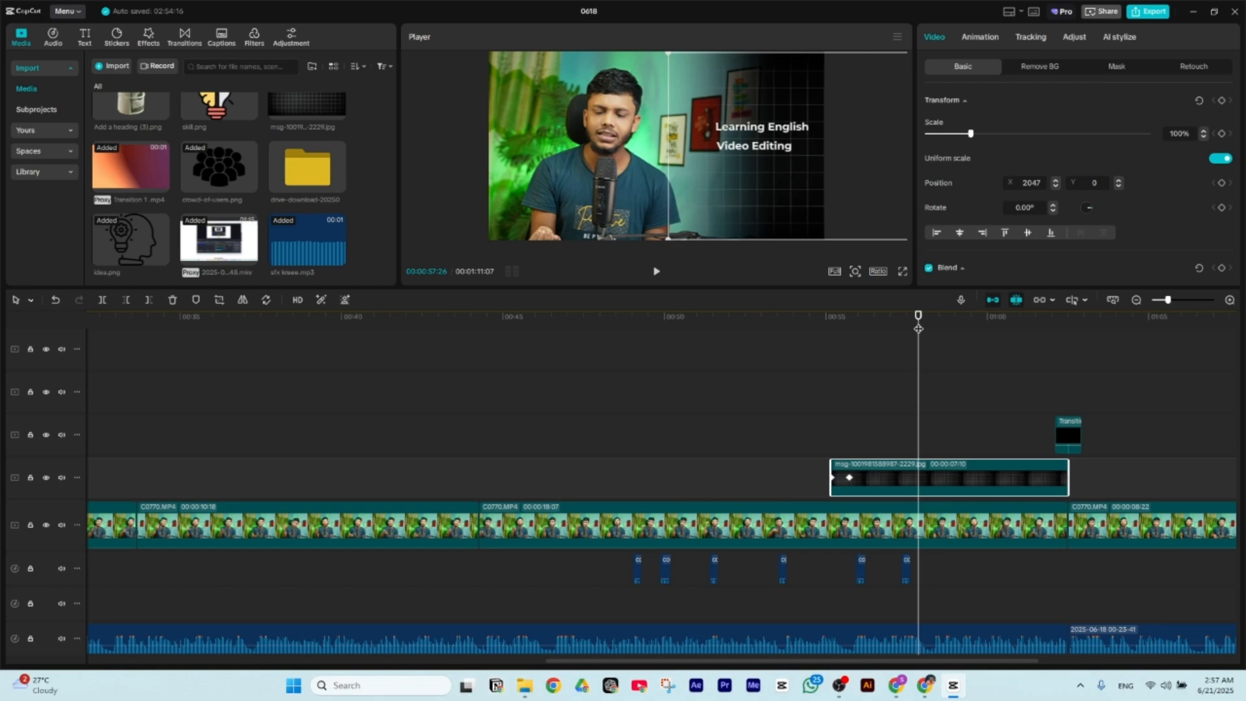
left_click_drag(918, 316, 1011, 404)
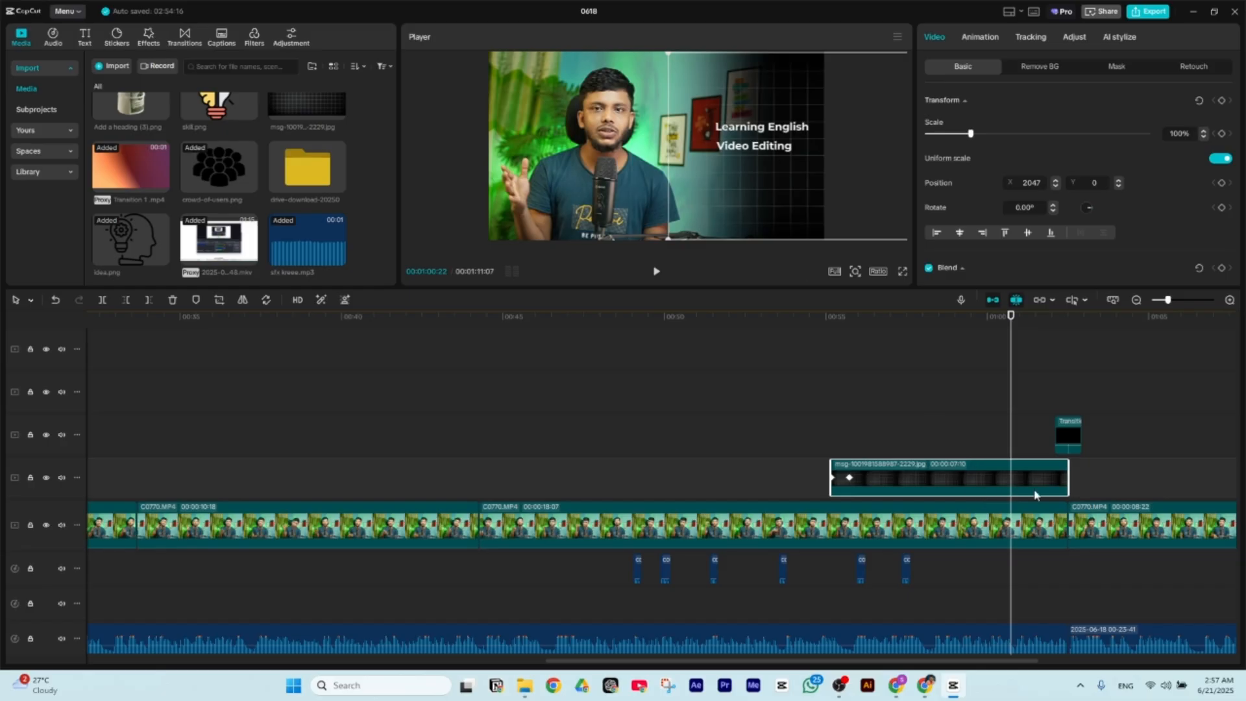
left_click(1033, 529)
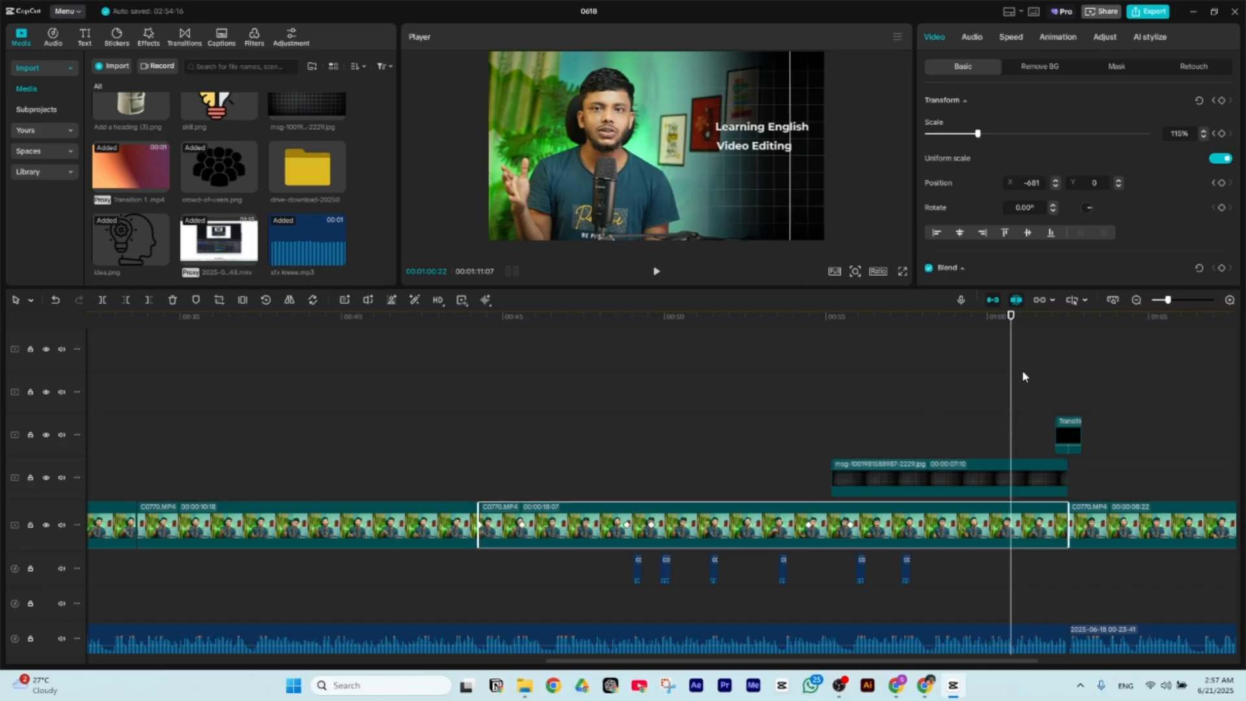
- Scrub across the transition into the last narrator clip, select that clip, and move past its number 1 text to 01:05:04
left_click_drag(1009, 323, 1109, 348)
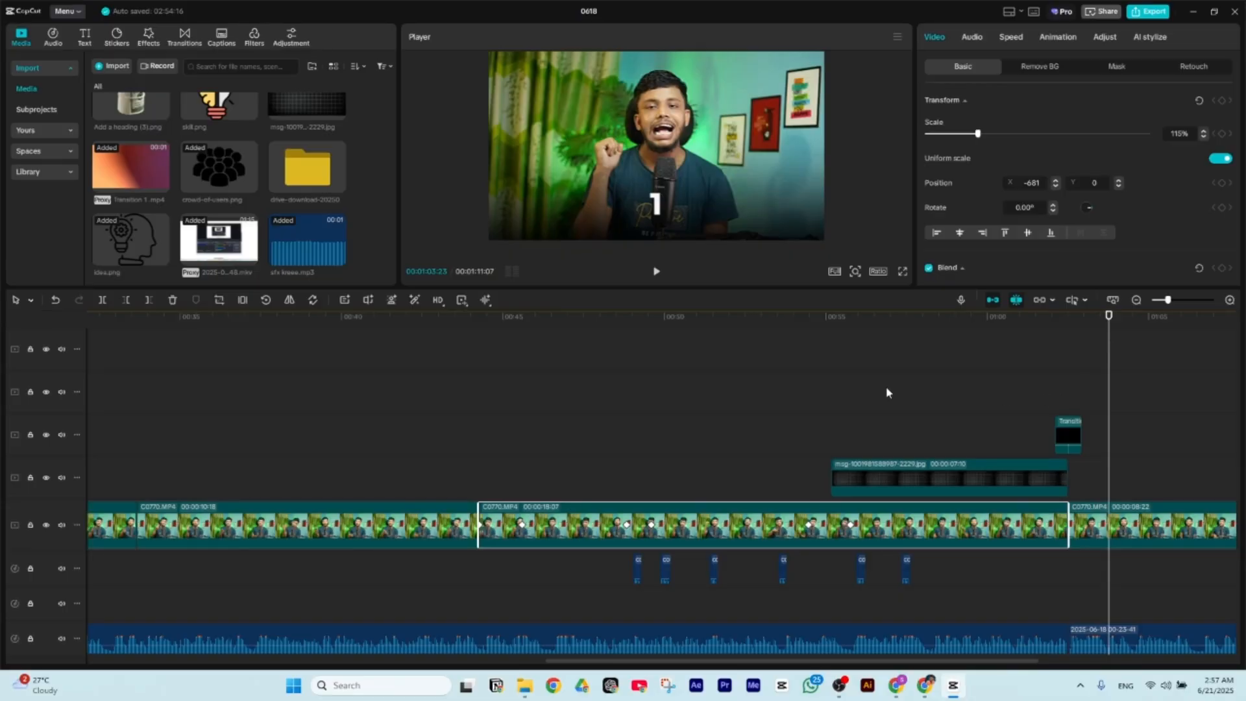
scroll(886, 390, "down", 1)
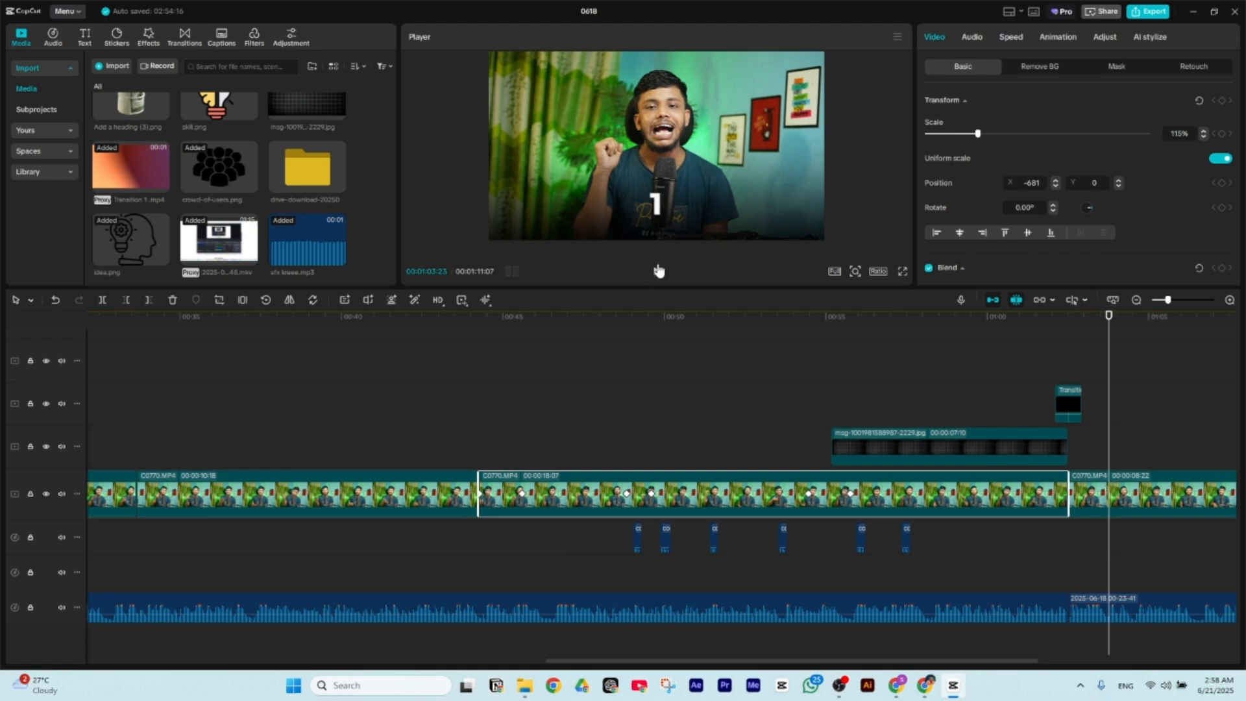
left_click_drag(1110, 326, 1129, 326)
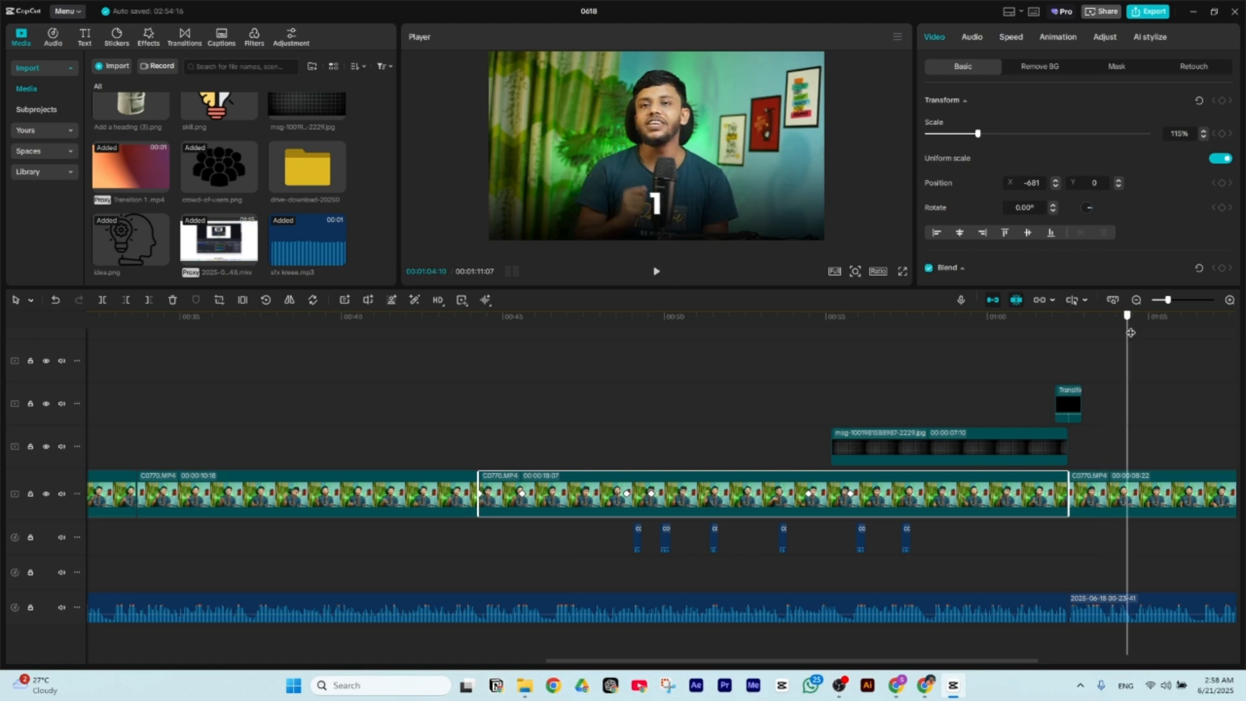
scroll(1104, 400, "up", 4)
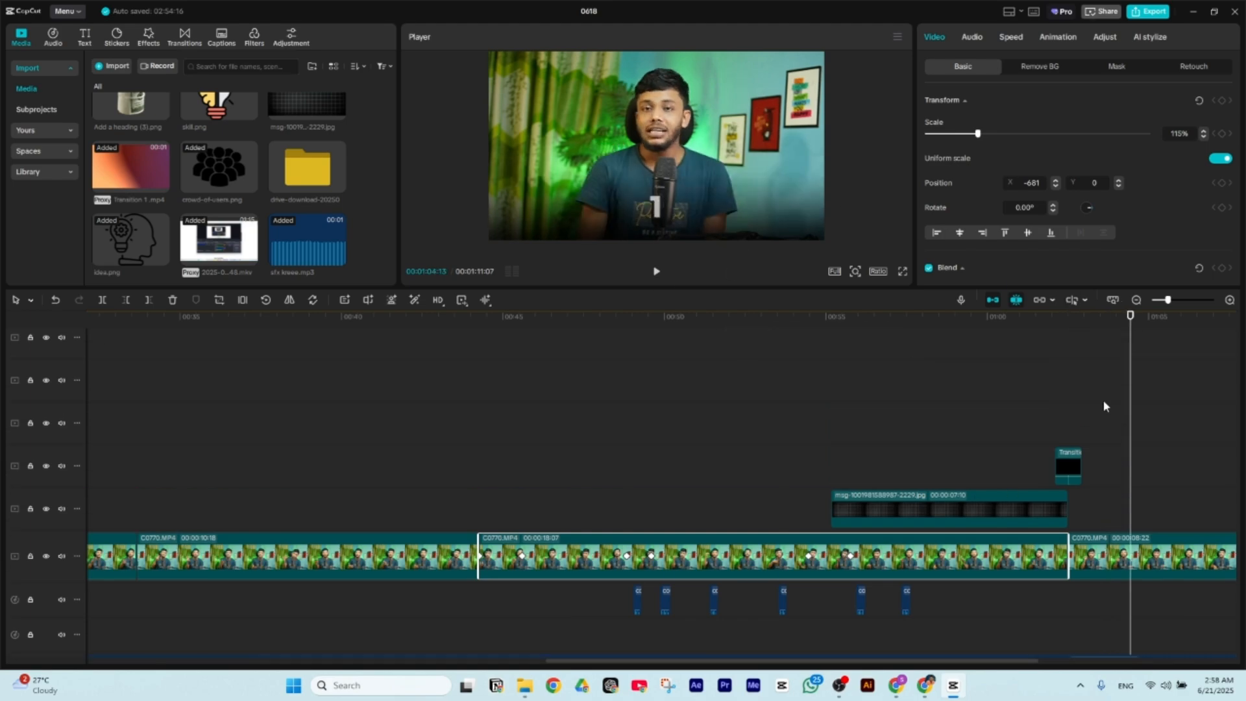
left_click(1148, 610)
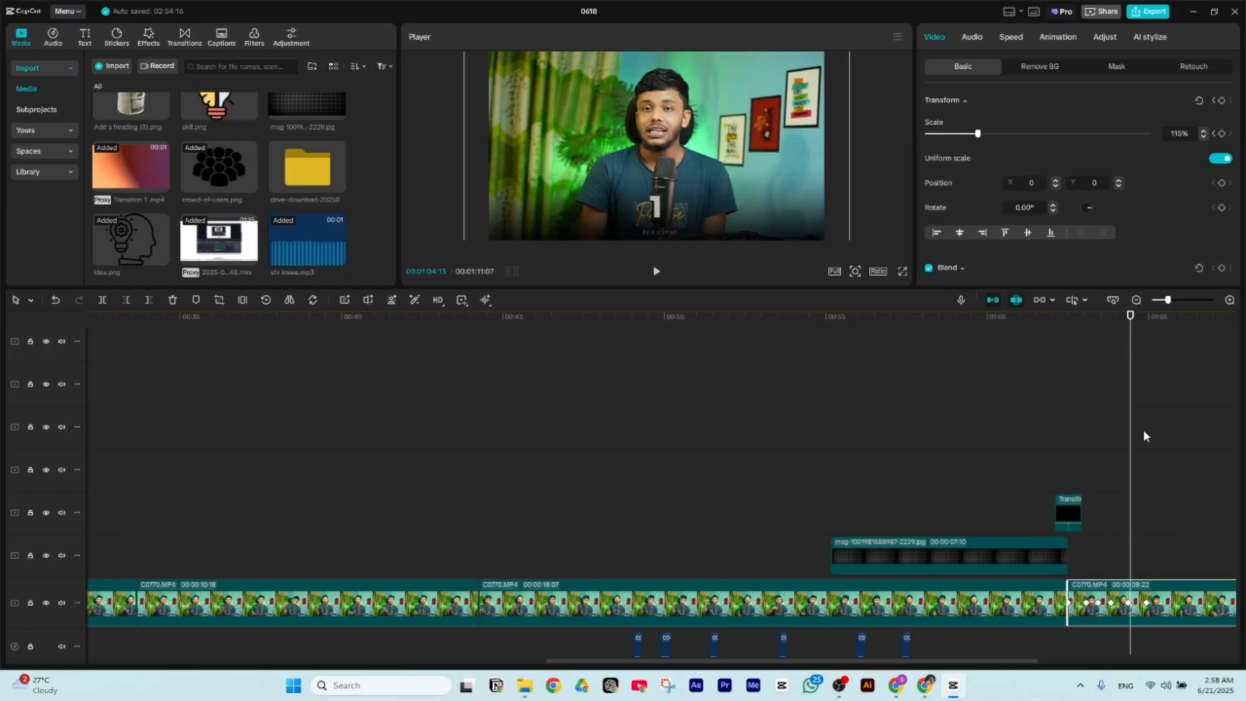
left_click_drag(1129, 339, 1152, 338)
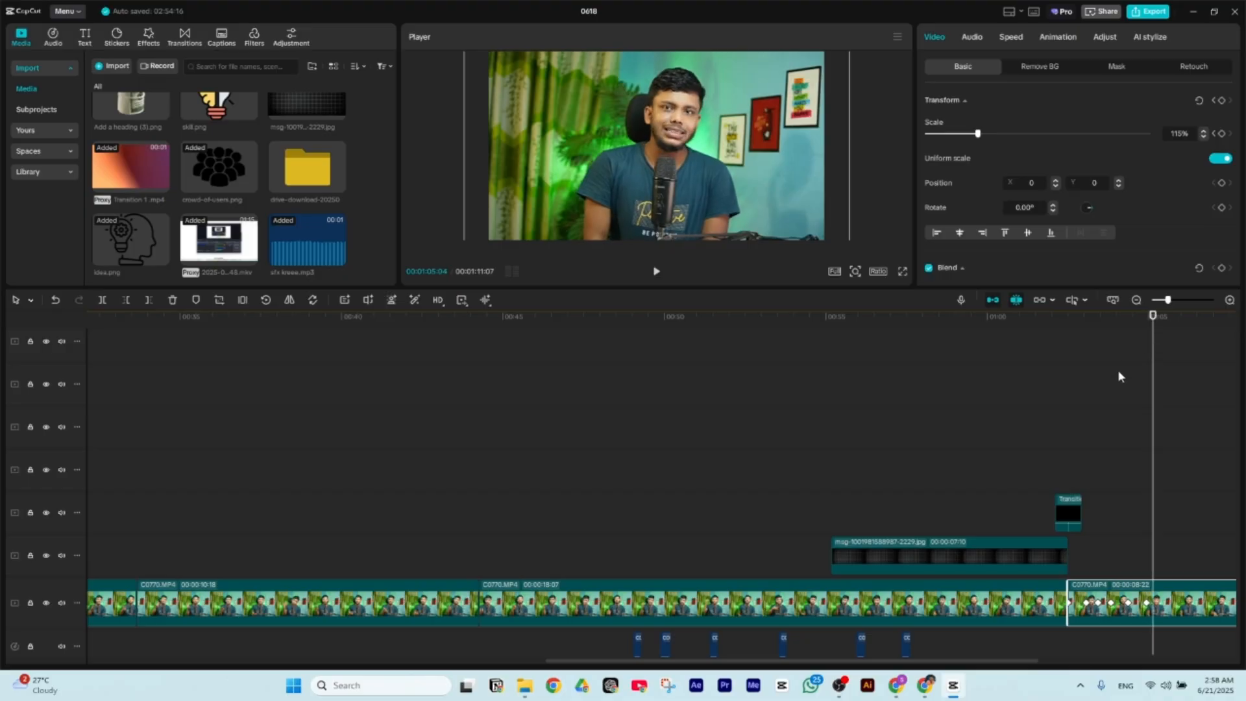
- Return to the start of the project and examine the text, overlay, video and sound effect tracks across the timeline
scroll(1119, 372, "up", 3)
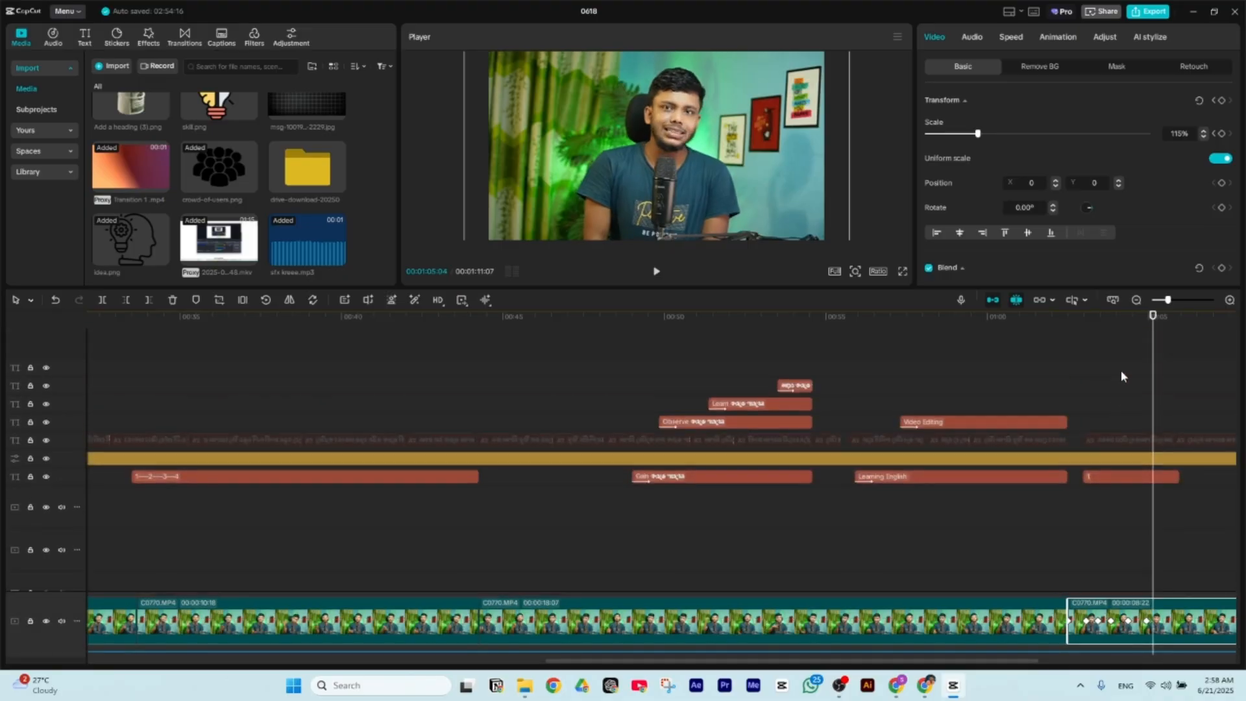
scroll(1063, 368, "down", 10)
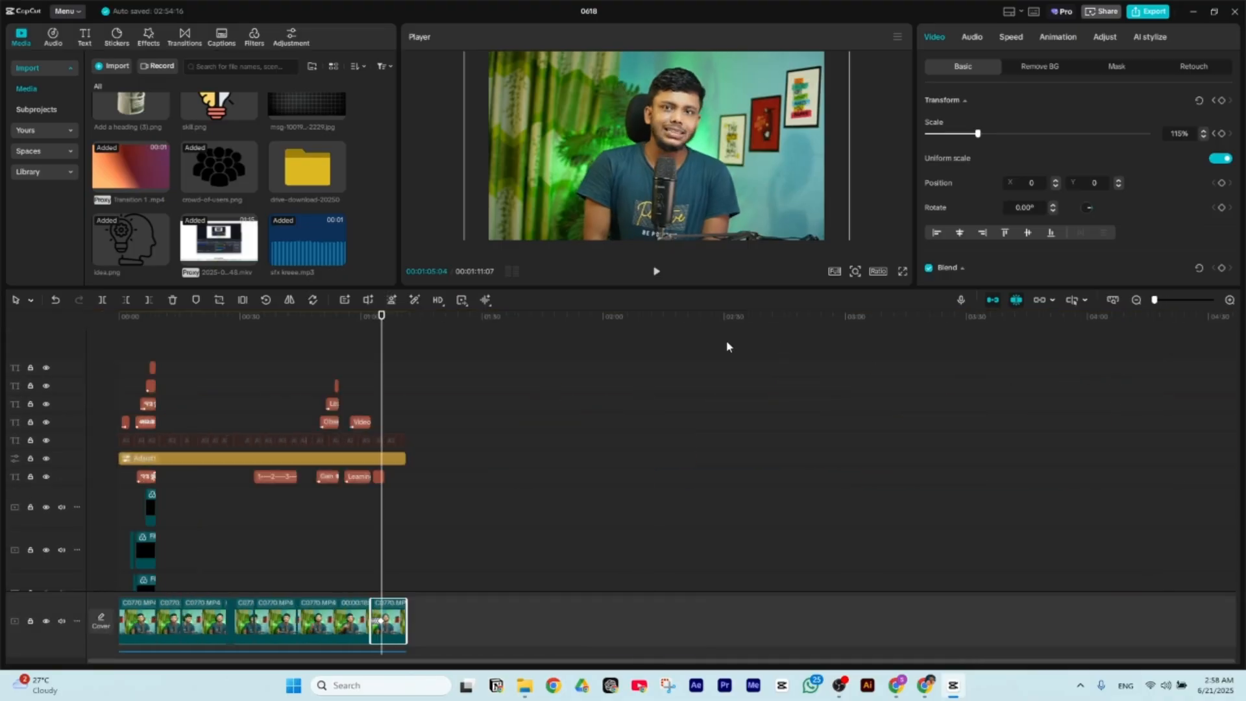
left_click_drag(357, 318, 78, 334)
scroll(500, 361, "up", 4)
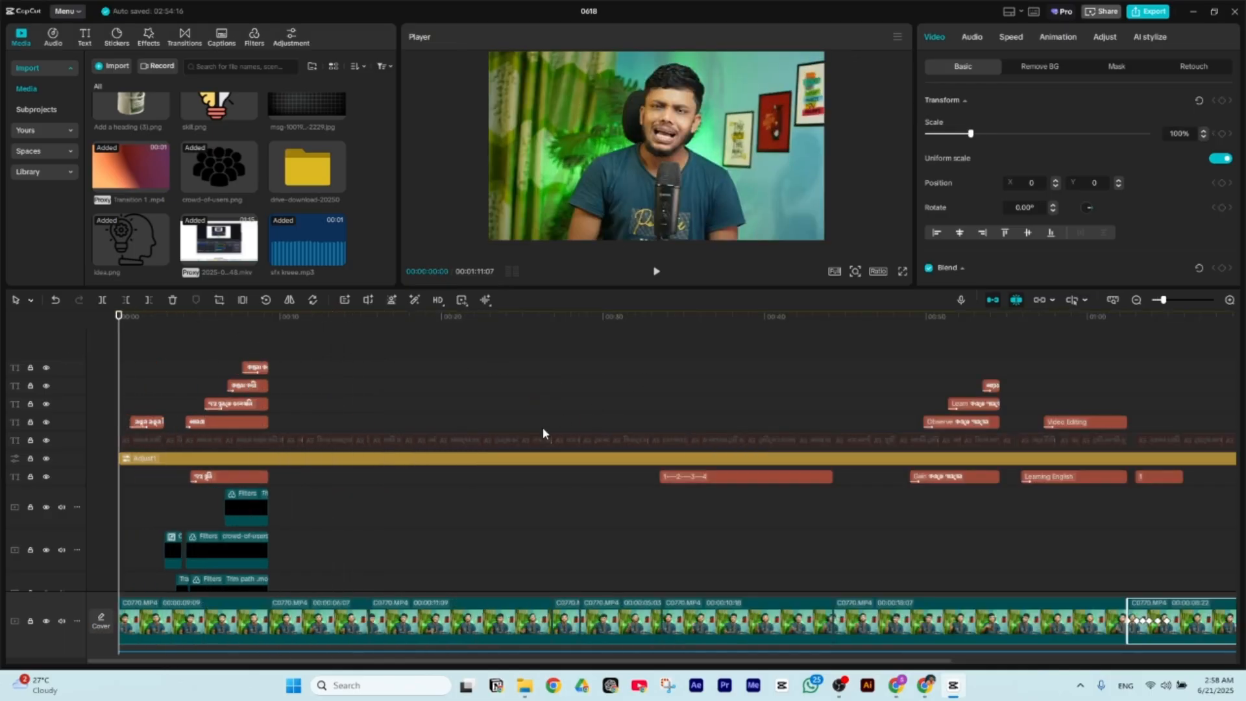
scroll(543, 427, "down", 3)
scroll(527, 449, "down", 4)
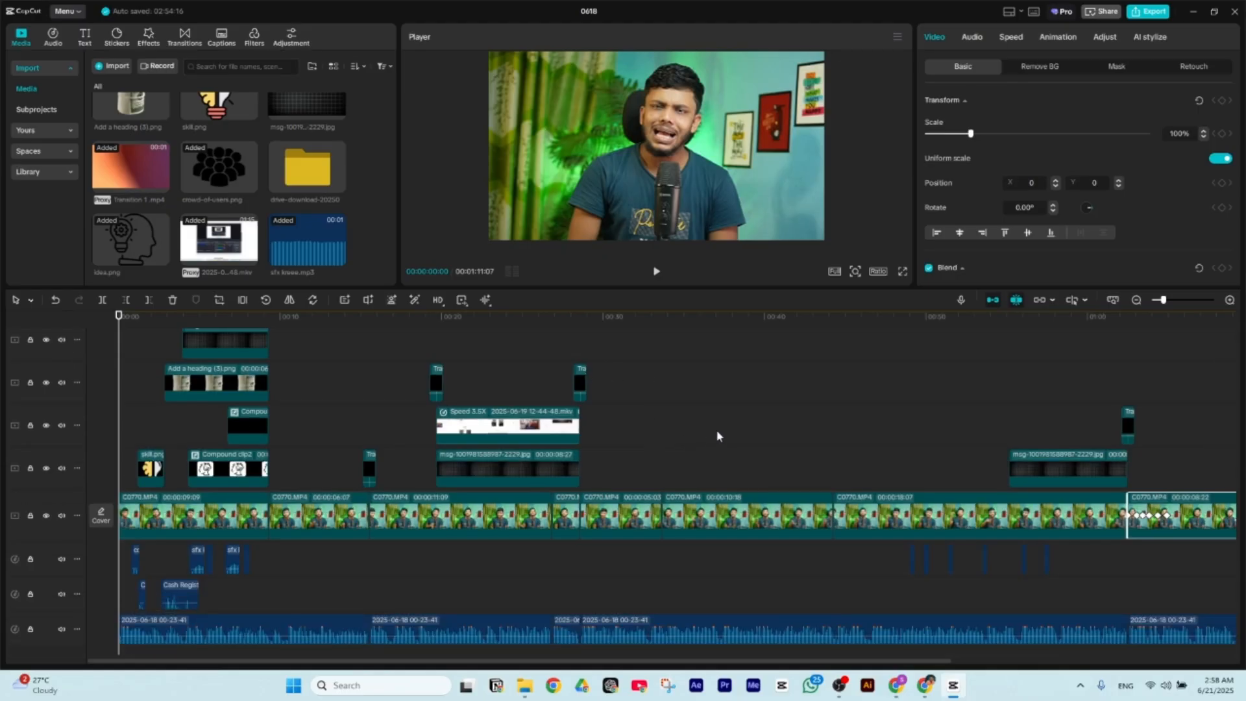
scroll(664, 383, "down", 2)
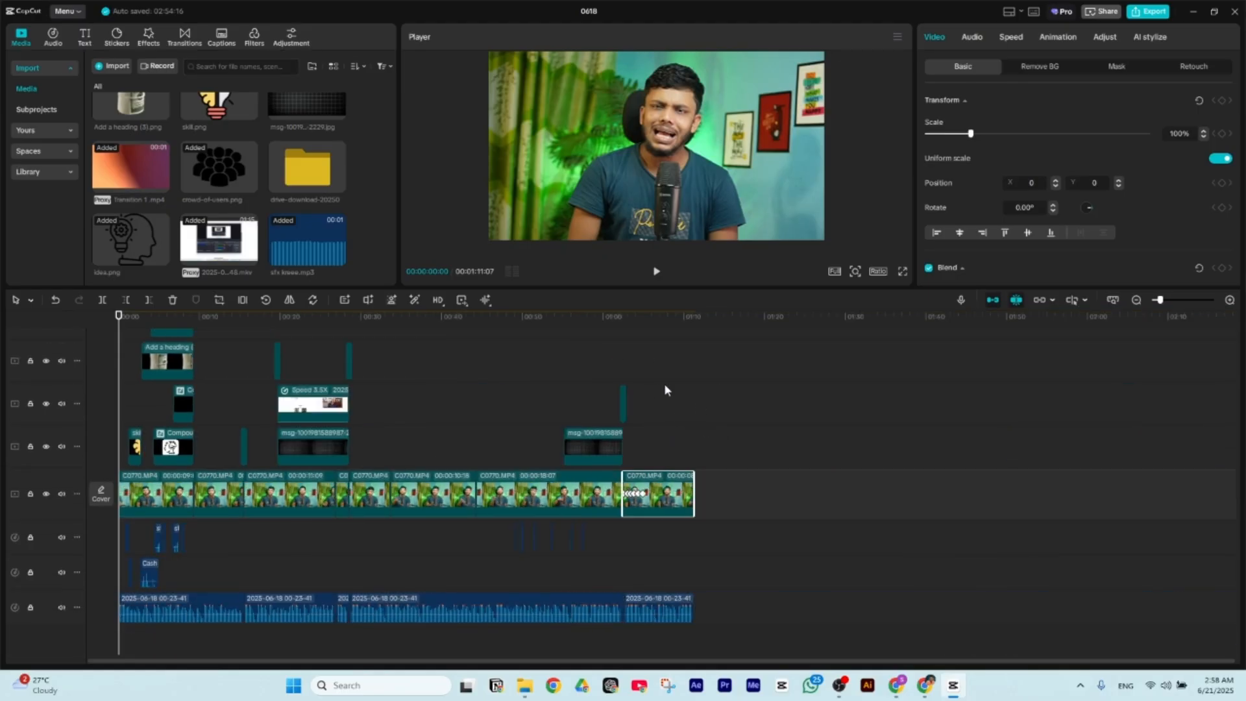
scroll(652, 383, "up", 4)
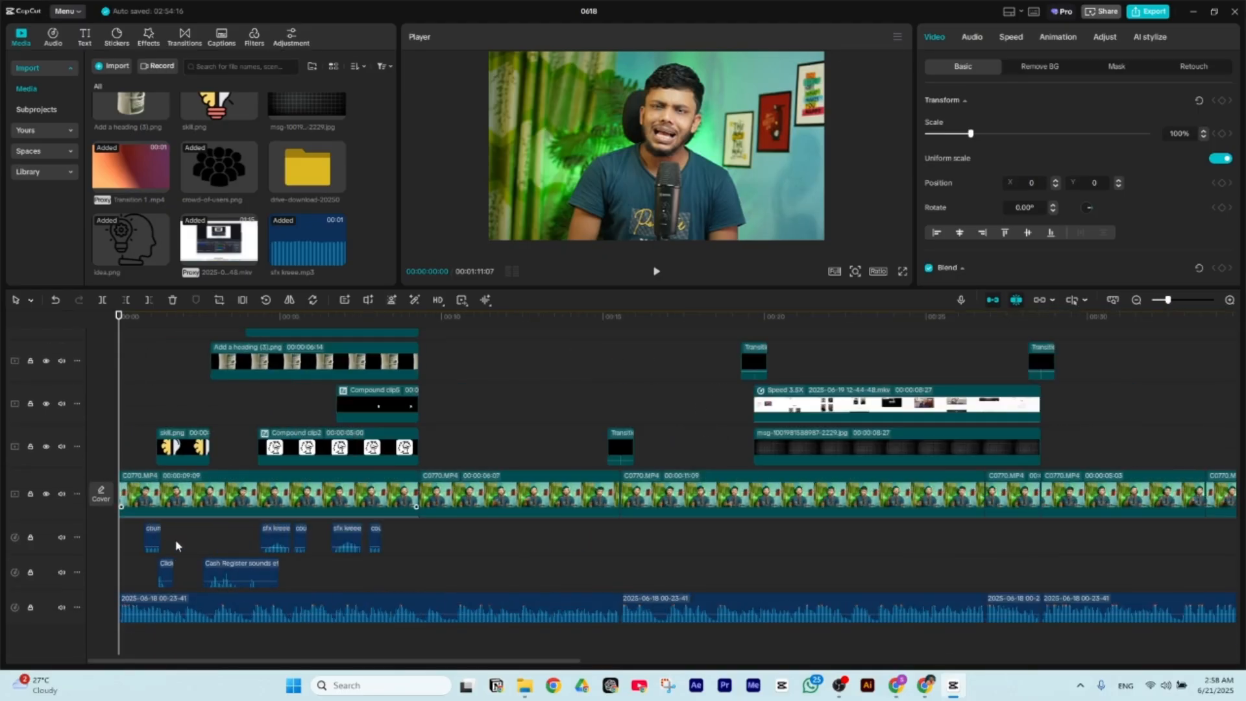
scroll(187, 382, "up", 5)
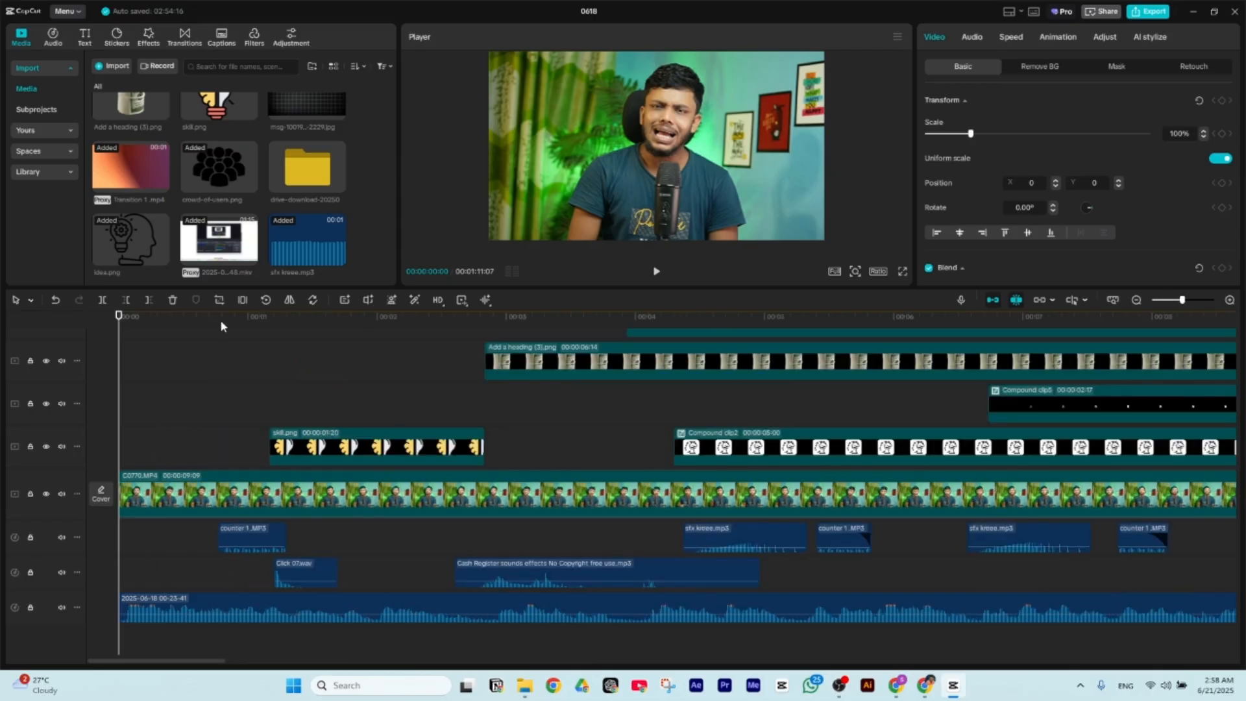
- Scrub from the skill icon and text in the starting scene onward to the plain narrator shot near 13 seconds
left_click_drag(220, 320, 303, 339)
scroll(303, 339, "down", 3)
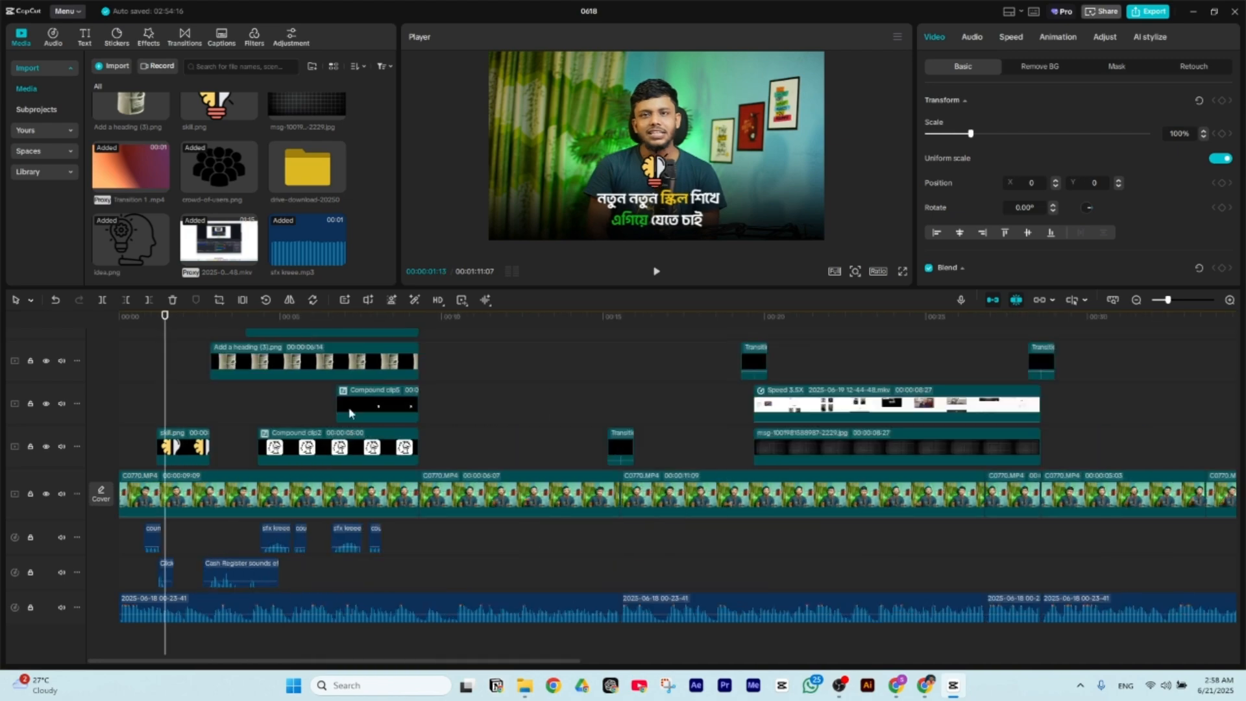
left_click_drag(267, 313, 551, 388)
scroll(551, 388, "down", 3)
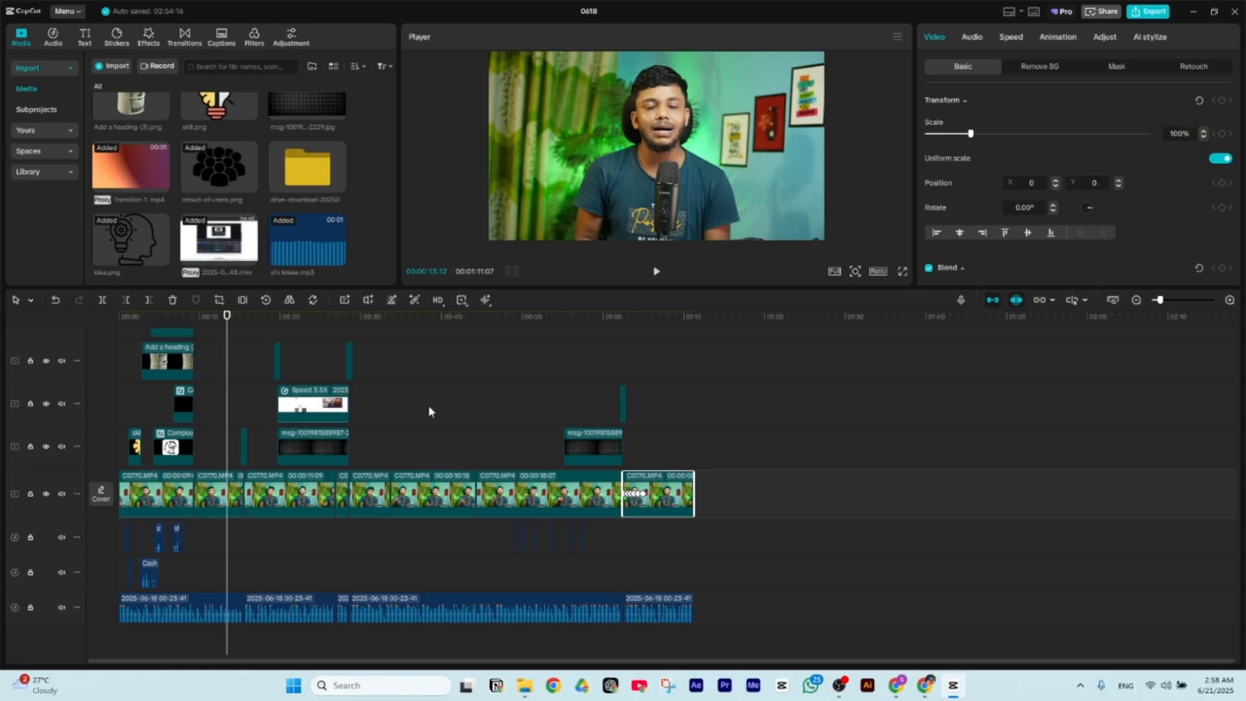
- Scrub through the side-text scenes with the narrator on each side and on to the end of the video at 01:11:07
scroll(429, 405, "up", 3)
left_click_drag(244, 318, 544, 421)
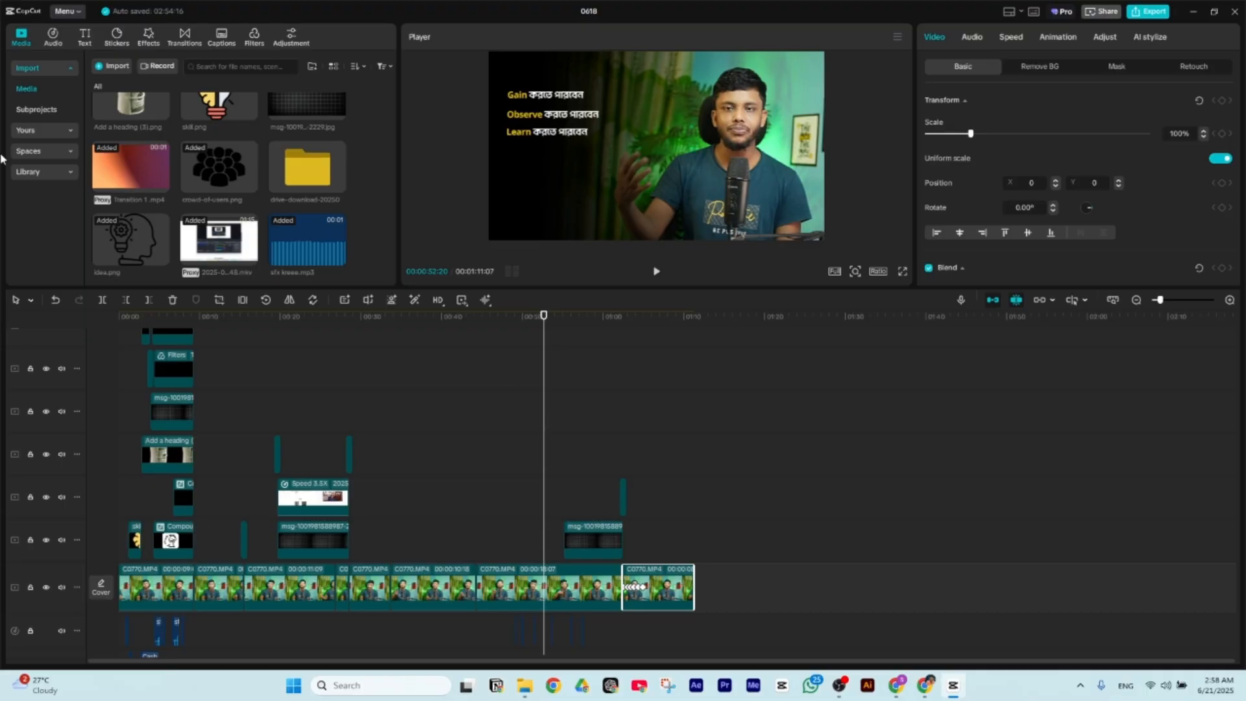
left_click_drag(461, 316, 613, 318)
left_click(601, 352)
scroll(514, 437, "down", 3)
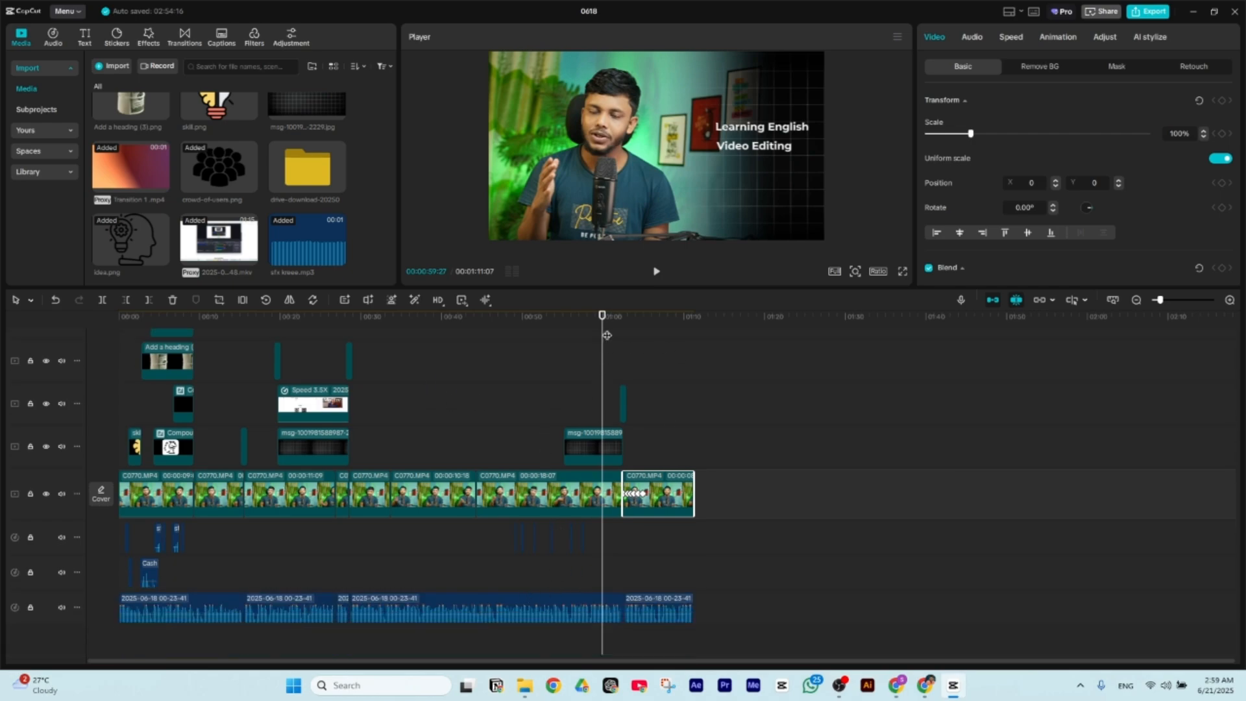
left_click_drag(606, 328, 714, 329)
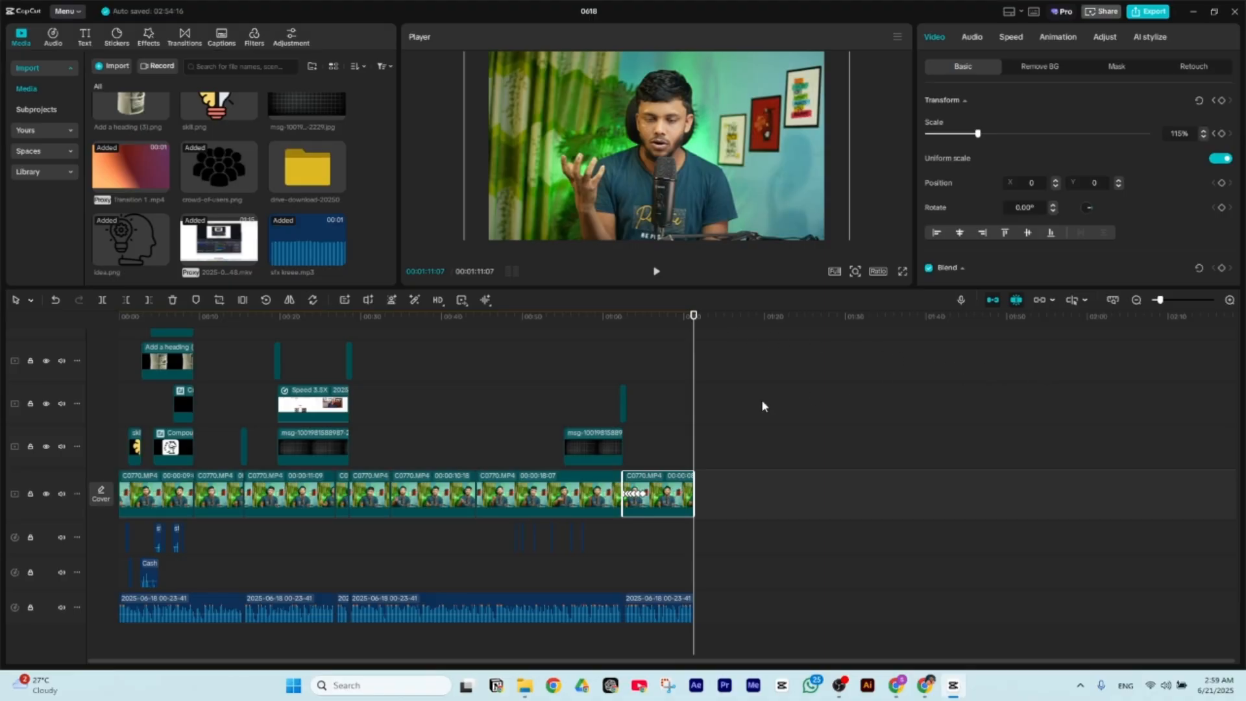
- Scrub back from the last narrator clip to the 23-second area and go to the 1-2-3-4 text near 36 seconds
mouse_move(617, 319)
left_mouse_down()
mouse_move(648, 325)
mouse_move(625, 336)
mouse_move(667, 332)
mouse_move(628, 334)
left_mouse_up()
left_click(651, 335)
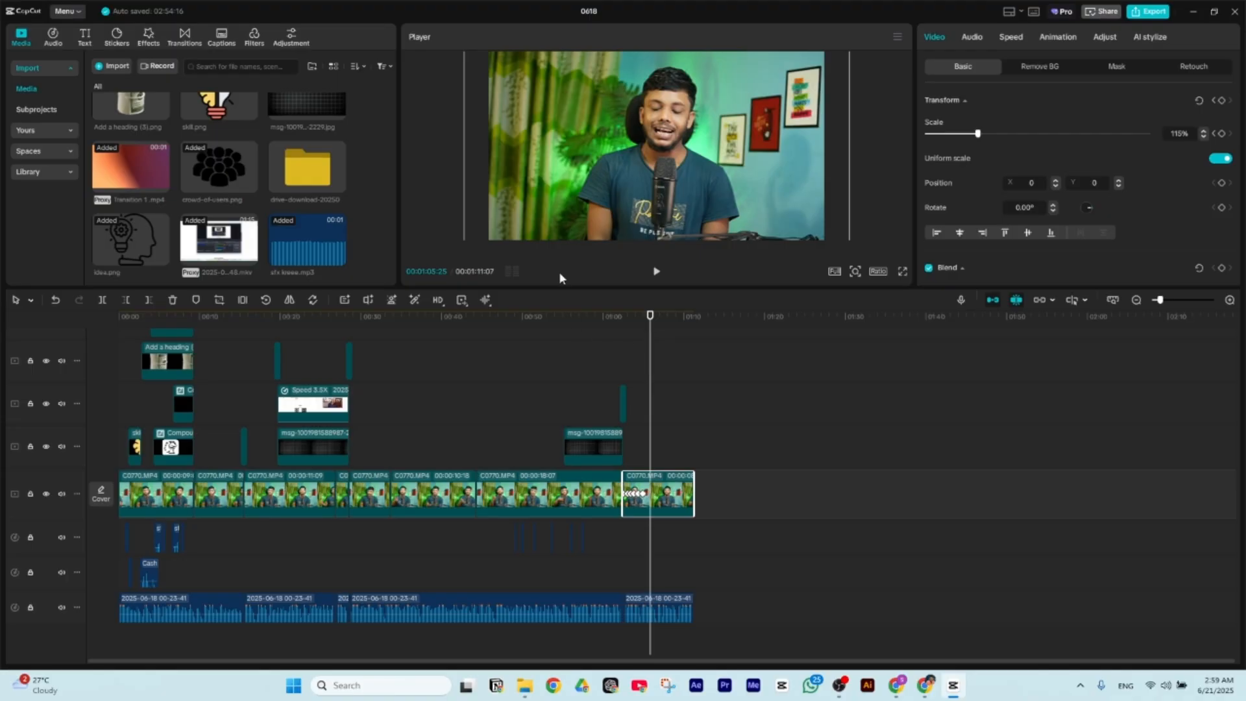
left_click_drag(508, 316, 305, 316)
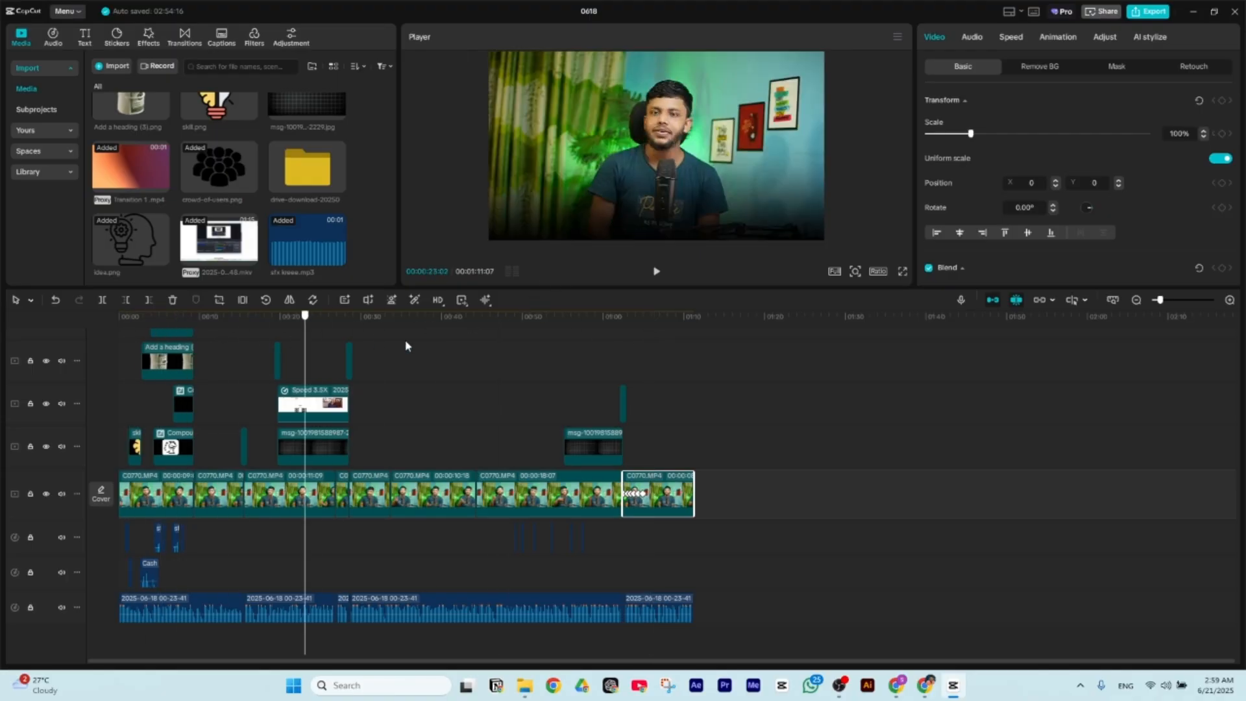
mouse_move(406, 346)
left_mouse_down()
mouse_move(548, 342)
mouse_move(409, 343)
left_mouse_up()
- Switch to the Miro board and view the whole chain from the starting scene to the 5th scene
left_click(926, 685)
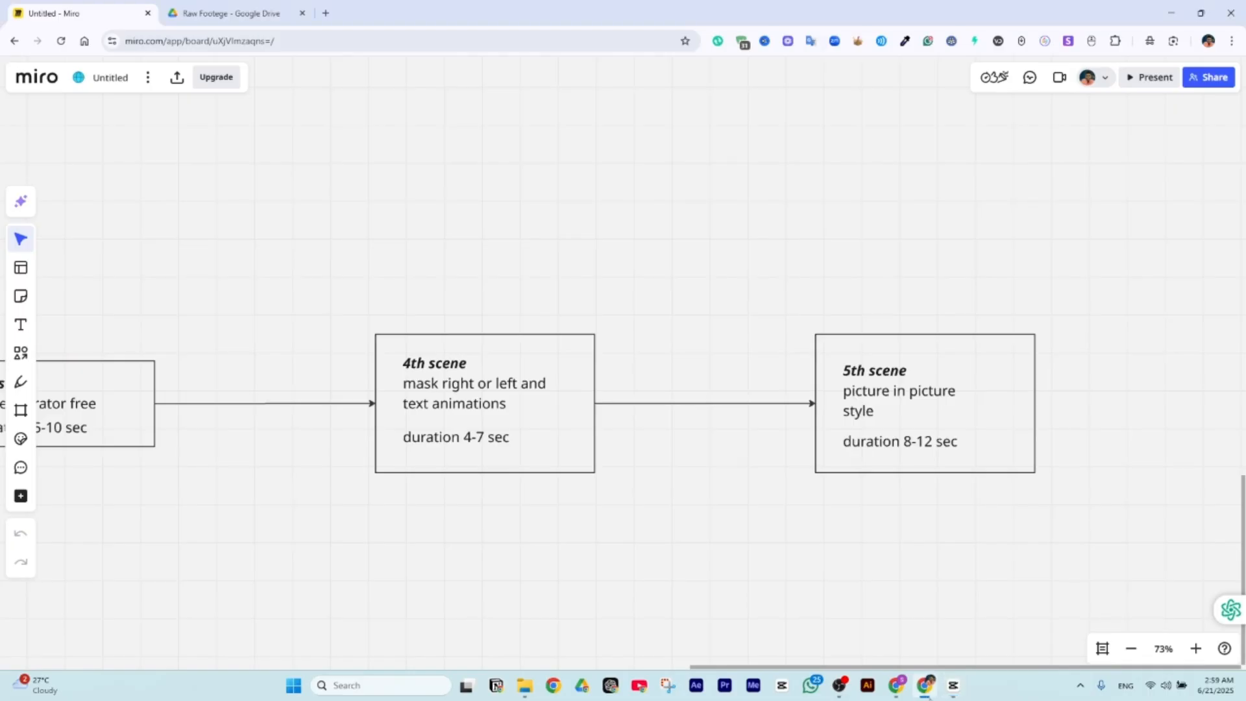
scroll(662, 372, "down", 10)
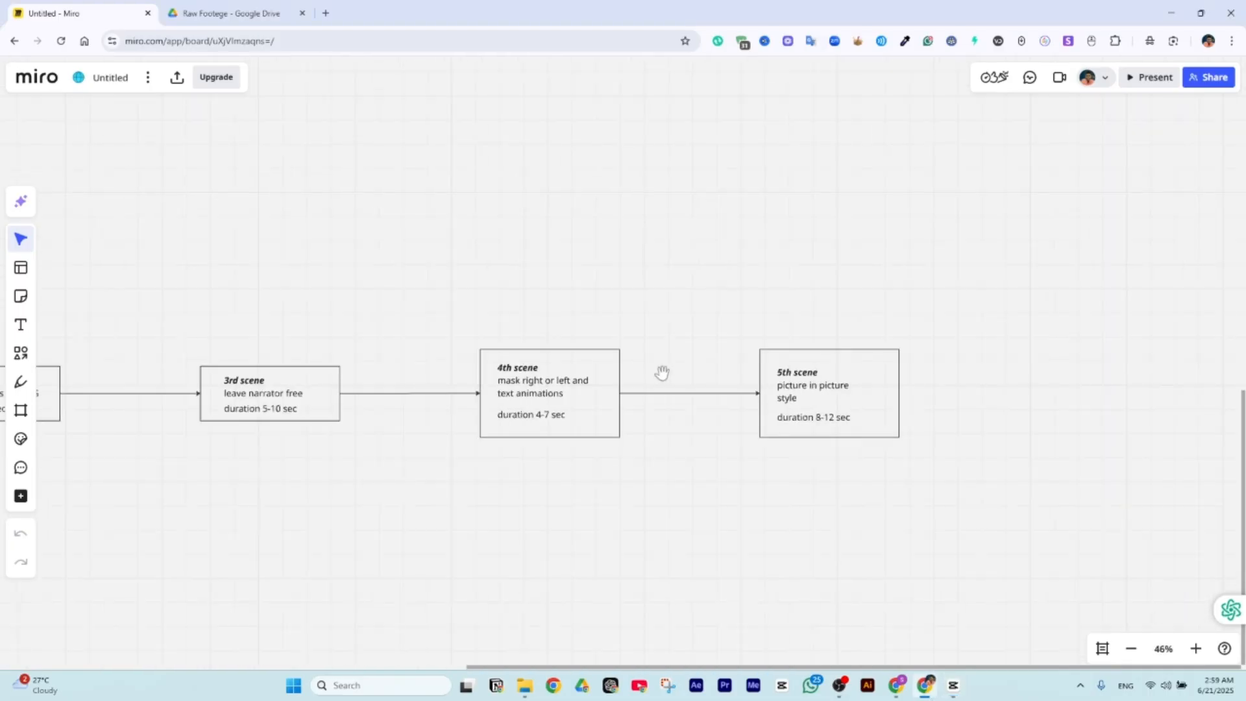
scroll(498, 364, "down", 2)
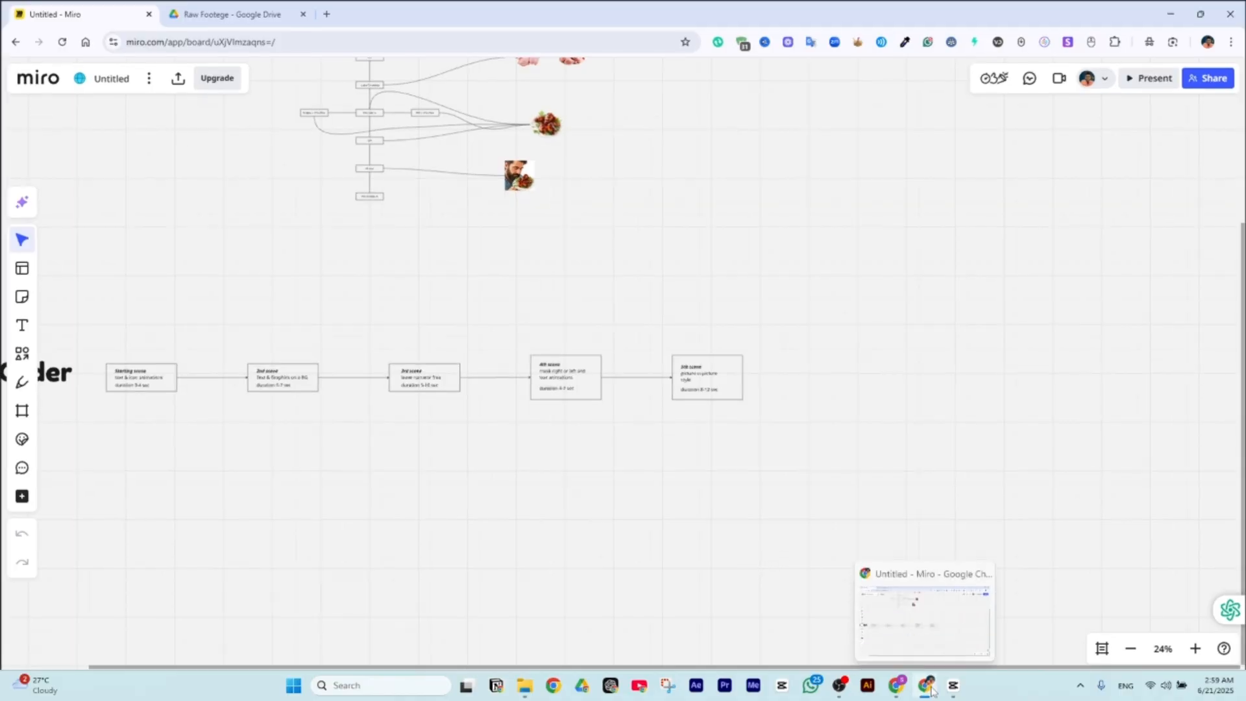
- Return to CapCut and scrub back over the early part of the timeline
left_click(952, 686)
left_click(952, 686)
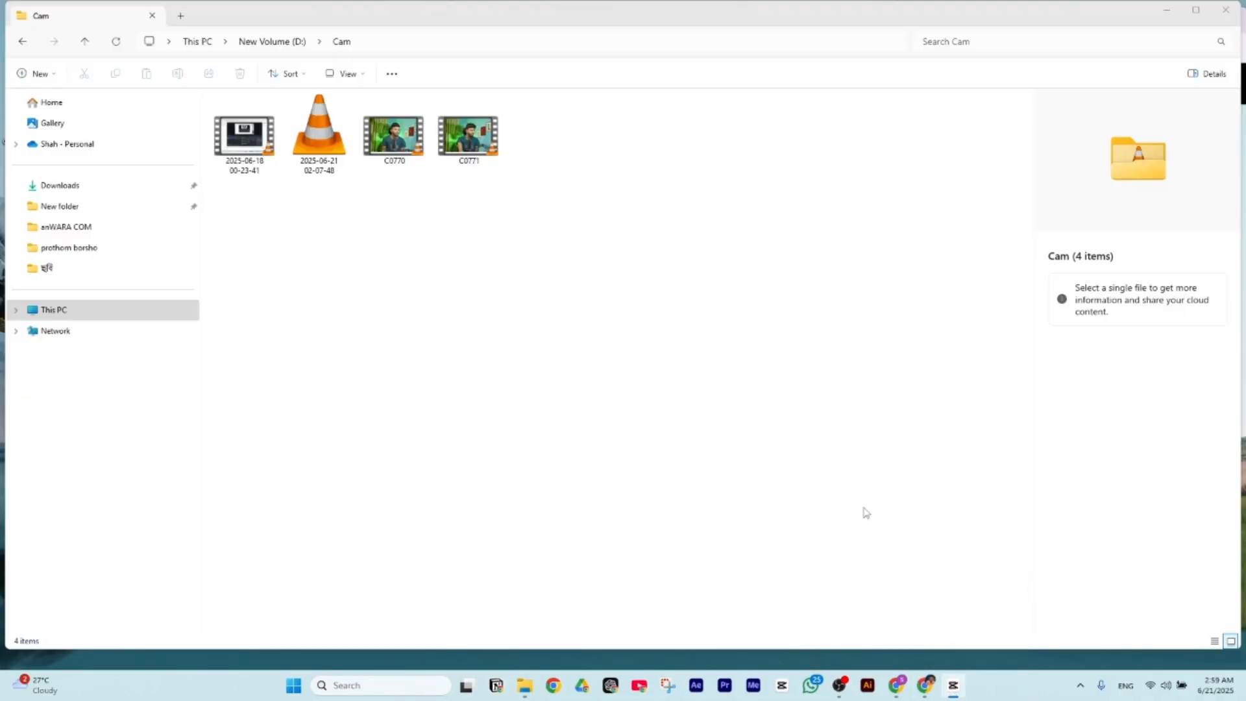
left_click(952, 684)
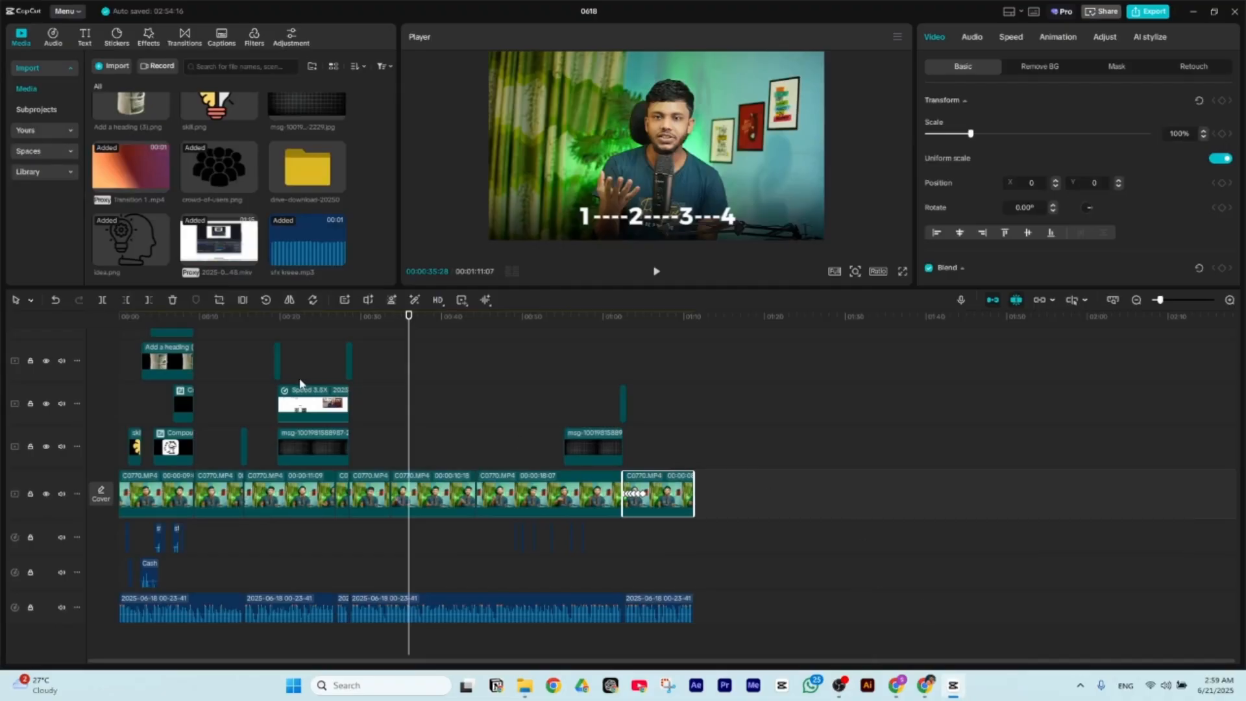
left_click_drag(266, 325, 200, 365)
- Extend the end of the last narrator clip to 02:16:13, preview the added footage, and return the playhead to 01:11:07
left_click(714, 327)
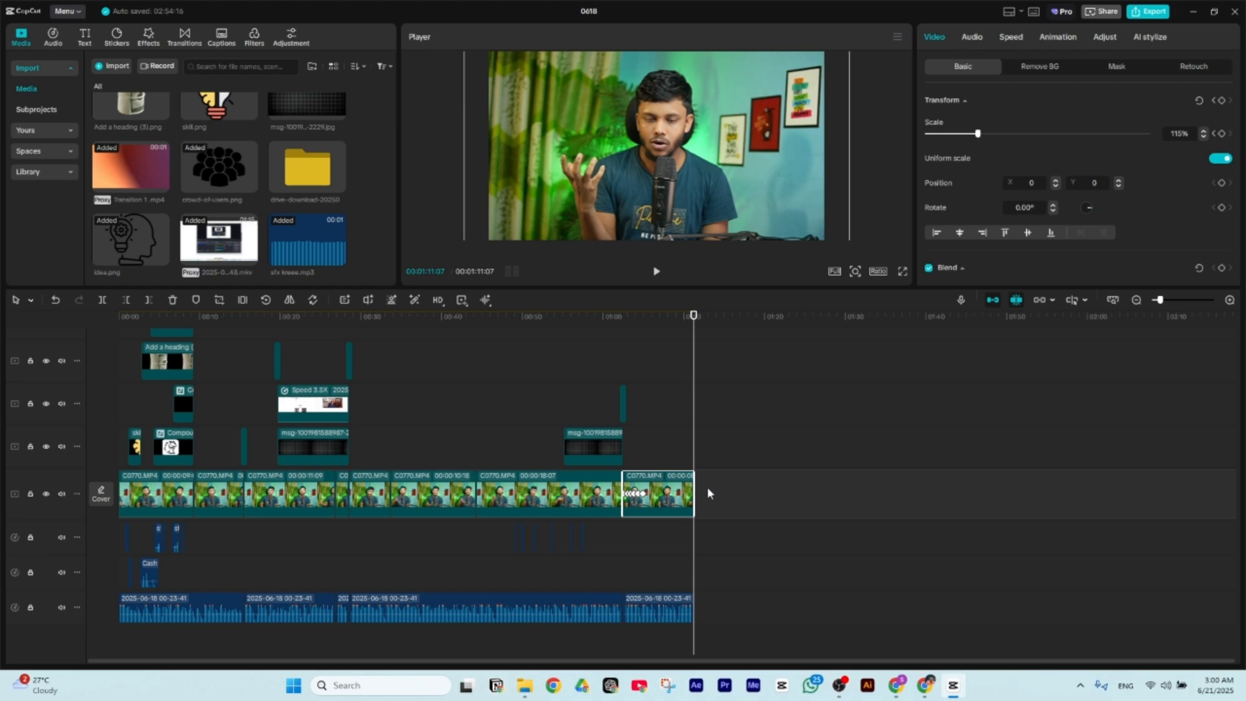
left_click_drag(696, 492, 1220, 492)
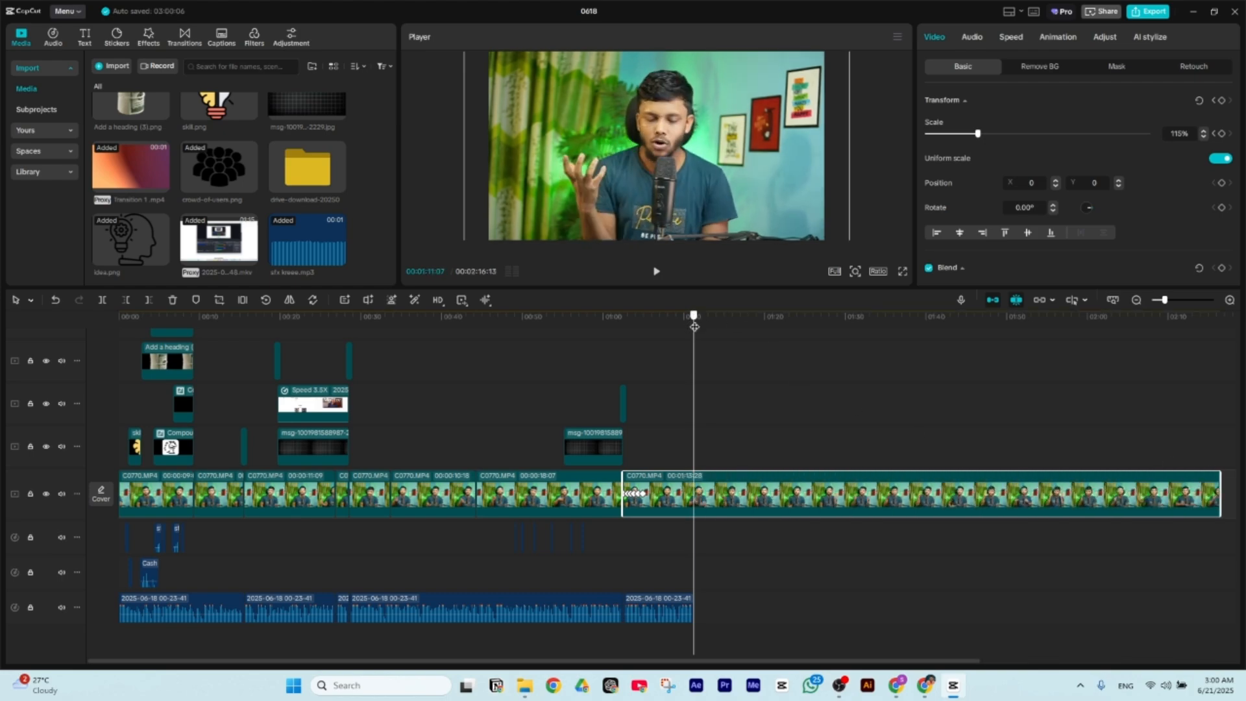
left_click_drag(693, 326, 719, 327)
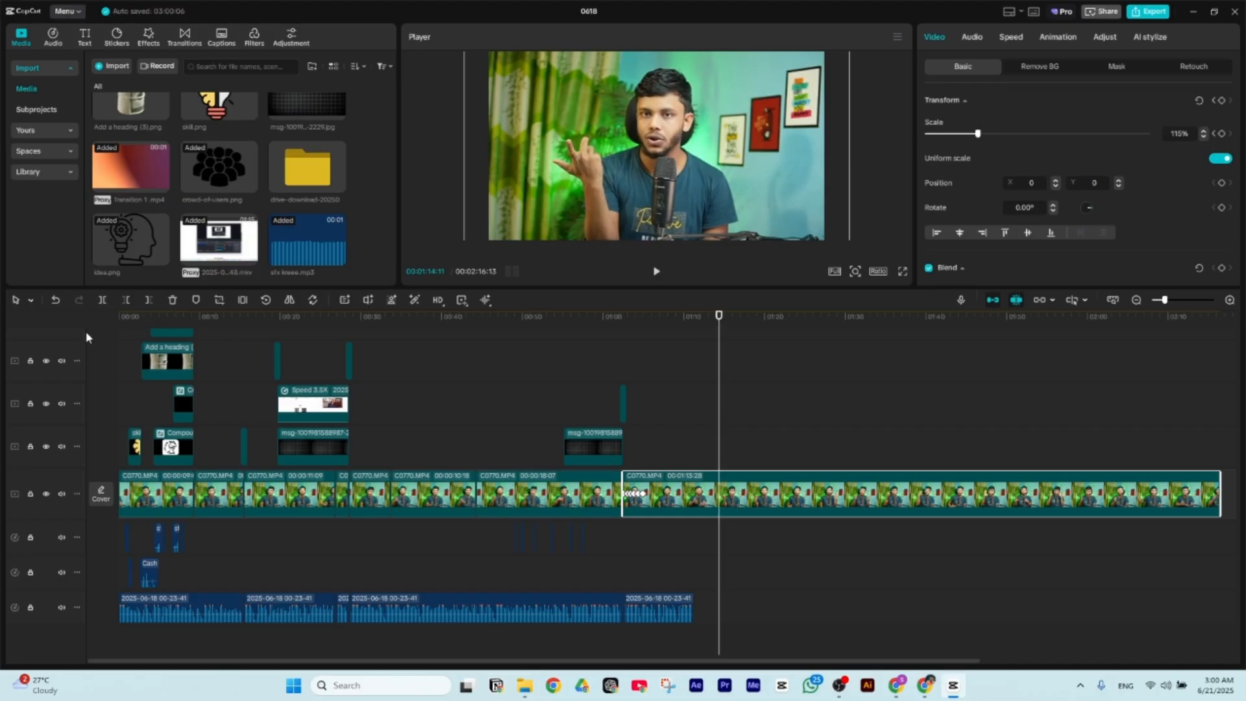
left_click_drag(127, 329, 161, 331)
left_click_drag(637, 322, 693, 337)
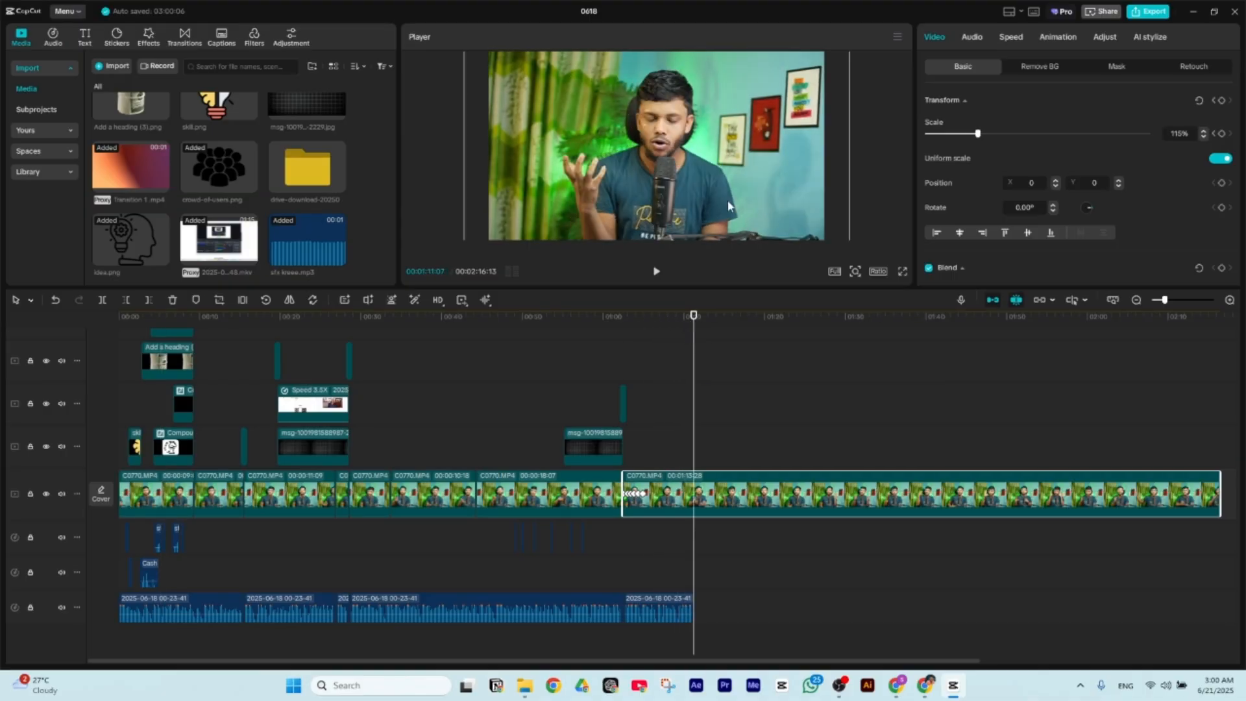
- Scrub between the text scene near 49 seconds and the extended narrator clip near 01:40, and return the playhead to the start
left_click(709, 317)
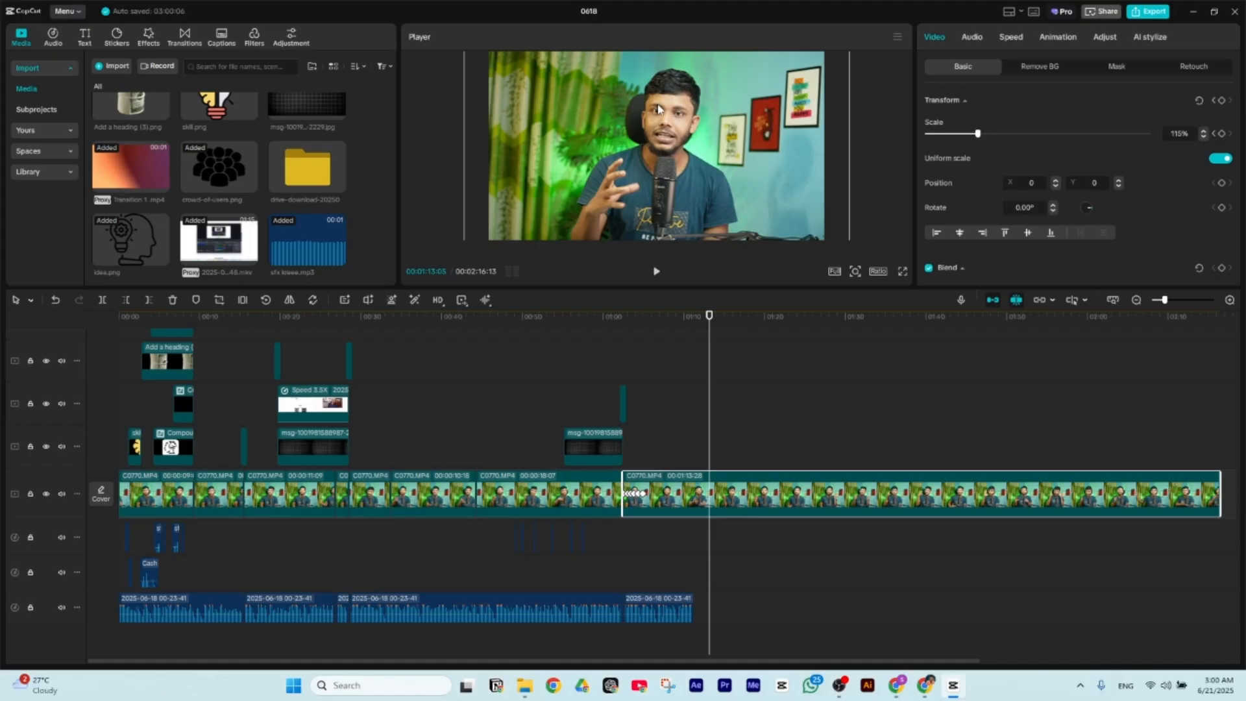
left_click_drag(717, 324, 521, 364)
left_click_drag(852, 349, 519, 365)
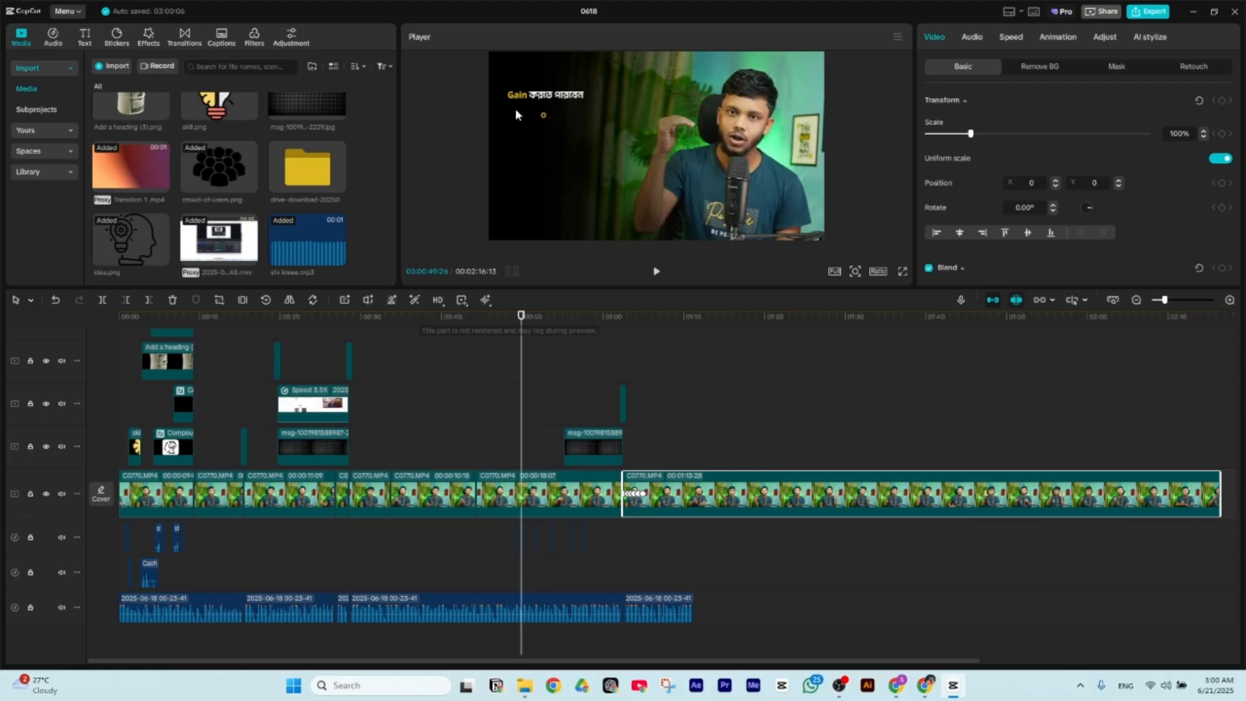
left_click(543, 333)
left_click_drag(552, 332, 928, 381)
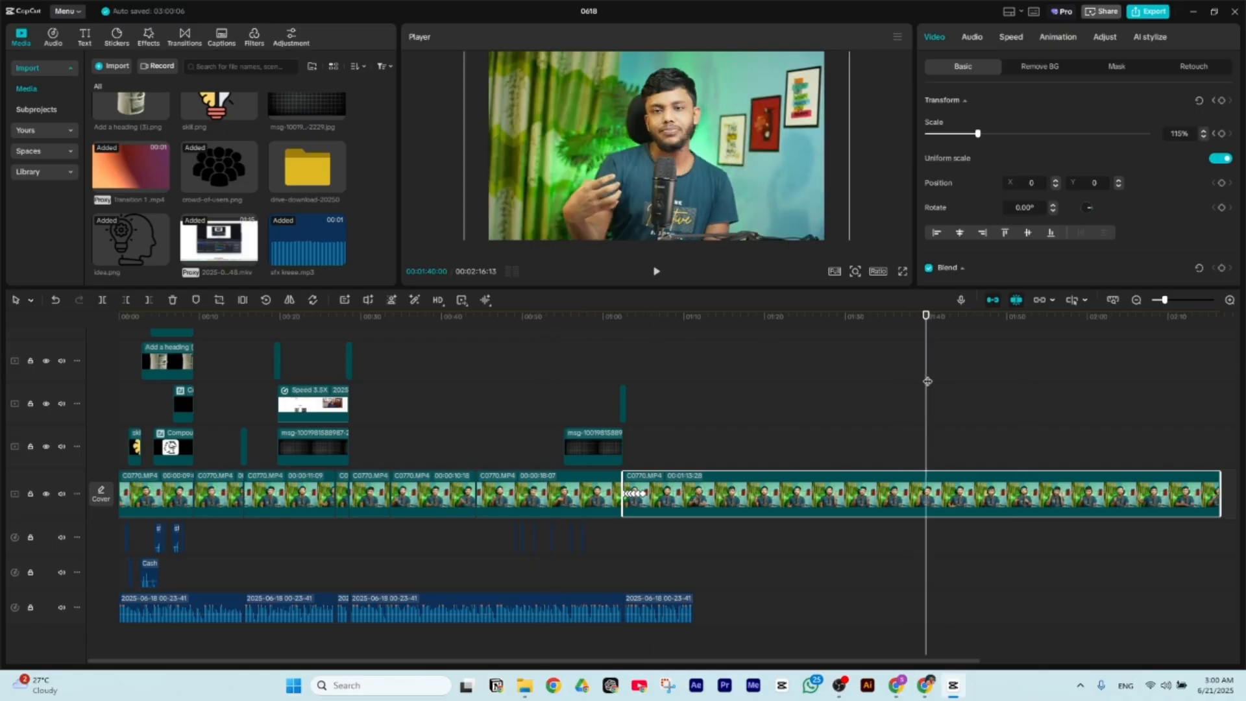
left_click_drag(305, 331, 37, 400)
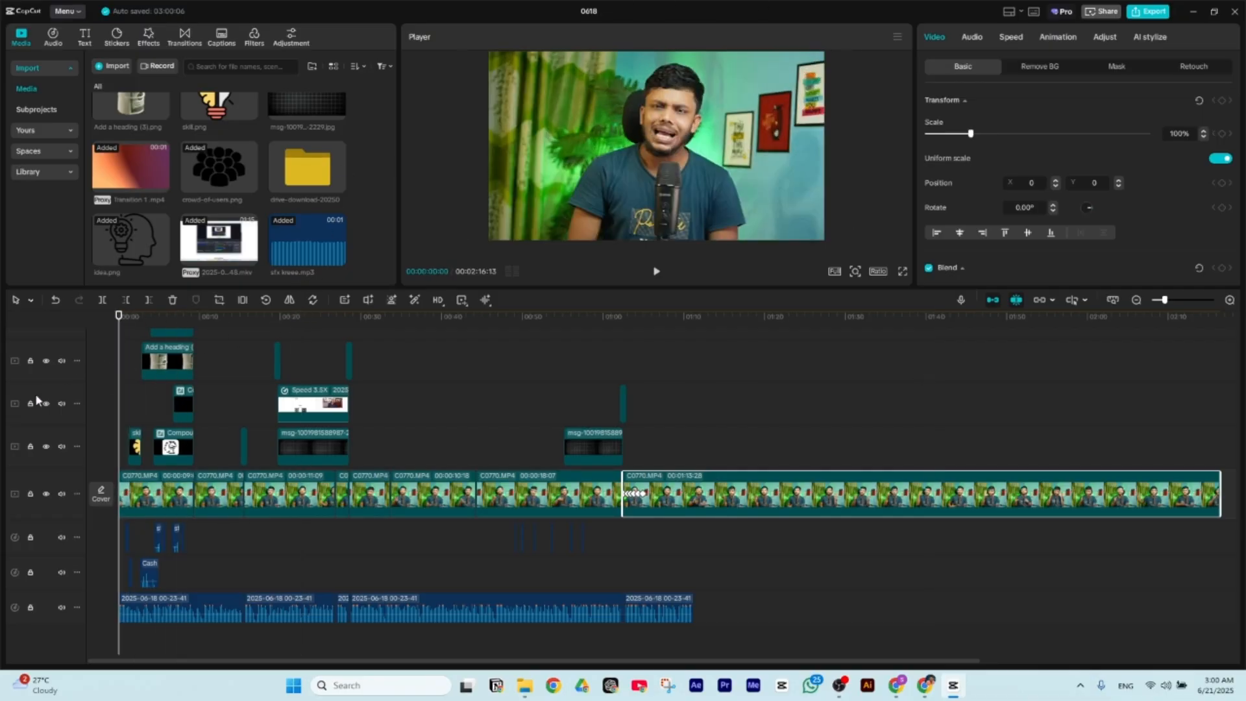
- Select the skill.png clip in the opening scene and play its icon and text animation from about one second
scroll(147, 382, "up", 5, "ctrl")
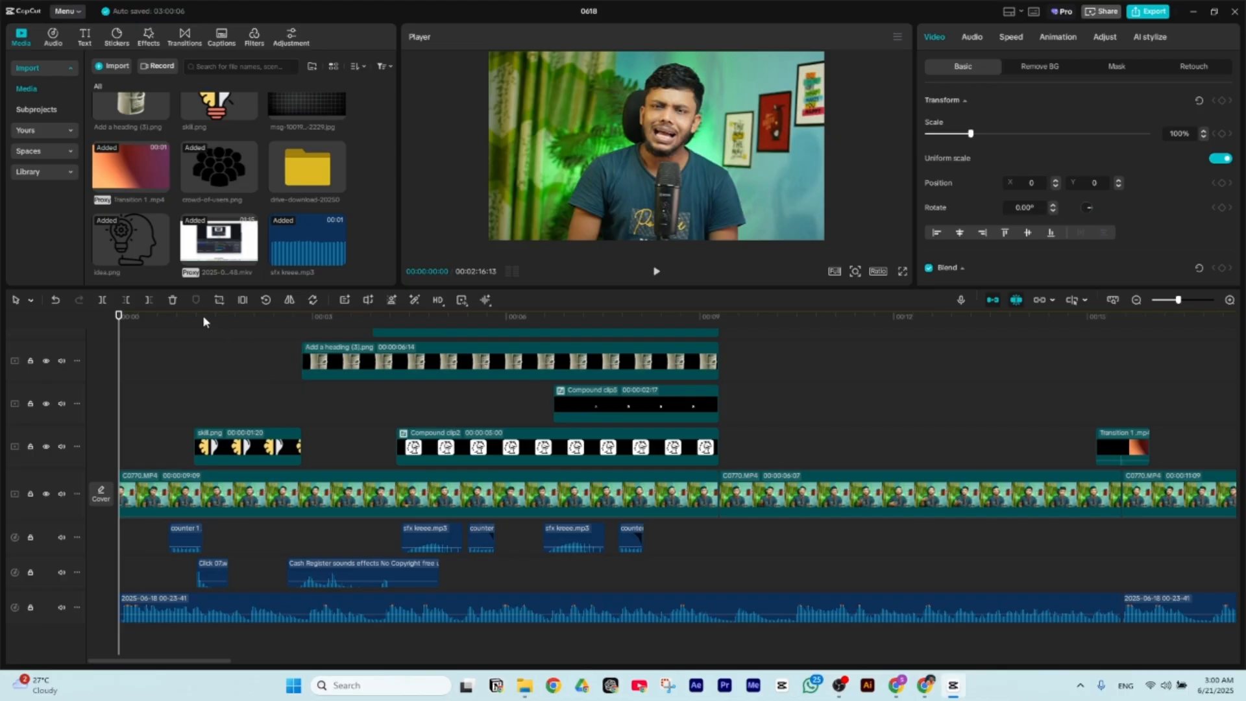
left_click_drag(208, 314, 222, 323)
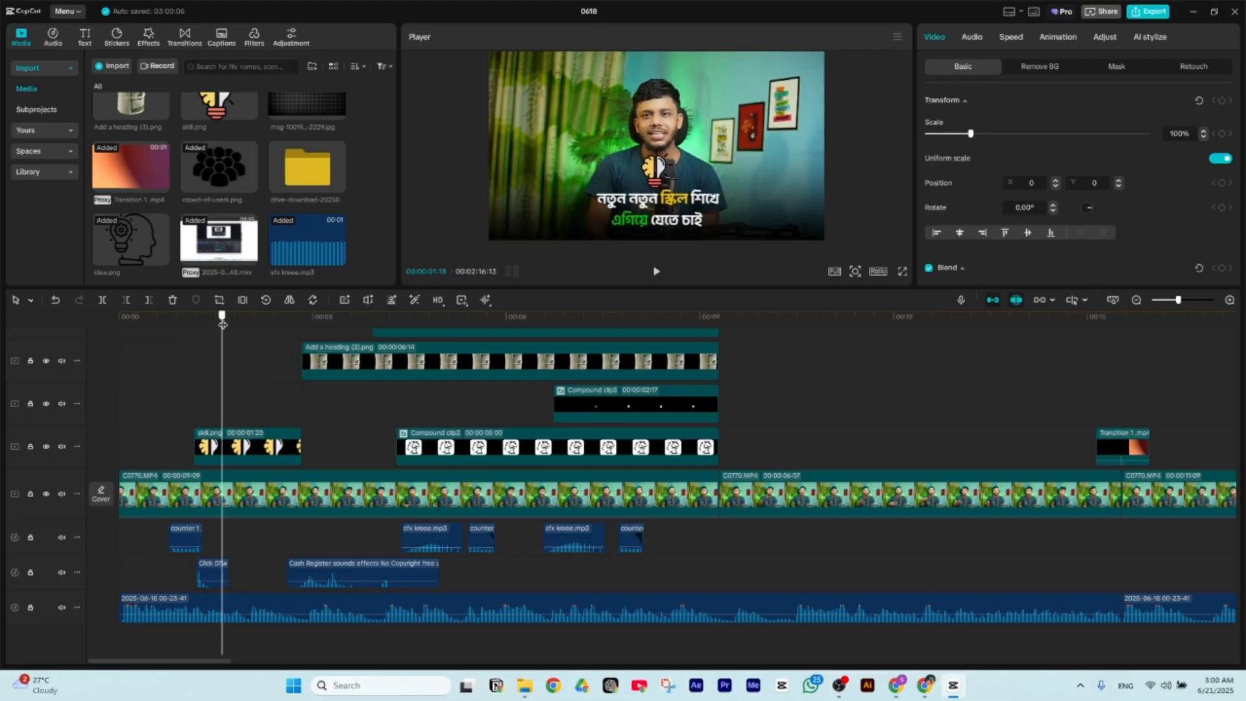
left_click(237, 447)
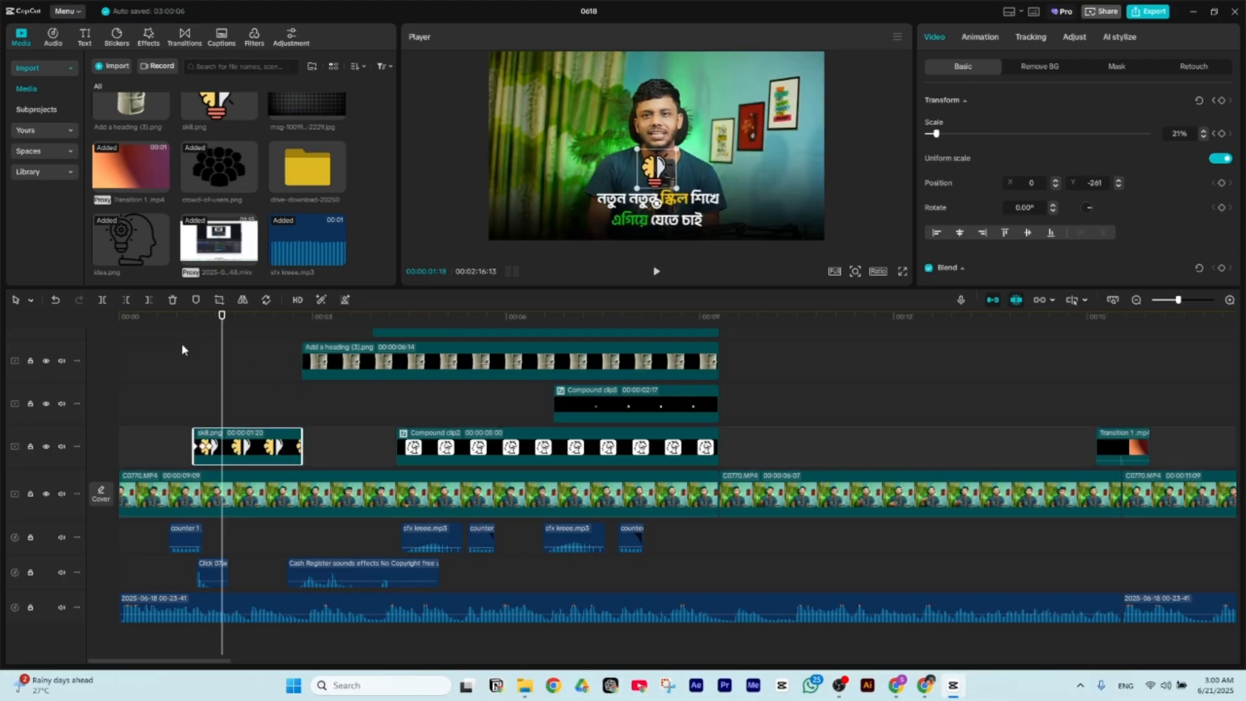
left_click_drag(196, 318, 181, 328)
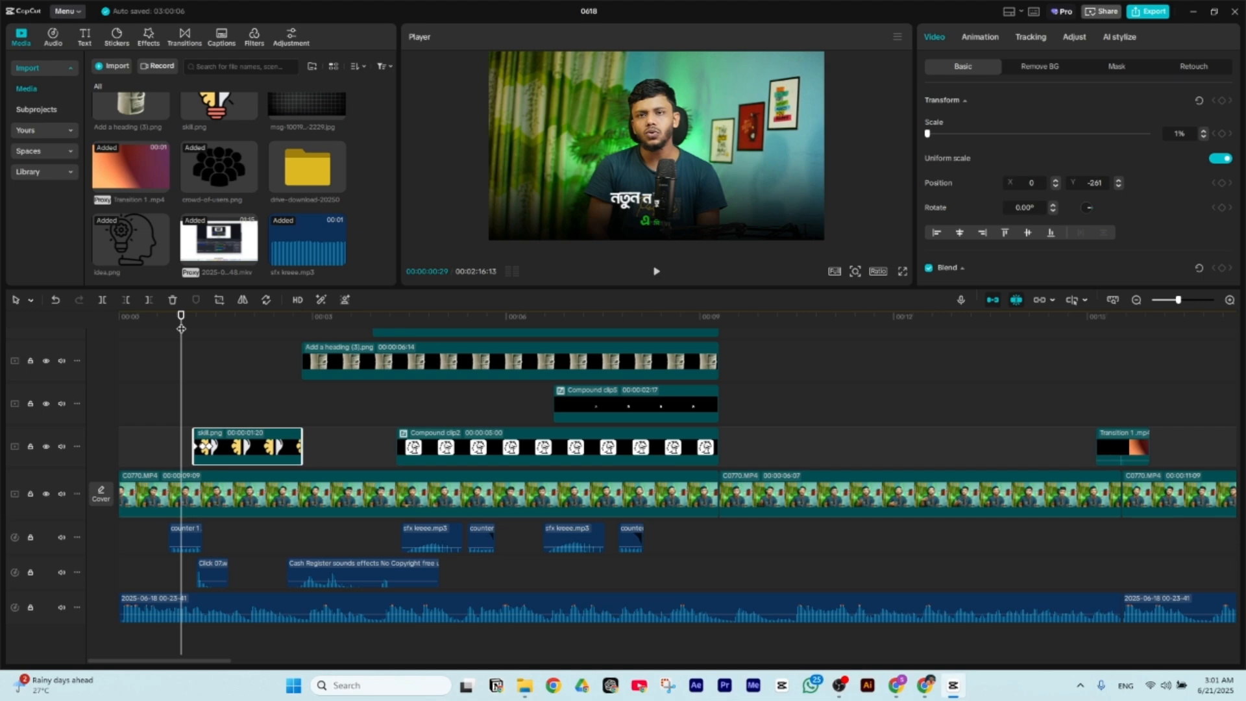
key("space")
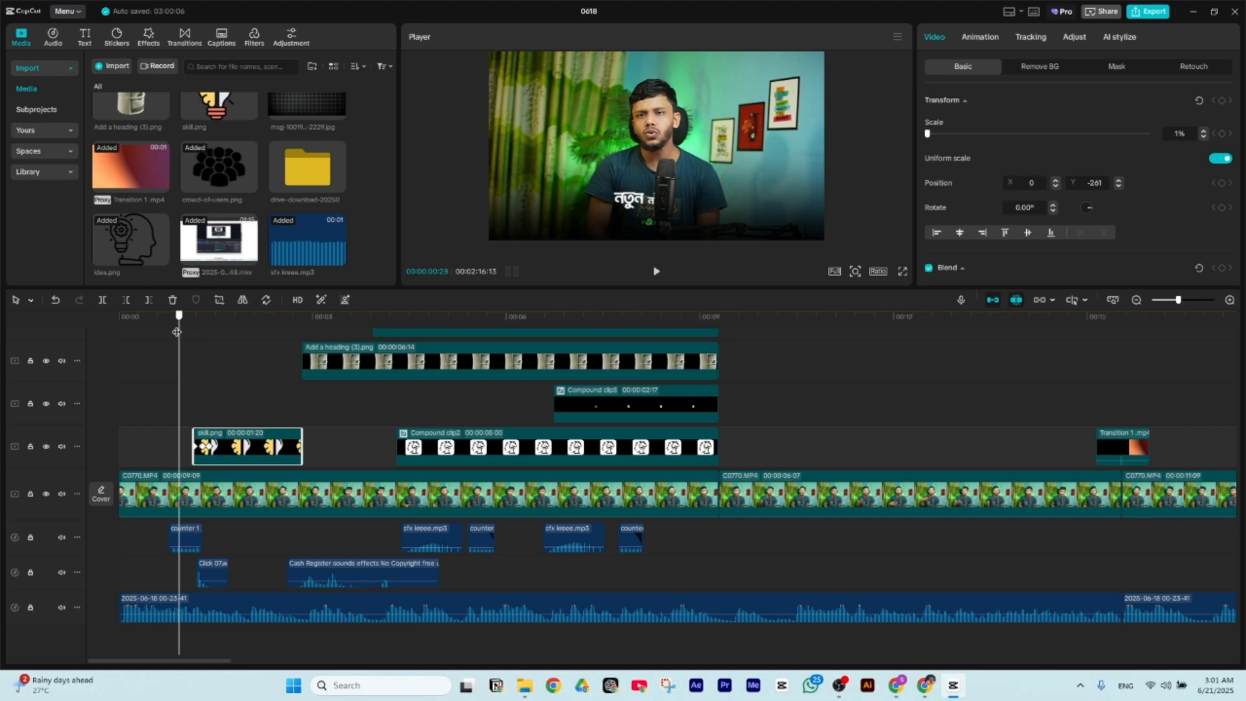
scroll(174, 333, "up", 4)
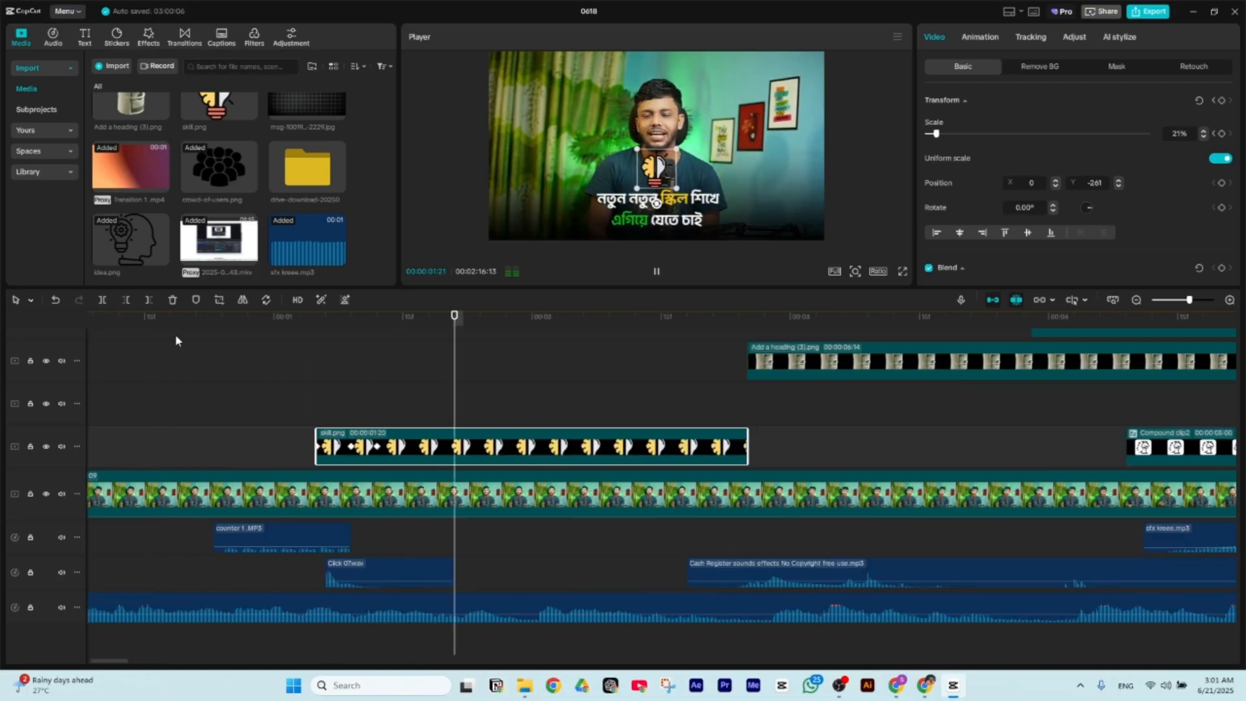
key("space")
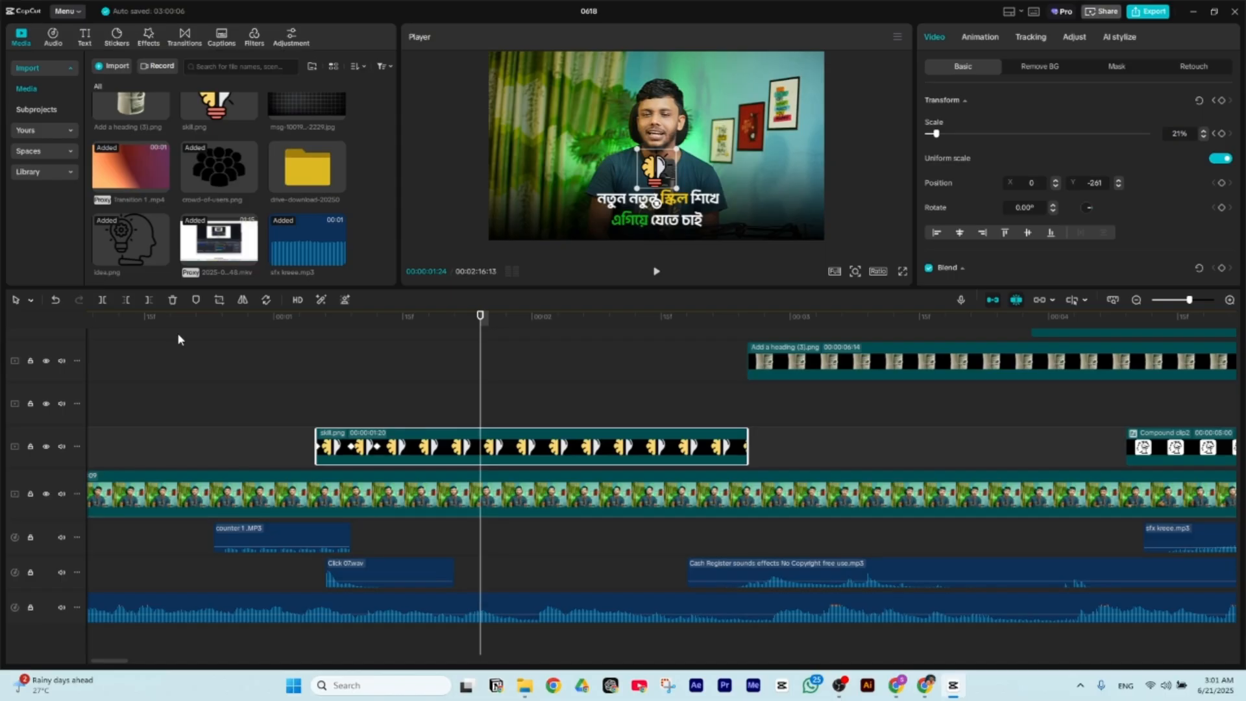
- Switch to Chrome, open Flaticon in a new tab, and search the icons for "skill"
mouse_move(910, 686)
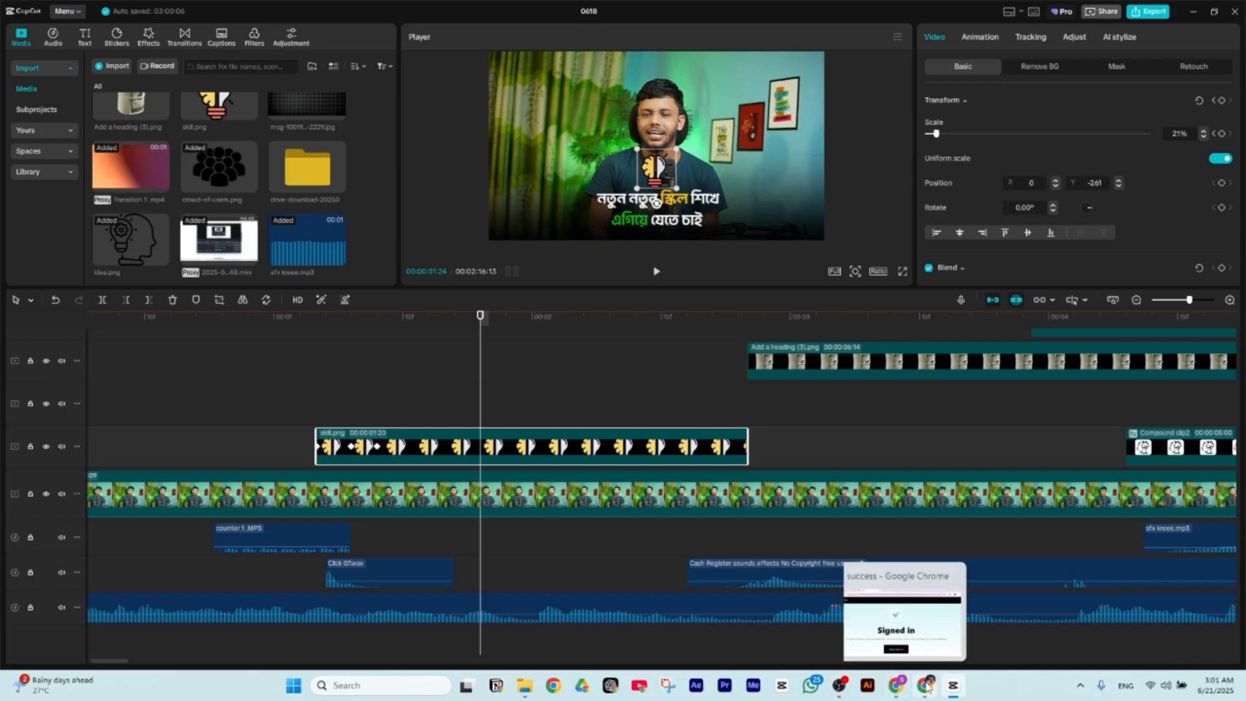
left_click(946, 661)
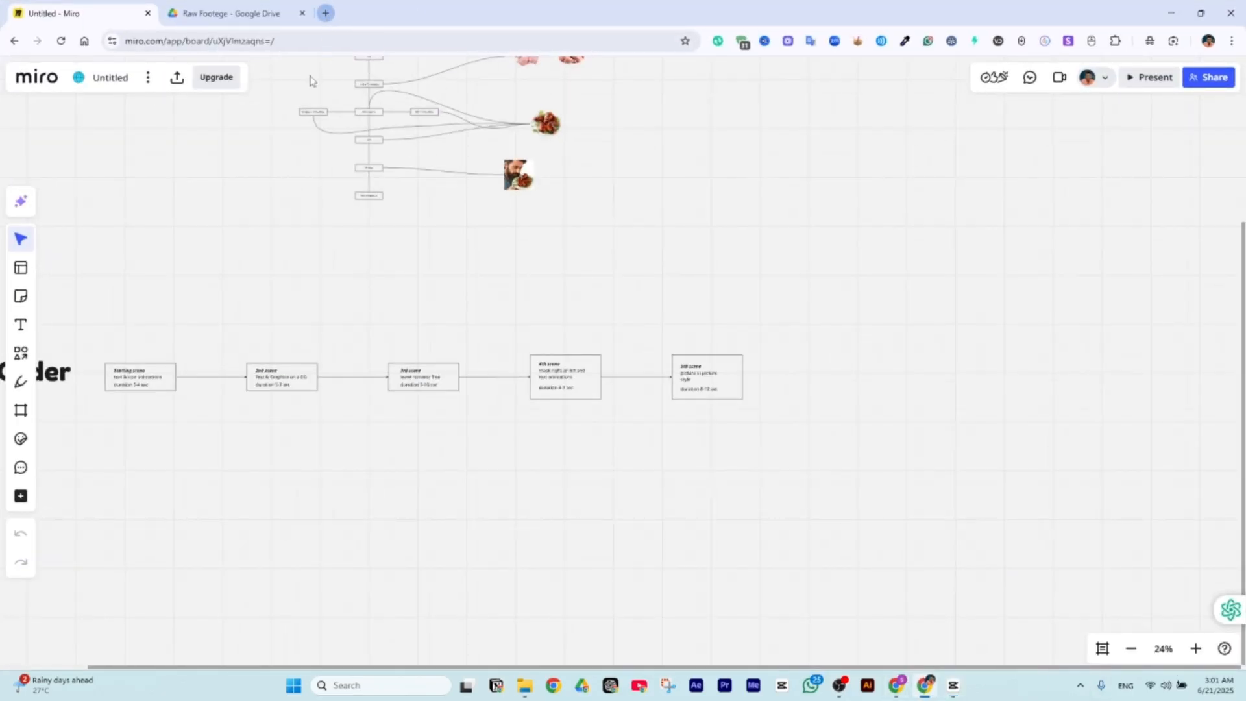
left_click(326, 14)
left_click(184, 64)
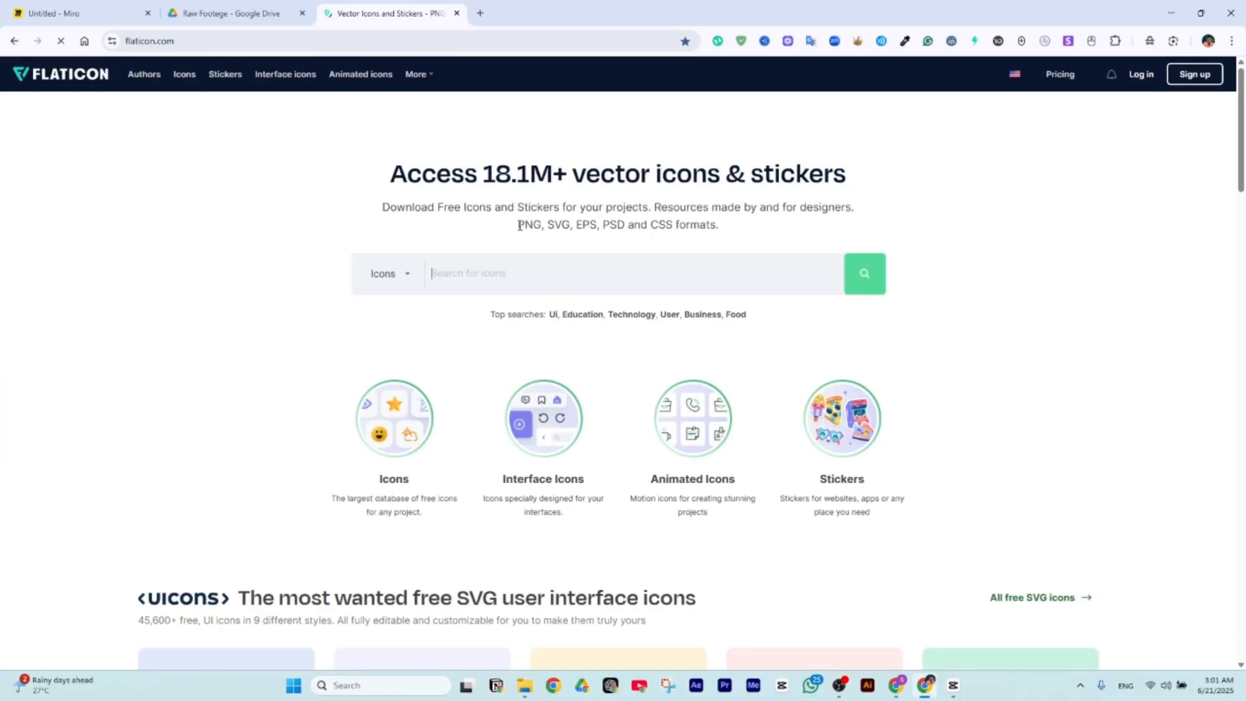
left_click(507, 261)
type("s")
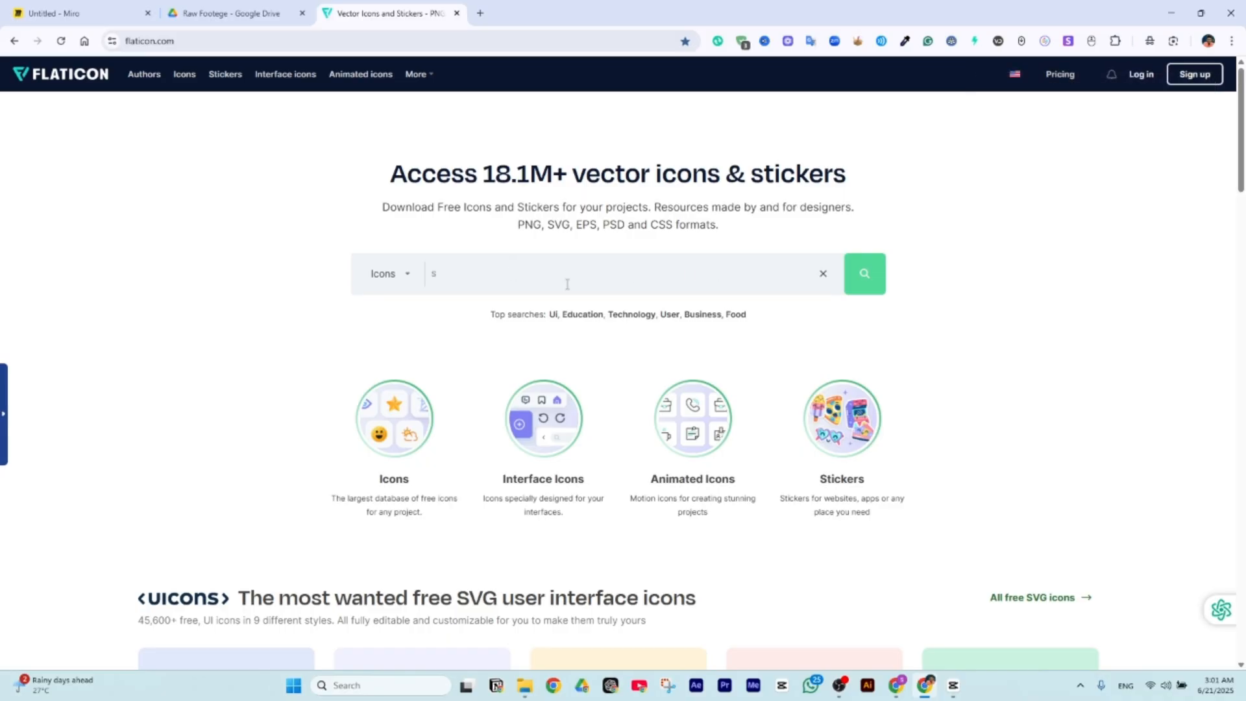
type("kill")
key("Return")
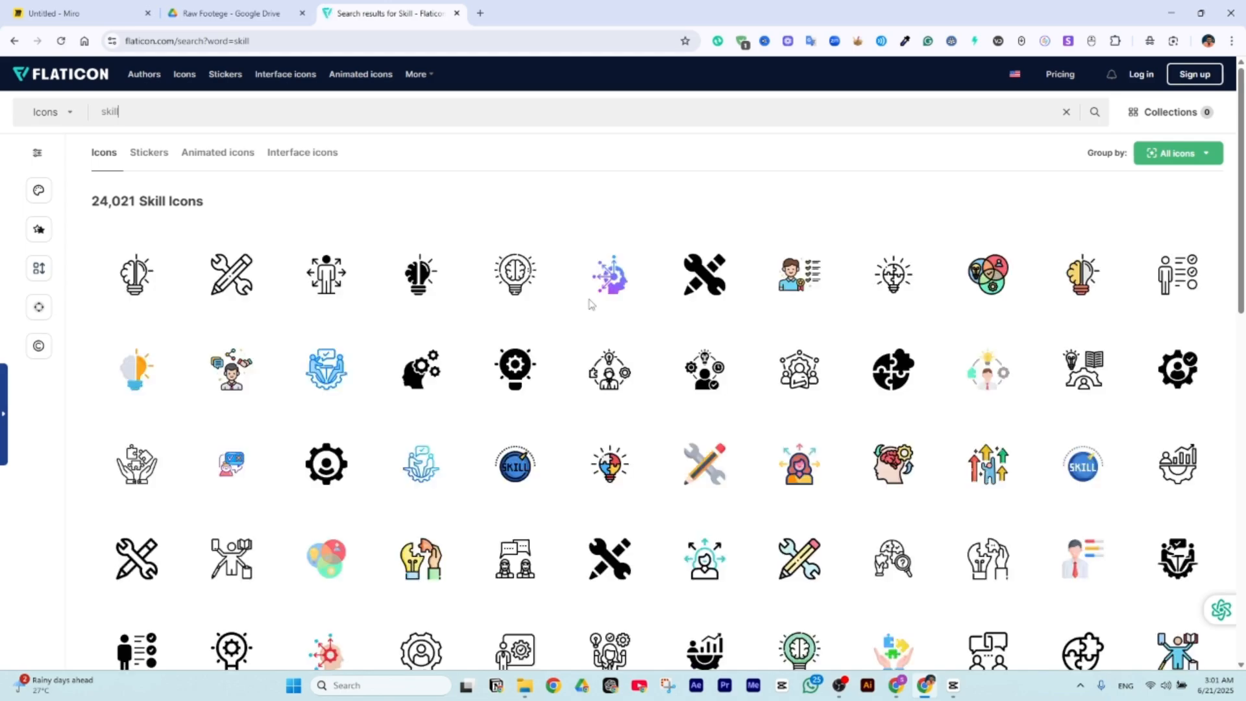
- Browse the skill icons, compare them with the skill.png clip in CapCut, and dismiss the Google sign-in prompt
scroll(846, 440, "down", 2)
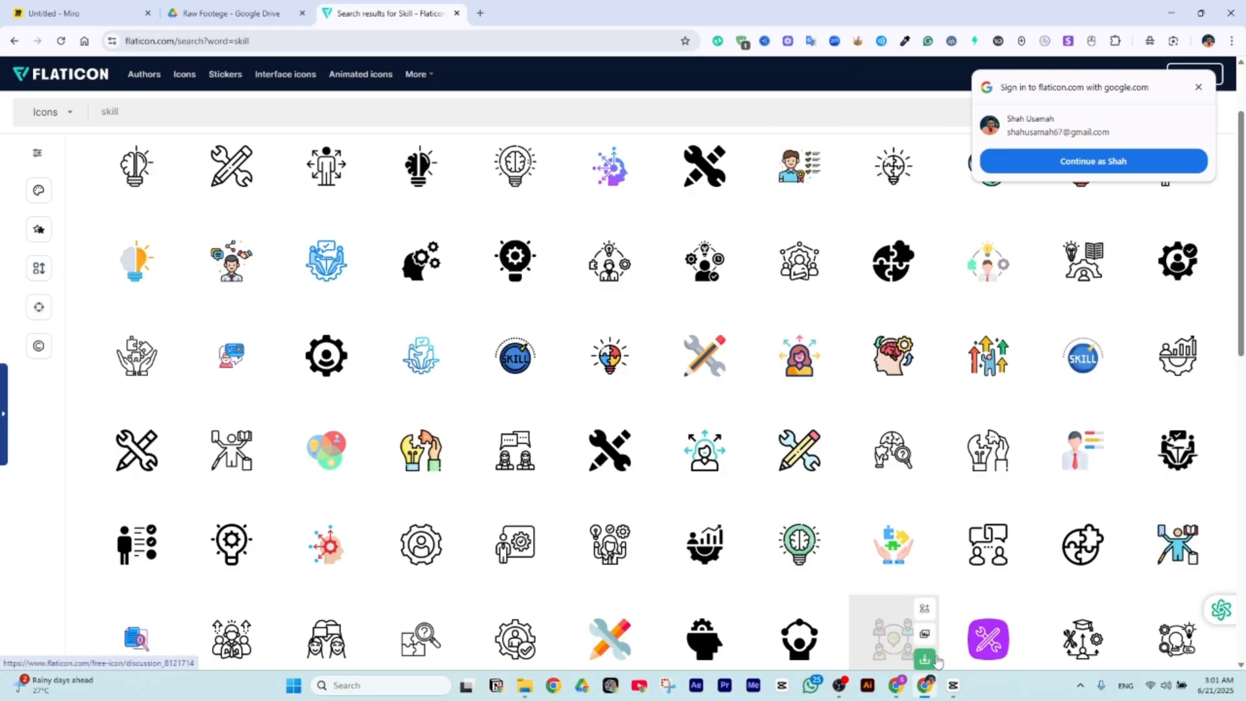
left_click(953, 685)
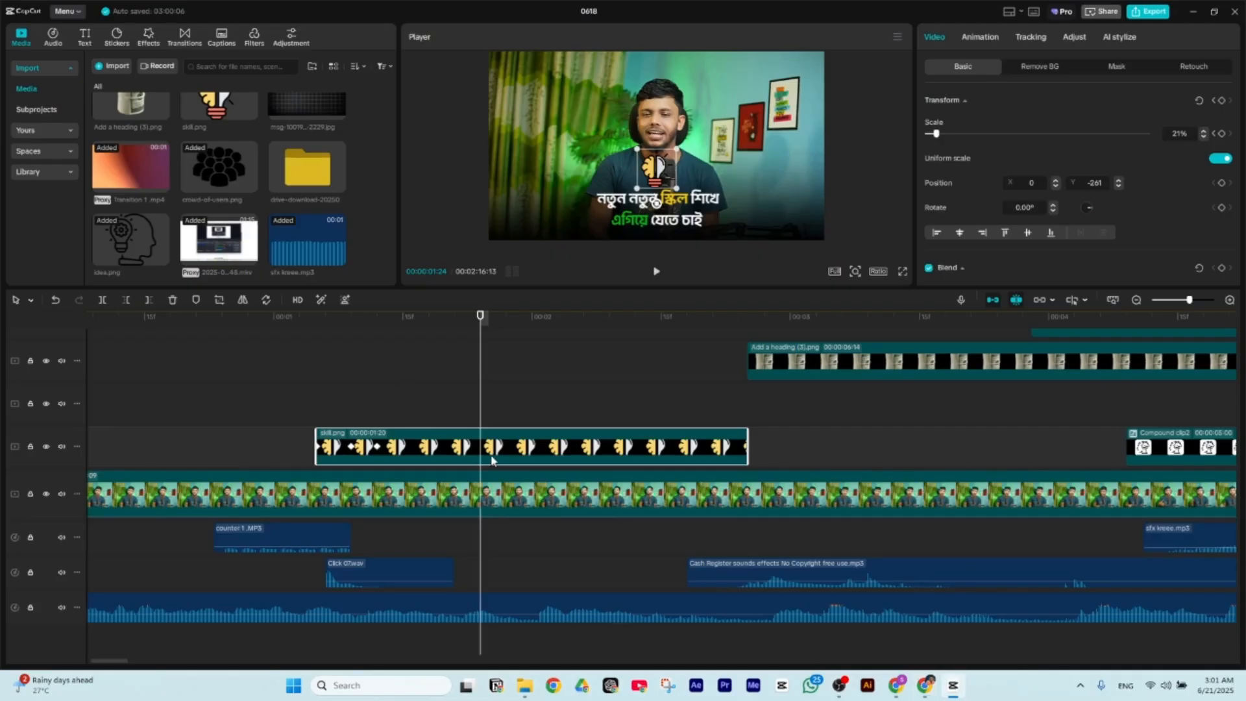
left_click(925, 686)
scroll(803, 409, "down", 2)
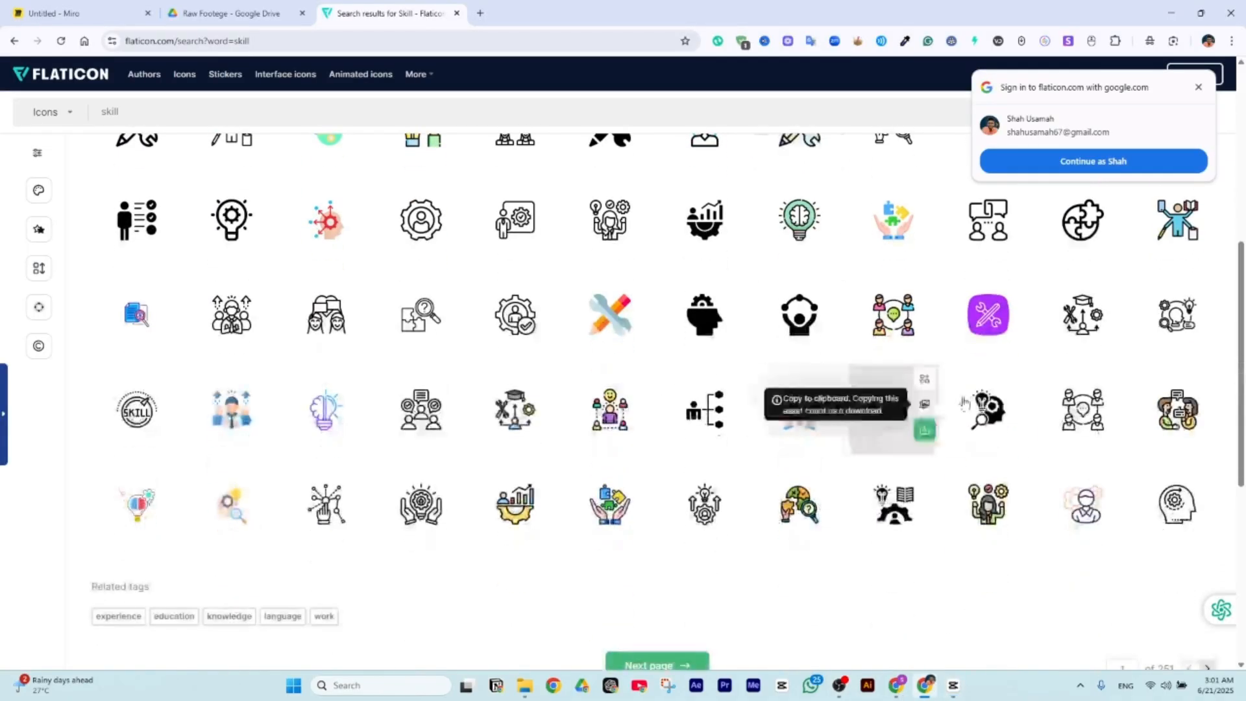
scroll(406, 422, "up", 7)
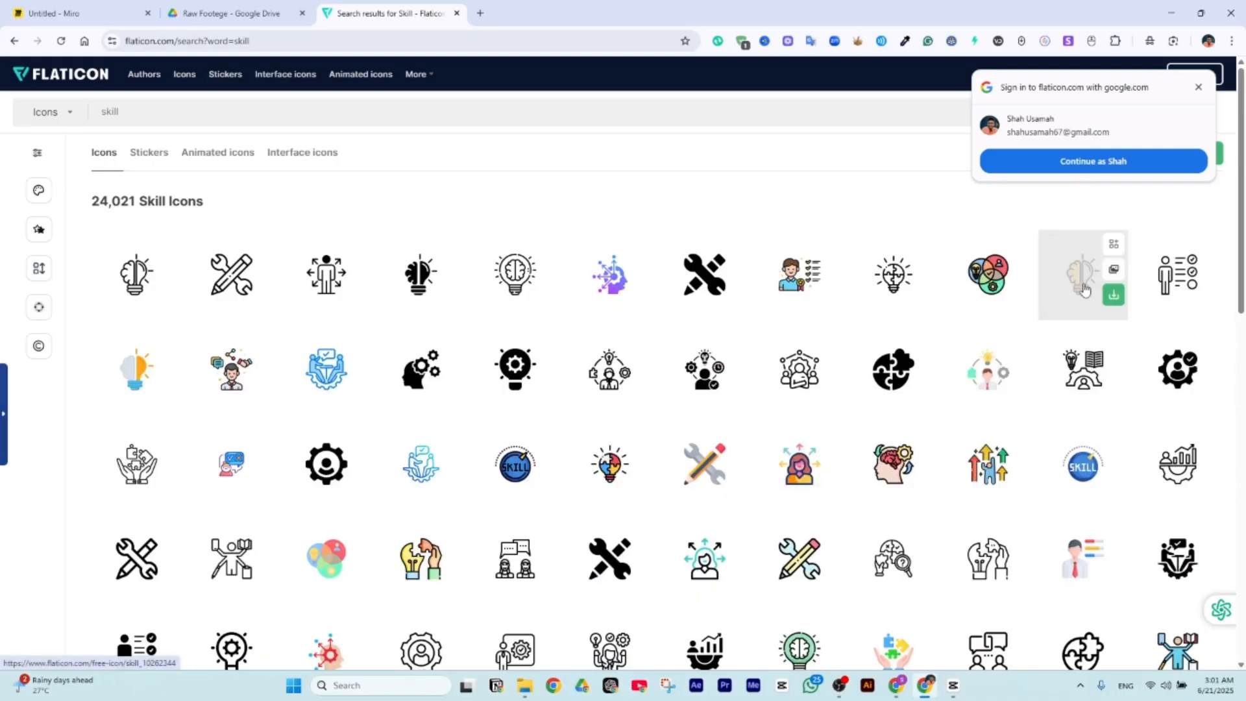
left_click(1199, 87)
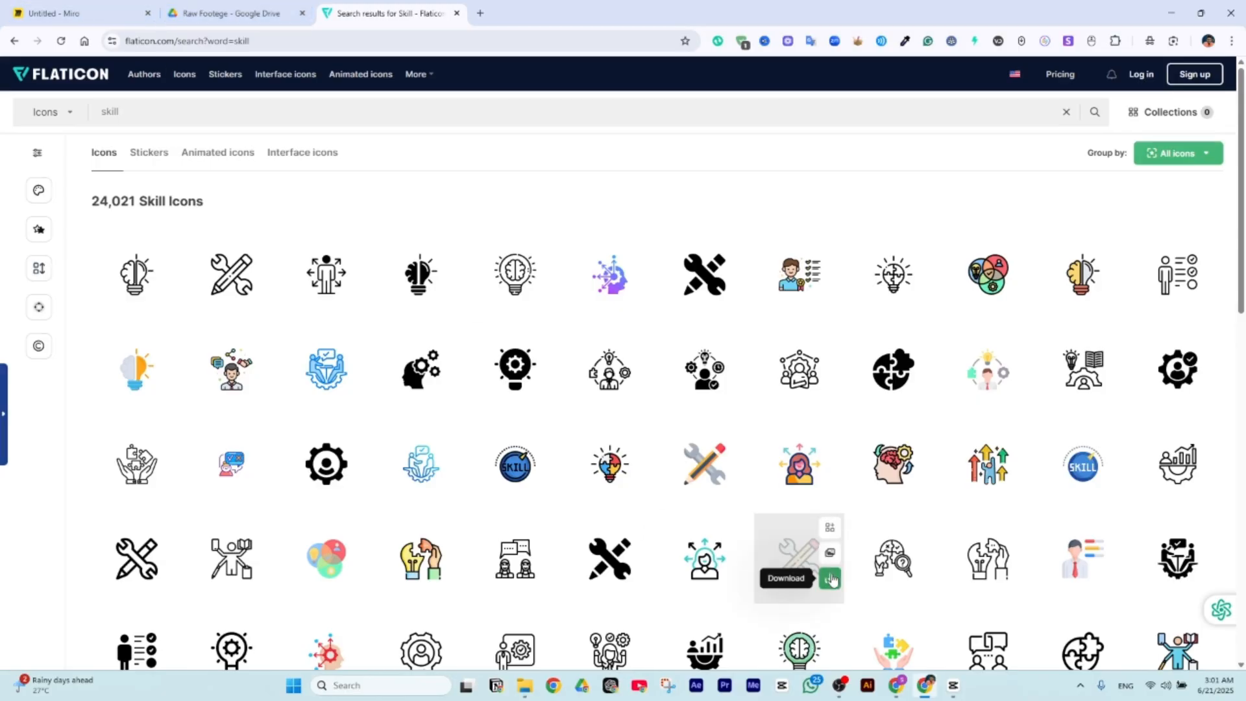
- Return to CapCut, scrub past the skill.png clip, and preview the people icon scene from the start of Compound clip2
left_click(952, 687)
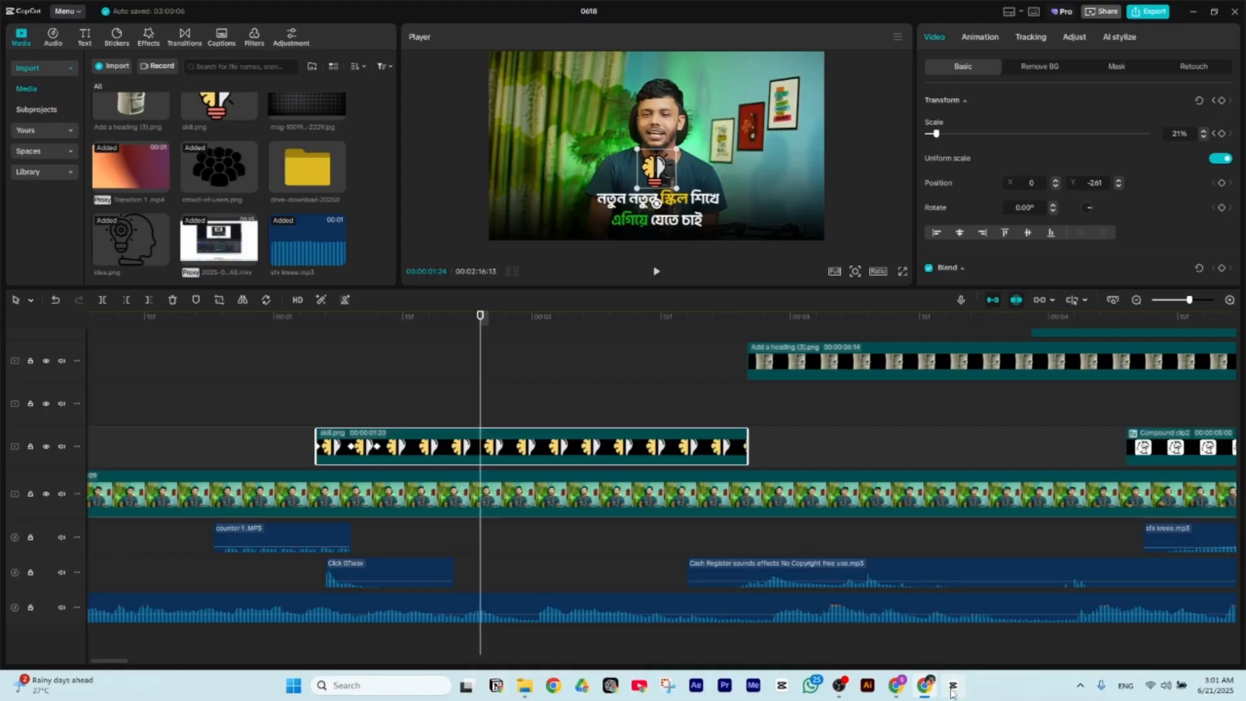
left_click_drag(480, 322, 869, 412)
scroll(871, 413, "down", 3)
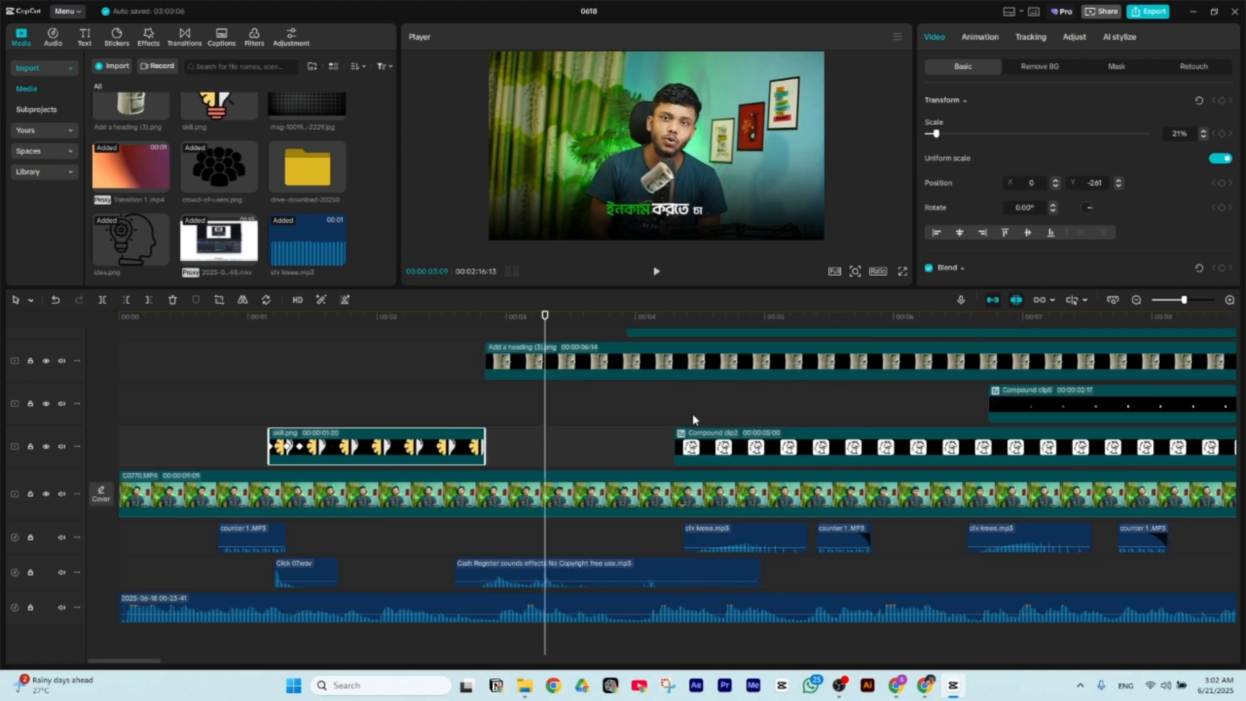
scroll(515, 392, "up", 2)
left_click_drag(232, 316, 388, 384)
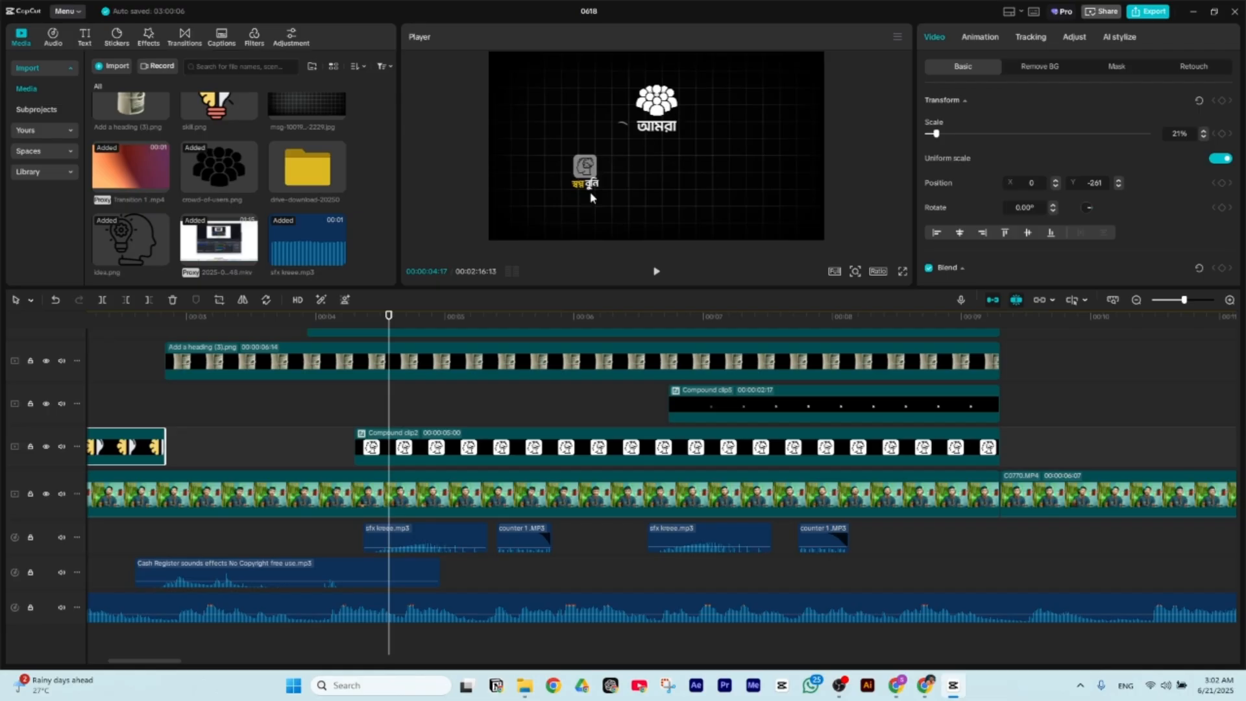
left_click(353, 316)
key("space")
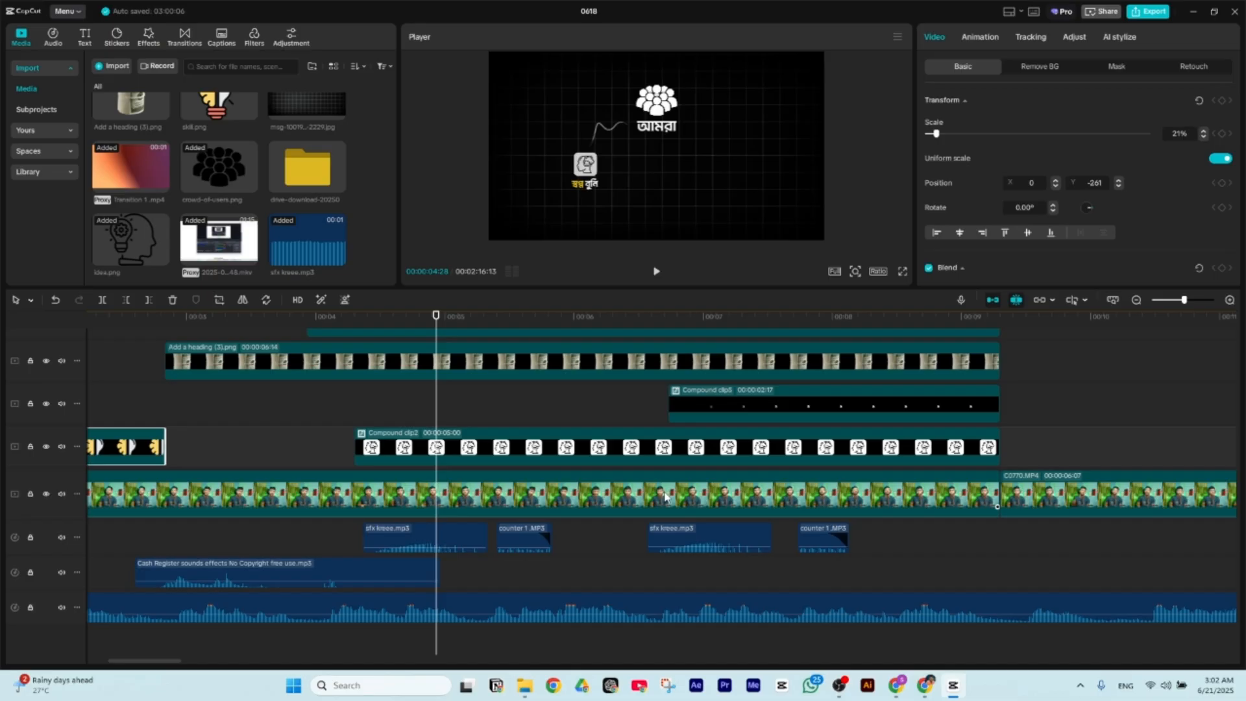
- Switch back to Flaticon in Chrome and search the icons for "people" to find the crowd icon
left_click(924, 685)
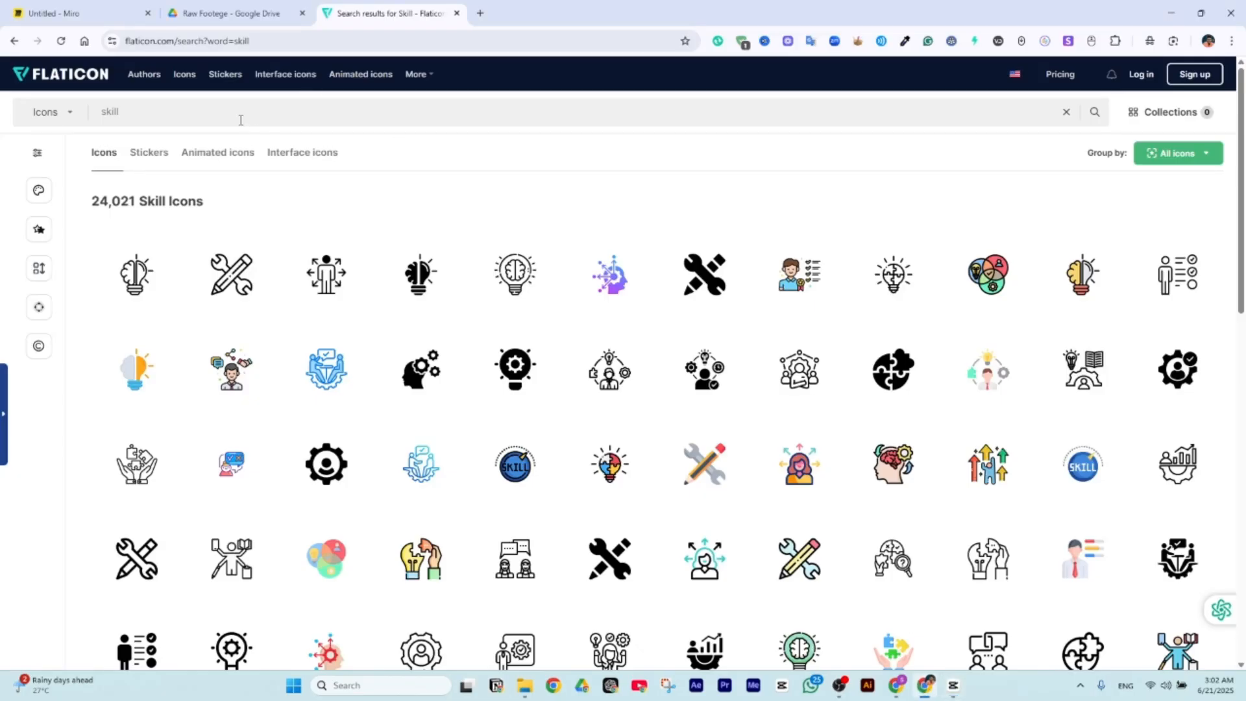
key("BackSpace")
key("BackSpace")
type("pei9o")
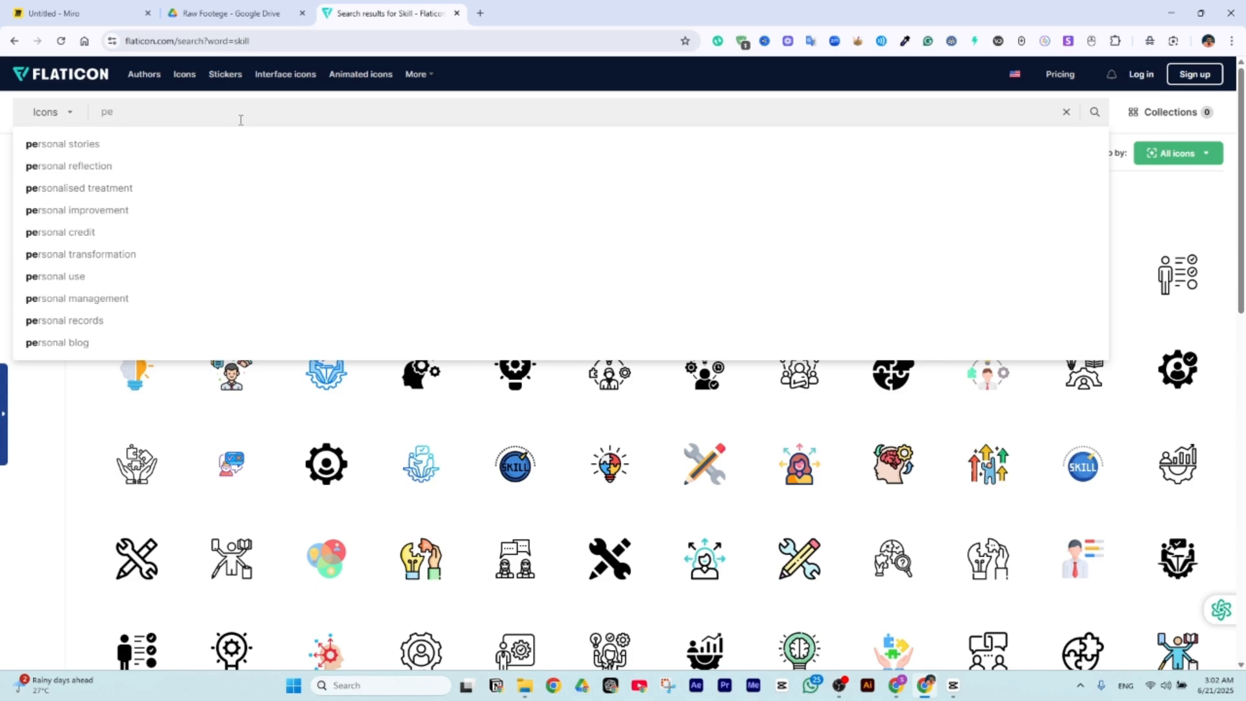
key("BackSpace")
key("BackSpace")
type("p")
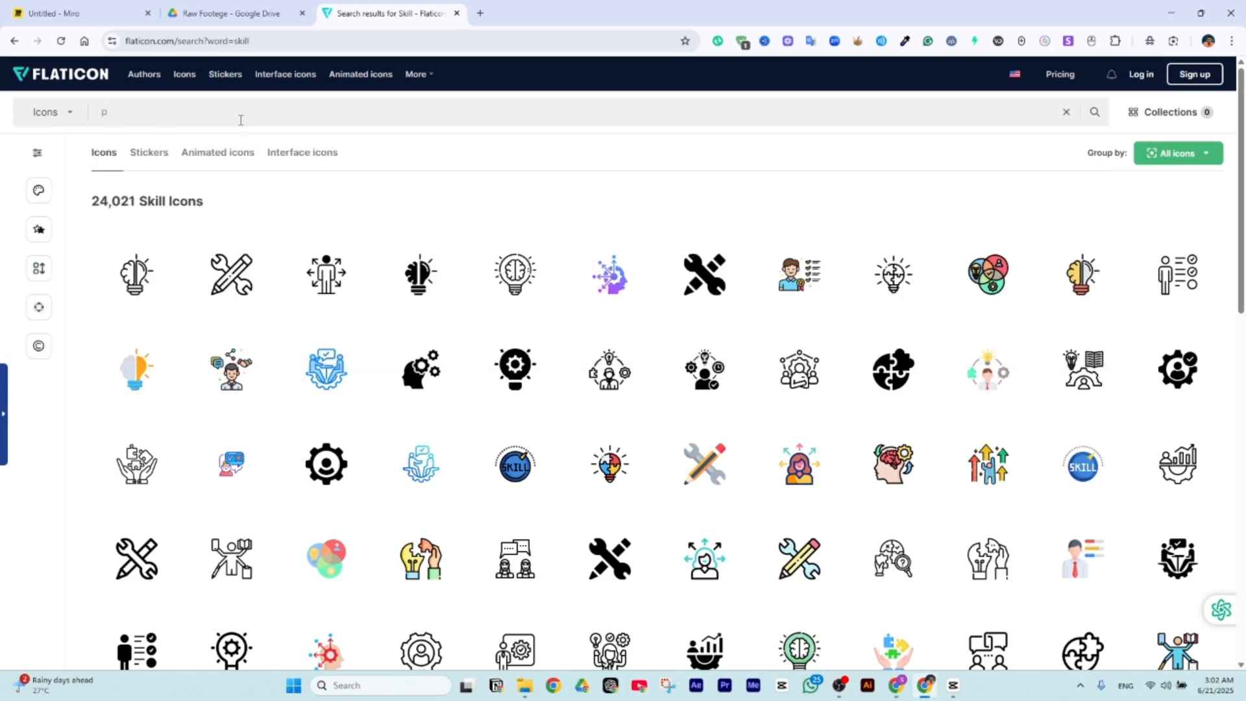
type("eople")
key("Return")
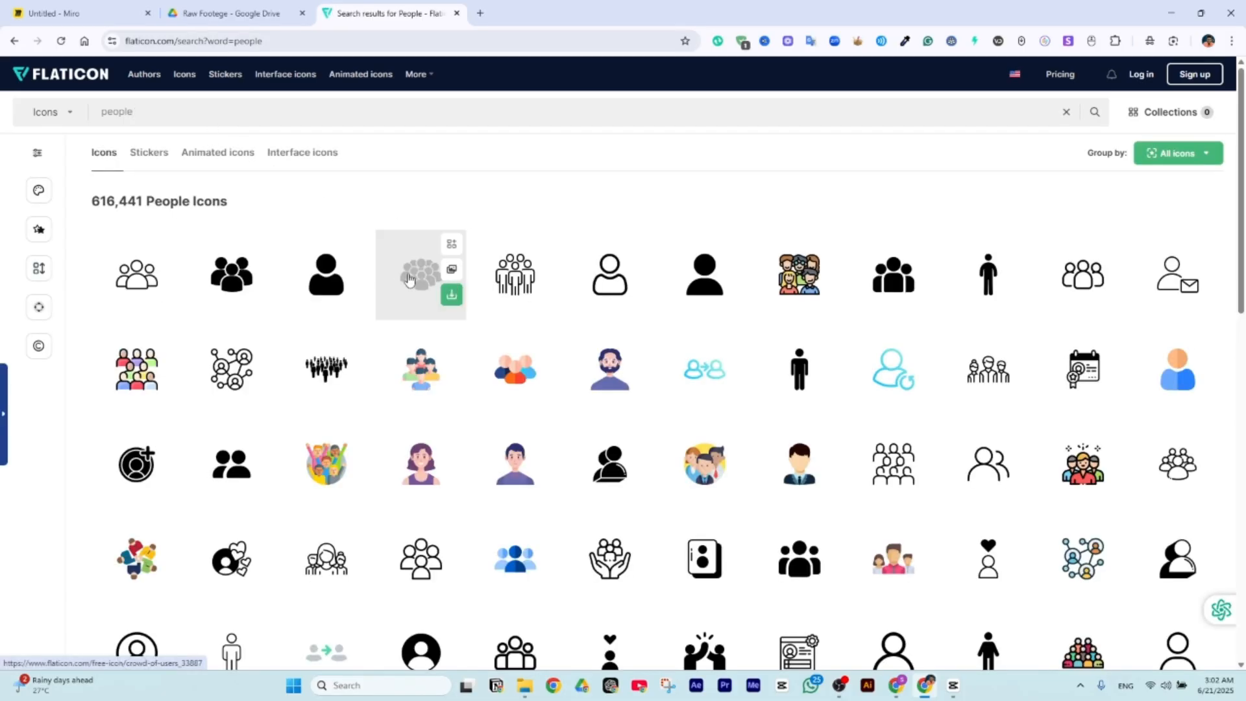
mouse_move(367, 277)
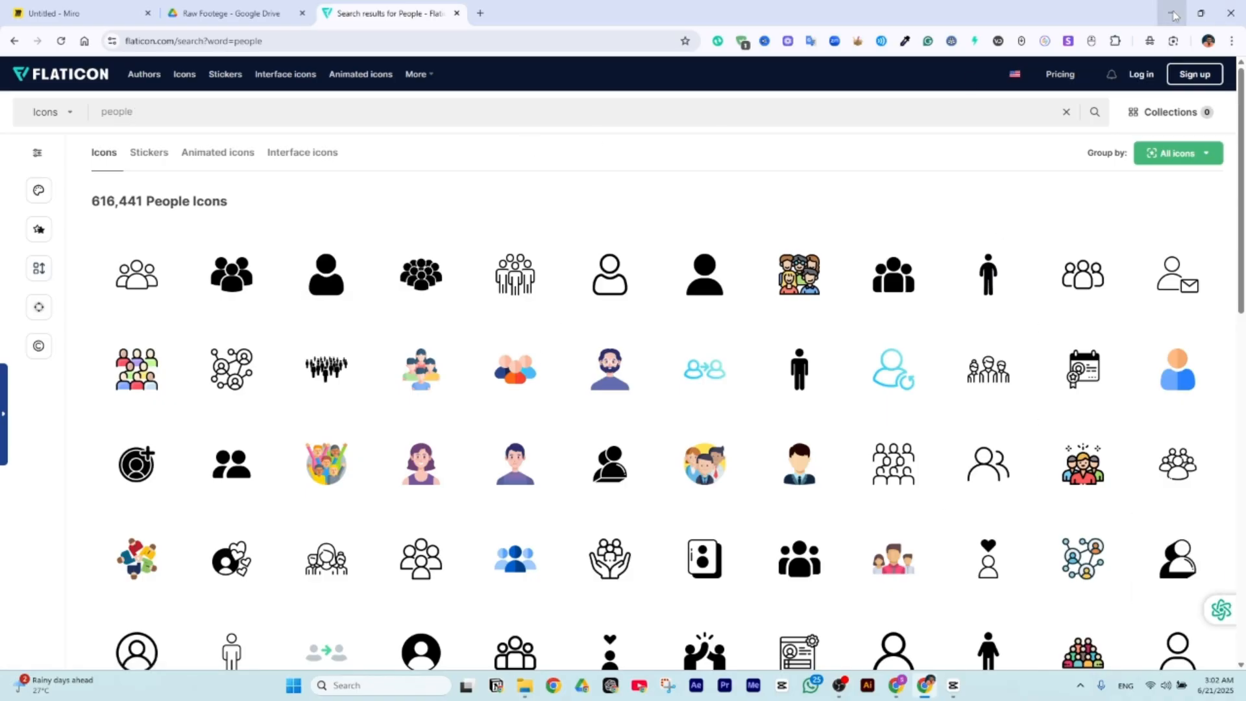
- Replay the start of Compound clip2 in CapCut, check the Flaticon people icons again, and minimize the browser
left_click(953, 685)
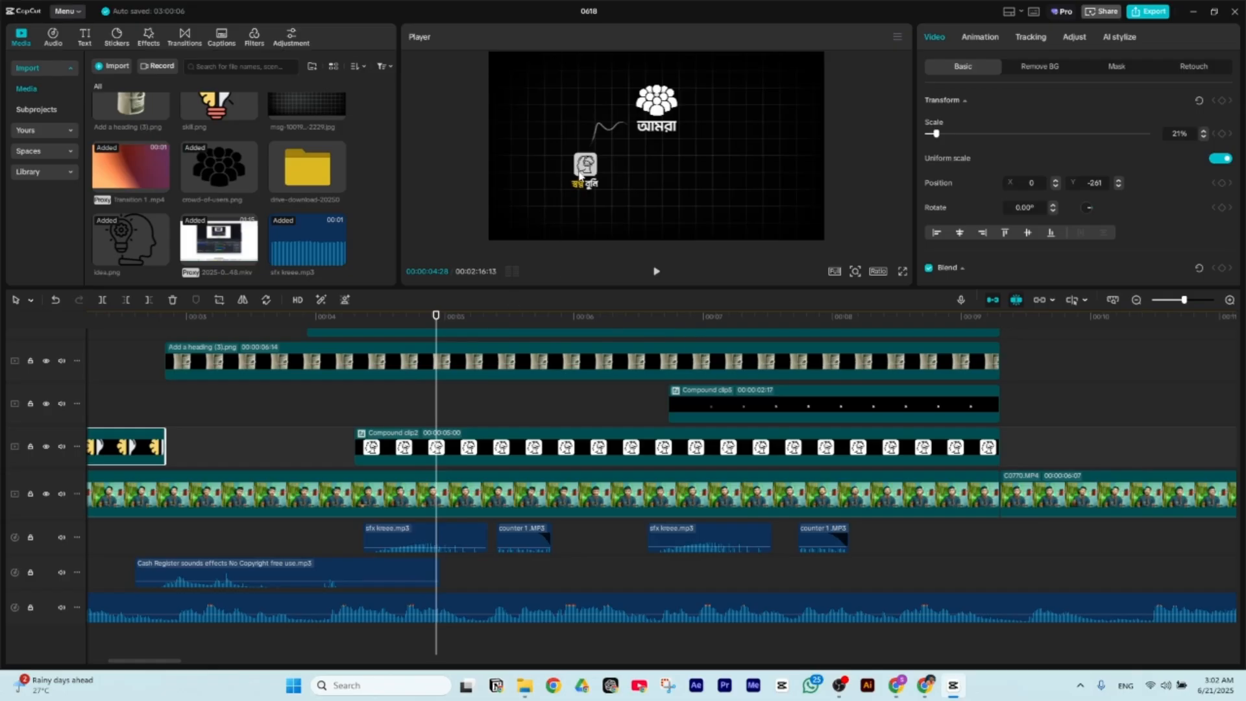
left_click(357, 322)
key("space")
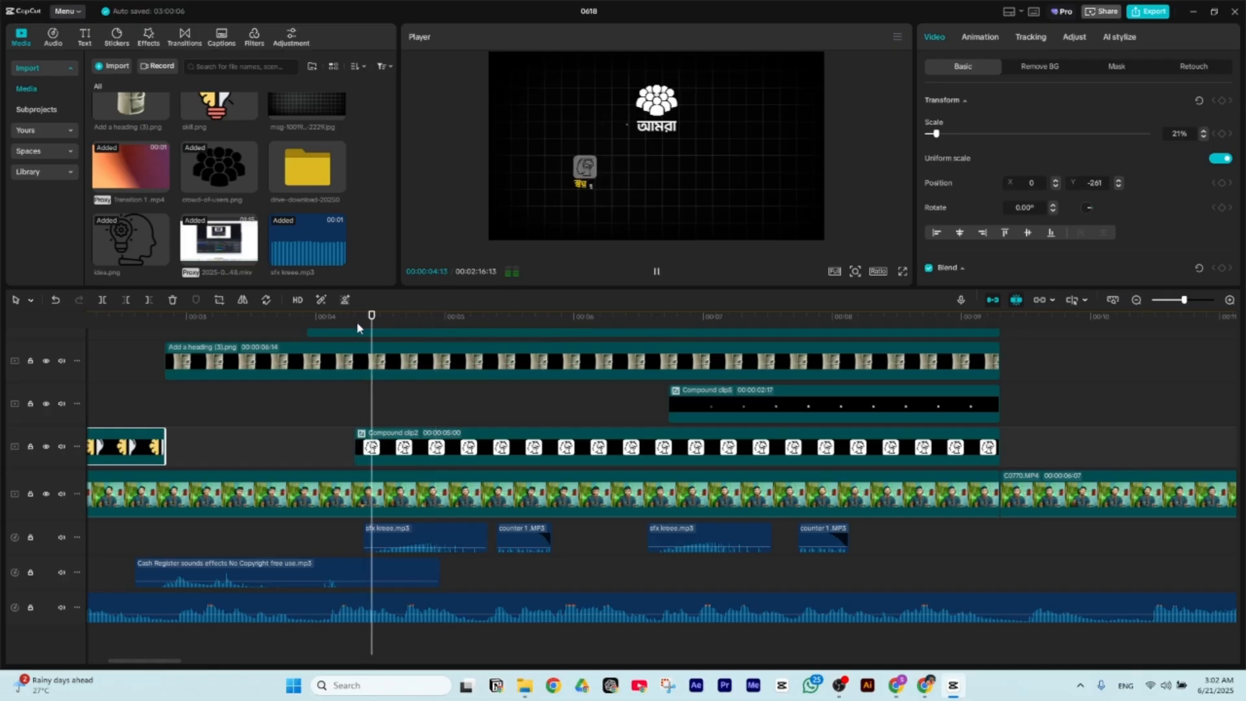
key("space")
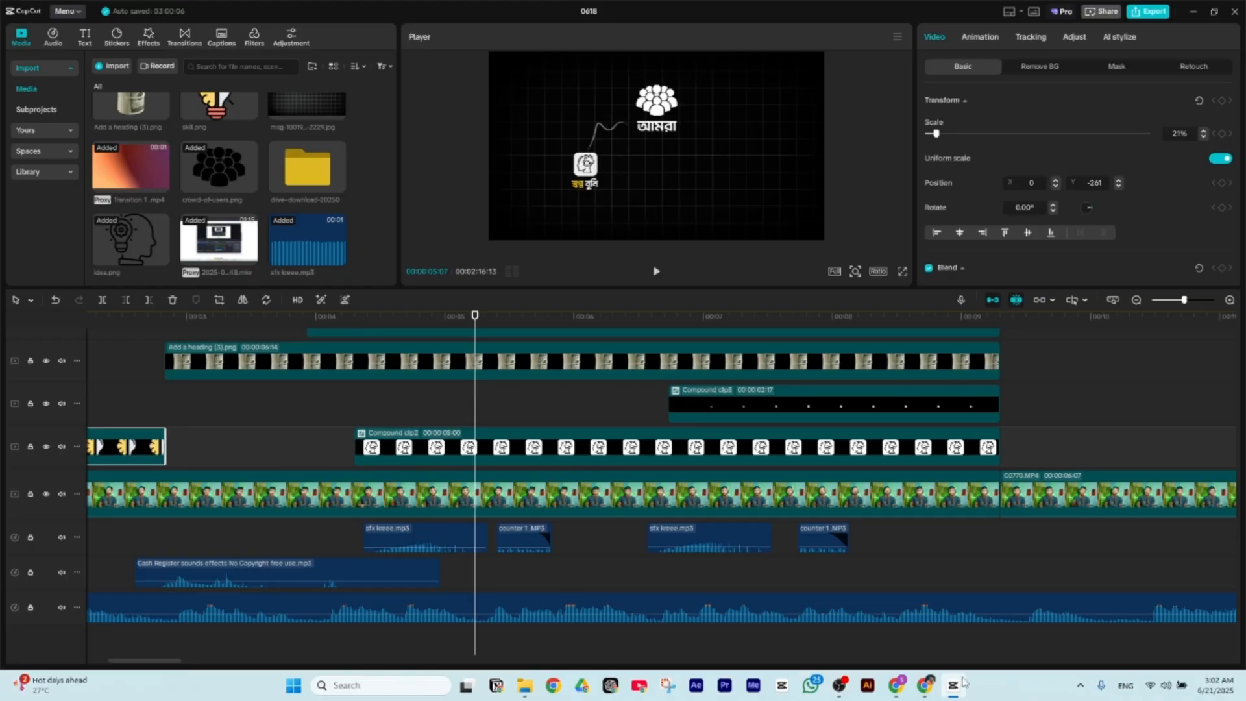
left_click(925, 685)
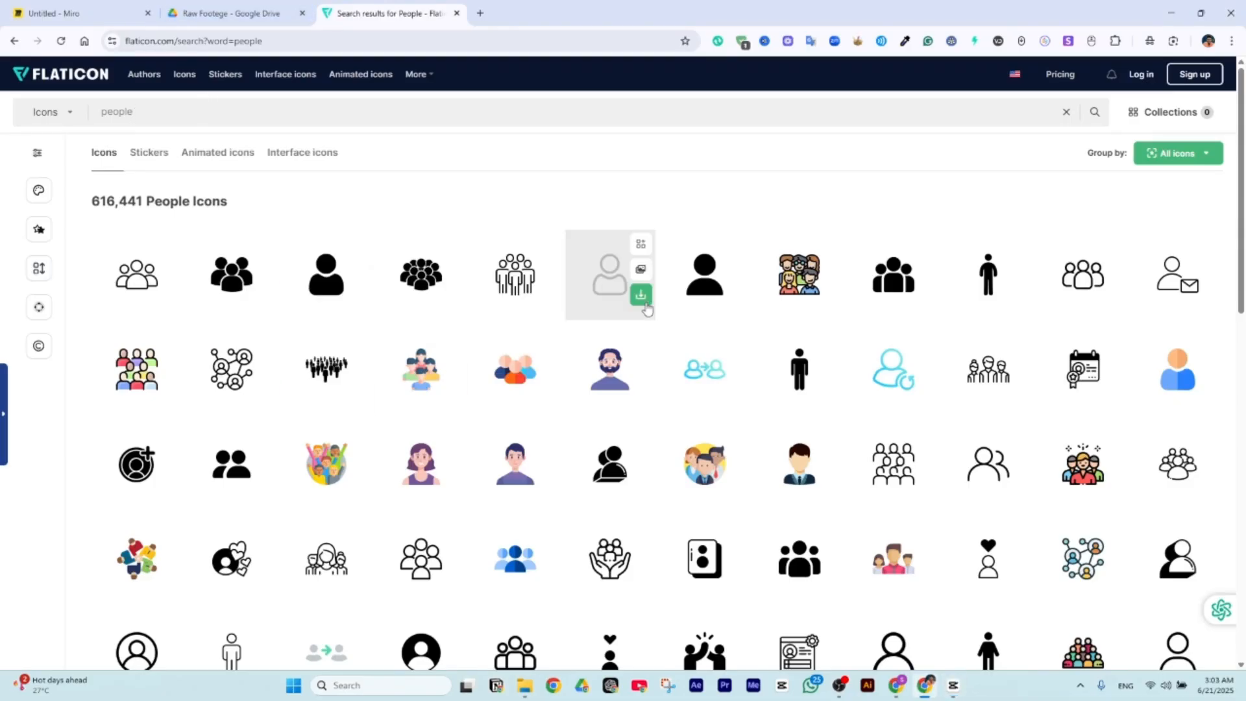
left_click(1169, 16)
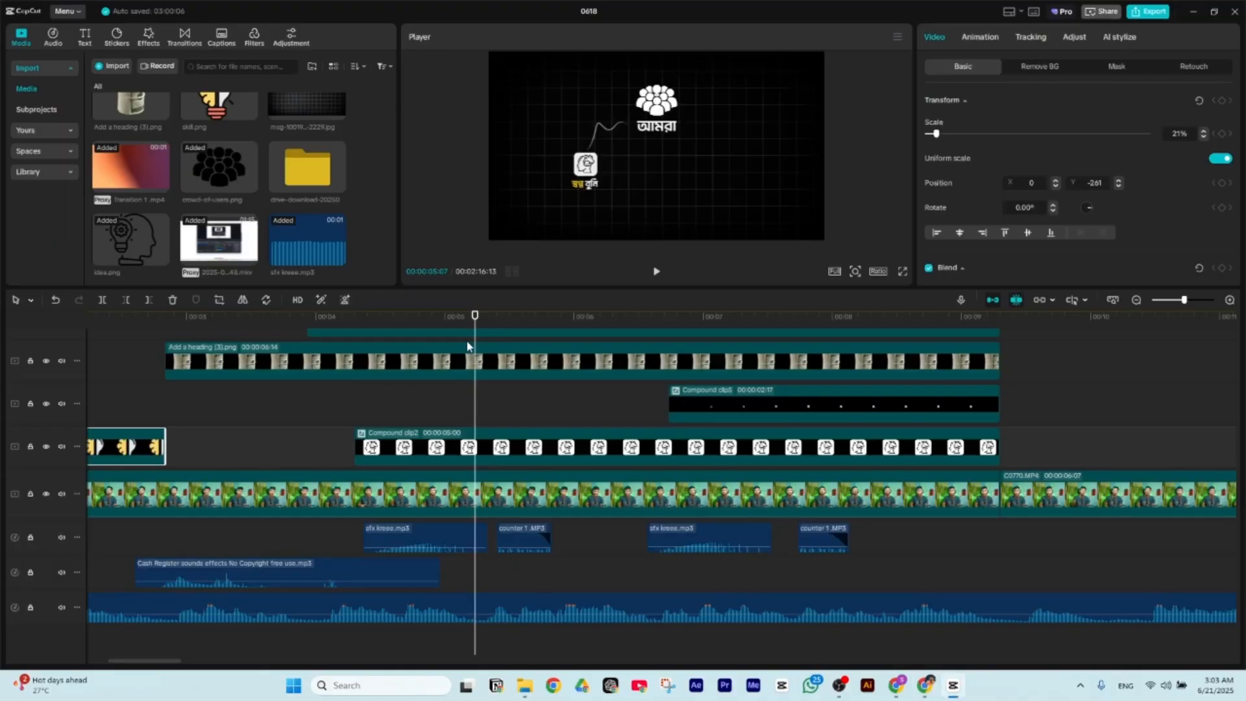
- Preview the Compound clip2 scene through its second icon branch, scrub back near its start, and dismiss the WhatsApp notification
key("space")
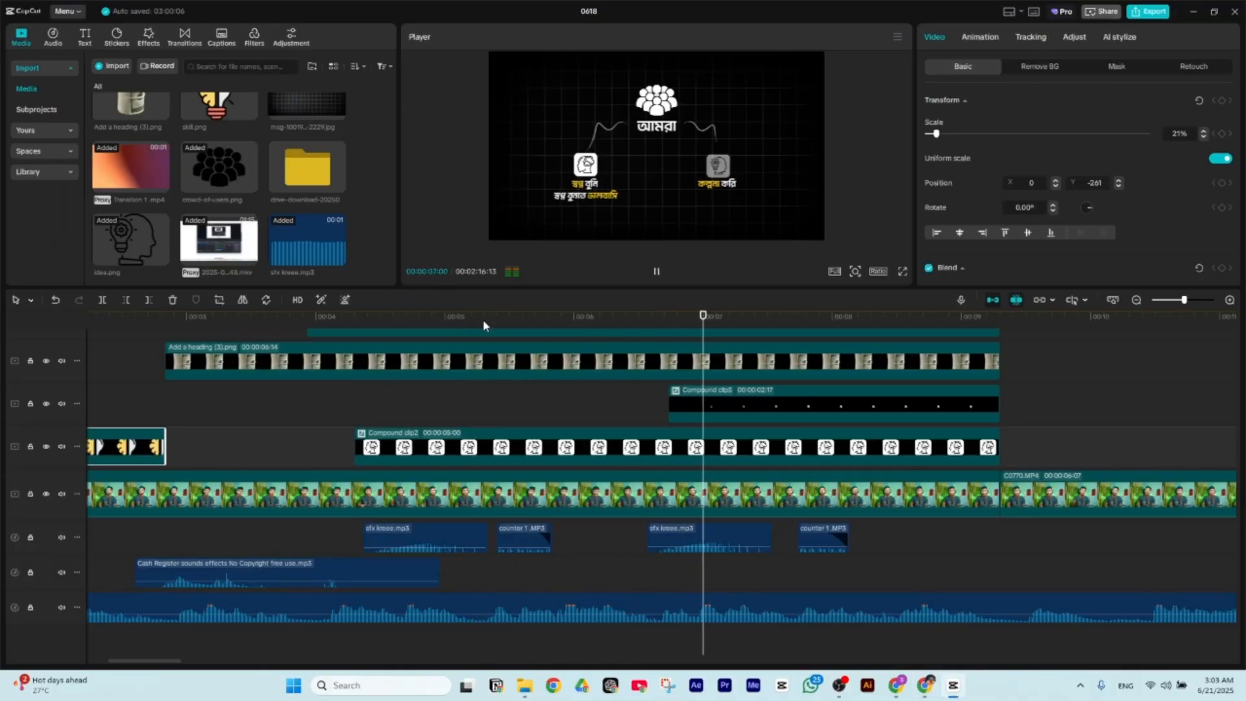
key("space")
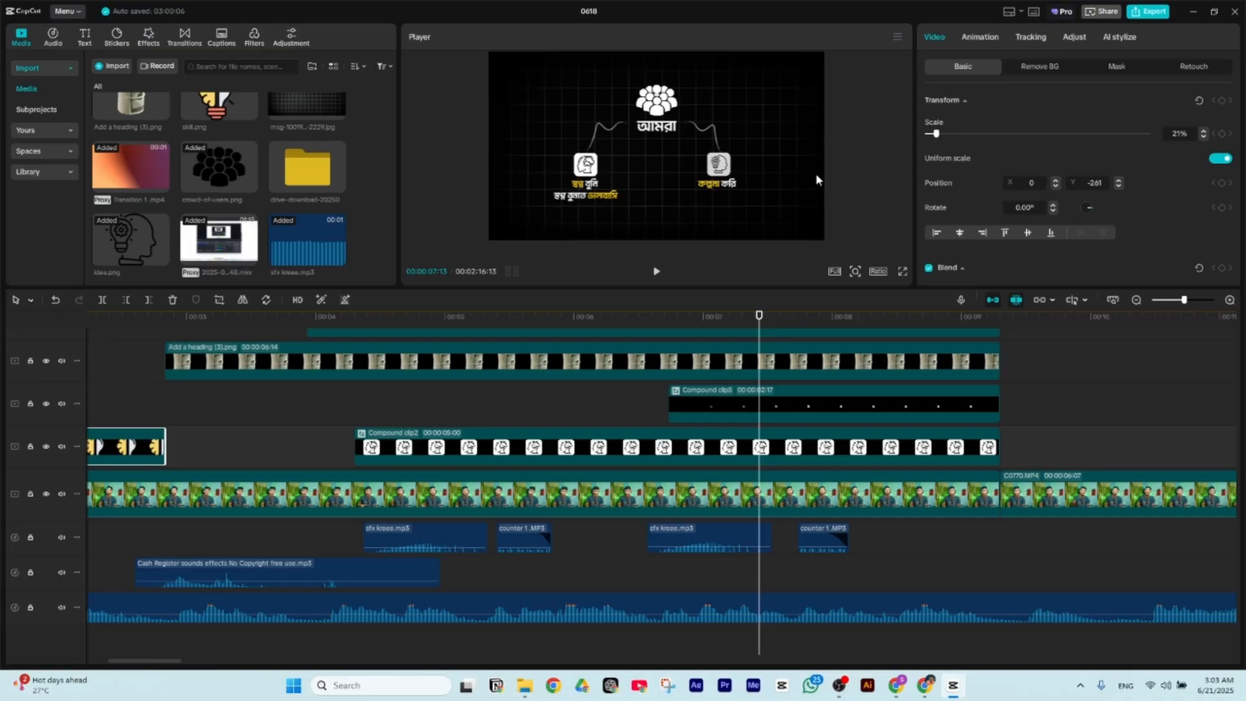
mouse_move(763, 324)
left_mouse_down()
mouse_move(846, 331)
mouse_move(774, 336)
left_mouse_up()
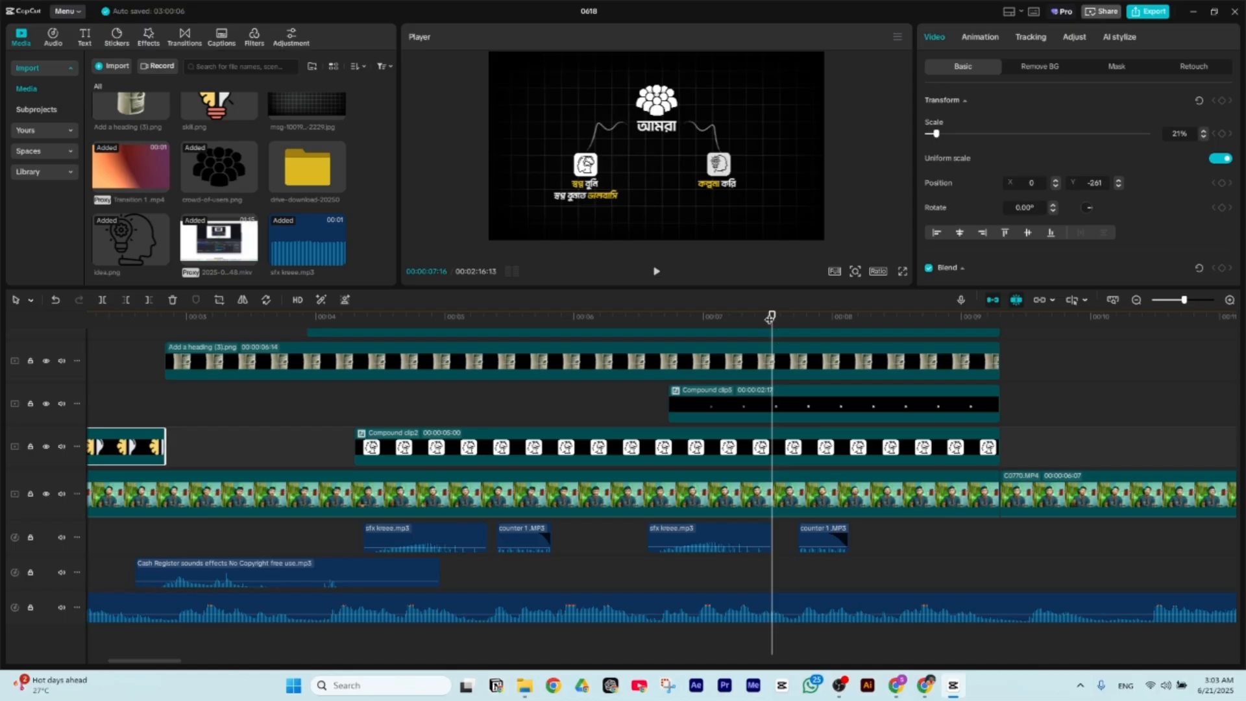
left_click(134, 330)
key("space")
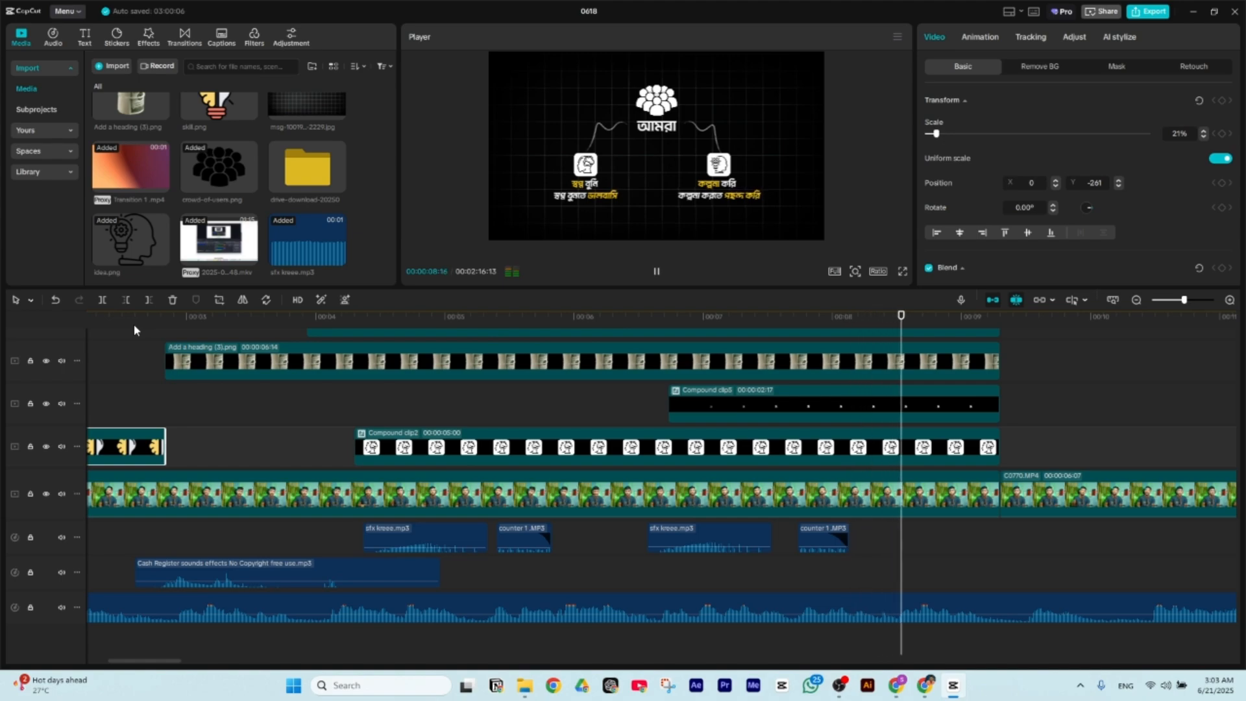
key("space")
left_click_drag(162, 316, 221, 404)
left_click_drag(297, 406, 389, 405)
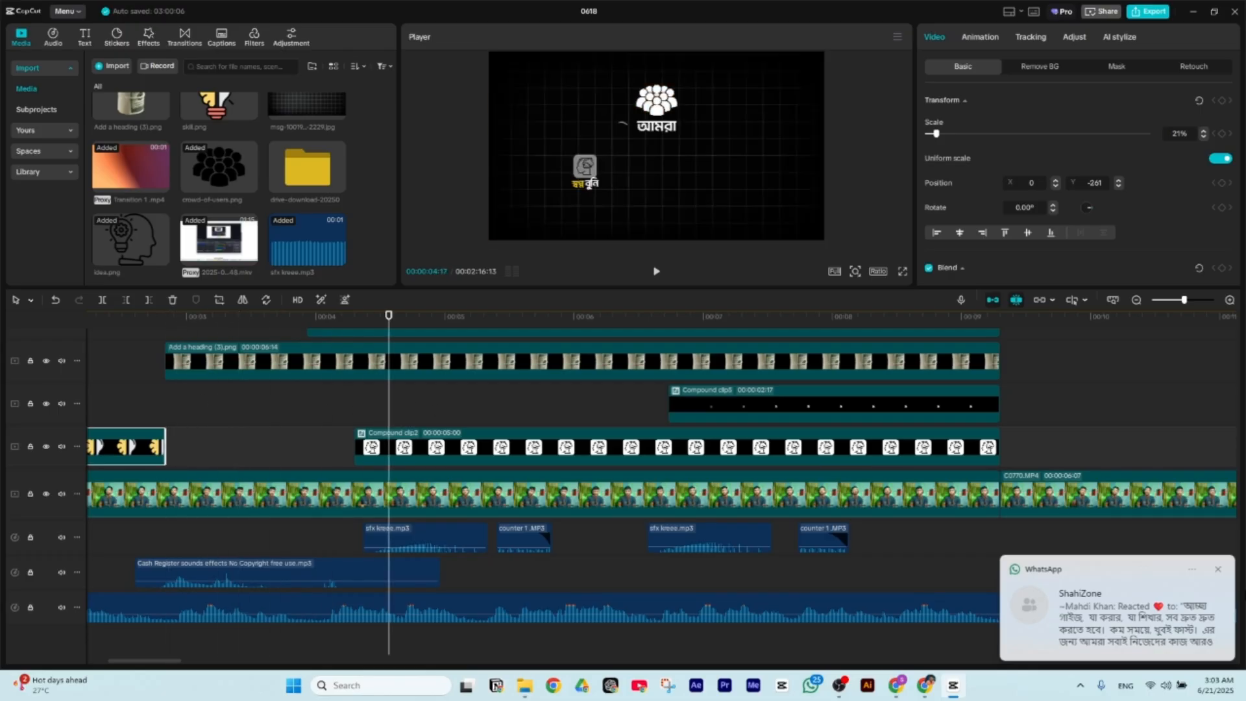
left_click(1216, 570)
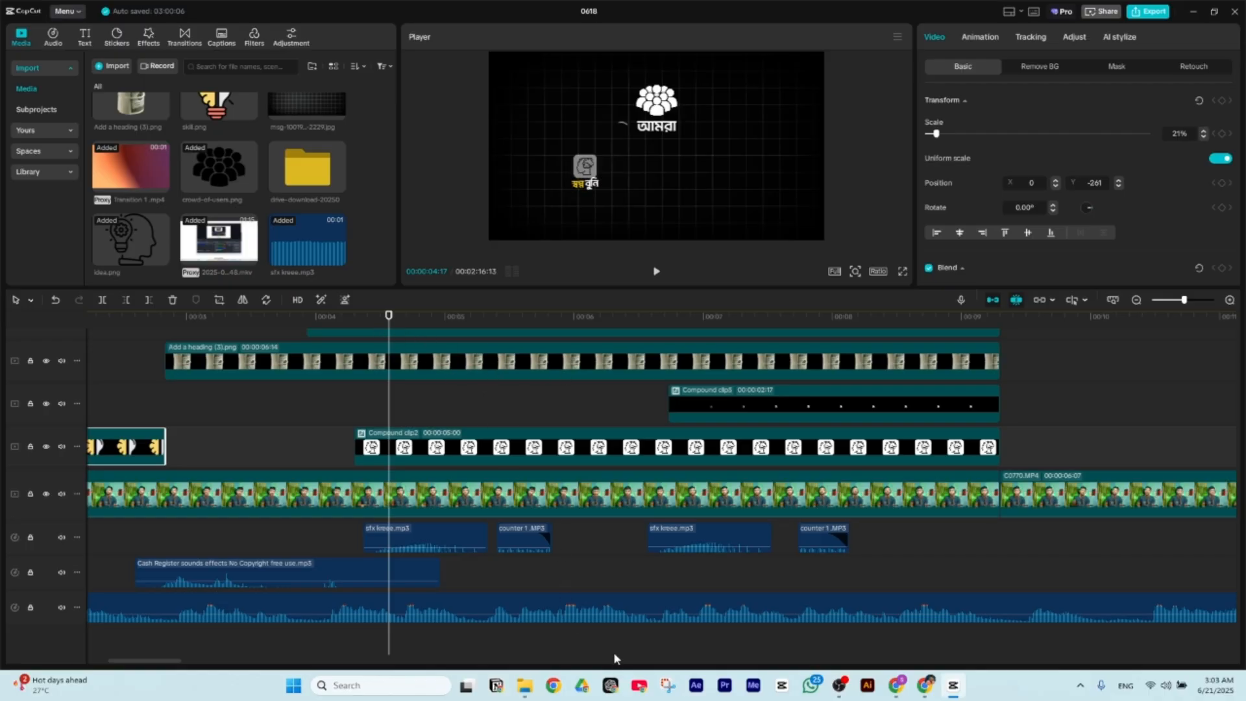
- Open ChatGPT in Chrome, then return to CapCut and copy the text of the caption above the start of Compound clip2
left_click(611, 685)
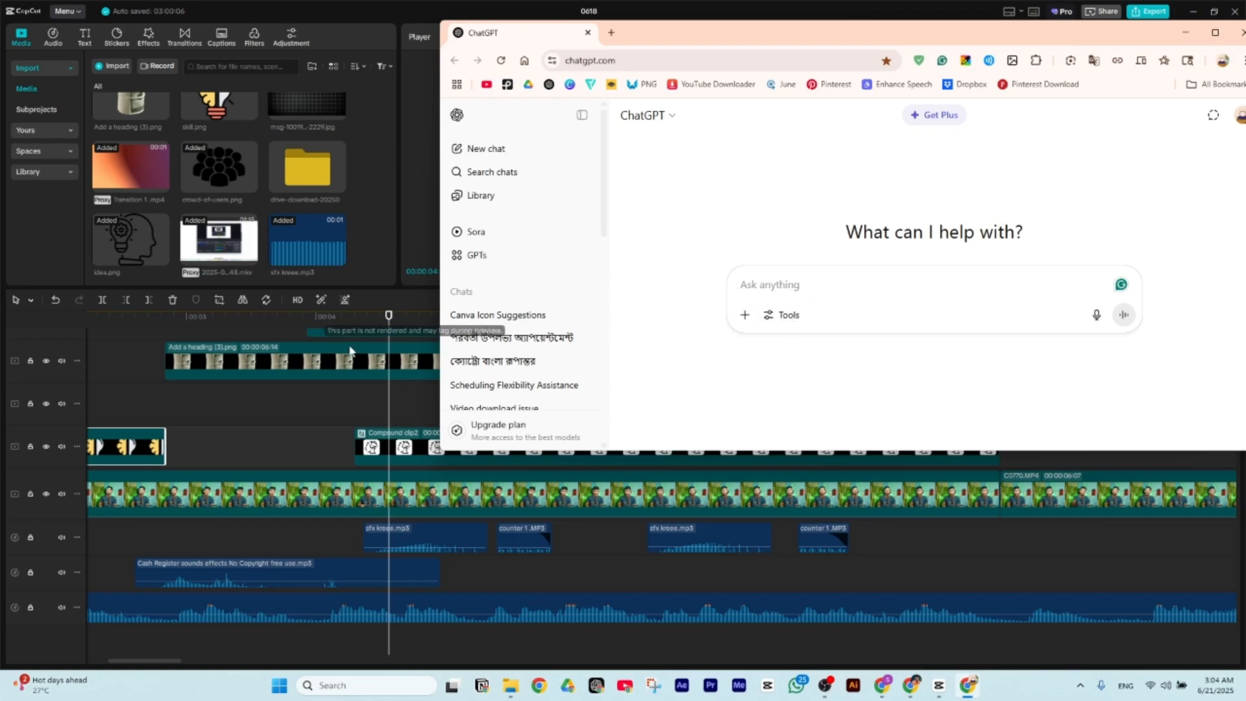
left_click(311, 410)
scroll(438, 410, "up", 5)
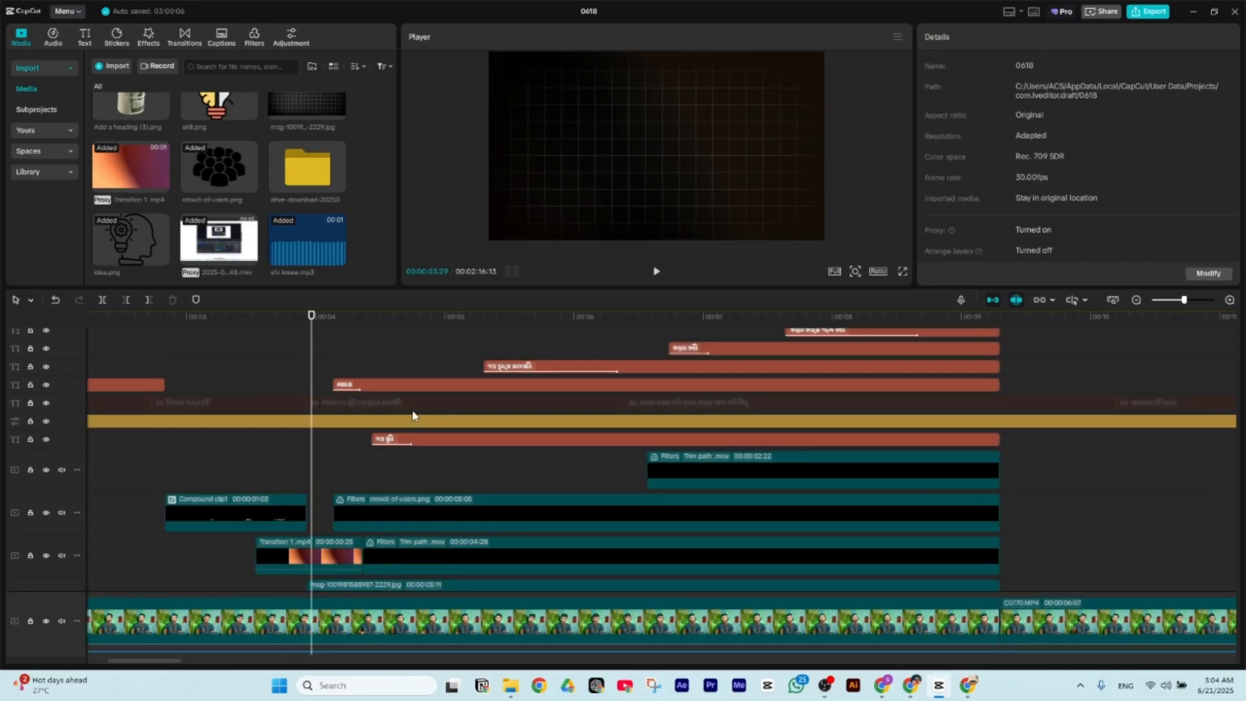
left_click(411, 415)
left_click(437, 409)
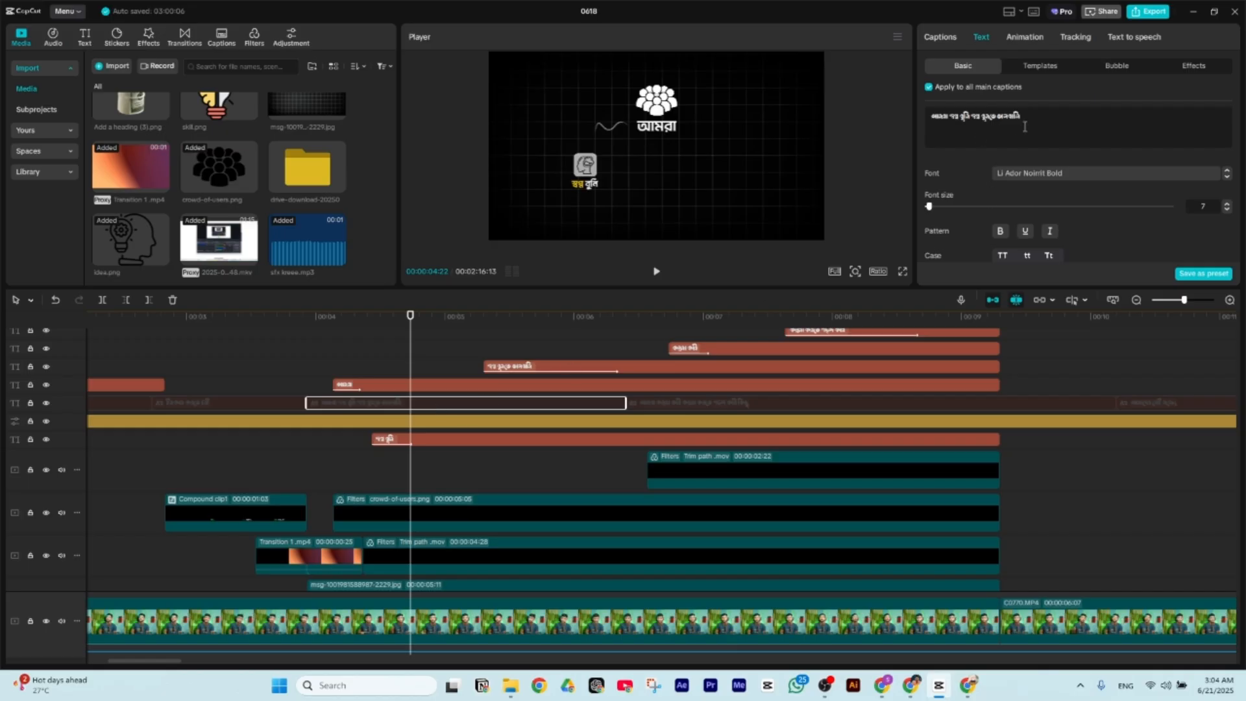
left_click_drag(1029, 120, 920, 118)
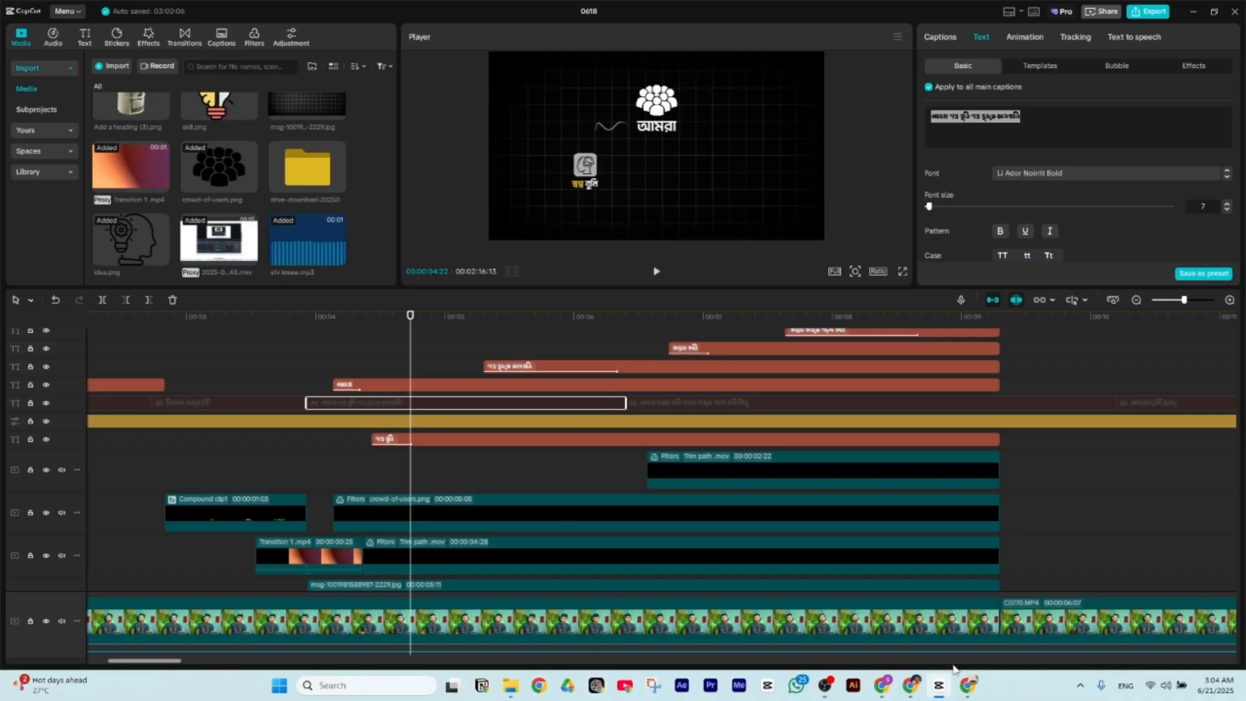
- Switch to ChatGPT, maximize its window, and enter the caption line "আমরা স্বপ্ন বুনি স্বপ্ন বুনতে ভালবাসি" in the prompt
left_click(968, 686)
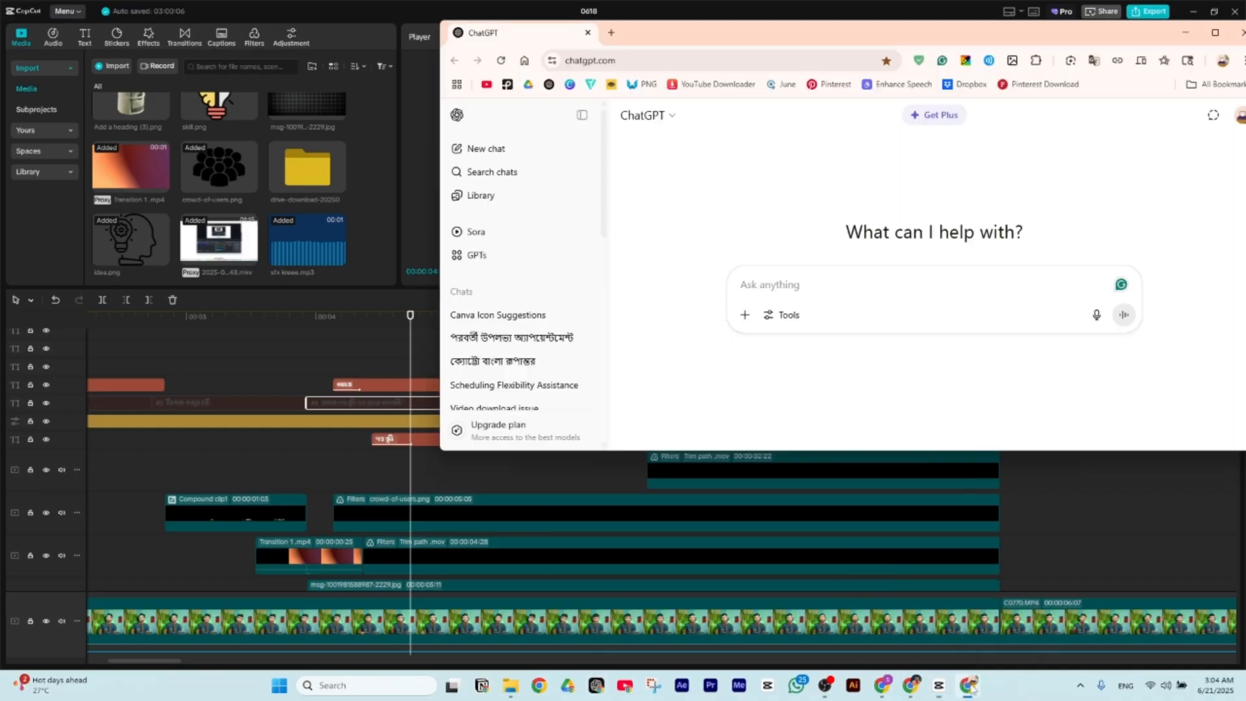
left_click(1215, 32)
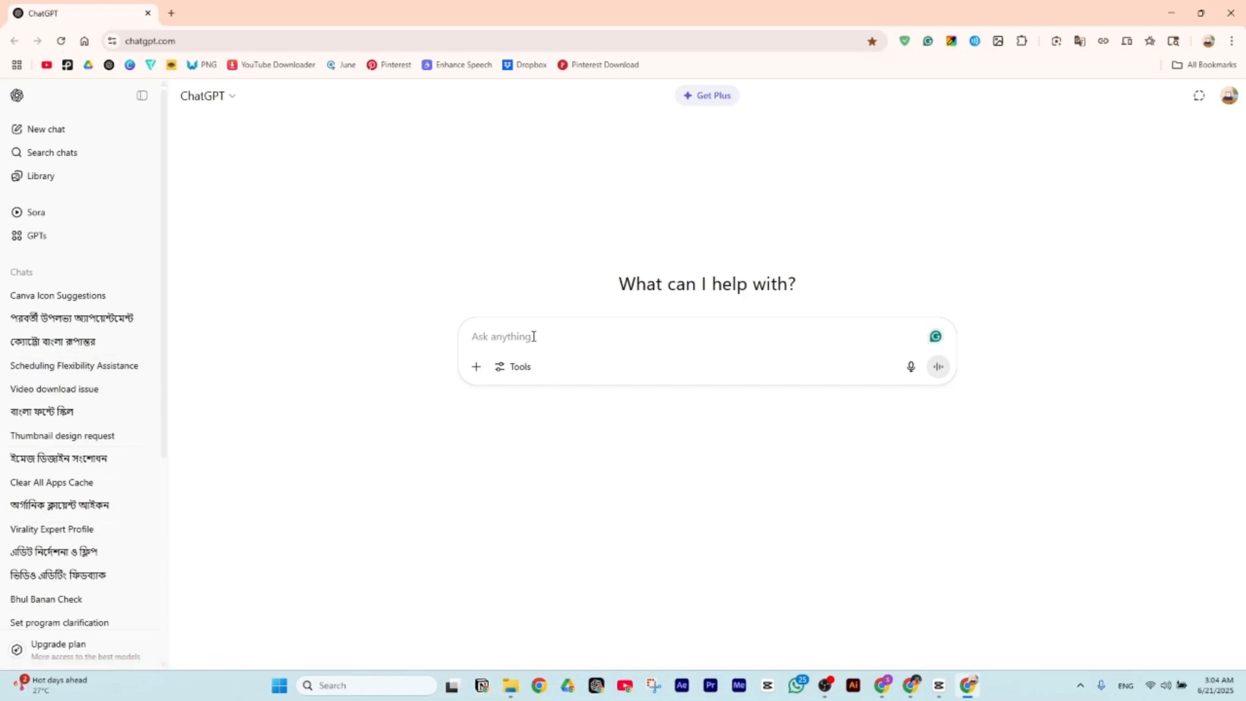
type("আমরা স্বপ্ন বুনি স্বপ্ন বুনতে ভালবাসি")
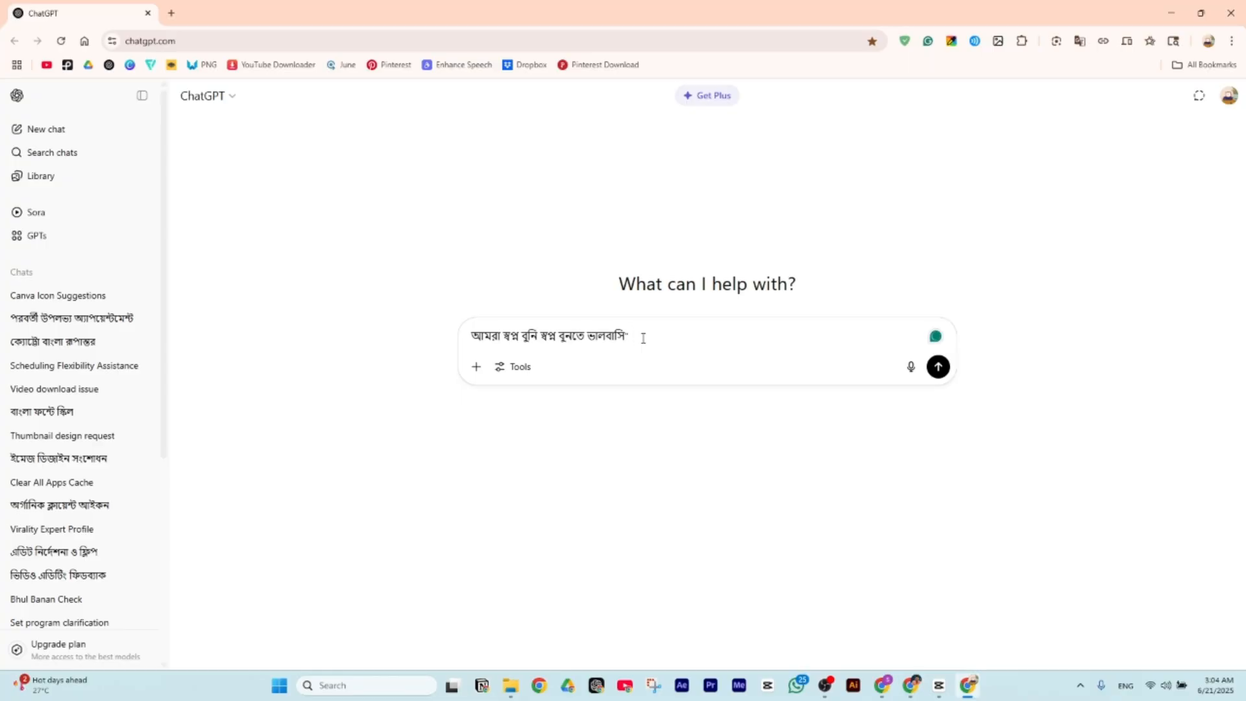
- Complete the prompt with "amar ei ongsho ke ki animations korbo video te ami bujte parchi na tumi amake animation idea daw" and send it
type("amar")
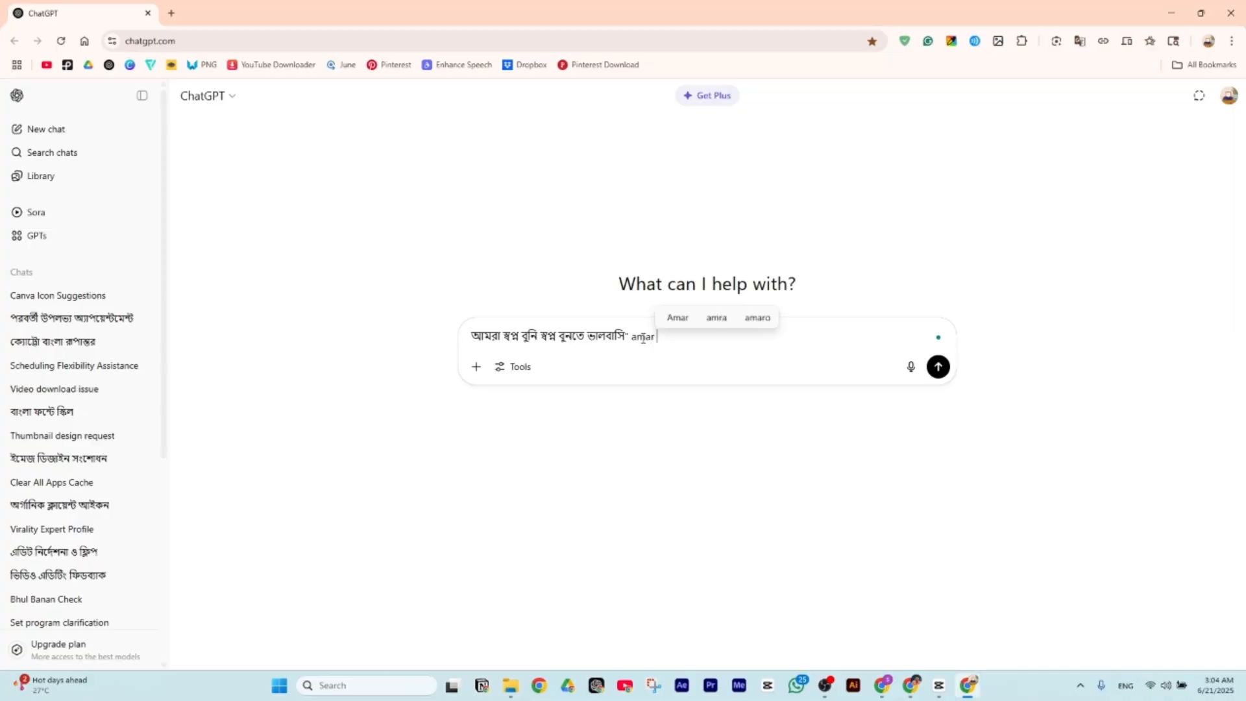
type(" ei v")
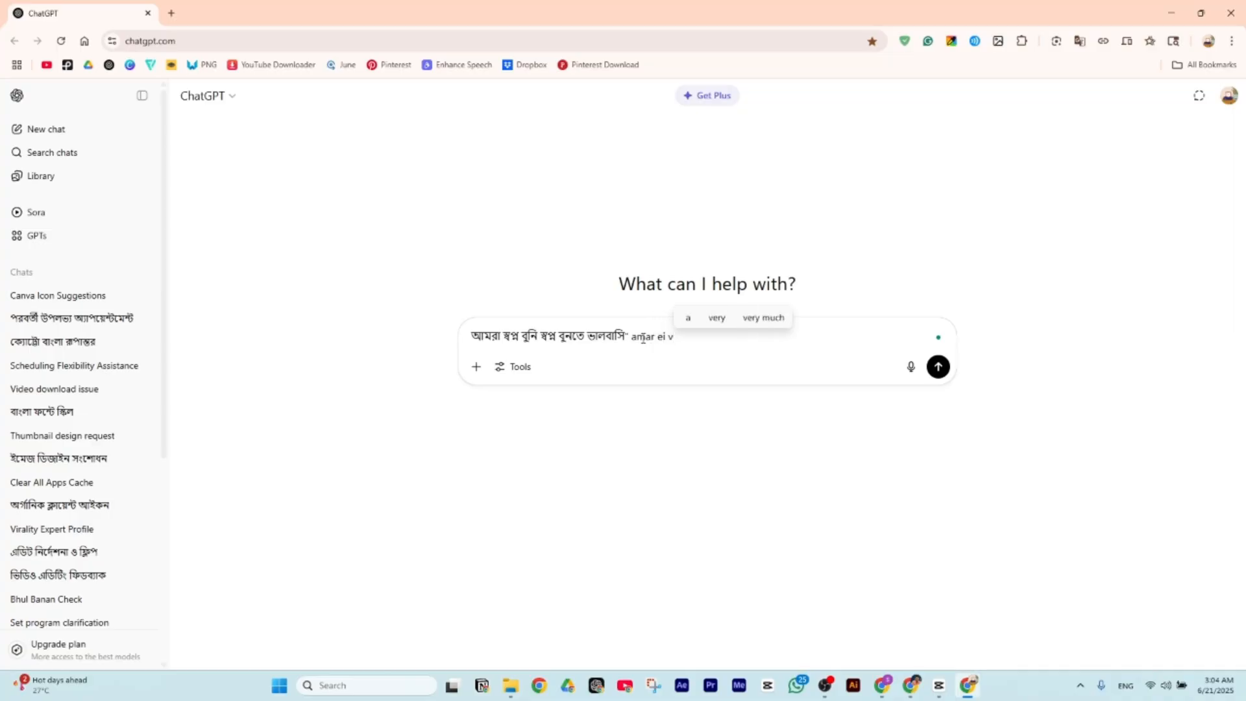
type("on")
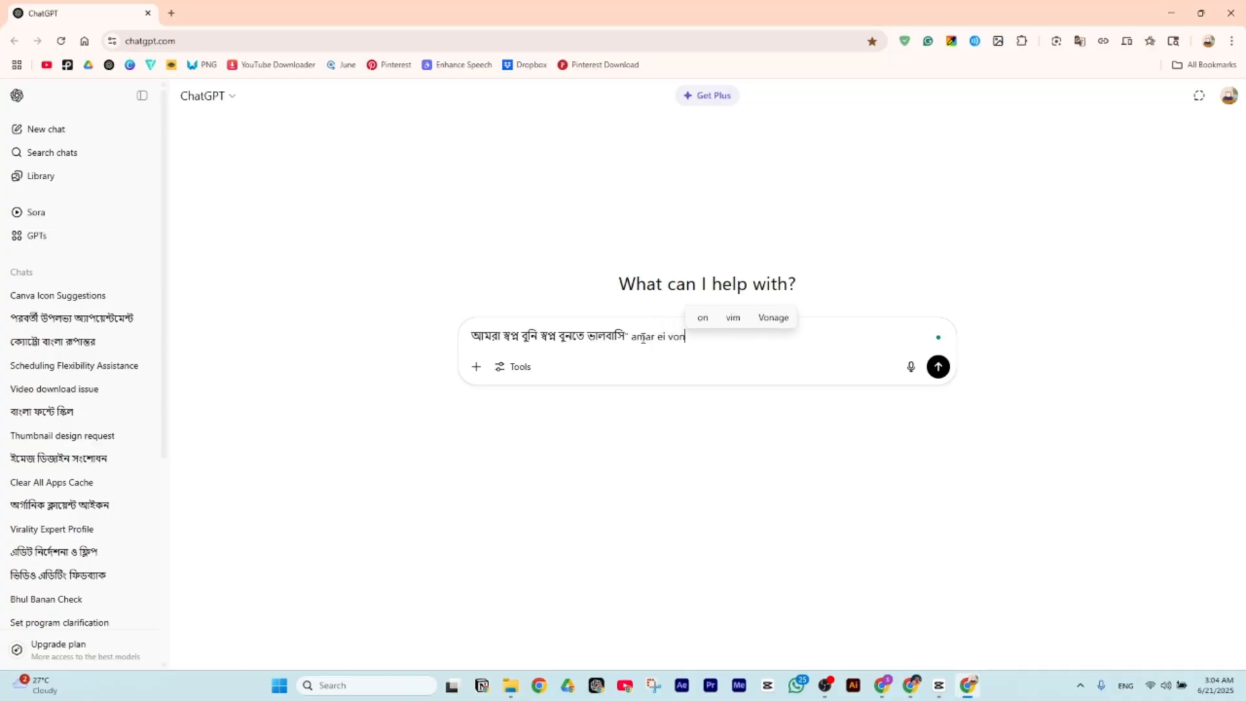
key("BackSpace")
key("BackSpace")
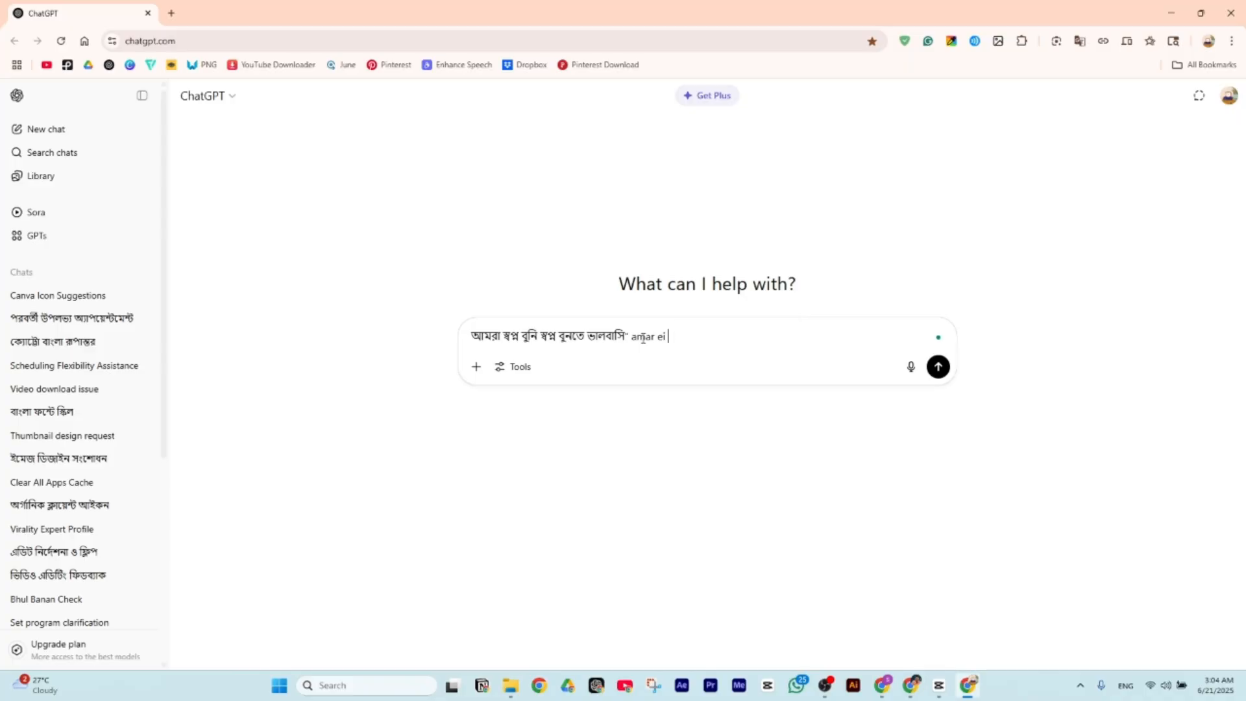
type("o")
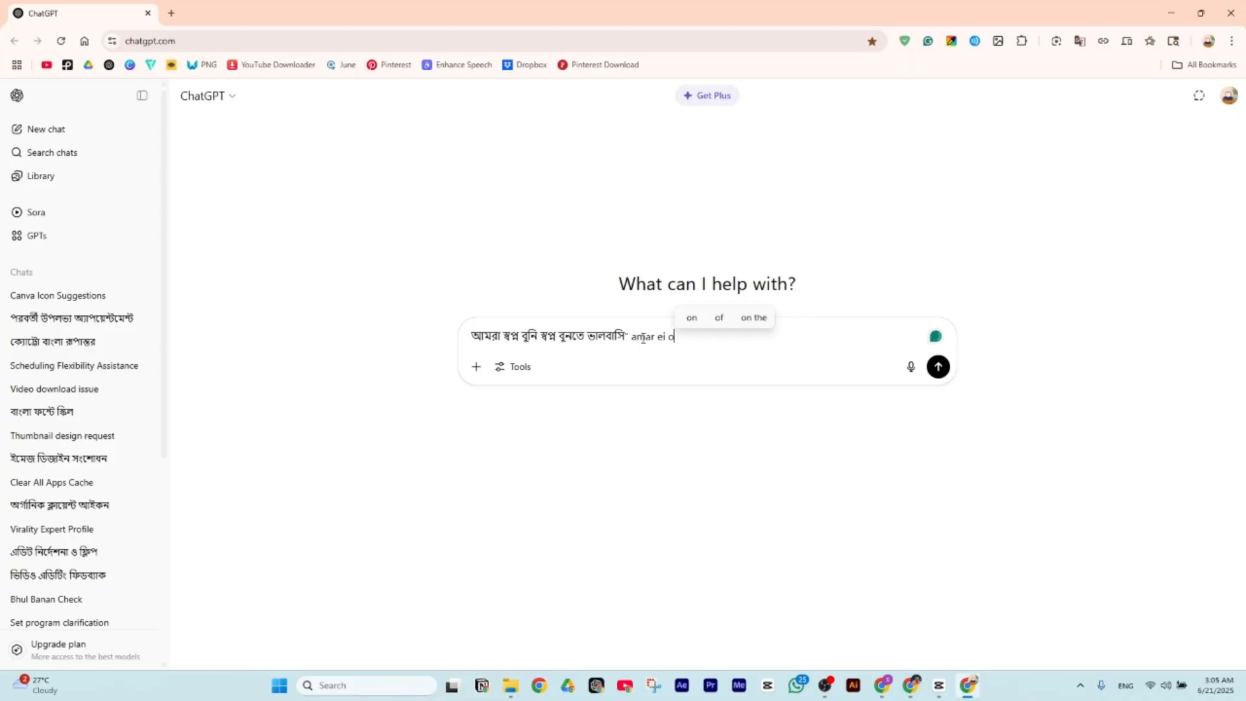
type("ngsho ")
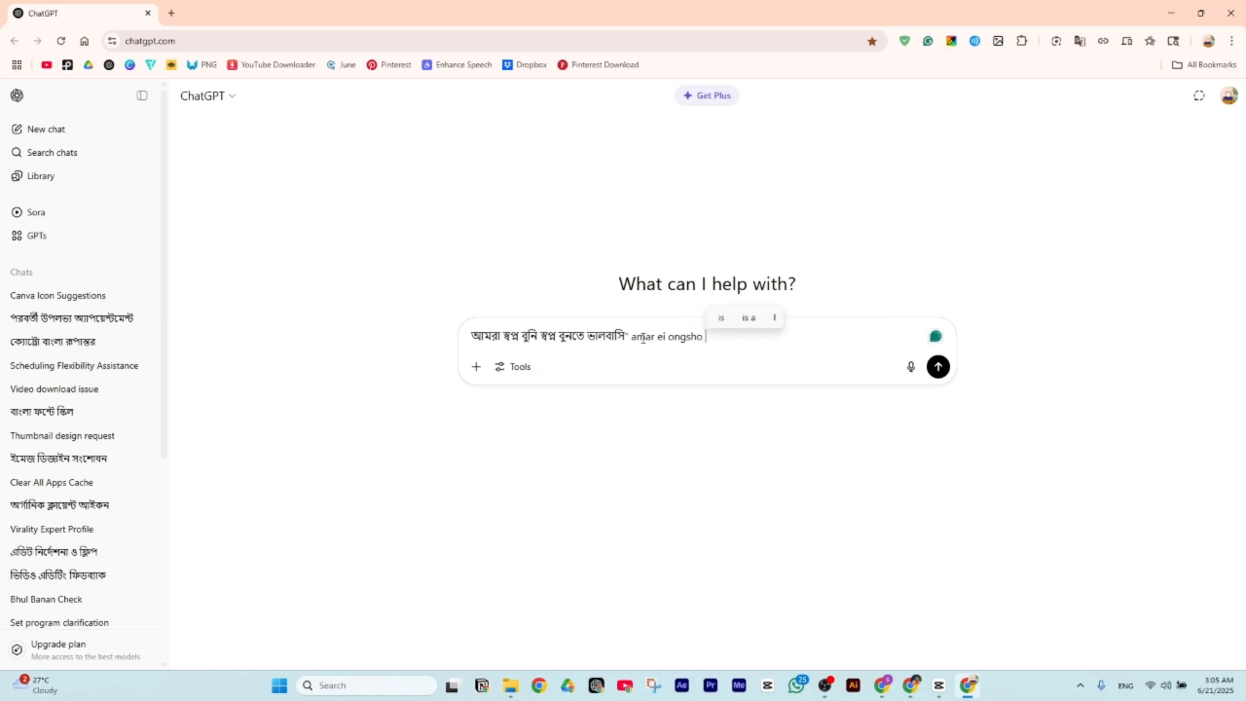
type("ke ki ani")
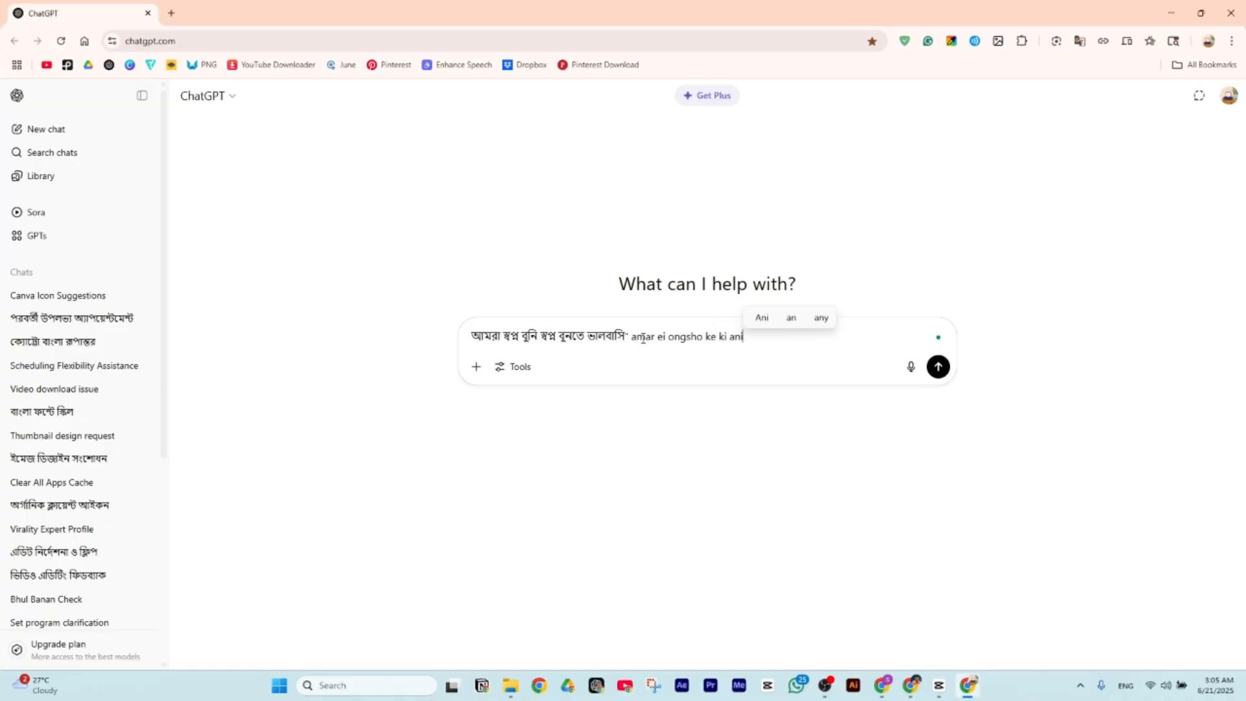
type("mations ")
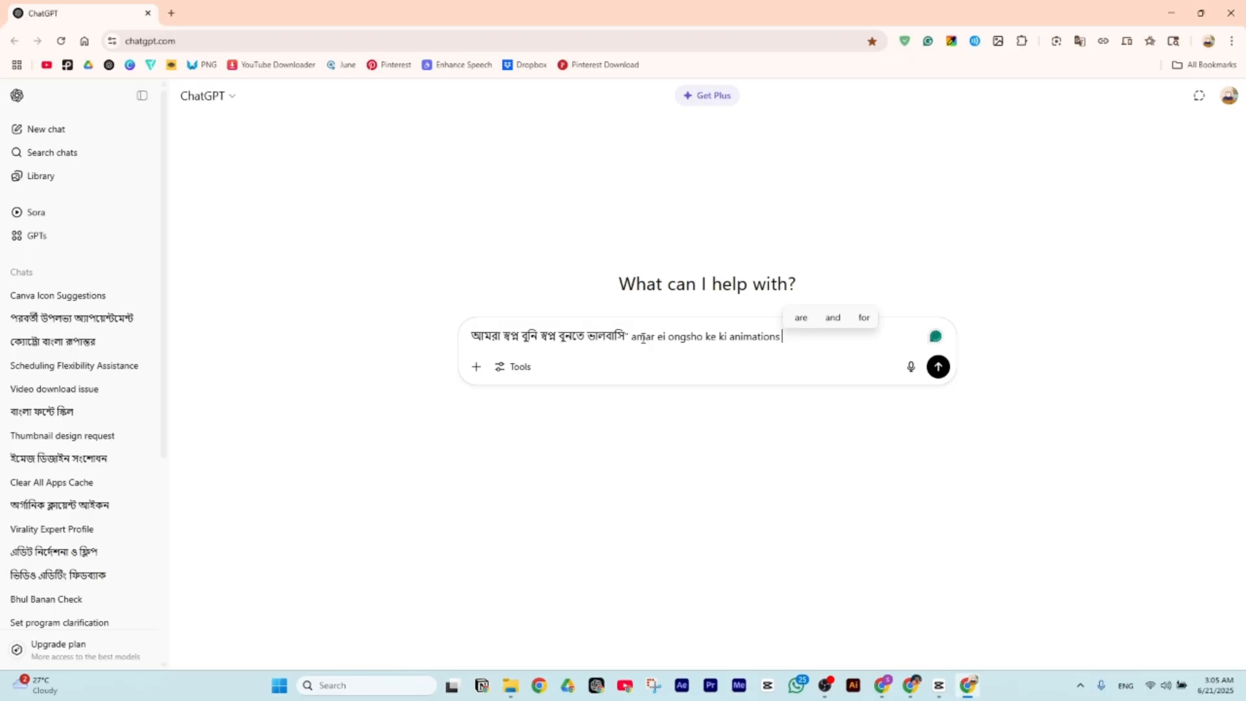
type("k")
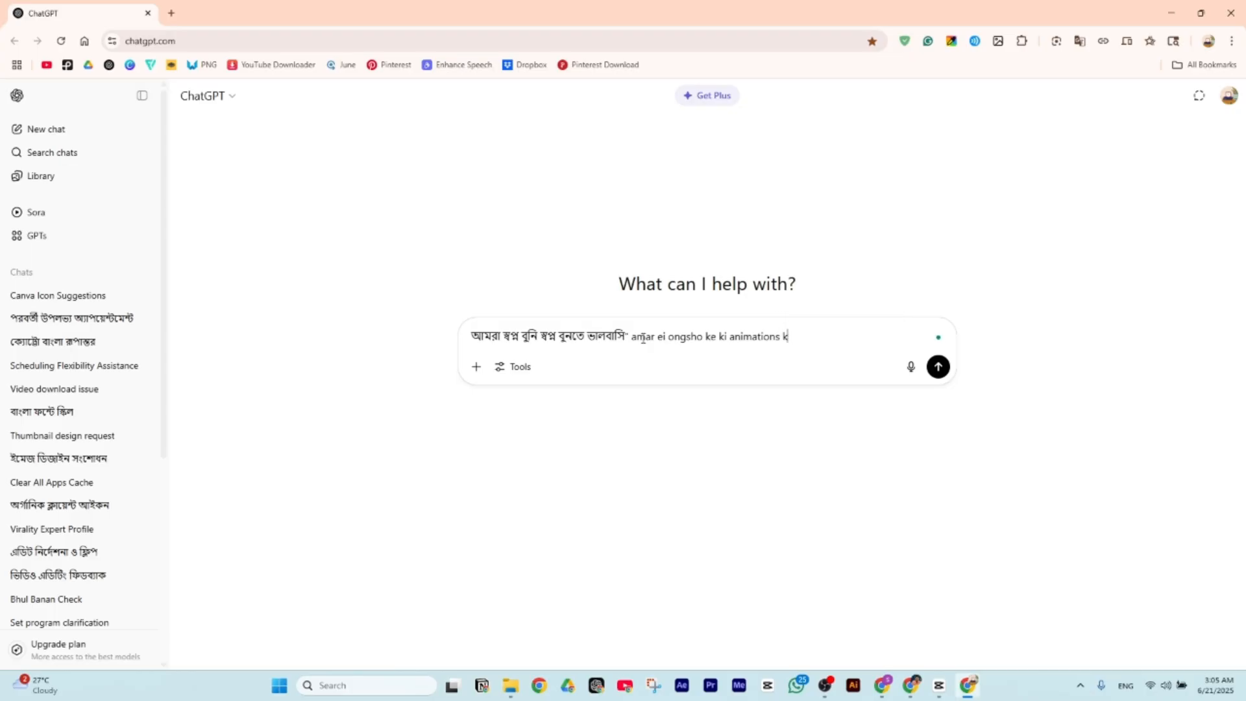
type("rrbo vid")
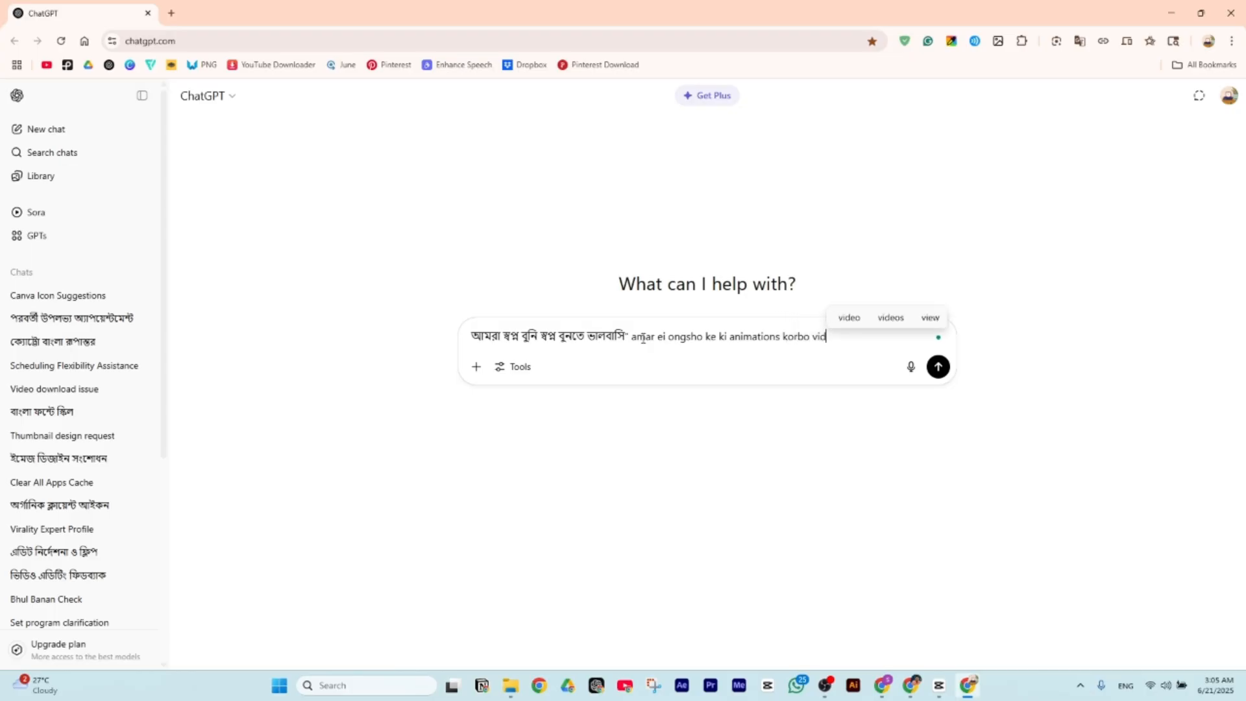
type("eo te")
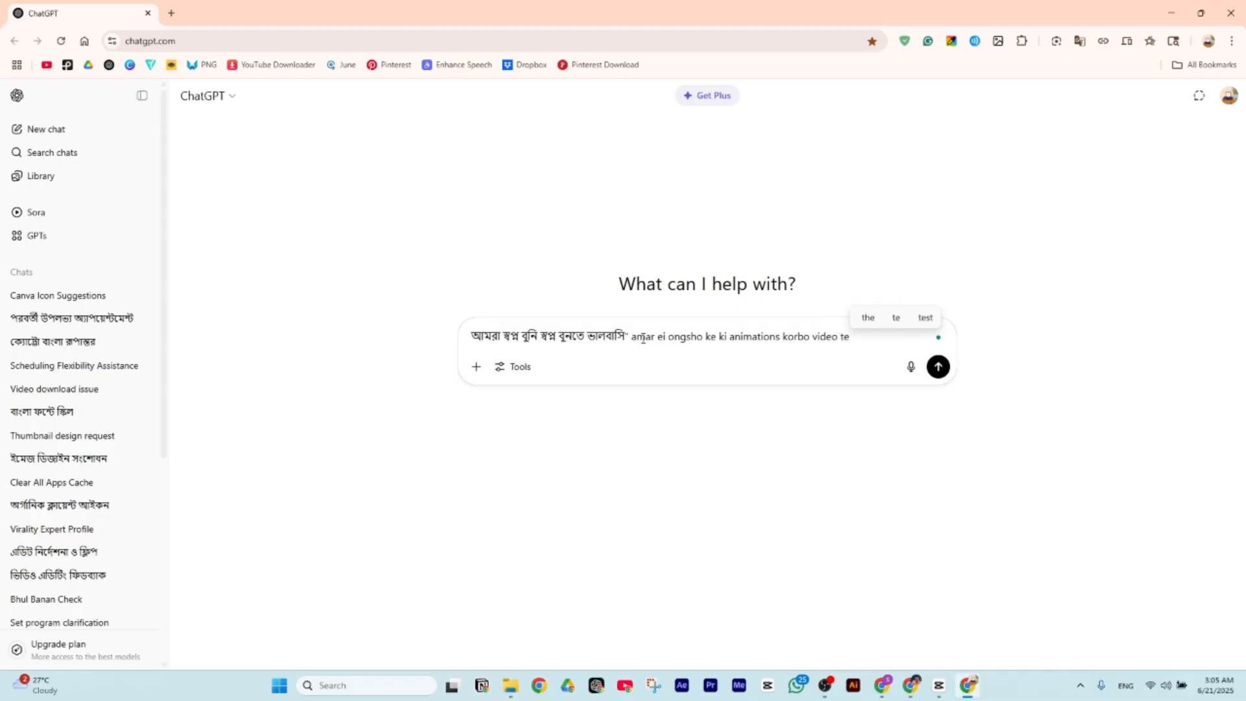
type(" ami bu")
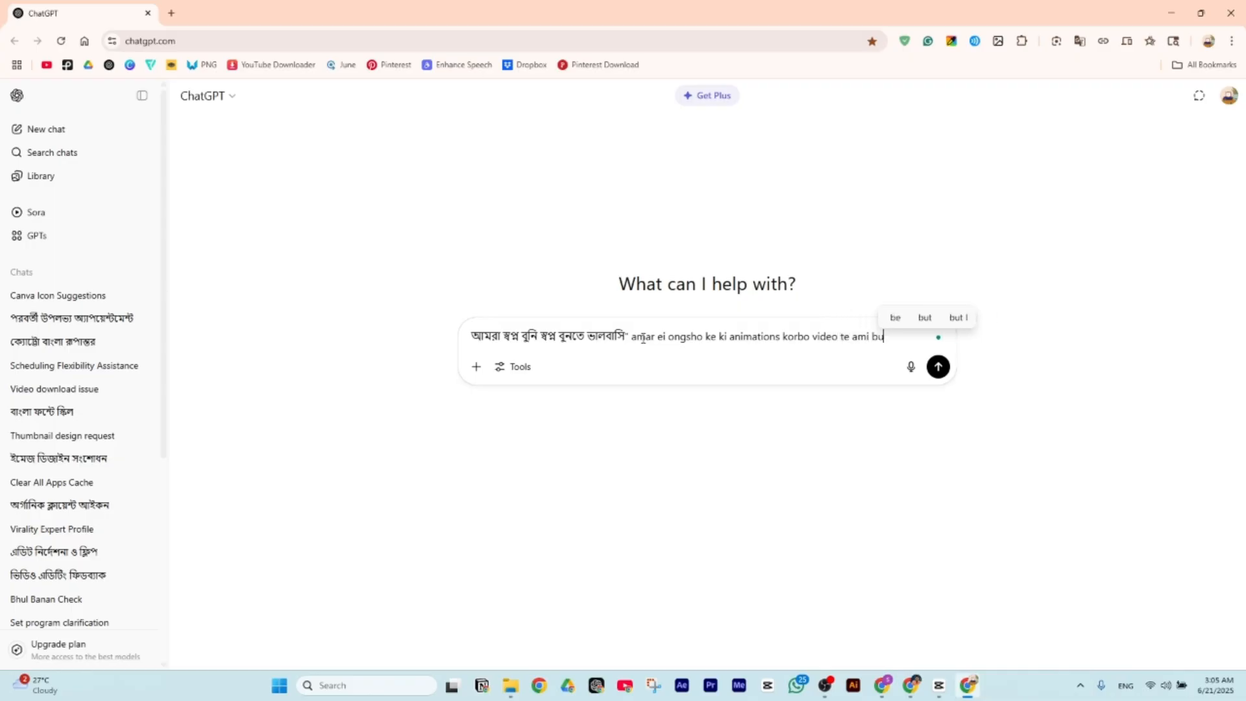
type("jte oa")
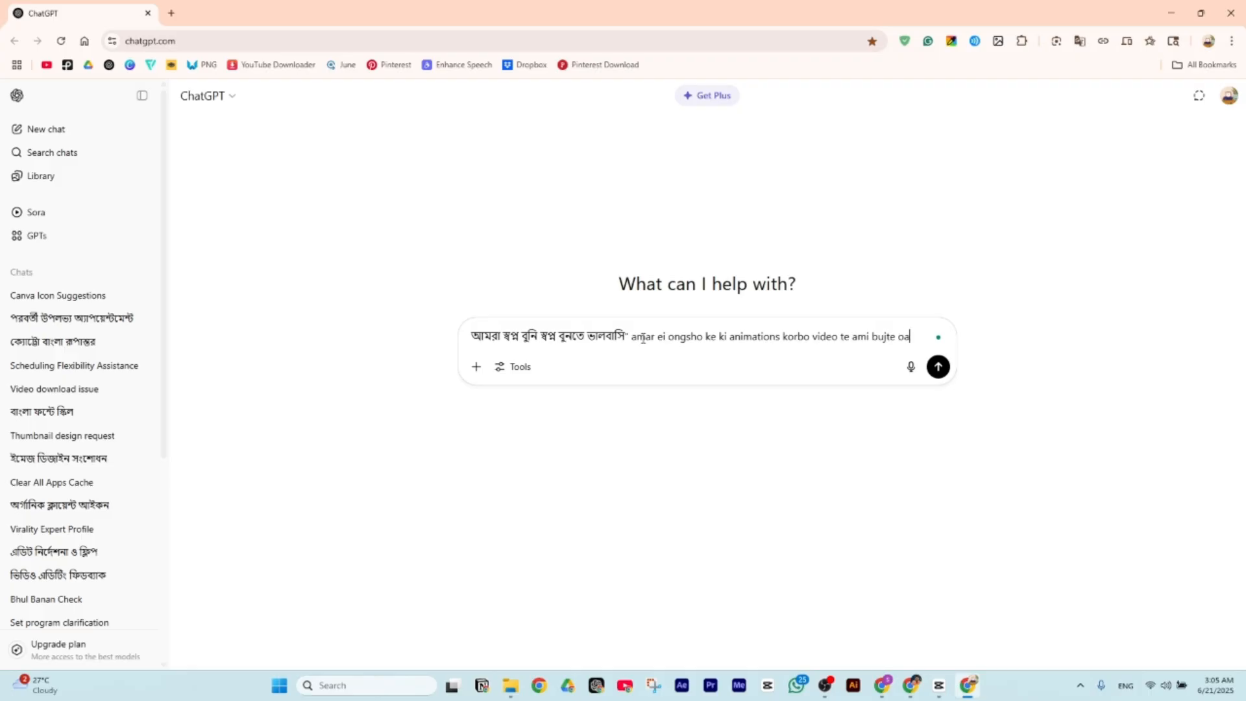
type("rchi na")
type("p")
type("na tumi amak")
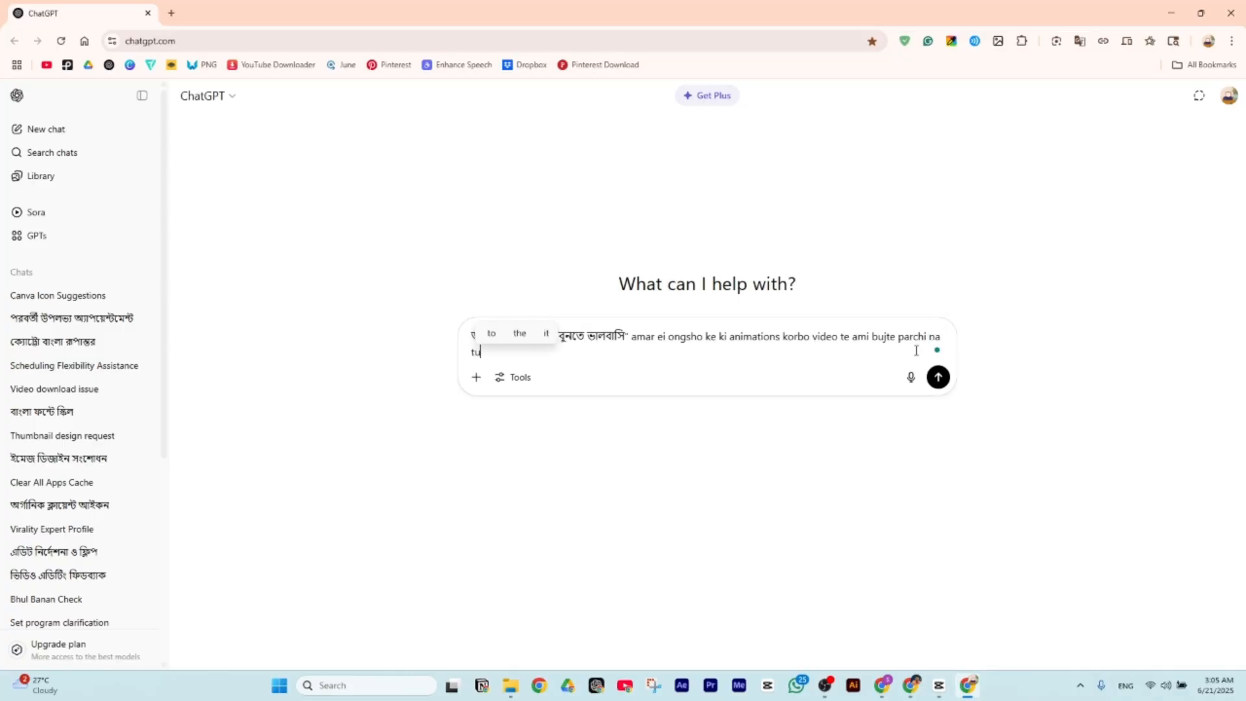
type("e ")
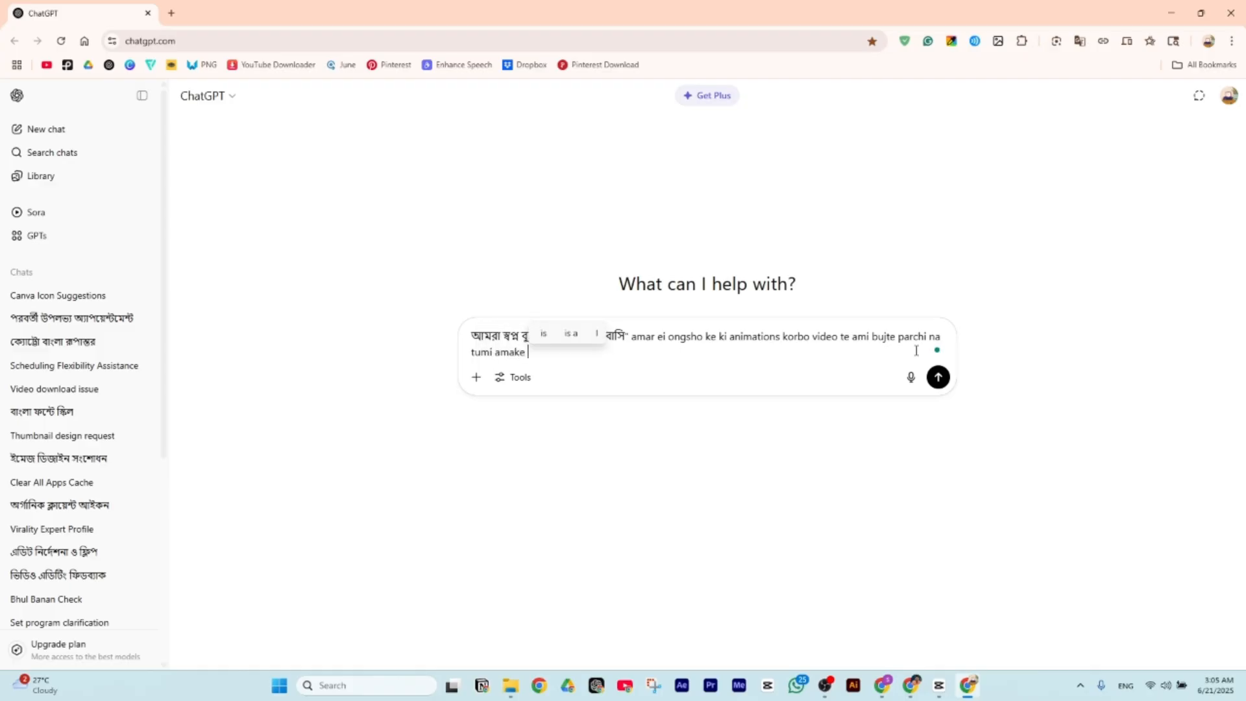
type("animation")
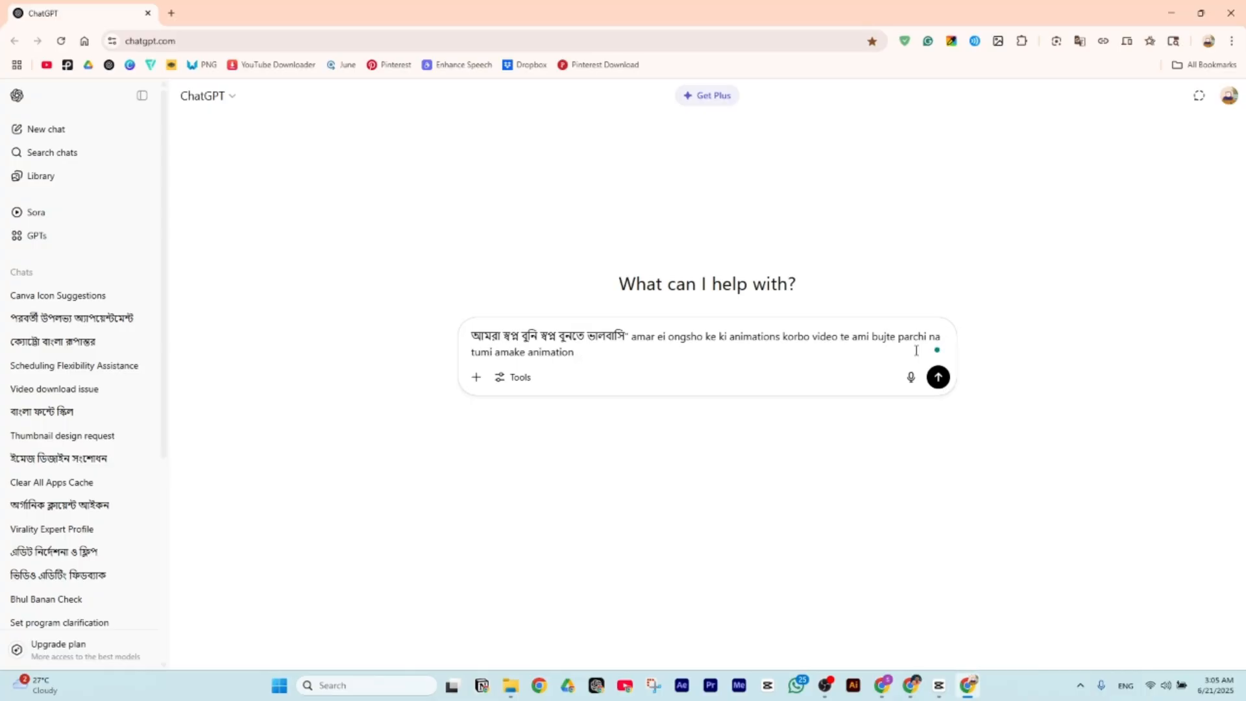
type("  idea")
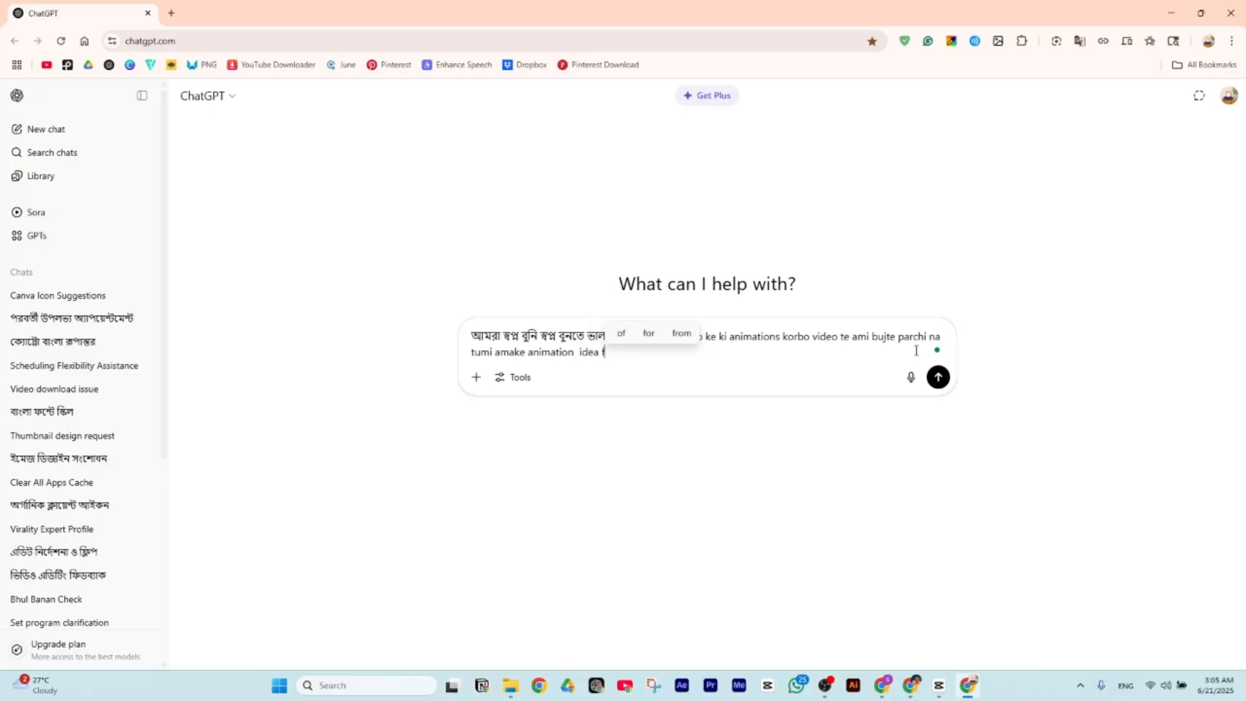
type(" daw")
key("Return")
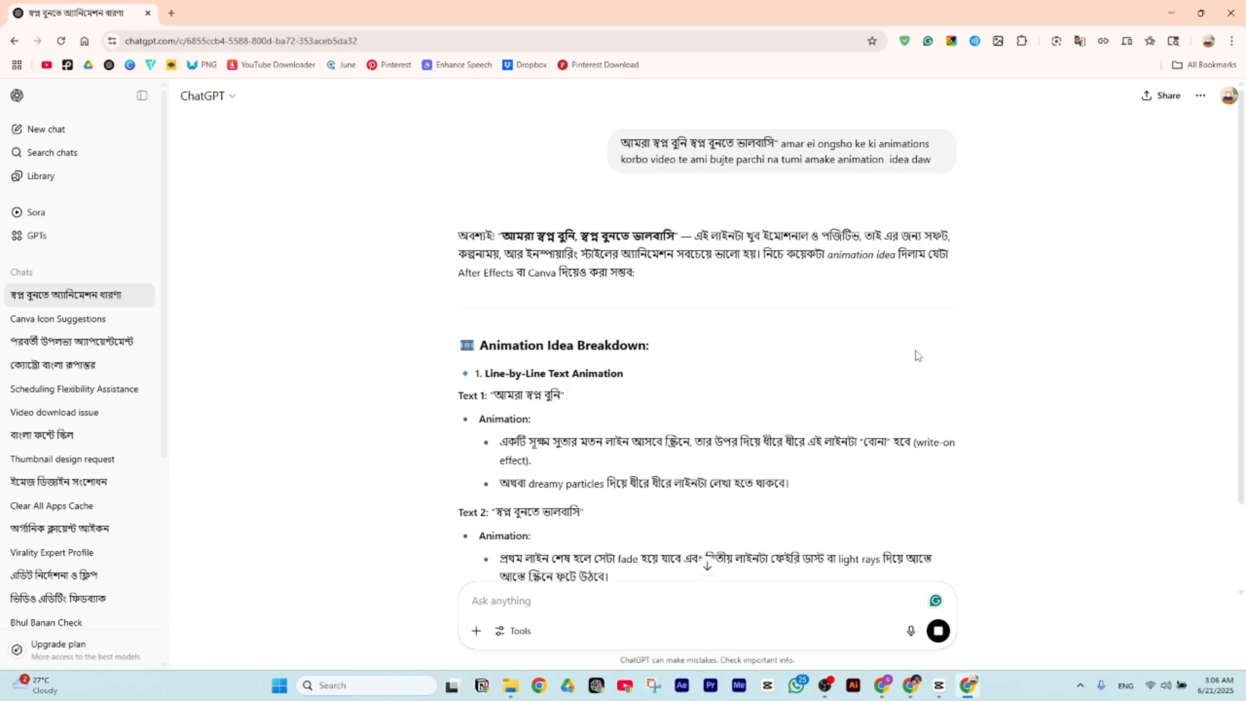
- Read through ChatGPT's reply and highlight the animation suggestions for both text lines
scroll(1015, 294, "down", 2)
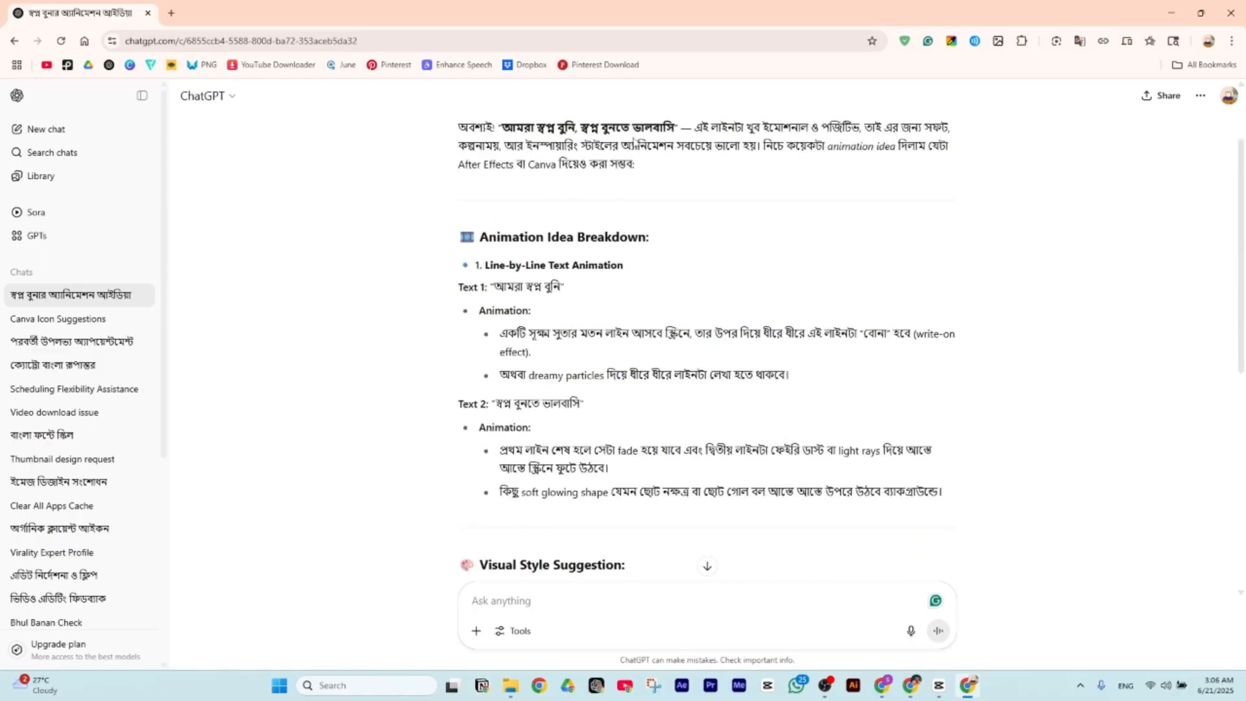
scroll(726, 276, "down", 2)
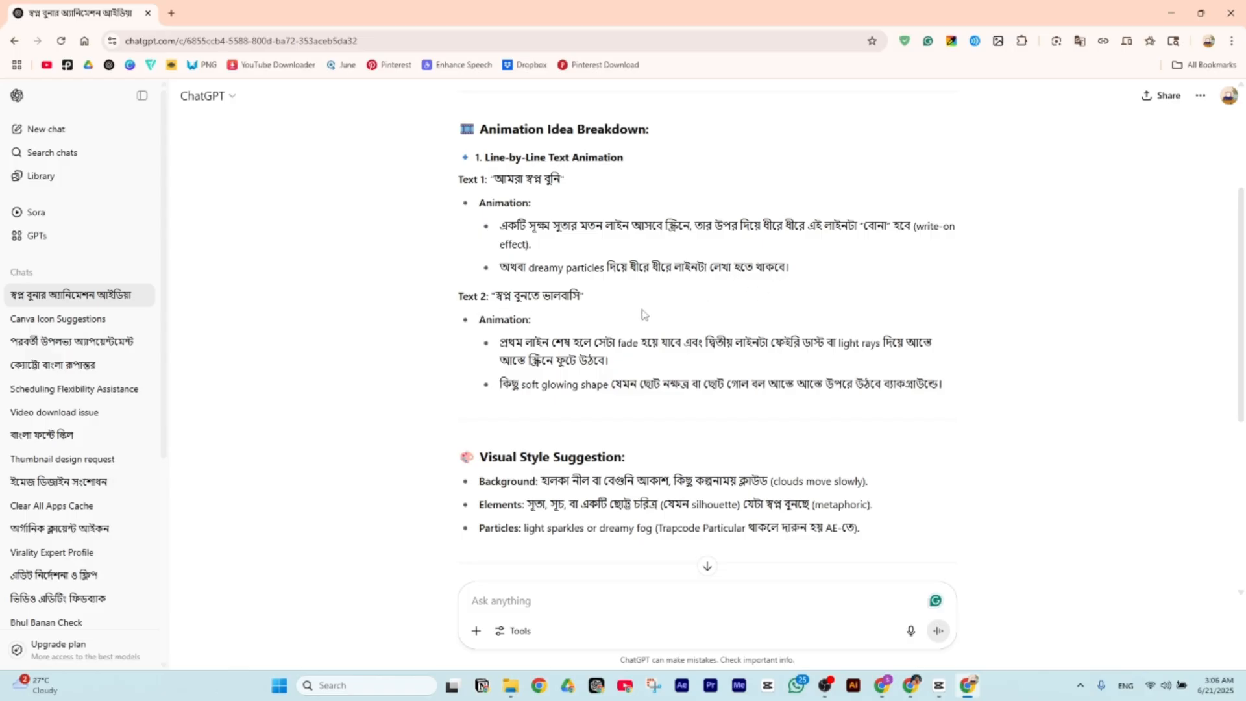
scroll(642, 314, "down", 2)
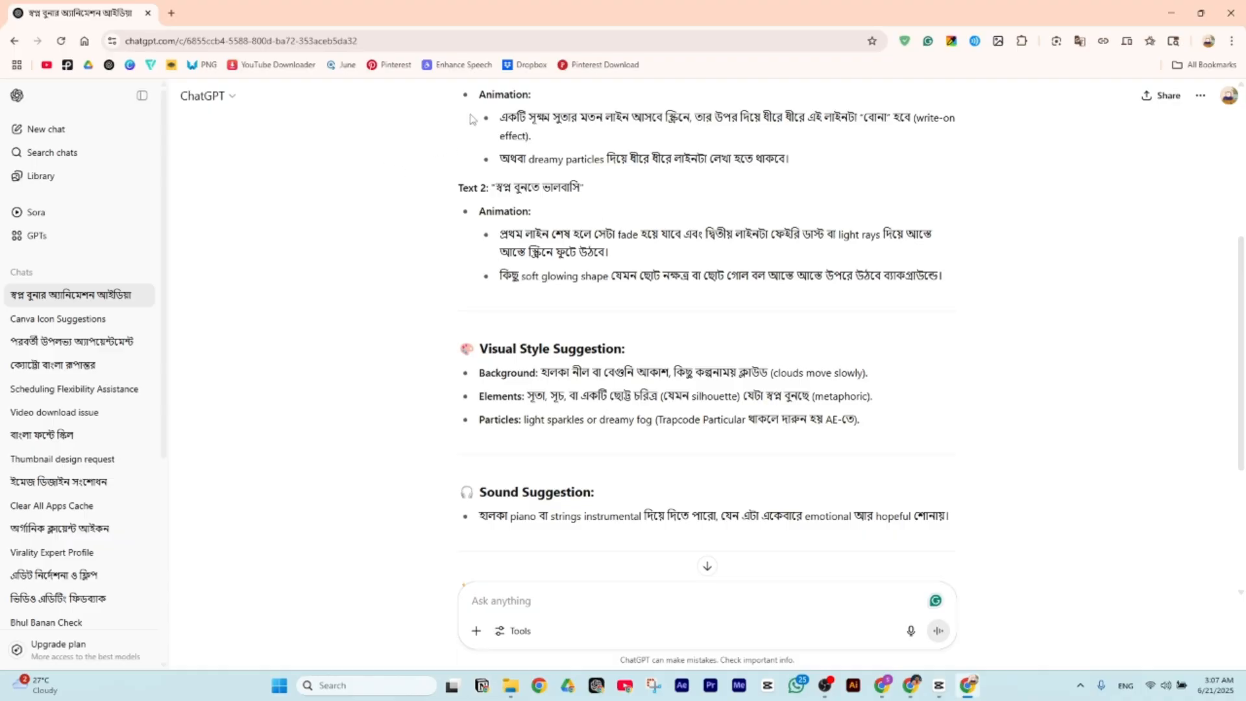
left_click_drag(477, 118, 956, 278)
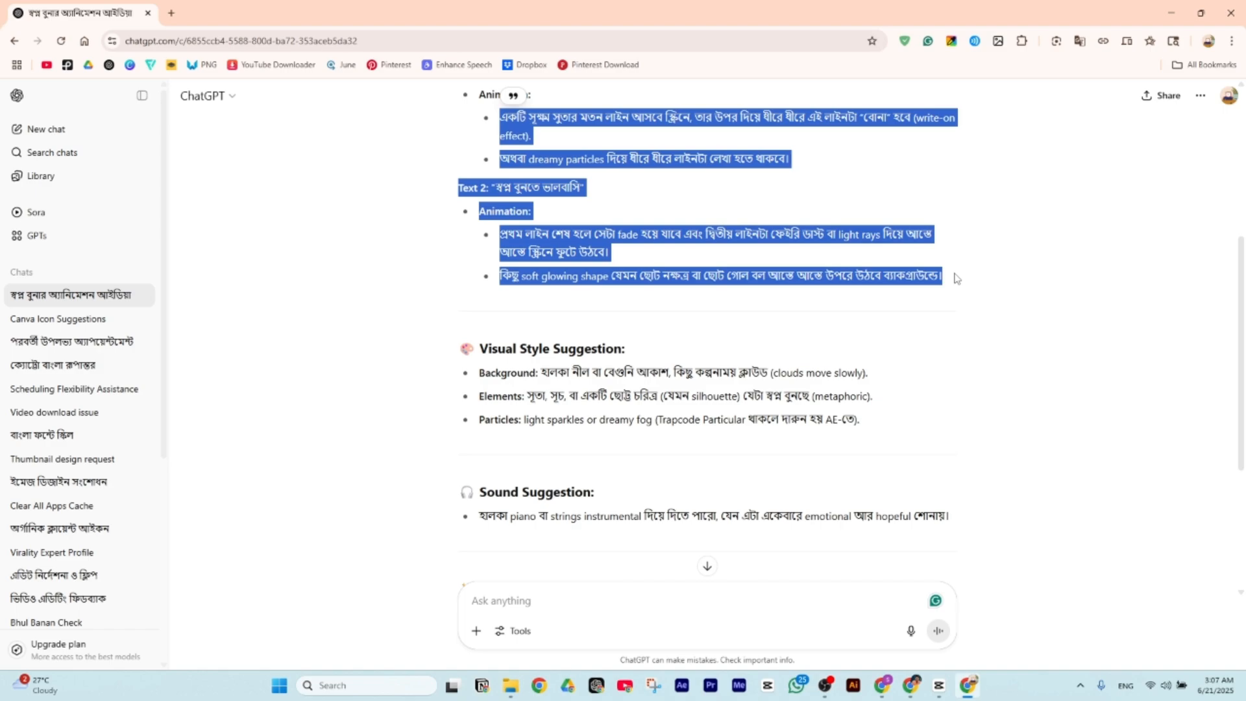
- Clear the text highlight and read the rest of ChatGPT's reply, covering the visual style, sound and bonus ideas
left_click(586, 413)
scroll(586, 413, "down", 4)
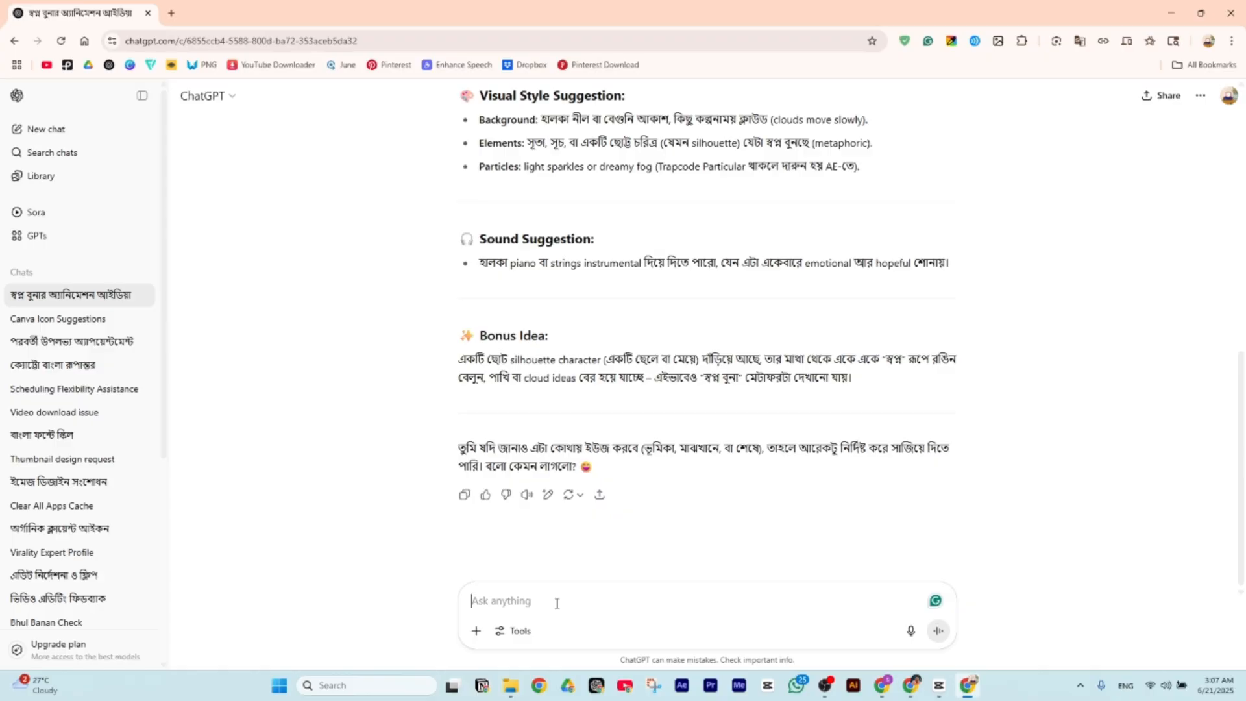
type("hgiejrf")
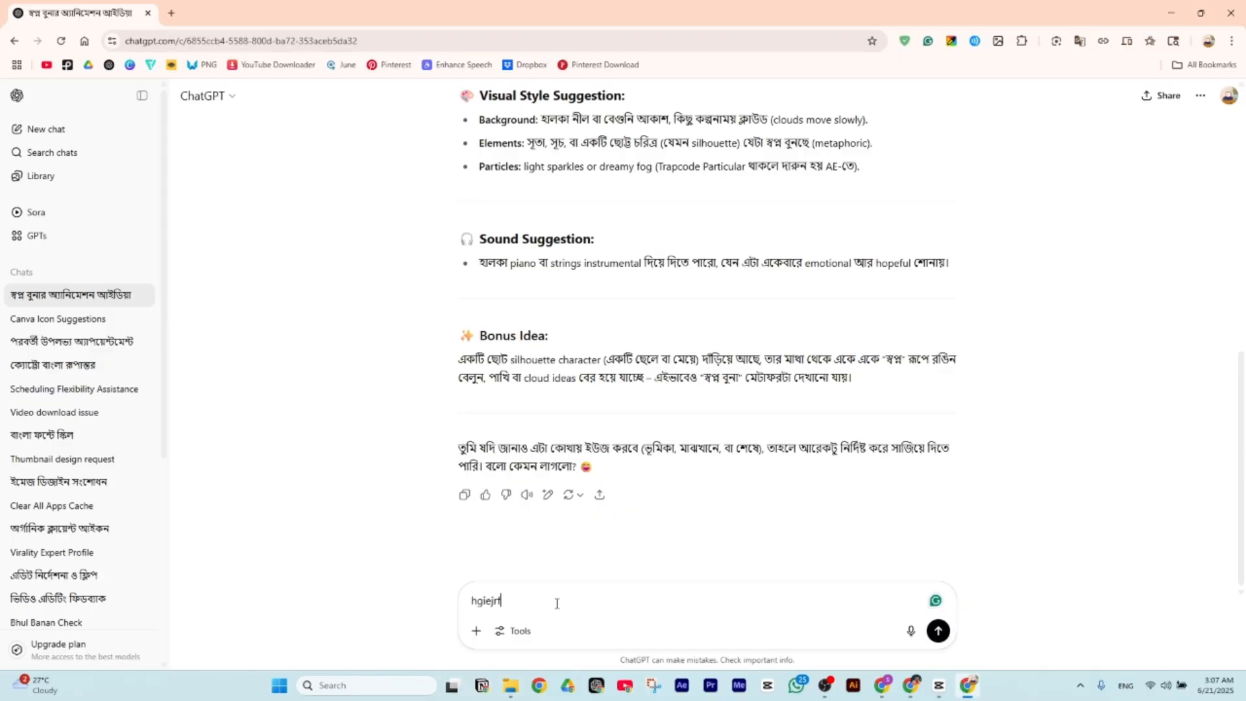
key("BackSpace")
key("BackSpace")
key("BackSpace")
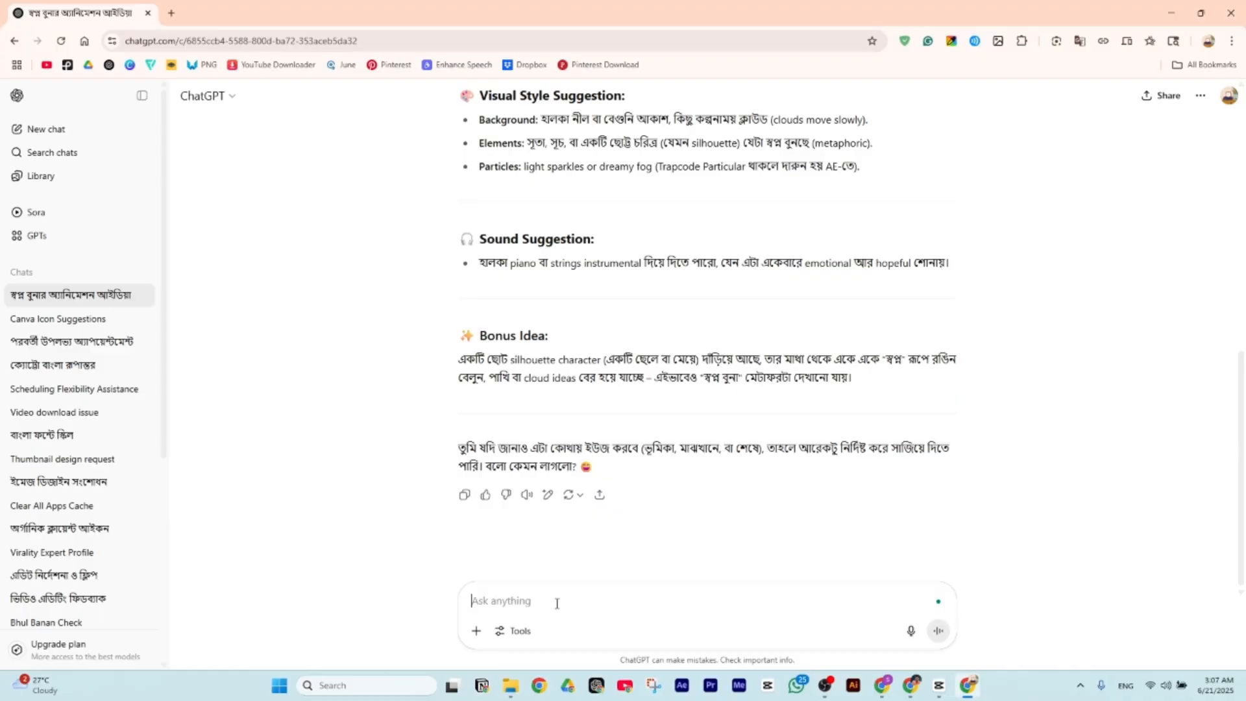
- Return to CapCut and preview the video from the animated caption scene to the "1----2----3---4" text section
left_click(1172, 13)
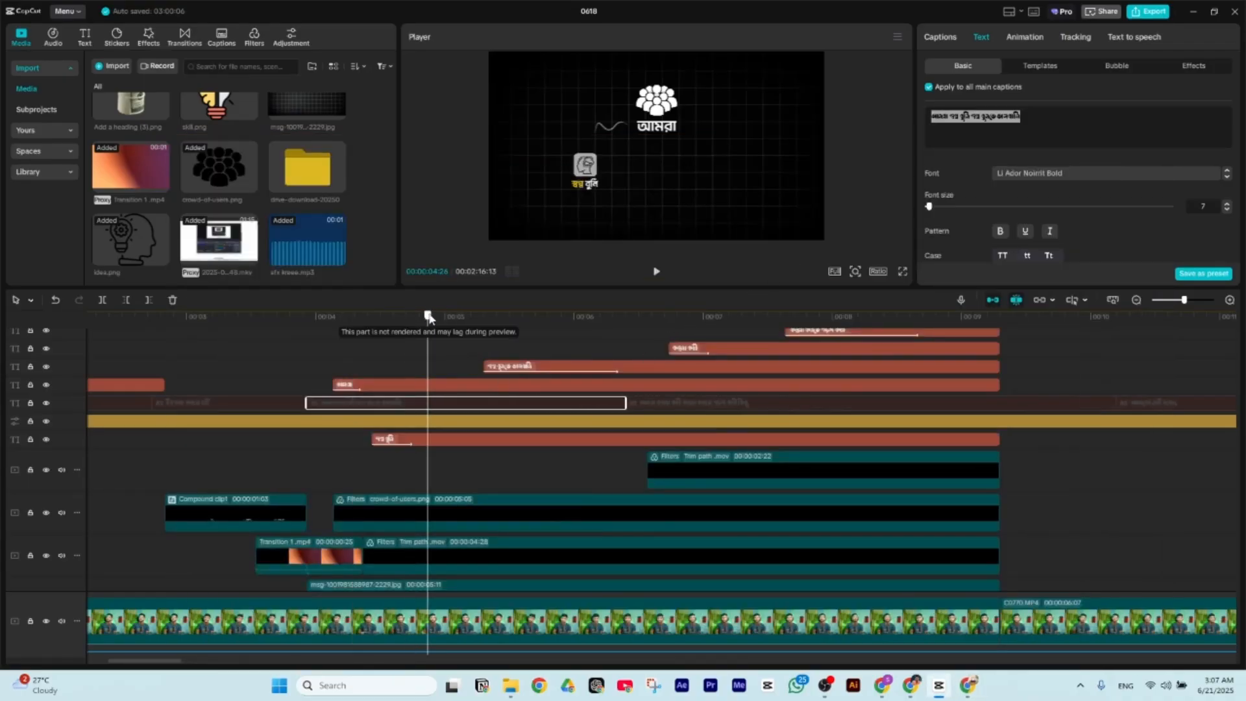
left_click(398, 324)
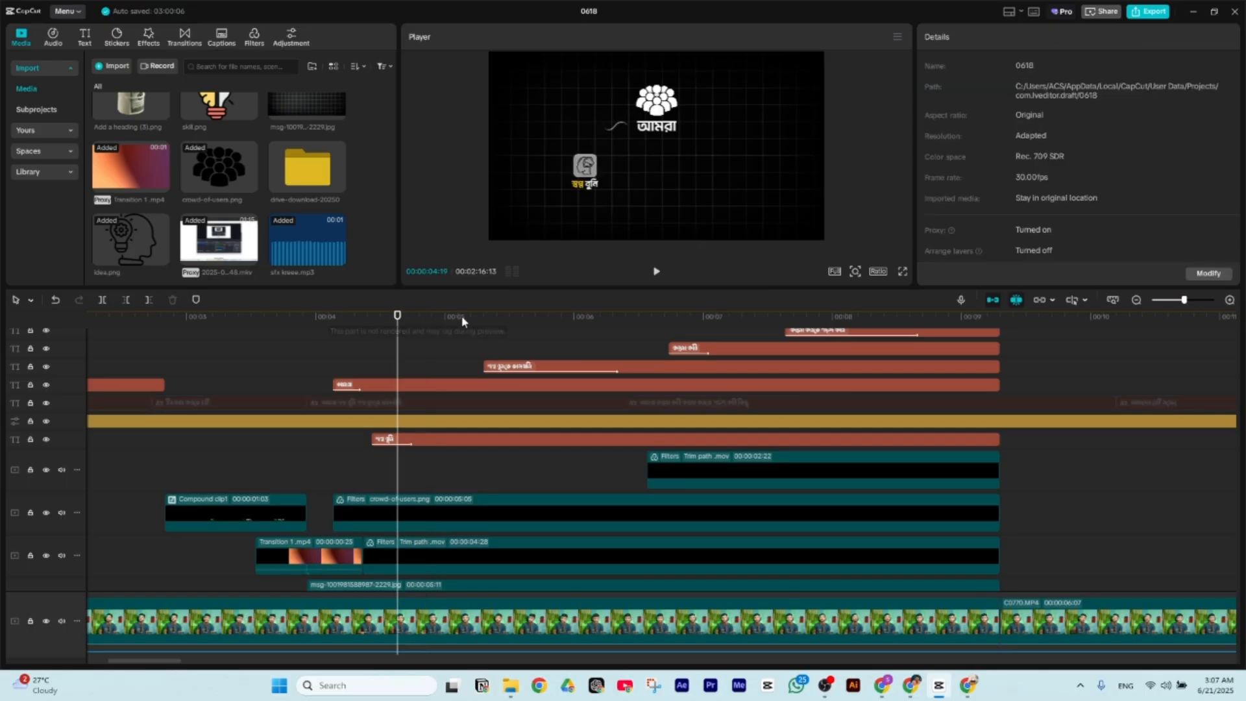
left_click_drag(484, 315, 638, 354)
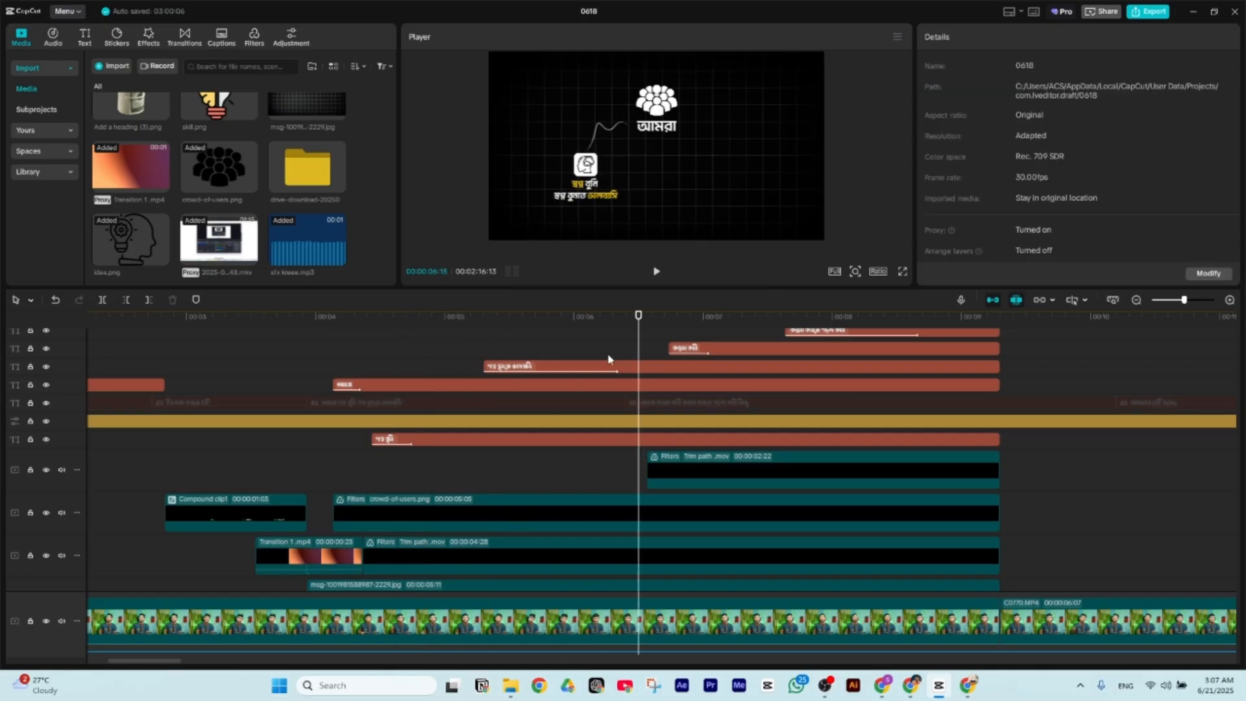
scroll(476, 349, "down", 5)
left_click_drag(381, 317, 689, 377)
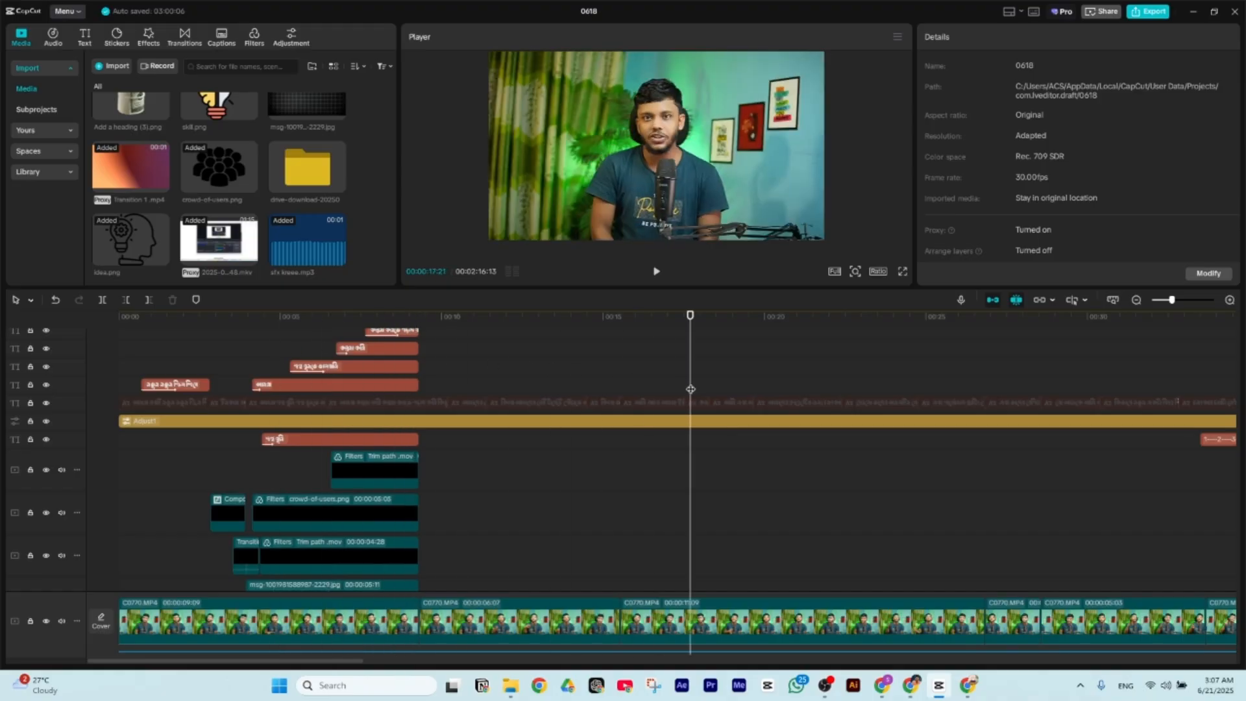
scroll(434, 372, "down", 5)
left_click_drag(356, 332, 264, 365)
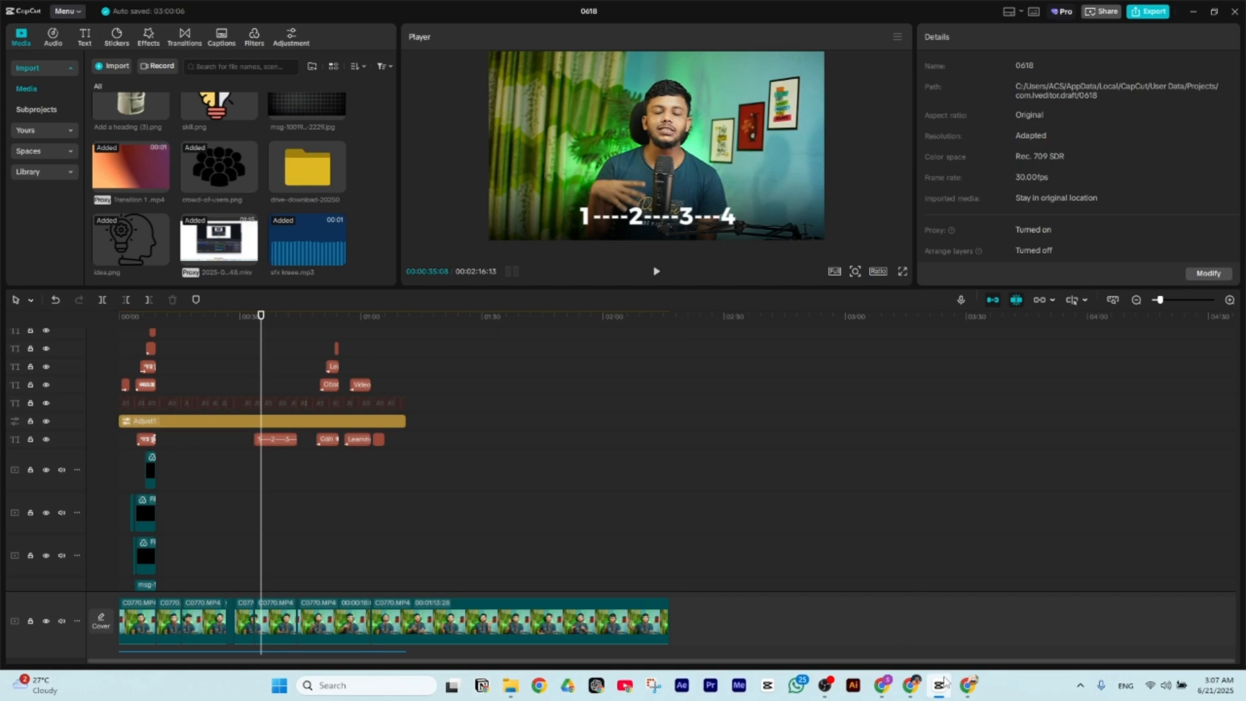
- Switch to the Untitled Miro board and examine the 4th scene and 5th scene boxes of the scene sequence
left_click(910, 685)
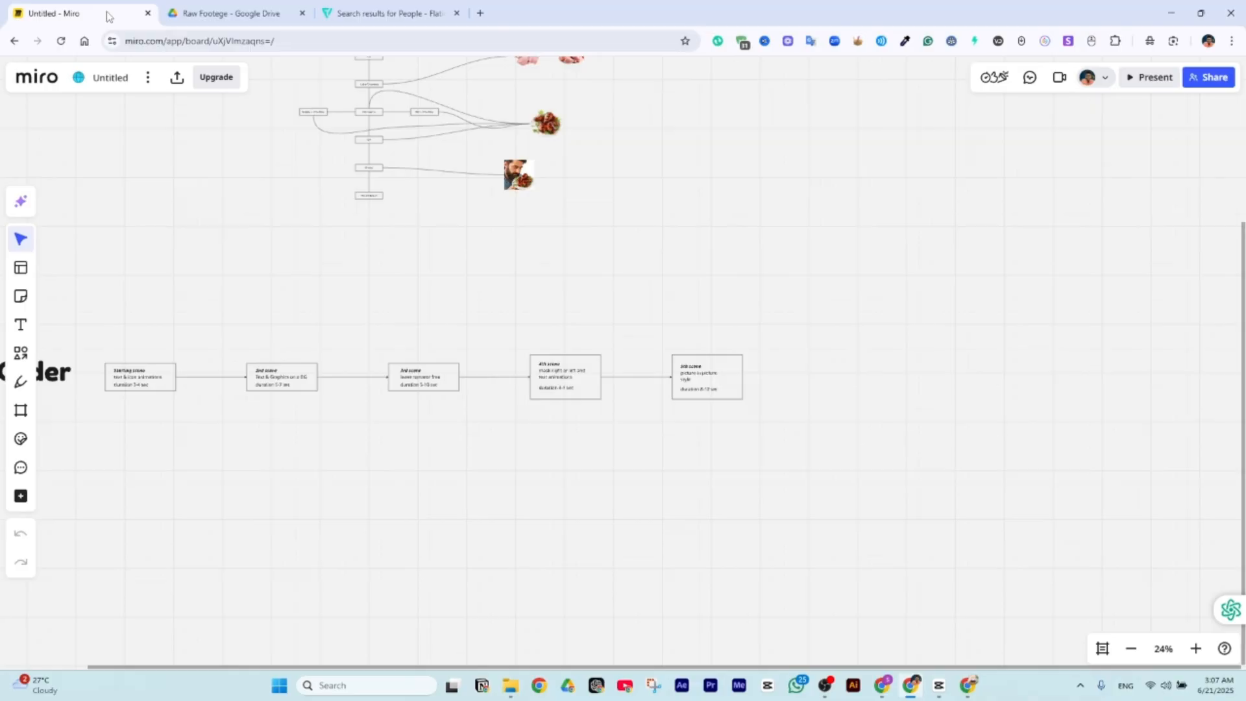
left_click(71, 13)
scroll(714, 389, "up", 8)
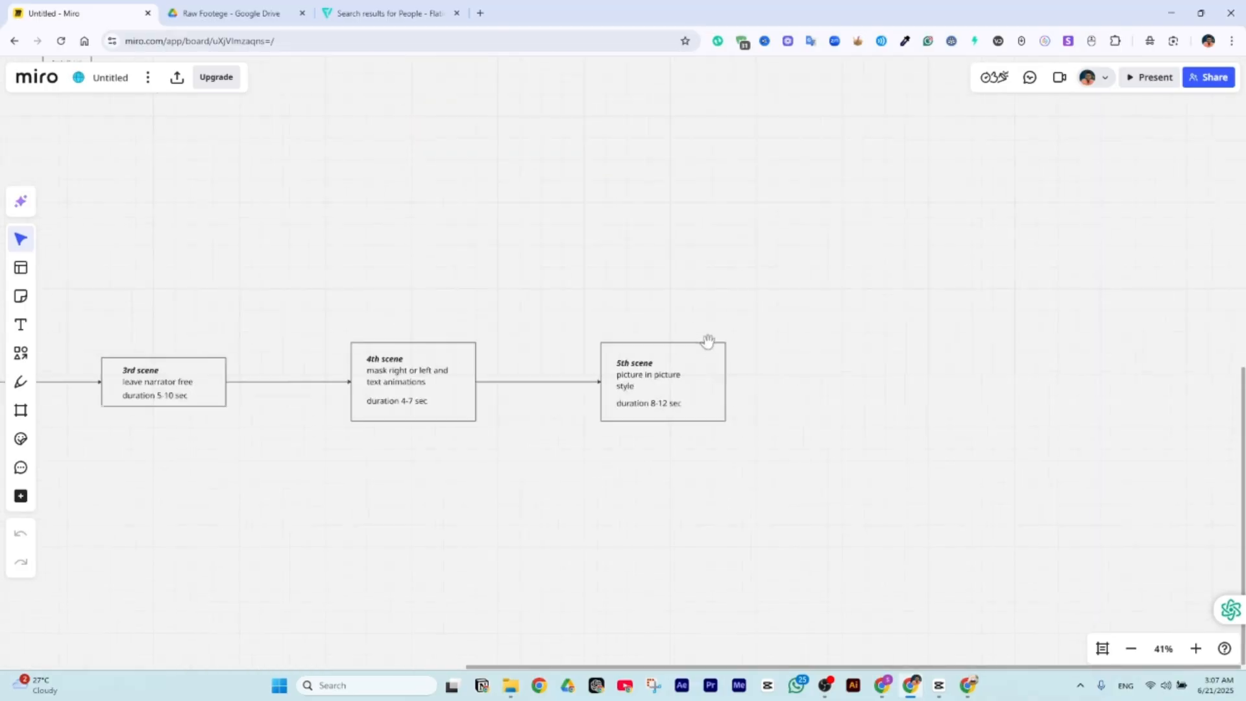
scroll(690, 381, "up", 3)
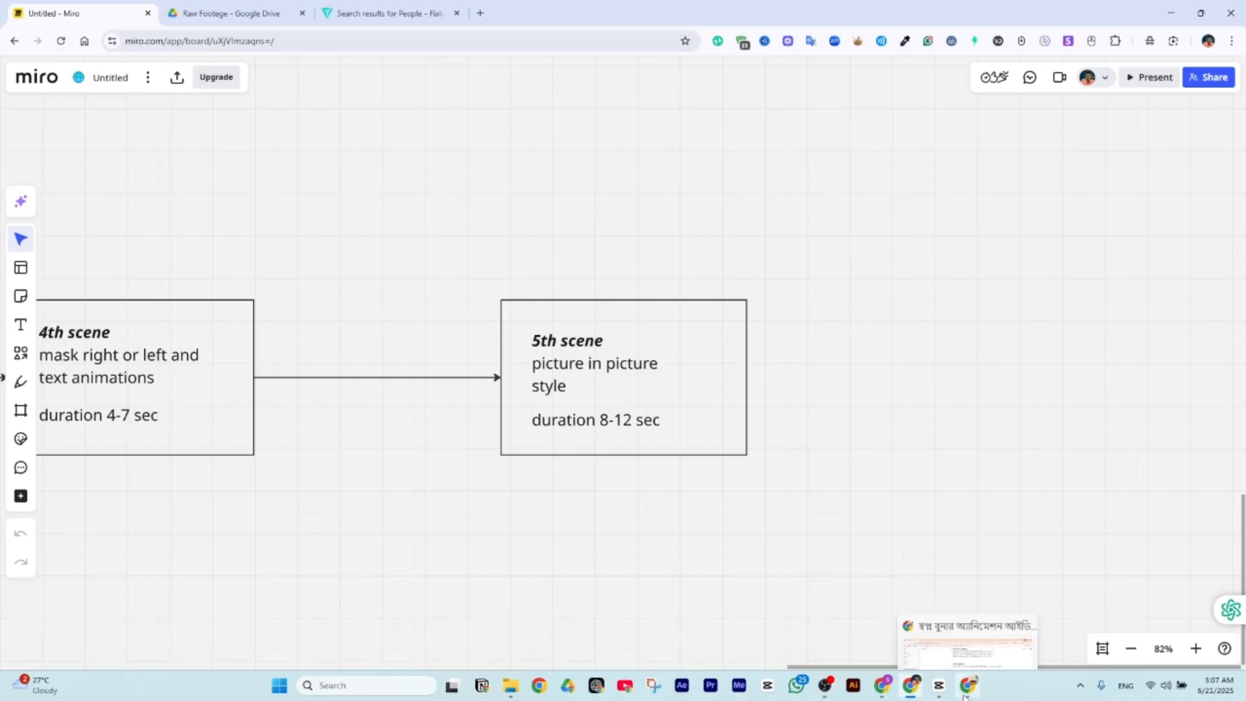
left_click(911, 685)
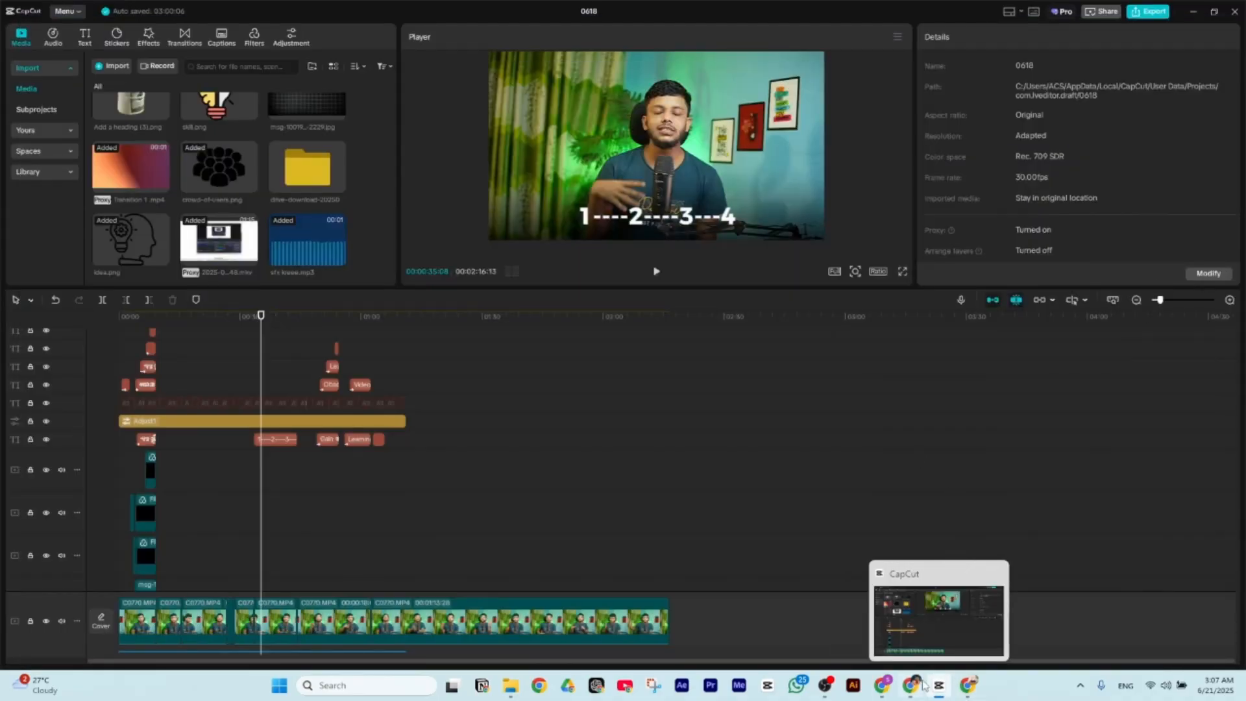
left_click(931, 608)
scroll(979, 286, "up", 2)
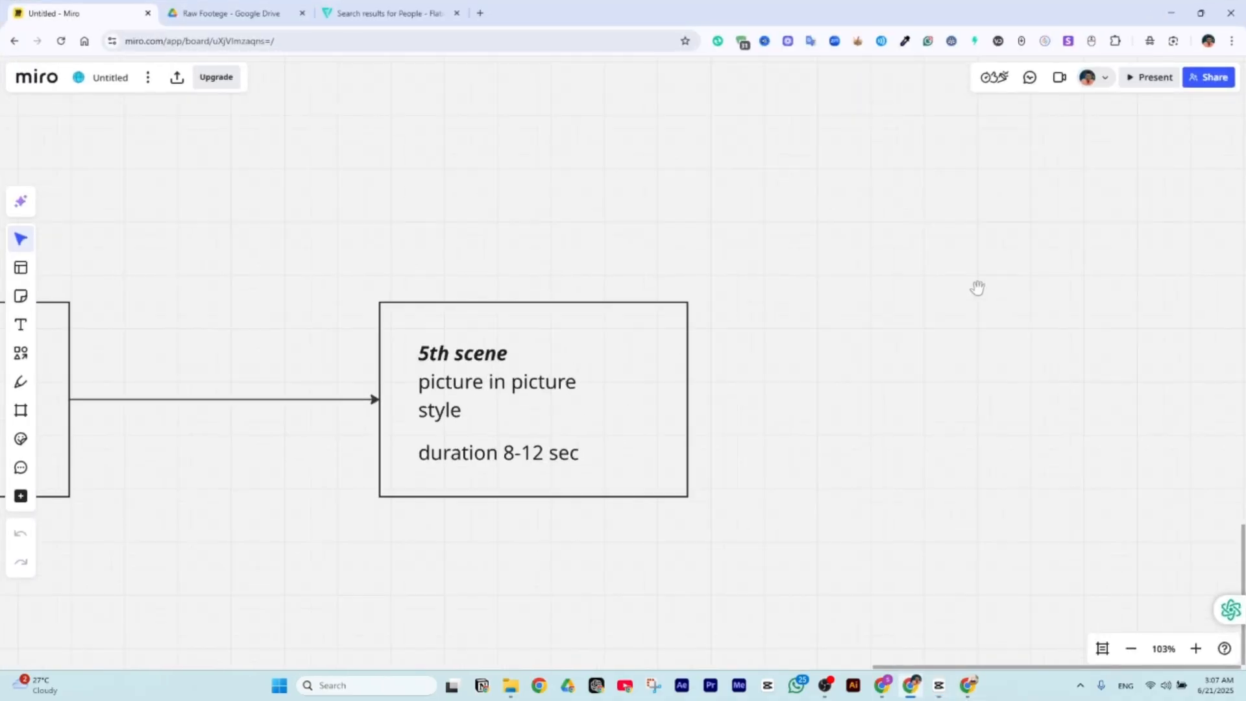
scroll(802, 340, "down", 6)
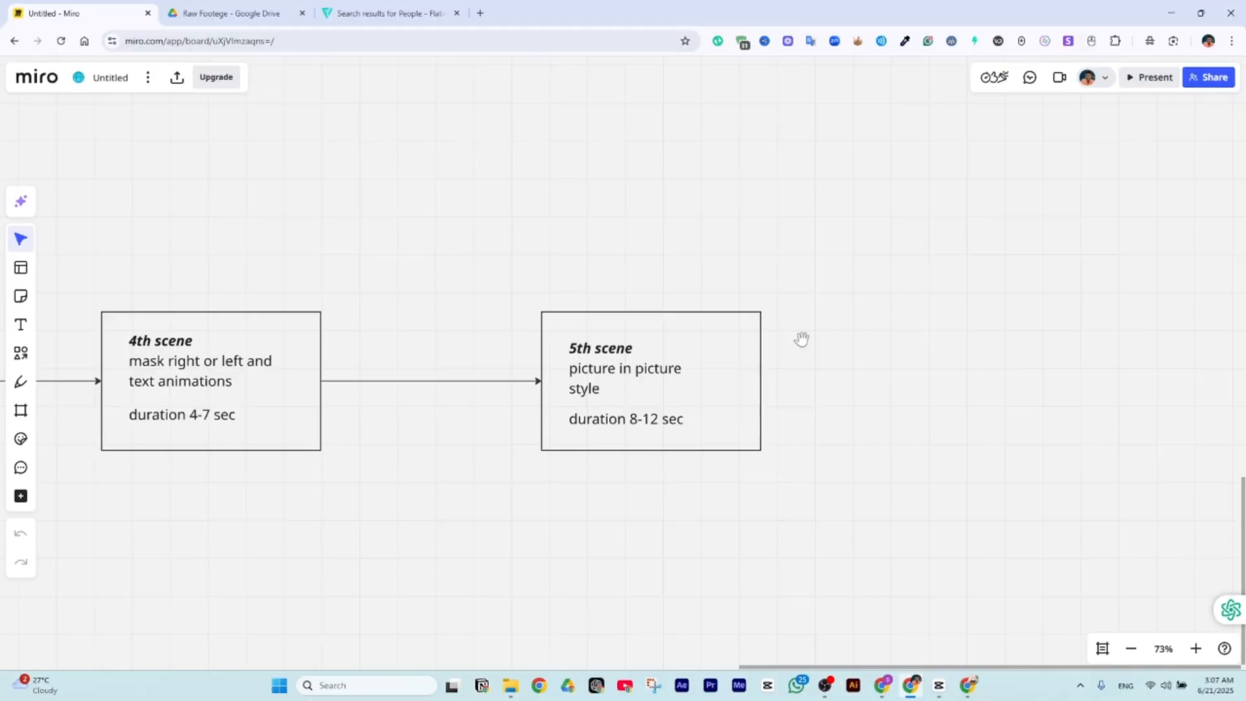
- Go back to the Miro board list and, after checking Mind Maps, open the Customer Journey Map board
left_click(14, 41)
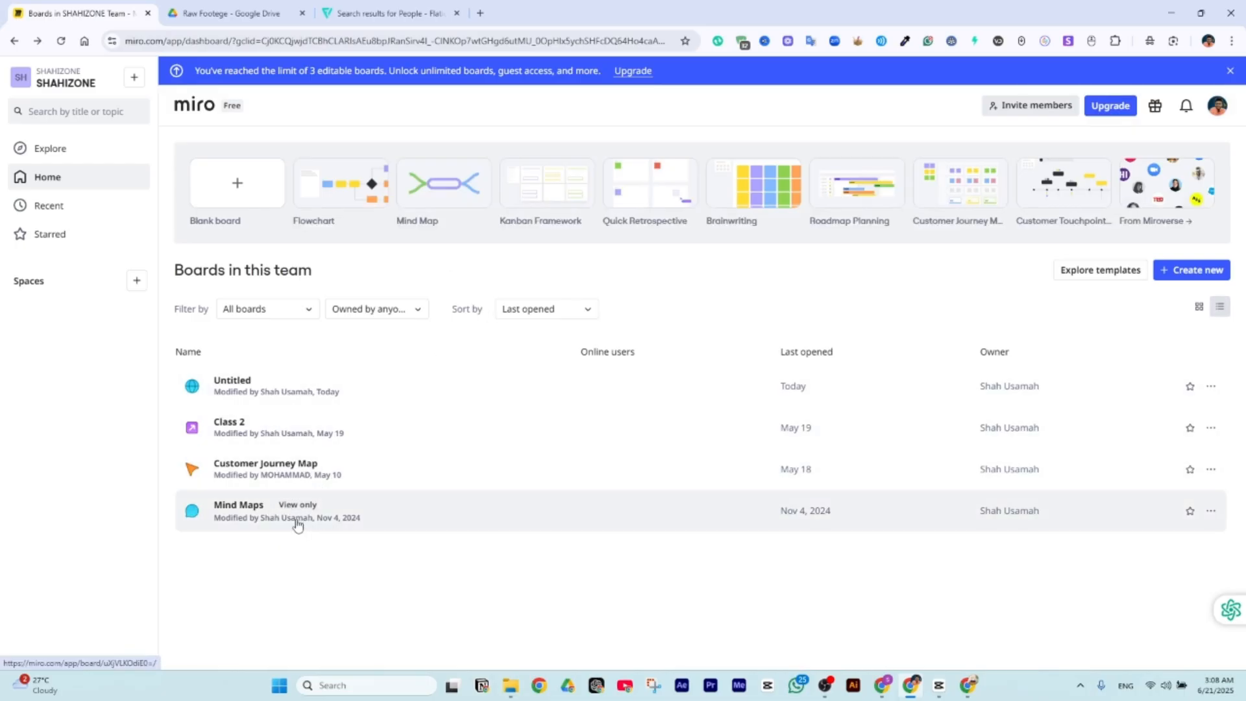
left_click(445, 515)
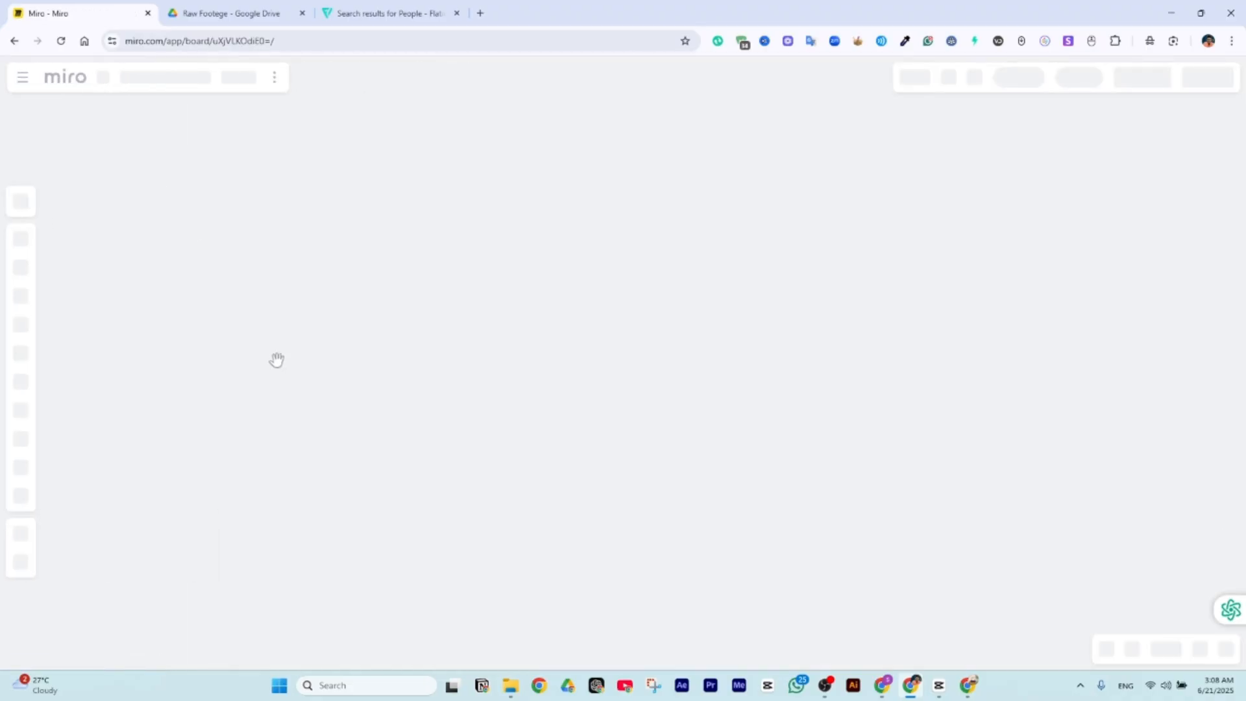
left_click(13, 42)
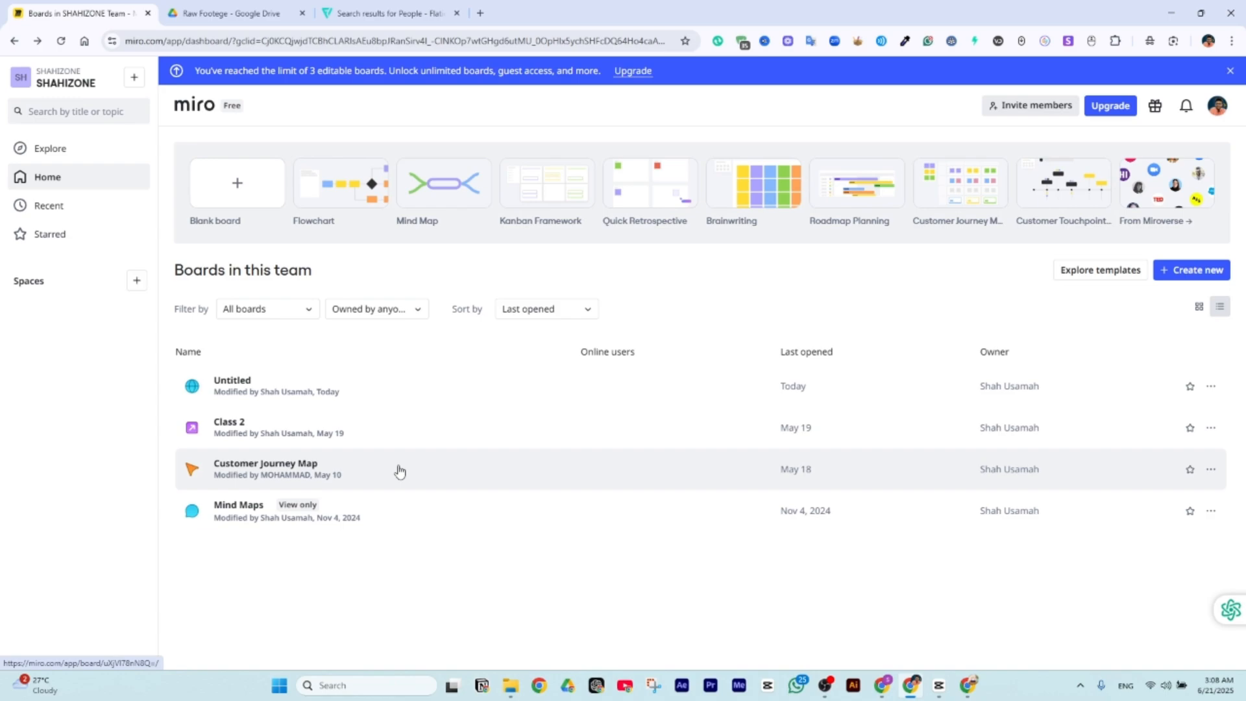
left_click(399, 471)
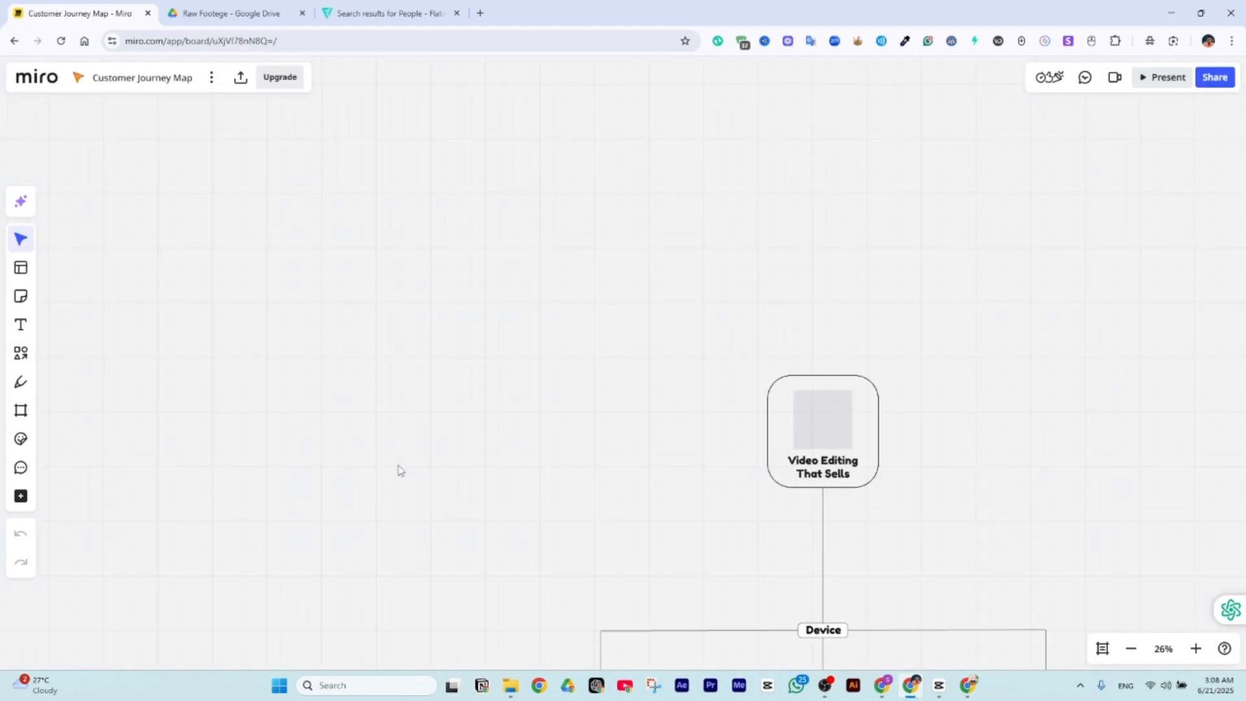
- Examine the Customer Journey Map board's overall layout, from the Video Editing That Sells node down through the example thumbnails and class sections
scroll(419, 377, "up", 2)
scroll(419, 378, "down", 8)
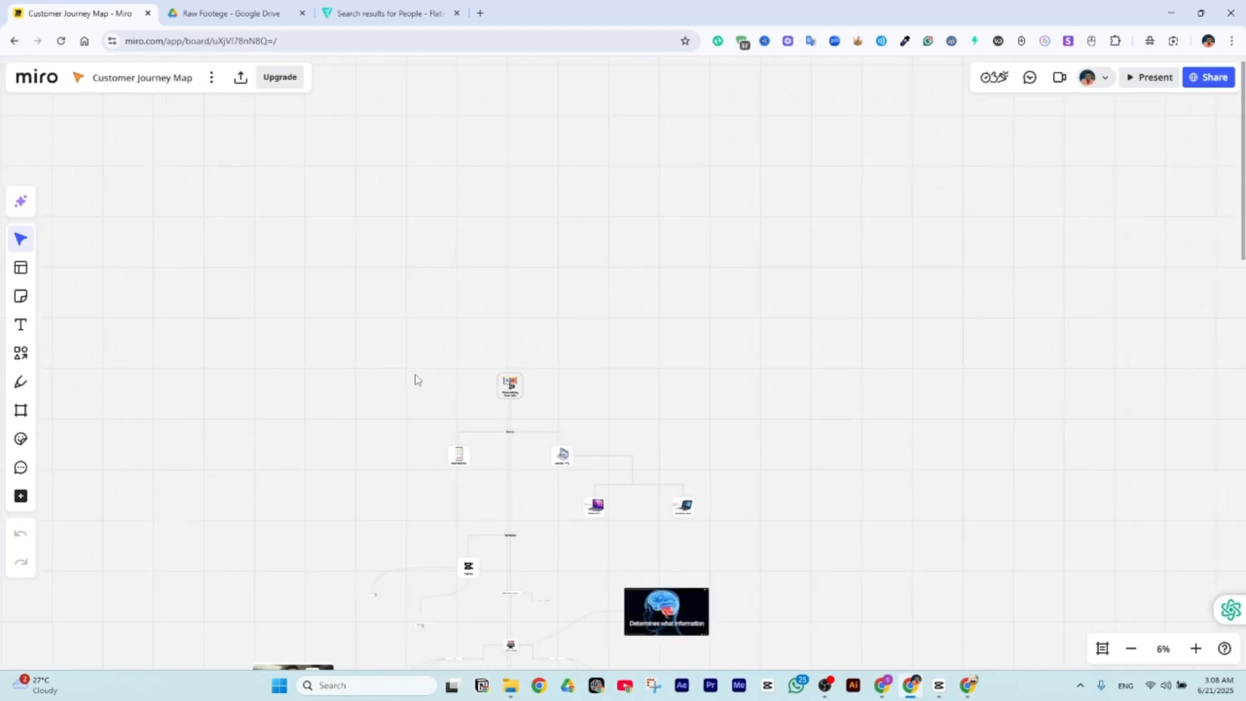
scroll(565, 286, "down", 6)
scroll(592, 465, "up", 4)
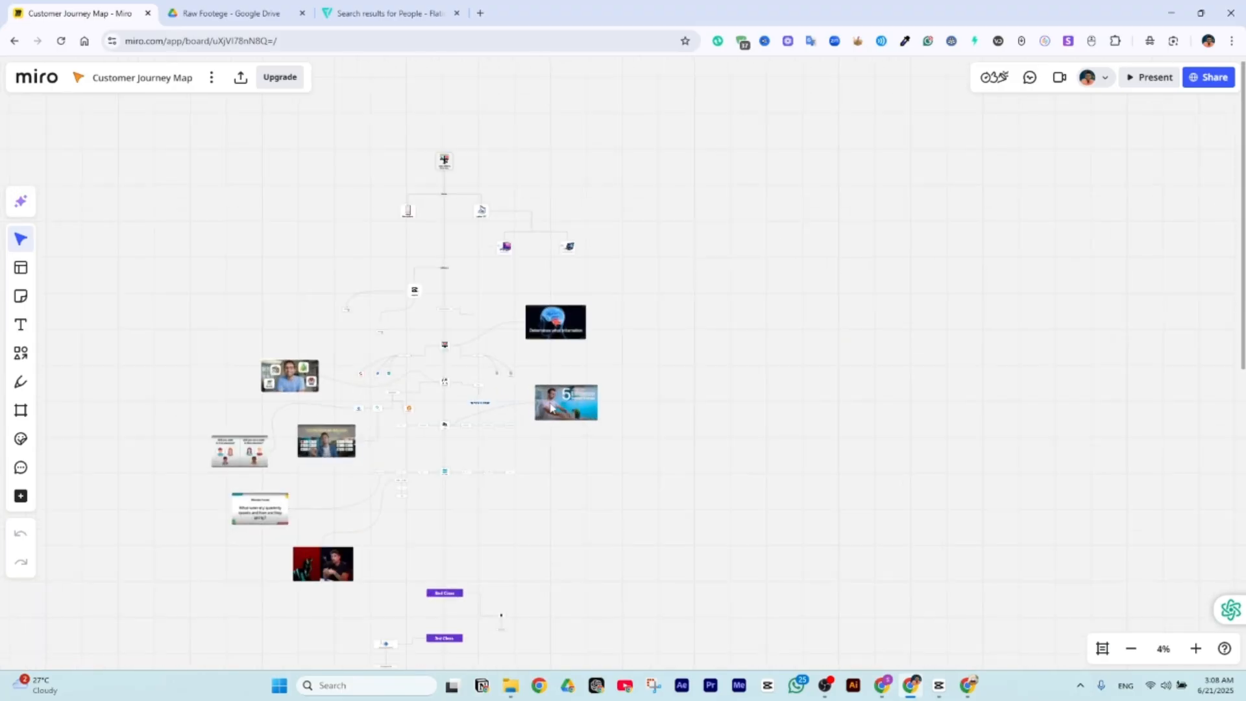
scroll(551, 407, "up", 2)
scroll(786, 357, "down", 2)
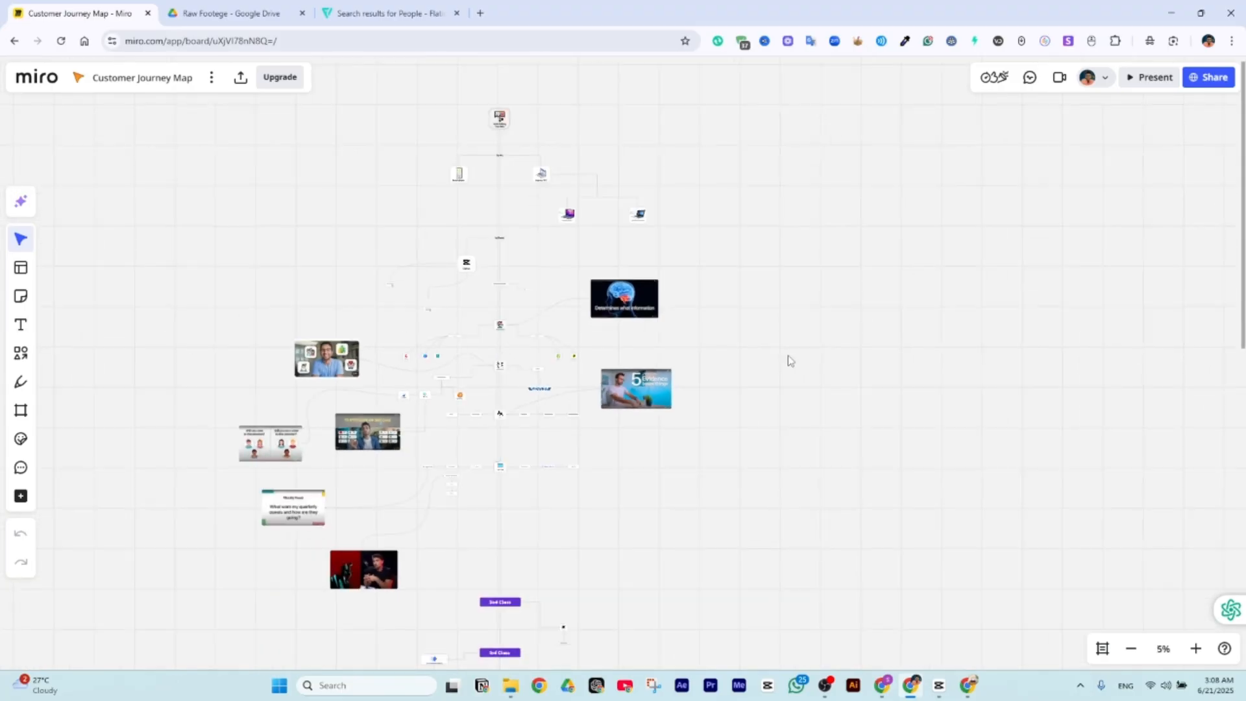
scroll(428, 550, "up", 3)
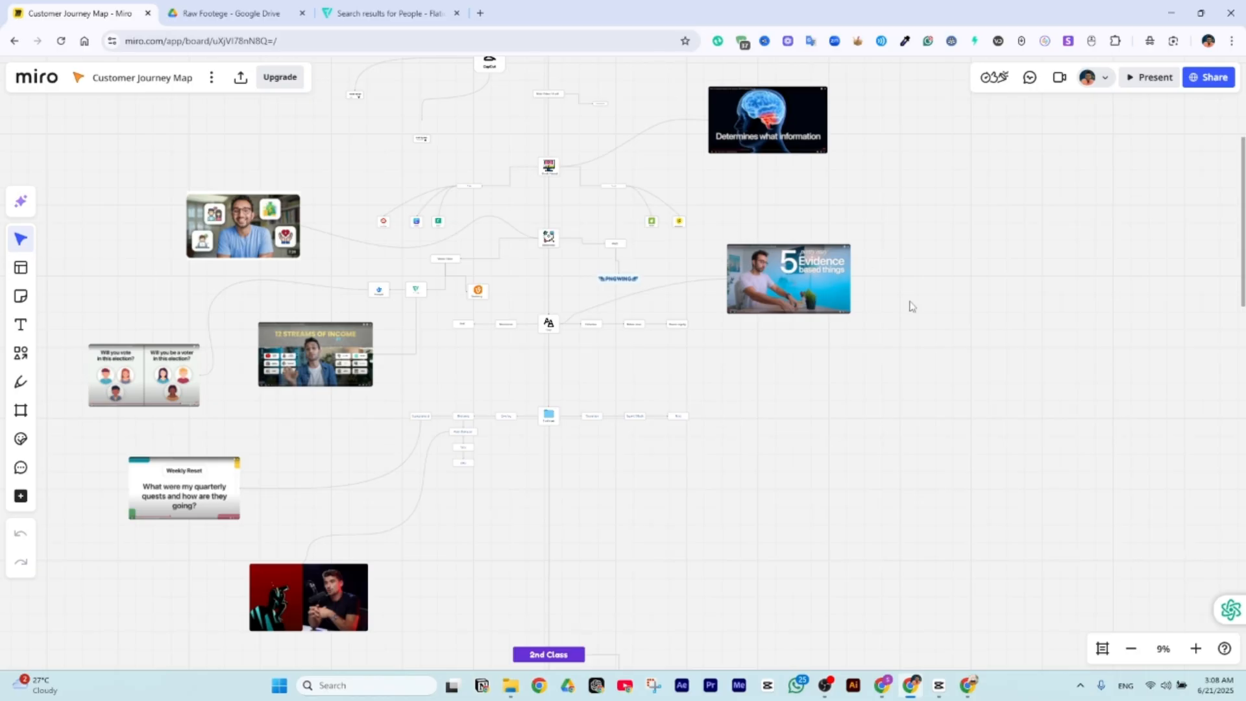
scroll(912, 306, "up", 2)
scroll(927, 305, "down", 5)
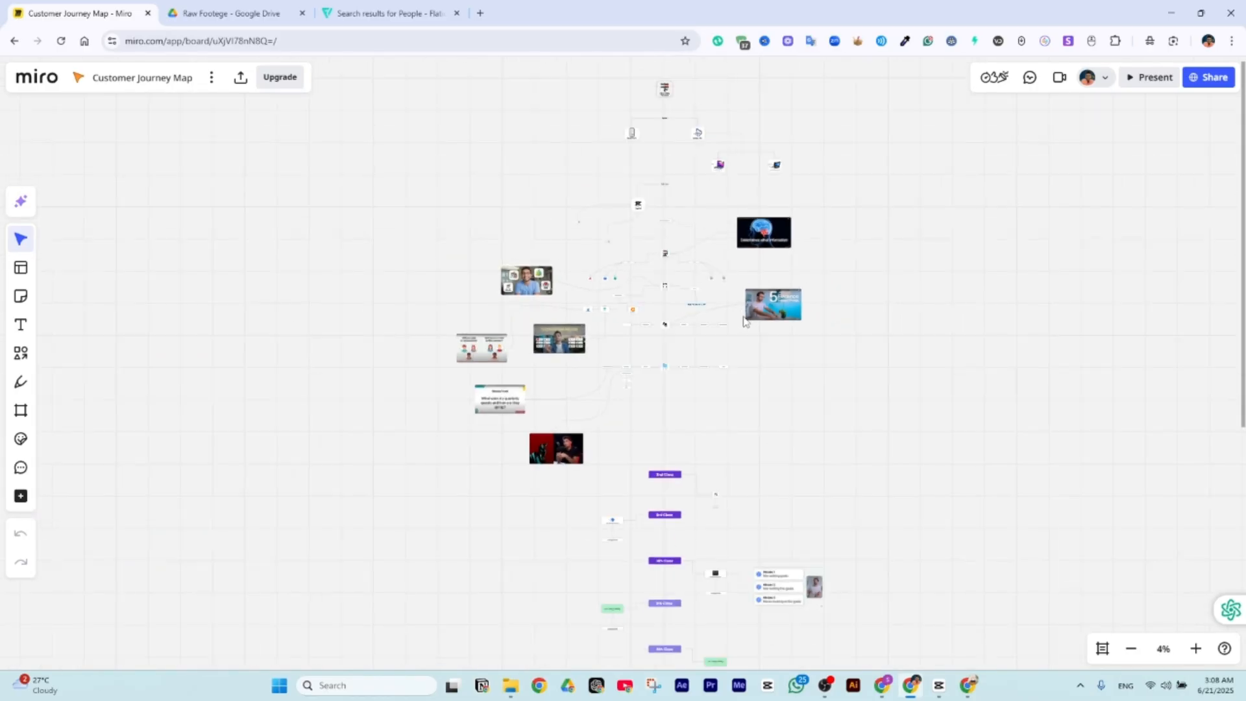
- Examine the Advance Masking example image that shows the speaker beside the three numbered goal mistakes
scroll(808, 618, "up", 10)
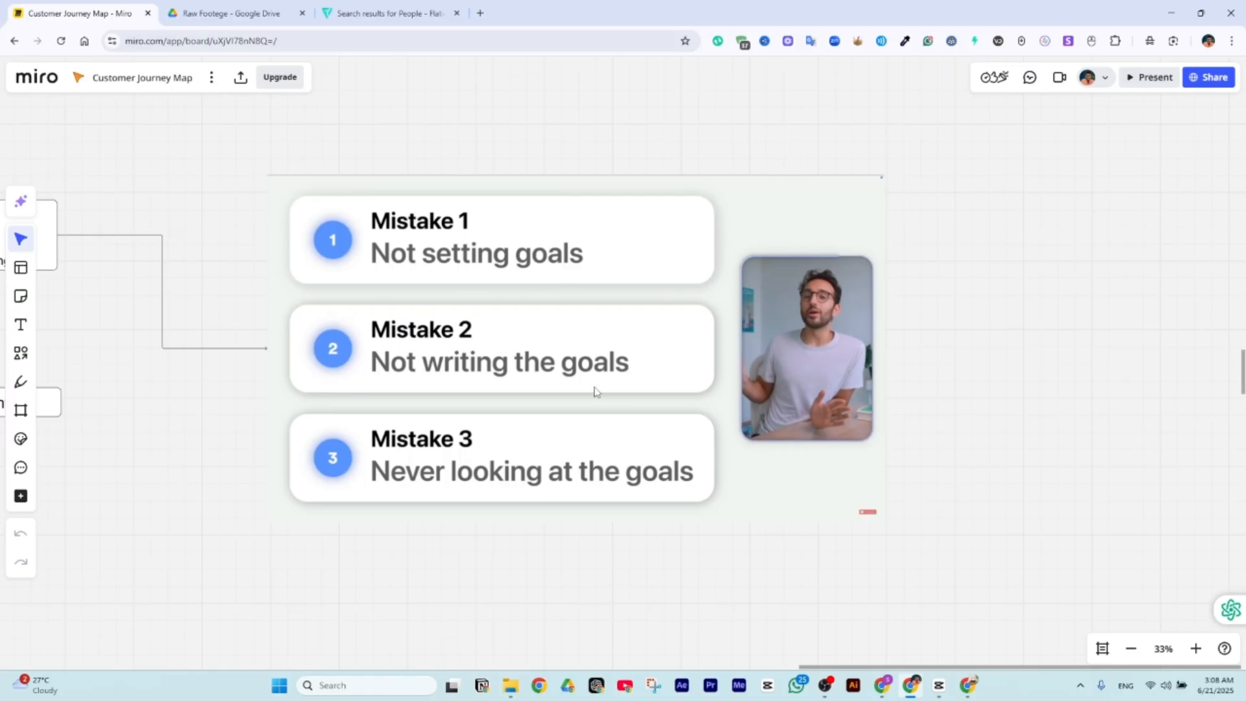
scroll(751, 381, "up", 2)
scroll(689, 383, "down", 4)
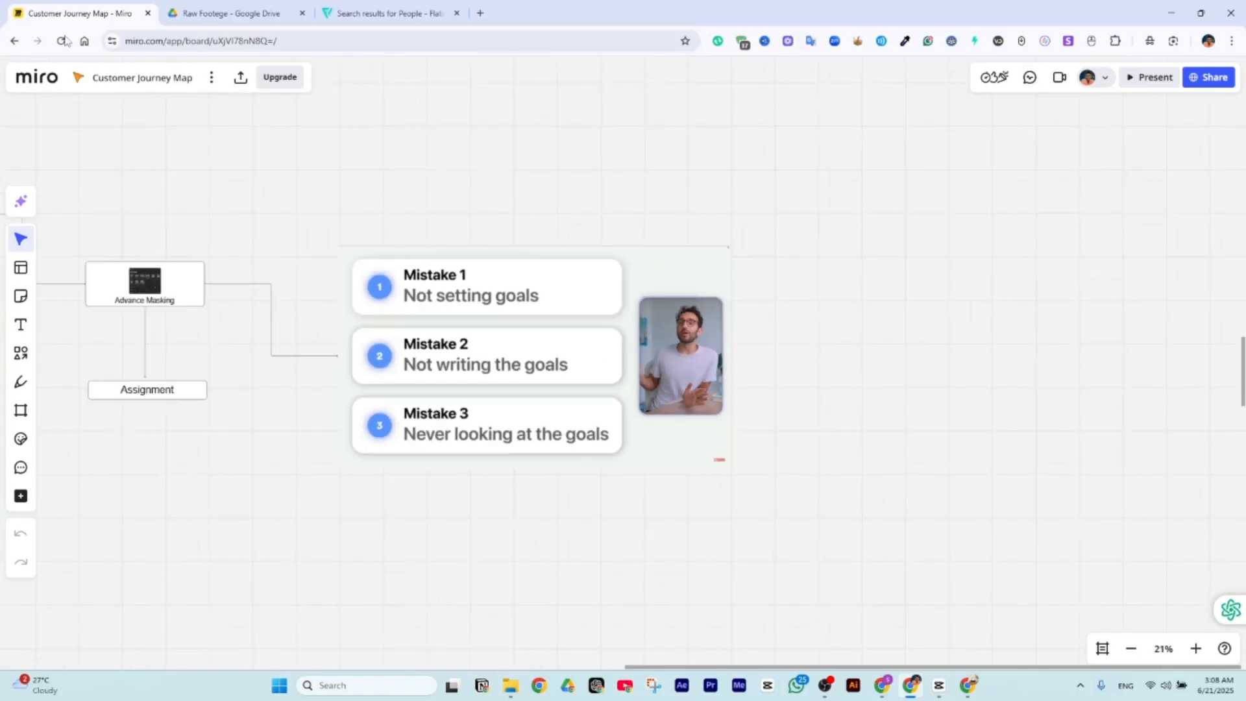
- Reopen the Untitled board from the Miro board list and examine the whole Visual Order sequence of five scenes
left_click(14, 40)
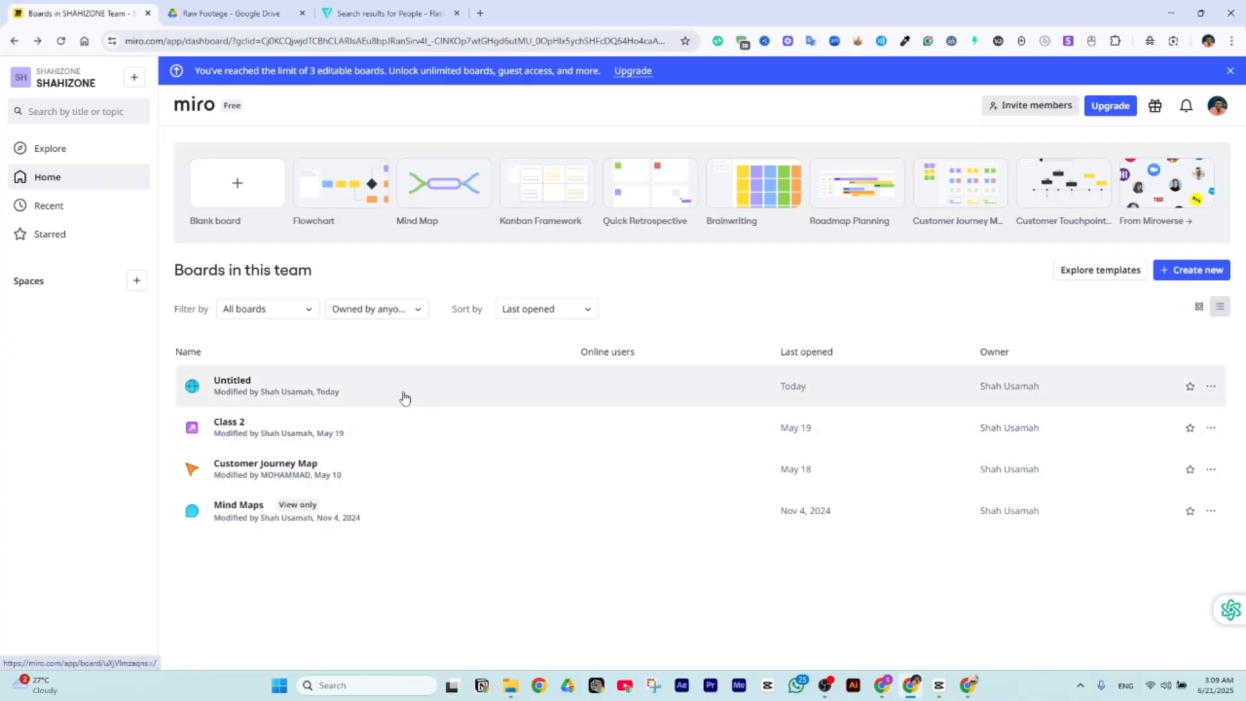
left_click(403, 396)
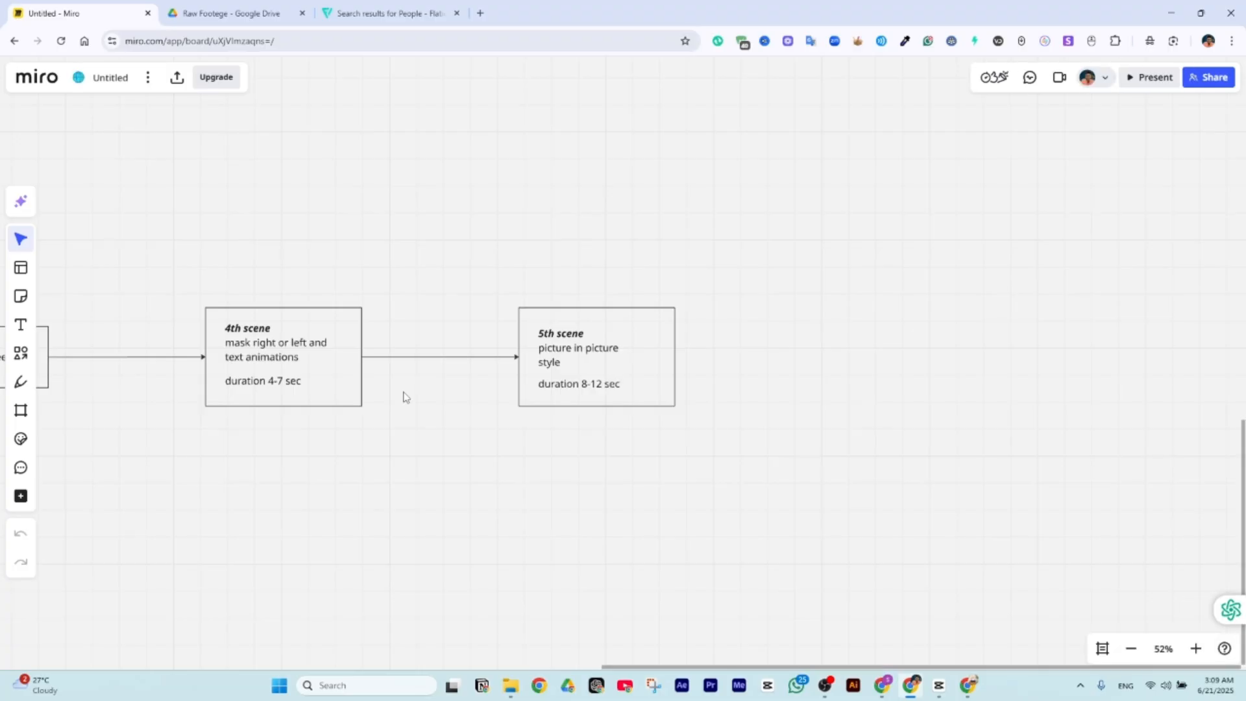
scroll(816, 328, "up", 1)
scroll(809, 331, "down", 4)
scroll(809, 335, "down", 2)
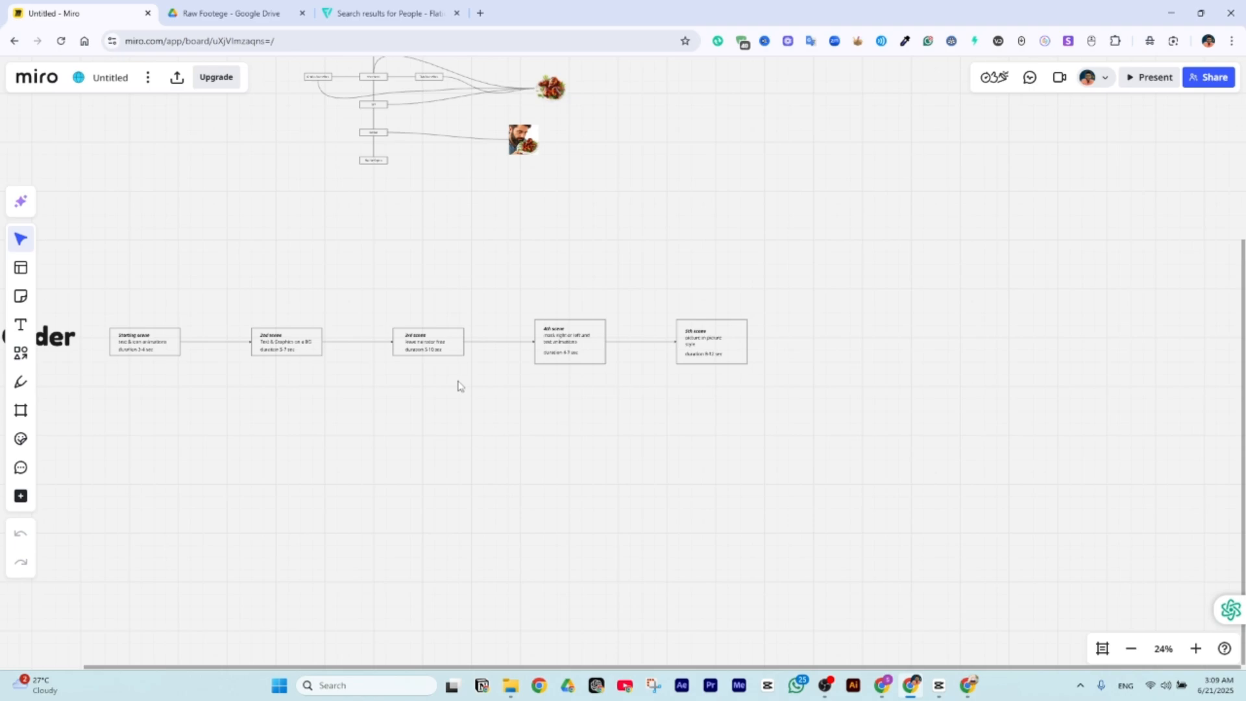
scroll(713, 182, "down", 1)
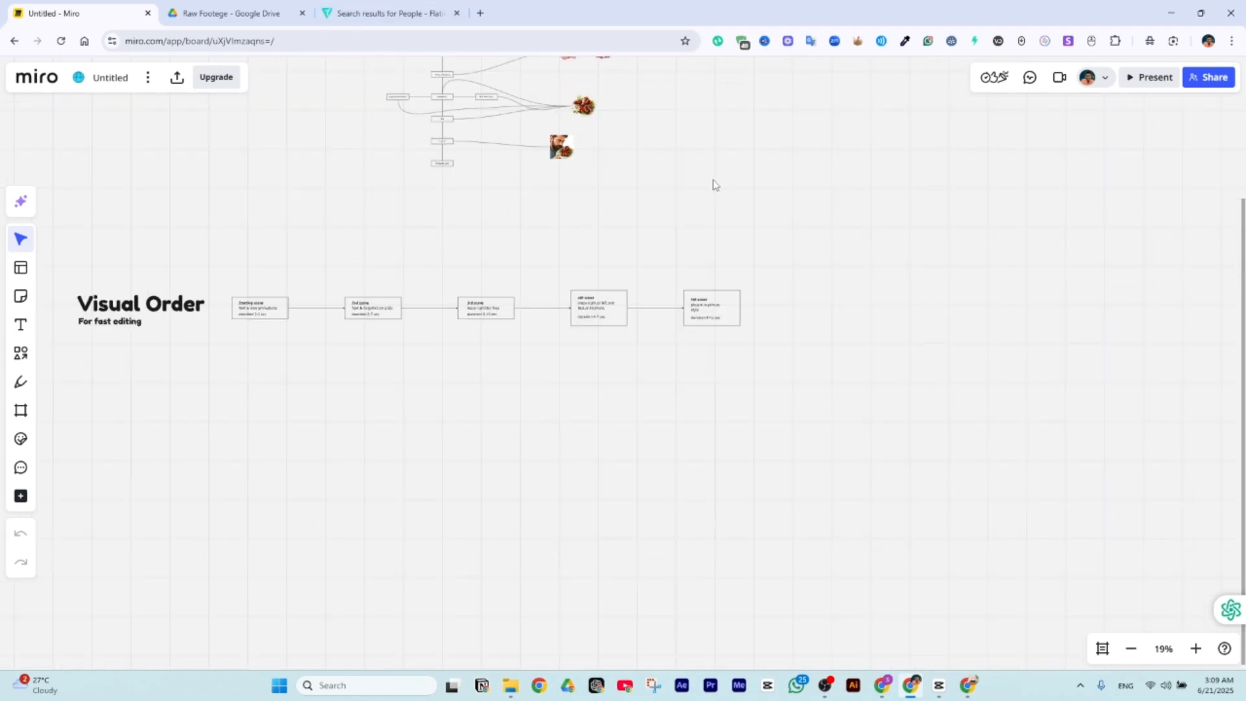
scroll(711, 325, "up", 1)
scroll(711, 325, "down", 3)
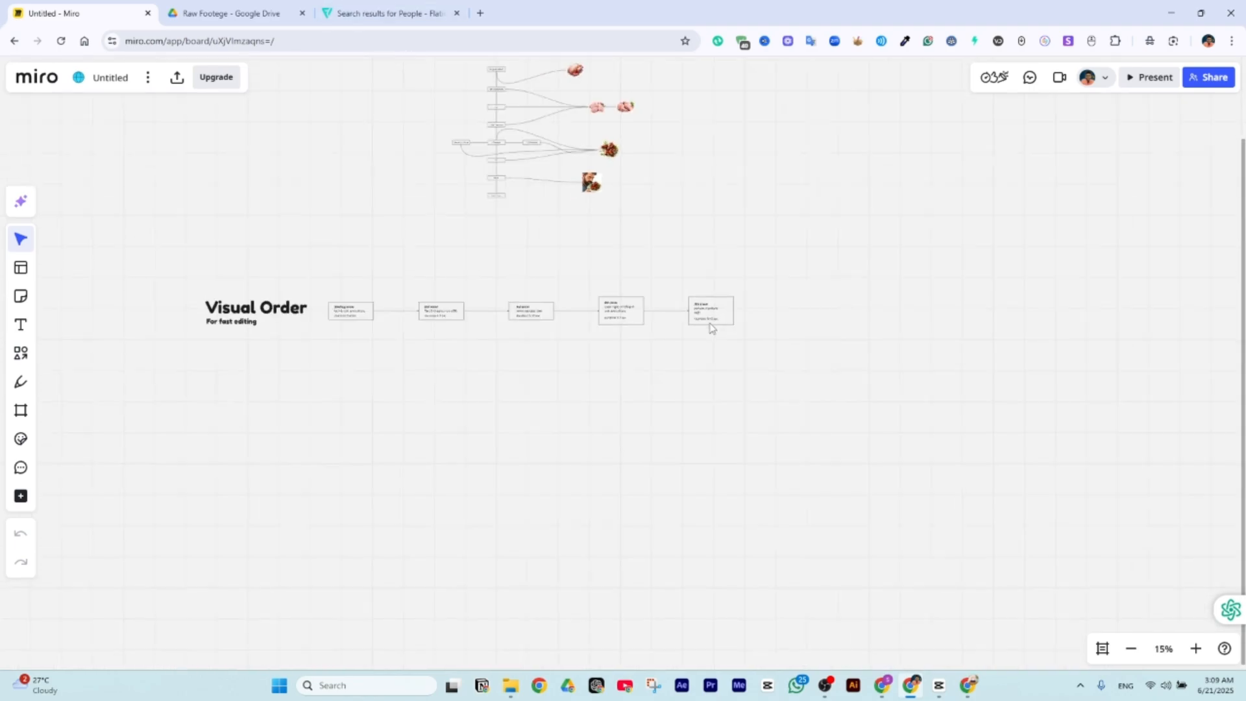
- Examine the Review and Render/Export stages of the editing workflow, and show the Raw Footege folder in Google Drive
scroll(509, 177, "up", 8)
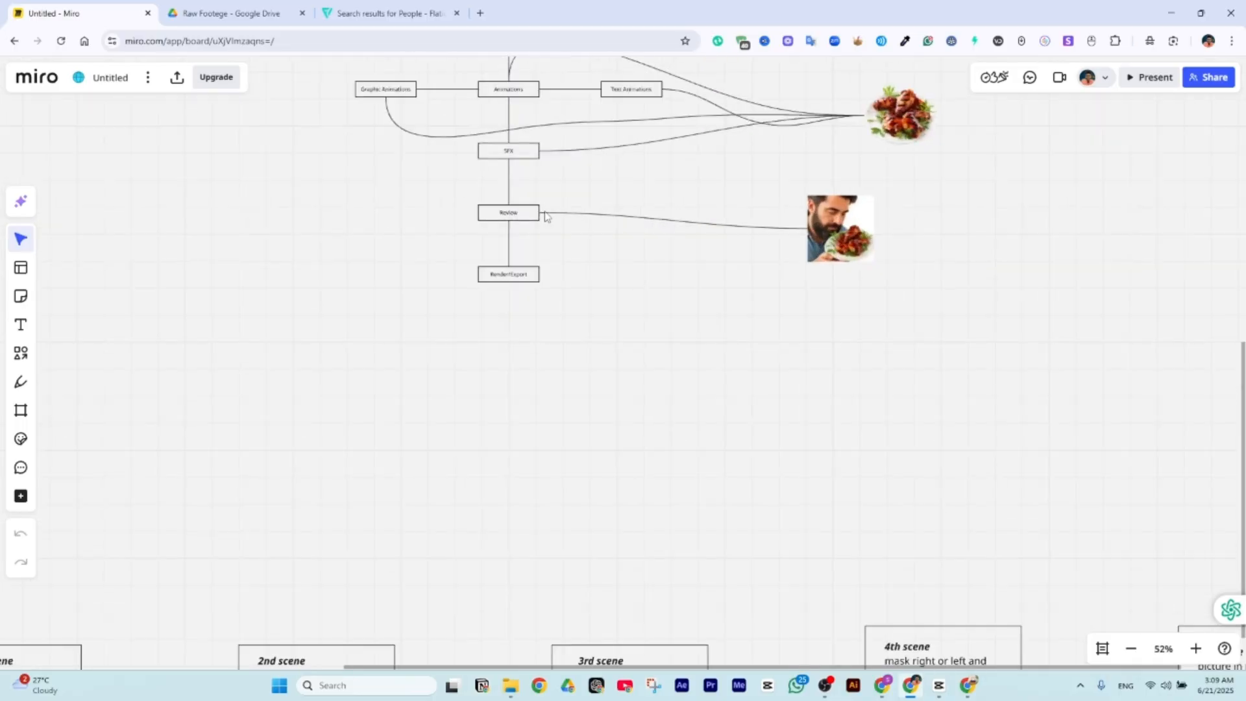
scroll(508, 214, "up", 4)
scroll(608, 256, "down", 4)
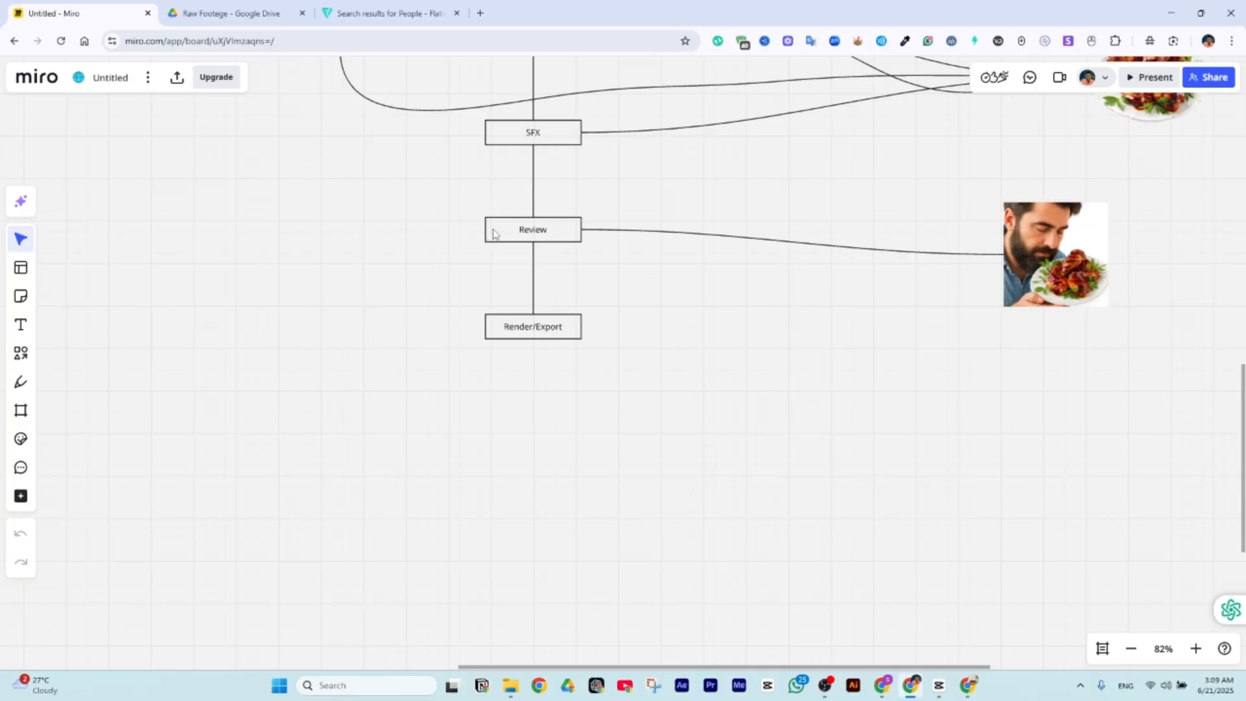
scroll(548, 347, "up", 6)
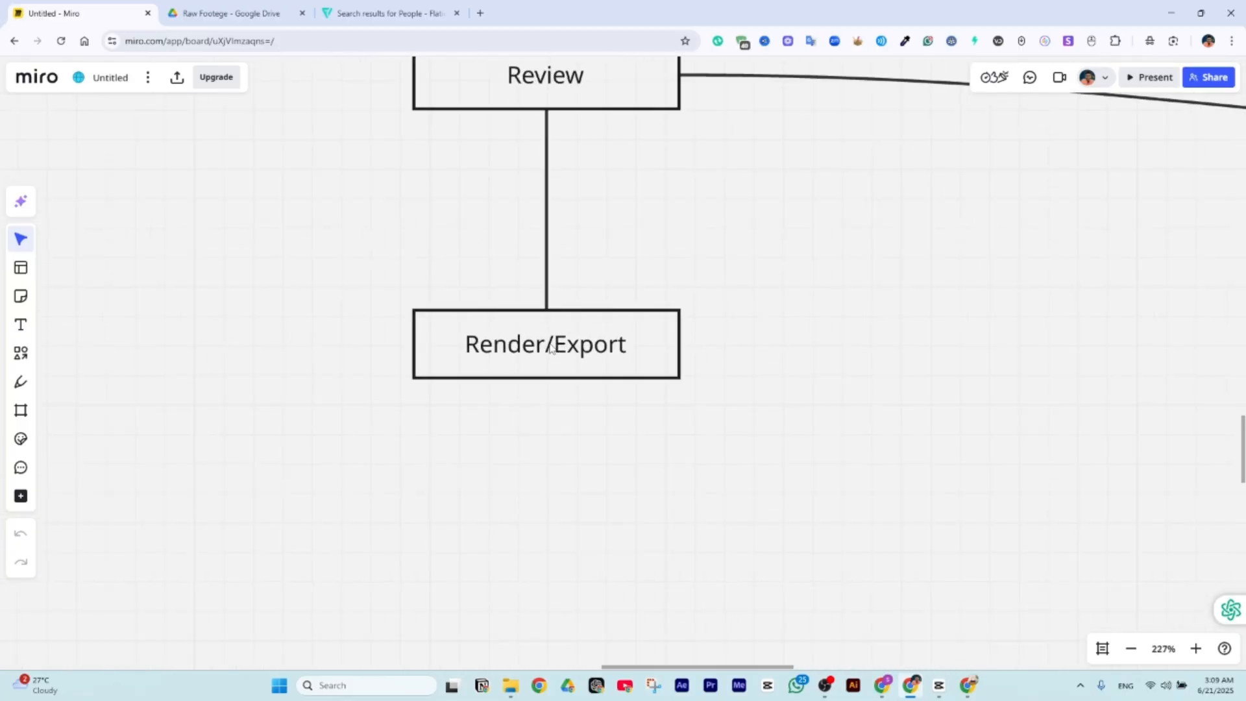
left_click(233, 15)
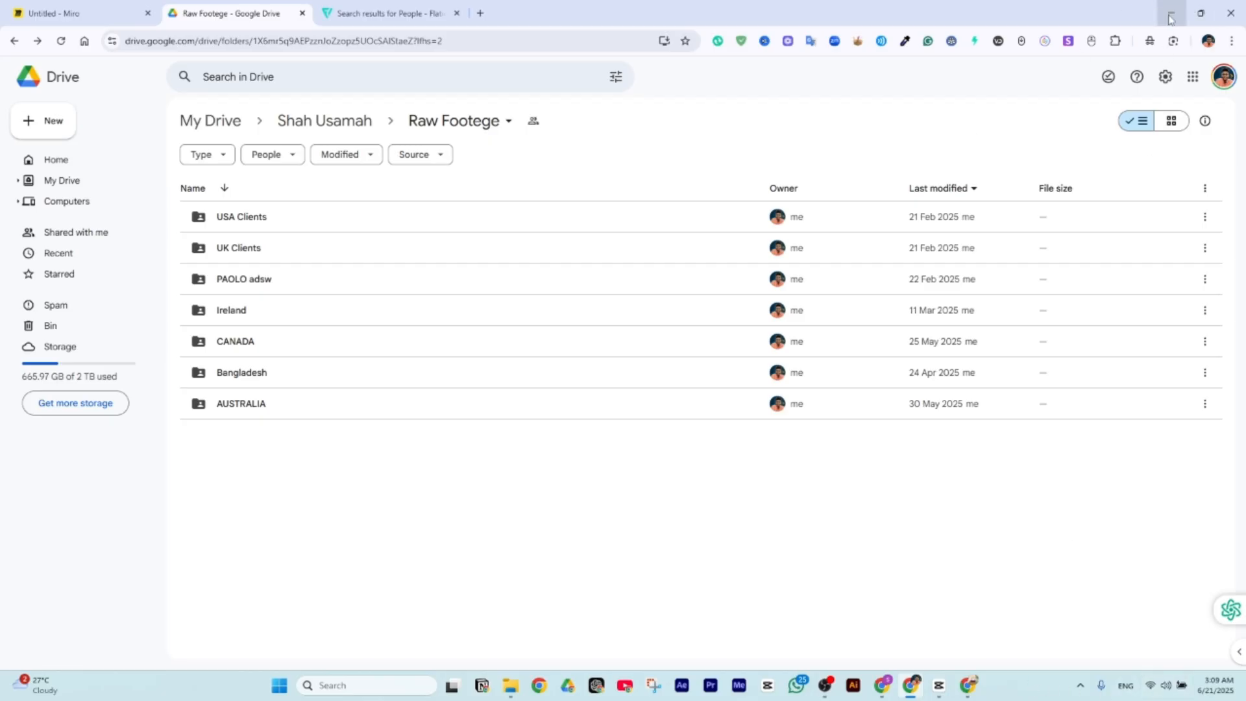
- Switch to CapCut, inspect the lower video and audio tracks, and preview between the website recording and the "1----2----3---4" text section
key("alt+Tab")
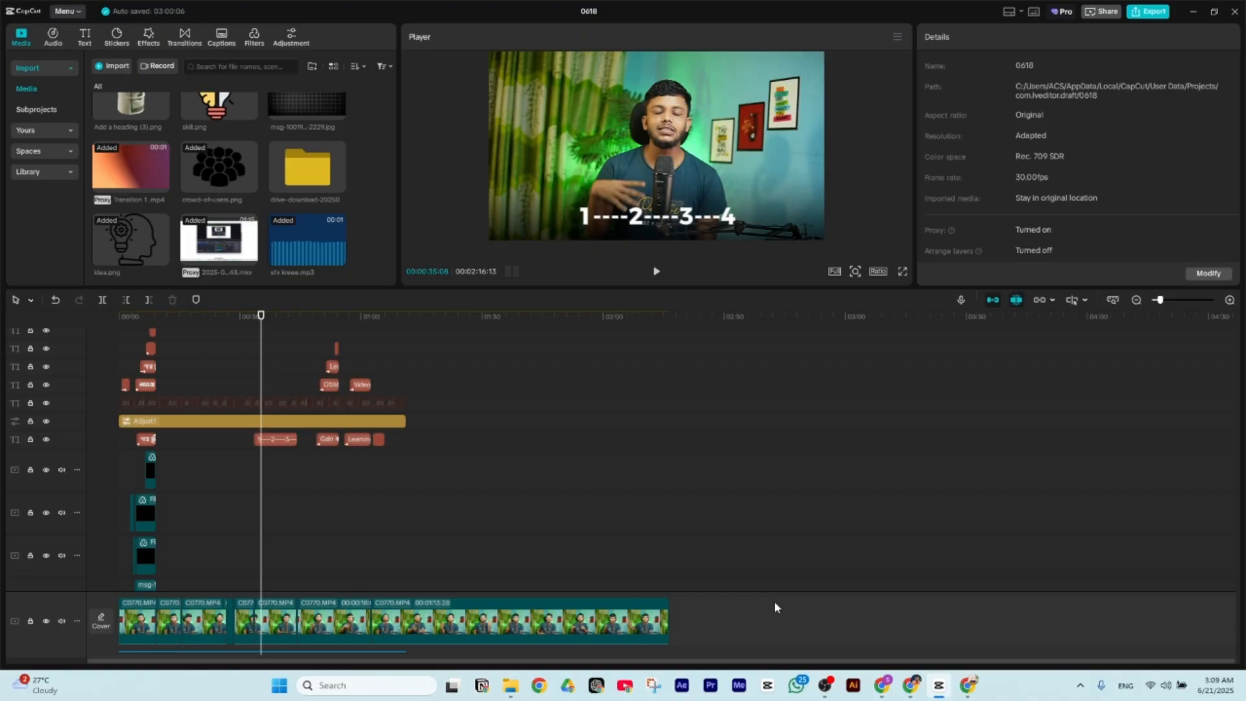
scroll(580, 551, "down", 5)
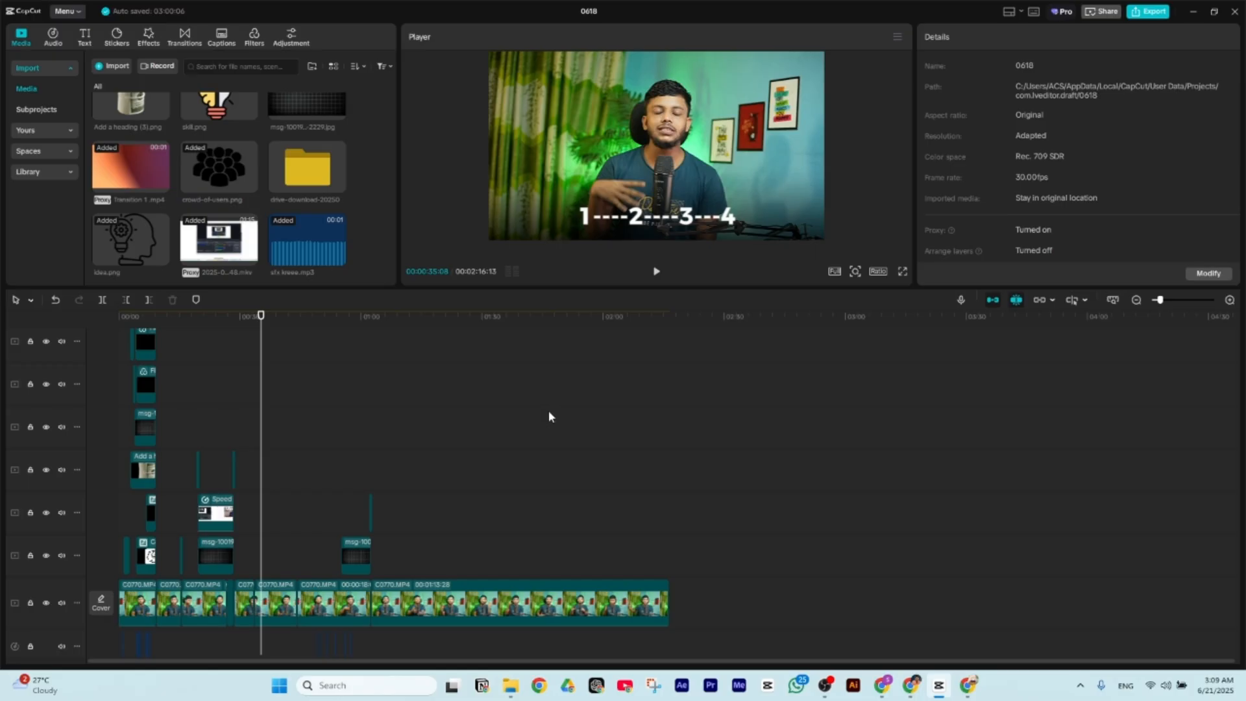
scroll(444, 364, "down", 3)
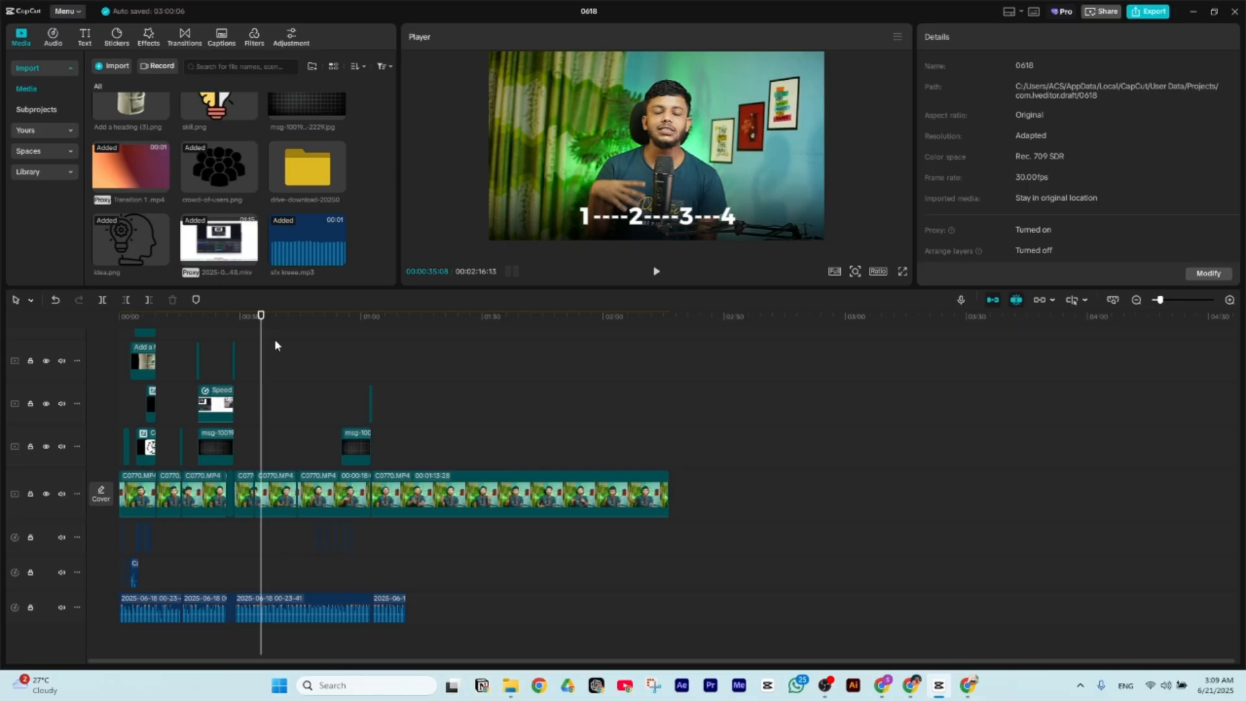
left_click_drag(249, 324, 226, 350)
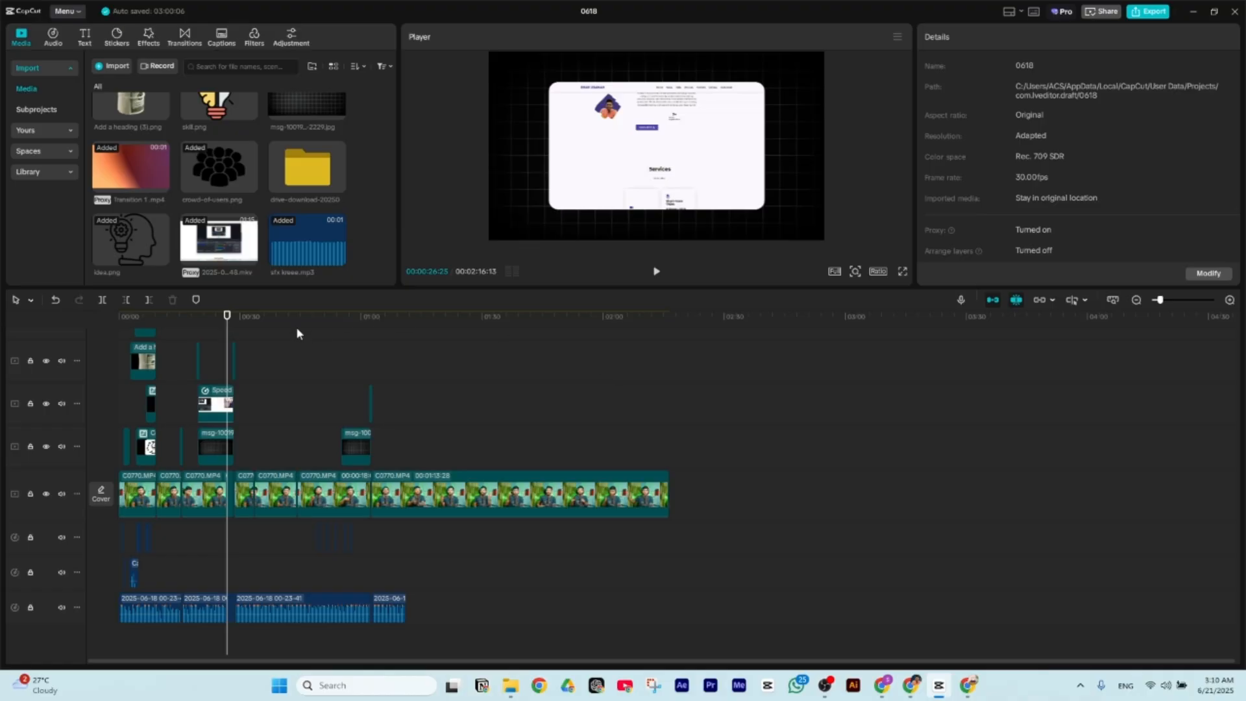
left_click_drag(231, 327, 267, 350)
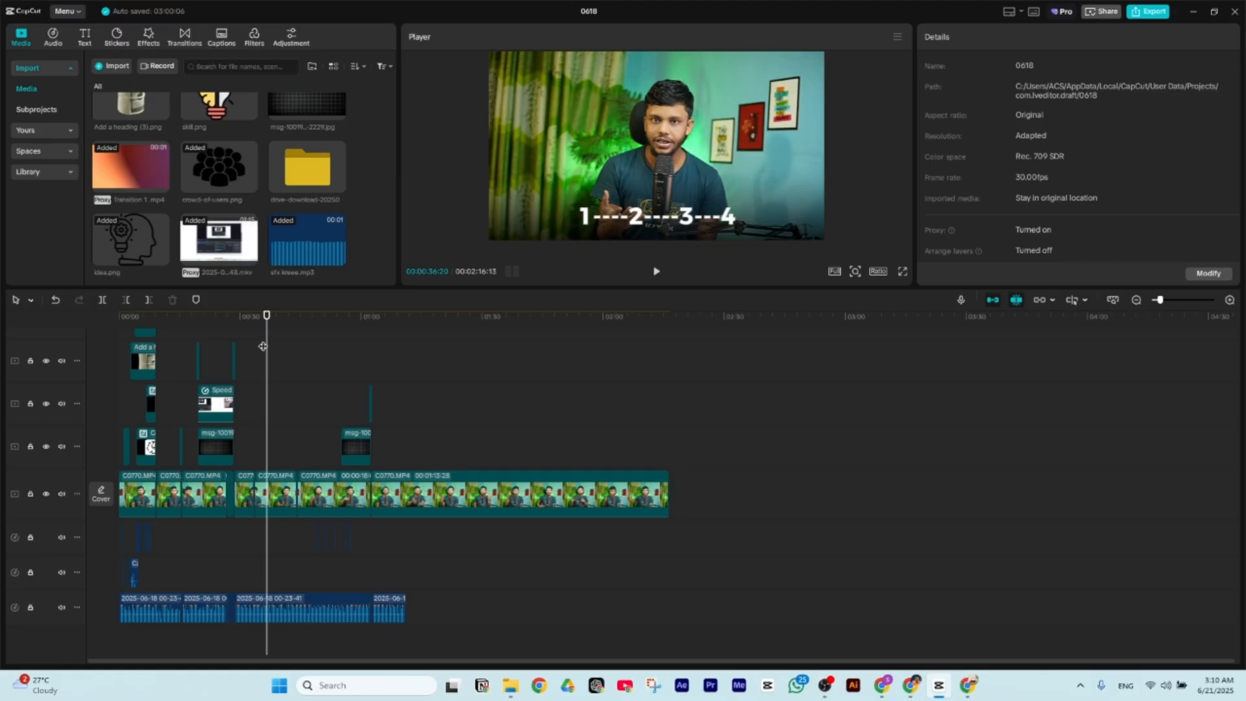
left_click_drag(267, 328, 216, 338)
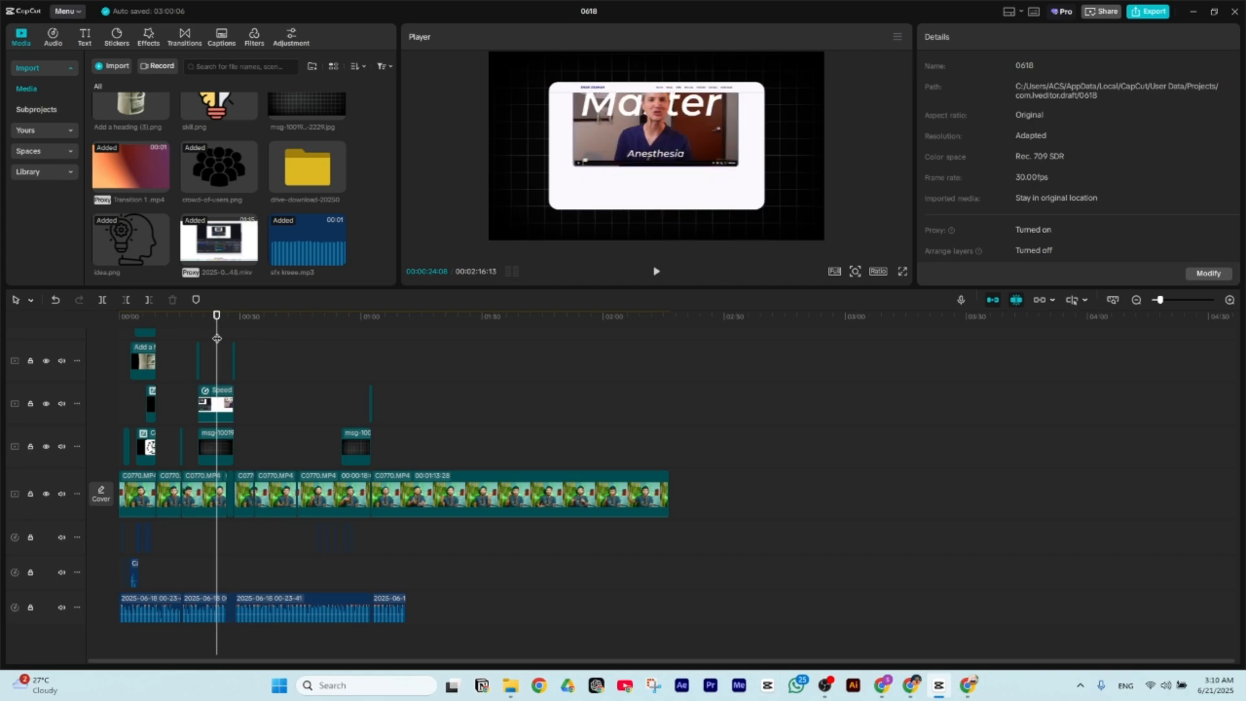